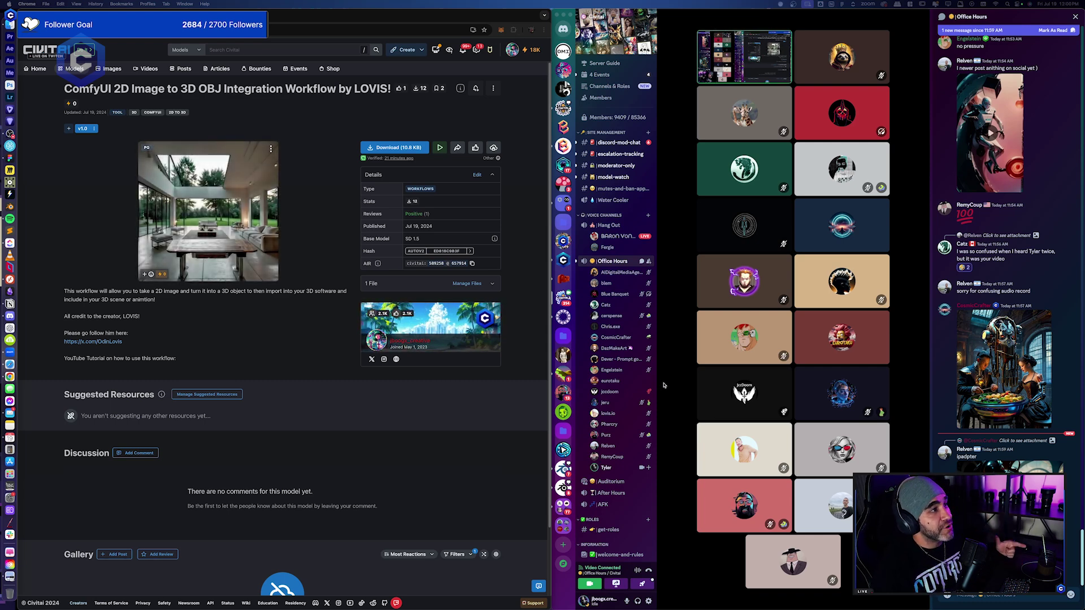
Focus one participant in the call, return to the grid, and hide non-video participants.
left_click(667, 257)
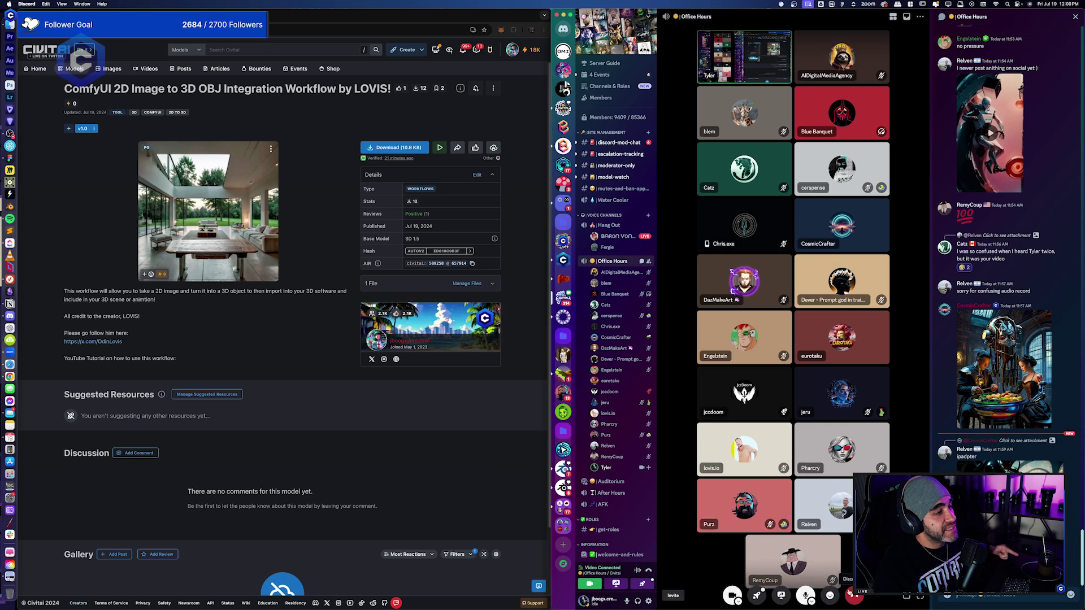
left_click(812, 601)
left_click(826, 222)
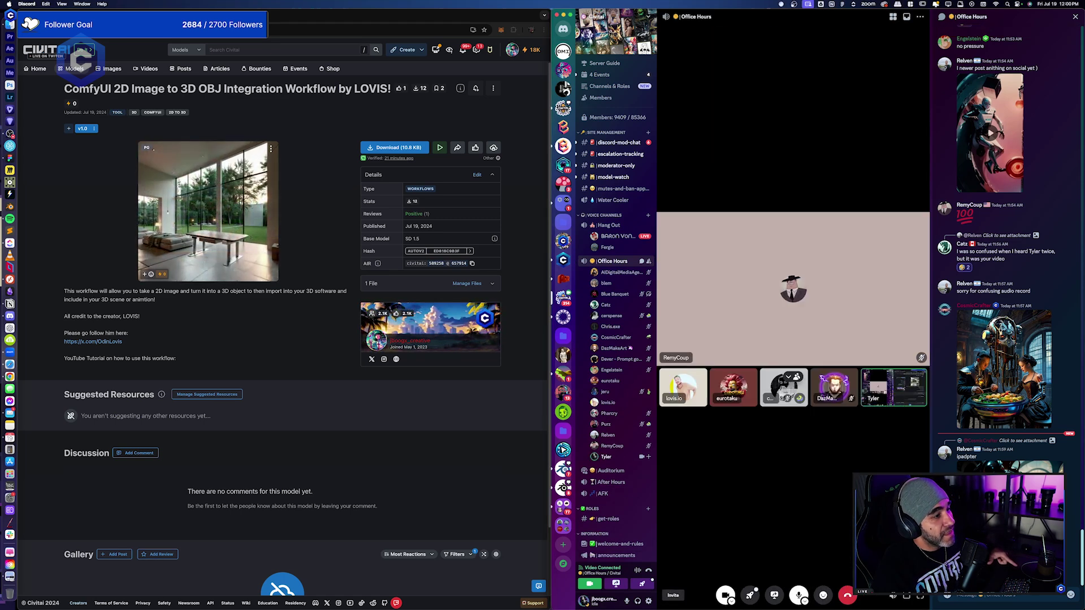
left_click(826, 222)
right_click(795, 297)
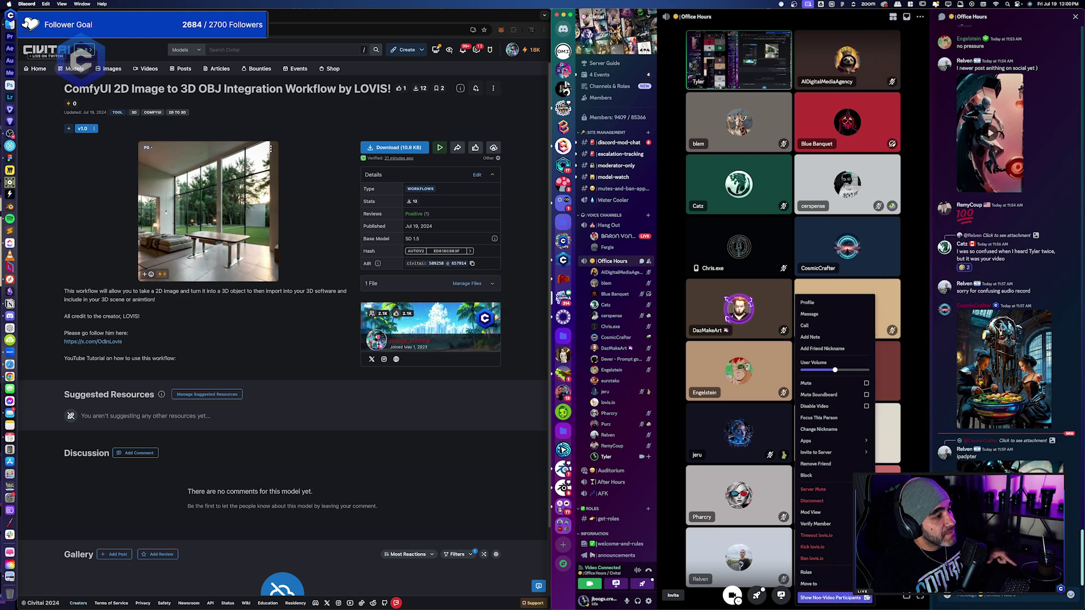
left_click(808, 206)
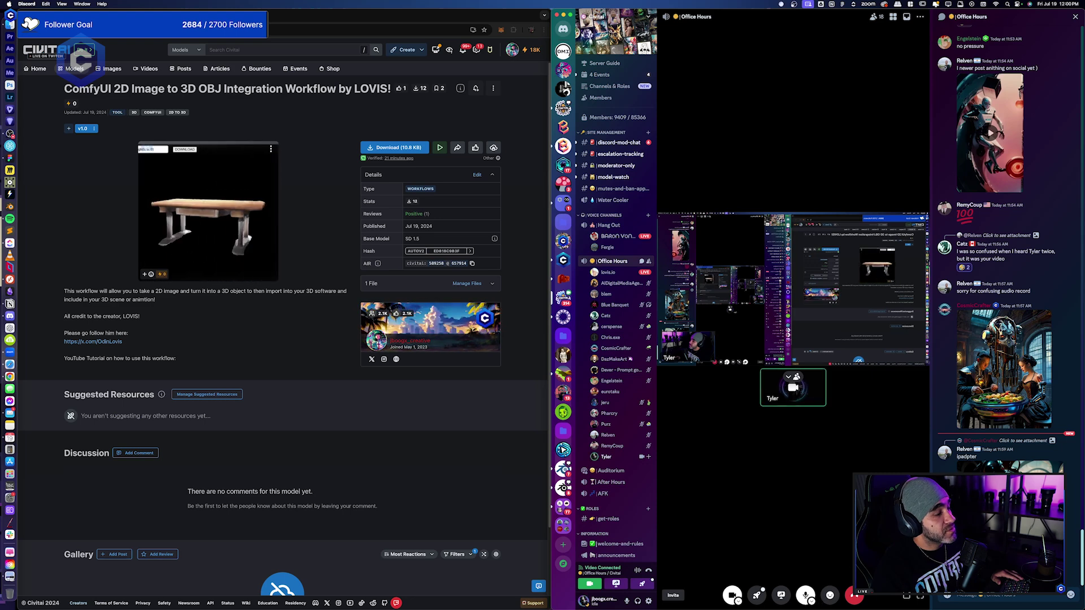
Show the non-video participants in the call and start watching the presenter's live screen share.
right_click(863, 315)
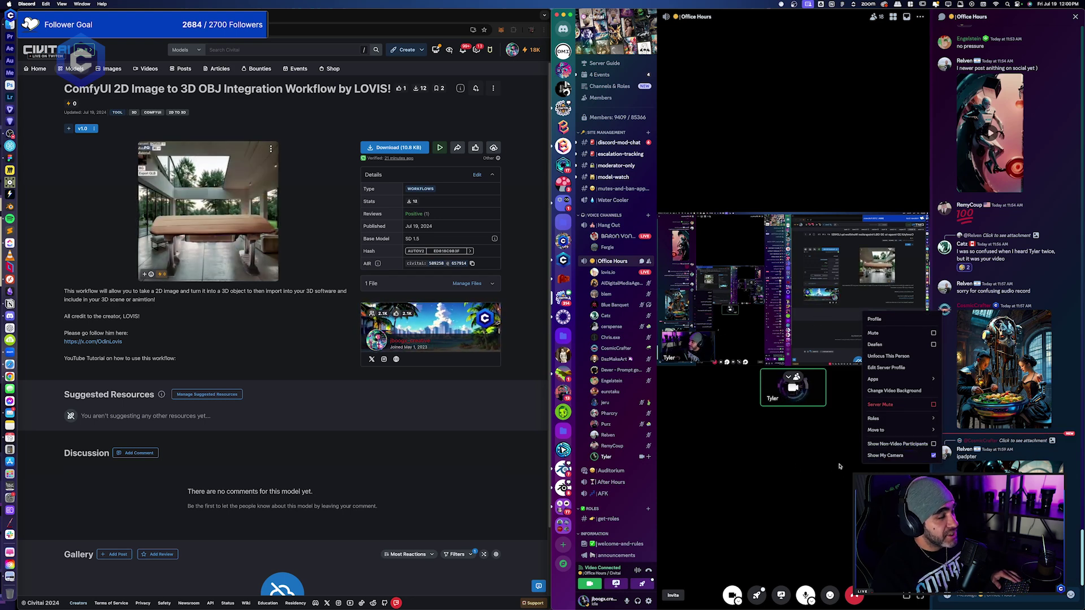
left_click(898, 443)
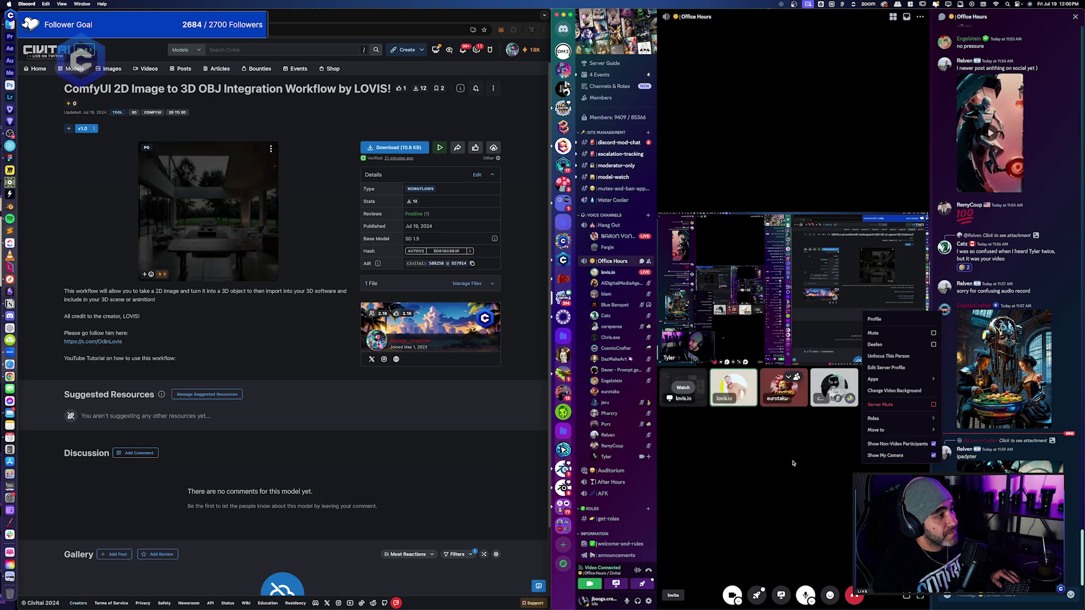
left_click(792, 460)
left_click(690, 400)
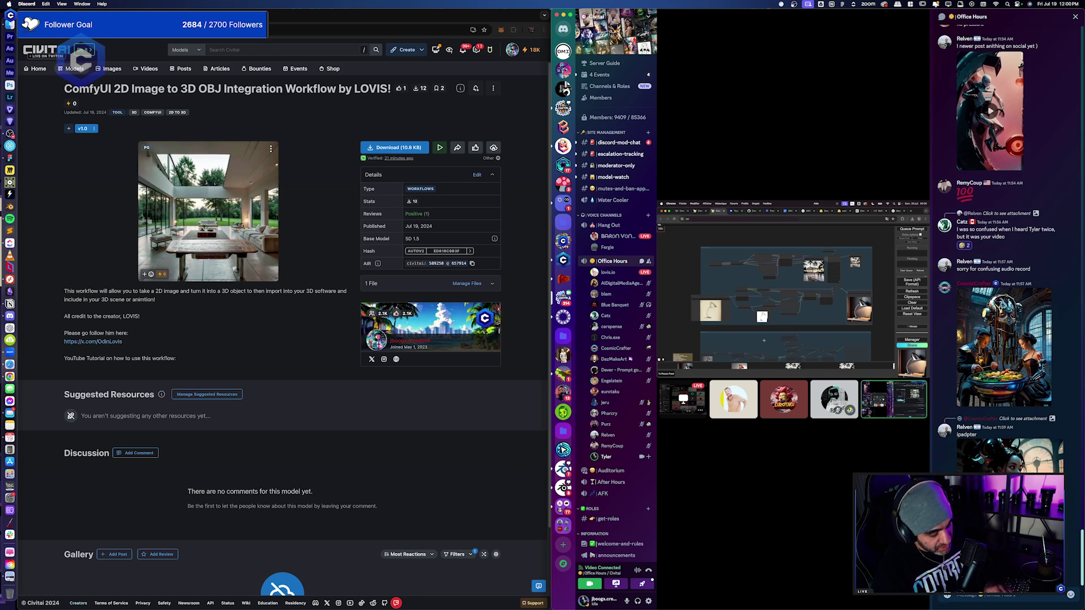
Raise the system volume and expand the presenter's live screen share to full screen.
key("XF86AudioRaiseVolume")
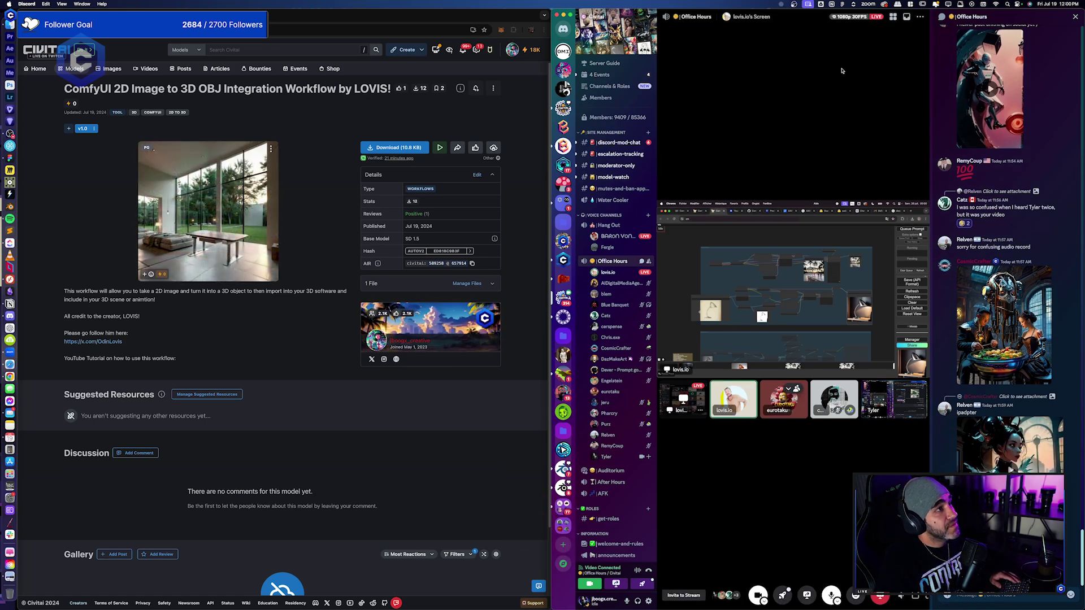
left_click(892, 17)
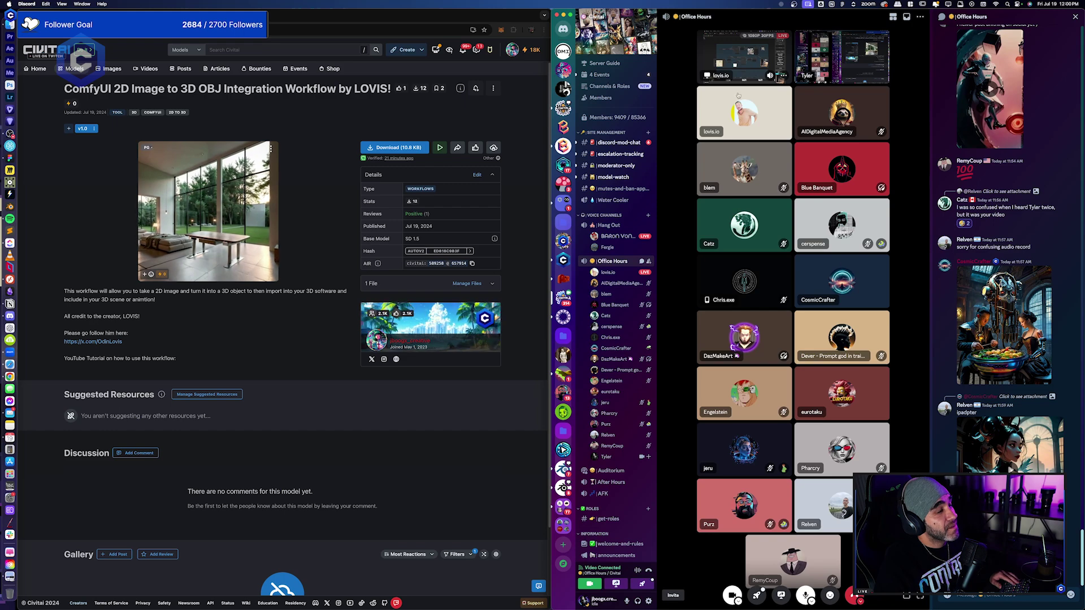
left_click(745, 57)
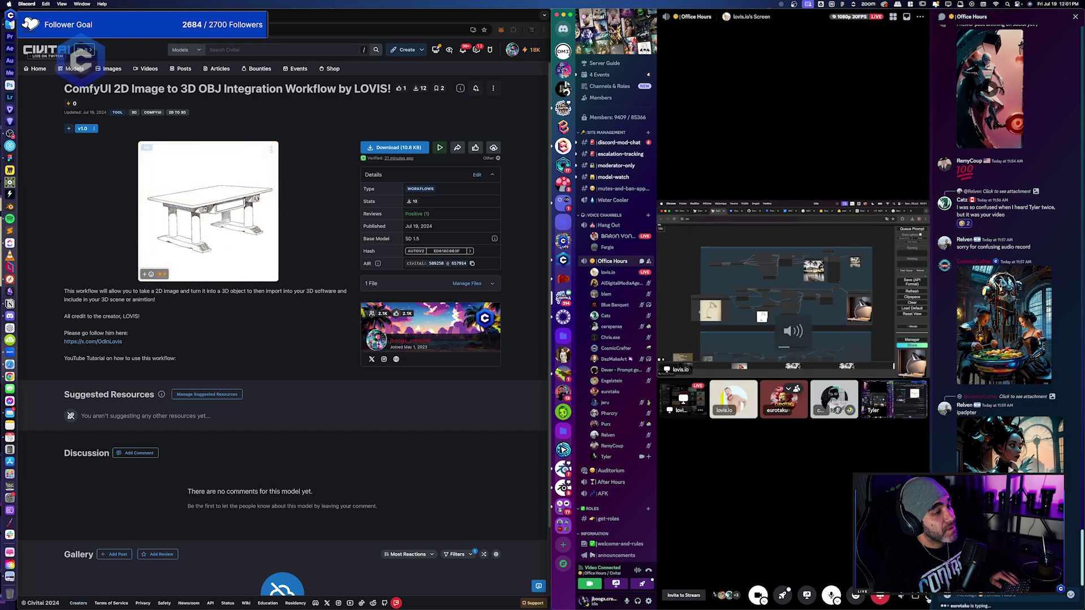
left_click(927, 598)
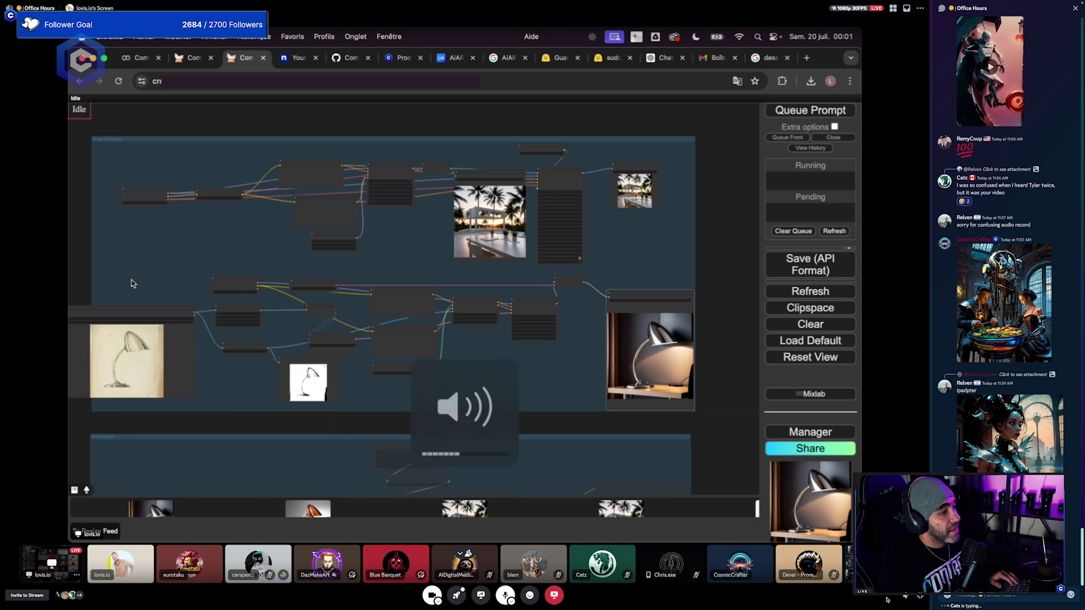
Hide the participant strip beneath the full-screen stream so the shared screen fills the view.
right_click(533, 565)
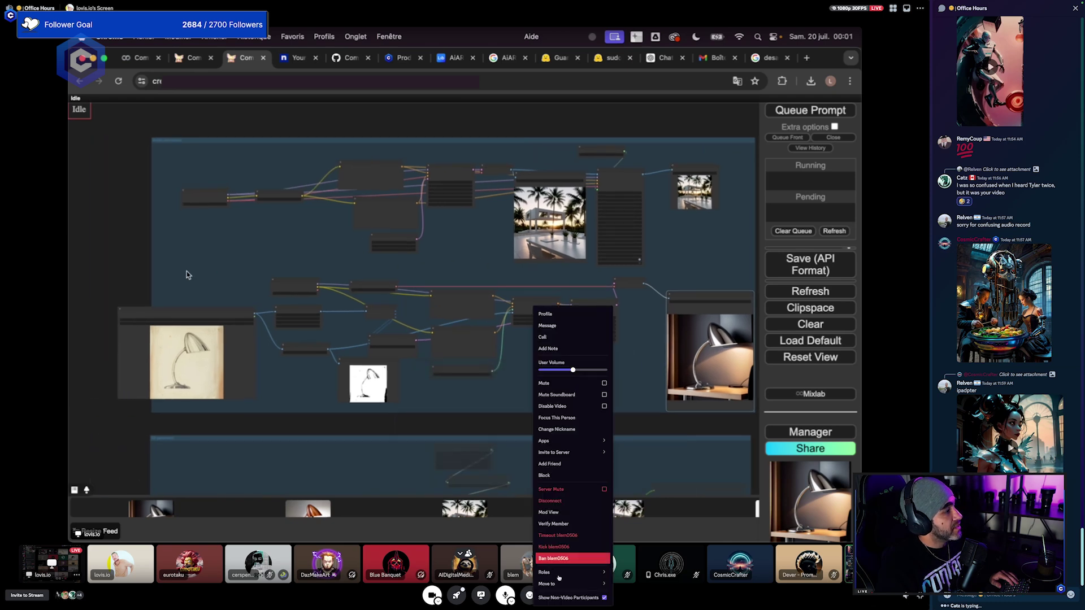
mouse_move(608, 587)
left_click(758, 600)
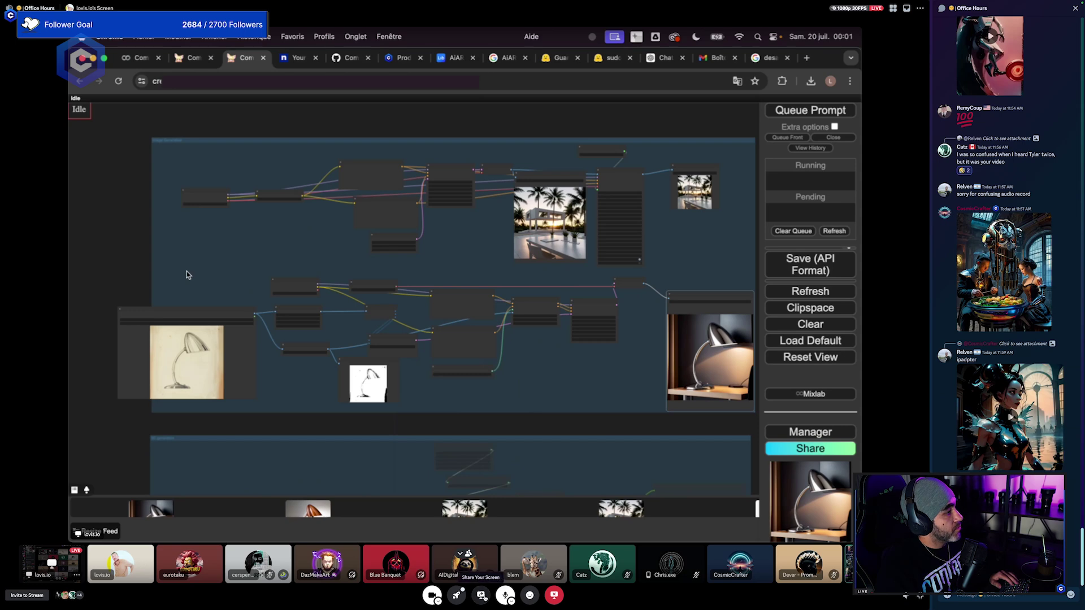
right_click(528, 575)
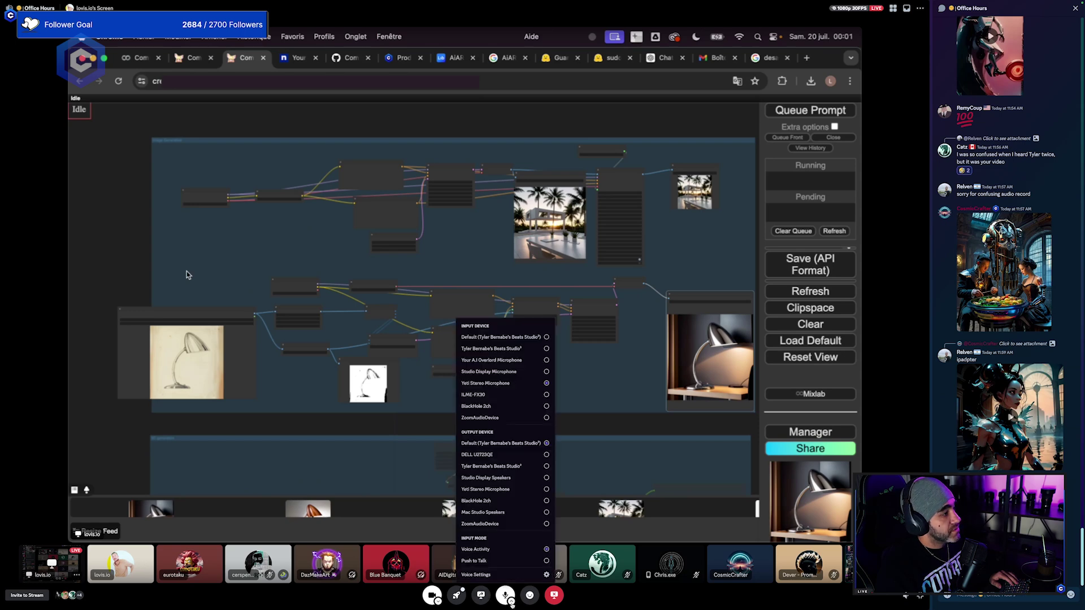
right_click(529, 575)
key("Escape")
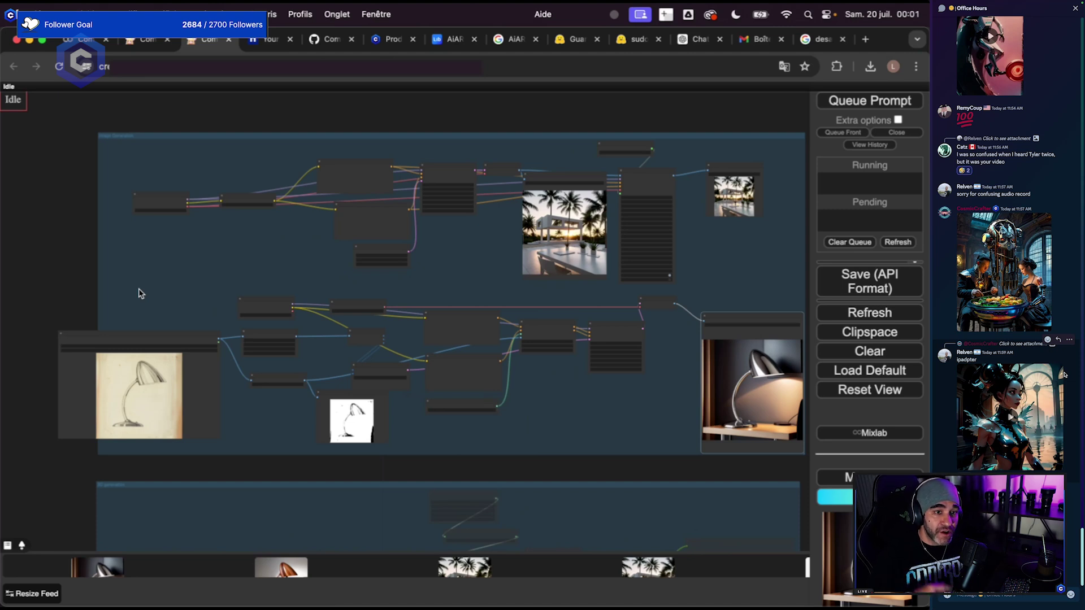
Check the call's participant grid, reopen the presenter's ComfyUI screen share, and raise the volume.
scroll(89, 286, "down", 3)
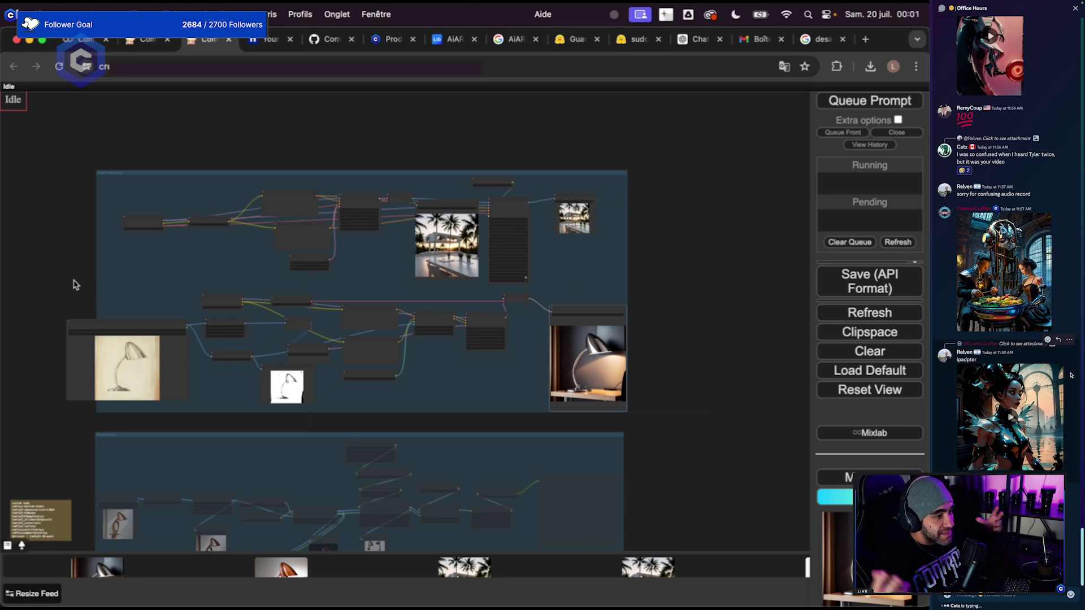
left_click_drag(53, 250, 95, 222)
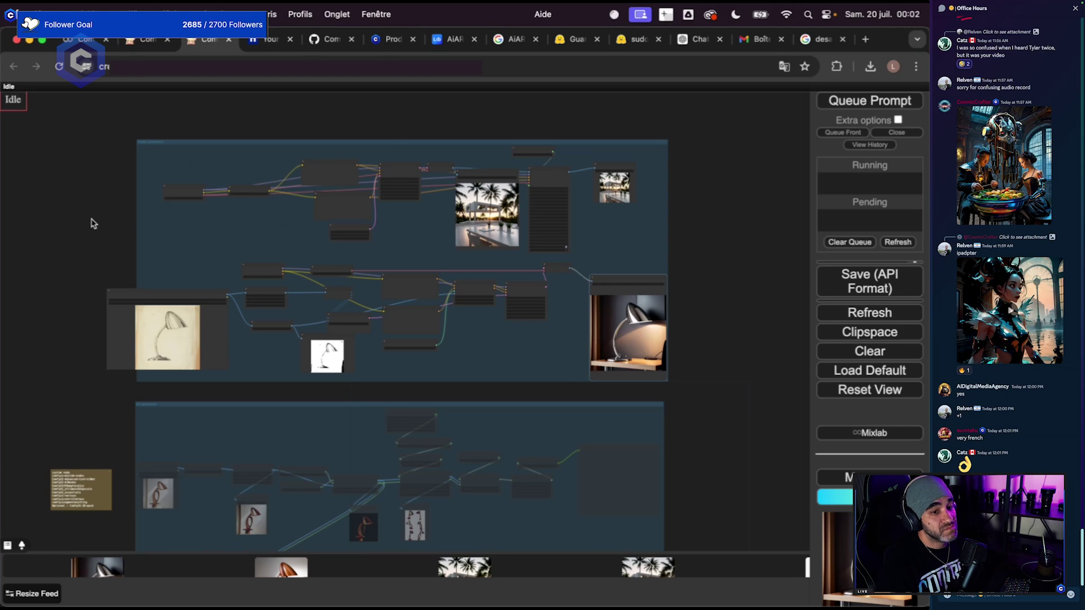
mouse_move(711, 443)
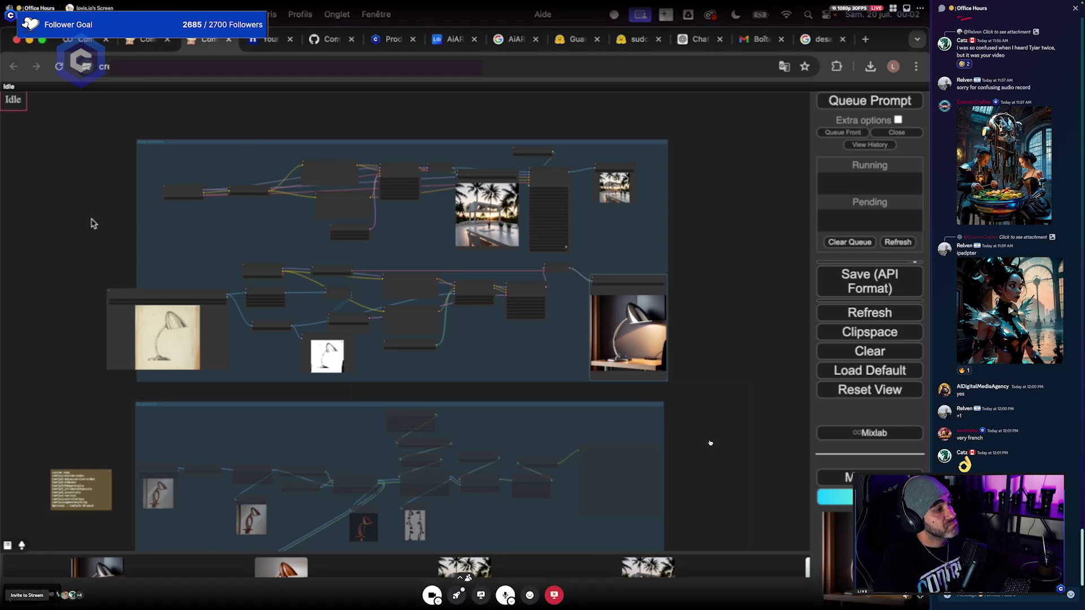
left_click(692, 495)
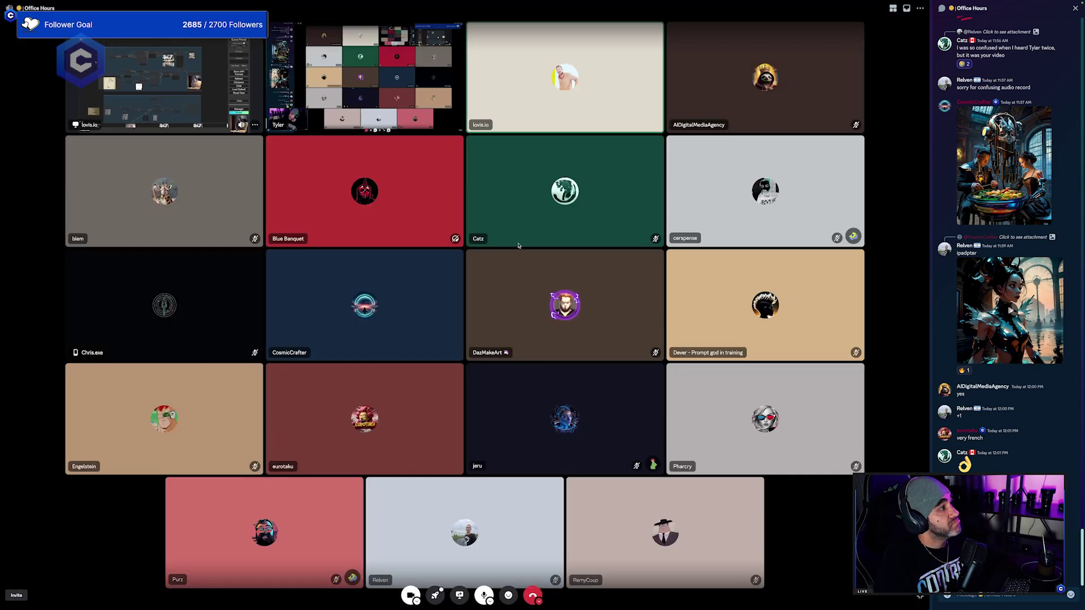
left_click(197, 82)
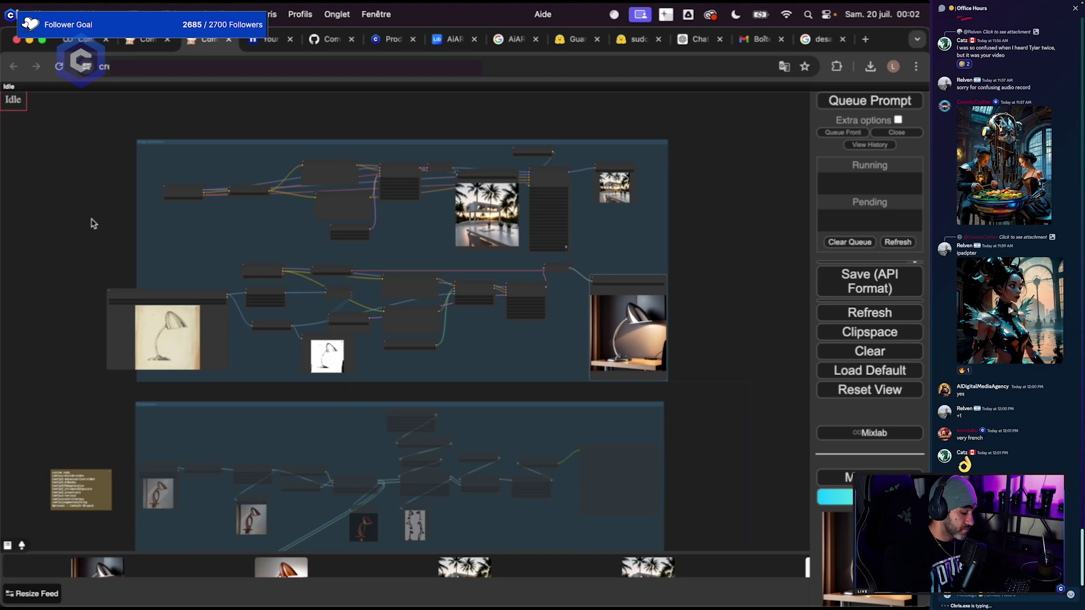
key("XF86AudioRaiseVolume")
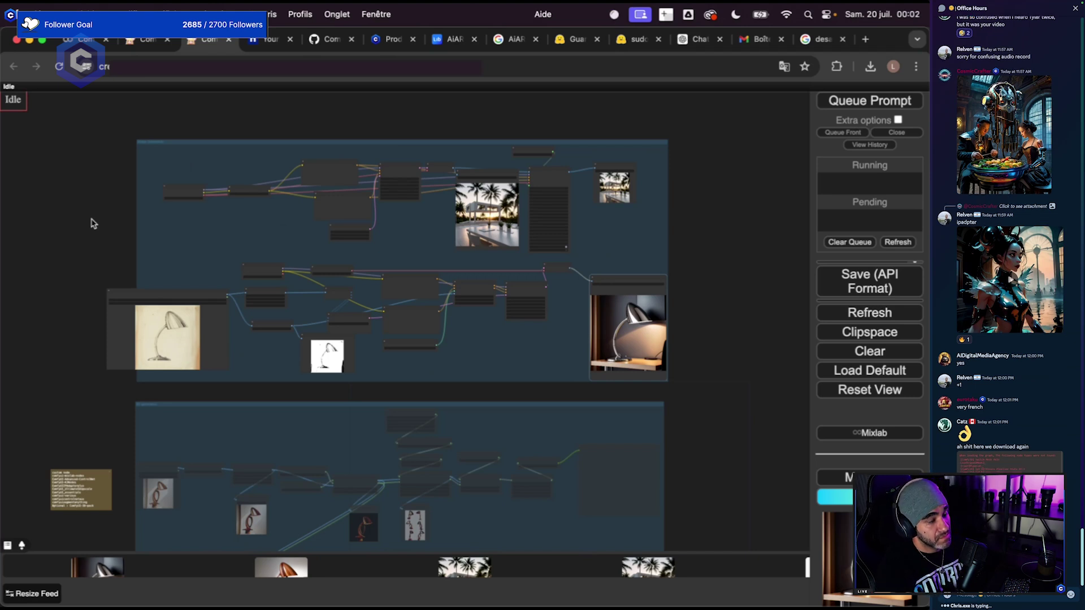
Set the nodes of the uppermost Image Generation group to Never.
scroll(85, 237, "down", 5)
left_click_drag(53, 356, 176, 277)
scroll(174, 285, "down", 3)
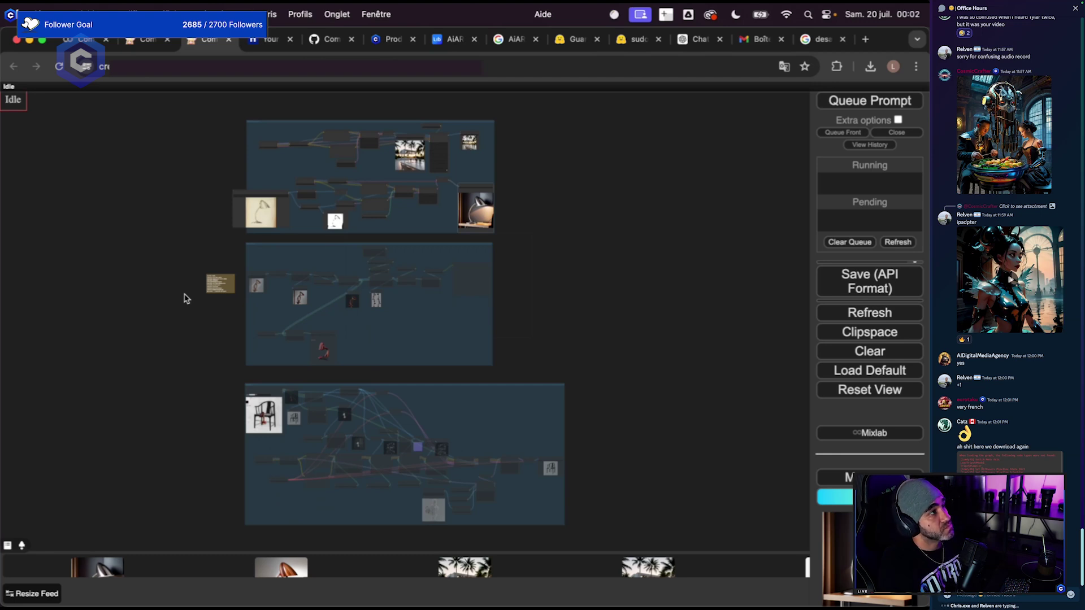
scroll(160, 259, "up", 5)
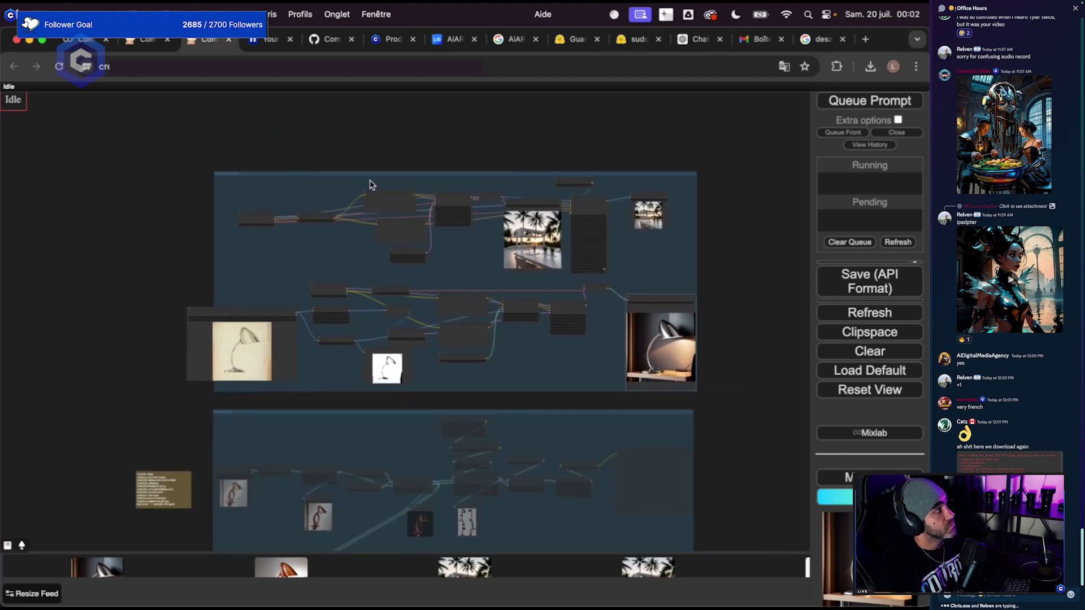
scroll(345, 175, "up", 3)
right_click(342, 183)
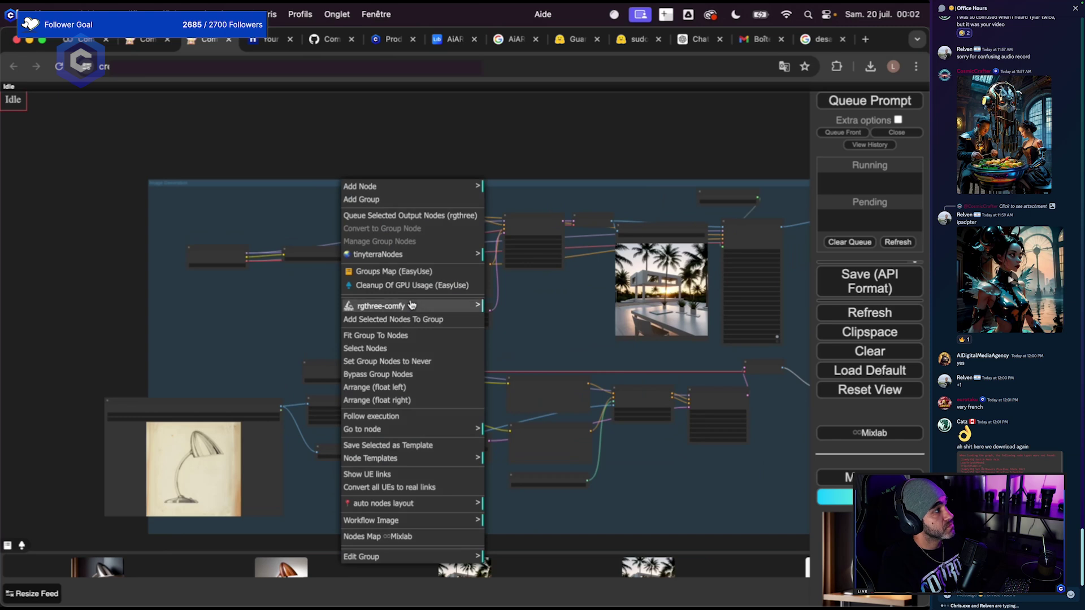
left_click(400, 365)
Look over the lower workflow groups and check the Colab notebook's execution log and runtime resources.
scroll(400, 365, "down", 5)
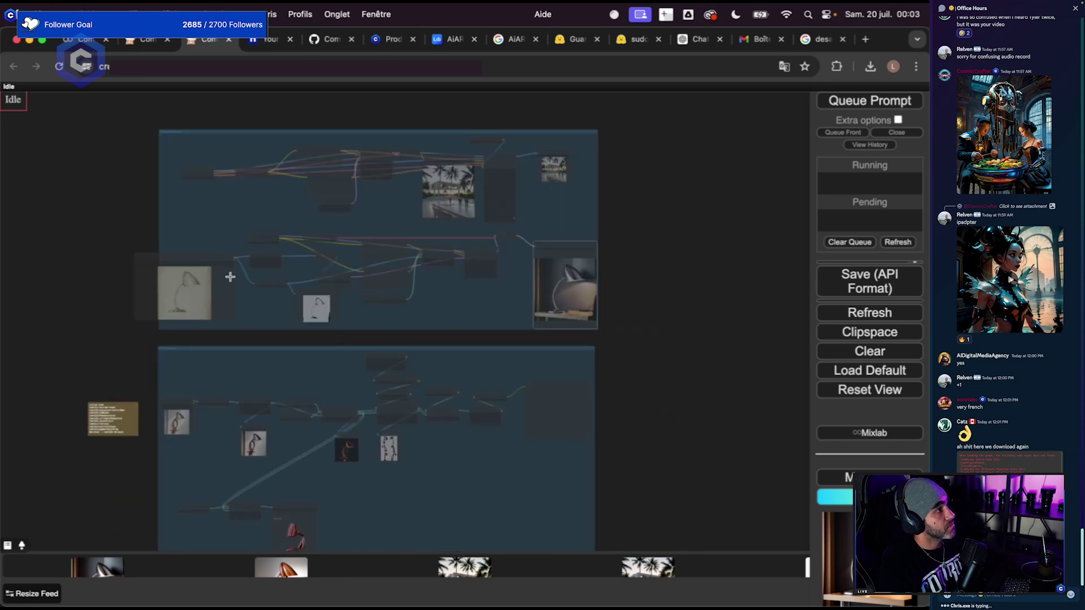
scroll(276, 390, "down", 3)
scroll(322, 356, "down", 5)
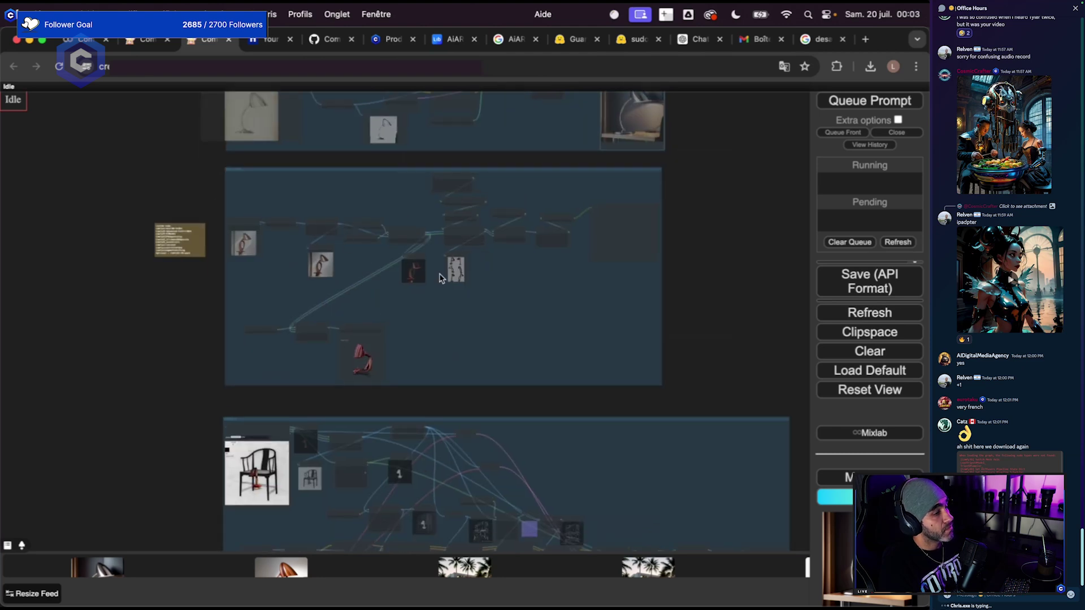
scroll(444, 279, "up", 3)
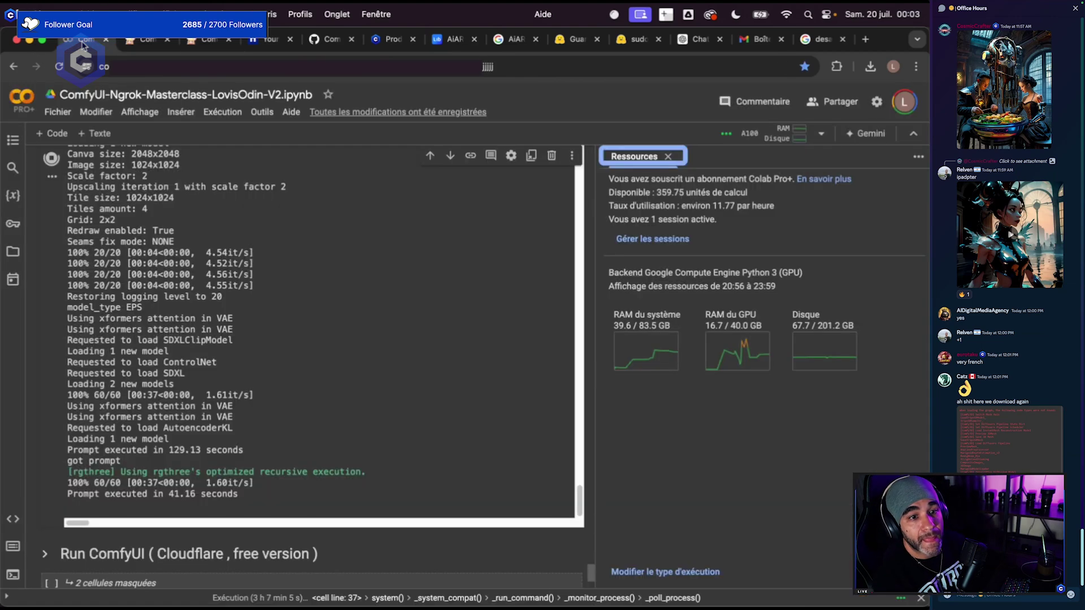
left_click(85, 43)
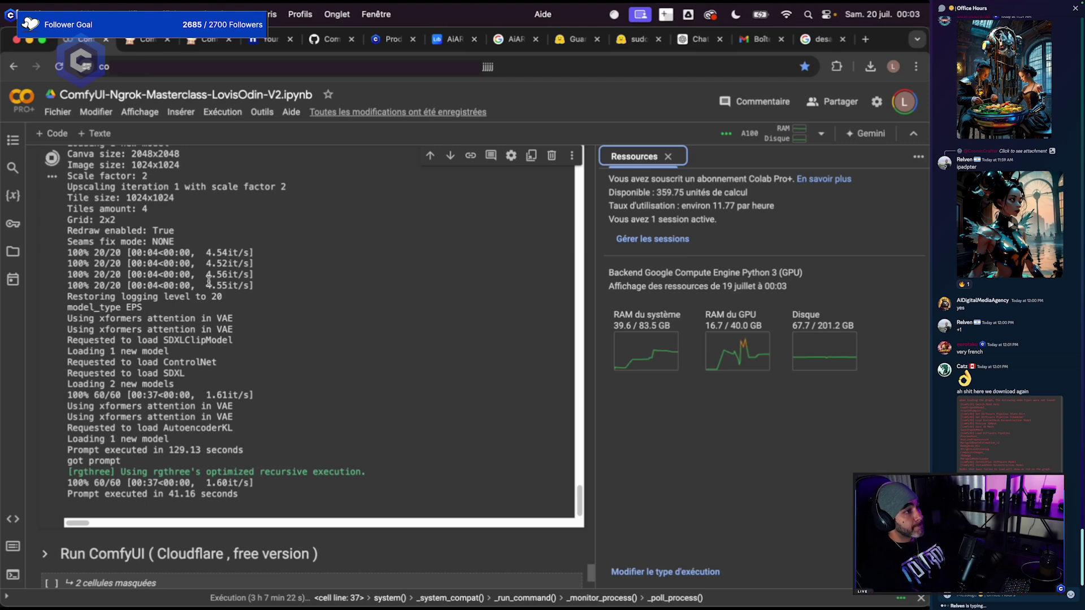
left_click(201, 48)
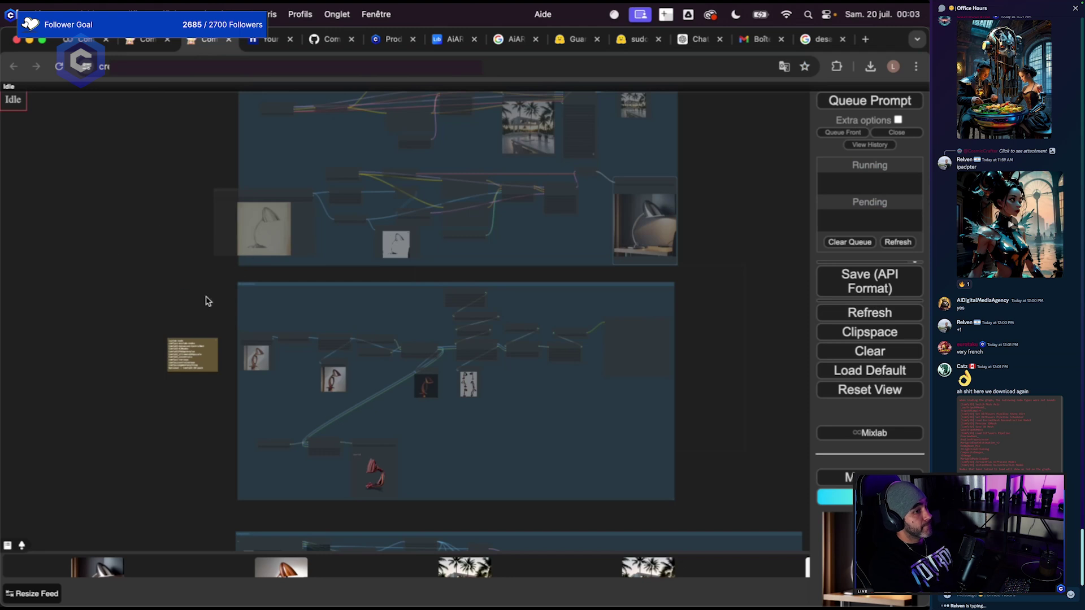
Read the custom node note beside the 3D generation group, and return to the image generation group.
left_click_drag(186, 304, 172, 371)
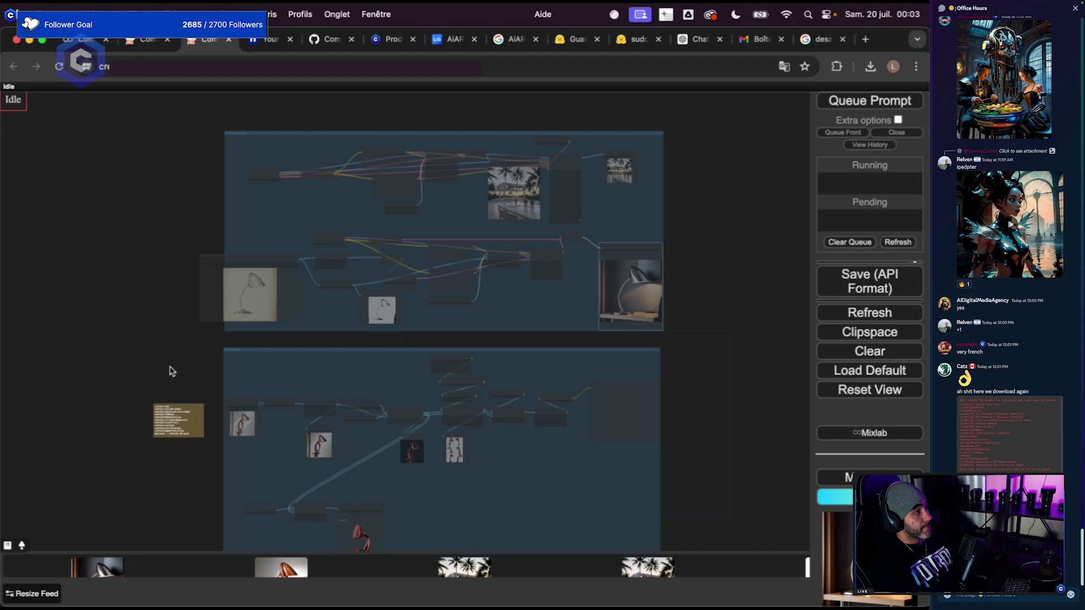
scroll(109, 439, "up", 10)
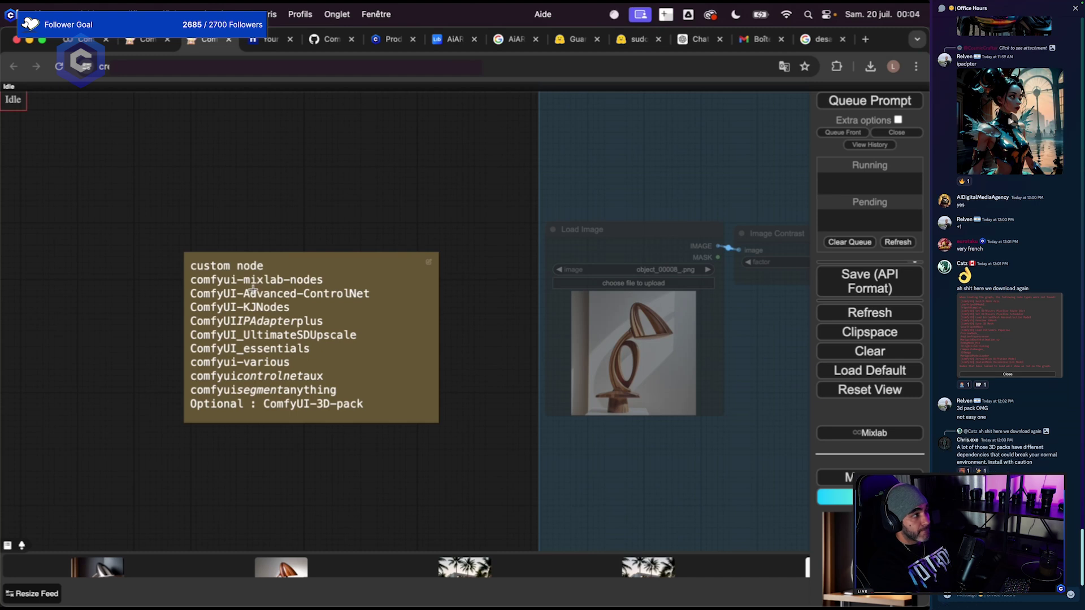
scroll(252, 289, "down", 5)
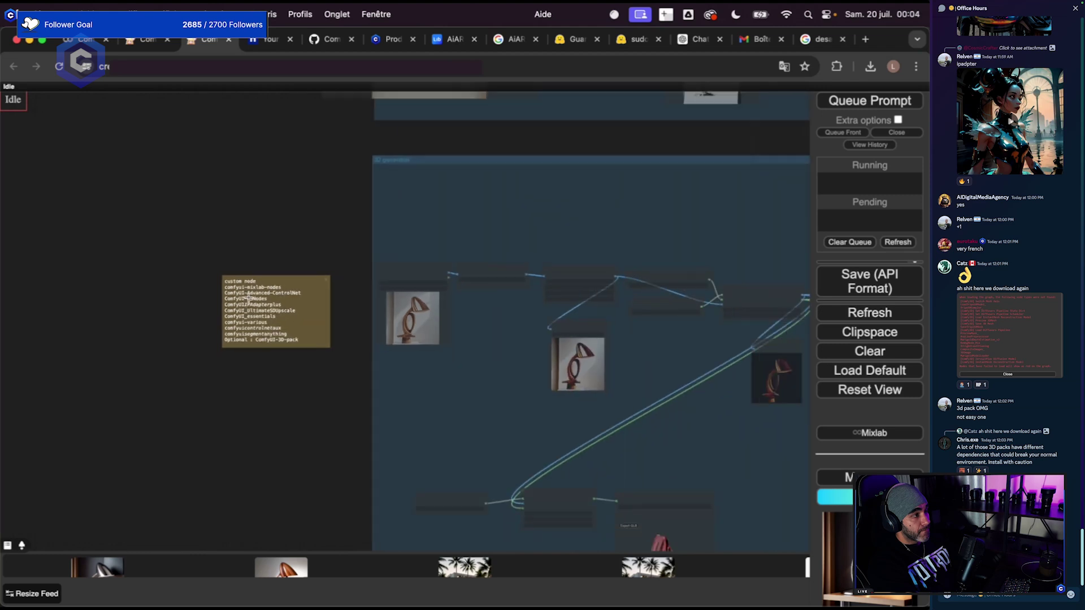
scroll(307, 360, "up", 3)
scroll(280, 381, "up", 8)
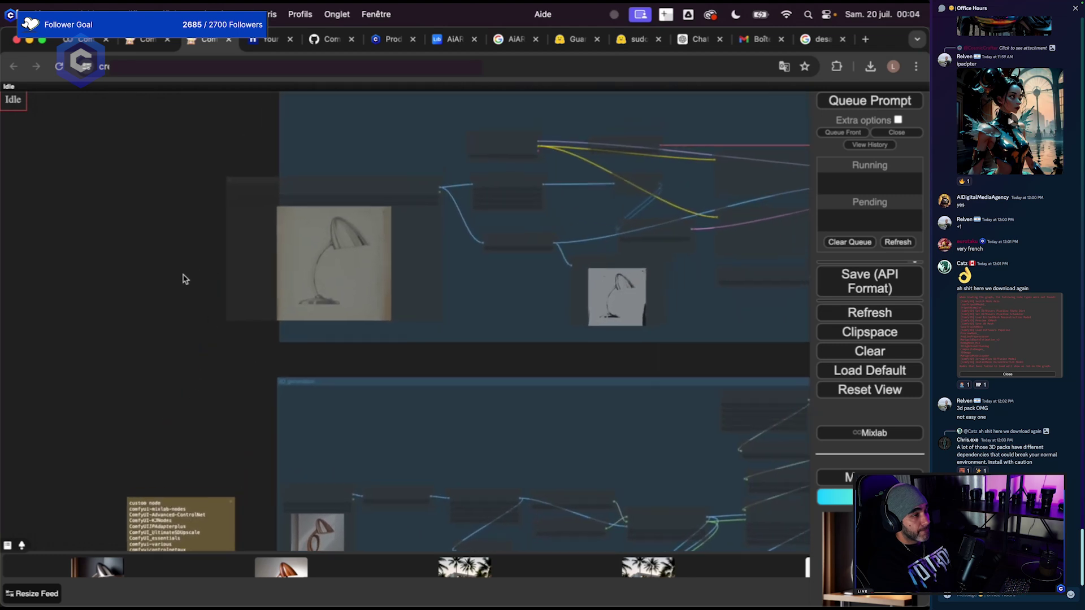
scroll(182, 254, "up", 4)
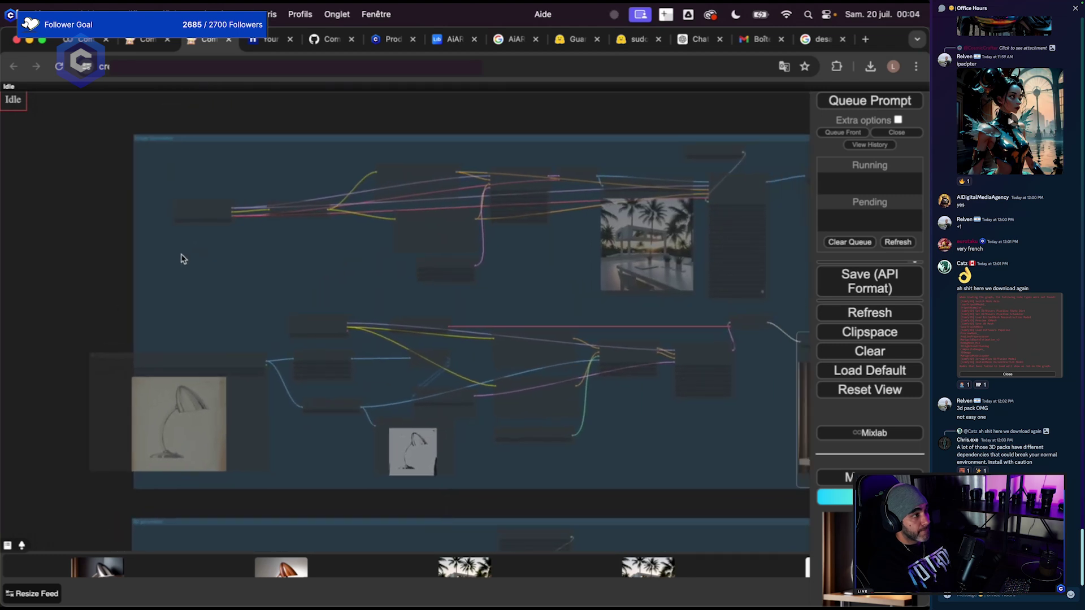
scroll(254, 263, "right", 2)
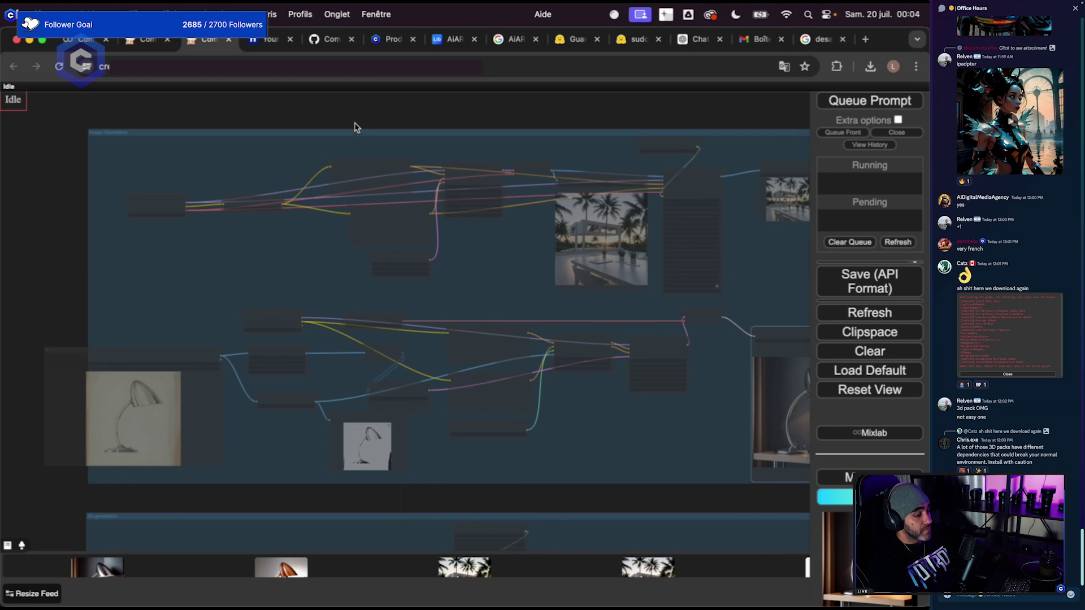
Set the nodes of the uppermost Image Generation group to Always.
right_click(341, 136)
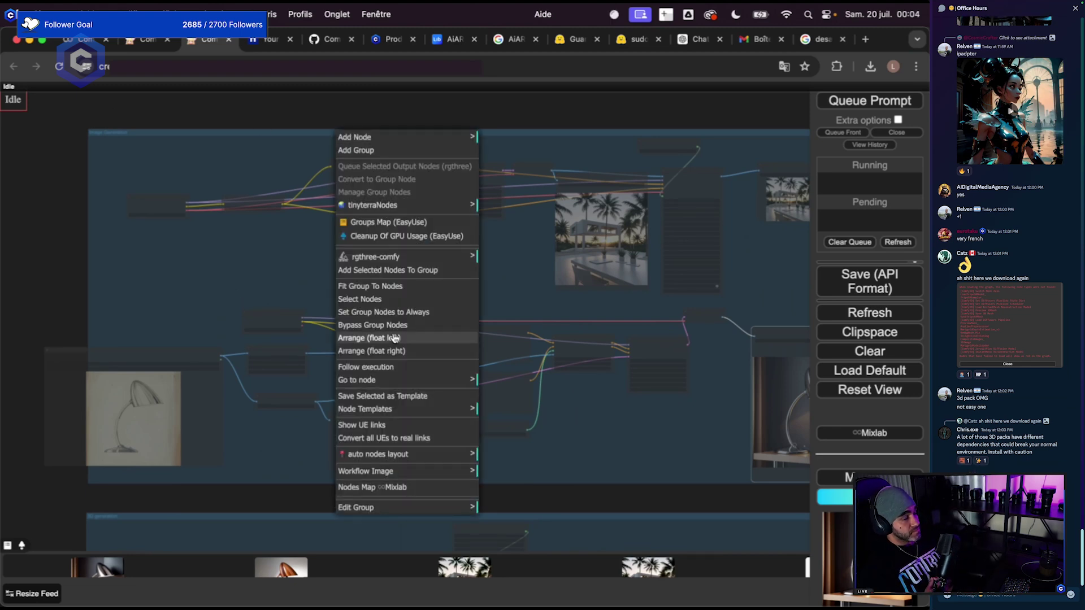
left_click(412, 312)
scroll(196, 284, "down", 2)
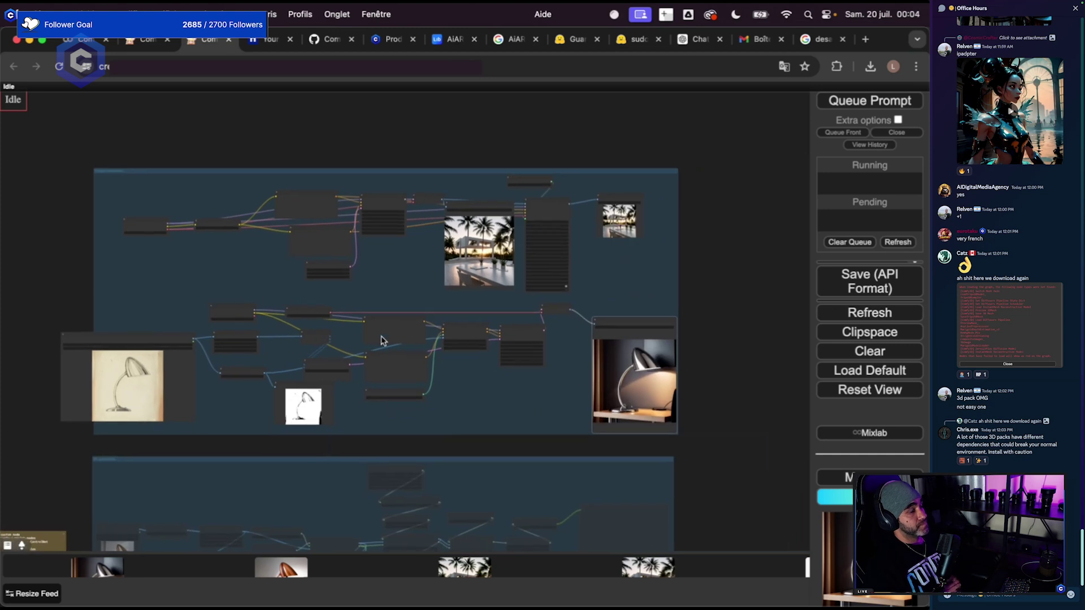
Examine the start of the Image Generation group, focusing on its Load Checkpoint and CLIP Set Last Layer nodes.
scroll(396, 294, "up", 5)
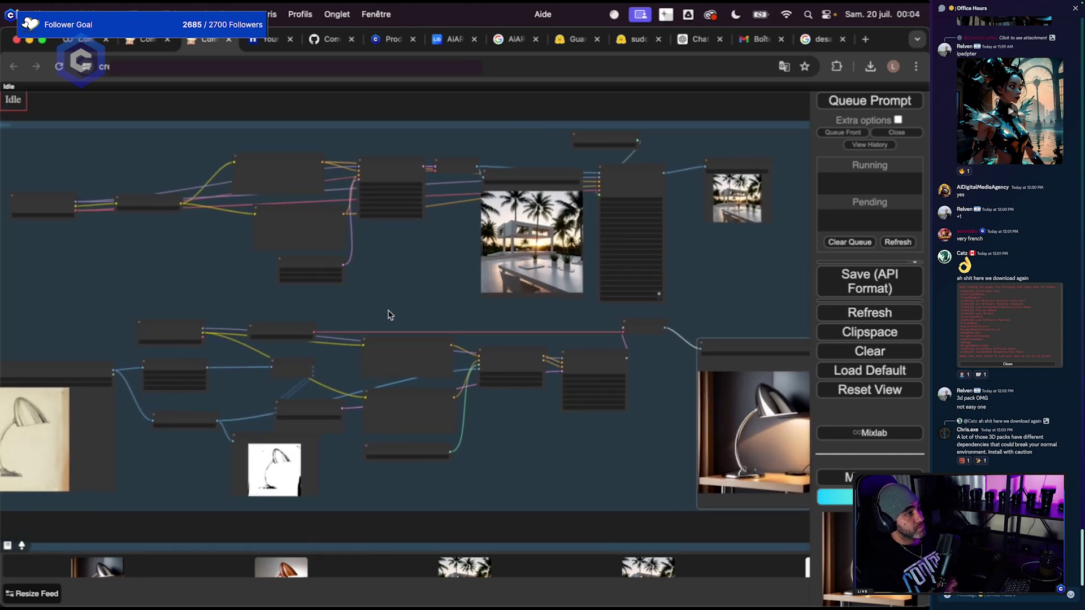
left_click_drag(365, 310, 430, 337)
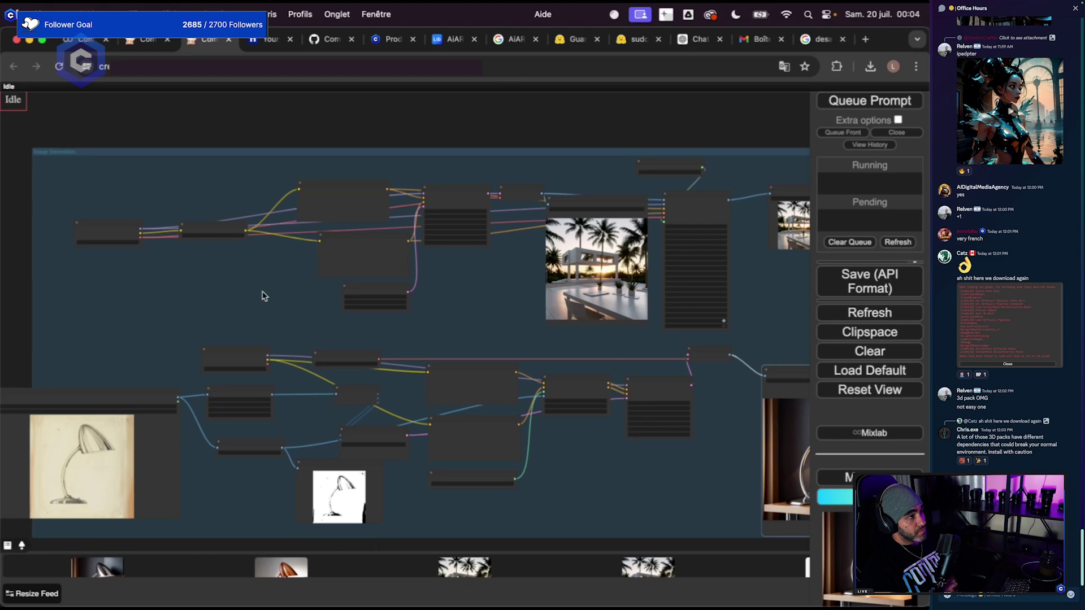
scroll(259, 293, "up", 2)
left_click_drag(259, 292, 250, 314)
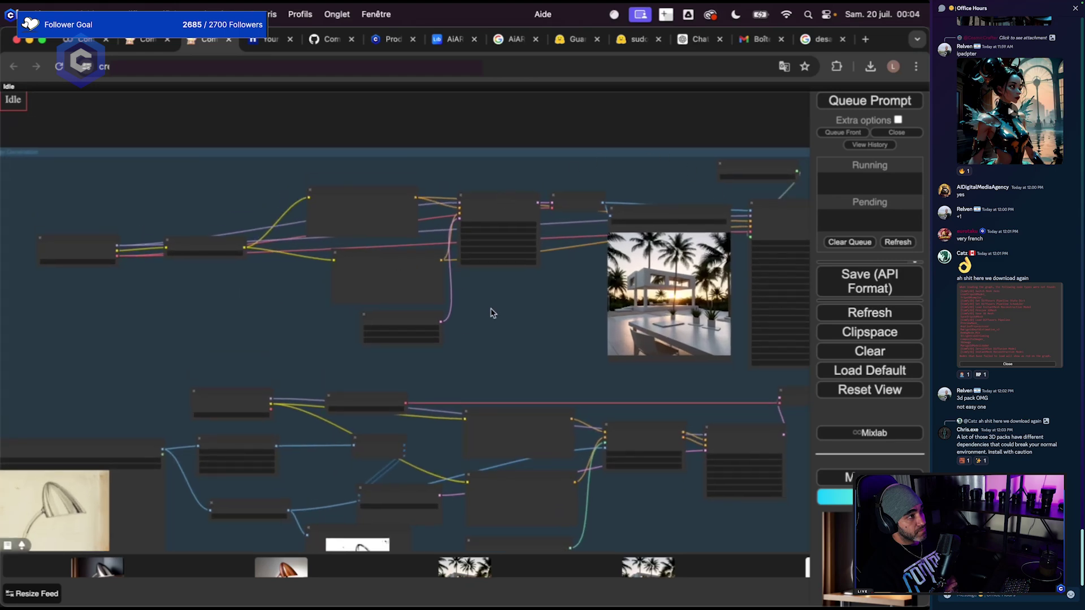
left_click_drag(189, 330, 310, 358)
scroll(221, 322, "up", 3)
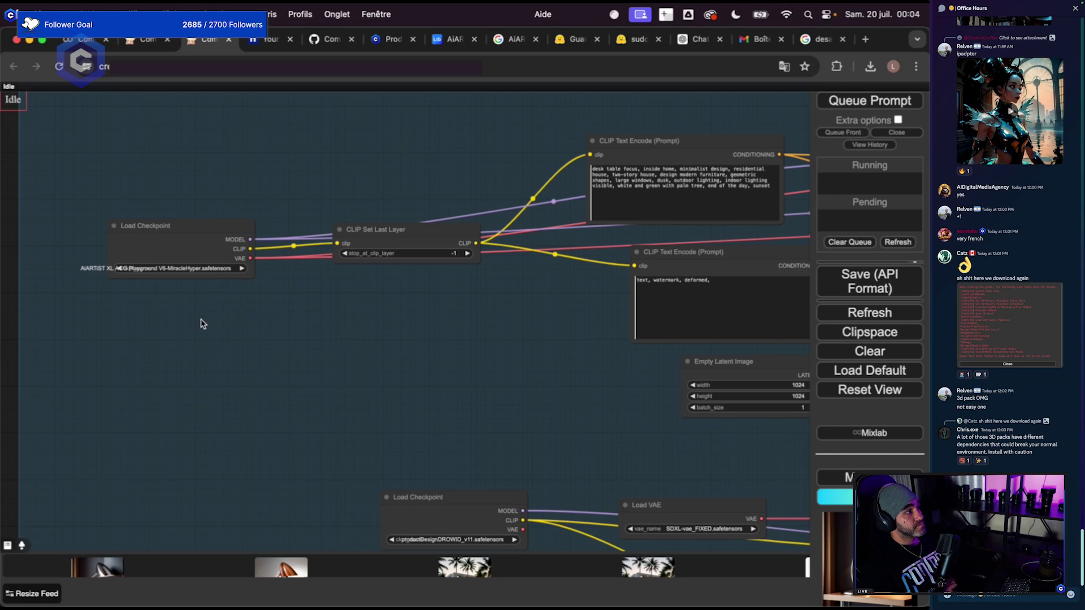
scroll(186, 321, "up", 2)
left_click_drag(269, 351, 317, 380)
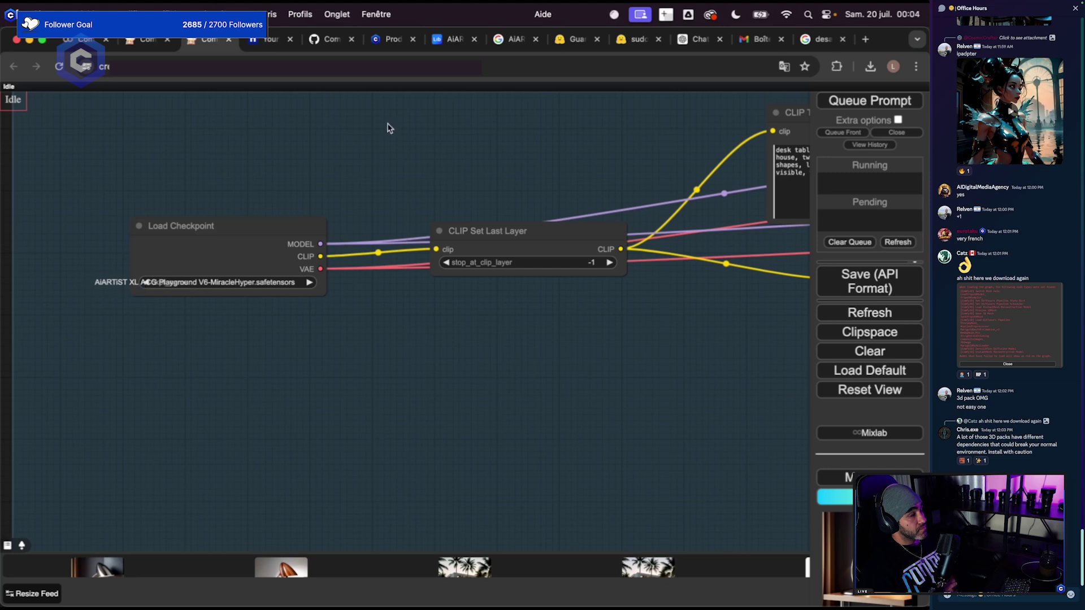
Browse the sample images on the LibLib AiARTiST-CADS2.0XL page, and check the Hugging Face AiARTiSTACG6 model card.
left_click(446, 40)
scroll(468, 387, "up", 10)
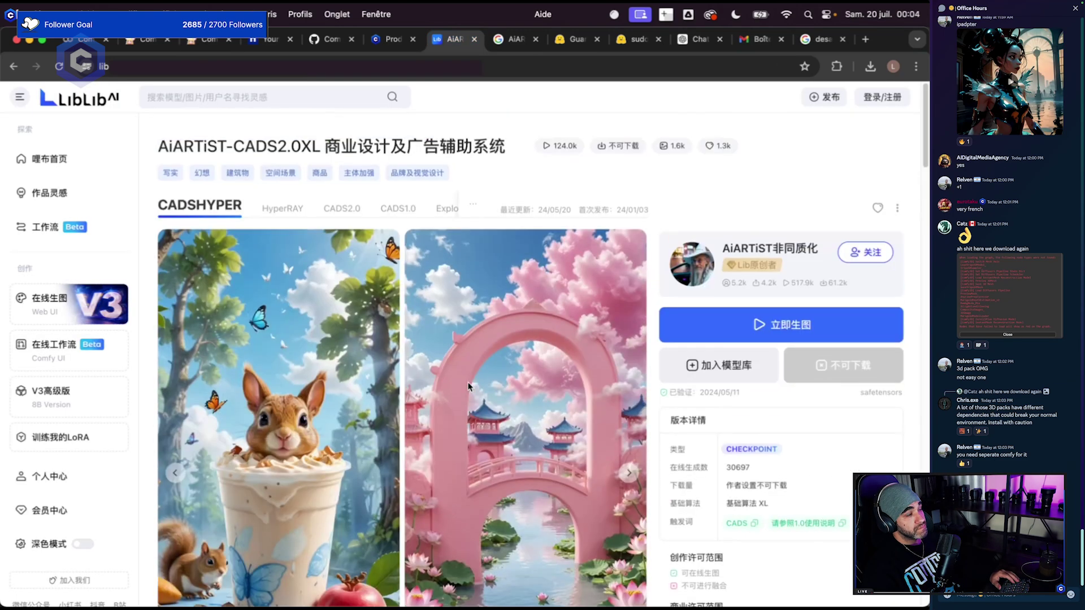
left_click(173, 474)
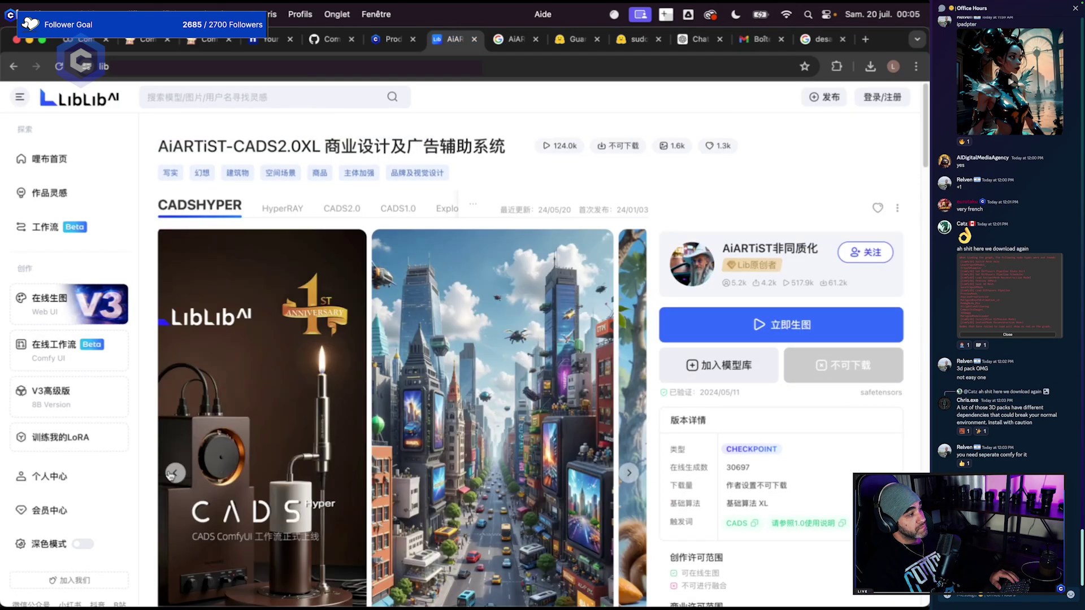
left_click(173, 474)
left_click(173, 473)
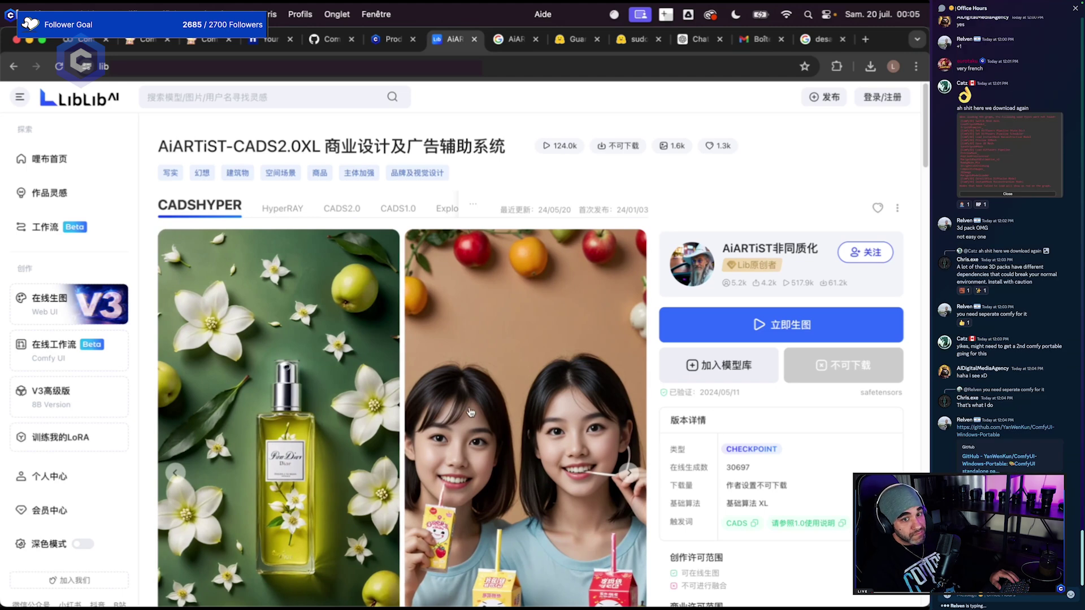
left_click(570, 39)
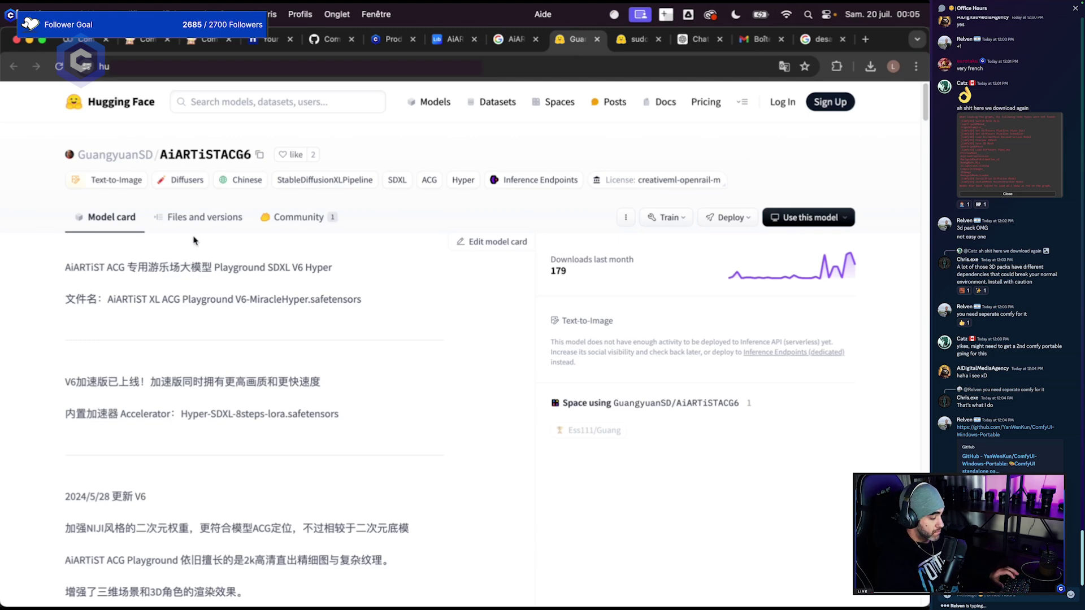
Return to the ComfyUI workflow and shift the CLIP Set Last Layer node slightly closer to the Load Checkpoint node.
left_click(156, 42)
scroll(463, 424, "up", 3)
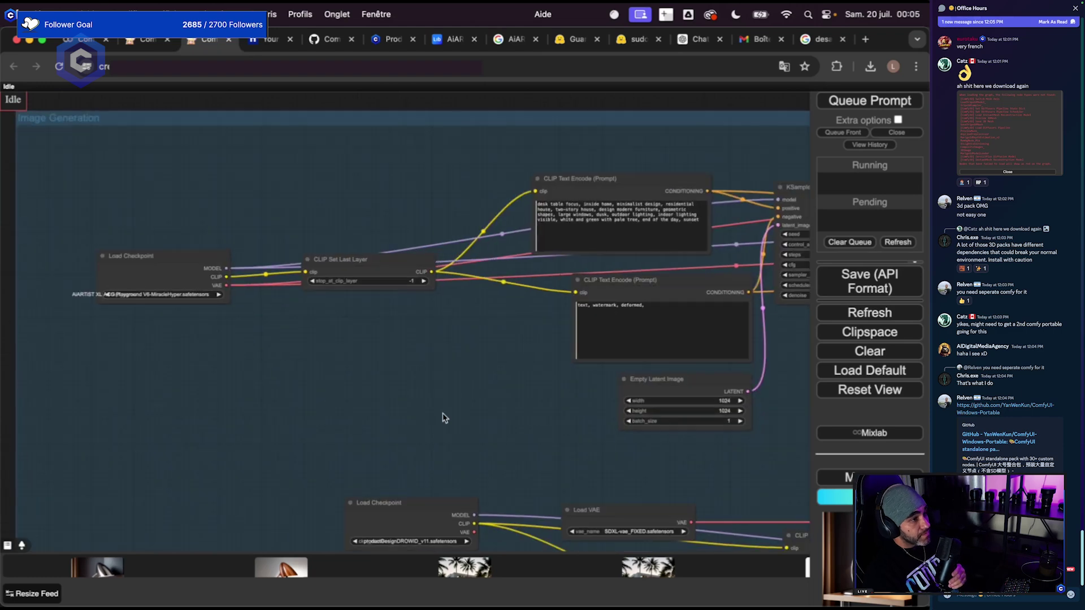
left_click_drag(366, 272, 357, 272)
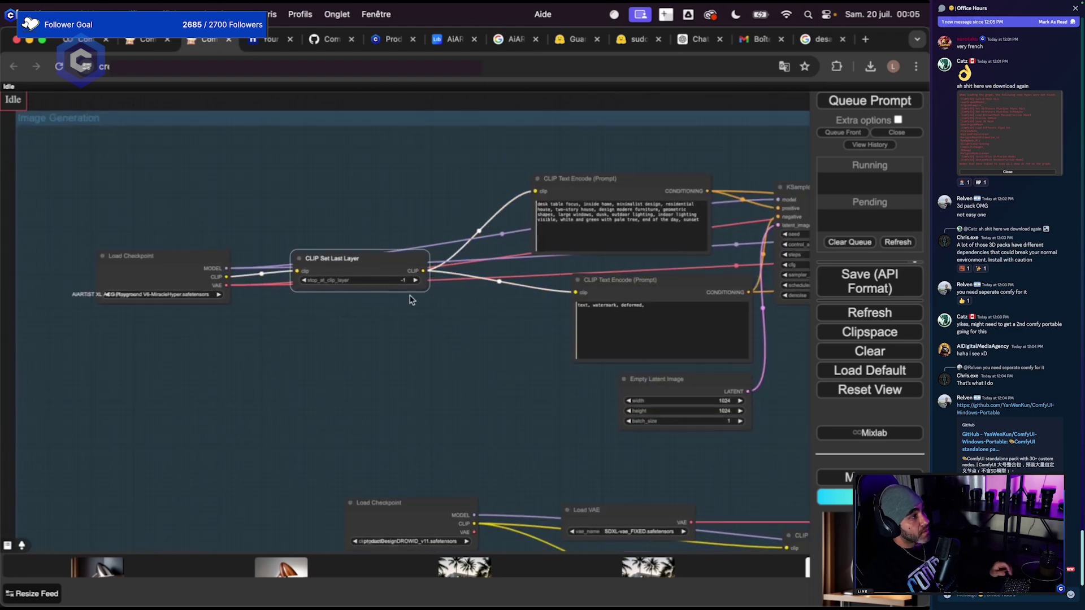
left_click_drag(528, 420, 298, 390)
scroll(386, 421, "down", 2)
scroll(320, 397, "up", 3)
scroll(301, 392, "right", 3)
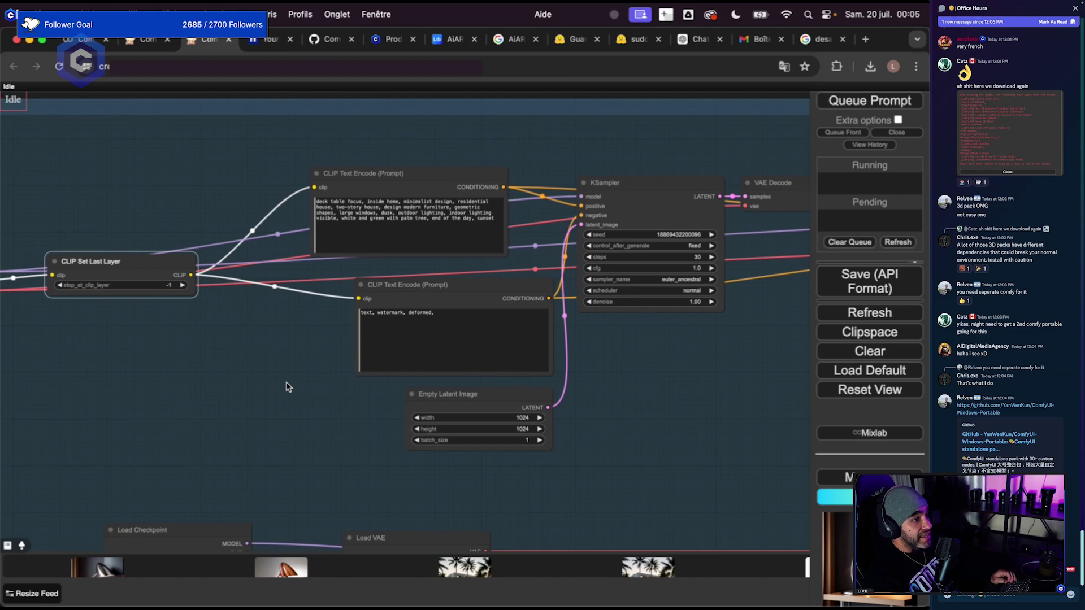
Share the Hugging Face AiARTiSTACG6 page link in Discord's Office Hours chat, and switch back to the browser.
left_click(569, 41)
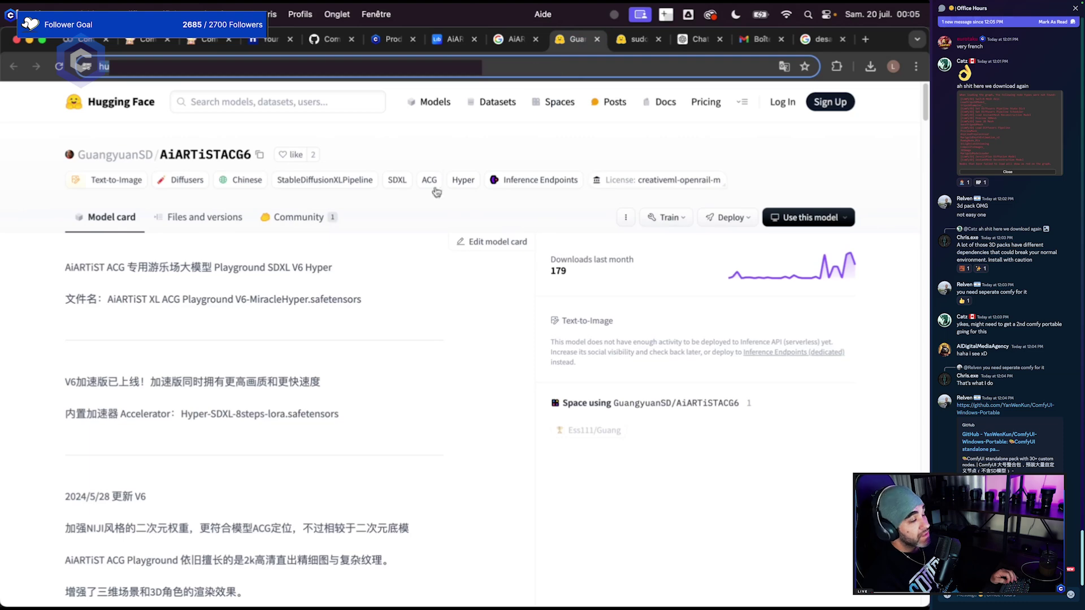
mouse_move(729, 607)
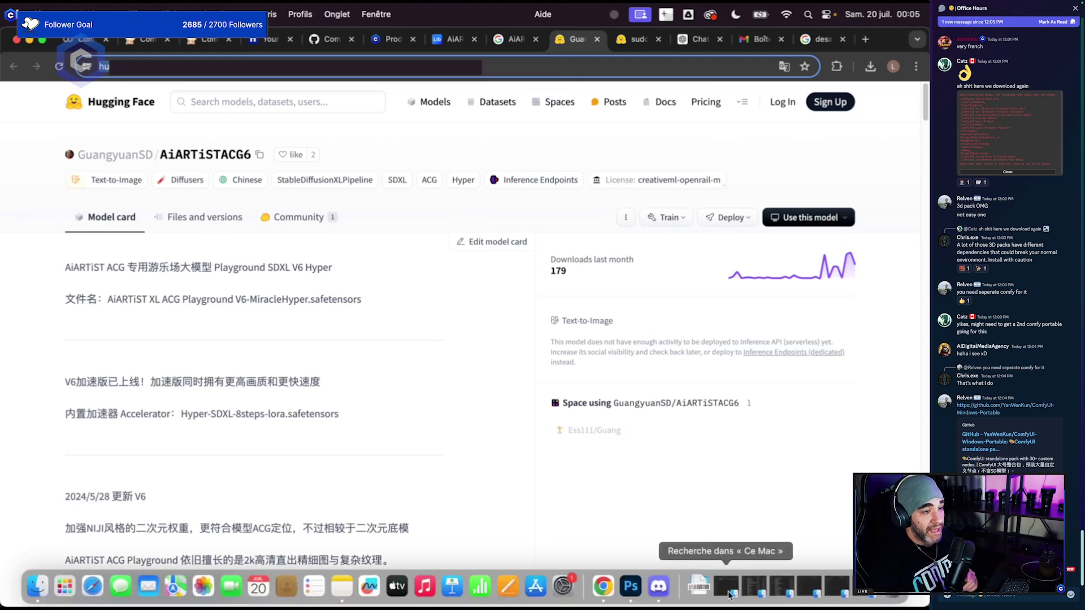
left_click(659, 586)
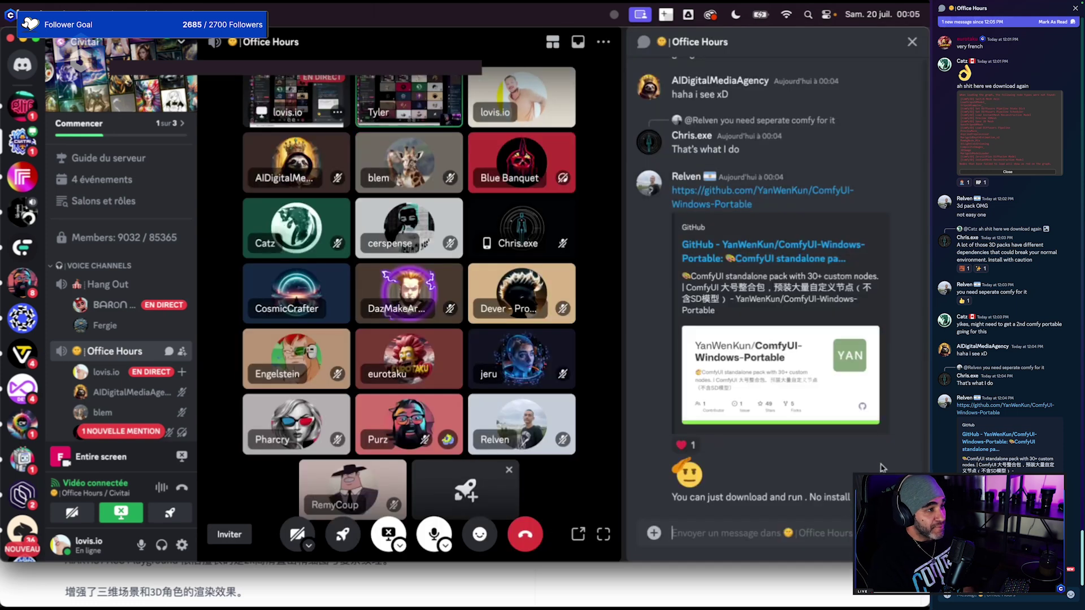
left_click(913, 43)
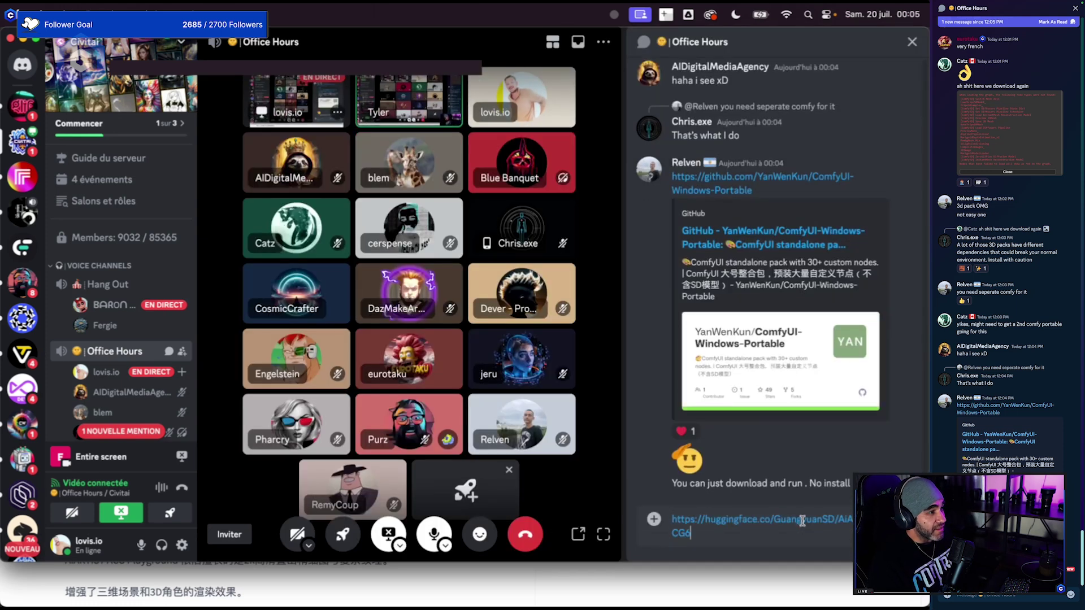
left_click(764, 577)
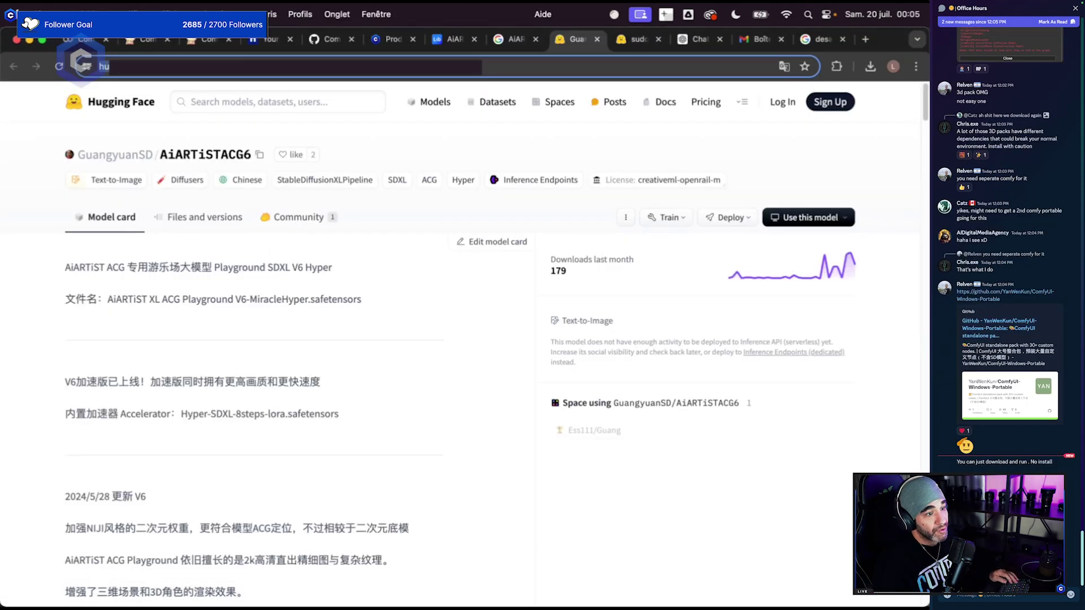
Return to the ComfyUI workflow, review the KSampler and prompt nodes, and highlight "two-story ho" in the positive prompt.
left_click(209, 39)
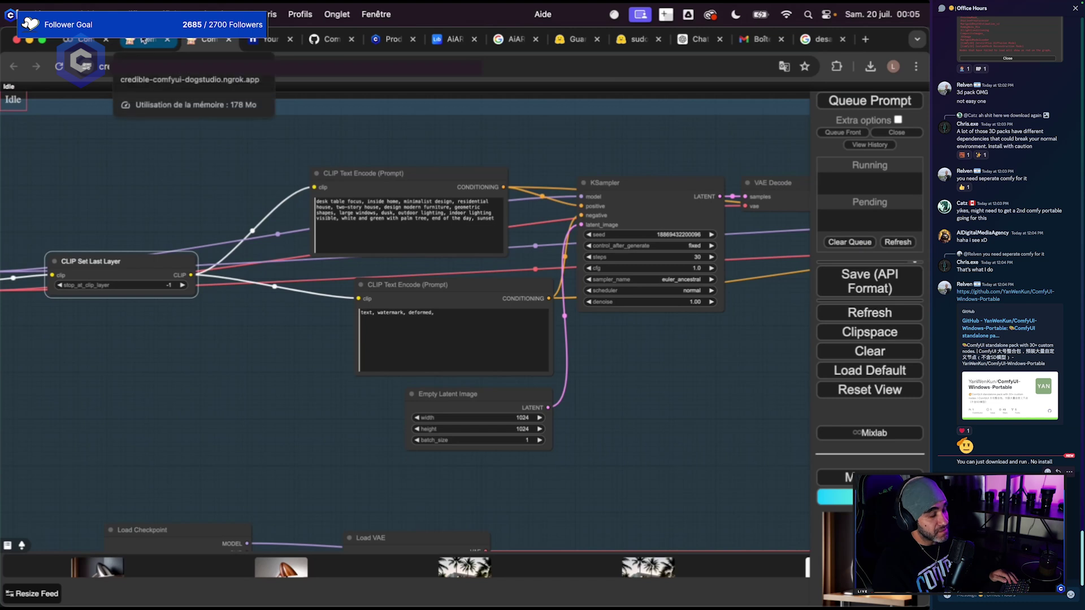
scroll(311, 352, "down", 3)
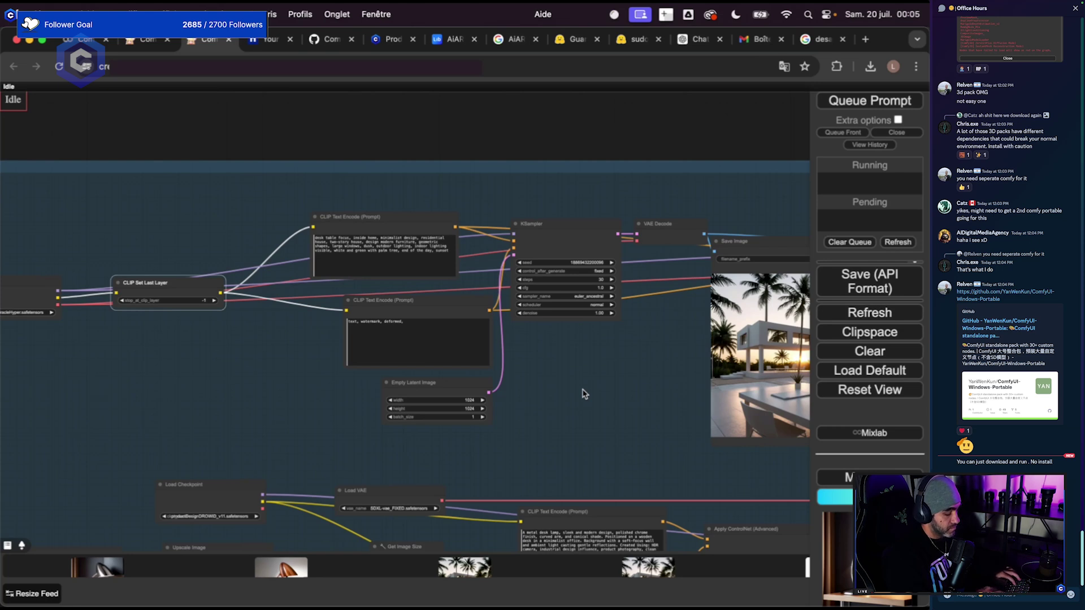
left_click_drag(583, 391, 570, 402)
scroll(498, 400, "up", 1)
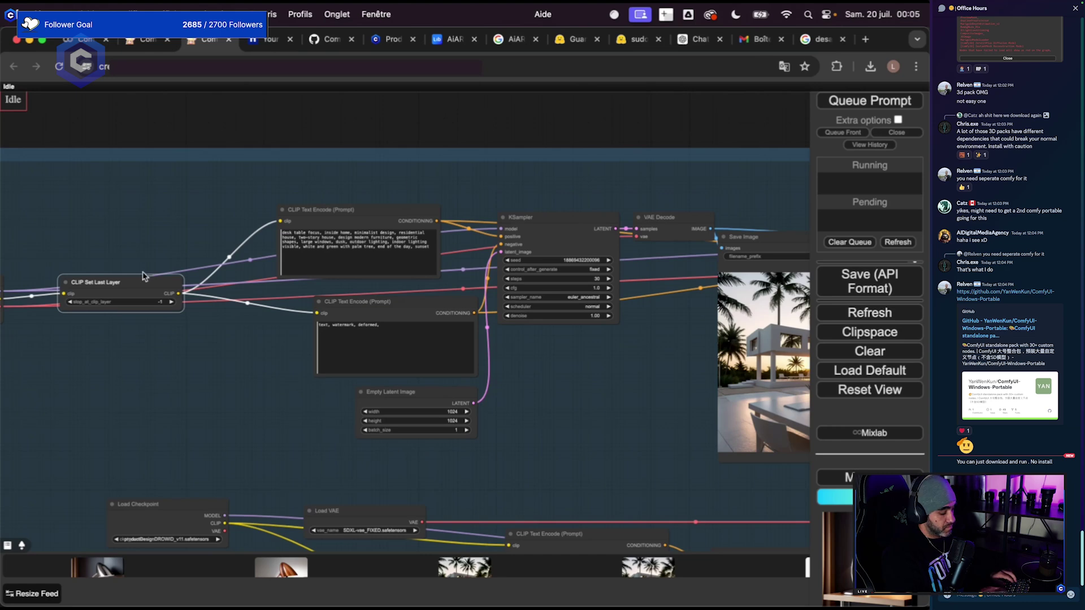
scroll(414, 287, "up", 5)
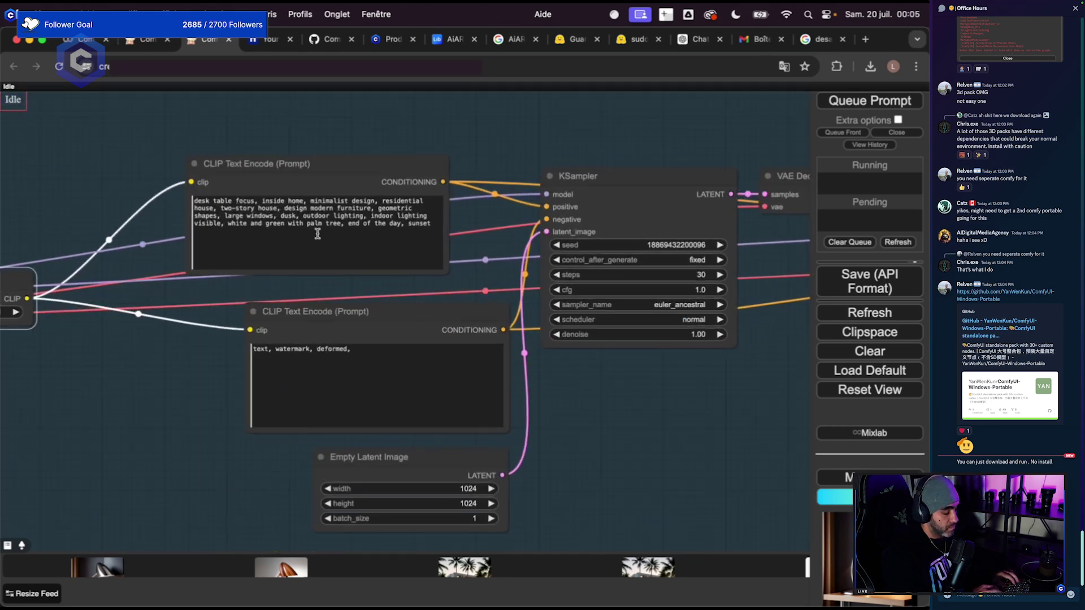
left_click_drag(221, 208, 265, 209)
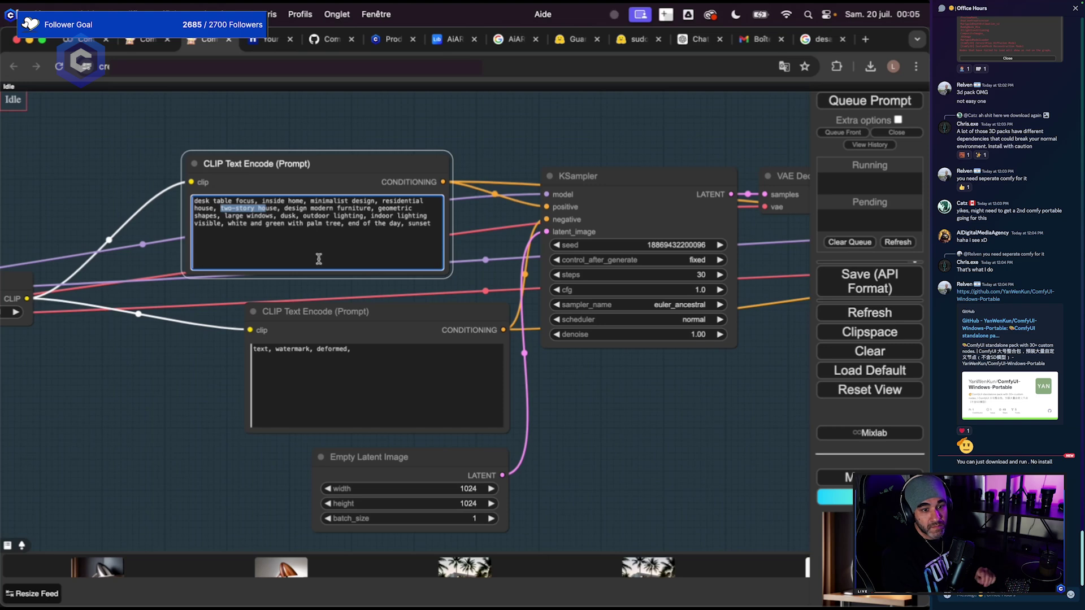
Examine the generated palm-tree house image and the Ultimate SD Upscale settings in the image generation group.
scroll(198, 368, "down", 5)
scroll(207, 352, "right", 10)
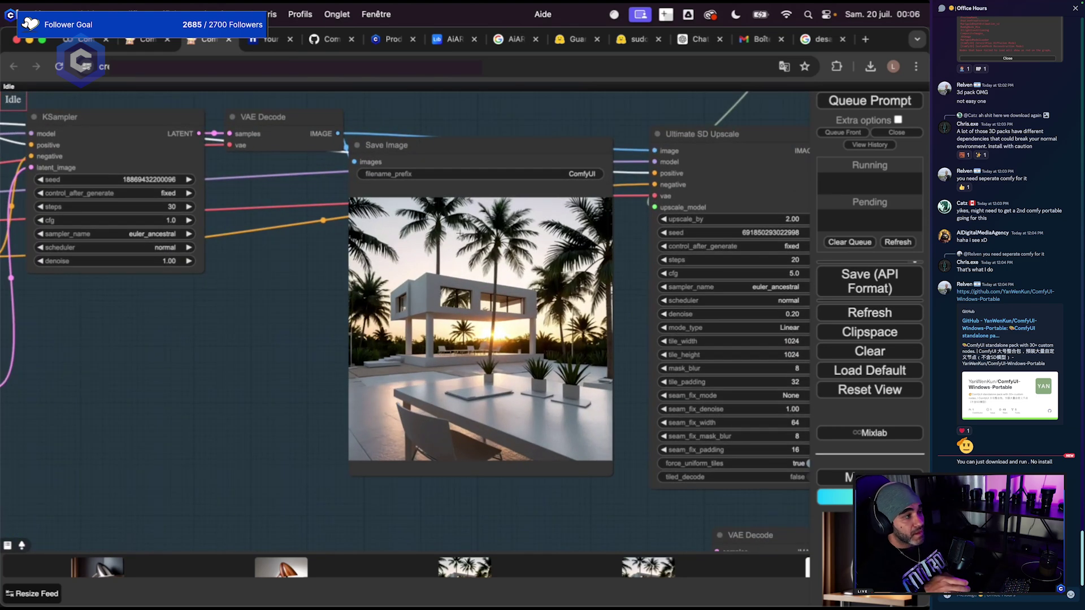
scroll(385, 339, "down", 4)
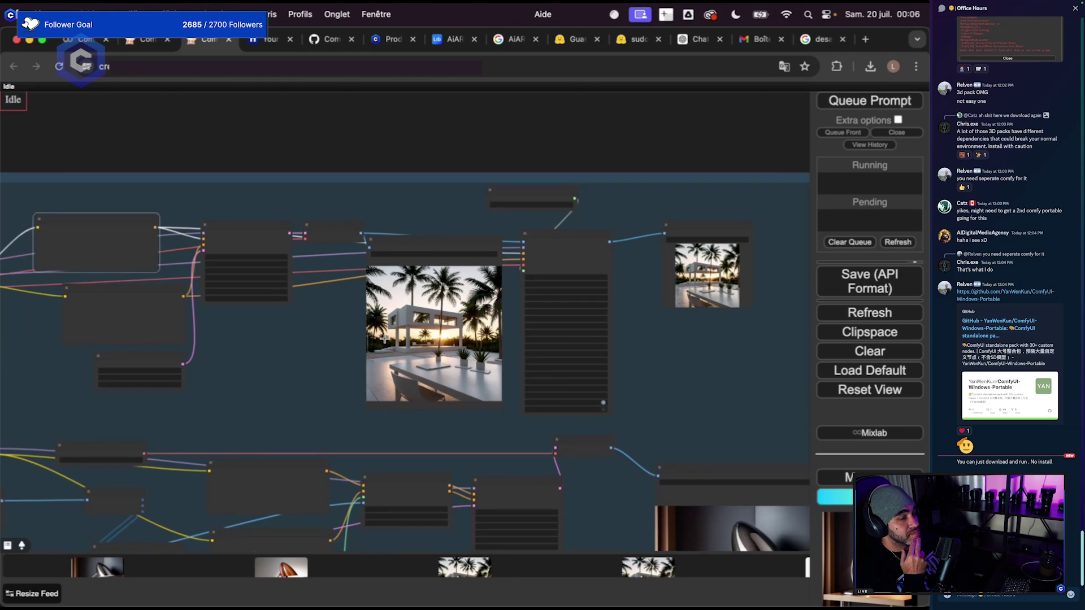
scroll(396, 336, "up", 3)
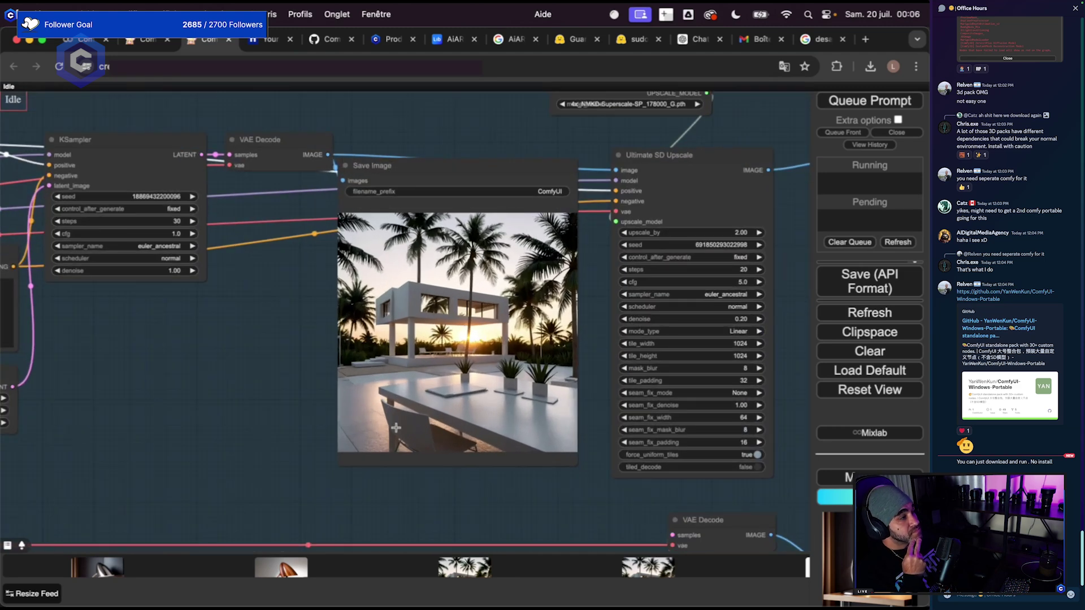
scroll(636, 254, "right", 5)
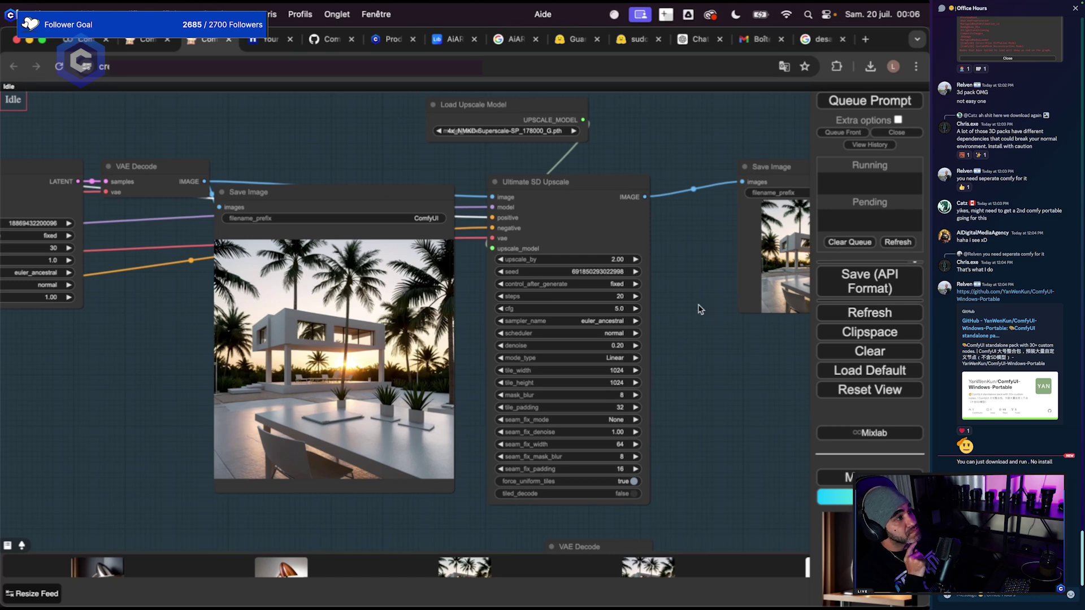
Enlarge the Save Image node with the landscape filename prefix that follows the Ultimate SD Upscale node.
scroll(699, 309, "right", 12)
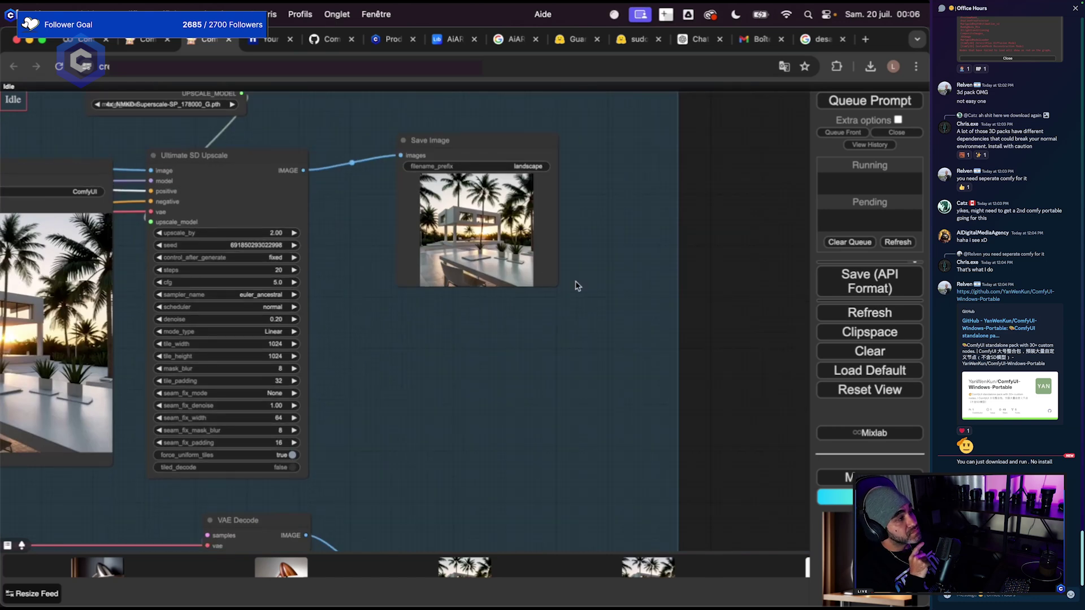
left_click_drag(557, 285, 721, 498)
scroll(396, 317, "left", 8)
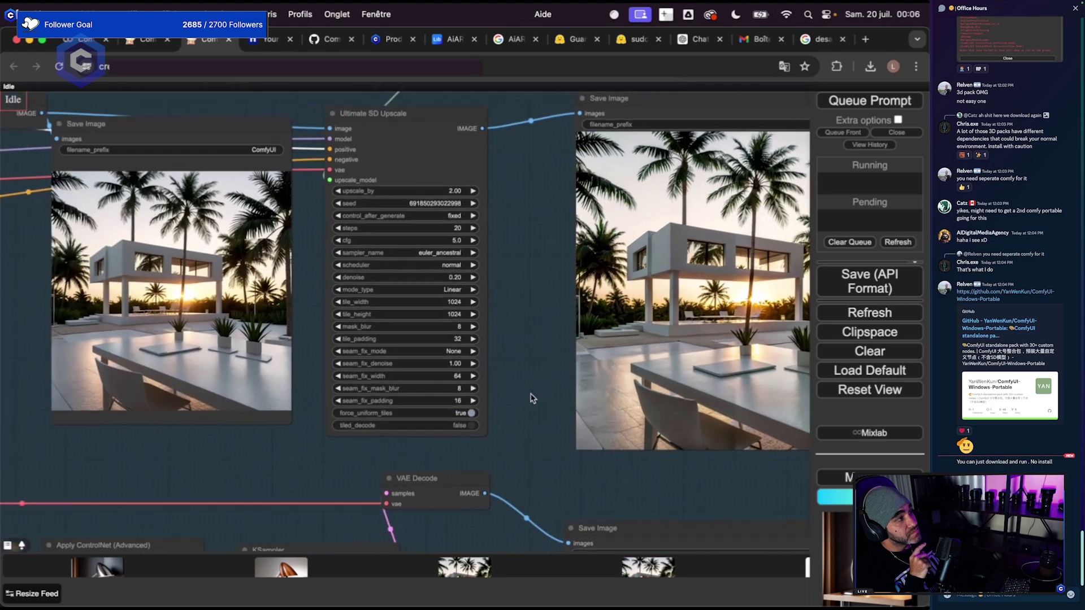
Compare the initial palm-tree house image with its upscaled version up close.
scroll(185, 337, "left", 10)
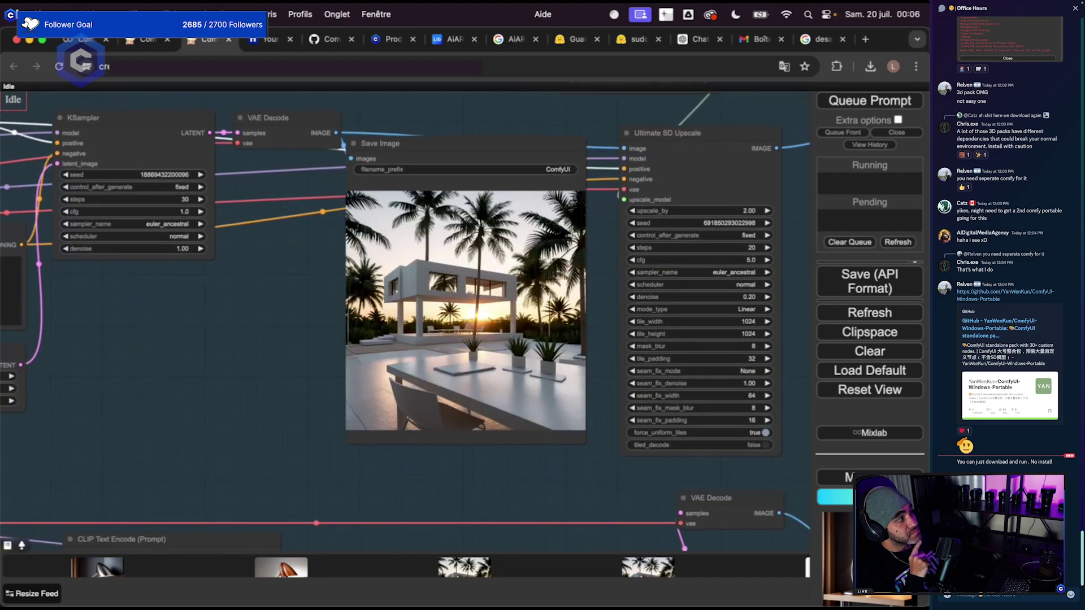
scroll(489, 388, "up", 5)
scroll(494, 396, "down", 5)
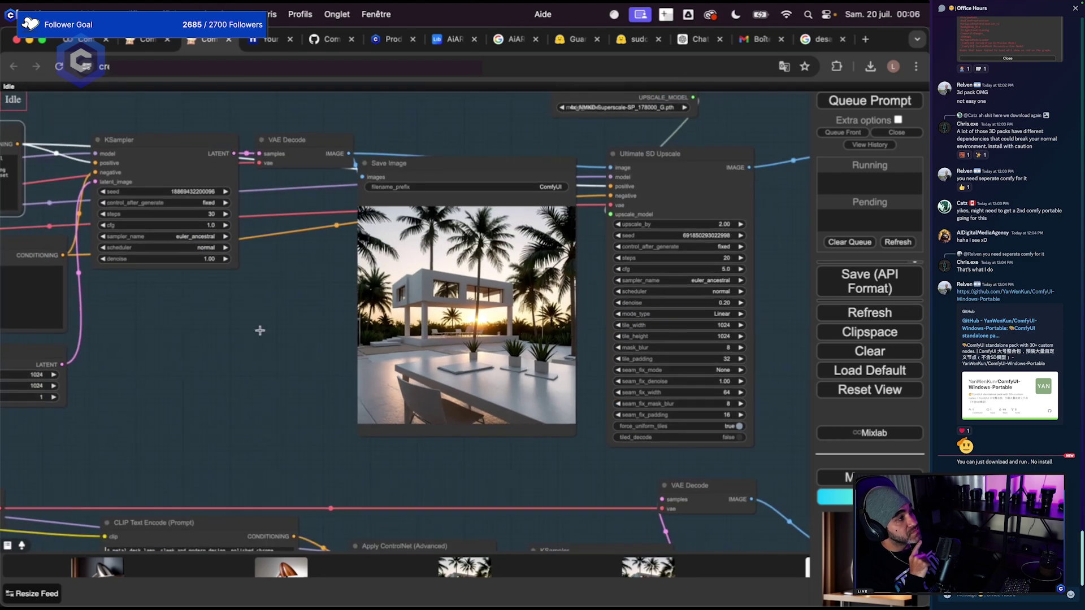
scroll(594, 337, "right", 14)
scroll(594, 338, "up", 5)
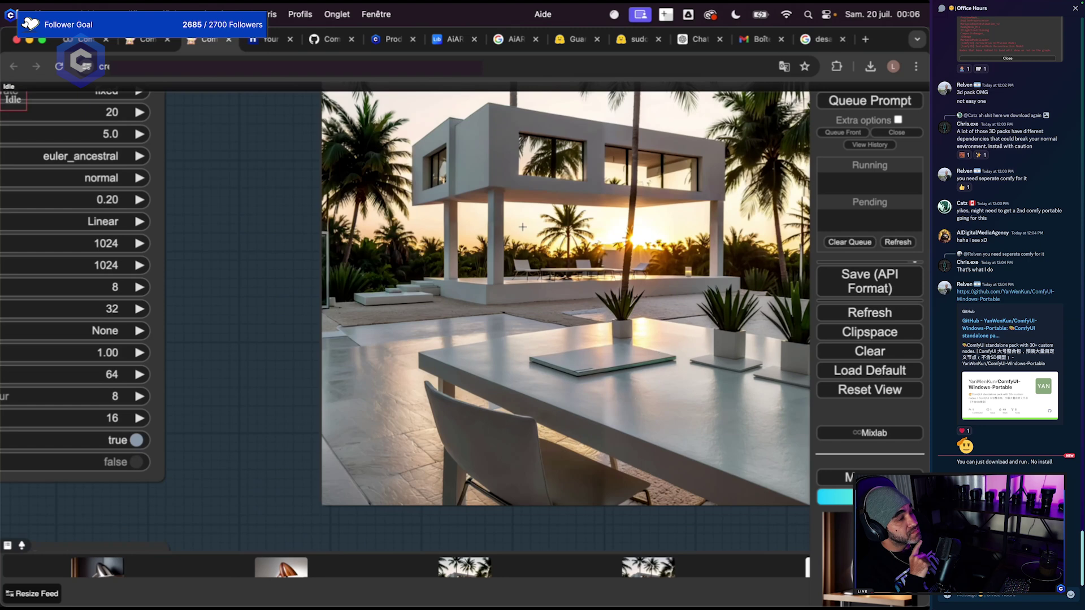
scroll(523, 226, "up", 4)
scroll(535, 383, "down", 2)
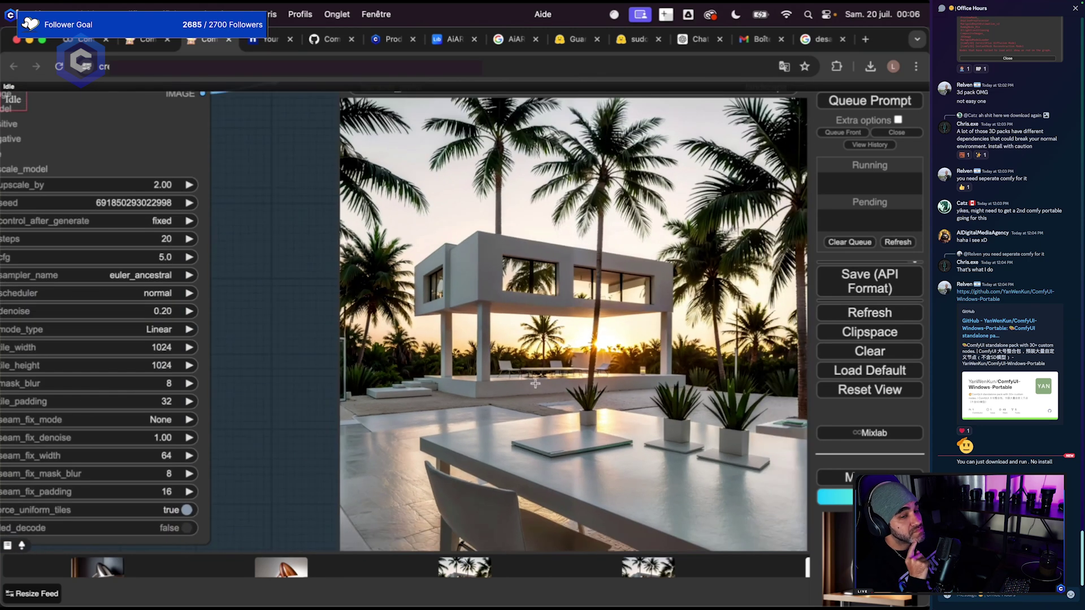
scroll(243, 283, "left", 5)
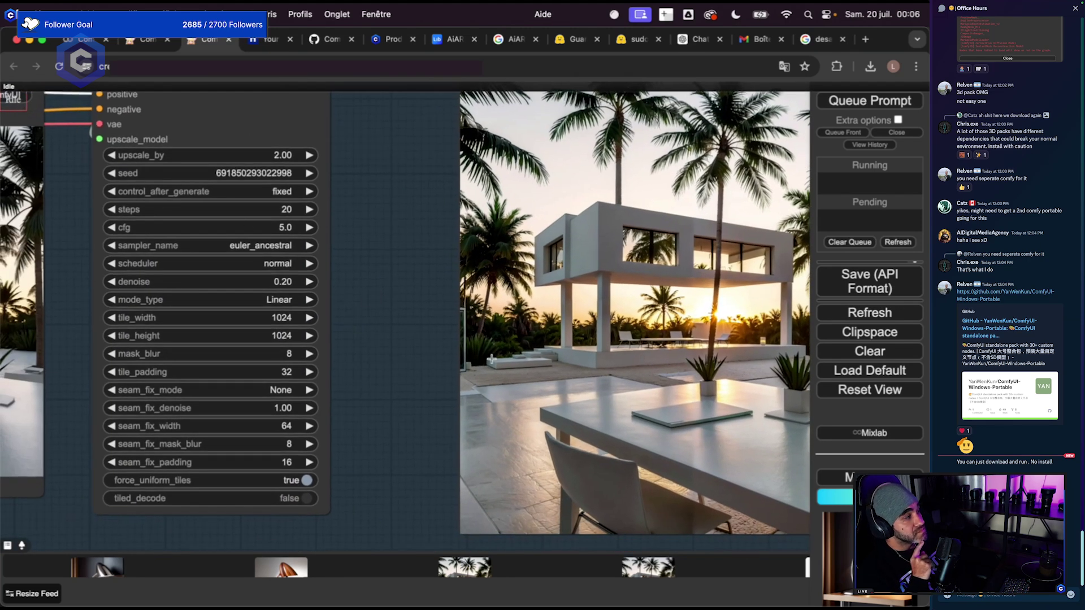
Nudge the Save Image node with the landscape filename prefix slightly beside the Ultimate SD Upscale node.
scroll(493, 361, "down", 2)
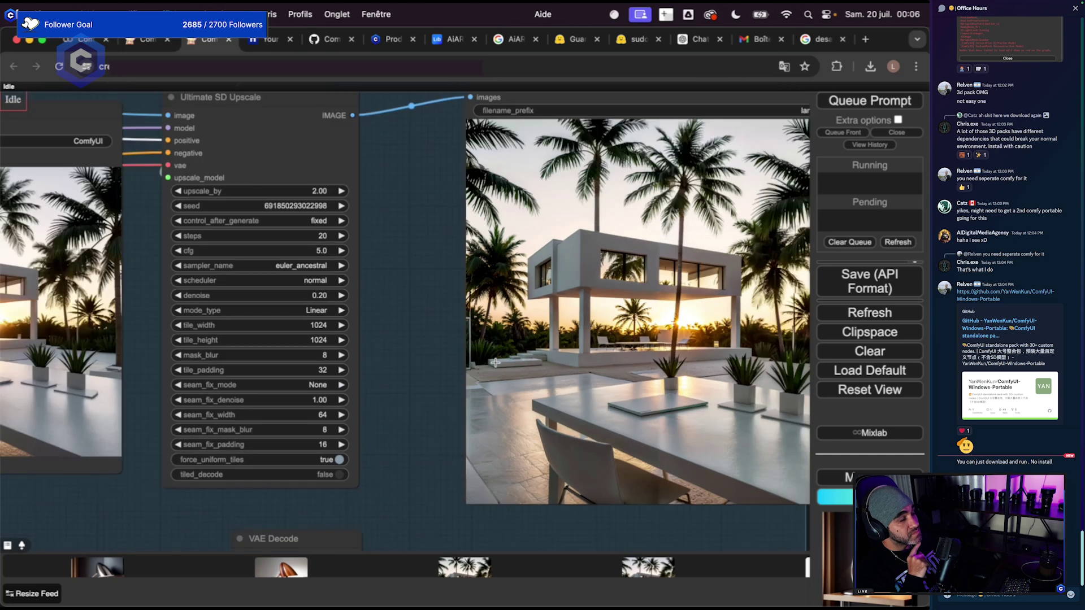
scroll(495, 362, "down", 2)
scroll(481, 346, "down", 3)
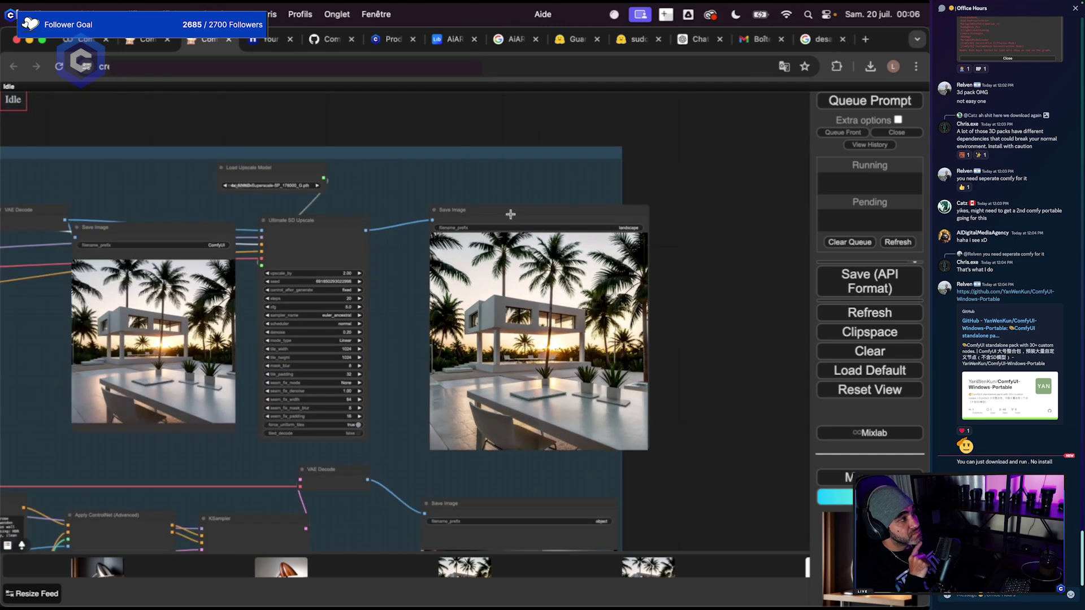
left_click_drag(510, 214, 504, 207)
Examine the object generation chain, from the desk lamp sketch through the Upscale Image and Scribble Lines nodes to the line preview.
scroll(511, 362, "down", 4)
left_click_drag(436, 424, 477, 413)
scroll(525, 350, "up", 3)
left_click_drag(523, 350, 665, 283)
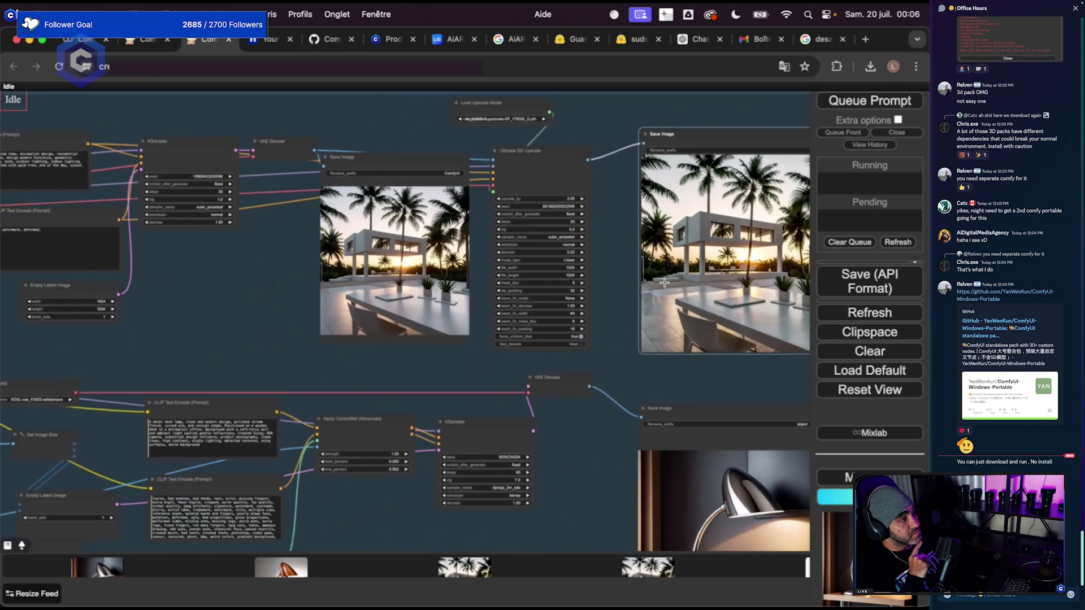
scroll(639, 314, "down", 3)
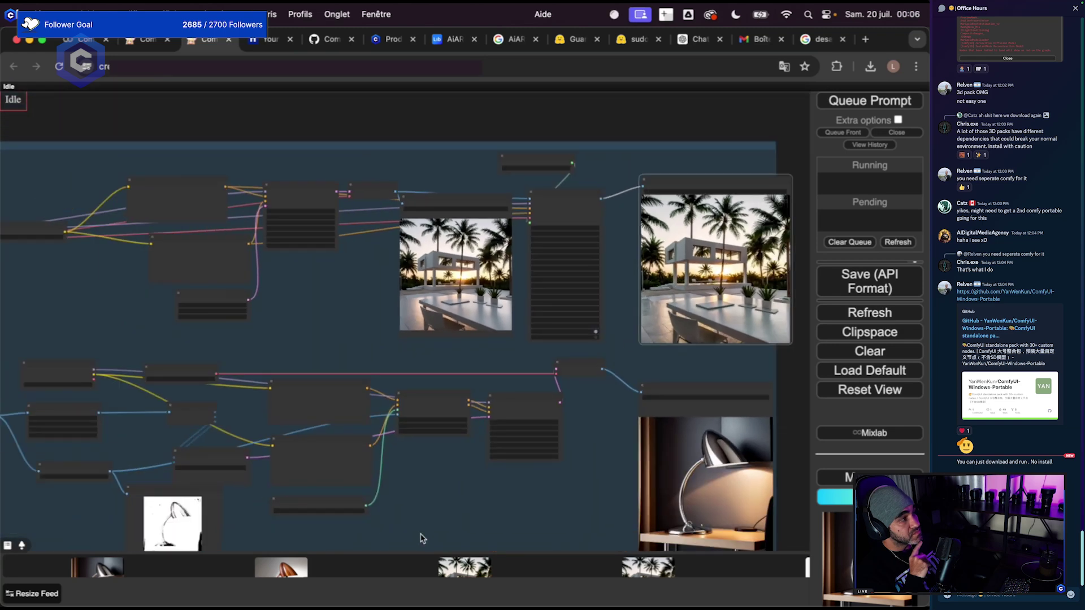
left_click_drag(424, 537, 619, 479)
scroll(209, 492, "up", 6)
left_click_drag(209, 491, 365, 454)
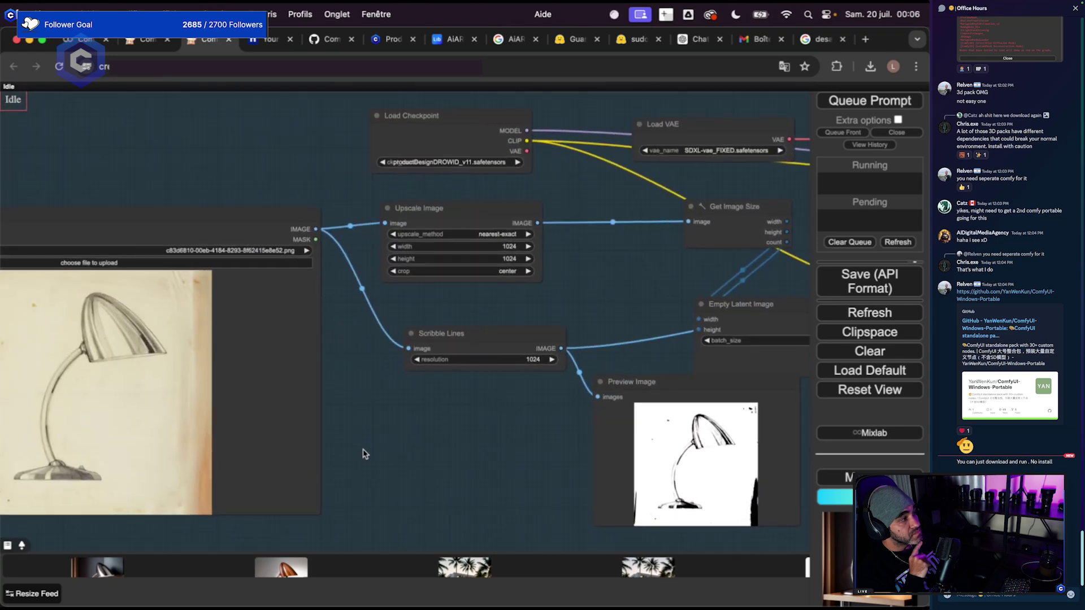
scroll(364, 454, "down", 3)
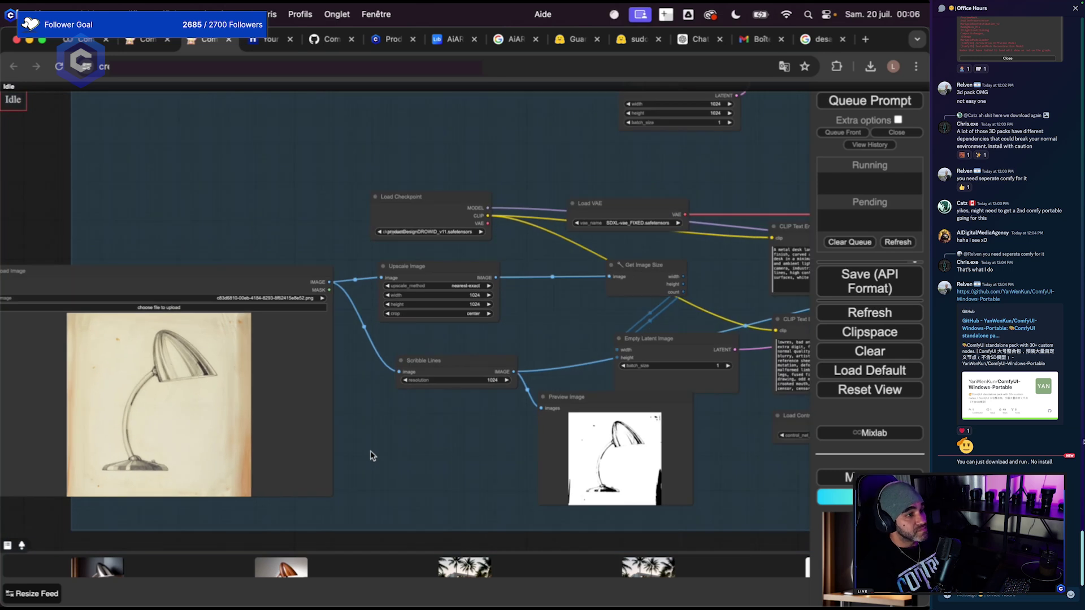
left_click_drag(373, 455, 451, 469)
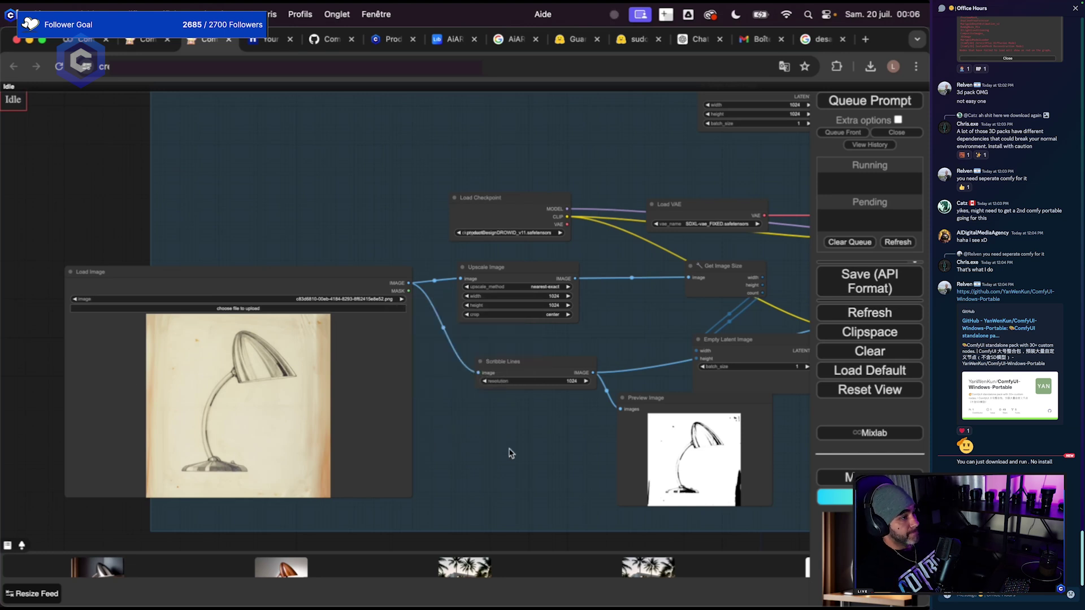
scroll(509, 450, "up", 3)
left_click_drag(428, 453, 399, 465)
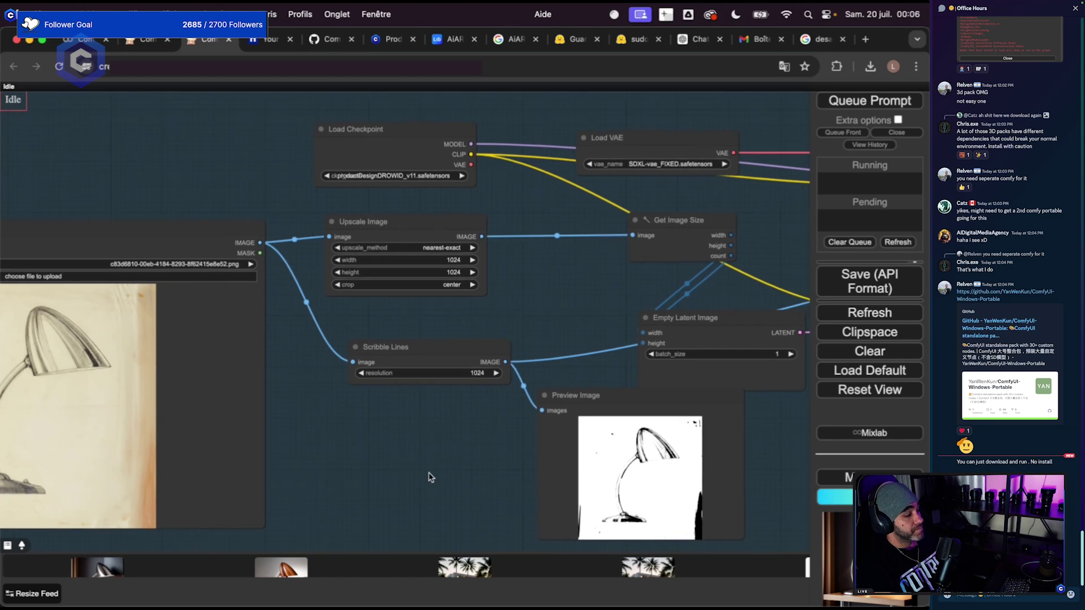
Align the Scribble Lines node under Upscale Image and add a TheMisto.ai Anyline node below it.
mouse_move(434, 354)
left_mouse_down()
mouse_move(448, 352)
mouse_move(408, 345)
left_mouse_up()
left_click_drag(496, 448, 365, 448)
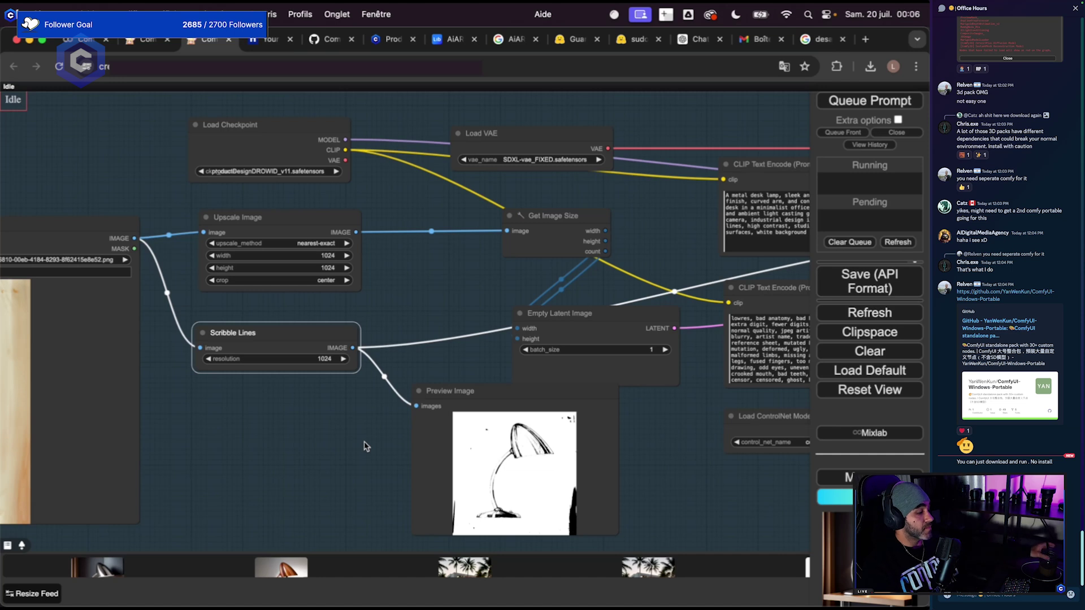
double_click(337, 448)
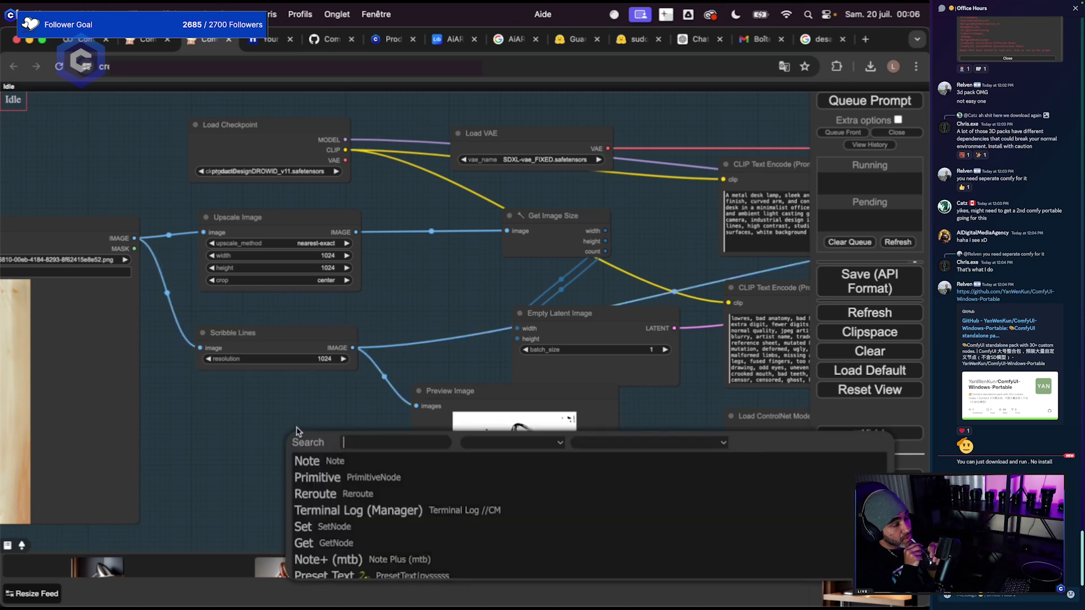
double_click(298, 432)
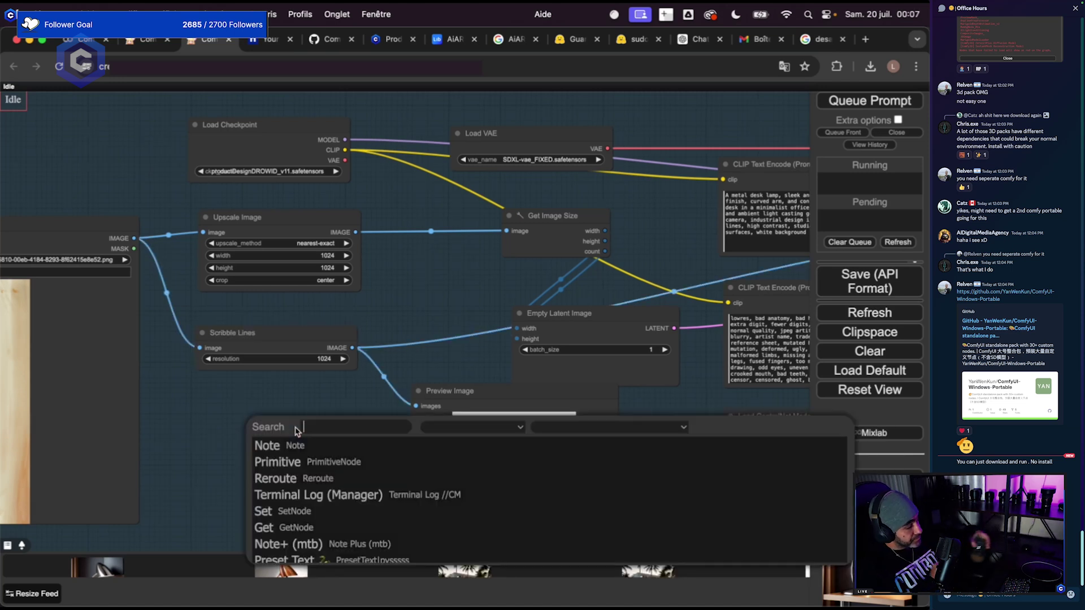
type("mist")
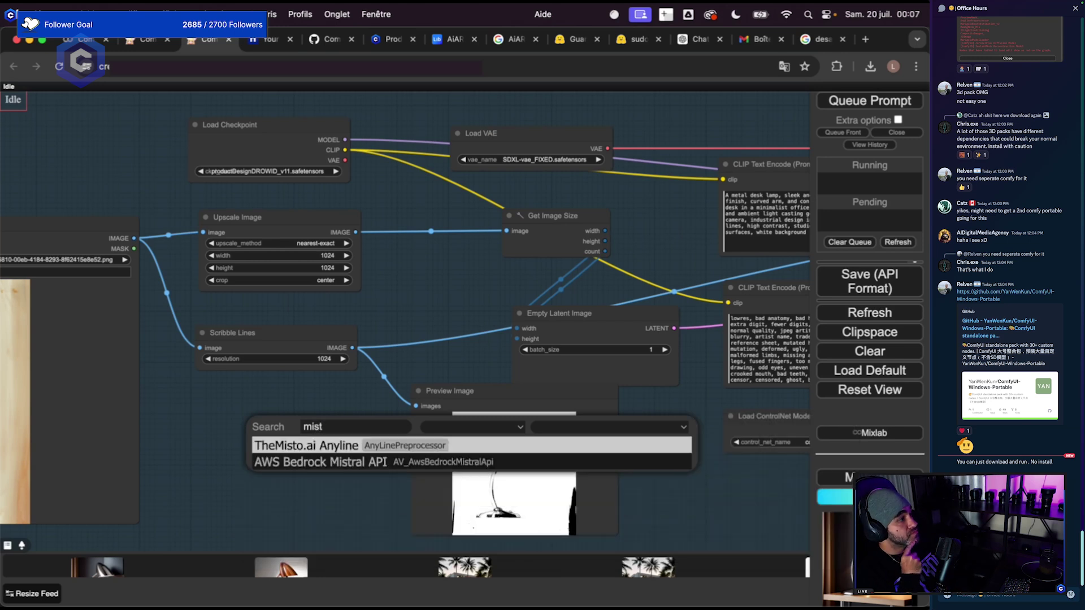
key("Return")
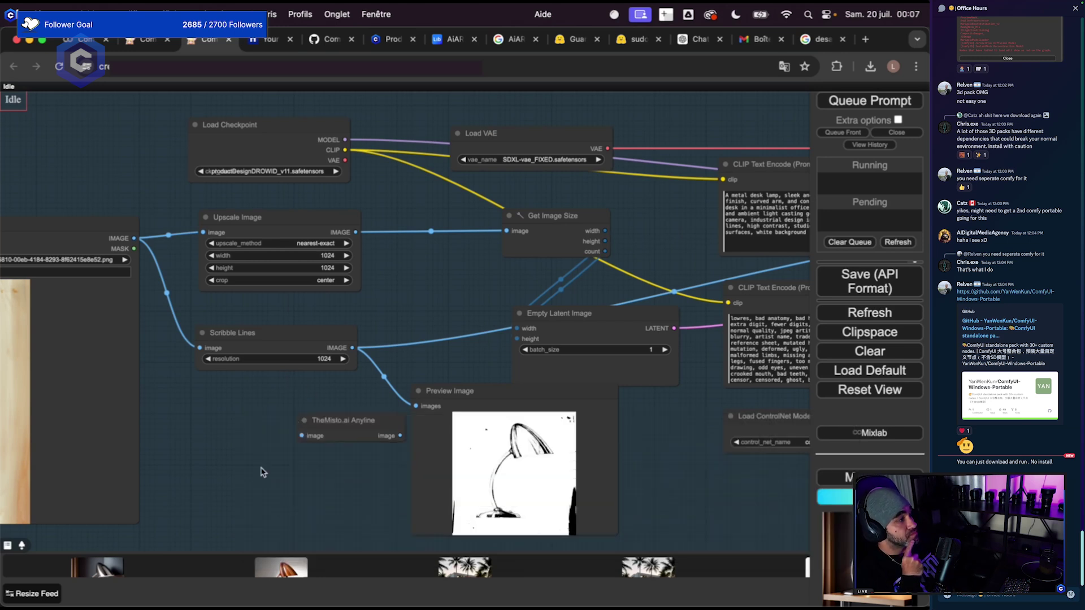
left_click_drag(342, 423, 249, 407)
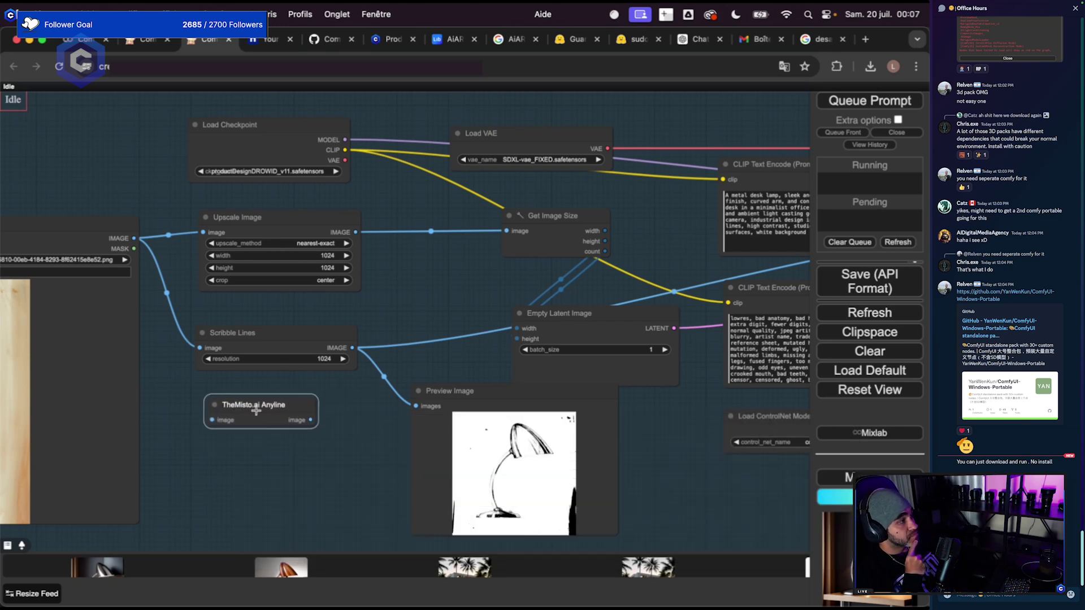
Inspect the scribble preview of the lamp and shift the TheMisto.ai Anyline node to sit centred under Scribble Lines.
left_click_drag(159, 327, 197, 274)
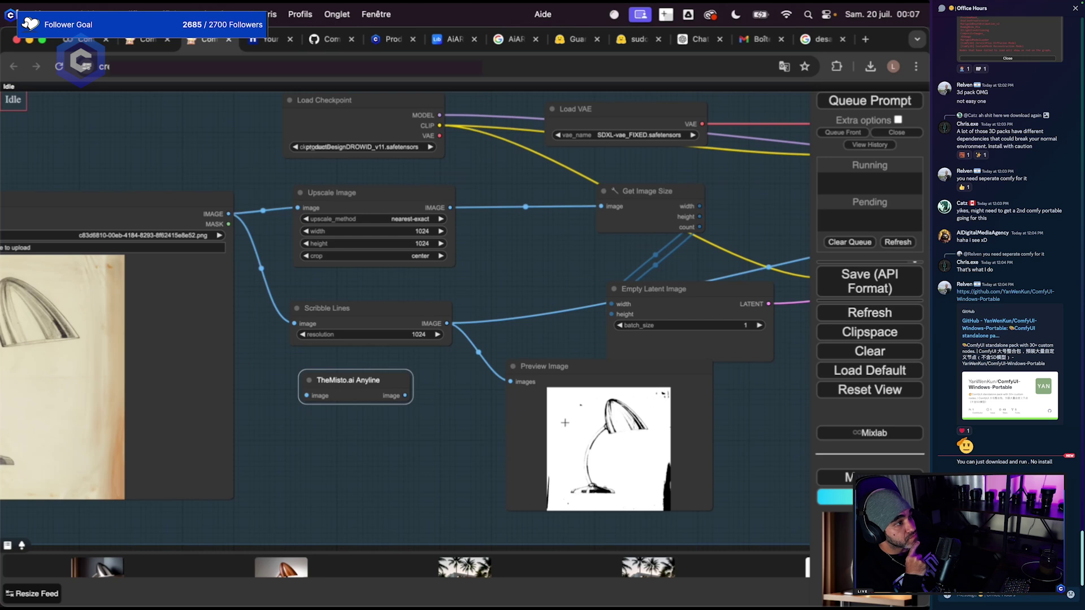
scroll(564, 423, "down", 2)
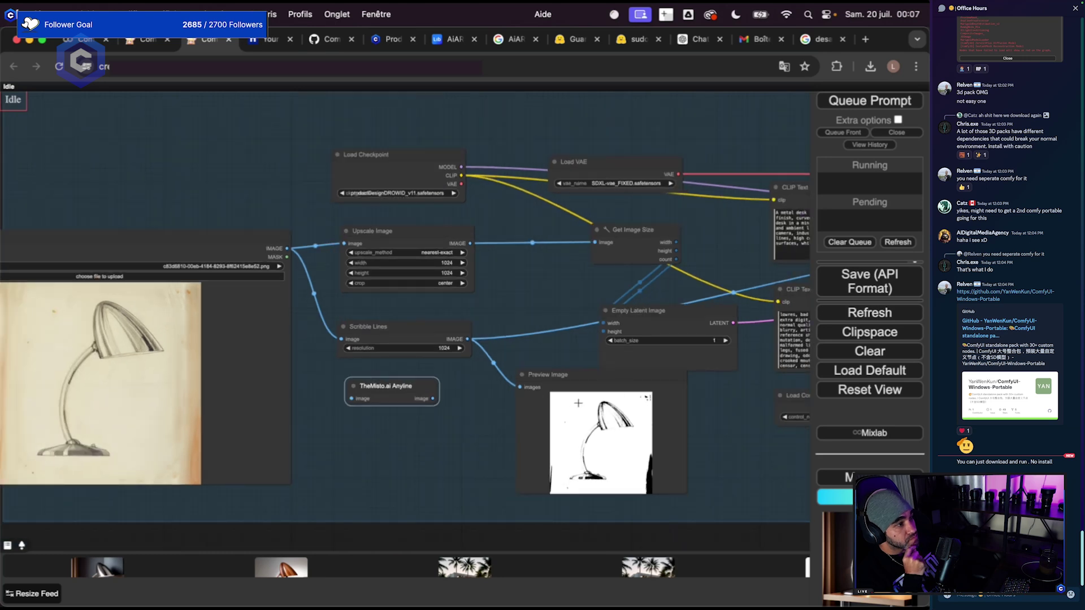
left_click_drag(660, 415, 569, 419)
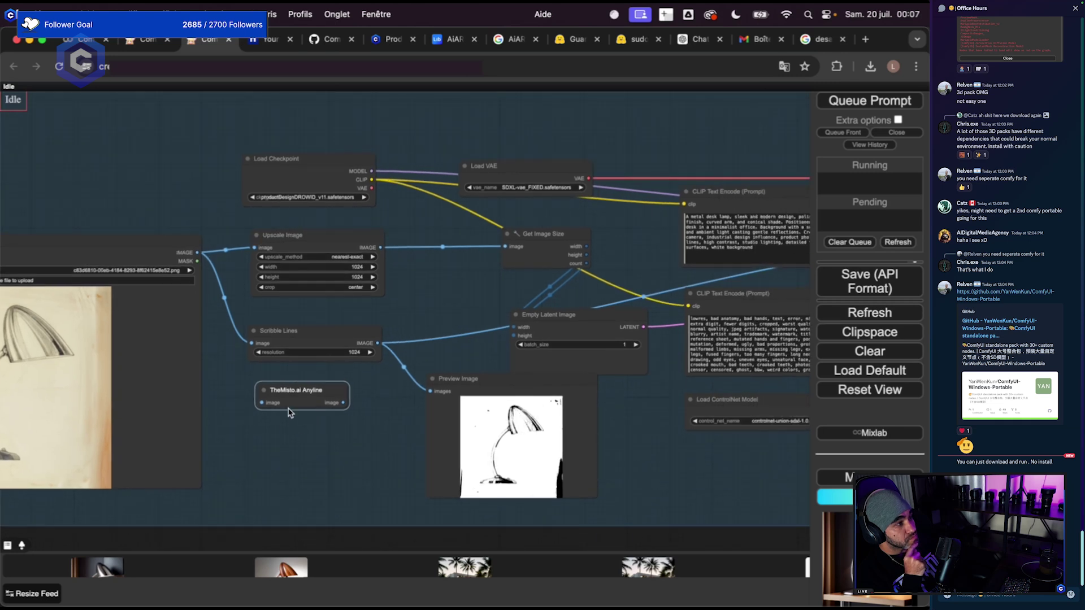
left_click_drag(284, 389, 298, 388)
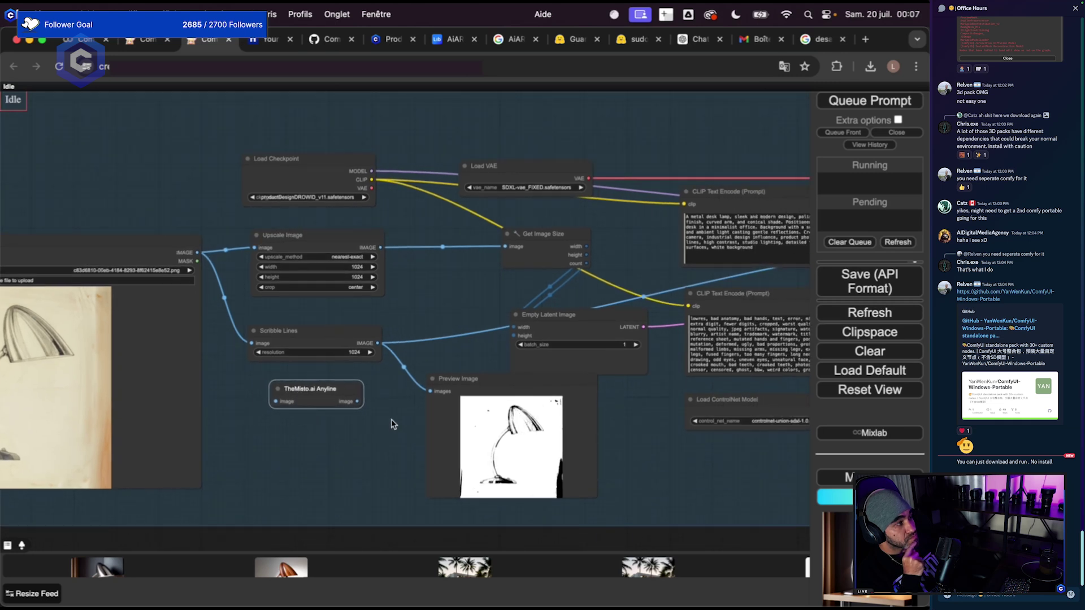
left_click_drag(394, 424, 315, 431)
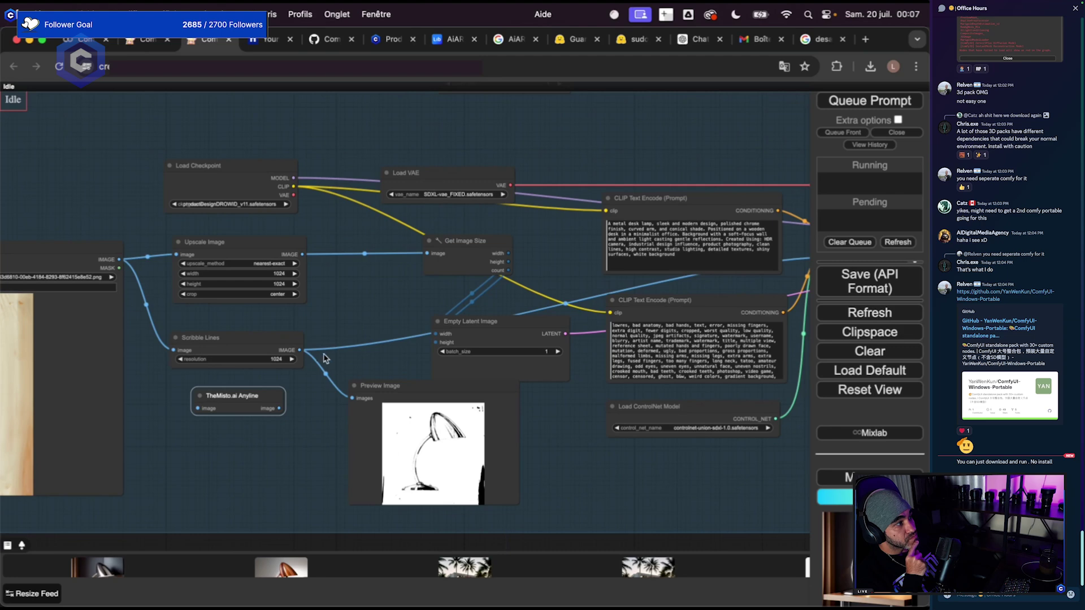
Shift the lamp chain's Load Checkpoint node slightly toward Load VAE and inspect its productDesignDROWID_v11.safetensors model.
left_click_drag(240, 175, 250, 175)
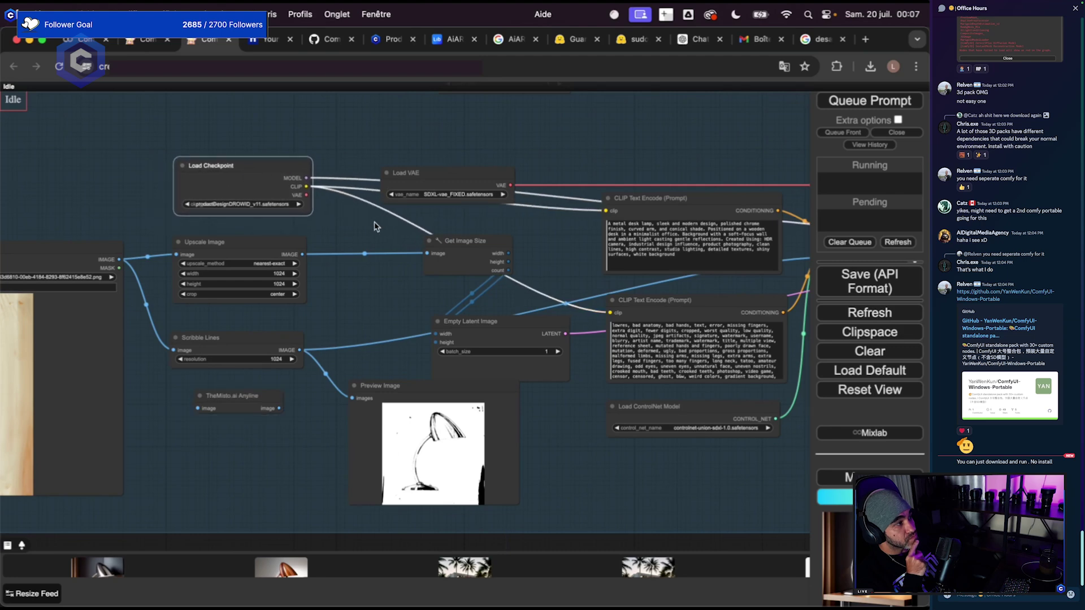
scroll(375, 226, "up", 6)
scroll(484, 302, "down", 6)
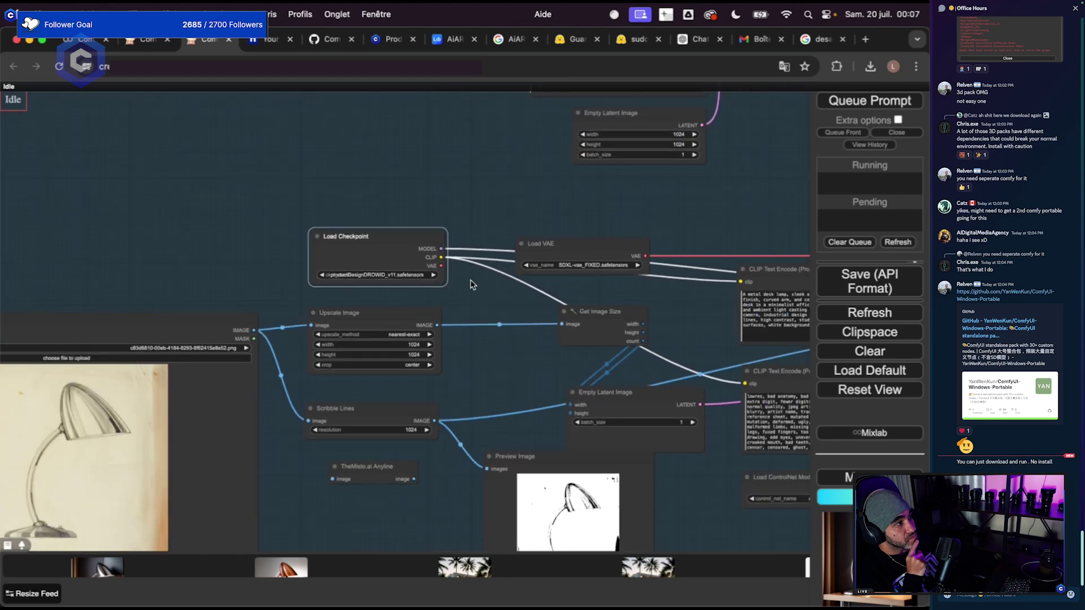
left_click_drag(473, 284, 477, 347)
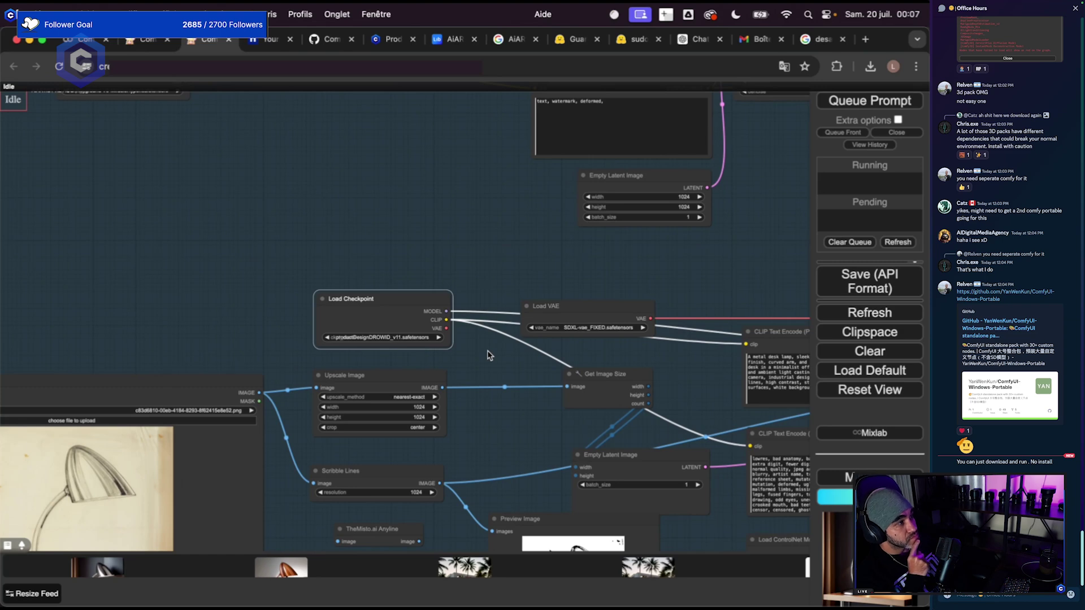
scroll(475, 357, "up", 6)
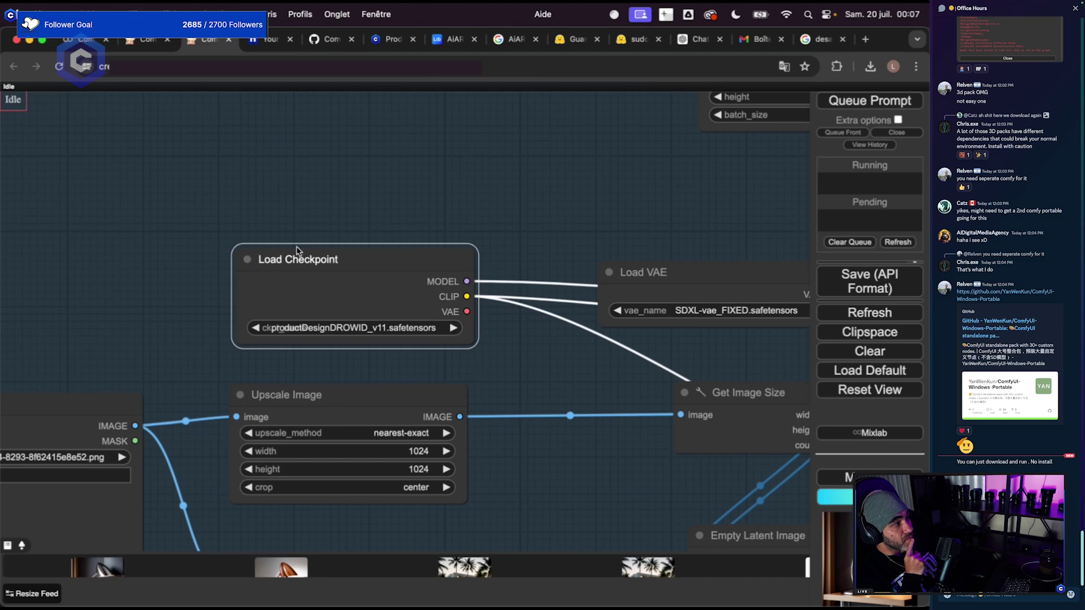
Switch to the Civitai page of the Product Design (DROW_ID) checkpoint and browse through its sample images.
left_click(390, 39)
scroll(449, 332, "down", 3)
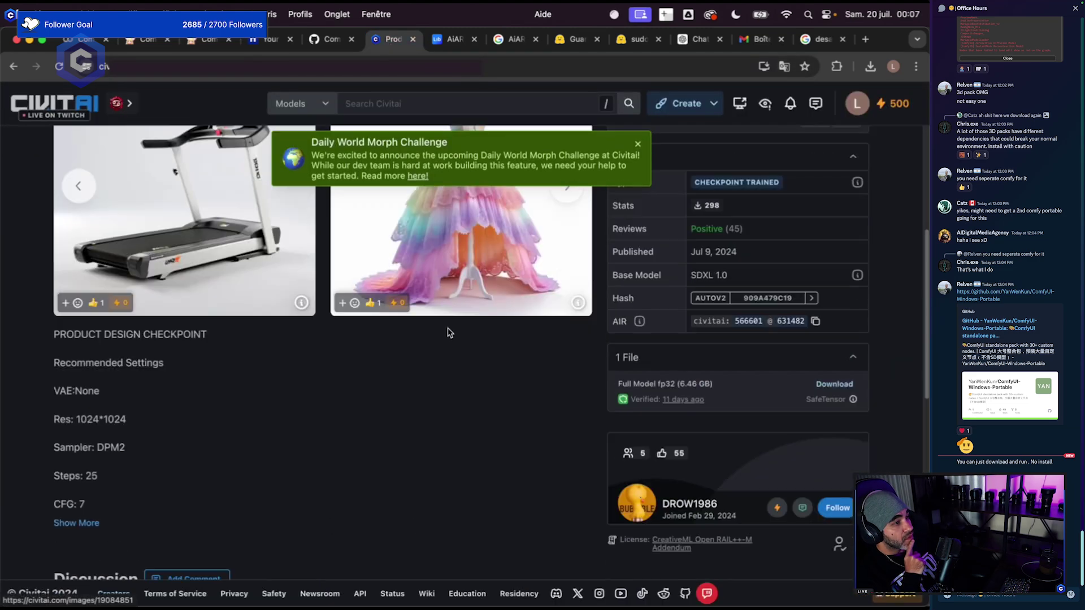
scroll(449, 333, "up", 4)
left_click(568, 423)
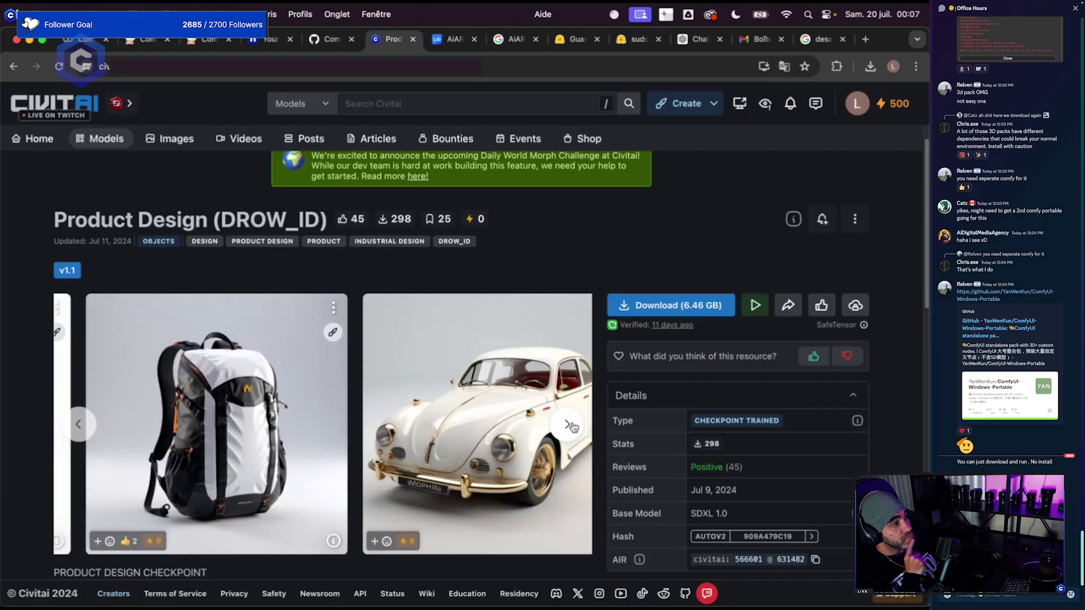
left_click(568, 425)
left_click(568, 425)
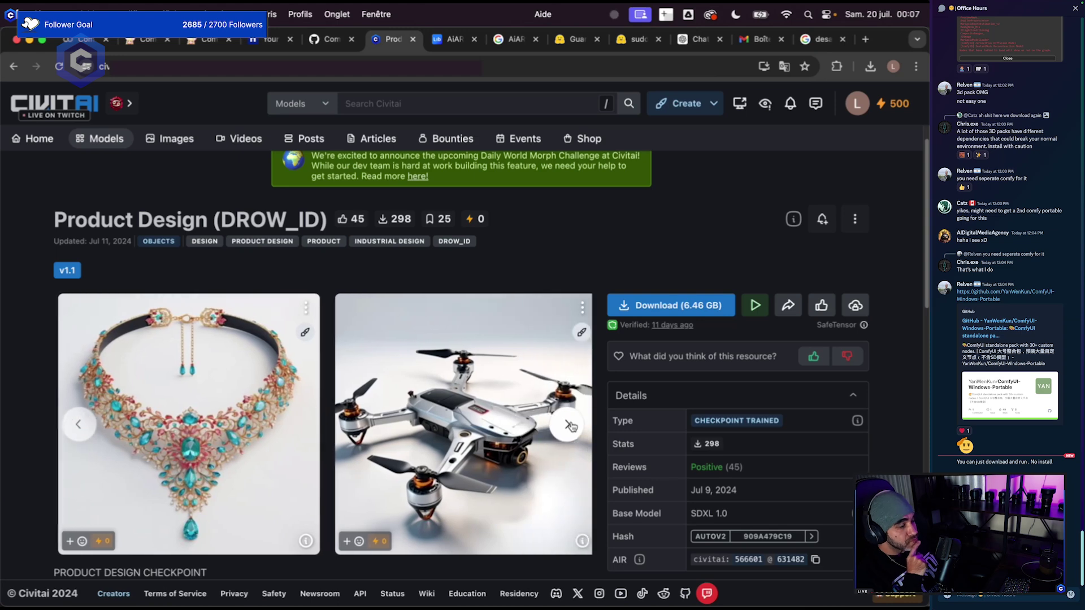
left_click(568, 425)
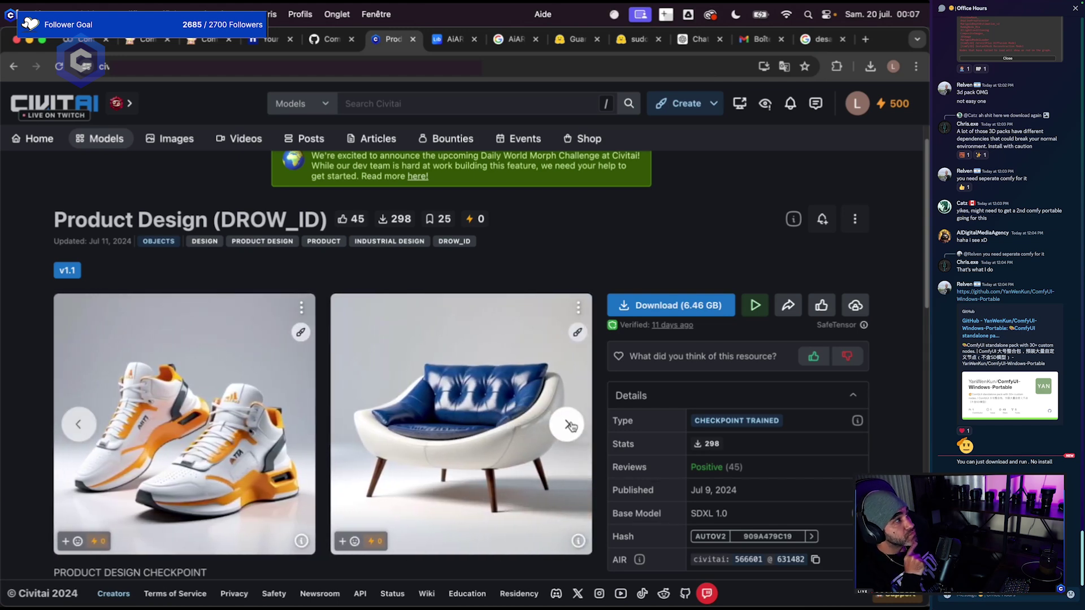
left_click(568, 425)
Check the Product Design checkpoint's recommended settings, its winged-horse sample image and the model title.
scroll(472, 348, "down", 5)
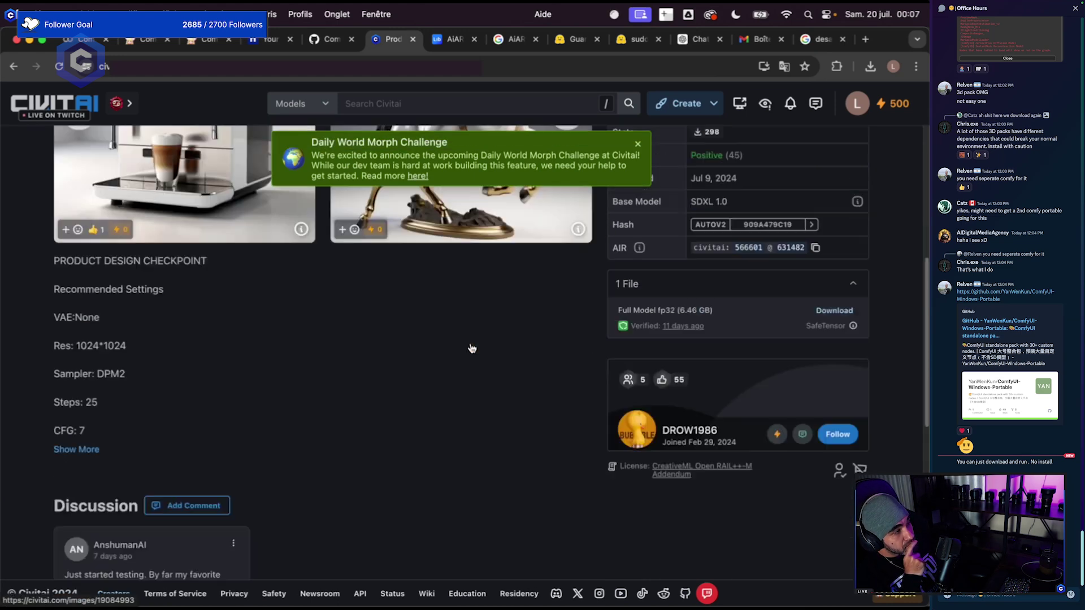
scroll(472, 348, "up", 4)
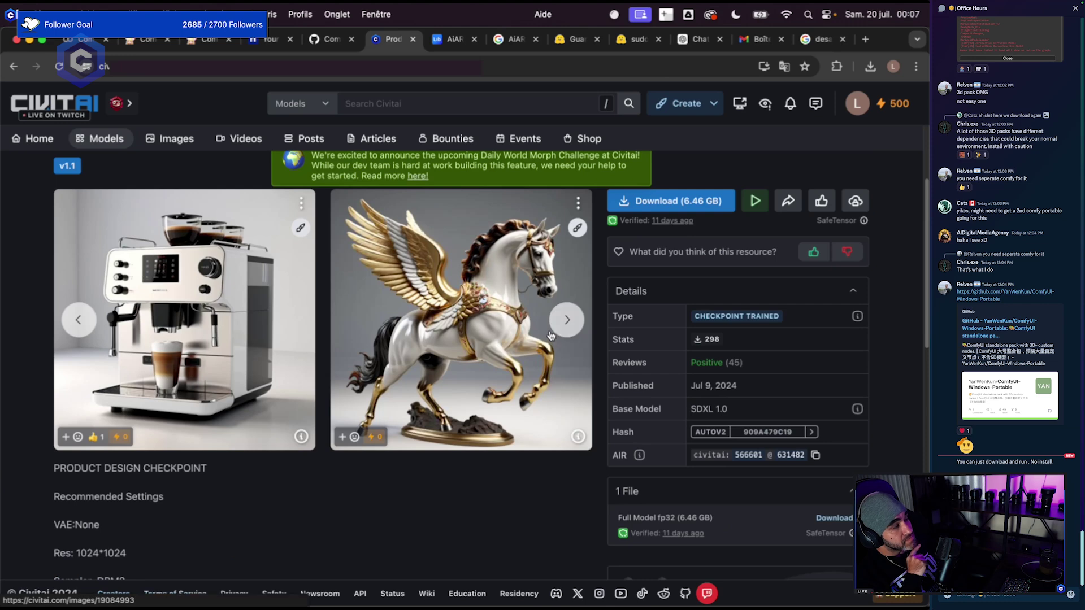
left_click(551, 336)
left_click(20, 102)
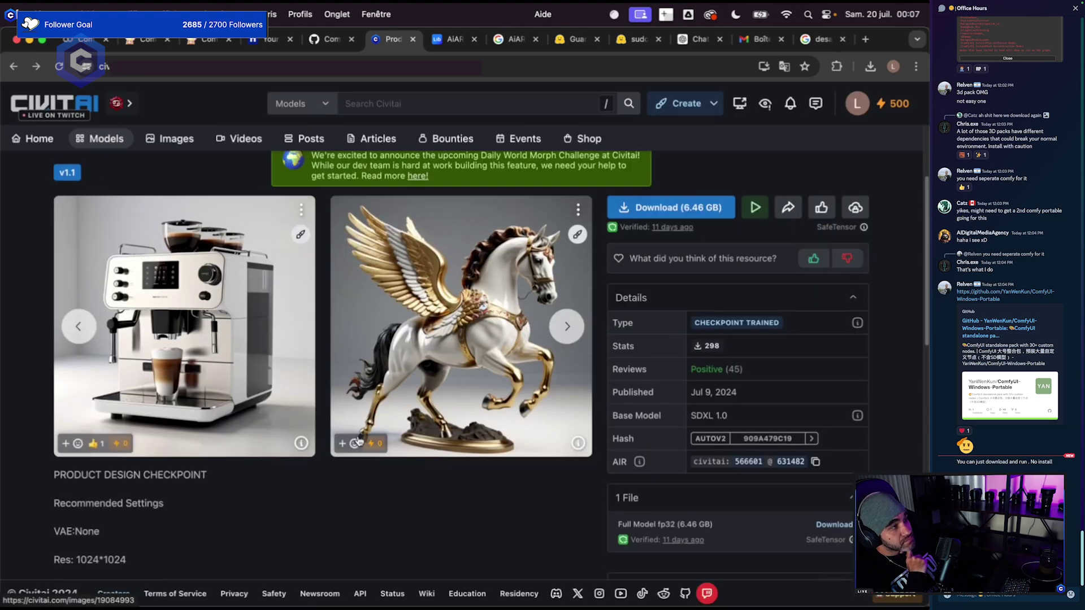
scroll(359, 441, "up", 1)
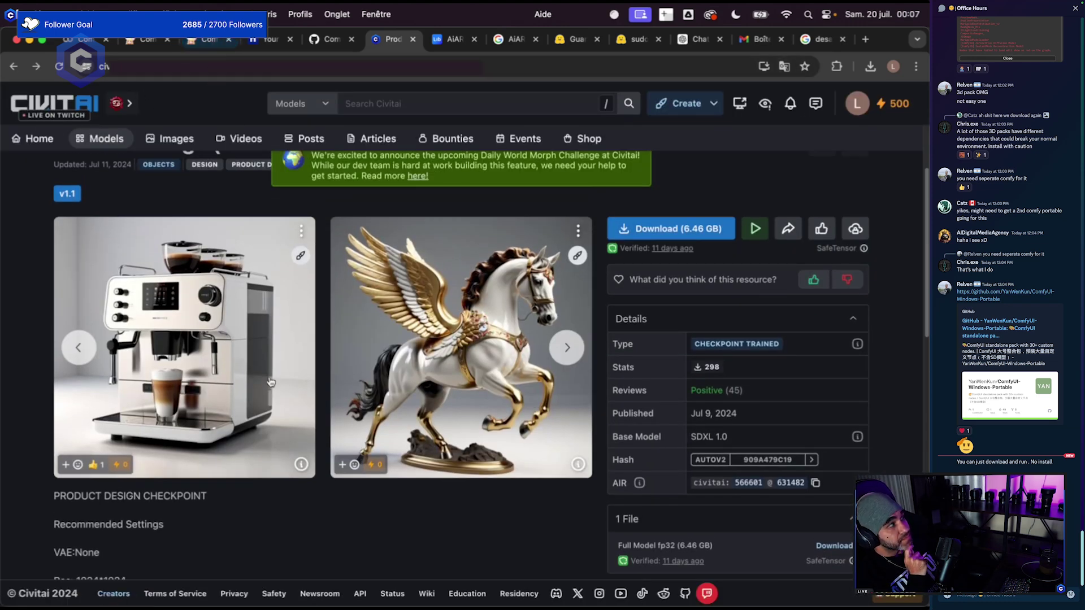
scroll(270, 383, "up", 2)
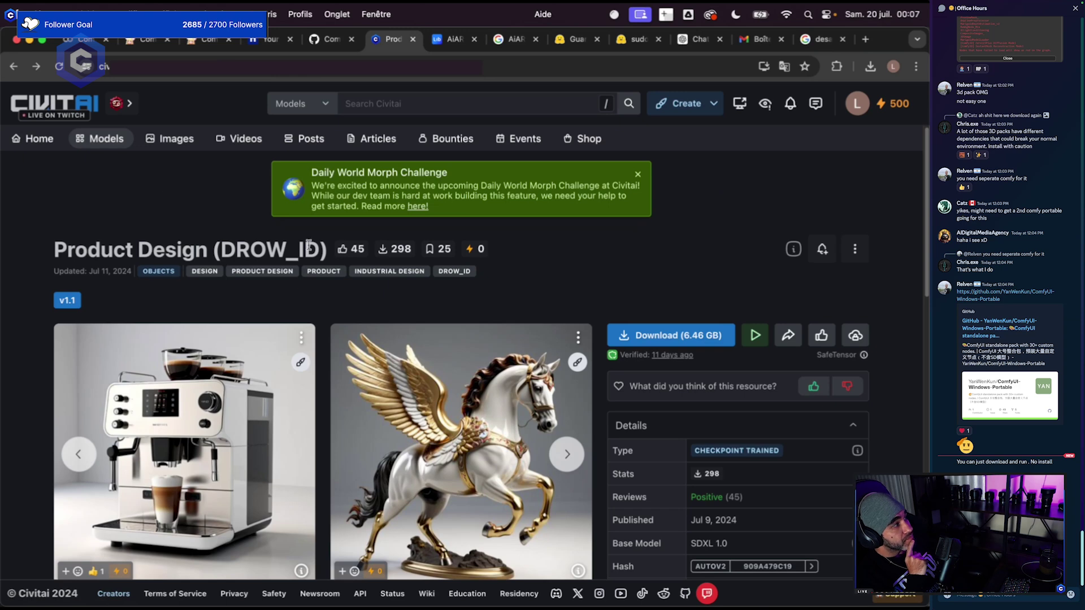
Return to the ComfyUI workflow and shift the Load VAE node slightly closer to the Load Checkpoint node.
left_click(209, 39)
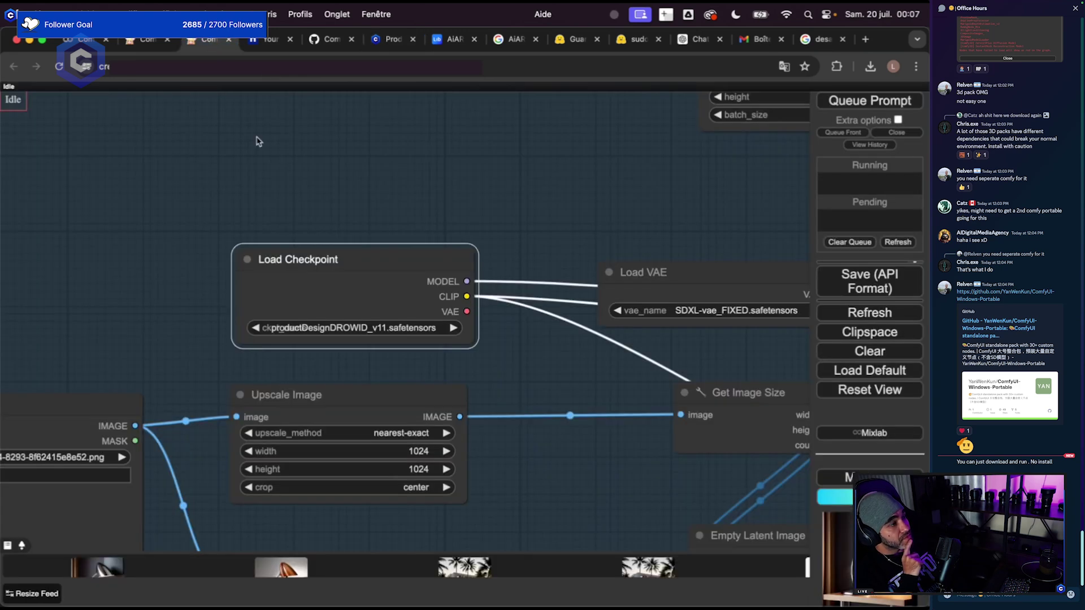
scroll(516, 431, "down", 10)
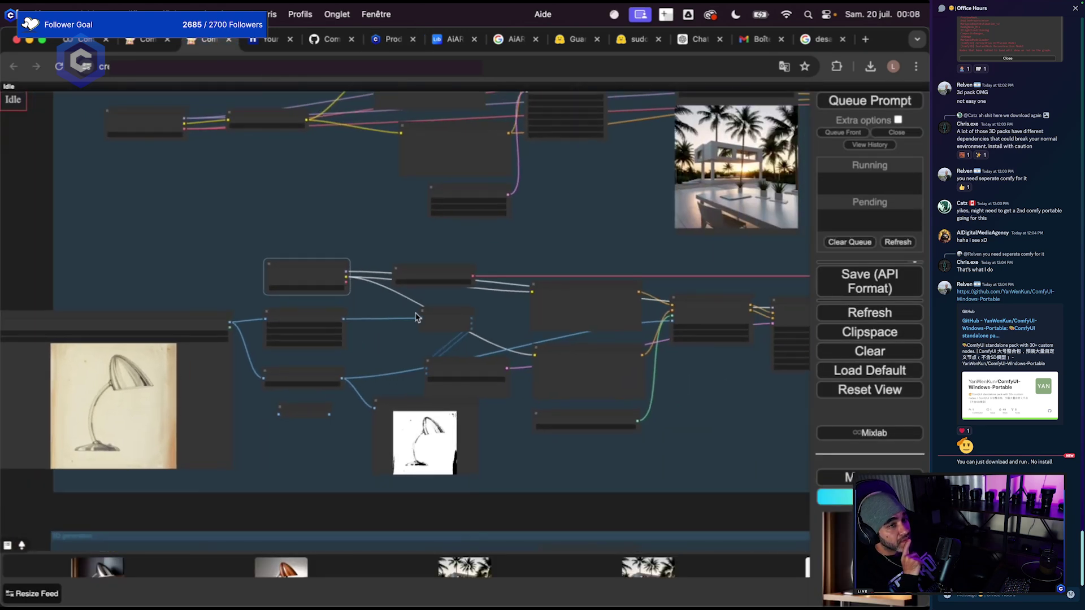
scroll(415, 316, "up", 5)
left_click_drag(346, 243, 329, 247)
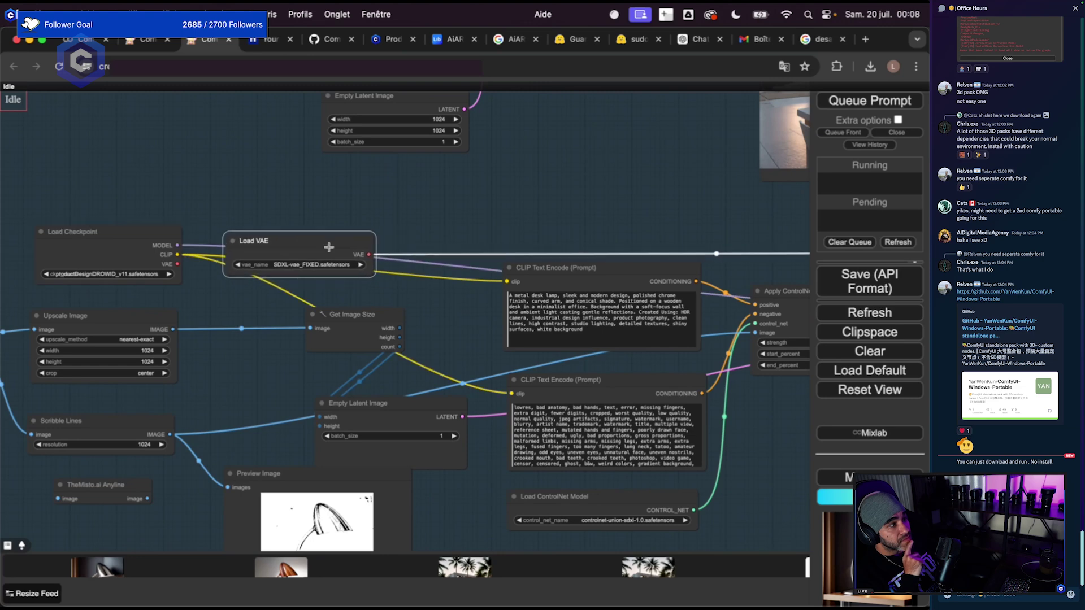
Examine the lamp chain's positive and negative prompts and their links to the ControlNet nodes.
left_click_drag(494, 368, 349, 318)
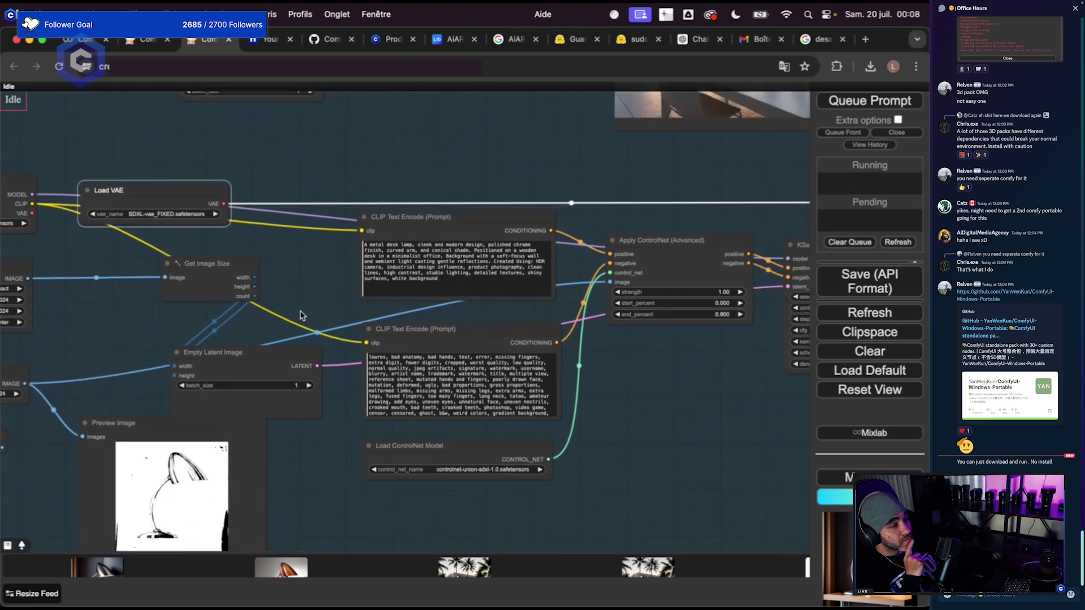
scroll(314, 319, "down", 3)
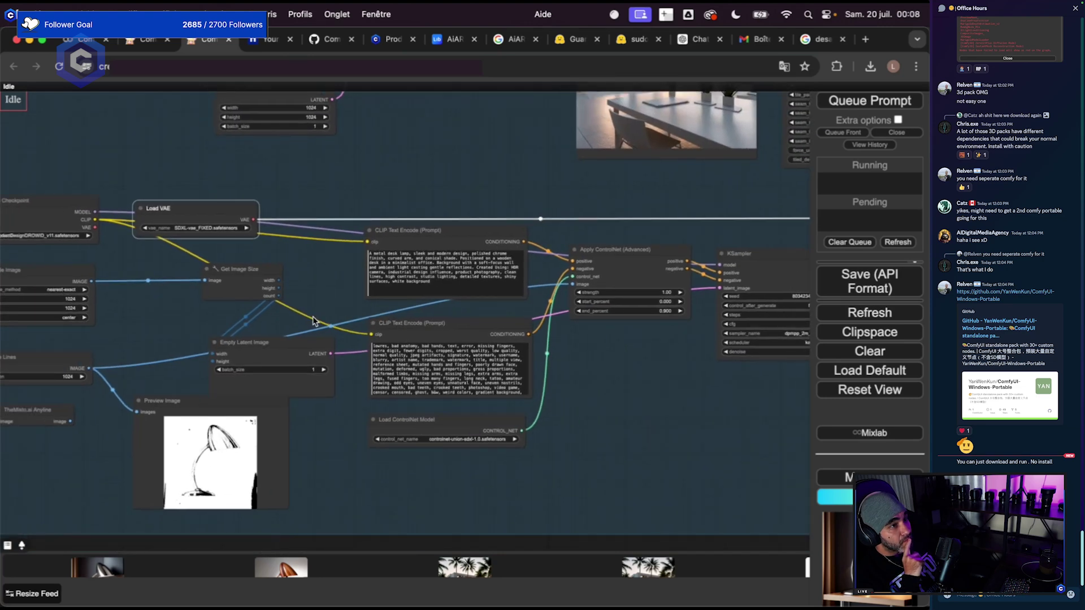
scroll(492, 247, "up", 4)
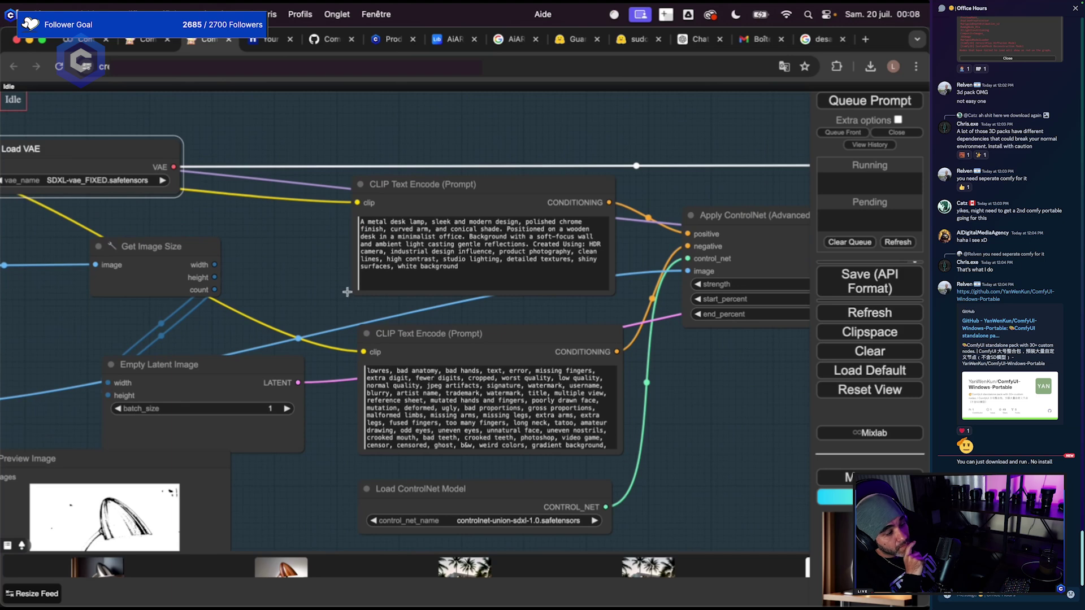
scroll(347, 292, "down", 5)
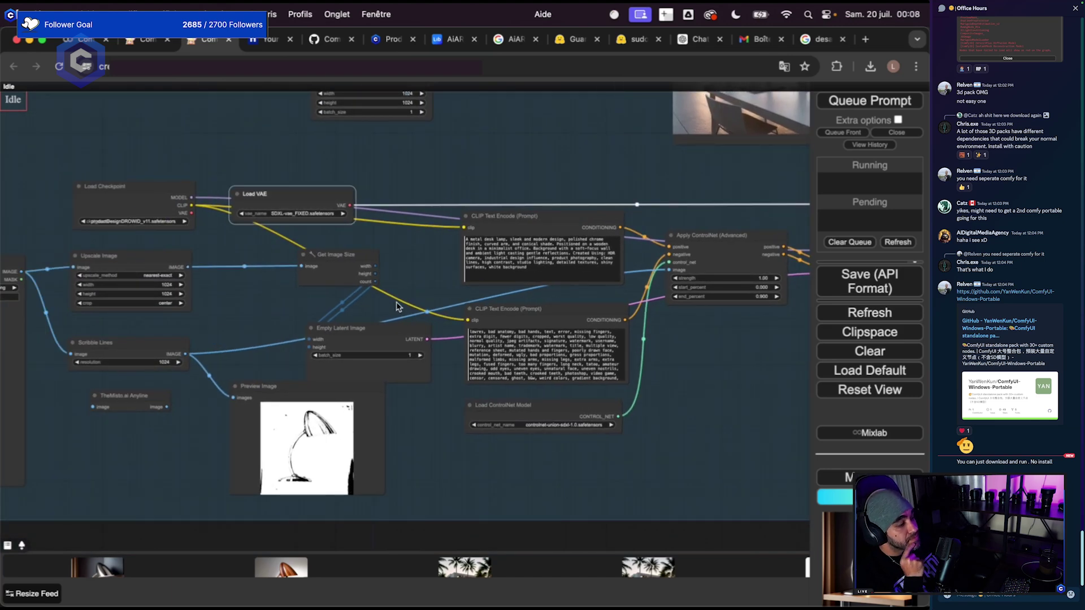
Switch to the ChatGPT lamp conversation and check the options of its MJ Prompt Generator (V6) GPT.
left_click(688, 42)
scroll(271, 316, "up", 3)
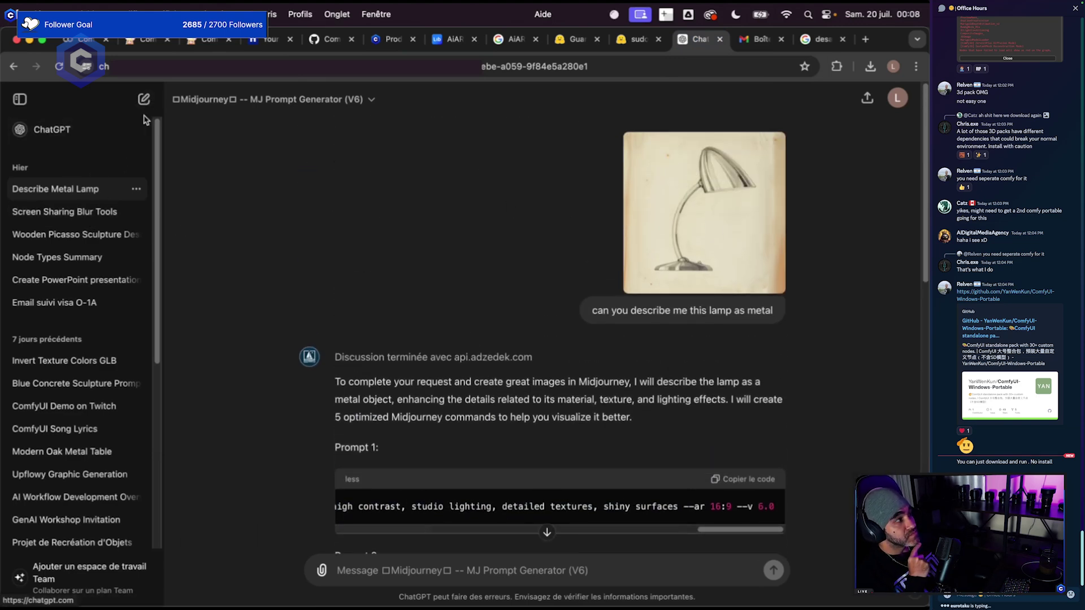
left_click(298, 101)
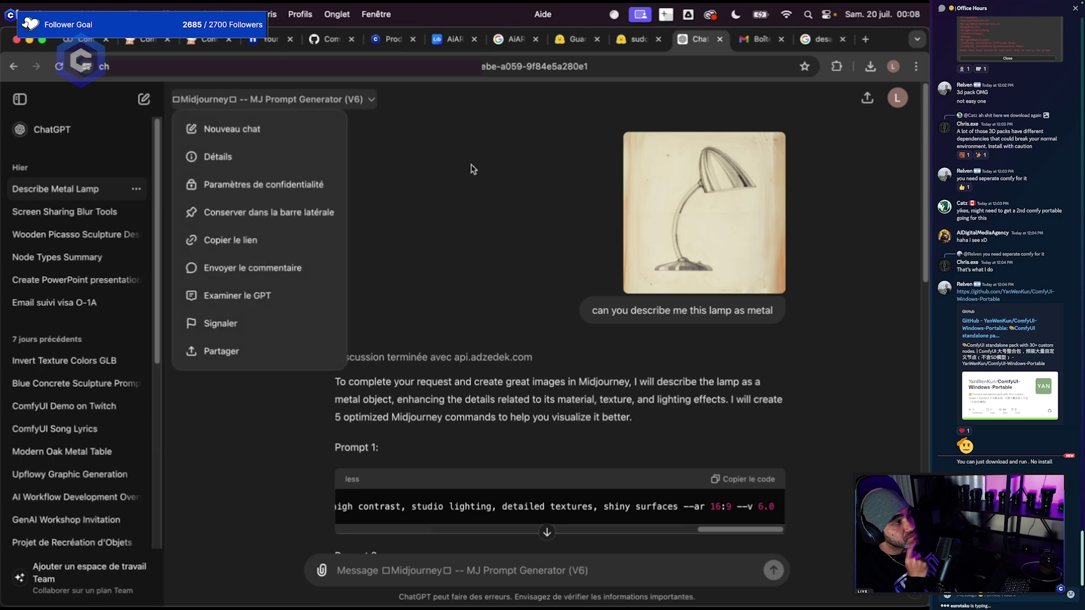
left_click(475, 210)
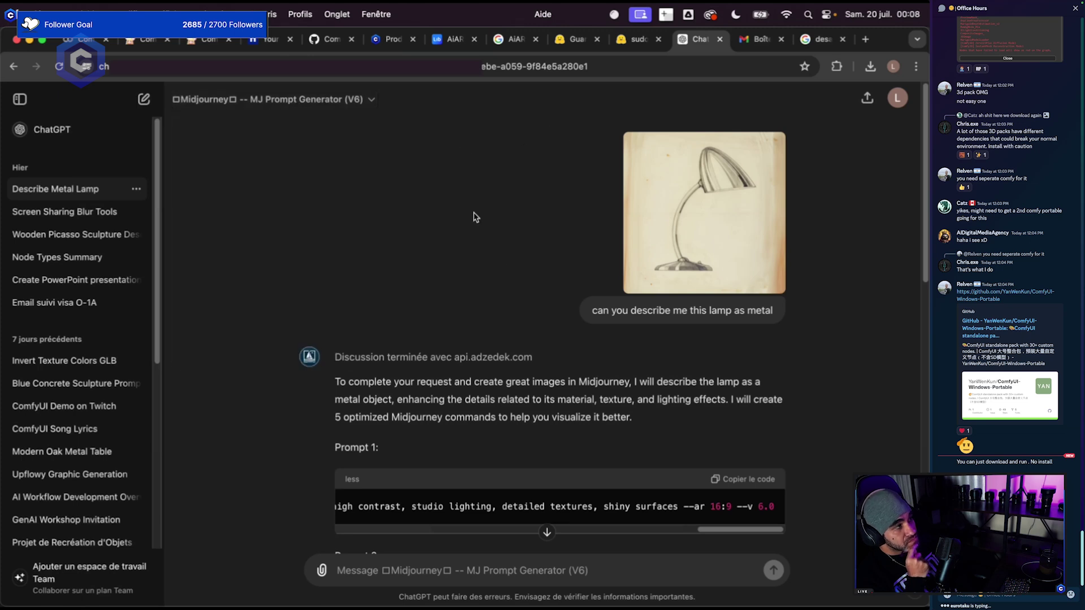
Highlight the start of the request to describe the lamp as metal and read Prompt 1 from its beginning.
double_click(616, 305)
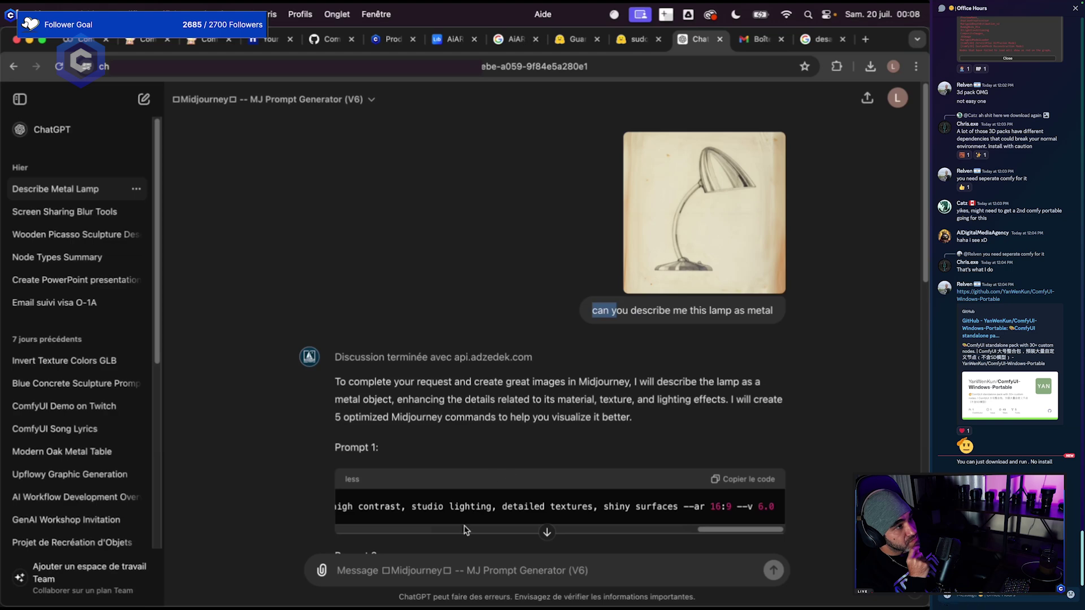
scroll(469, 508, "down", 3)
left_click(485, 400)
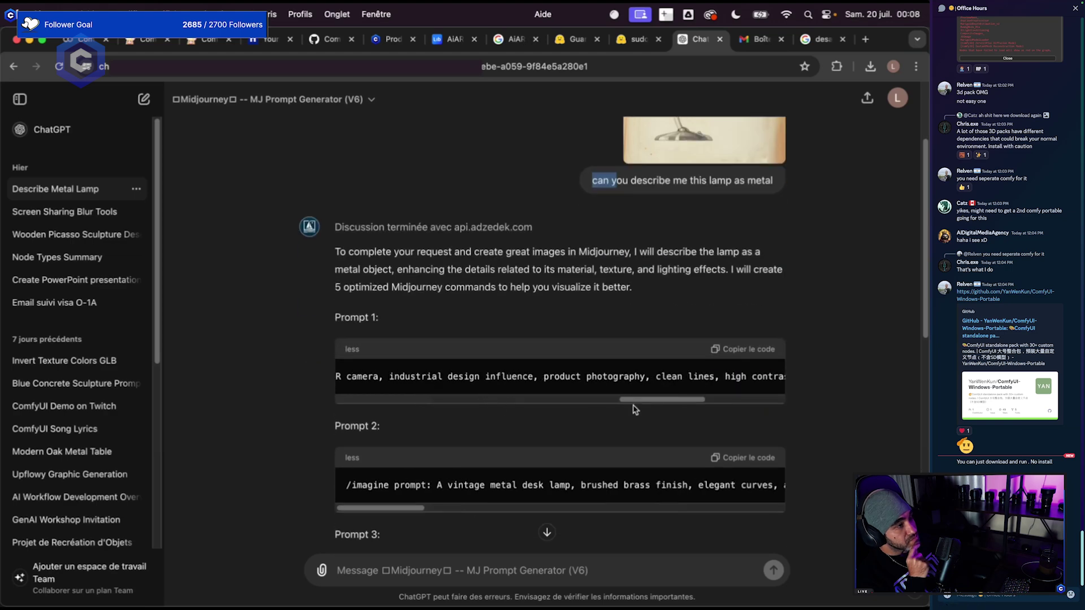
left_click_drag(634, 402, 303, 407)
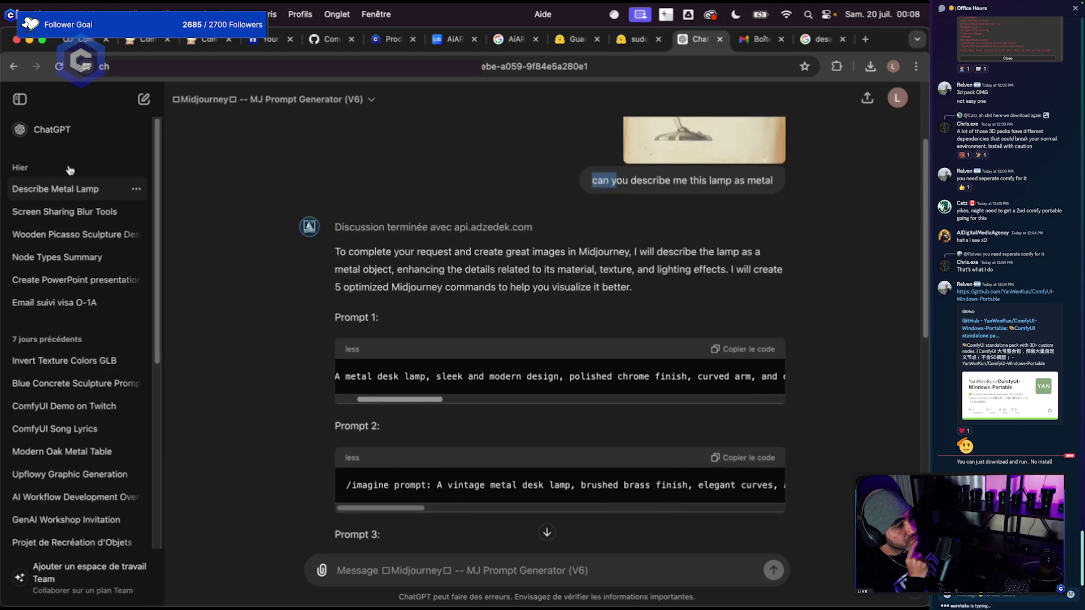
Return to the ComfyUI workflow and shift the lamp's two CLIP Text Encode nodes slightly closer to the Load VAE and Empty Latent Image nodes.
left_click(205, 39)
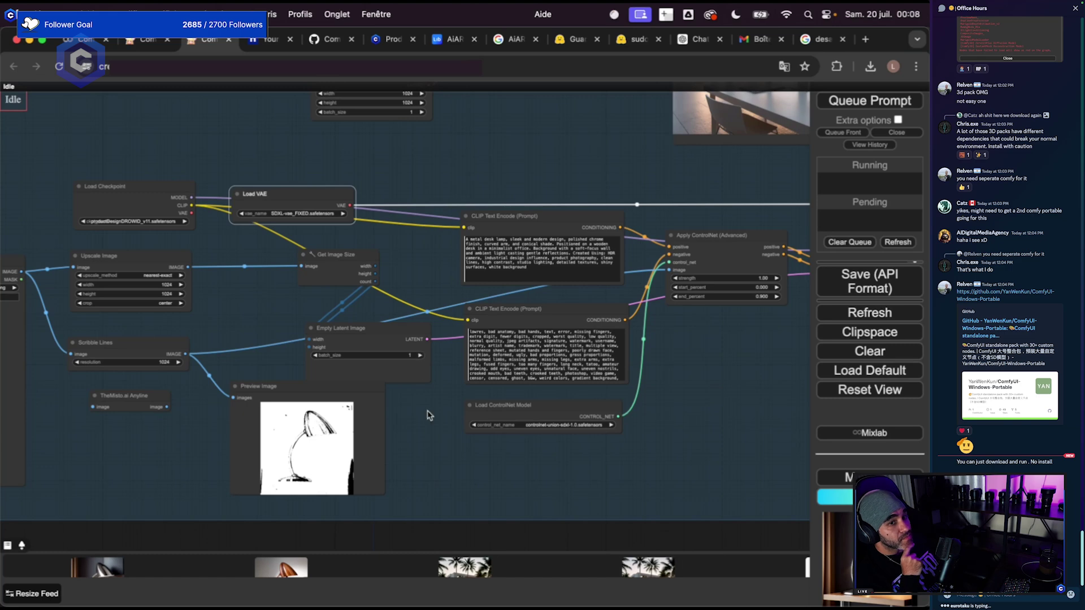
scroll(427, 430, "down", 3)
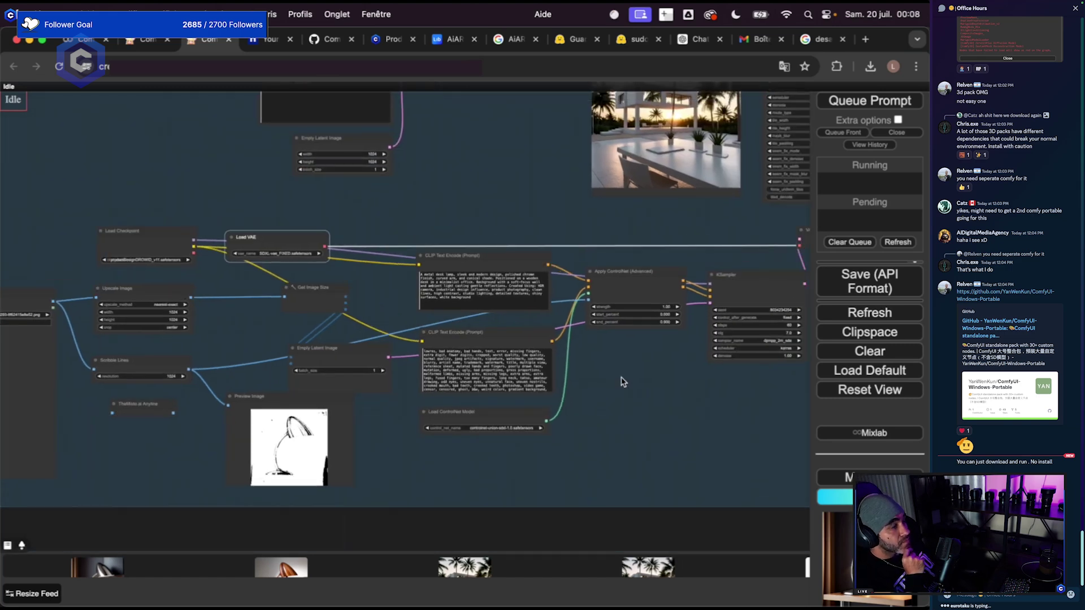
scroll(622, 382, "up", 2)
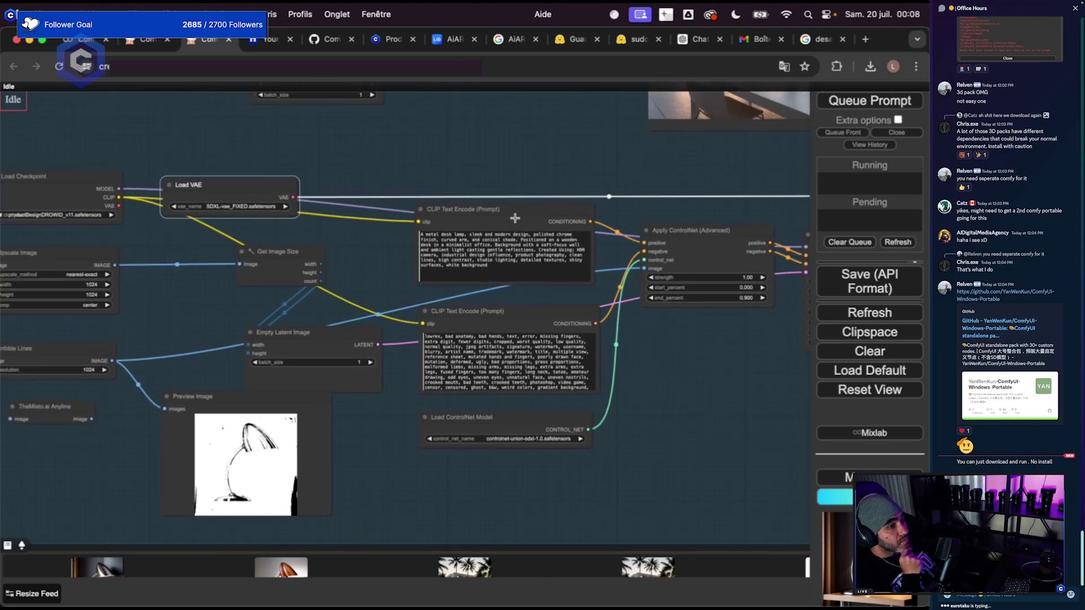
left_click_drag(515, 218, 481, 222)
left_click_drag(515, 325, 469, 326)
Shift Apply ControlNet (Advanced) closer to the prompt nodes and nudge Scribble Lines slightly toward Empty Latent Image.
left_click_drag(716, 252, 688, 272)
left_click_drag(711, 401, 704, 389)
left_click_drag(291, 455, 395, 452)
left_click_drag(175, 333, 193, 328)
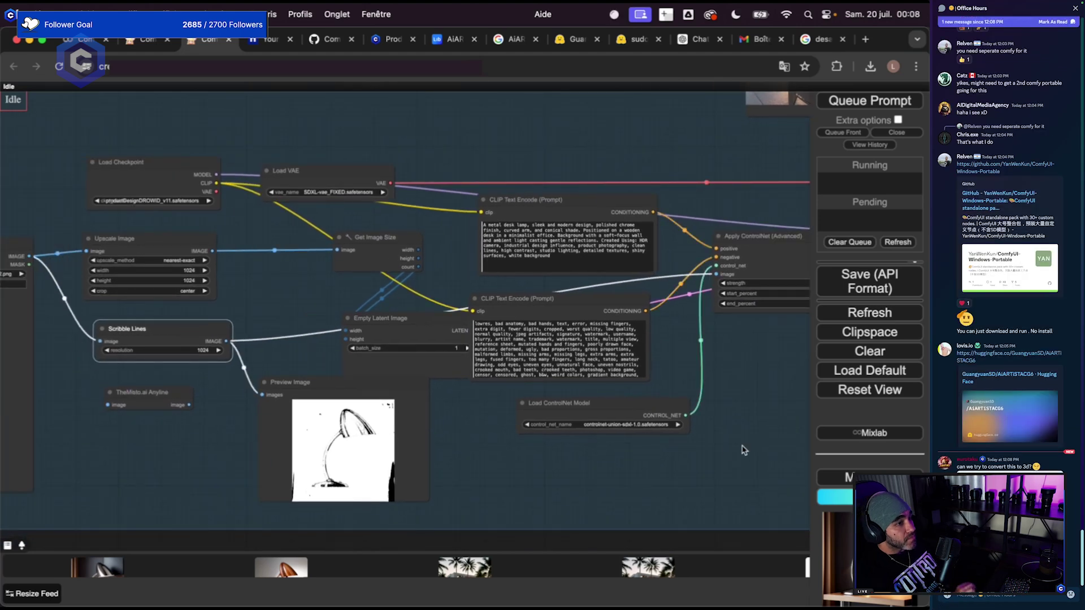
Place the Load ControlNet Model node beneath Apply ControlNet (Advanced) and inspect its controlnet-union-sdxl-1.0.safetensors model.
left_click_drag(743, 450, 669, 423)
scroll(690, 431, "up", 3)
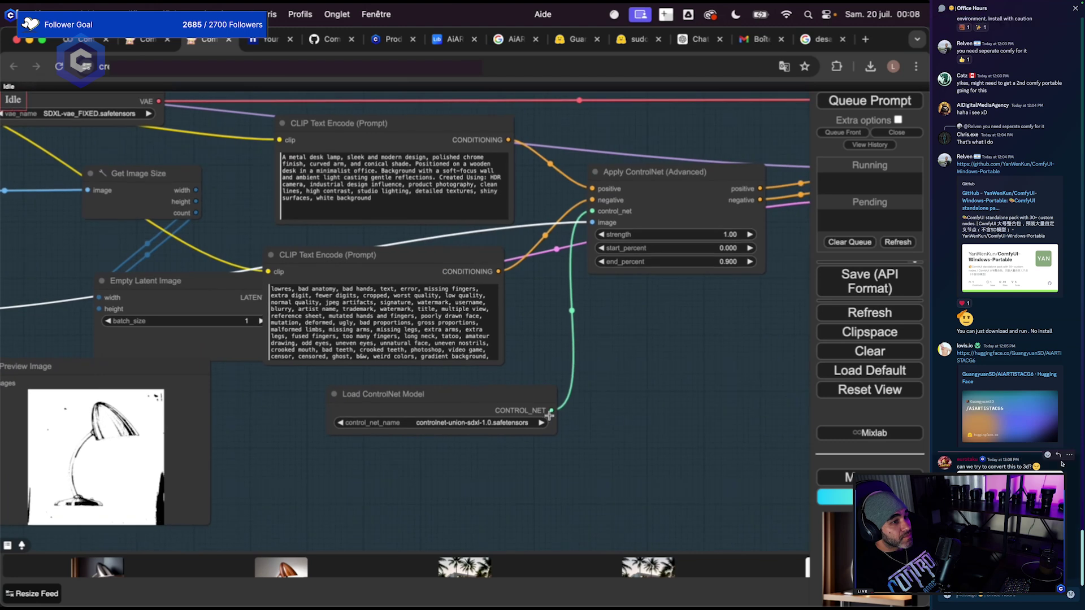
left_click_drag(525, 404, 744, 349)
scroll(744, 350, "up", 2)
left_click_drag(757, 533, 588, 504)
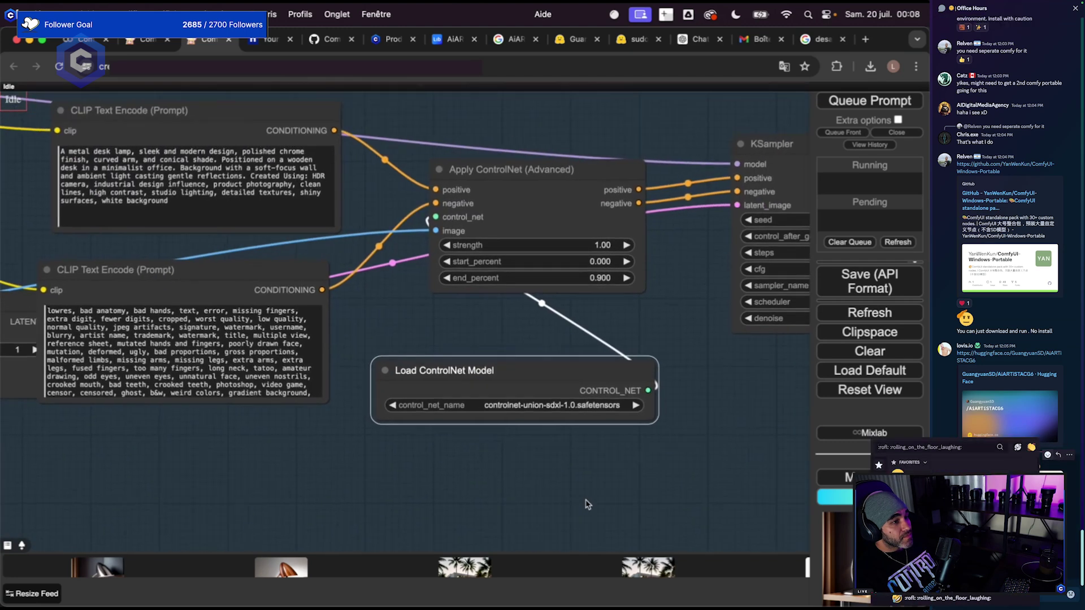
scroll(533, 440, "up", 2)
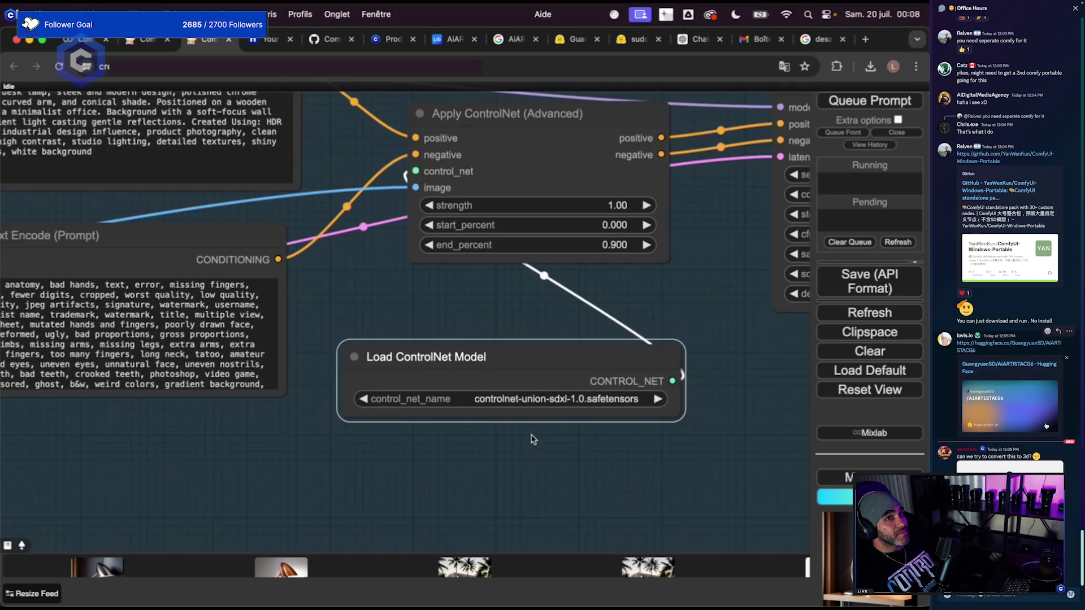
scroll(533, 440, "up", 2)
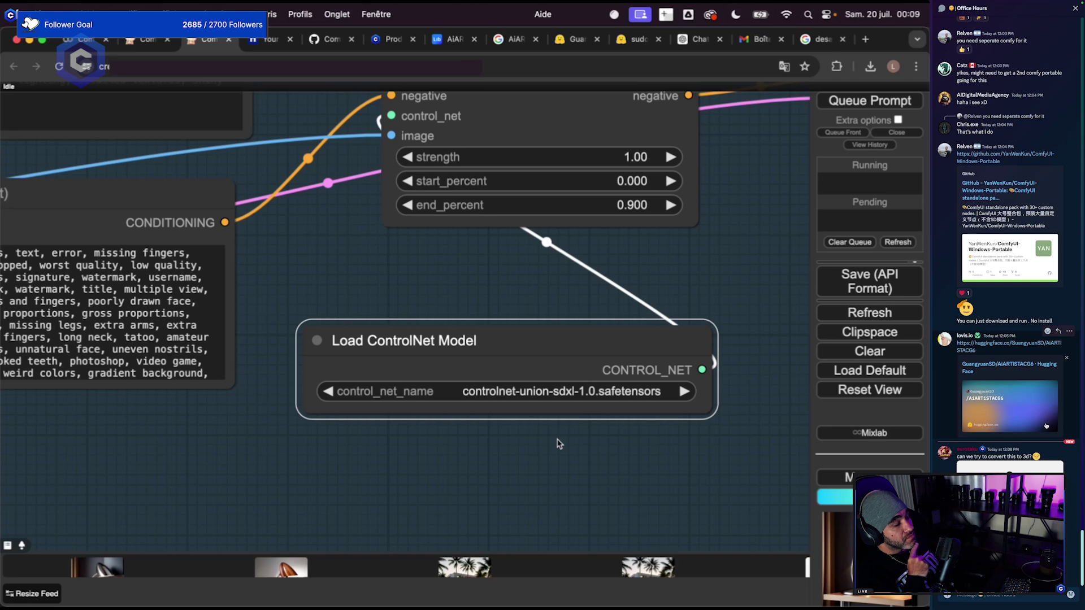
Trace the lamp chain from the scribble preview through the prompts and ControlNet to the KSampler.
scroll(449, 432, "down", 8)
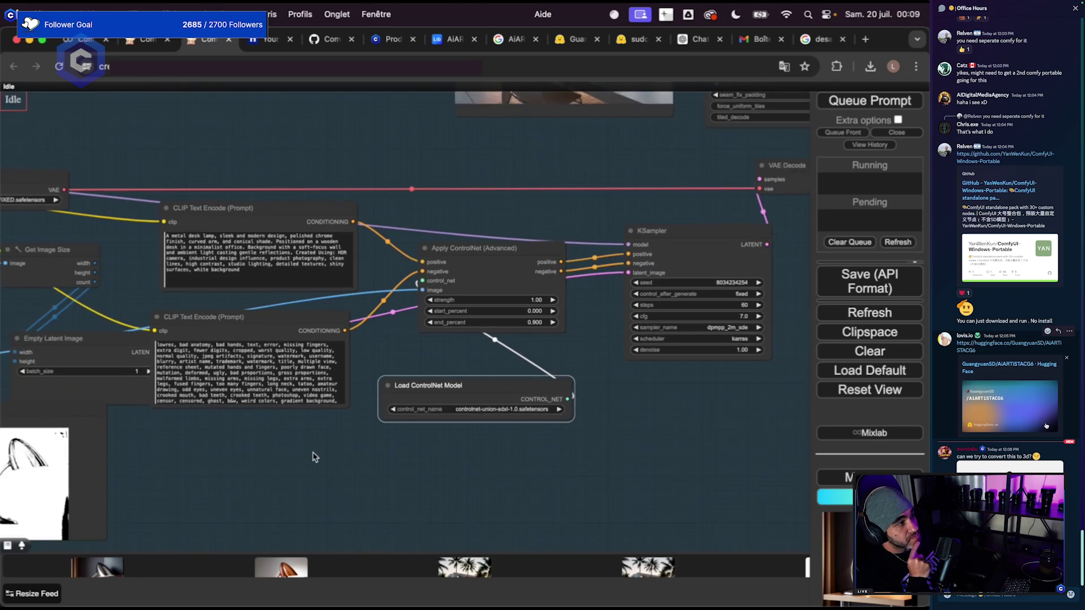
left_click_drag(314, 453, 480, 443)
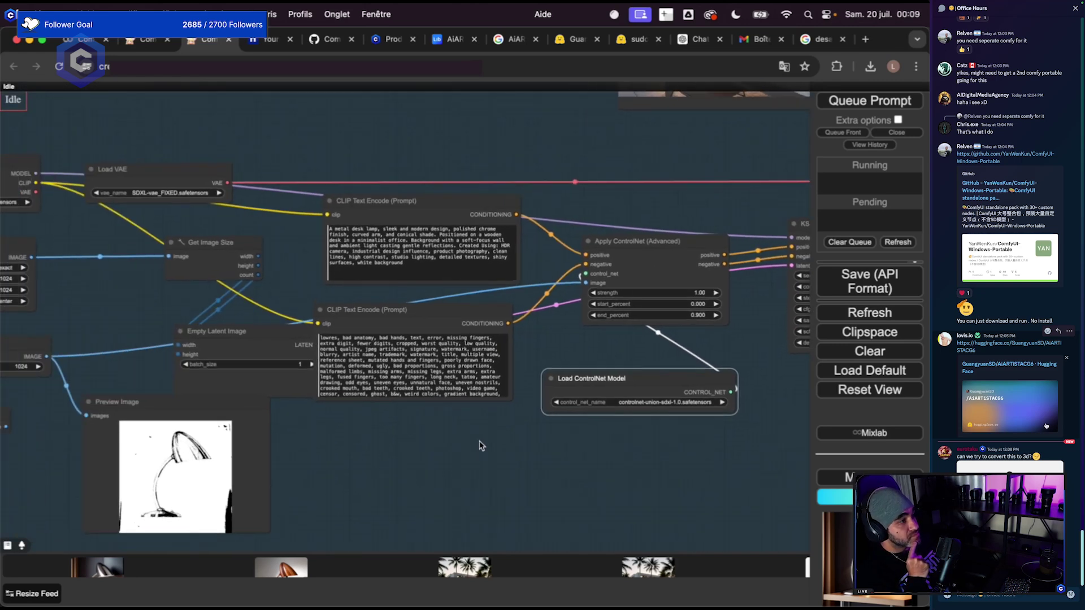
scroll(89, 392, "left", 2)
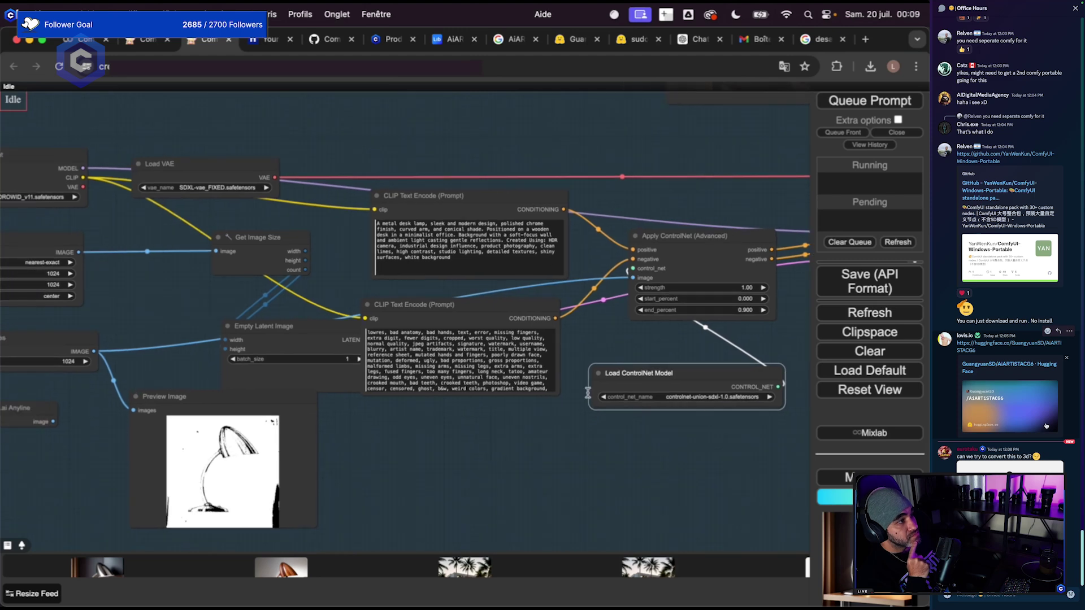
scroll(591, 438, "right", 5)
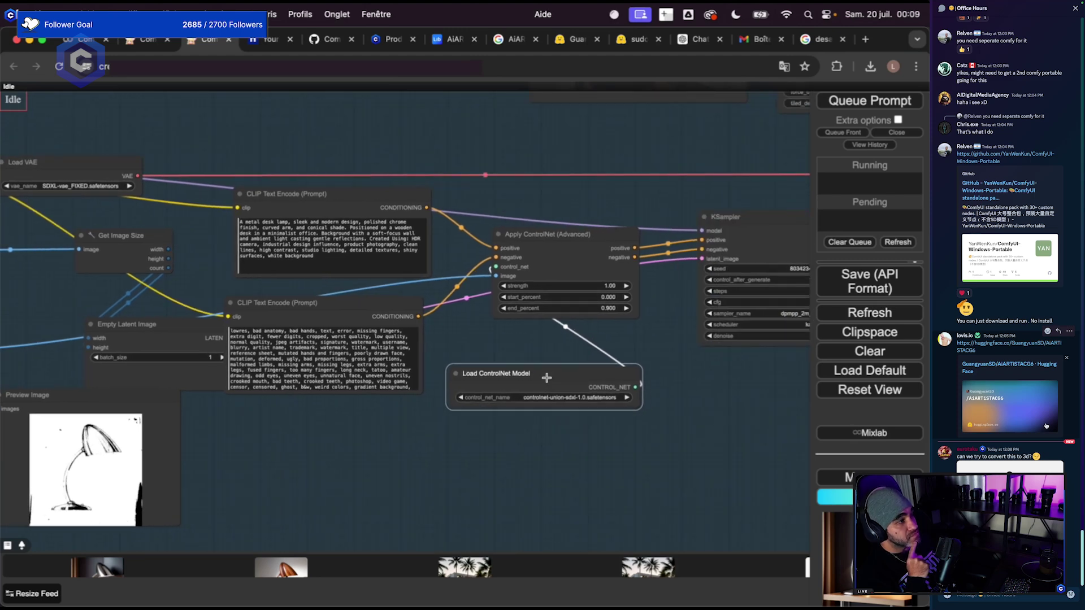
scroll(596, 448, "down", 2)
scroll(600, 449, "right", 5)
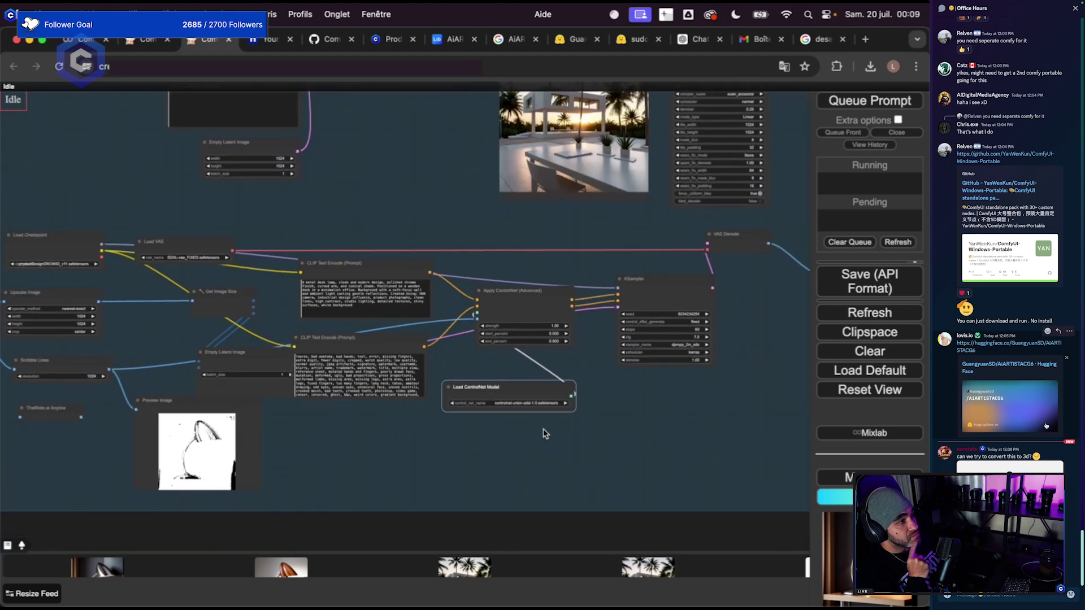
scroll(536, 387, "up", 1)
scroll(536, 387, "up", 1)
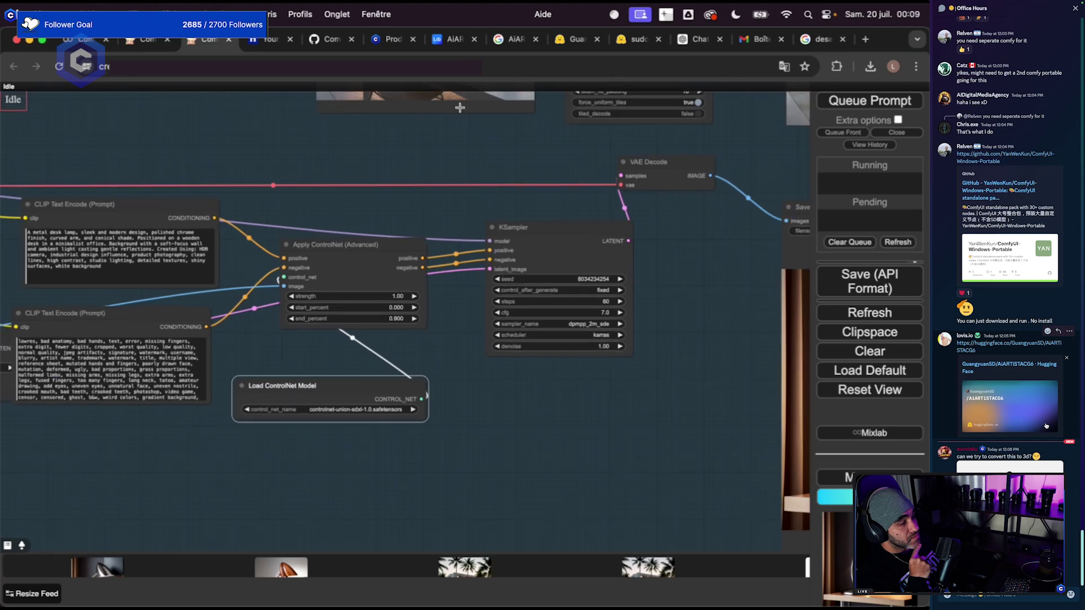
Examine the lamp chain's KSampler settings and the generated lamp image in the Save Image node.
left_click_drag(648, 366, 341, 336)
scroll(484, 399, "down", 2)
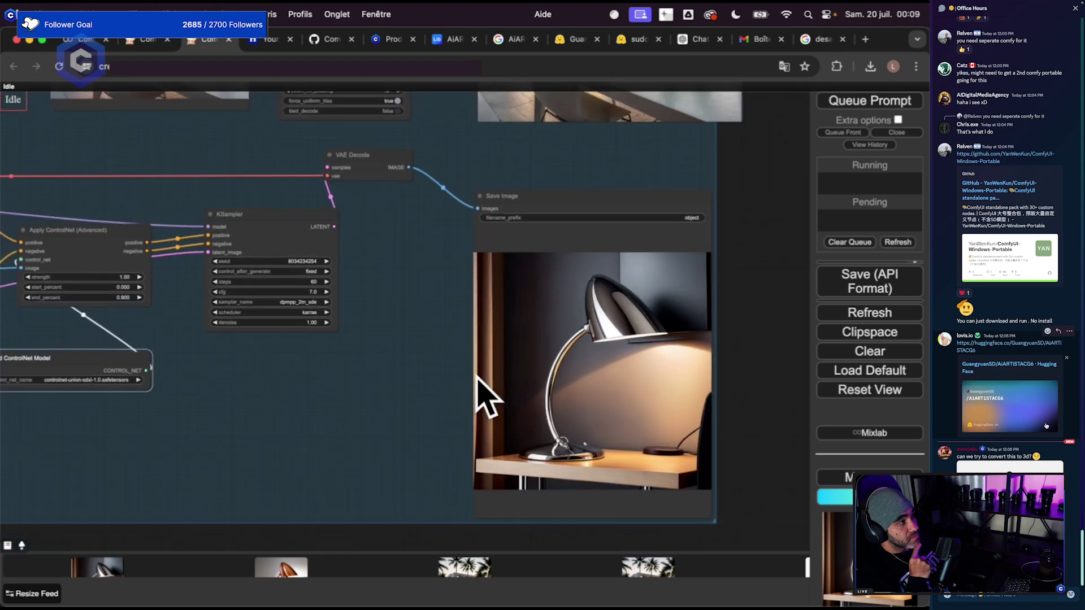
scroll(431, 342, "up", 2)
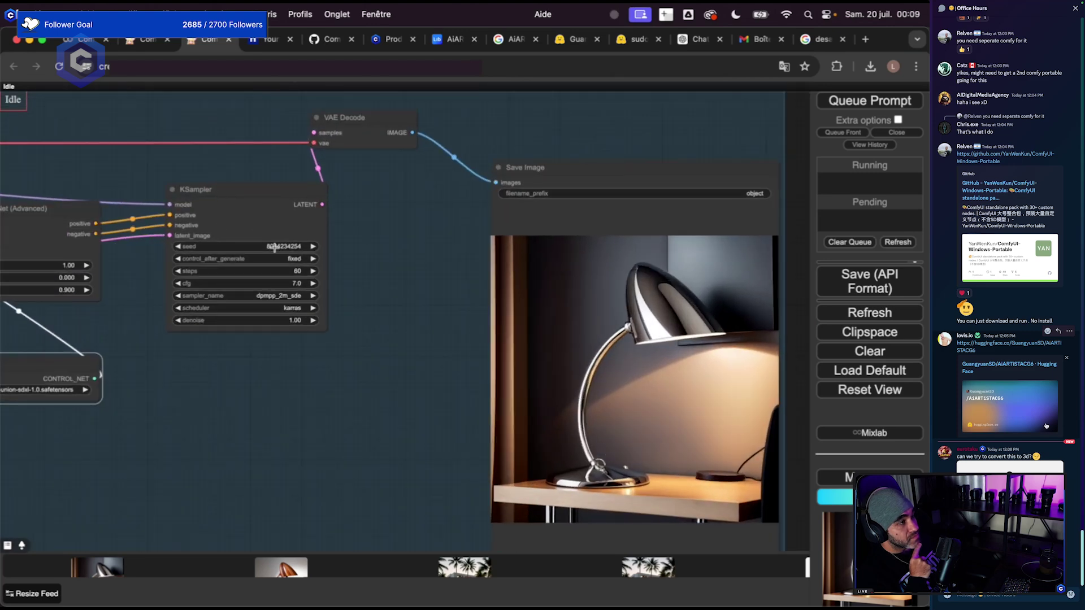
scroll(588, 408, "down", 5)
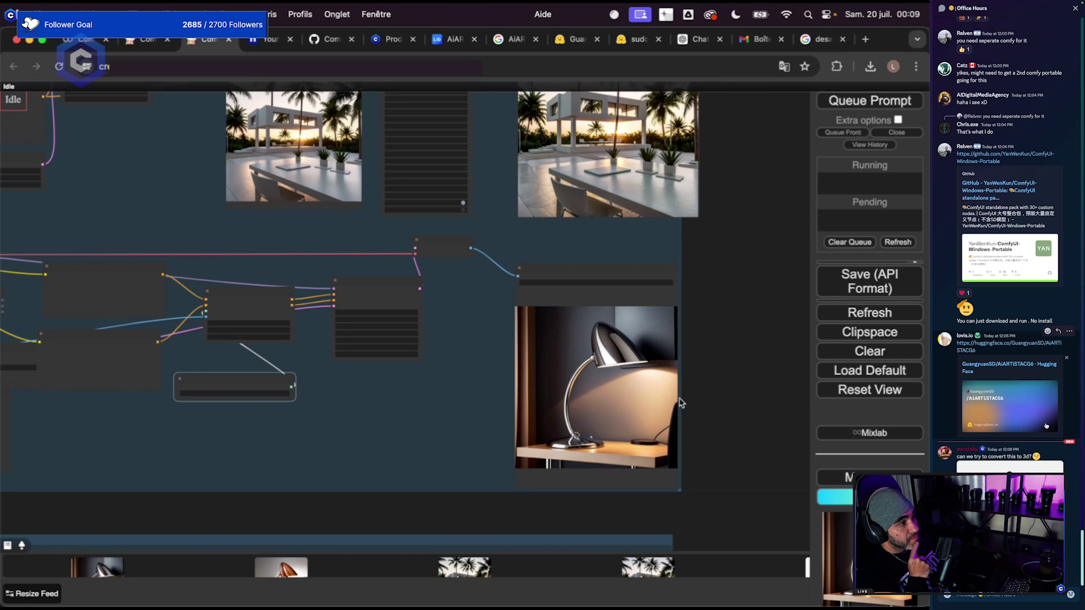
scroll(597, 407, "up", 3)
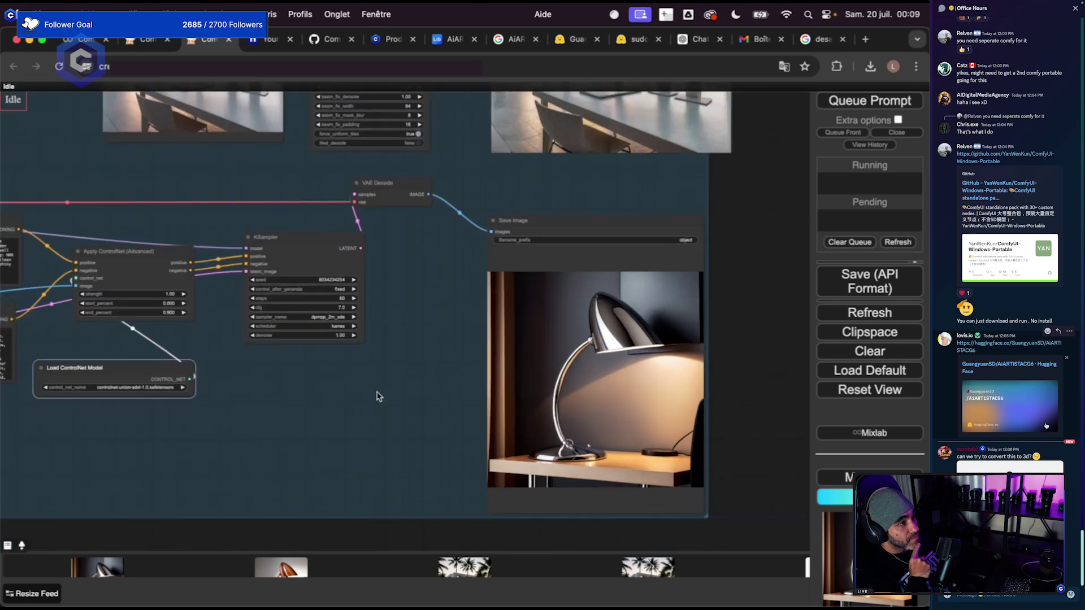
left_click_drag(393, 357, 400, 374)
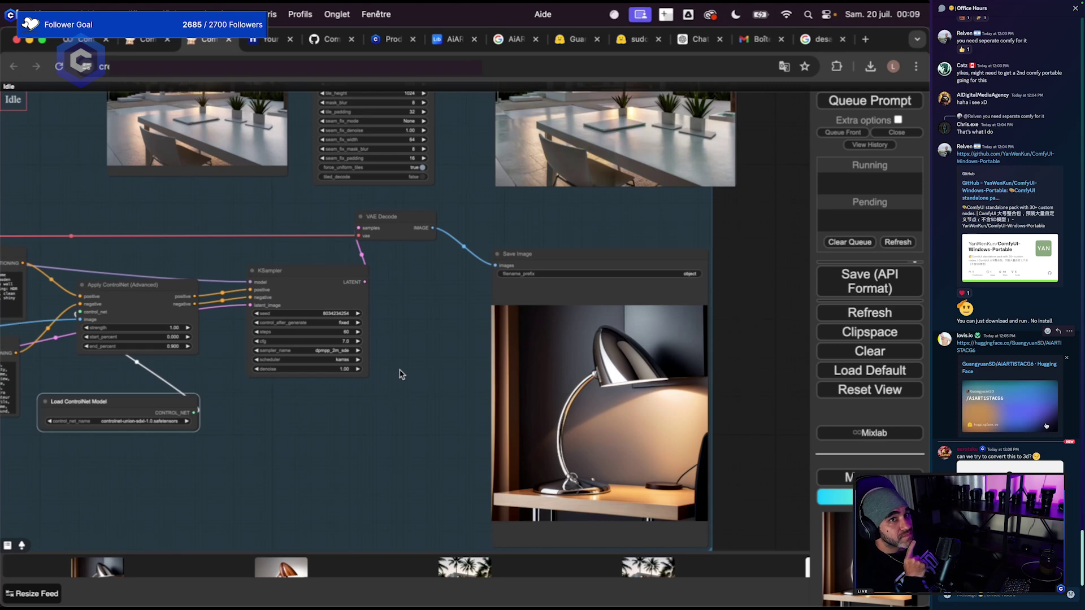
Save the generated lamp image from the lamp chain's Save Image node.
scroll(576, 375, "down", 5)
scroll(577, 375, "down", 10)
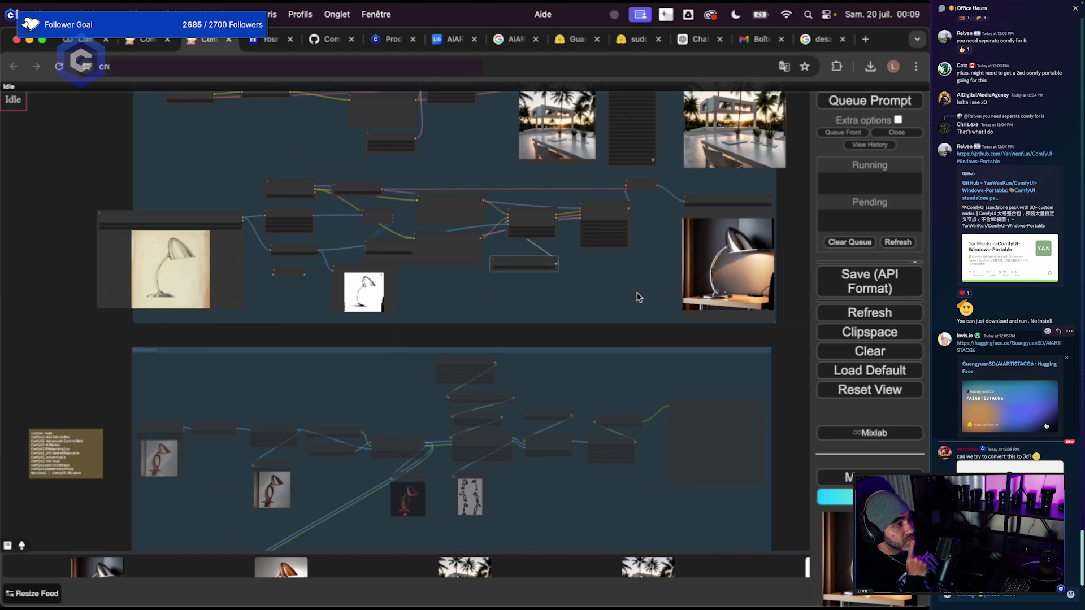
scroll(608, 325, "up", 3)
scroll(605, 322, "up", 4)
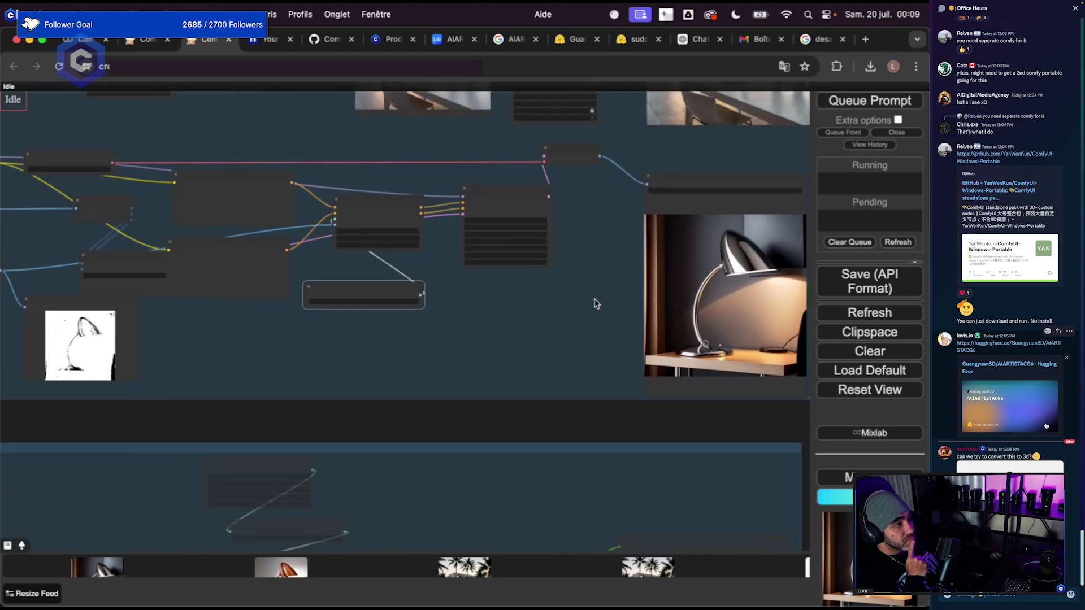
right_click(678, 264)
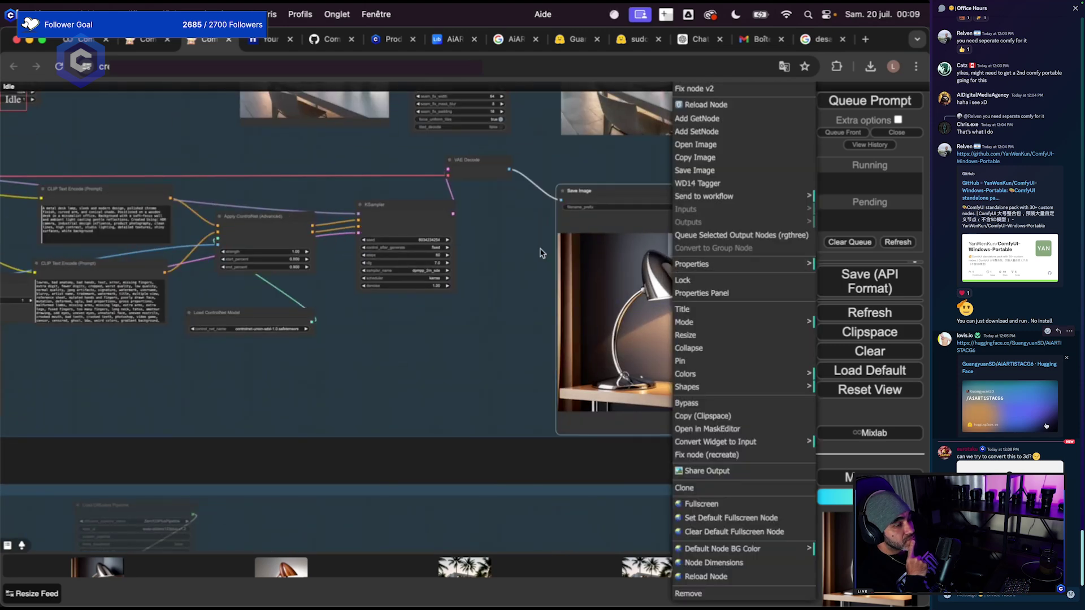
left_click(709, 170)
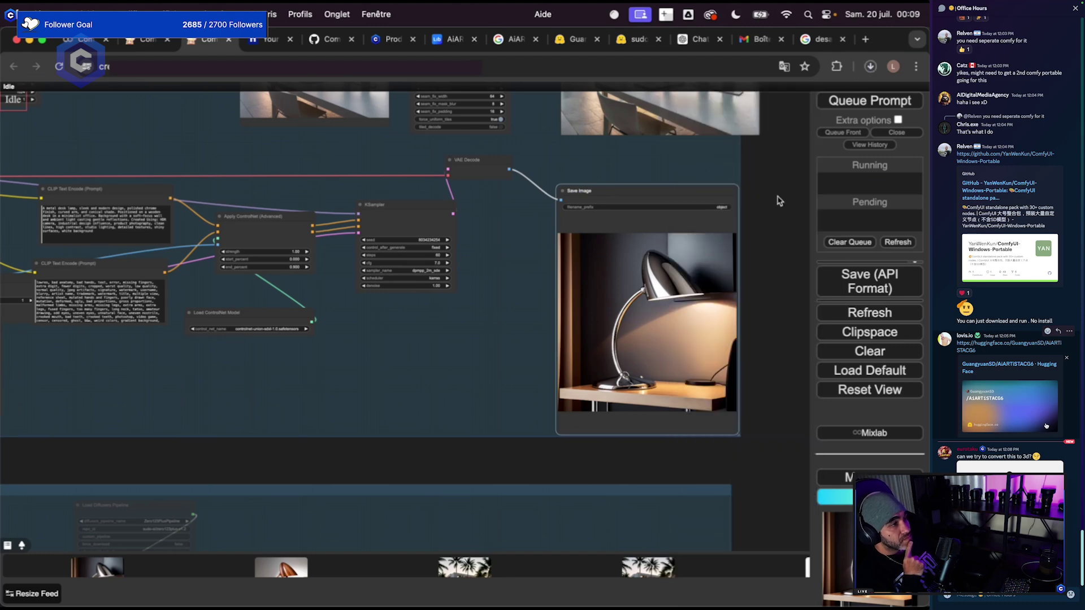
Set the nodes of the upper image generation group to Never and those of the 3D generation group to Always.
scroll(401, 346, "down", 3)
left_click_drag(431, 291, 407, 400)
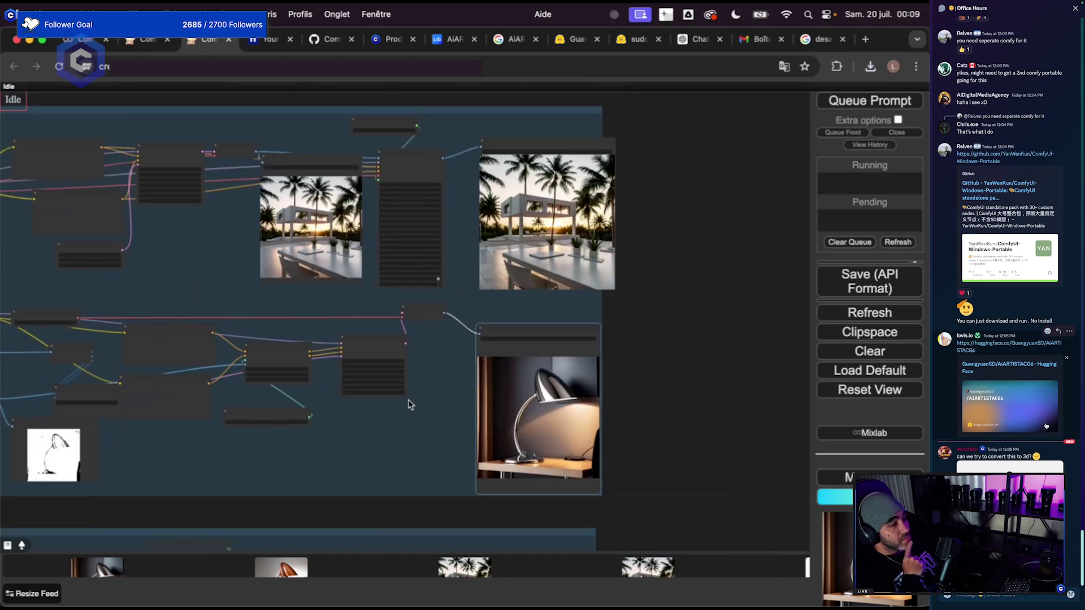
right_click(262, 158)
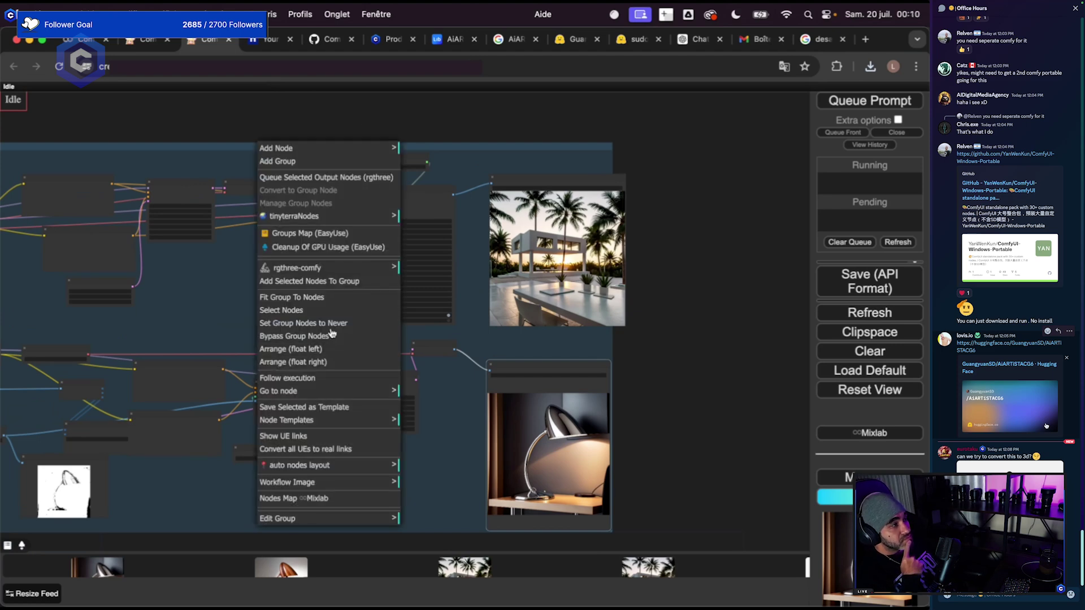
left_click(338, 348)
right_click(441, 371)
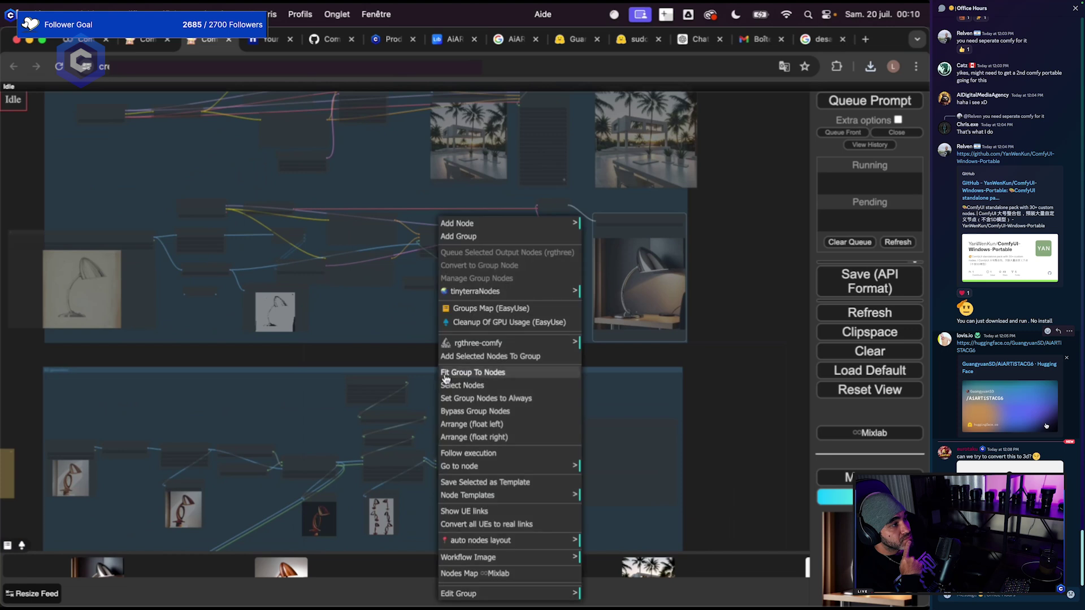
left_click(487, 398)
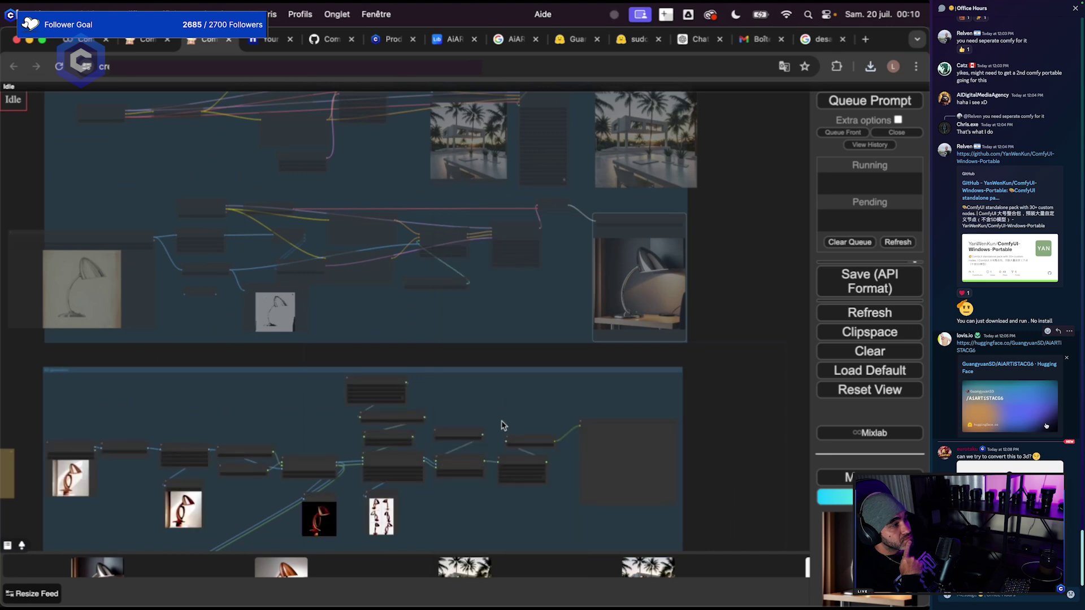
Load the downloaded lamp image object_00012_ (1).png into the Load Image node of the 3D generation group.
left_click_drag(503, 425, 653, 291)
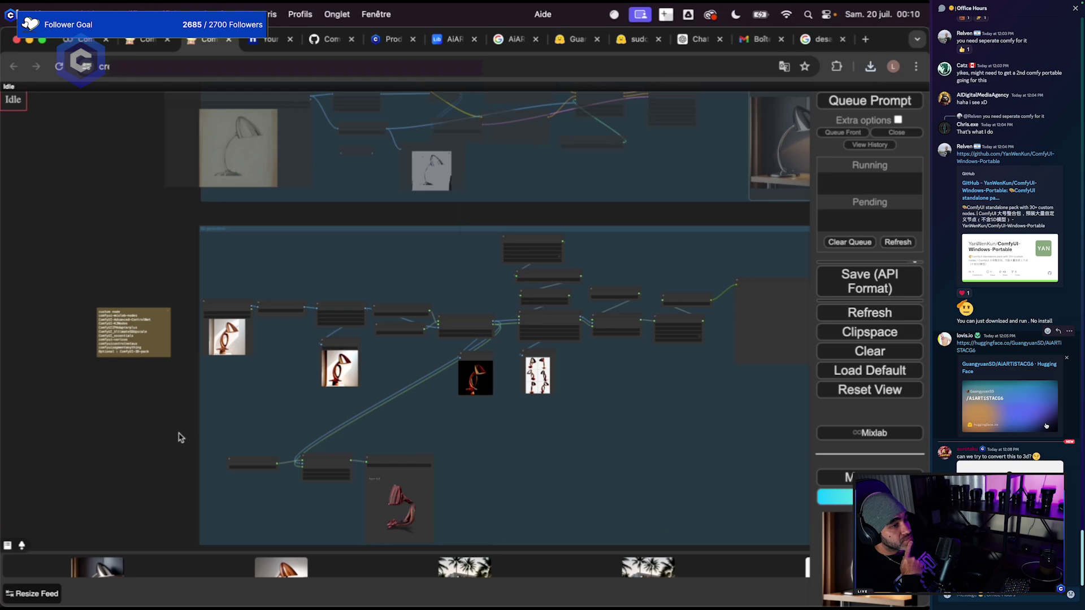
left_click_drag(181, 438, 158, 405)
scroll(160, 407, "up", 4)
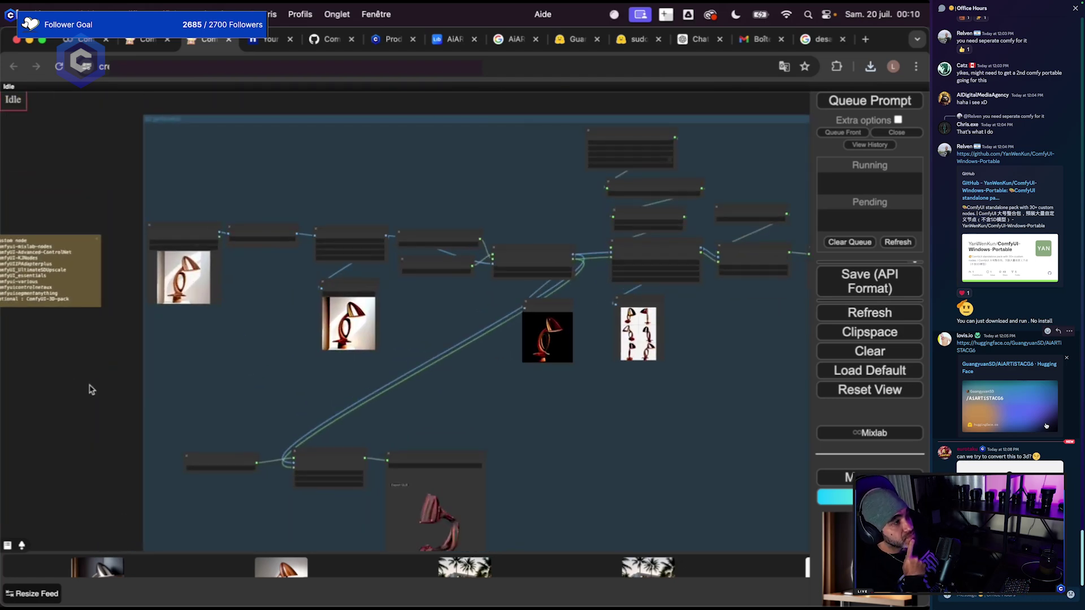
scroll(113, 432, "up", 5)
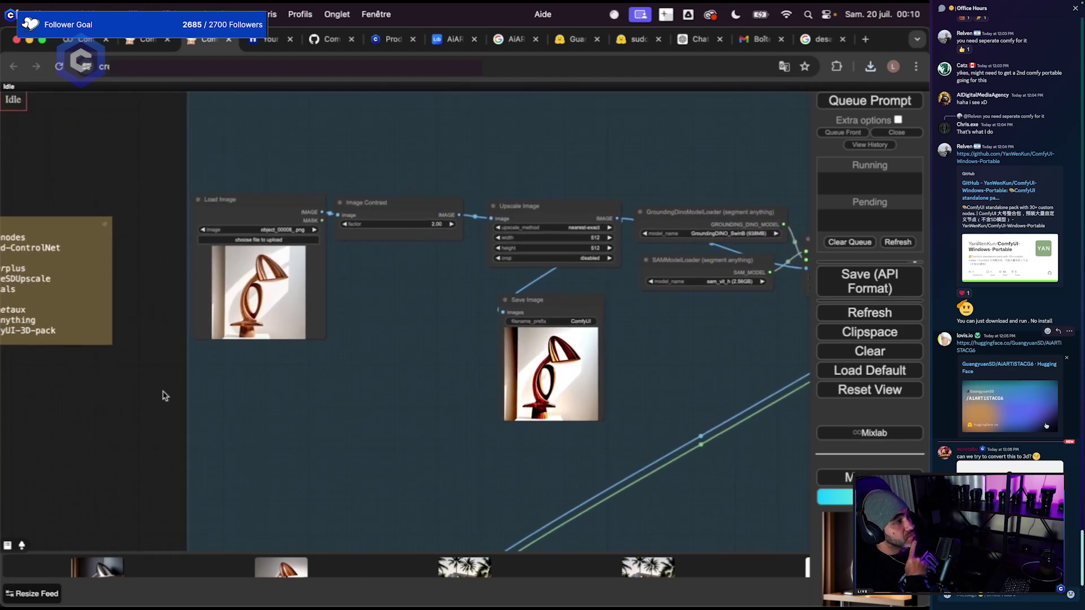
scroll(170, 401, "up", 3)
left_click_drag(145, 420, 148, 452)
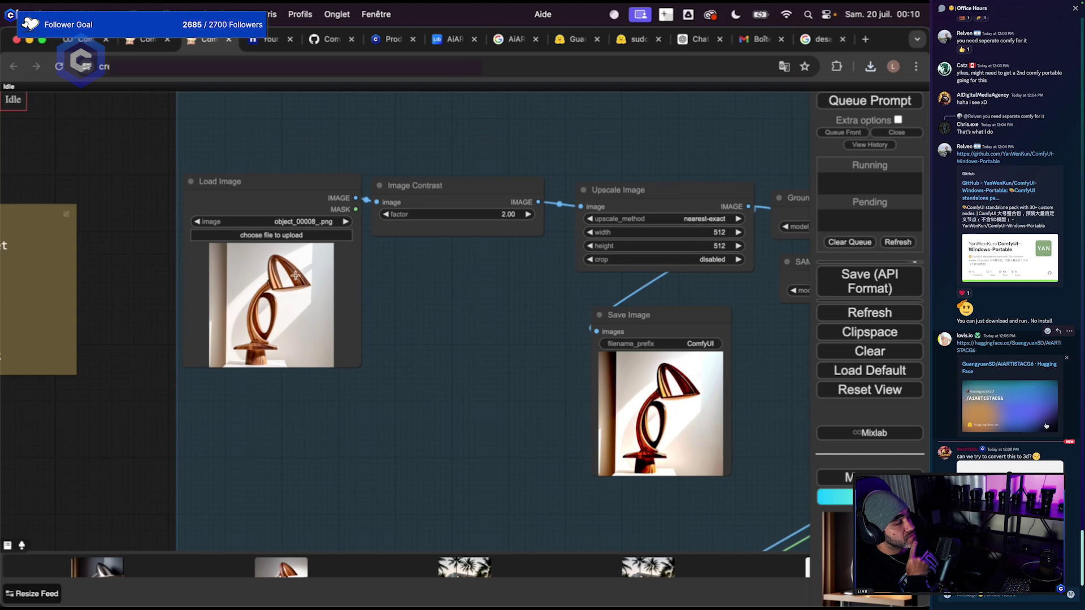
left_click(871, 66)
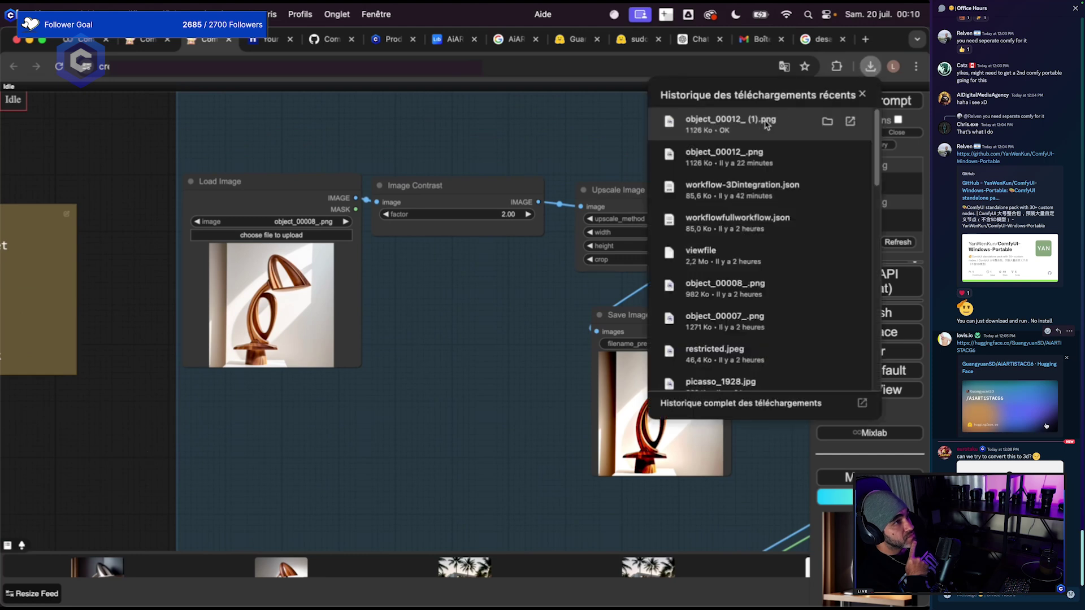
left_click_drag(752, 124, 247, 324)
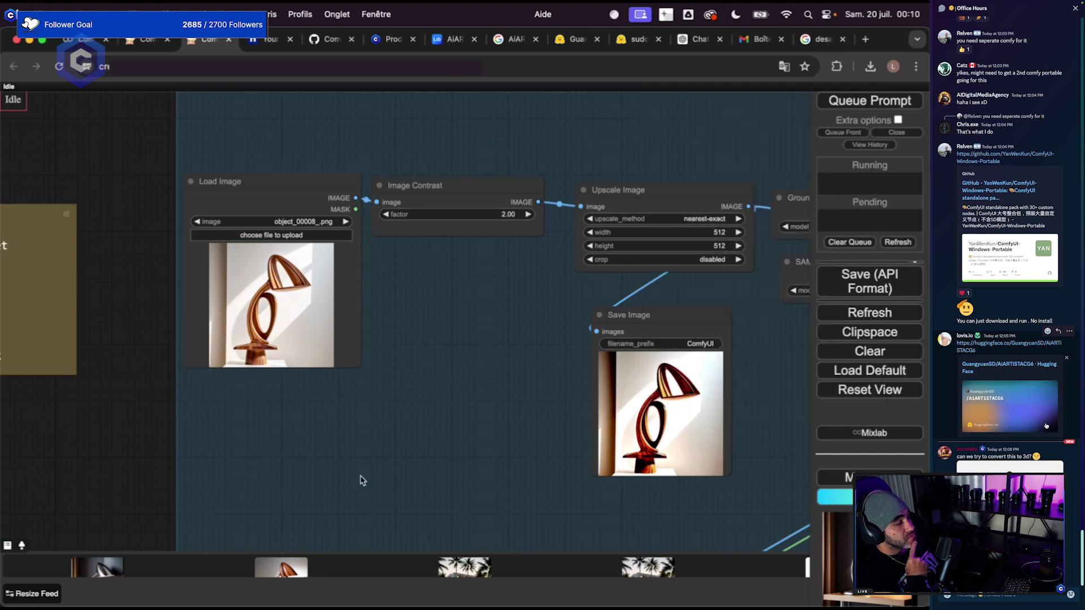
scroll(195, 411, "down", 2)
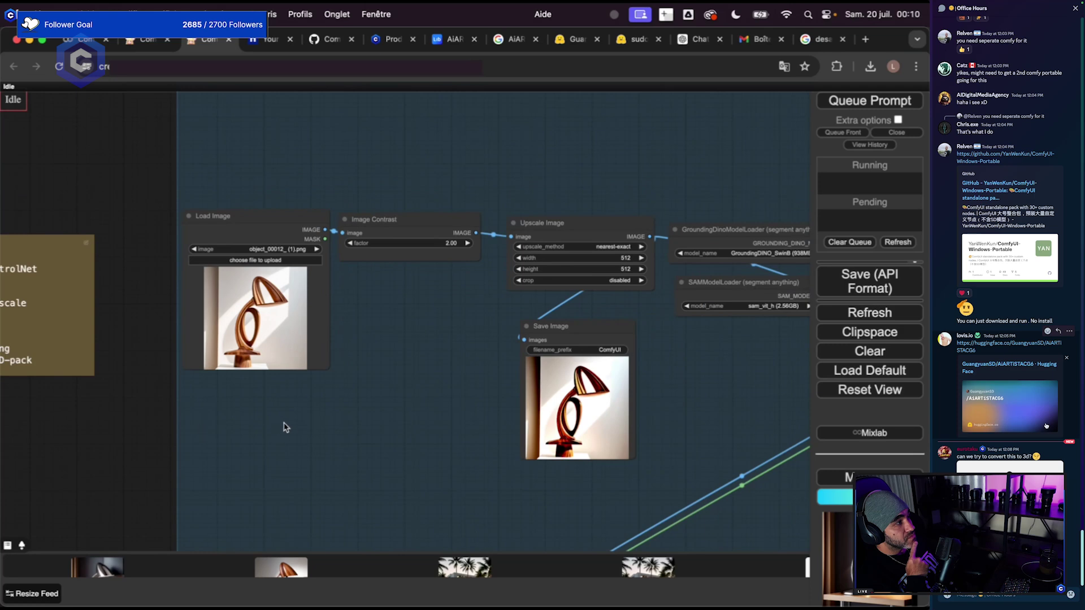
scroll(294, 412, "up", 3)
scroll(300, 446, "down", 3)
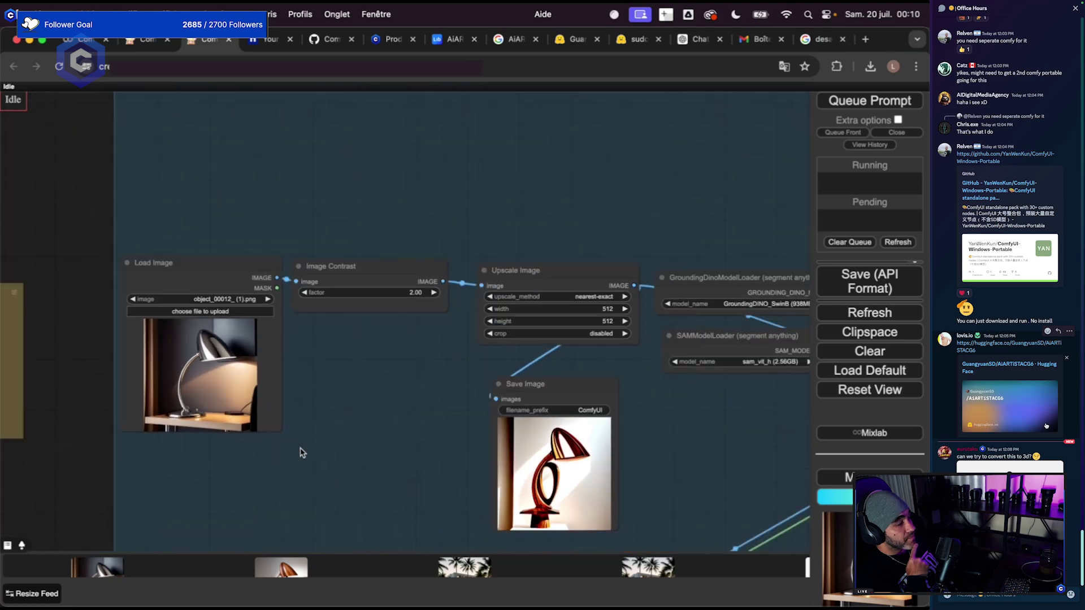
Trace the 3D generation chain from the loaded lamp image through segmentation and Zero123Plus to the InstantMesh reconstruction and 3D mesh preview.
scroll(301, 452, "down", 1)
scroll(330, 446, "down", 5)
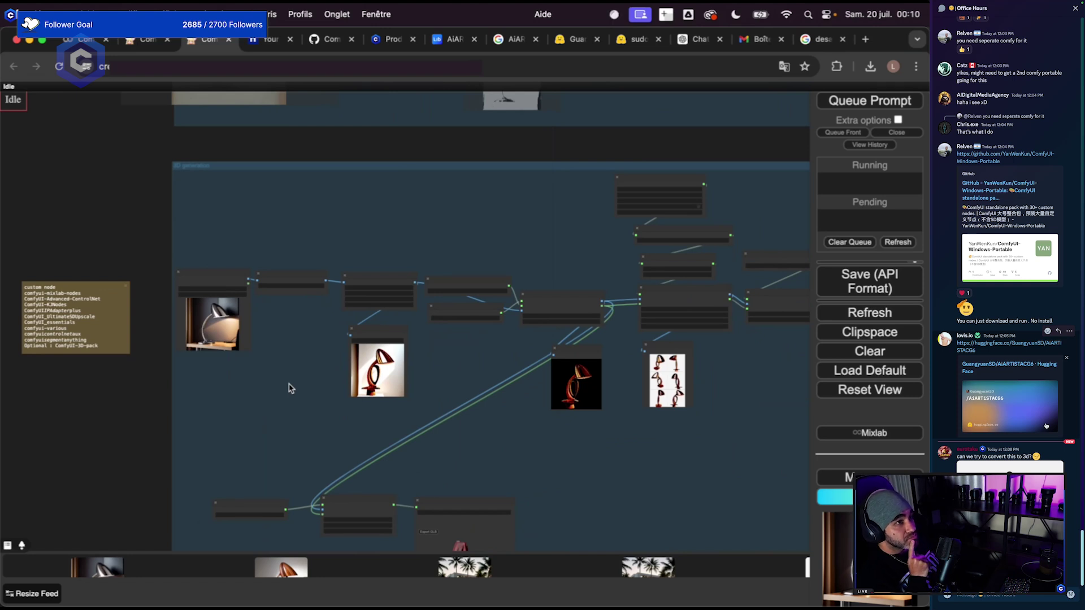
scroll(290, 388, "down", 3)
scroll(408, 400, "right", 3)
scroll(408, 400, "up", 2)
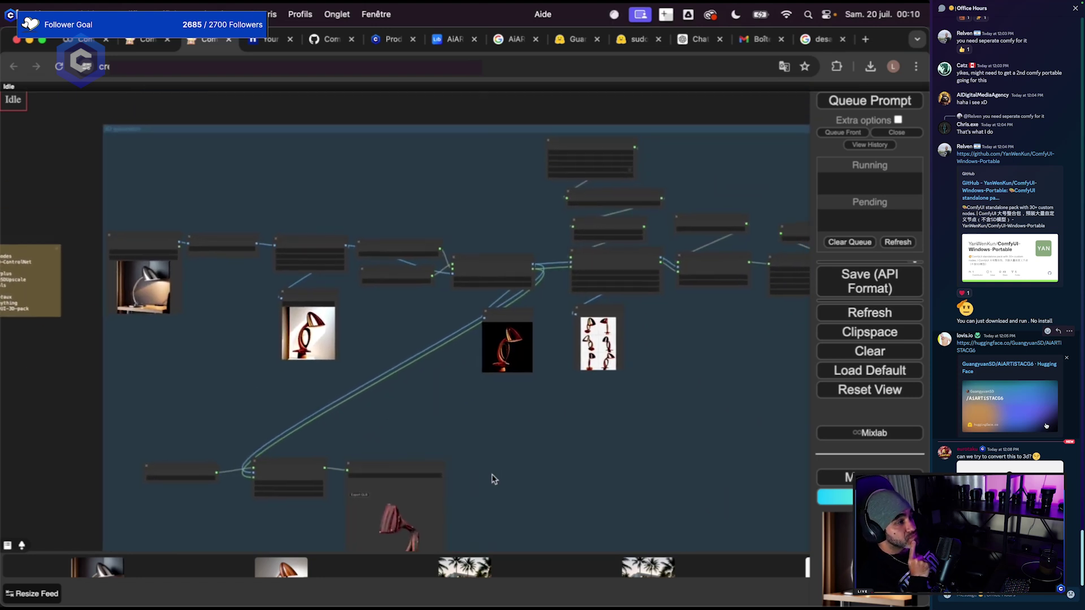
scroll(582, 213, "right", 3)
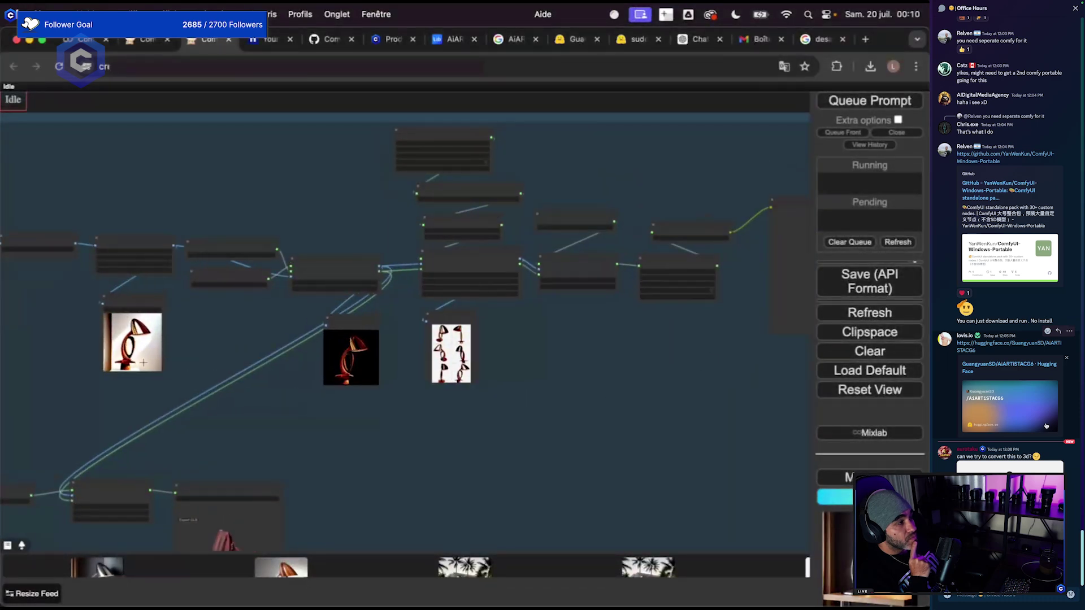
scroll(326, 388, "left", 5)
scroll(627, 173, "right", 4)
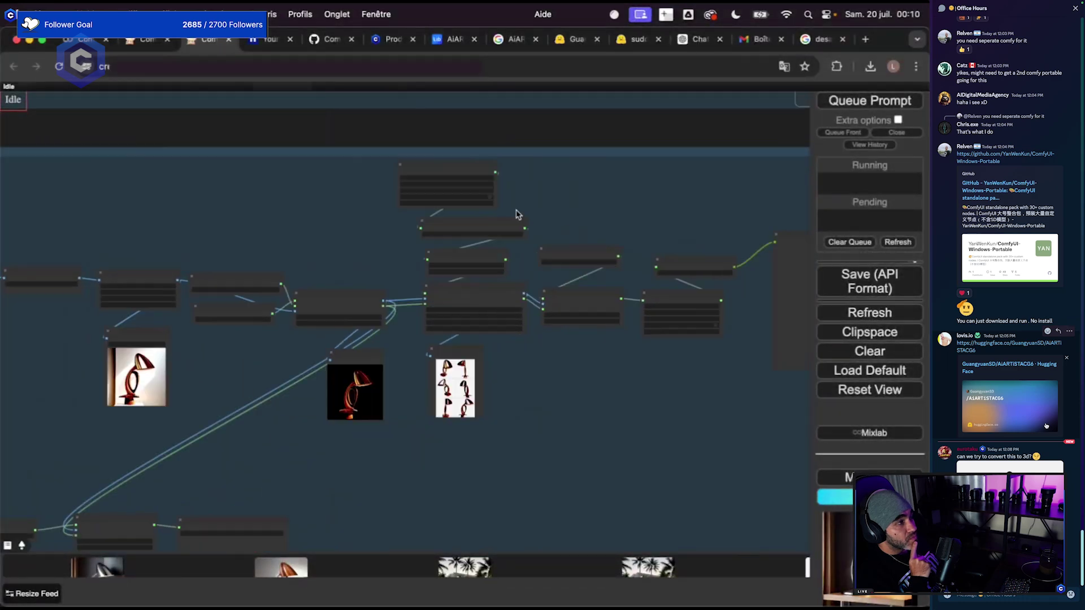
scroll(644, 252, "up", 2)
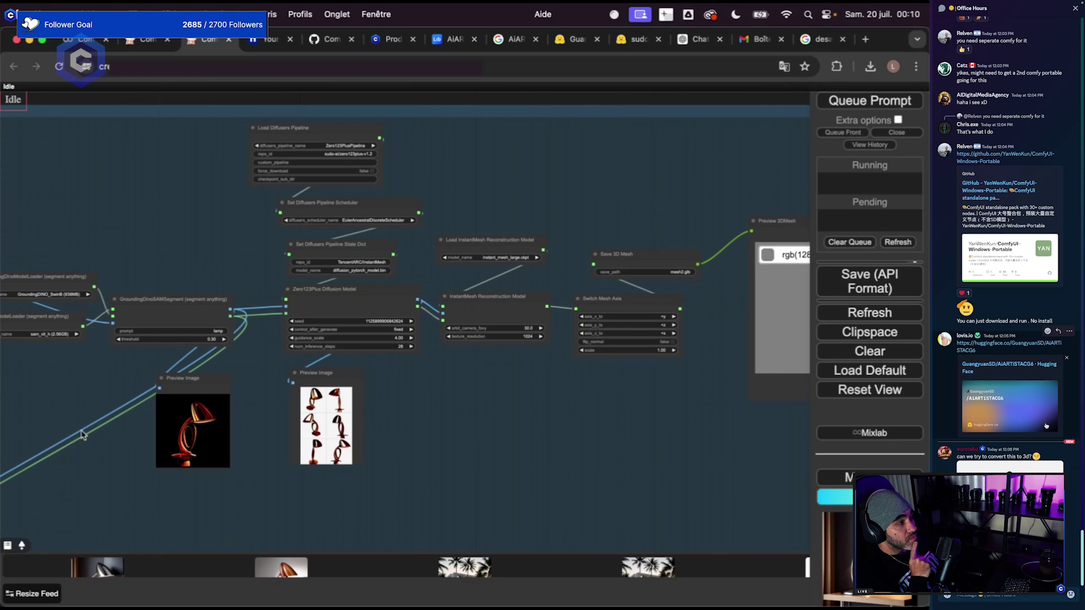
left_click_drag(71, 435, 244, 426)
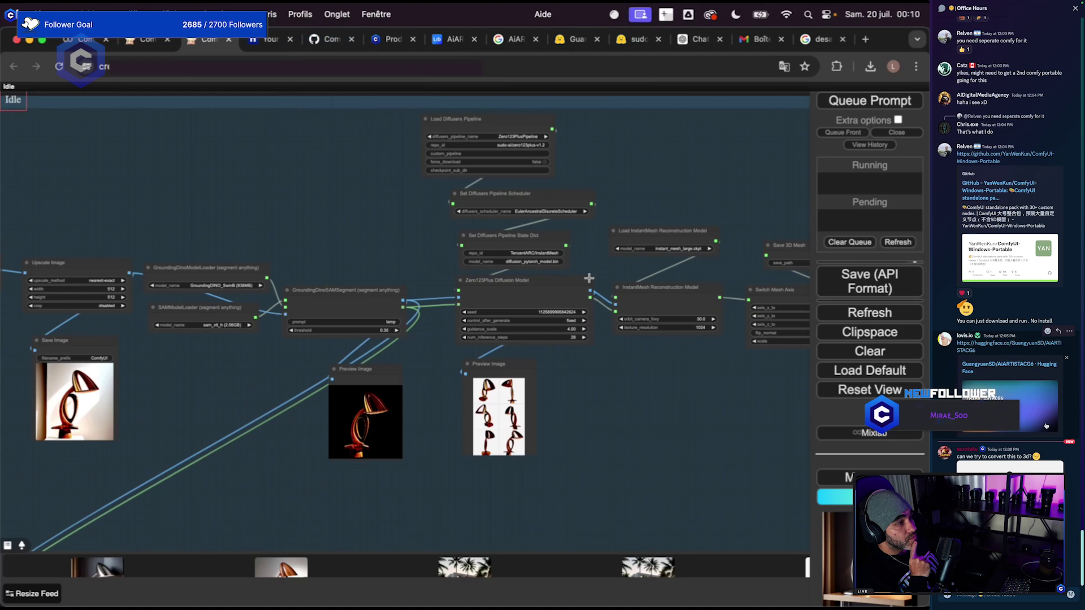
Open the _Example_Workflows folder of the ComfyUI-3D-Pack repository on GitHub and look through its workflow files.
left_click(328, 39)
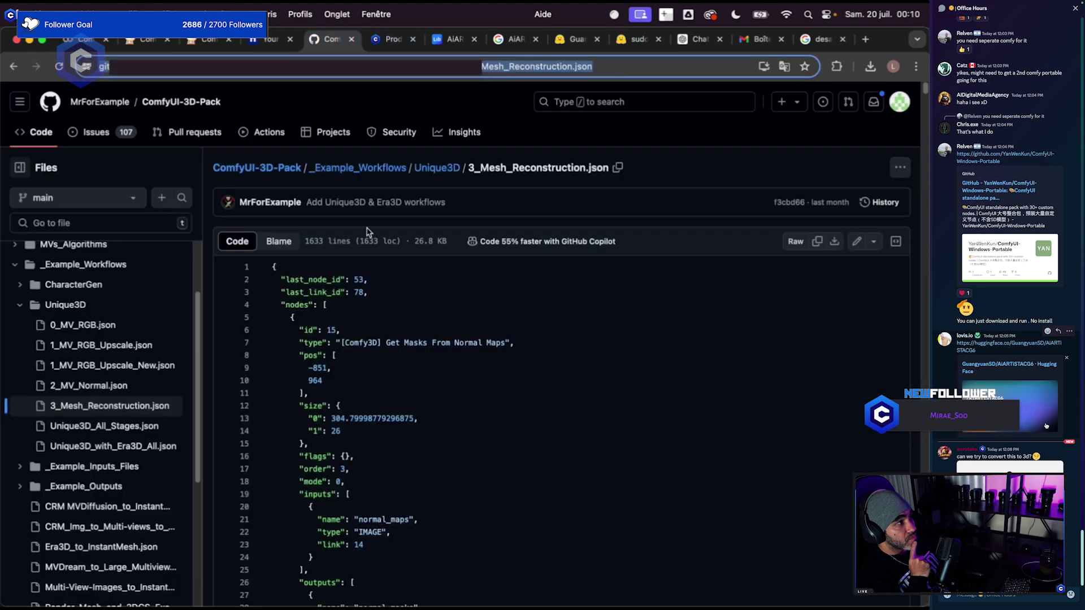
left_click(365, 168)
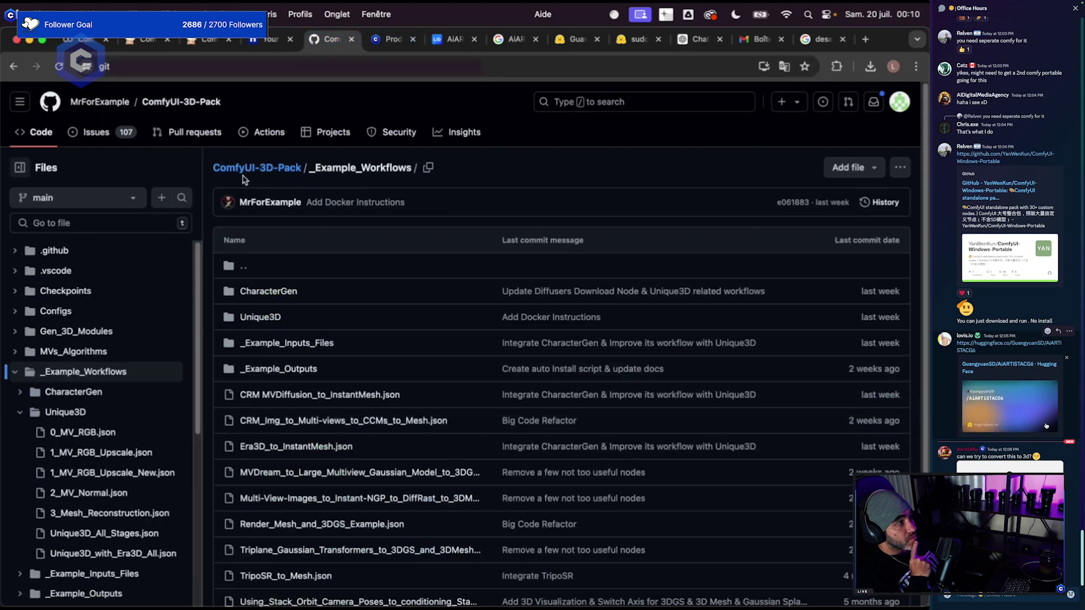
scroll(516, 535, "down", 4)
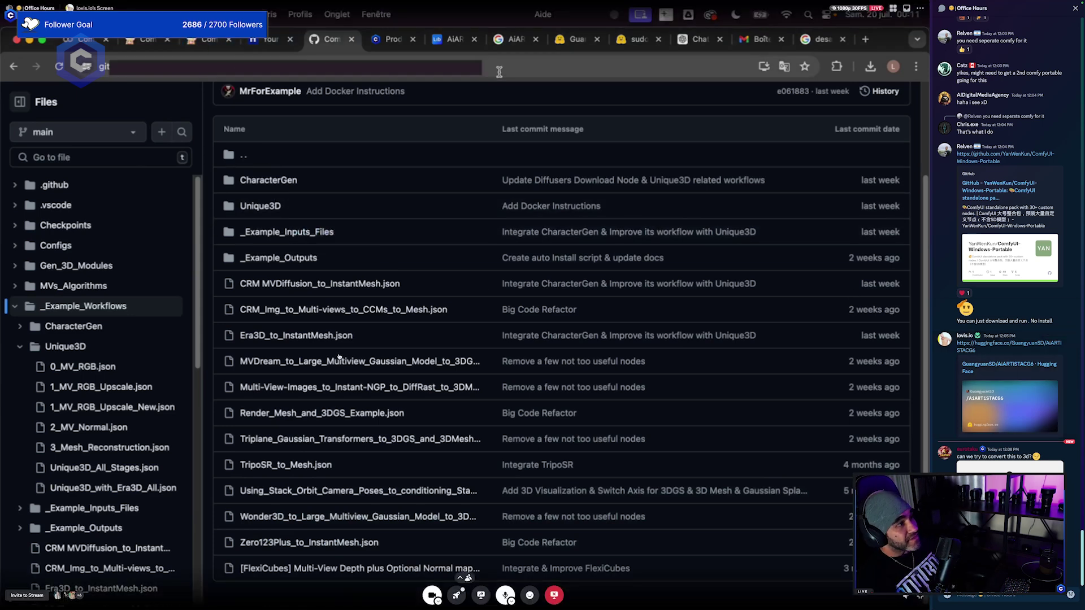
Switch to Discord, post the ComfyUI-3D-Pack _Example_Workflows link in the Office Hours chat, and return to the browser.
left_click(656, 590)
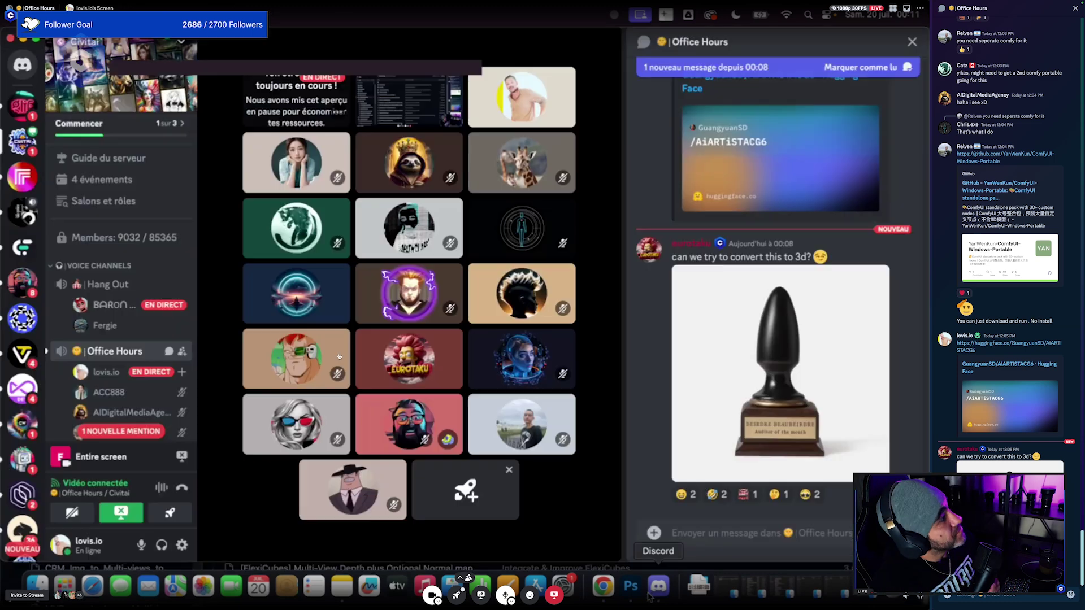
type("https://github.com/MrForExample/ComfyUI-3D-Pack/tree/main/_Example_Workflows")
key("Return")
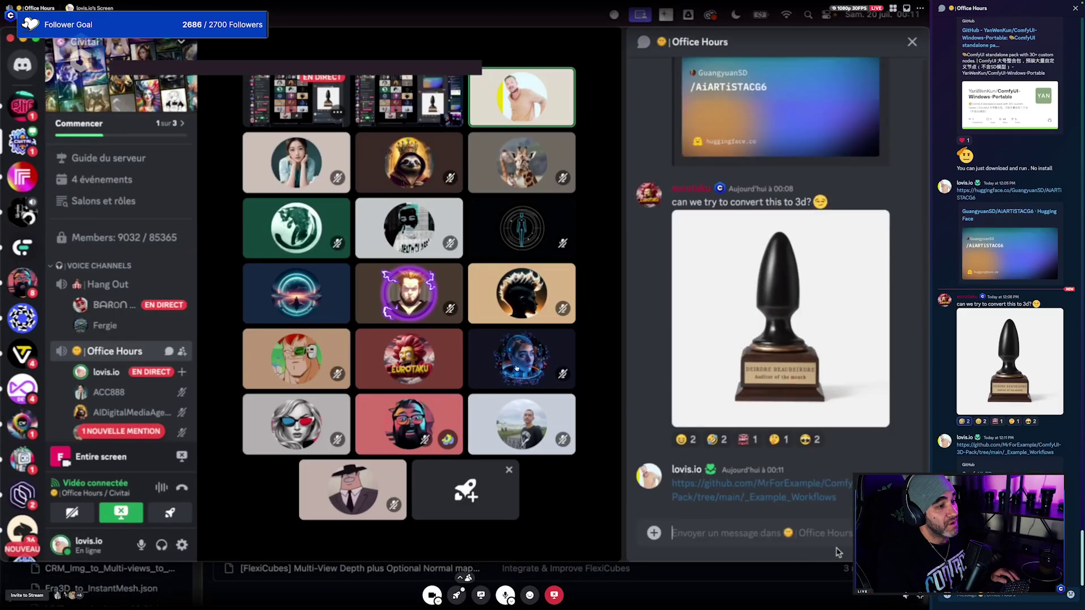
left_click(599, 590)
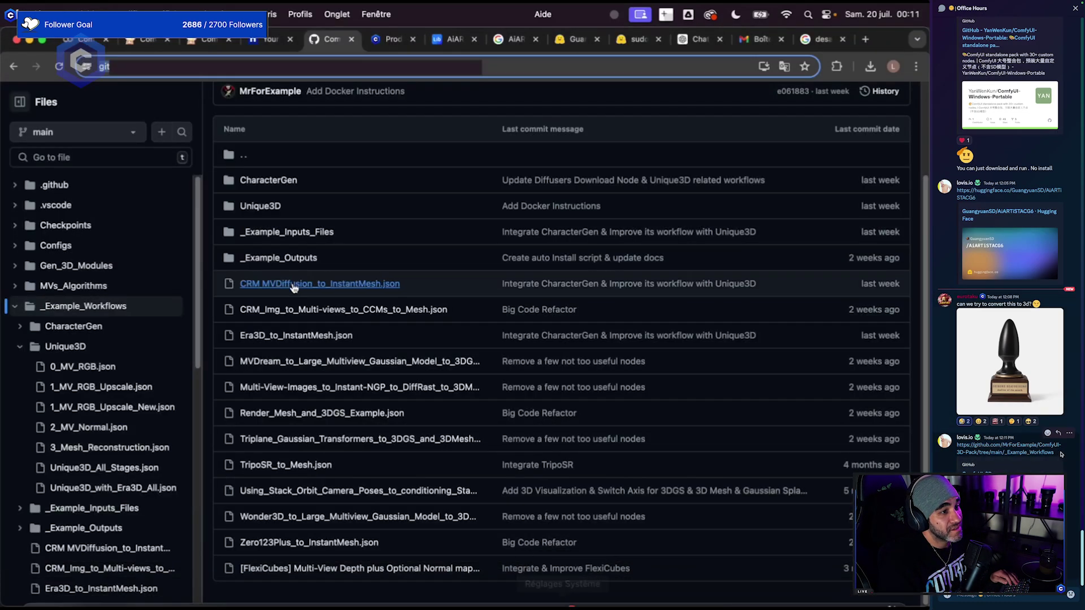
Return to the ComfyUI workflow and set the Image Contrast factor in the 3D generation group to 1.00.
left_click(208, 39)
scroll(523, 480, "down", 2)
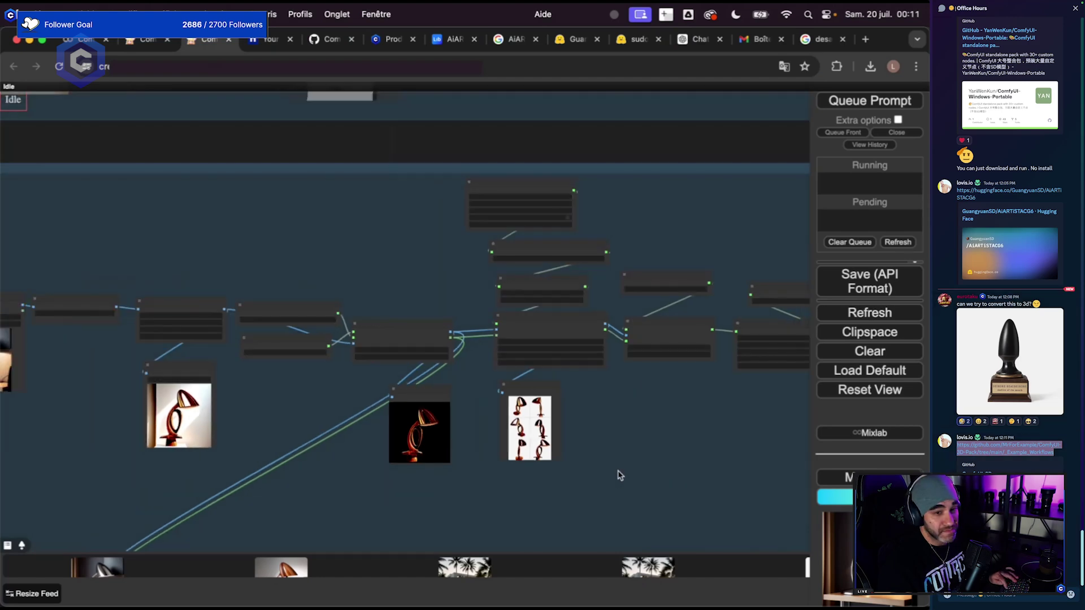
left_click_drag(259, 451, 390, 435)
scroll(390, 435, "down", 1)
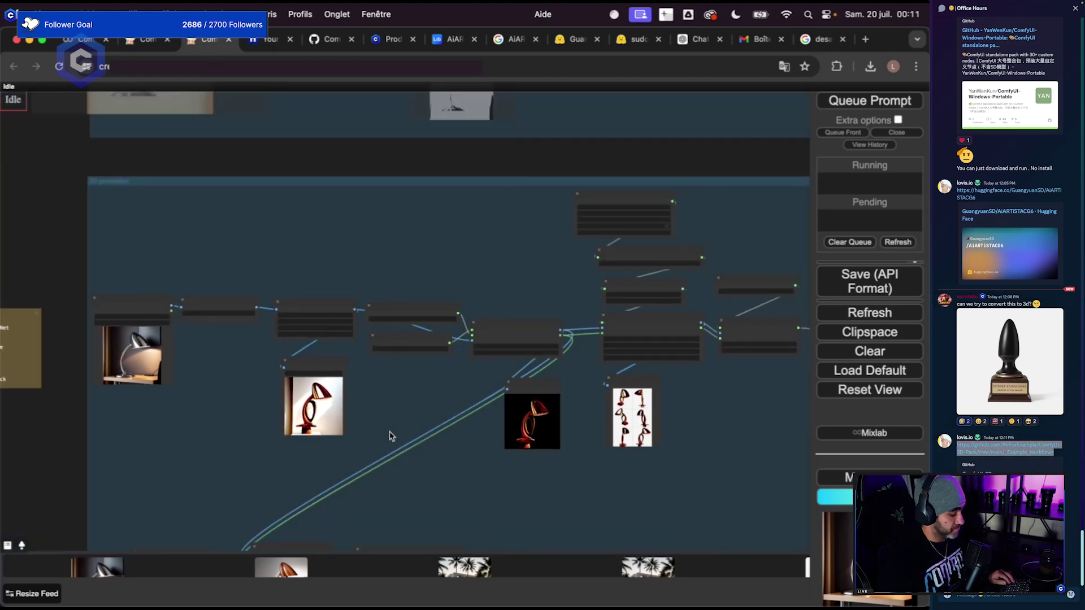
scroll(390, 435, "up", 2)
scroll(441, 428, "down", 1)
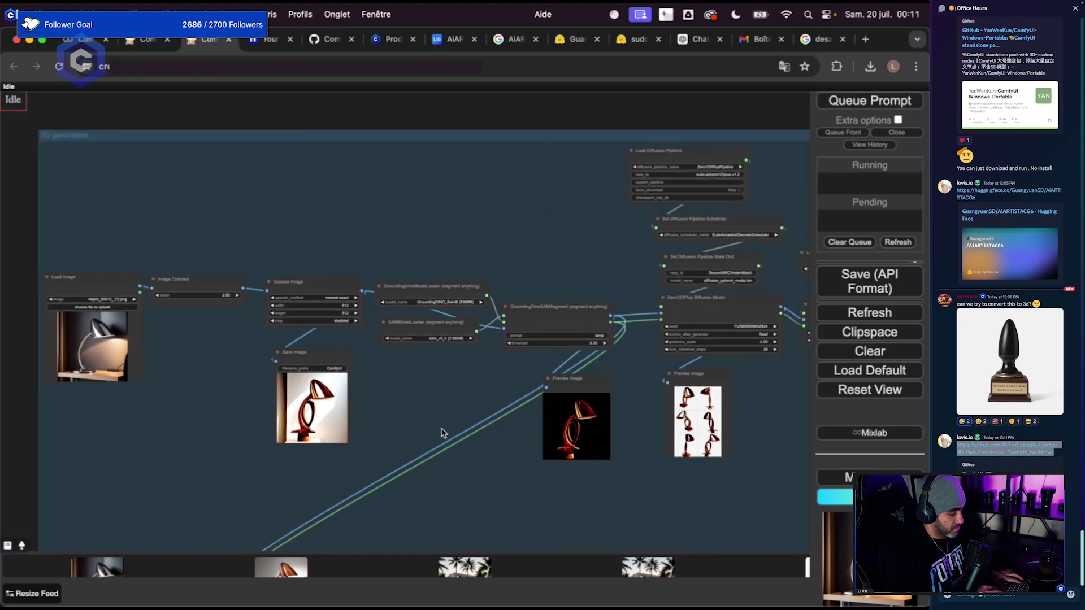
scroll(230, 353, "up", 1)
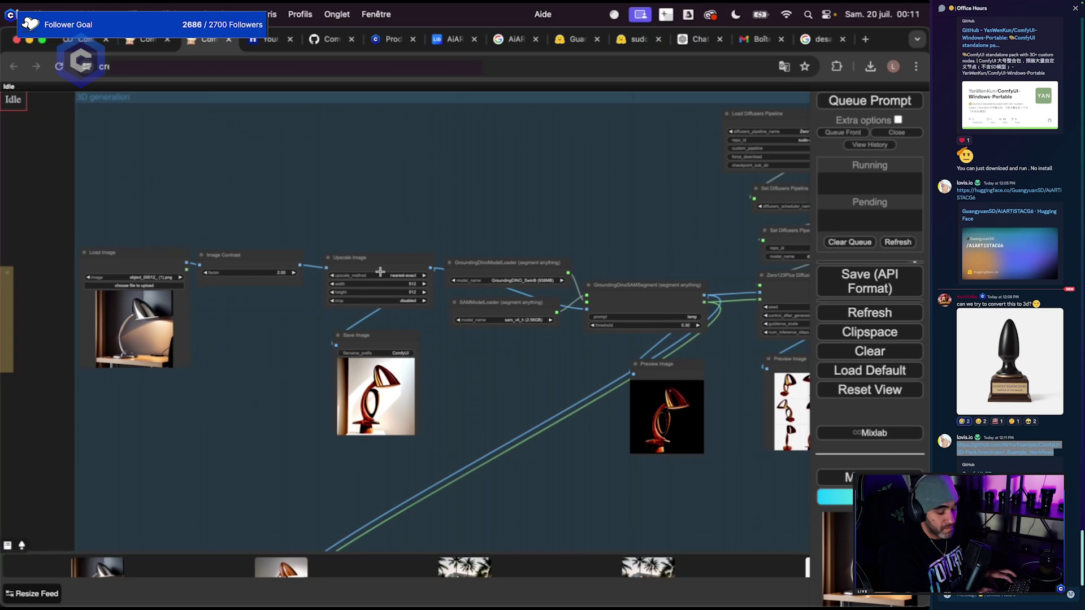
scroll(339, 314, "up", 3)
left_click(248, 261)
key("Return")
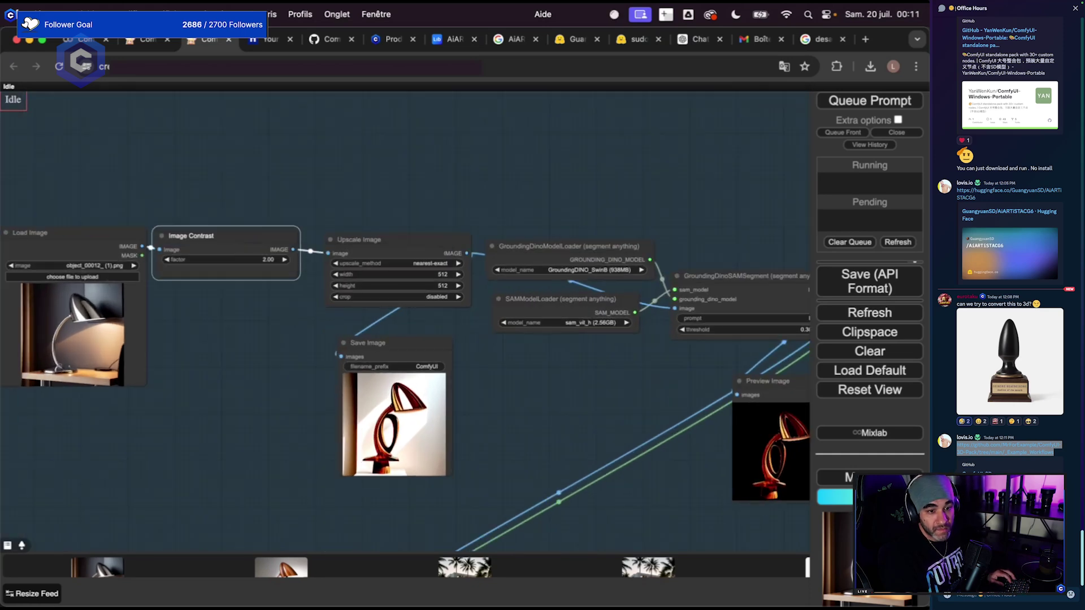
Queue the prompt to run the 3D generation group on the new lamp image.
scroll(177, 322, "down", 1)
left_click_drag(460, 393, 341, 386)
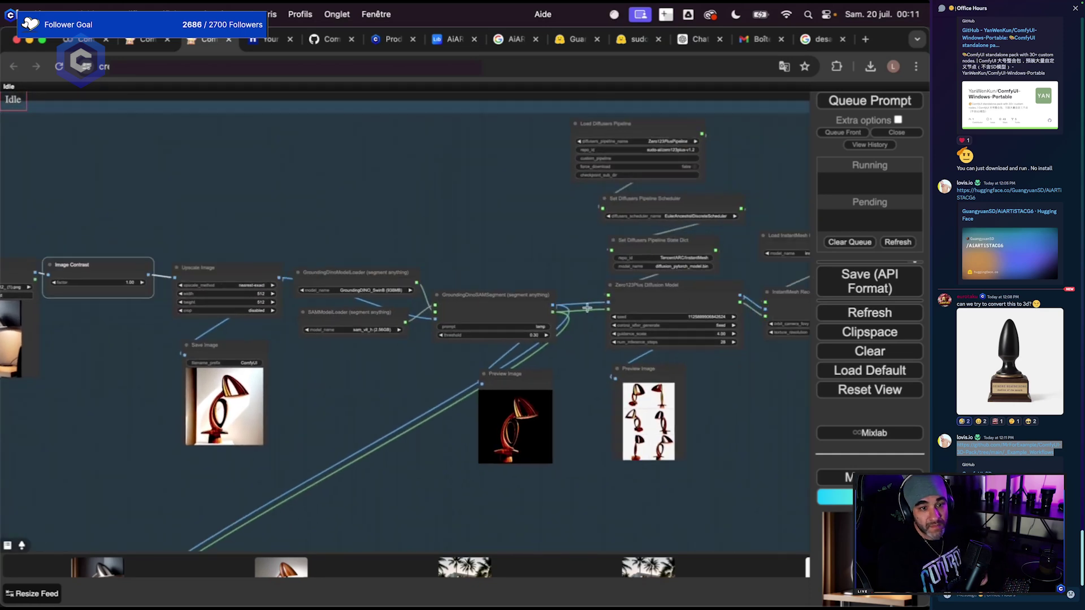
left_click(854, 102)
scroll(510, 288, "down", 3)
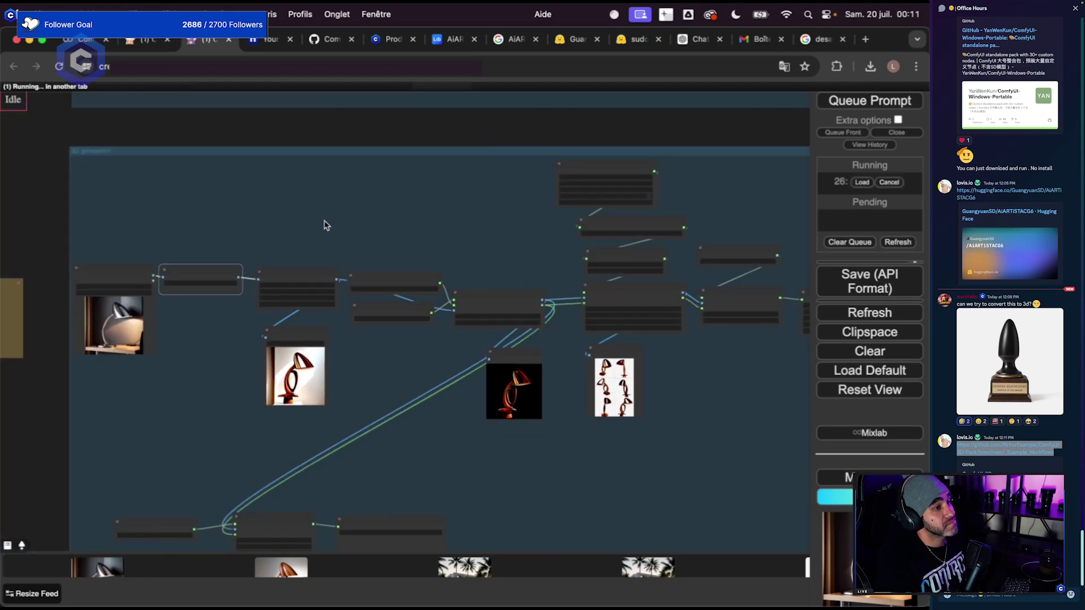
Check the run's log in the ComfyUI-Ngrok-Masterclass Colab notebook and return to the ComfyUI workflow.
scroll(326, 225, "down", 1)
scroll(326, 224, "down", 1)
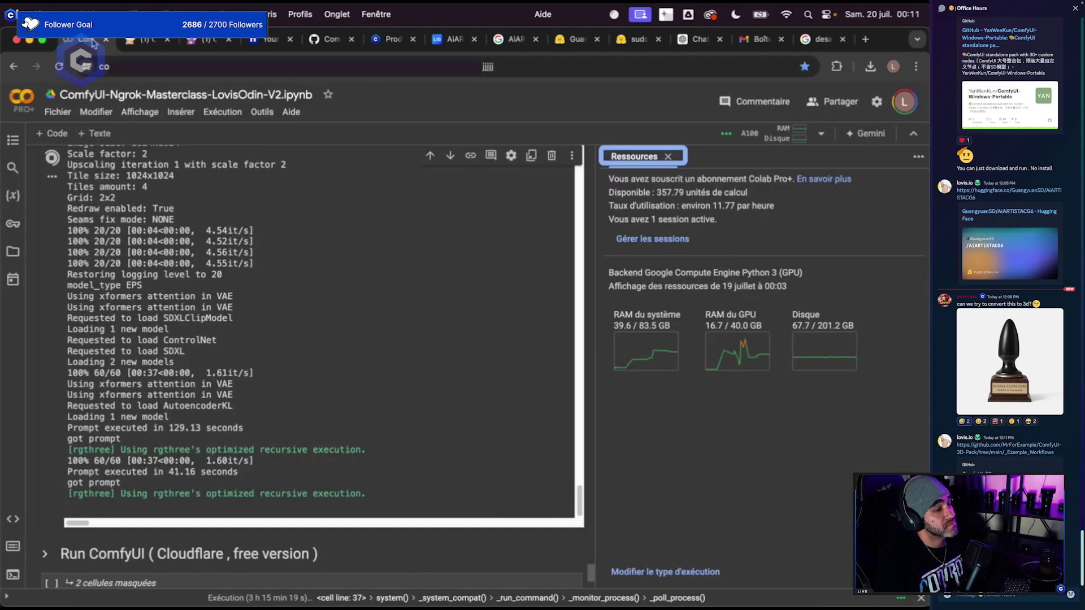
left_click(84, 39)
left_click(192, 48)
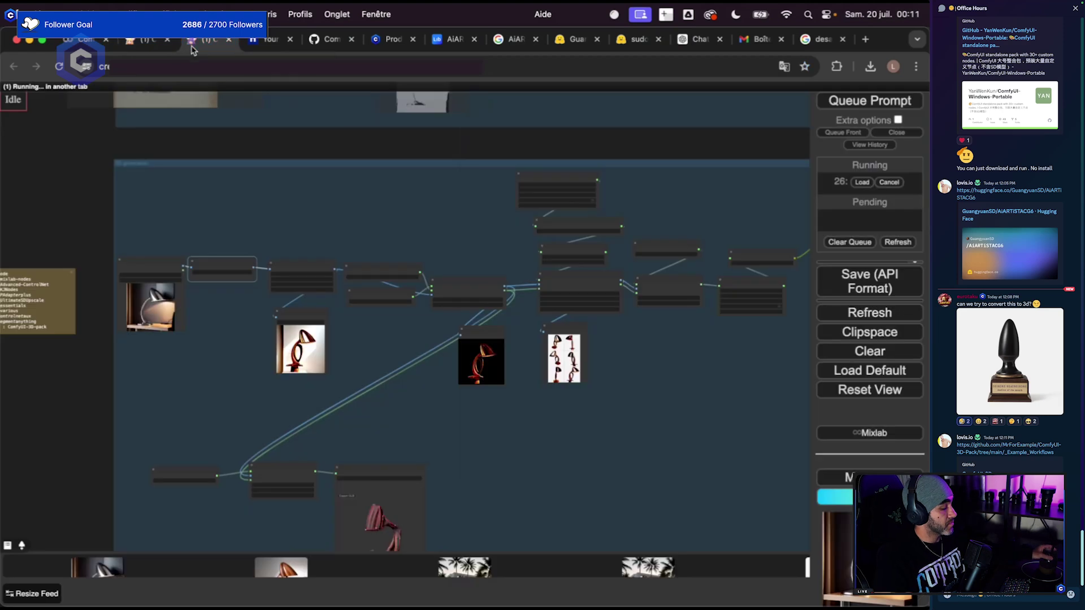
Inspect the saved upscaled lamp image and the SAMModelLoader and GroundingDinoSAMSegment nodes during the run.
scroll(475, 417, "up", 2)
scroll(411, 396, "up", 7)
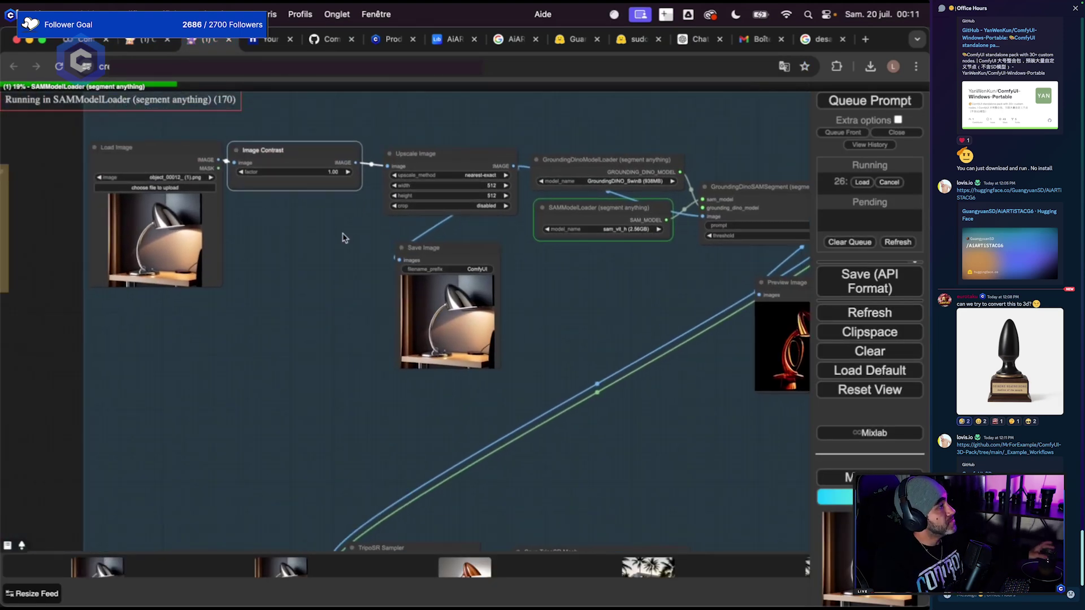
left_click_drag(344, 237, 243, 277)
scroll(191, 277, "up", 3)
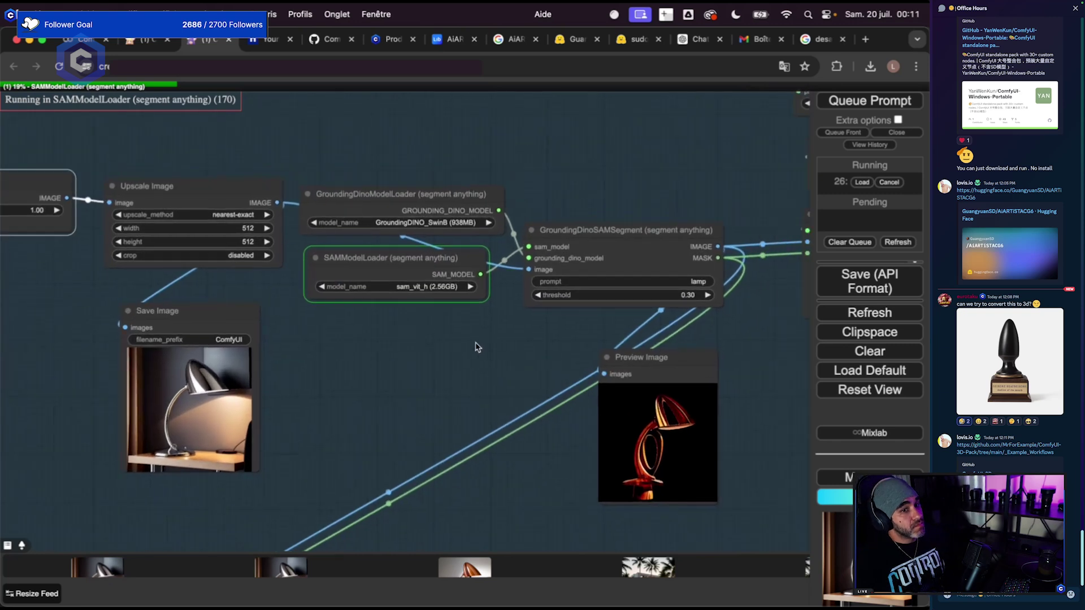
Move the Upscale Image node slightly left and the GroundingDinoSAMSegment node slightly up and right.
left_click_drag(215, 202, 196, 209)
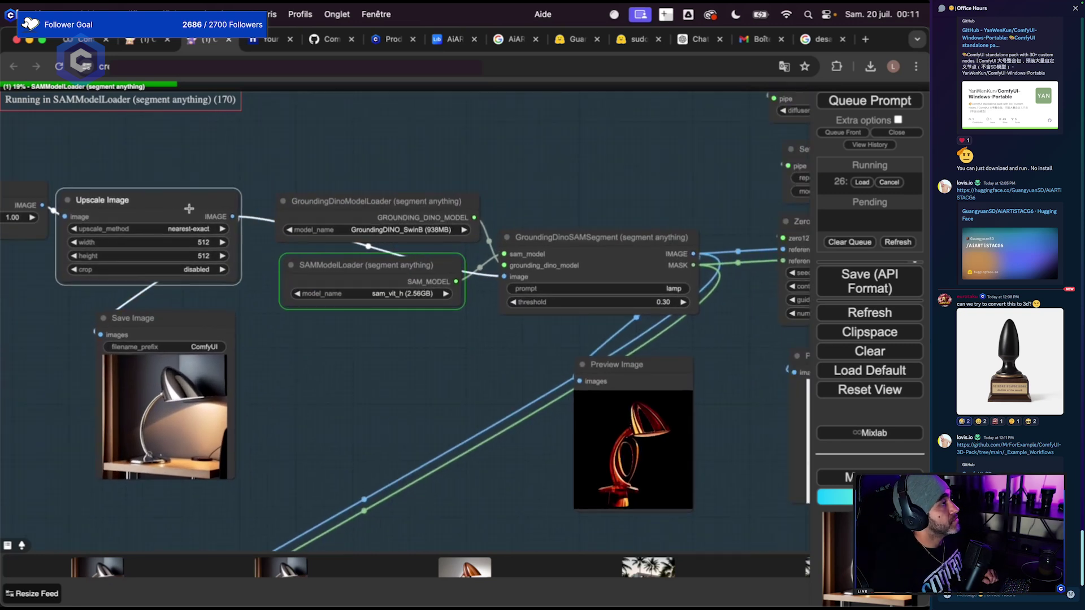
scroll(376, 357, "right", 5)
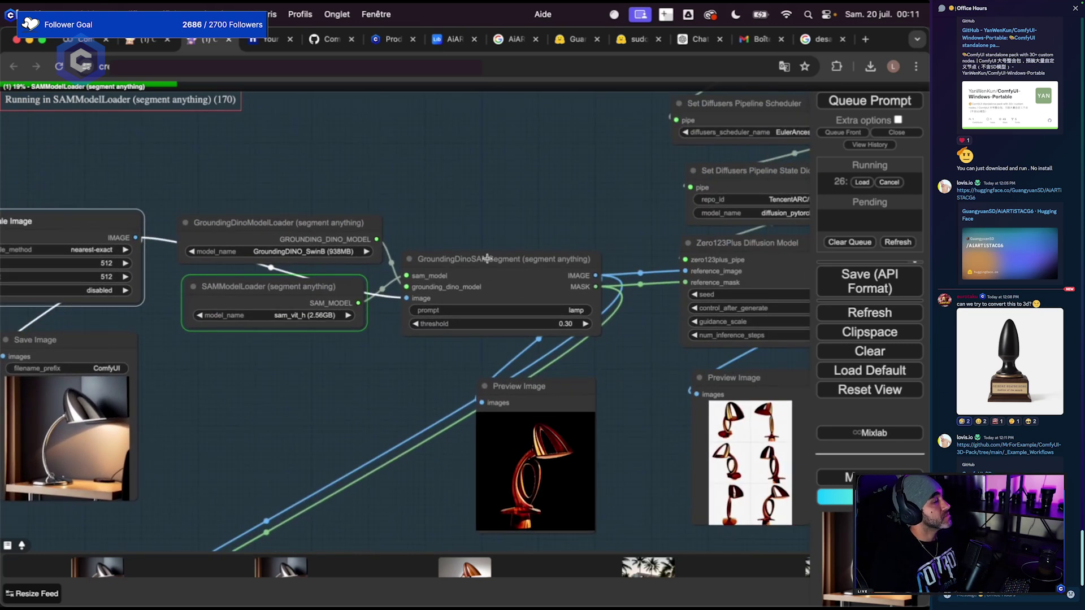
left_click_drag(487, 259, 505, 242)
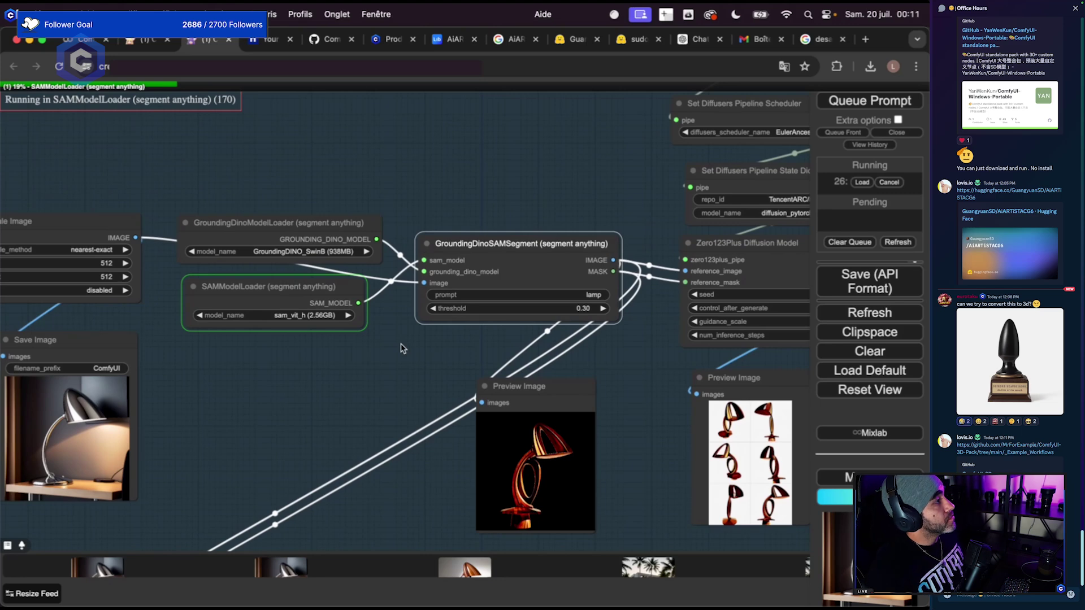
Trace the GroundingDinoSAMSegment outputs to the TripoSR Sampler branch and the Zero123Plus Diffusion Model branch.
scroll(70, 327, "left", 3)
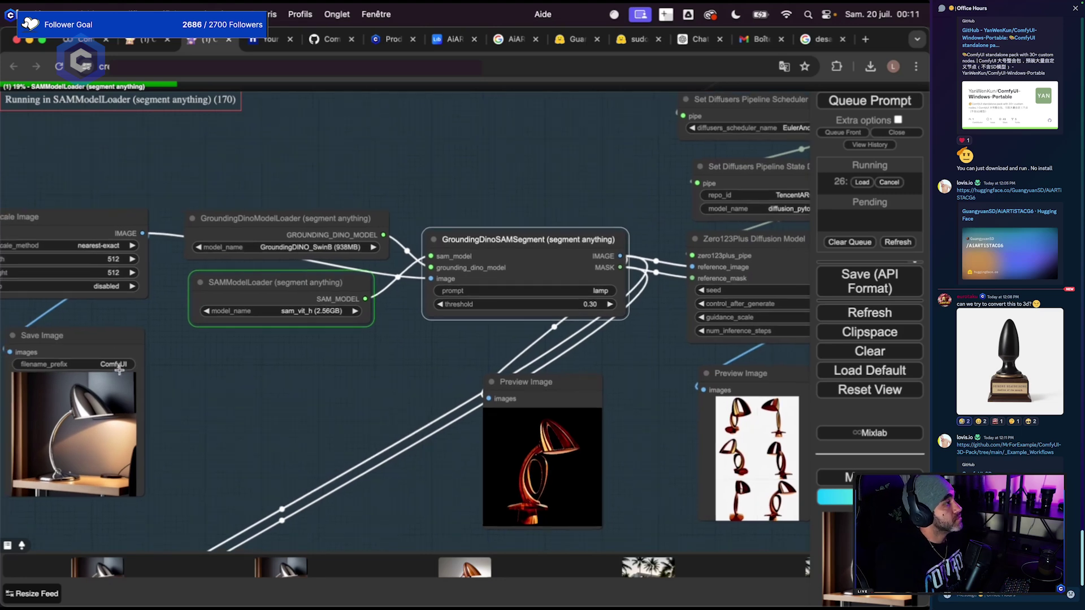
scroll(261, 403, "down", 2)
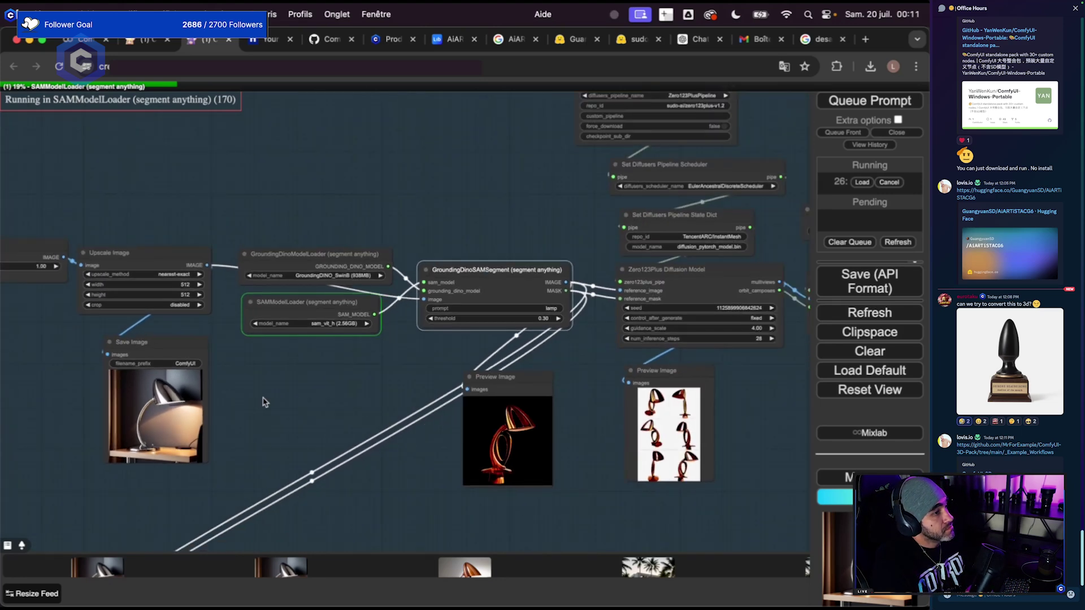
scroll(228, 401, "down", 2)
scroll(218, 404, "down", 2)
scroll(218, 405, "left", 5)
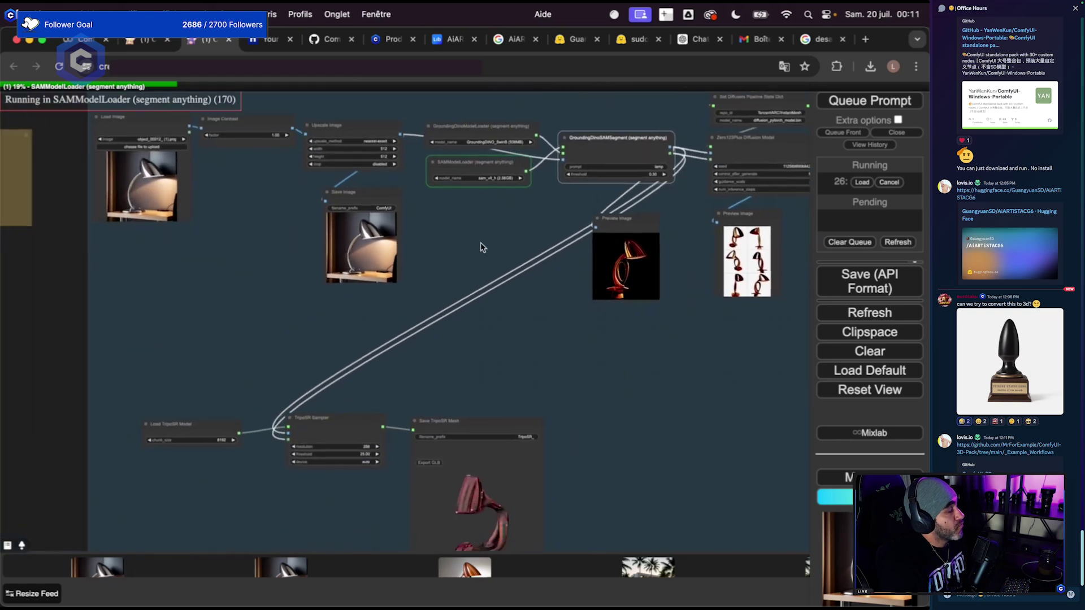
scroll(519, 412, "right", 3)
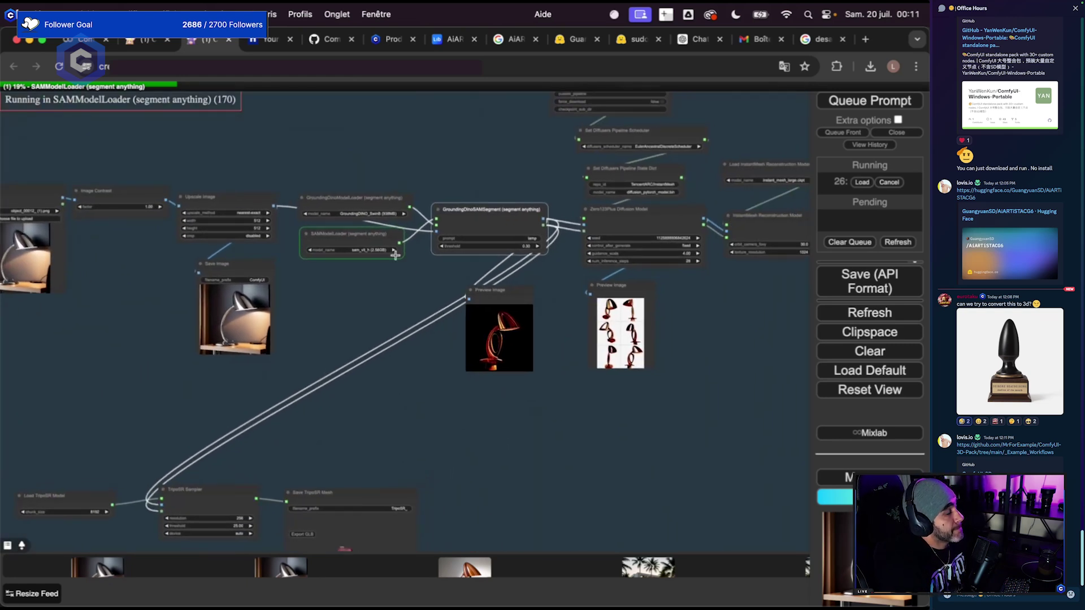
left_click_drag(465, 275, 372, 363)
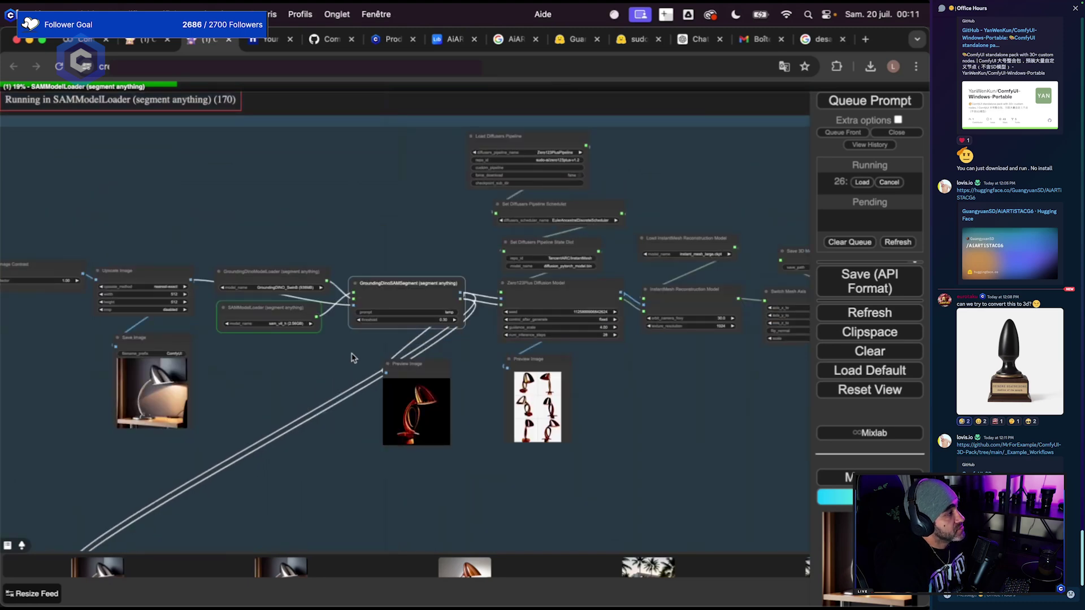
scroll(362, 356, "up", 2)
scroll(362, 355, "down", 3)
left_click_drag(350, 357, 335, 350)
scroll(647, 171, "up", 3)
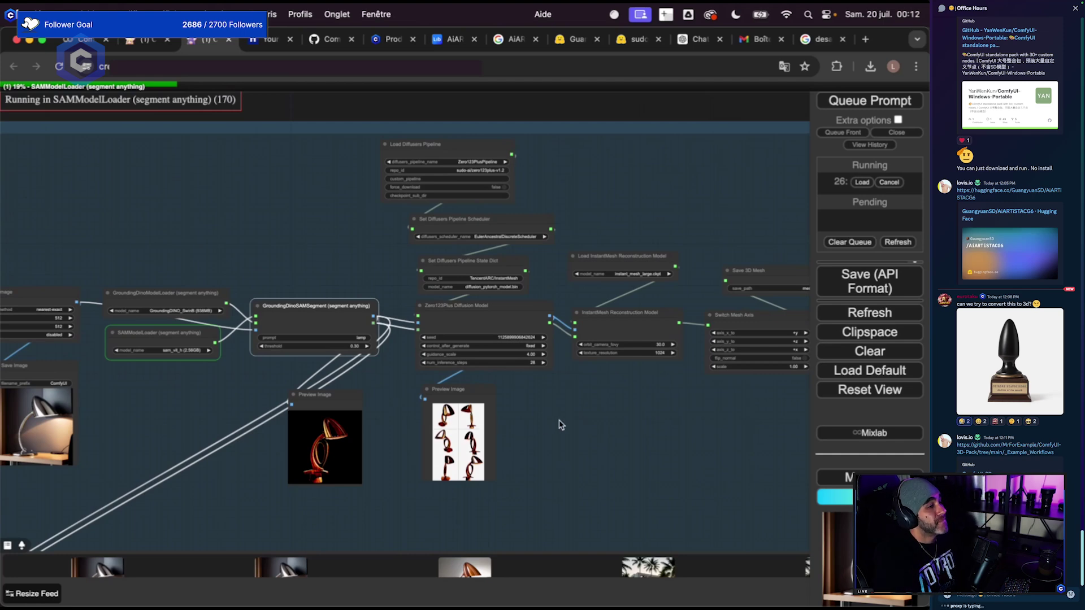
Examine the Zero123Plus Diffusion Model node and the pipeline name and repository in the Load Diffusers Pipeline node.
scroll(560, 425, "up", 5)
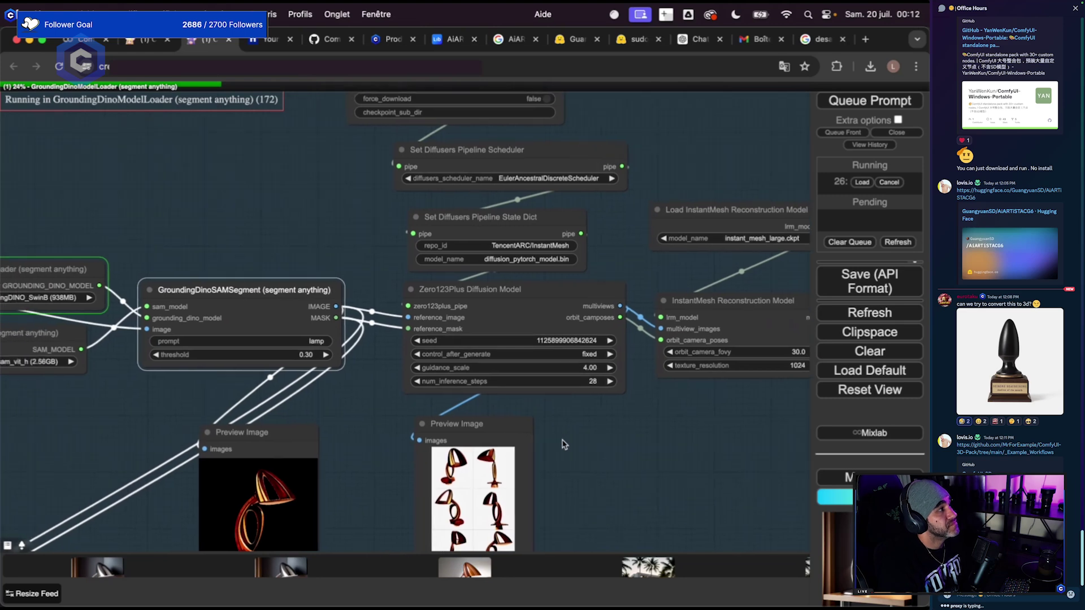
mouse_move(530, 322)
left_mouse_down()
mouse_move(462, 319)
mouse_move(529, 317)
left_mouse_up()
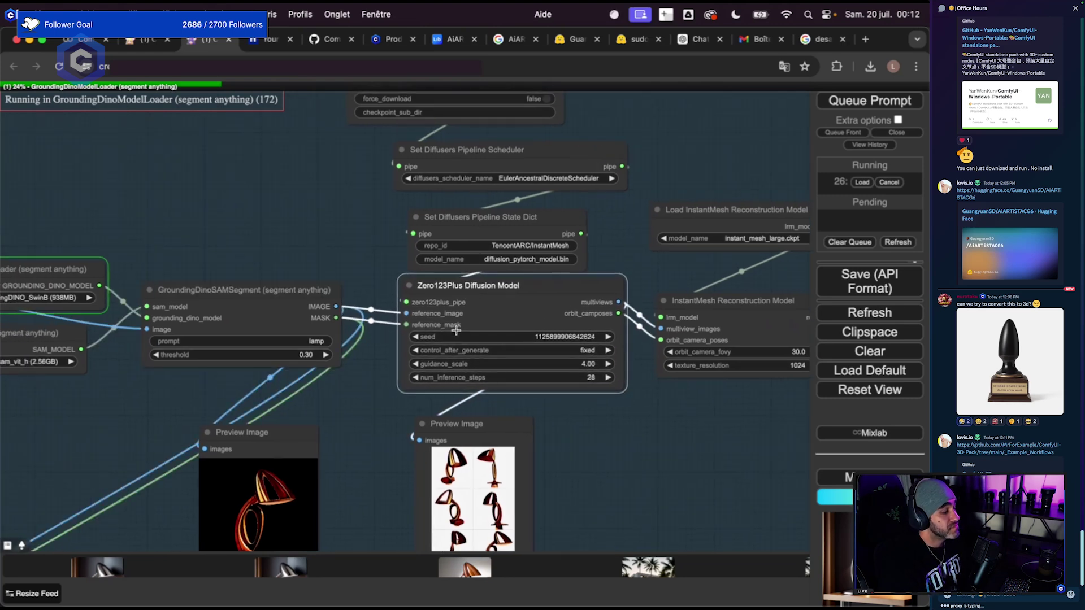
scroll(678, 489, "down", 2)
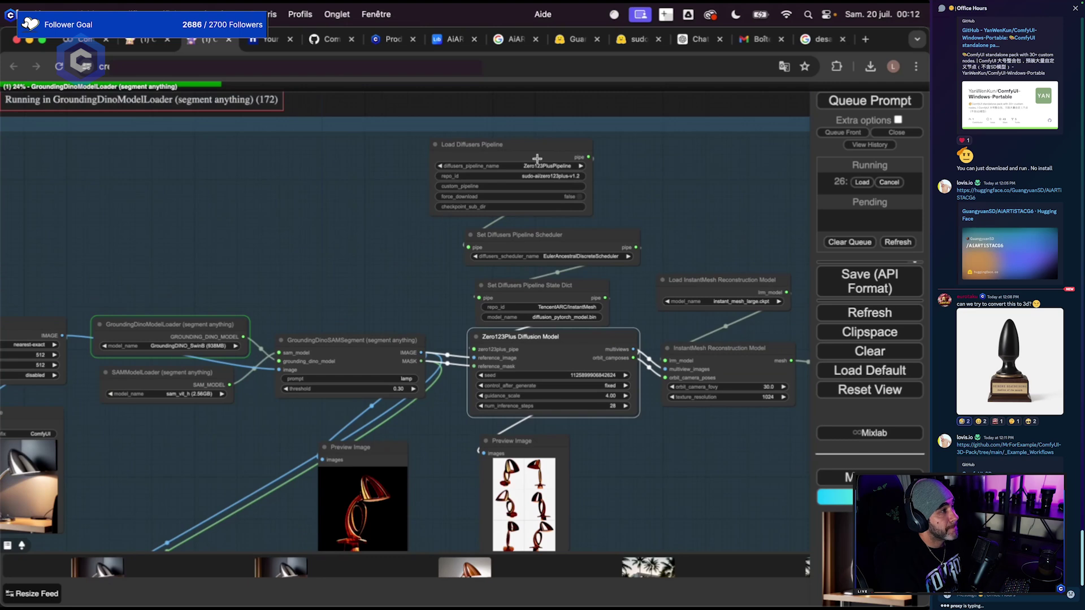
scroll(536, 159, "up", 3)
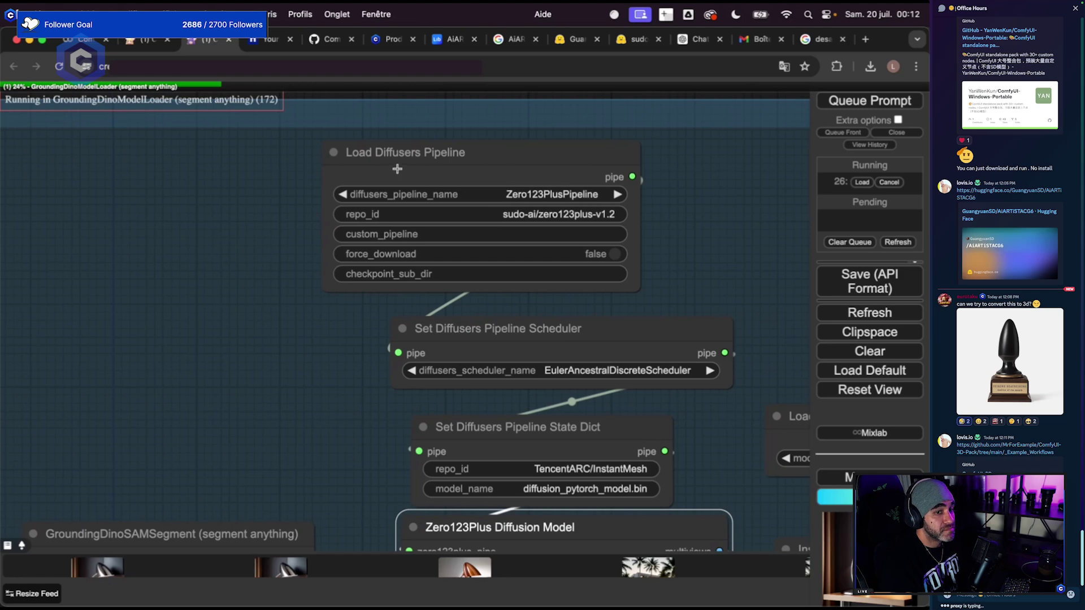
scroll(613, 222, "up", 3)
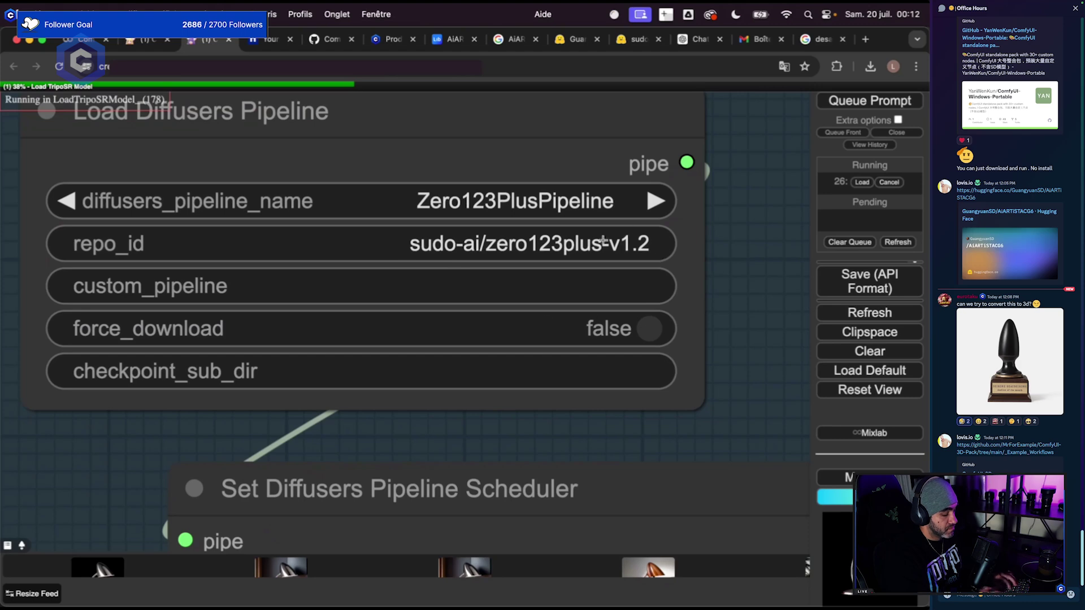
scroll(603, 234, "up", 1)
scroll(595, 272, "down", 2)
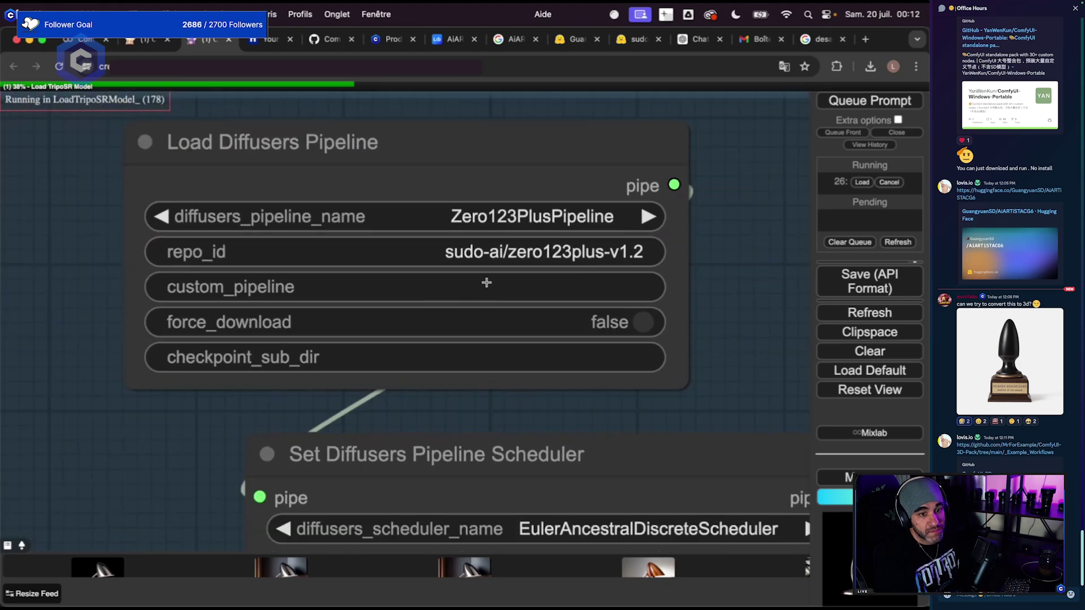
scroll(492, 284, "down", 2)
scroll(680, 359, "down", 2)
Examine the Set Diffusers Pipeline Scheduler and Set Diffusers Pipeline State Dict nodes that feed the Zero123Plus Diffusion Model.
left_click_drag(680, 358, 645, 162)
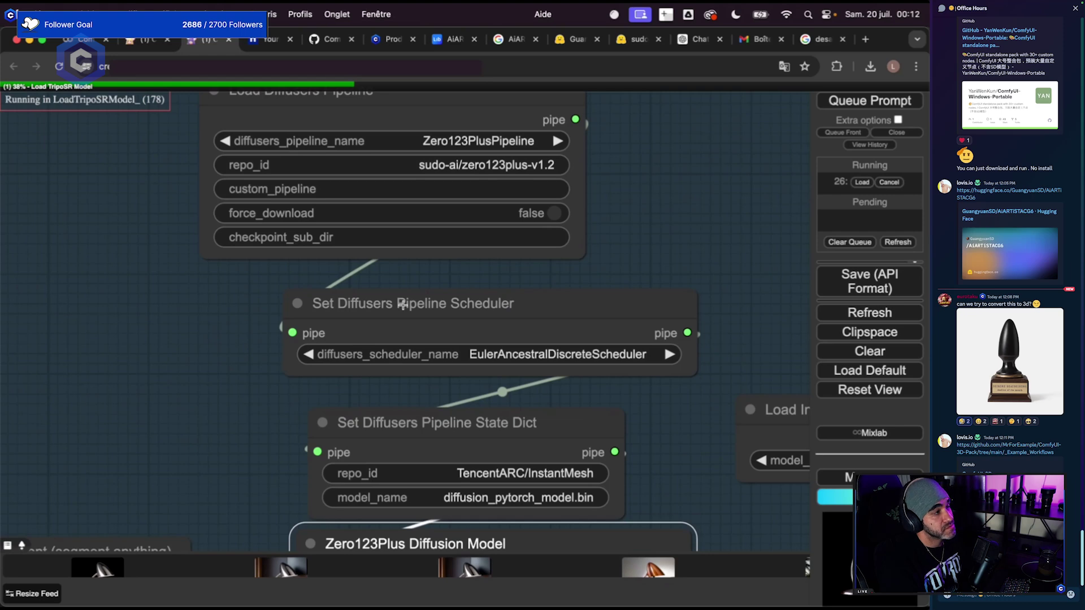
scroll(597, 208, "down", 5)
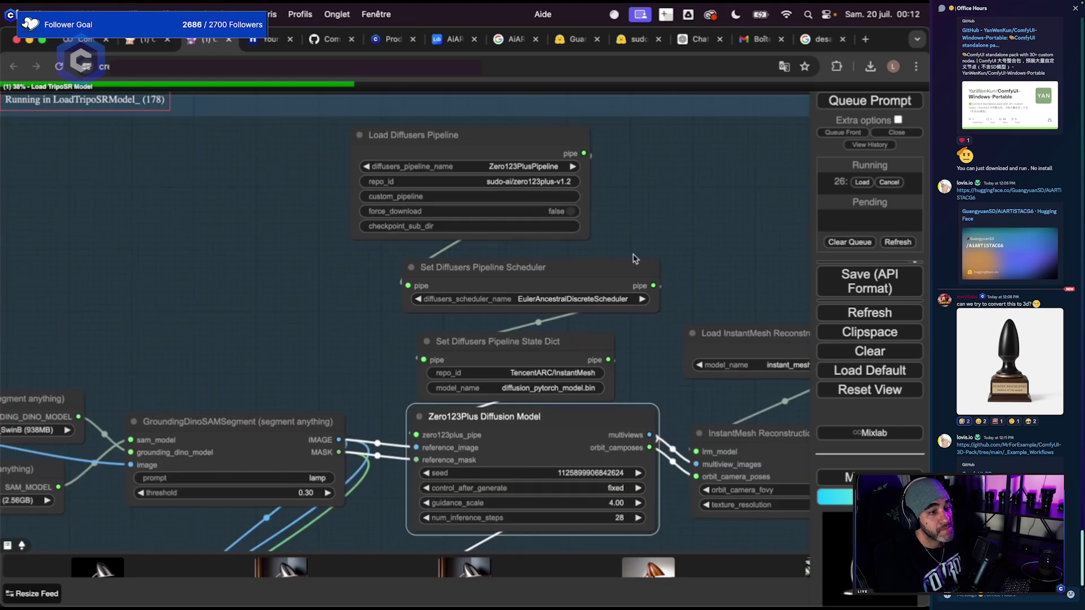
mouse_move(648, 343)
left_mouse_down()
mouse_move(646, 310)
mouse_move(645, 339)
left_mouse_up()
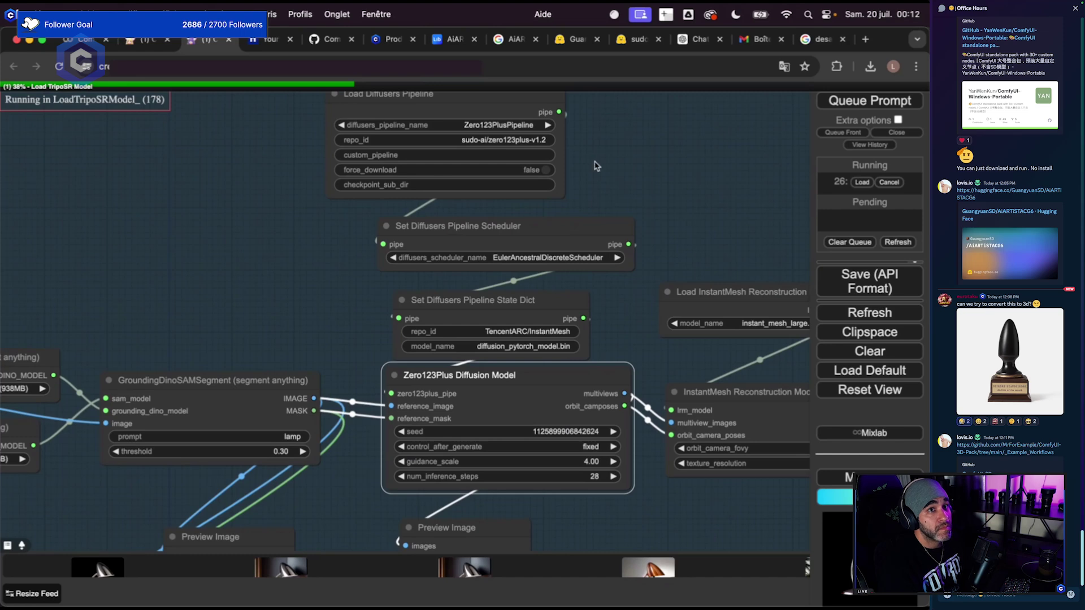
scroll(596, 166, "down", 2)
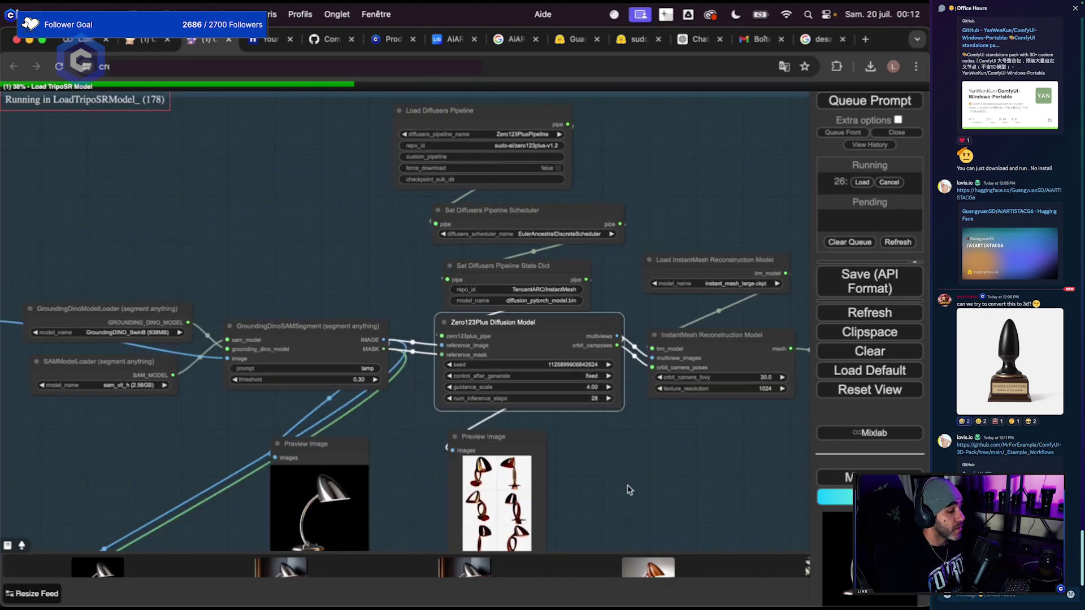
Inspect the multiview lamp renders in the Preview Image node connected to the Zero123Plus Diffusion Model.
left_click_drag(629, 489, 615, 419)
scroll(545, 363, "up", 5)
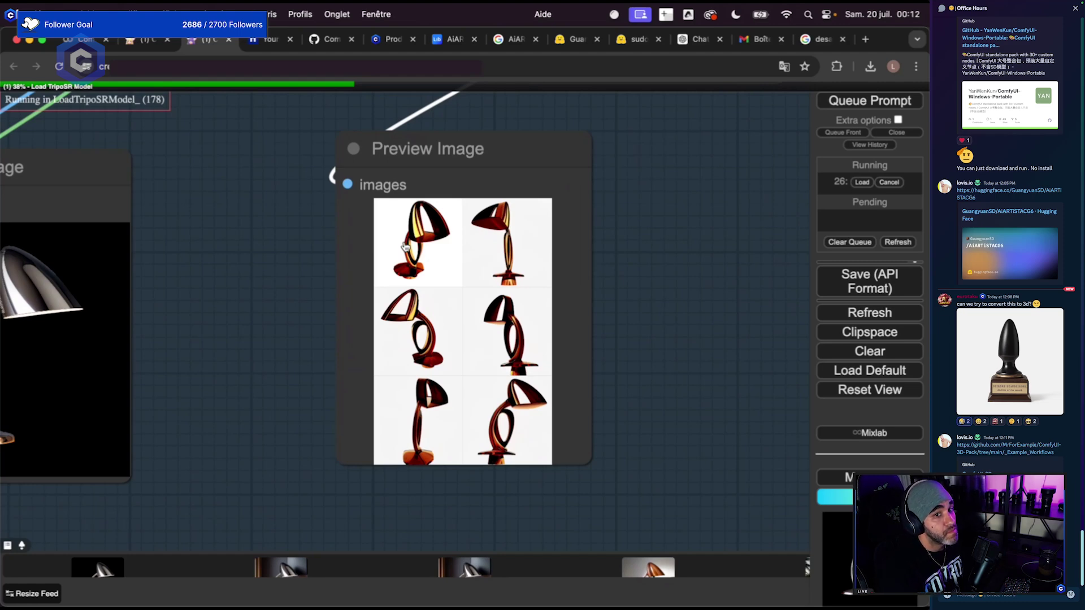
scroll(451, 256, "down", 5)
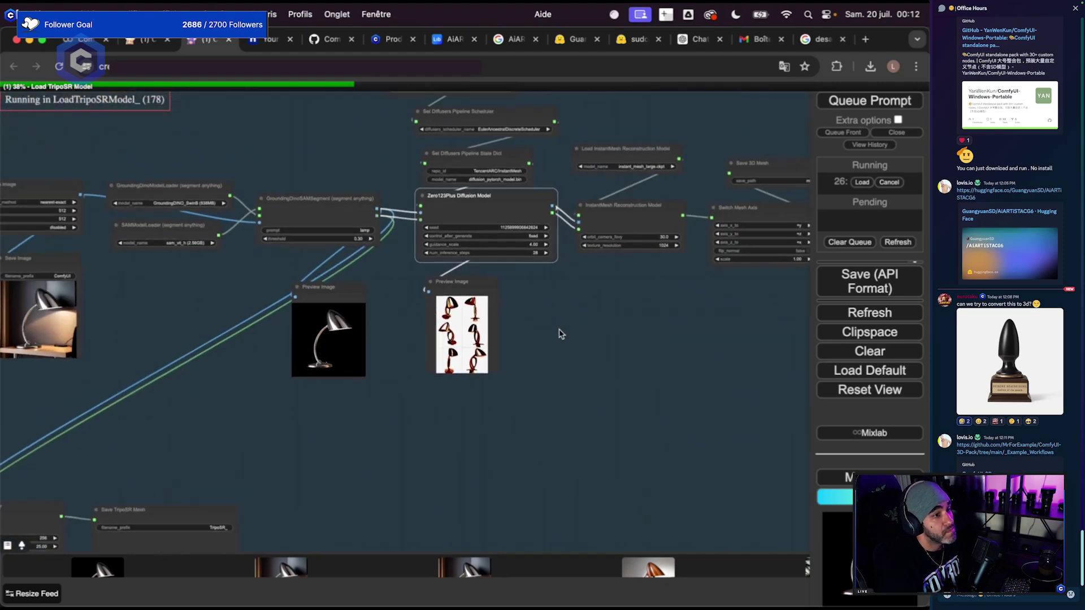
left_click_drag(530, 423, 578, 419)
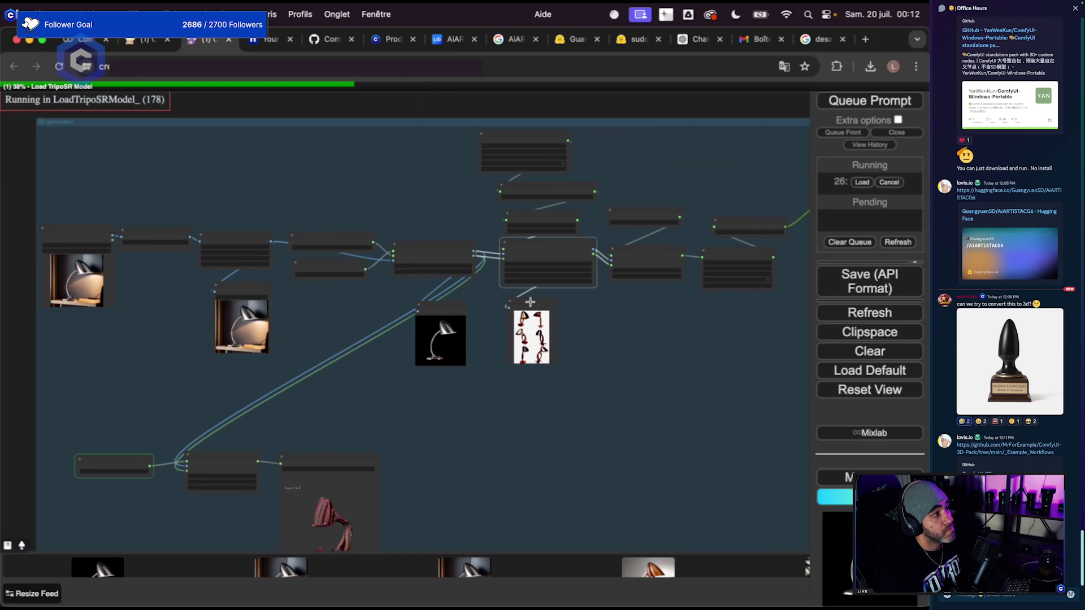
scroll(554, 438, "up", 4)
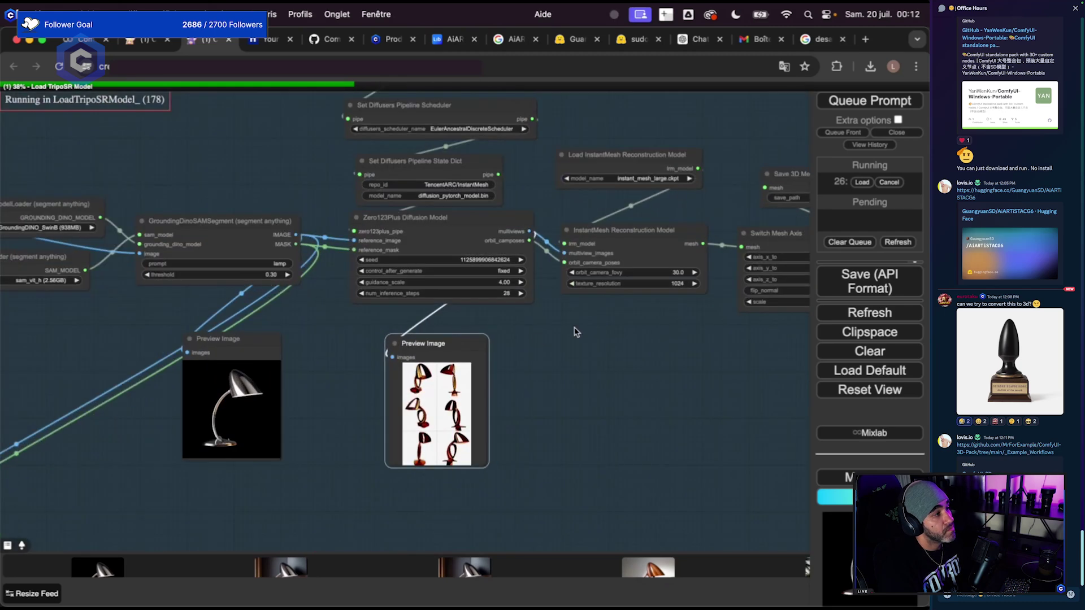
left_click_drag(576, 331, 564, 346)
left_click_drag(496, 359, 469, 392)
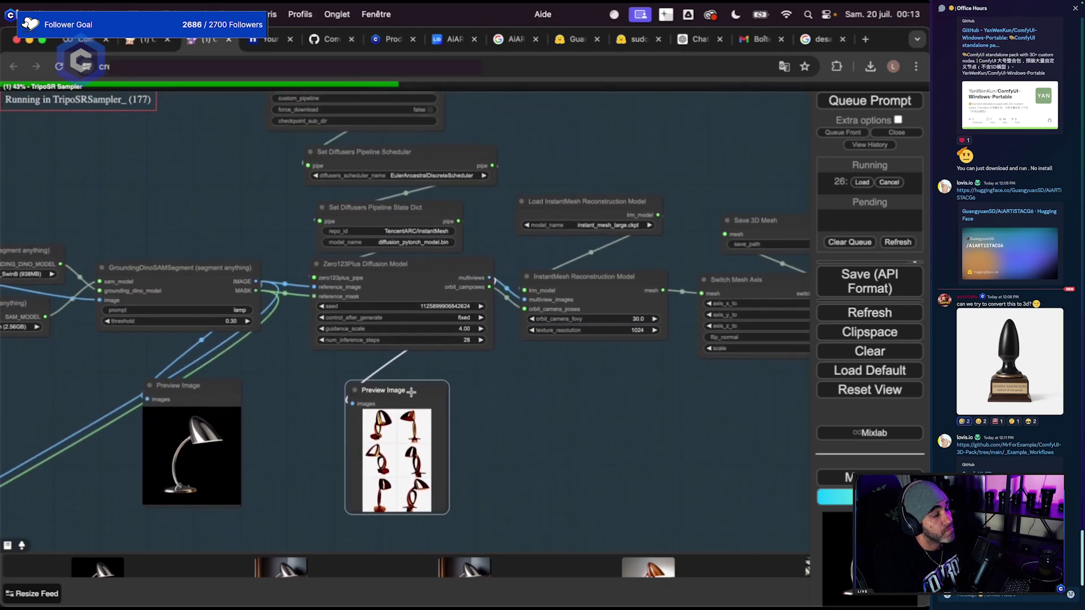
mouse_move(378, 390)
left_mouse_down()
mouse_move(439, 406)
mouse_move(398, 392)
left_mouse_up()
left_click_drag(546, 377, 499, 404)
Follow the InstantMesh Reconstruction Model through Switch Mesh Axis and Save 3D Mesh to the lamp in the Preview 3DMesh node.
scroll(594, 362, "up", 2)
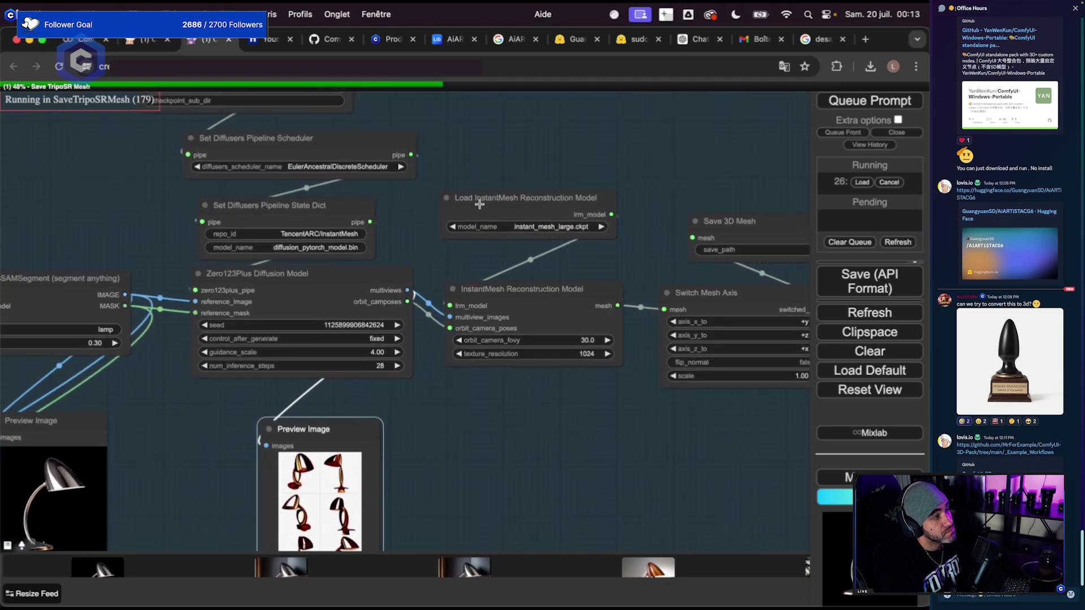
left_click_drag(580, 381, 533, 399)
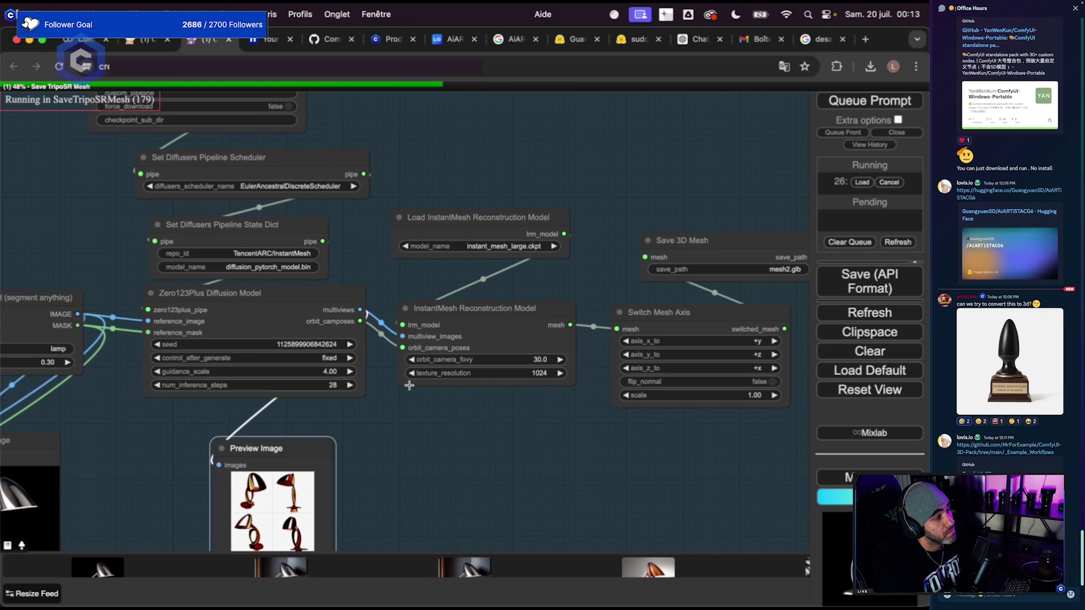
mouse_move(250, 455)
left_mouse_down()
mouse_move(282, 456)
mouse_move(252, 455)
left_mouse_up()
left_click_drag(520, 430, 357, 446)
scroll(444, 449, "right", 5)
left_click_drag(631, 403, 743, 314)
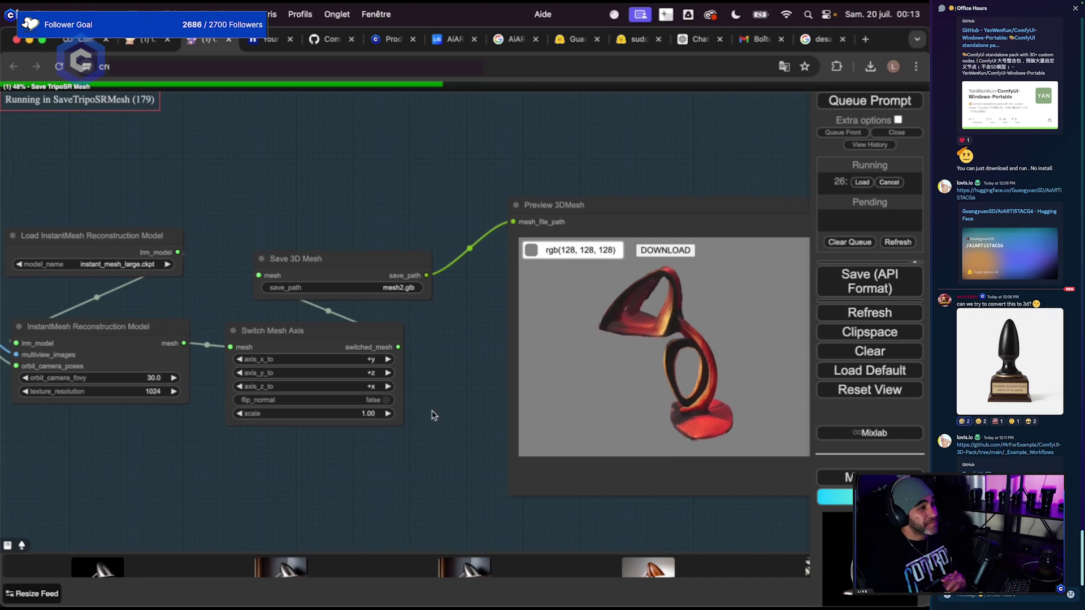
scroll(433, 414, "down", 3)
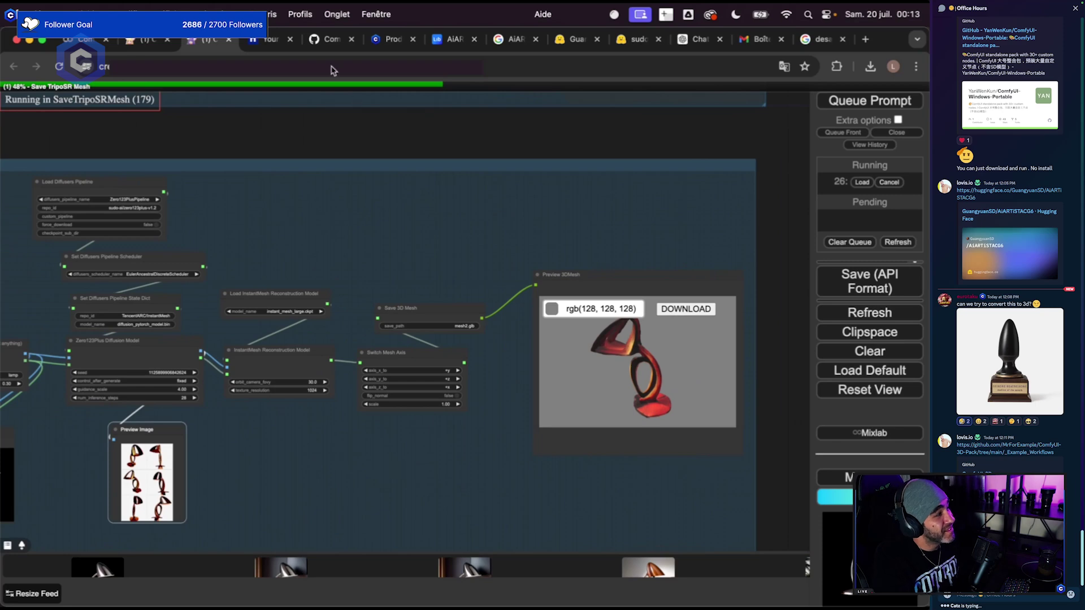
Look at the ComfyUI-3D-Pack example workflows on GitHub and return to the ComfyUI workflow.
left_click(320, 39)
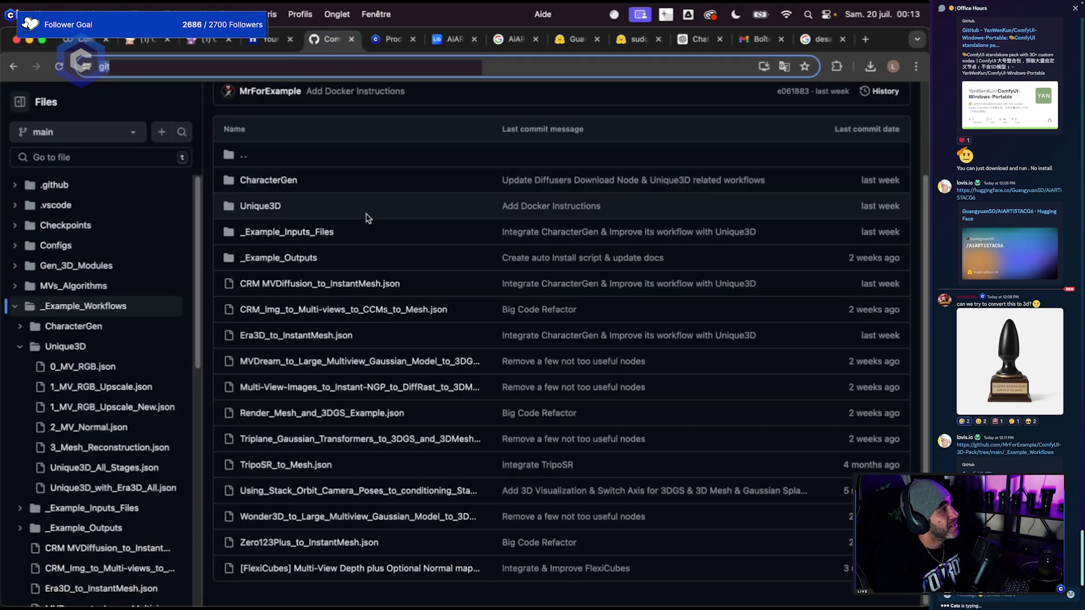
scroll(339, 218, "up", 2)
left_click(209, 39)
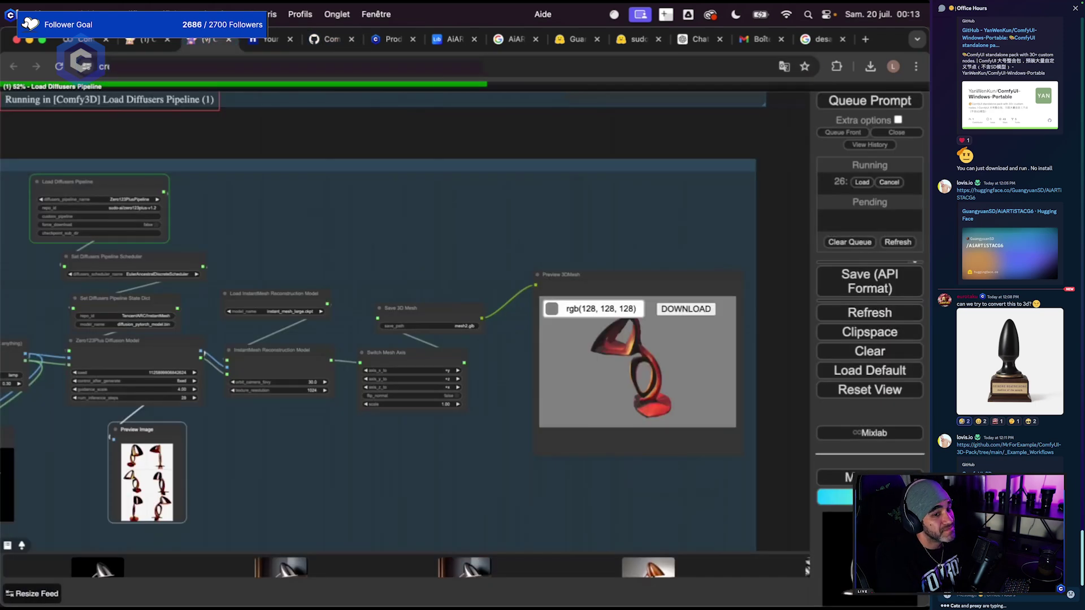
Rotate the lamp mesh in the Preview 3DMesh node and download it.
scroll(639, 420, "up", 5)
mouse_move(688, 386)
left_mouse_down()
mouse_move(752, 380)
mouse_move(678, 376)
left_mouse_up()
left_click(627, 234)
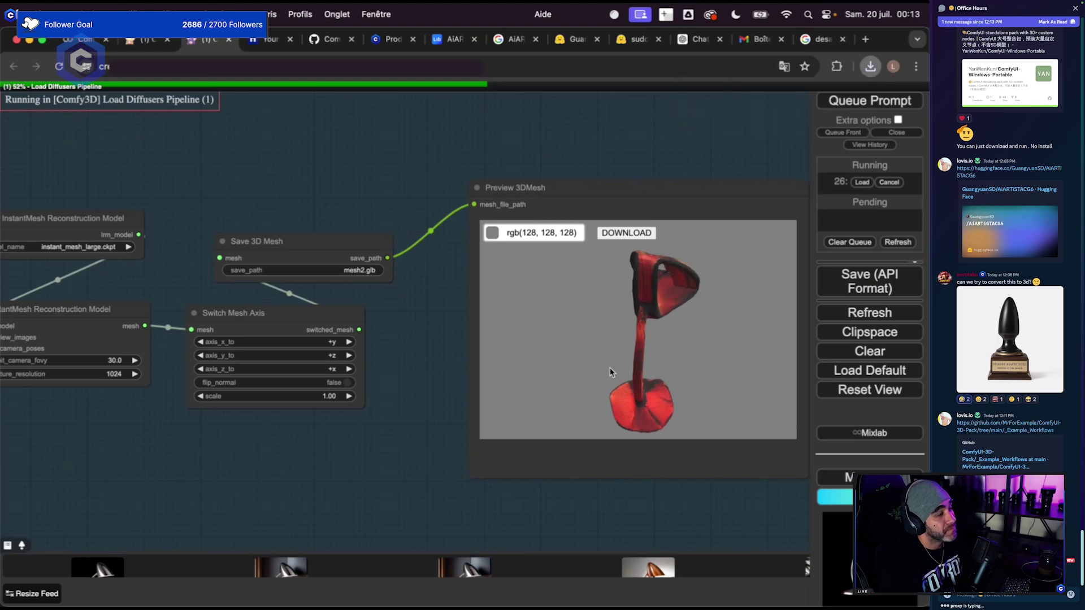
left_click_drag(612, 368, 562, 405)
Switch to the ComfyUI-Ngrok-Masterclass Colab notebook and check the run's log and the system and GPU RAM usage.
scroll(381, 434, "down", 5)
scroll(480, 422, "down", 3)
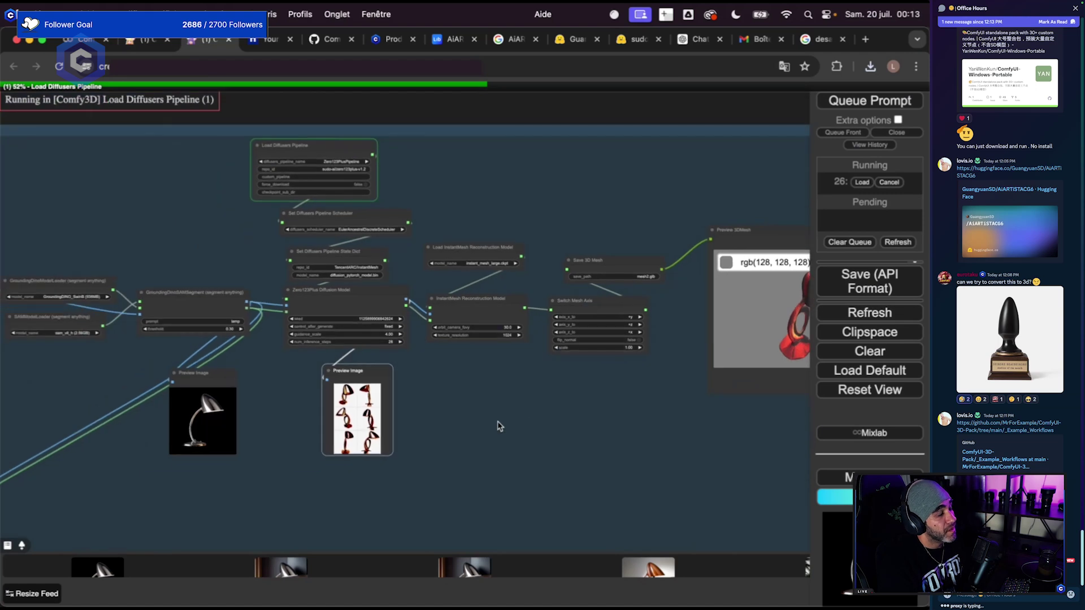
mouse_move(499, 426)
left_mouse_down()
mouse_move(562, 395)
mouse_move(500, 426)
left_mouse_up()
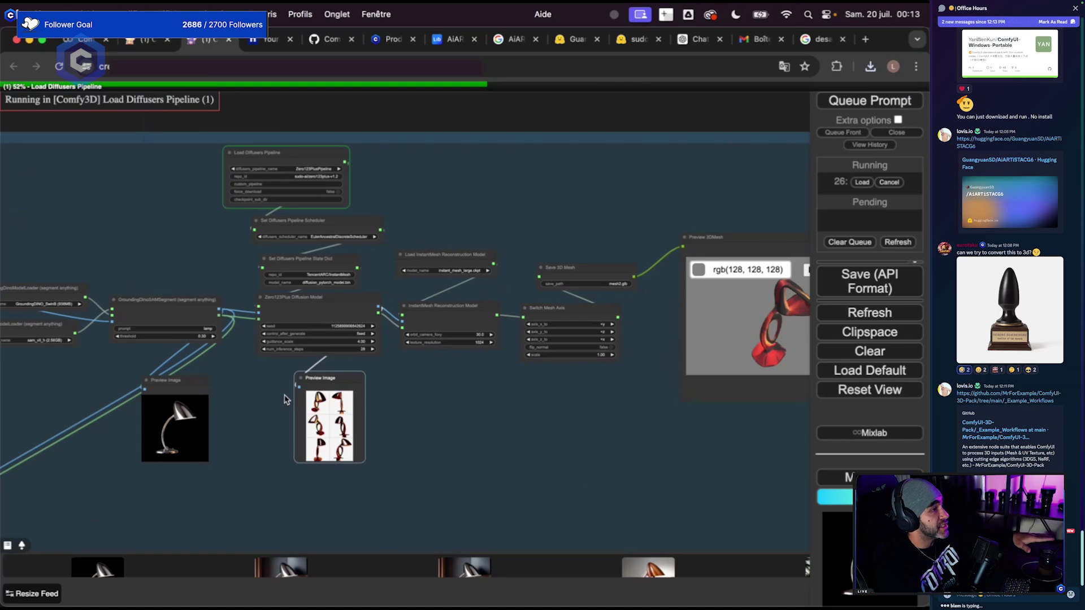
left_click(82, 44)
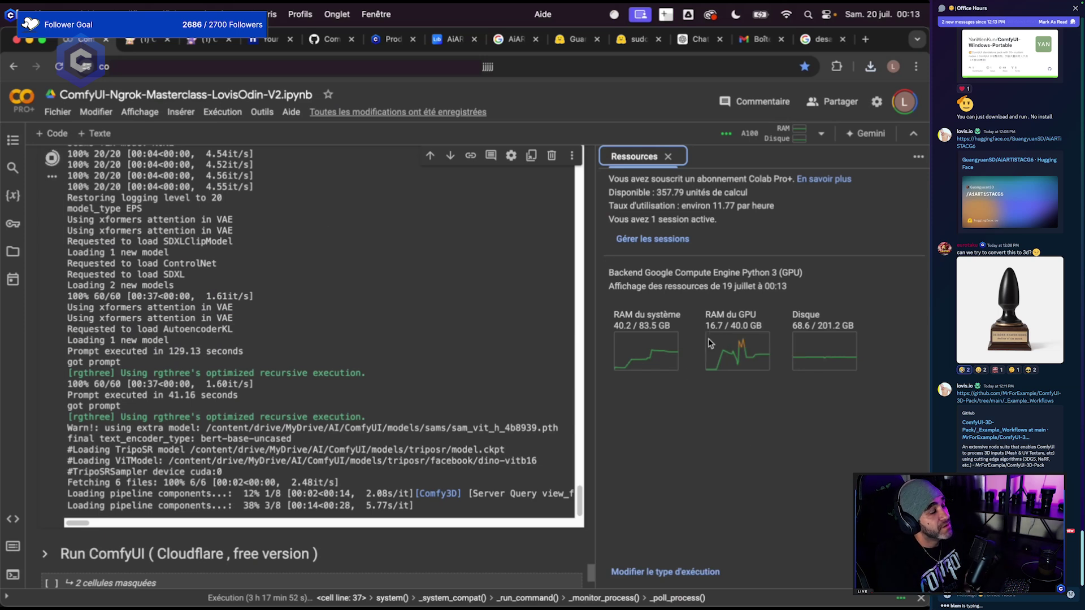
left_click_drag(710, 328, 714, 329)
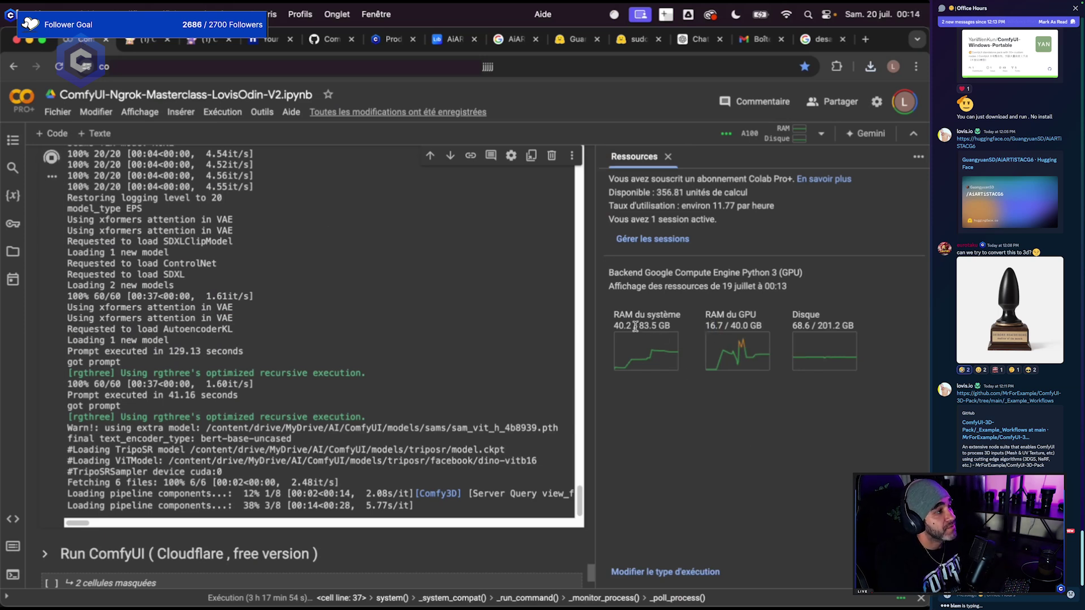
Highlight the used system RAM figure in the Colab notebook, and return to the TripoSR nodes in the ComfyUI workflow.
left_click_drag(636, 327, 615, 327)
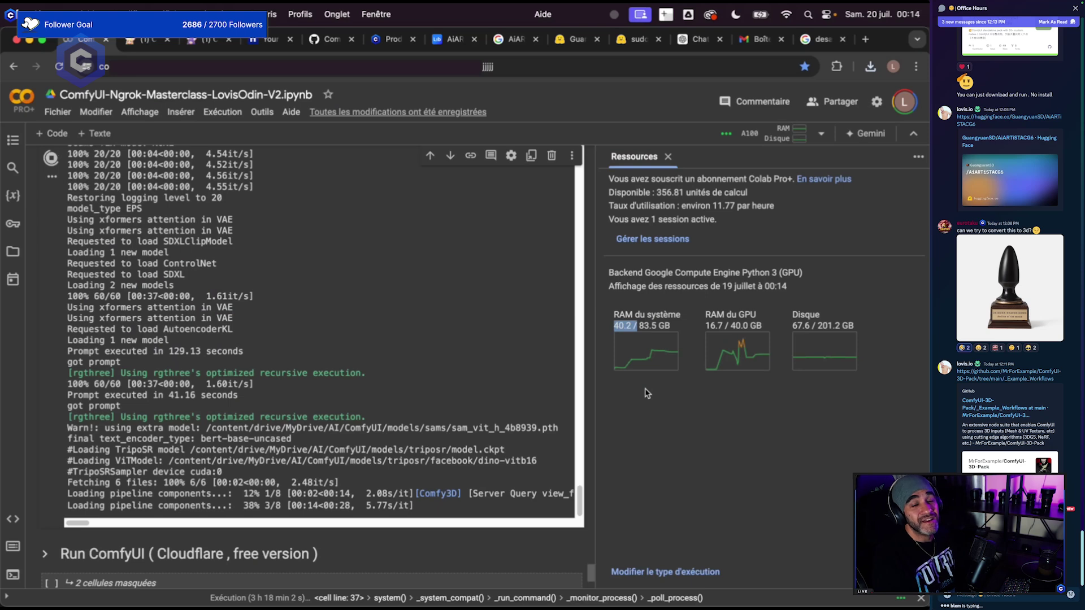
left_click(201, 41)
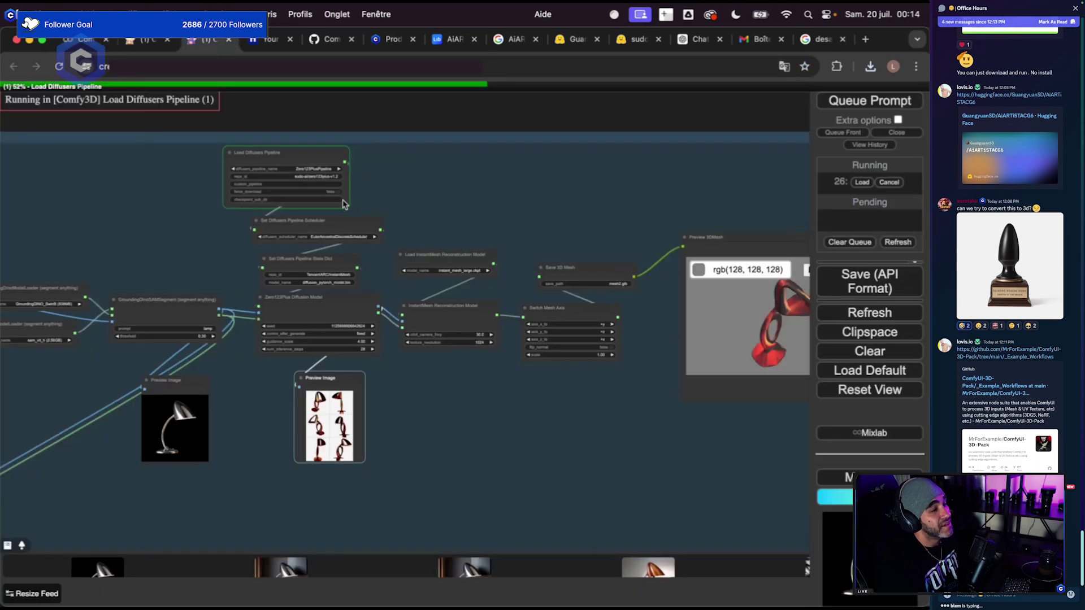
scroll(602, 418, "down", 3)
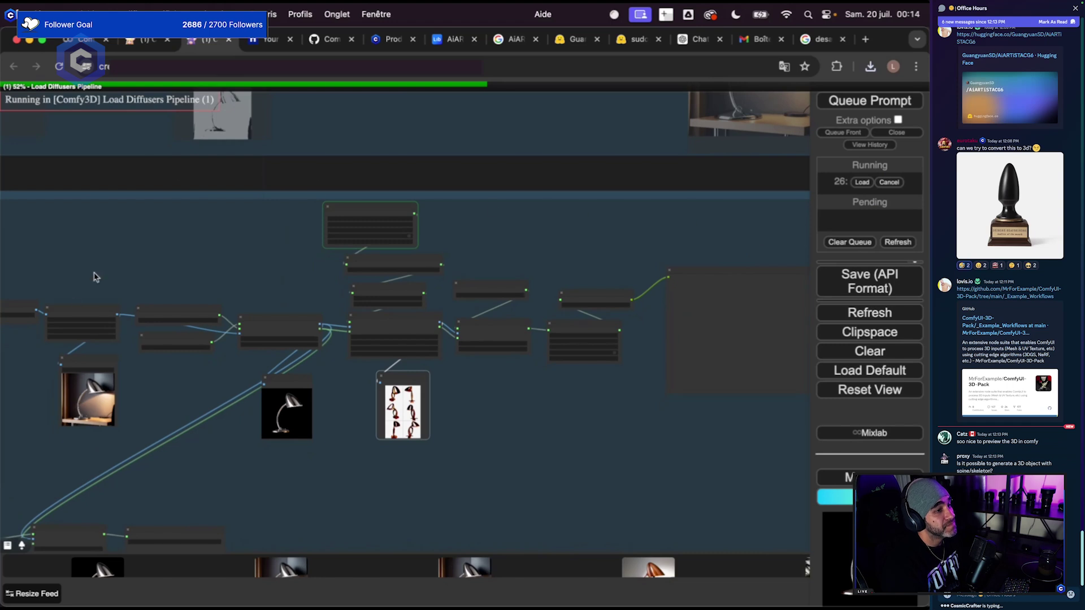
left_click_drag(645, 465, 739, 382)
left_click_drag(438, 458, 588, 395)
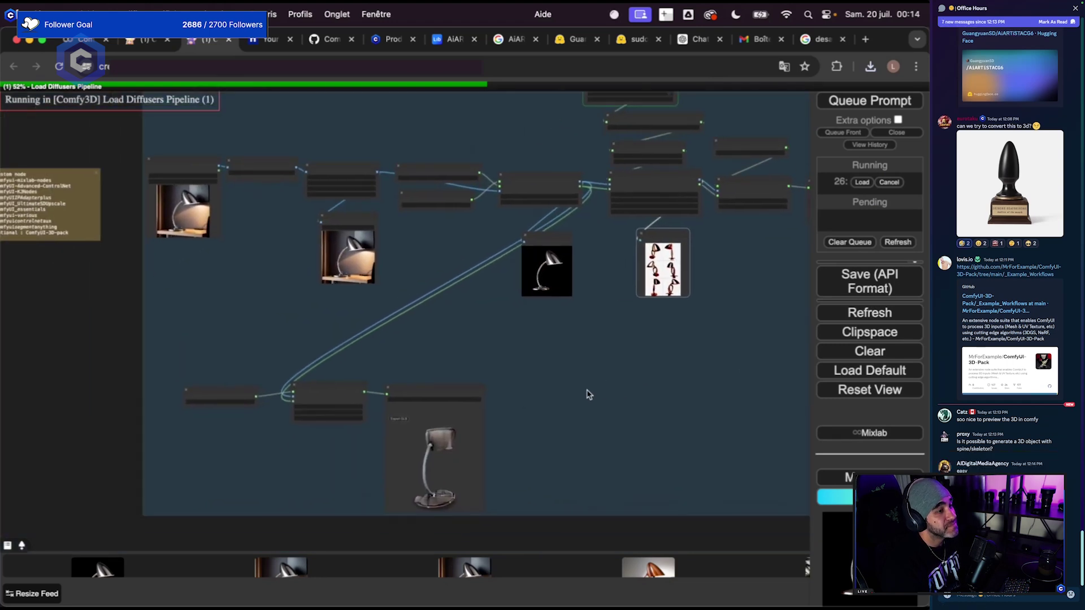
scroll(266, 464, "up", 5)
Rotate the lamp in the Save TripoSR Mesh node and reposition the TripoSR Sampler node between its neighbouring nodes.
left_click_drag(392, 317, 344, 346)
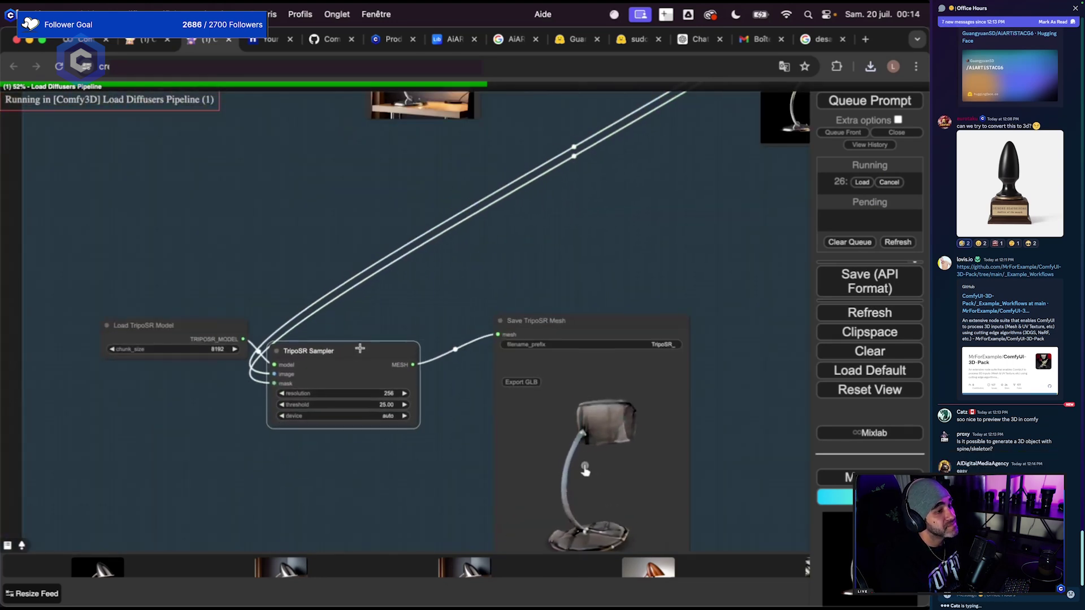
left_click_drag(598, 470, 523, 448)
left_click_drag(189, 477, 322, 456)
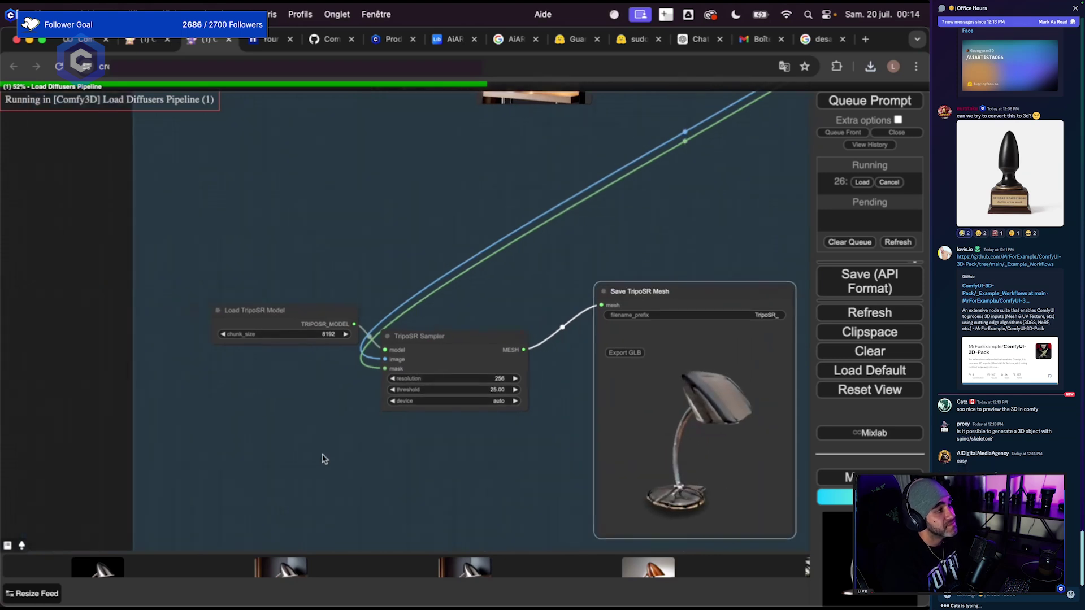
scroll(415, 442, "down", 3)
scroll(428, 450, "up", 3)
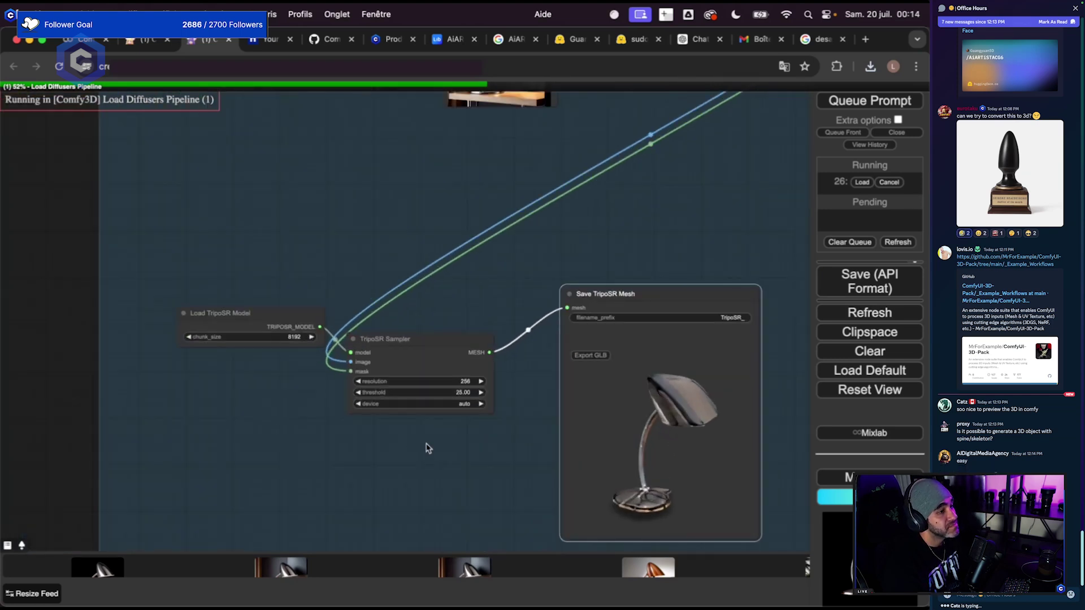
left_click_drag(399, 356, 423, 336)
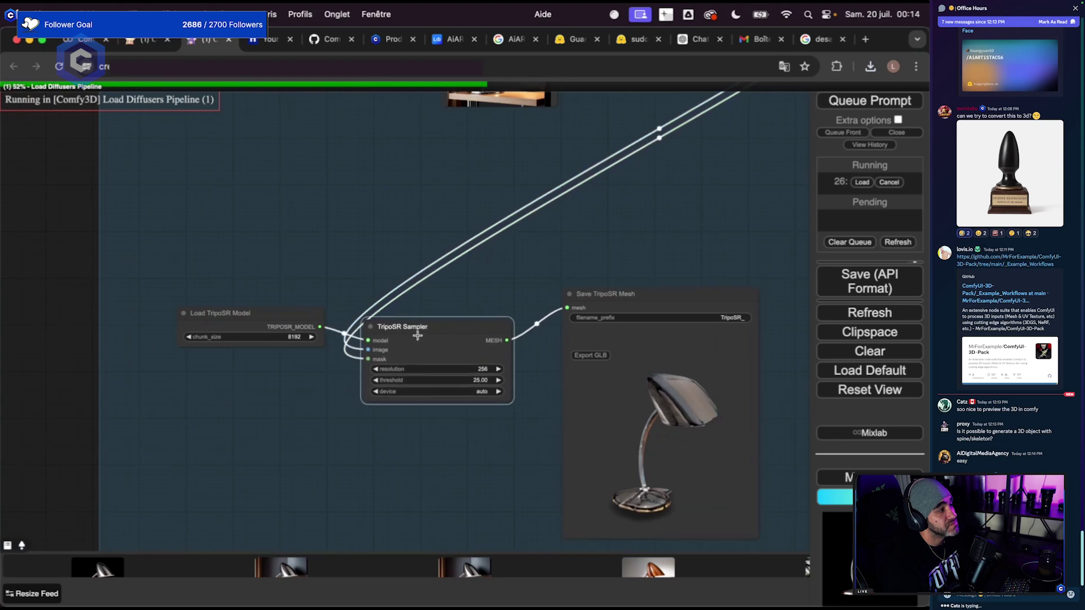
left_click_drag(495, 242, 496, 246)
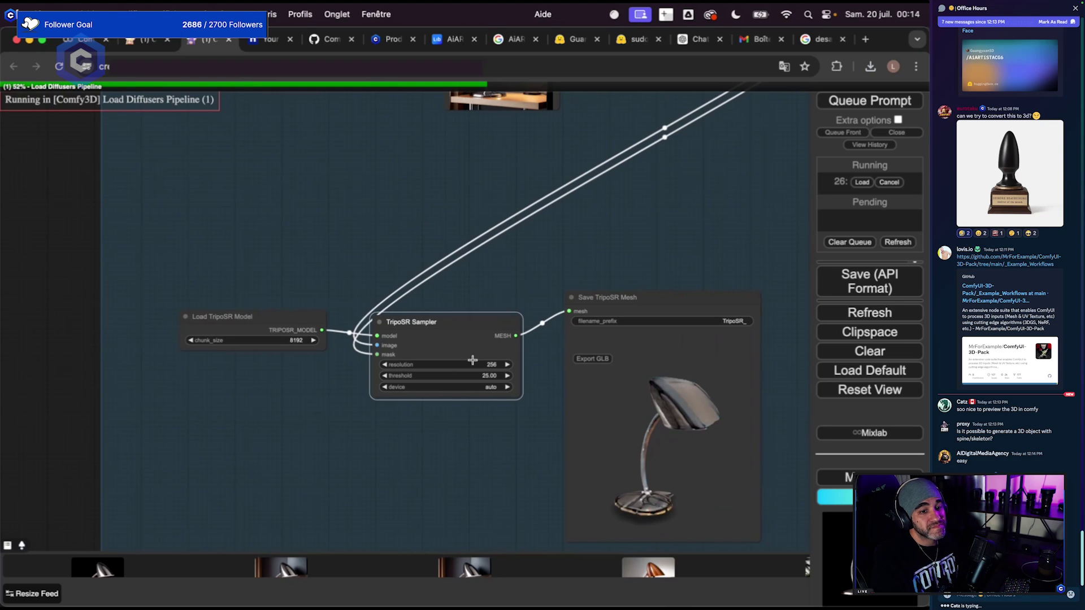
left_click_drag(11, 357, 52, 361)
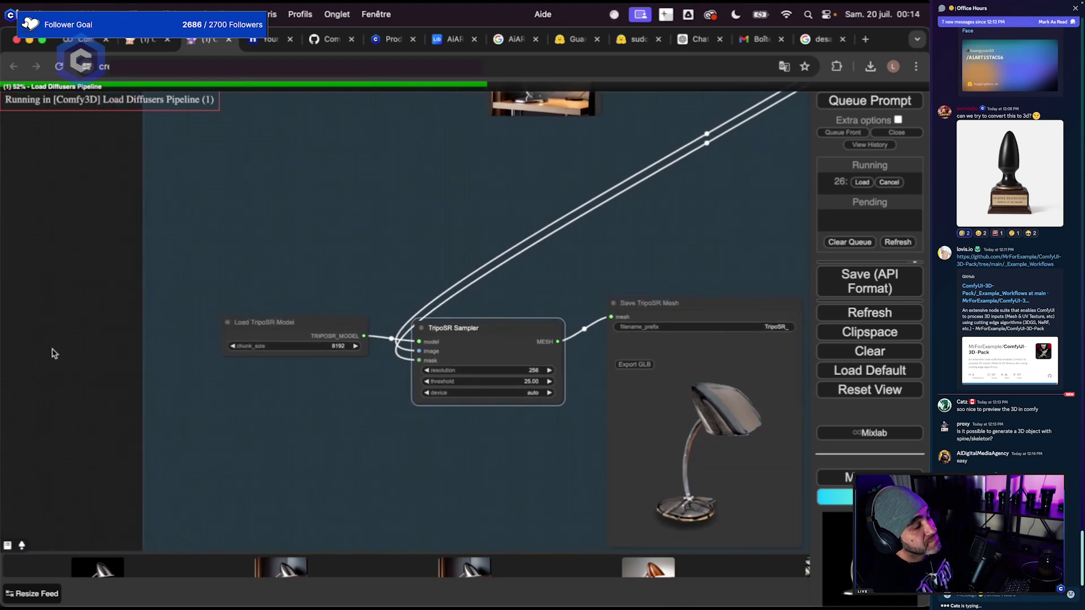
Switch to GitHub, look up "mixlab" from the address history and open the comfyui-mixlab-nodes repository's main page.
double_click(57, 337)
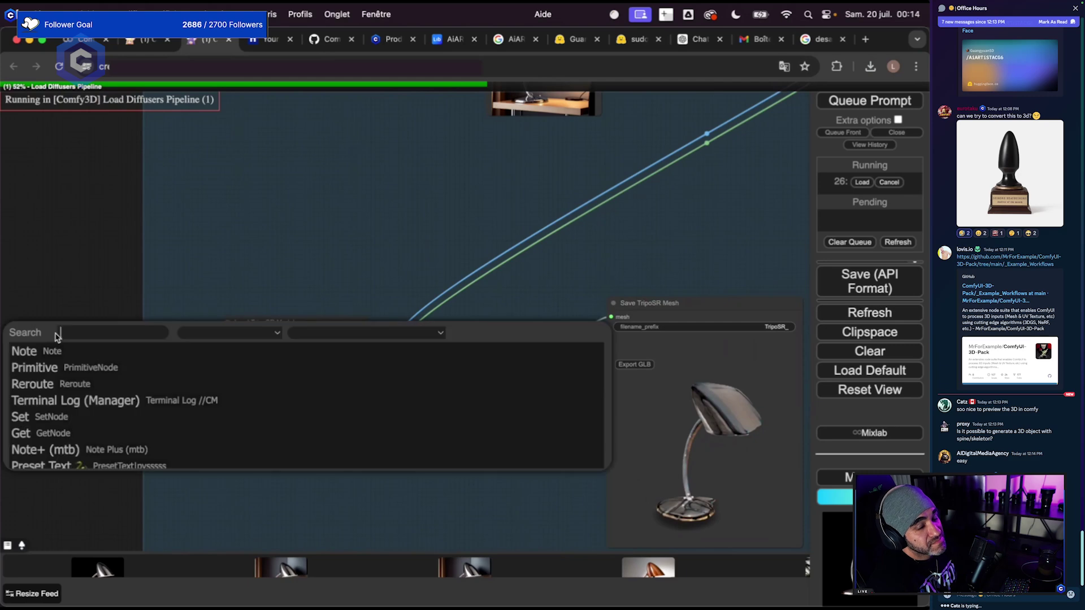
left_click(356, 37)
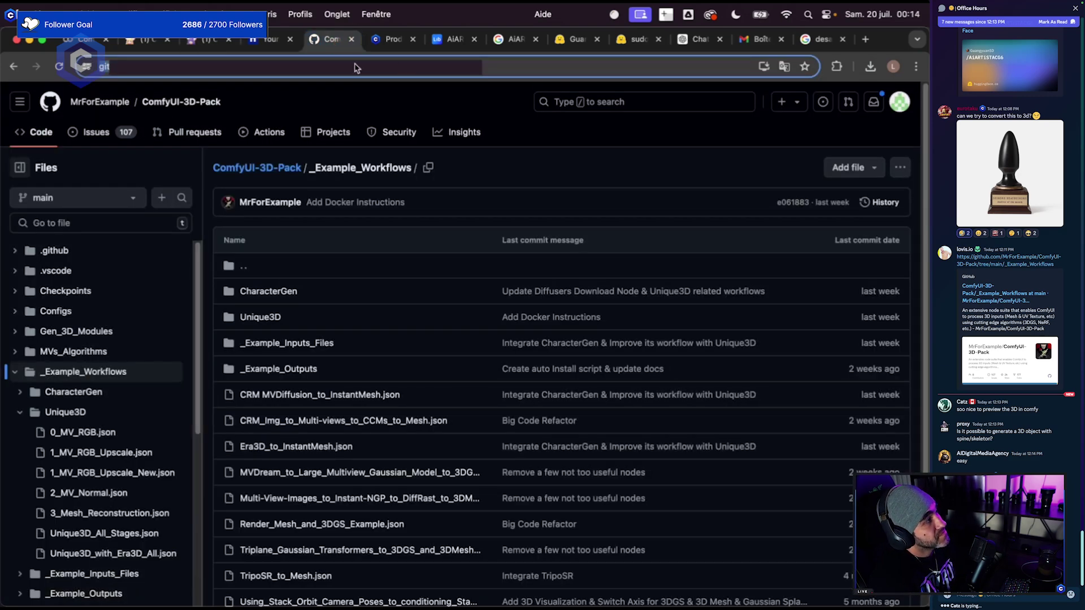
left_click(542, 68)
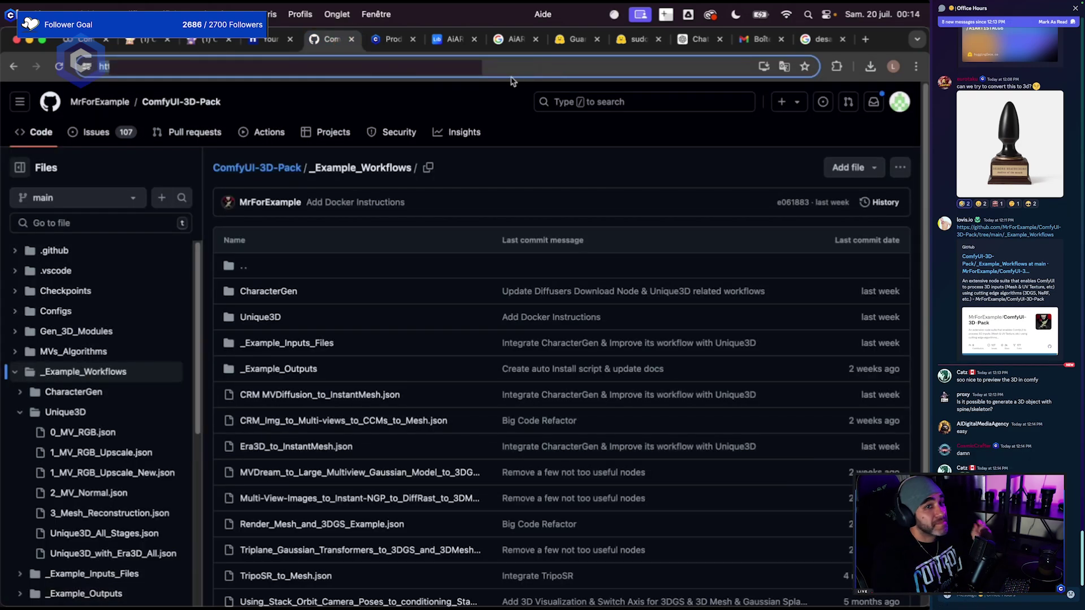
type("mixlab")
key("Return")
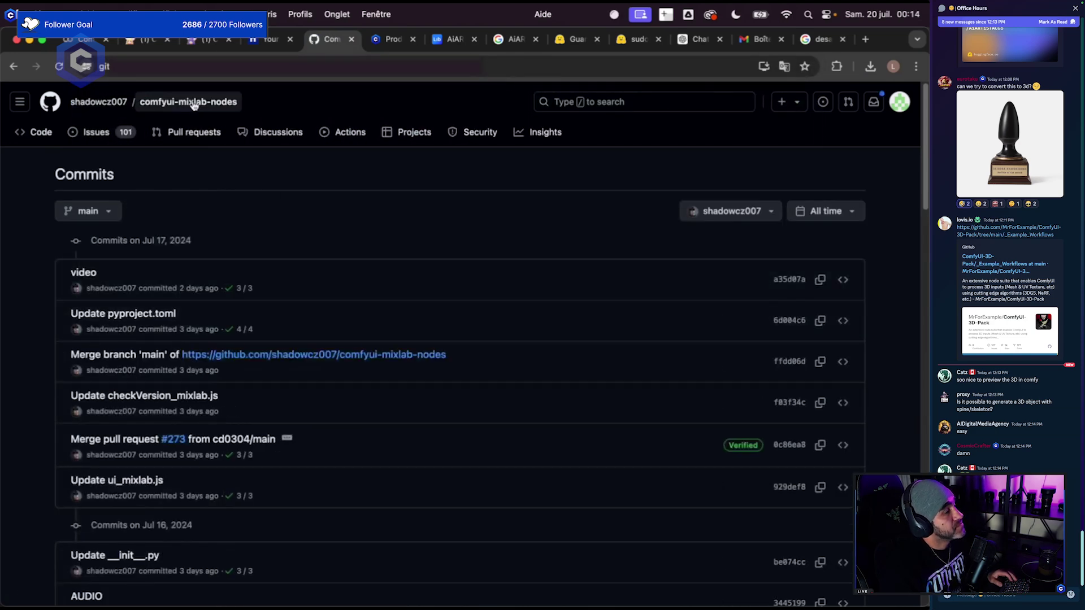
left_click(189, 102)
Look through the comfyui-mixlab-nodes README as far as its Workflow-to-APP section.
scroll(554, 432, "down", 15)
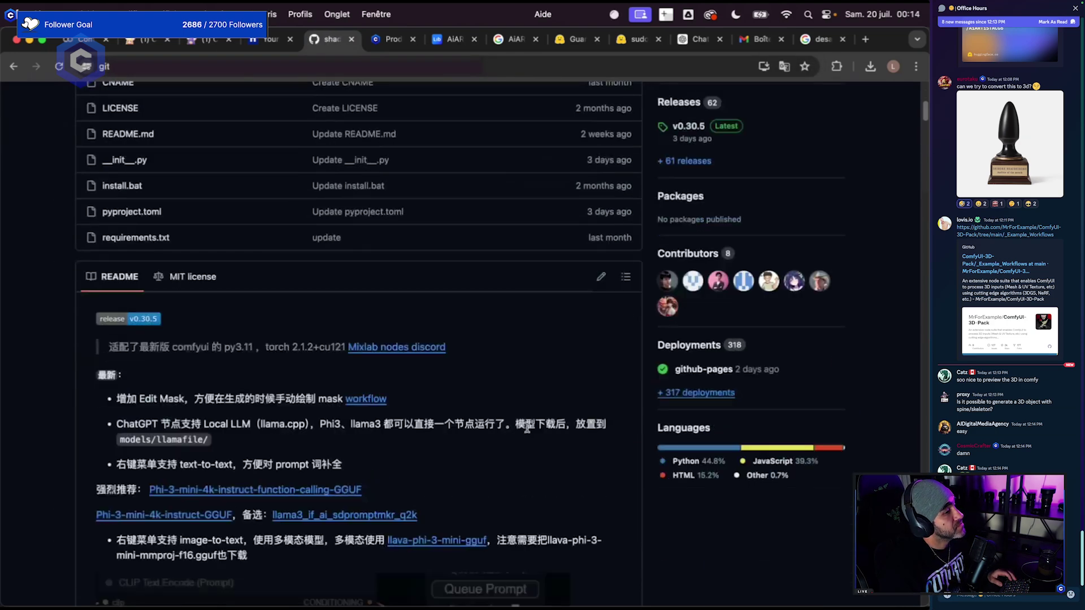
scroll(535, 433, "down", 8)
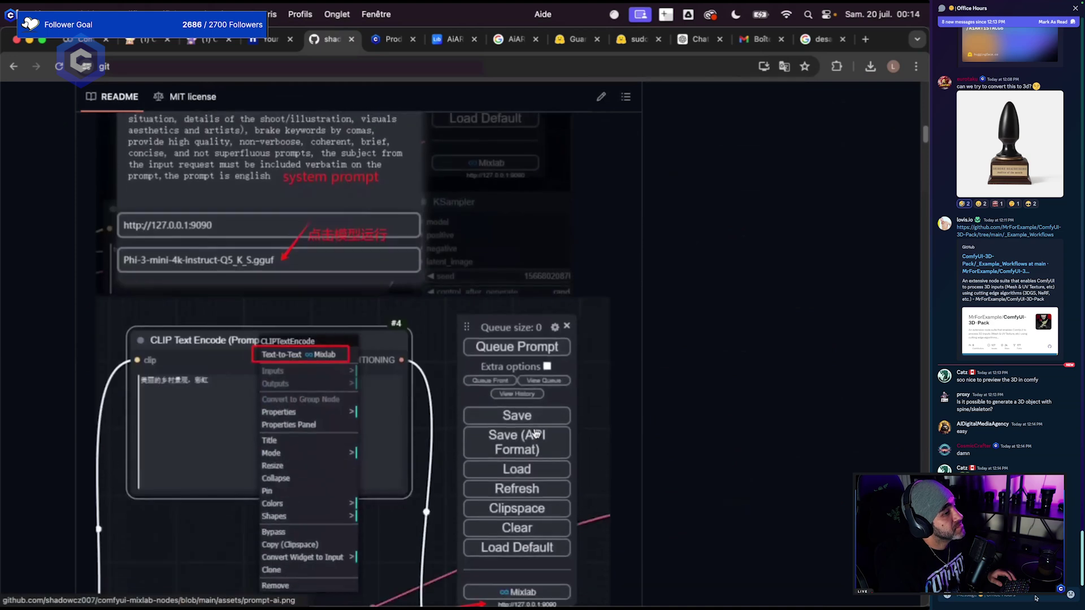
scroll(535, 433, "down", 4)
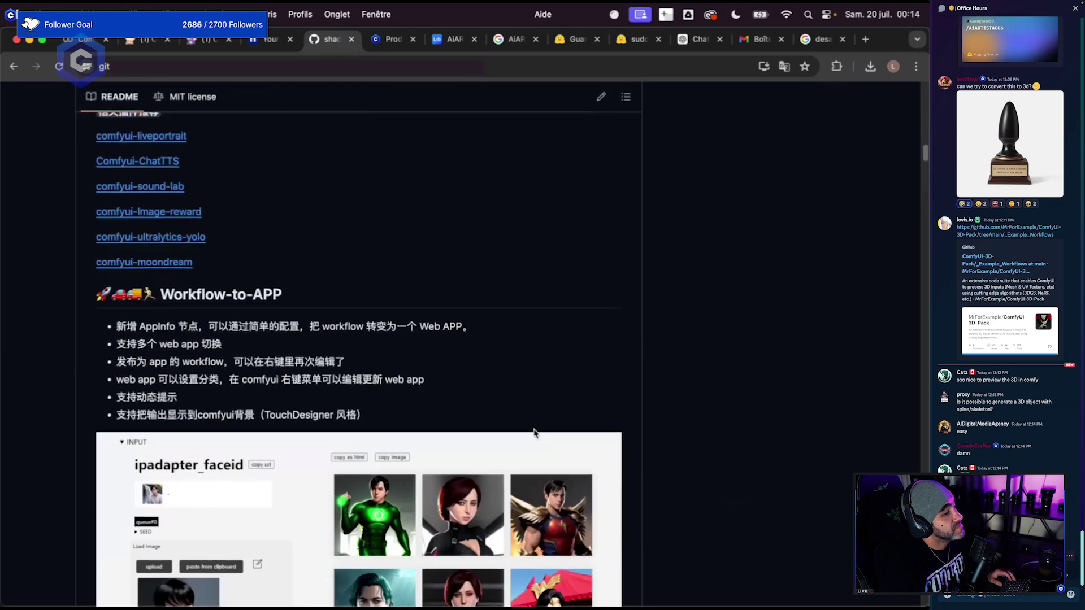
Share the comfyui-mixlab-nodes repository link in the Office Hours chat on Discord and return to the browser.
scroll(534, 433, "up", 20)
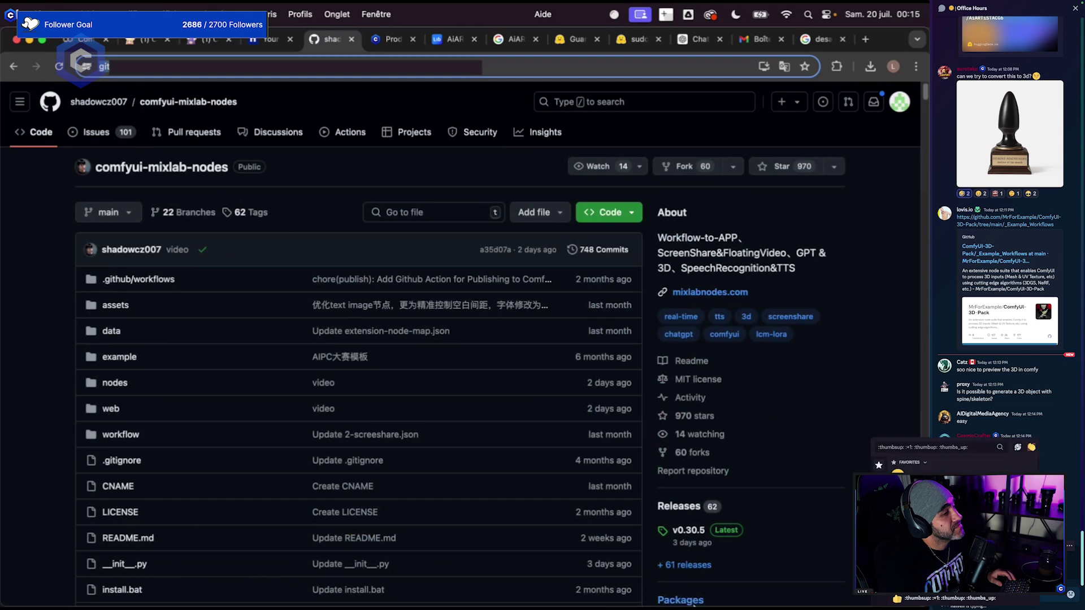
left_click(659, 586)
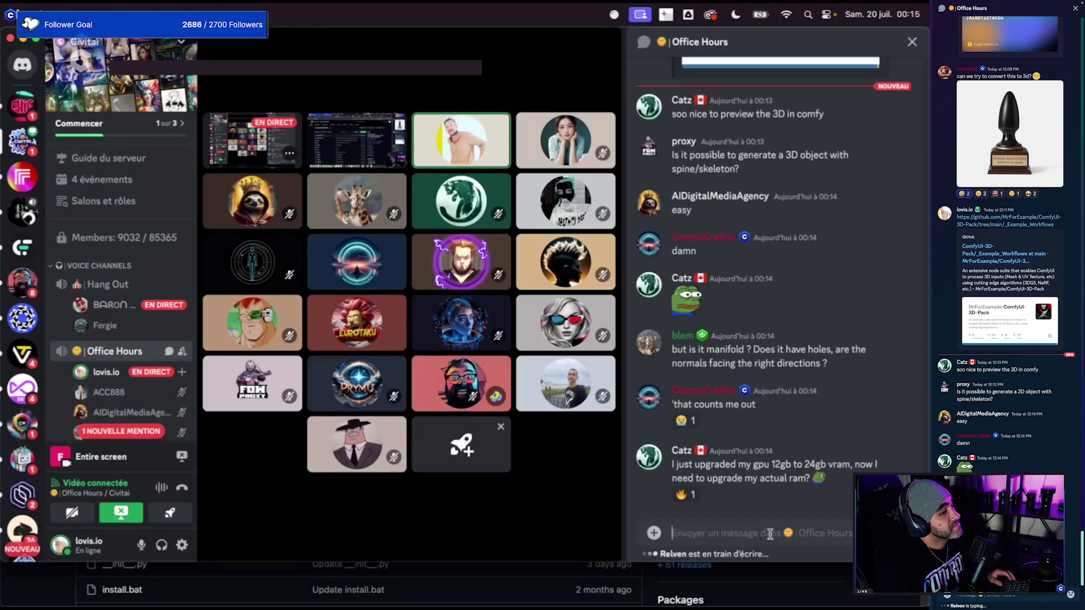
left_click(535, 590)
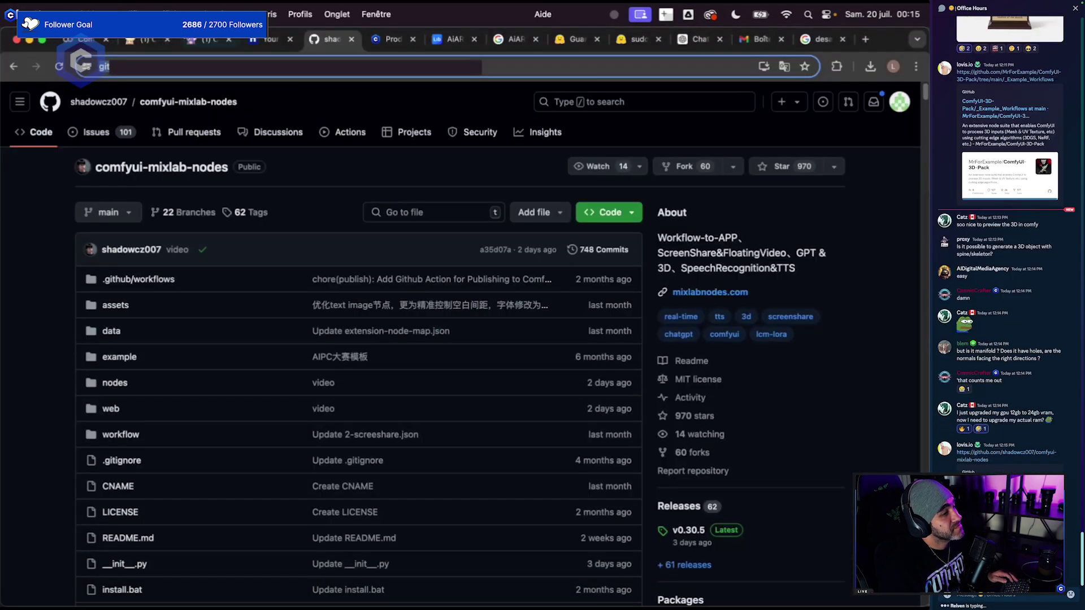
Return to the ComfyUI workflow and slightly reposition the TripoSR Sampler and Load TripoSR Model nodes.
left_click(206, 39)
scroll(462, 409, "up", 5)
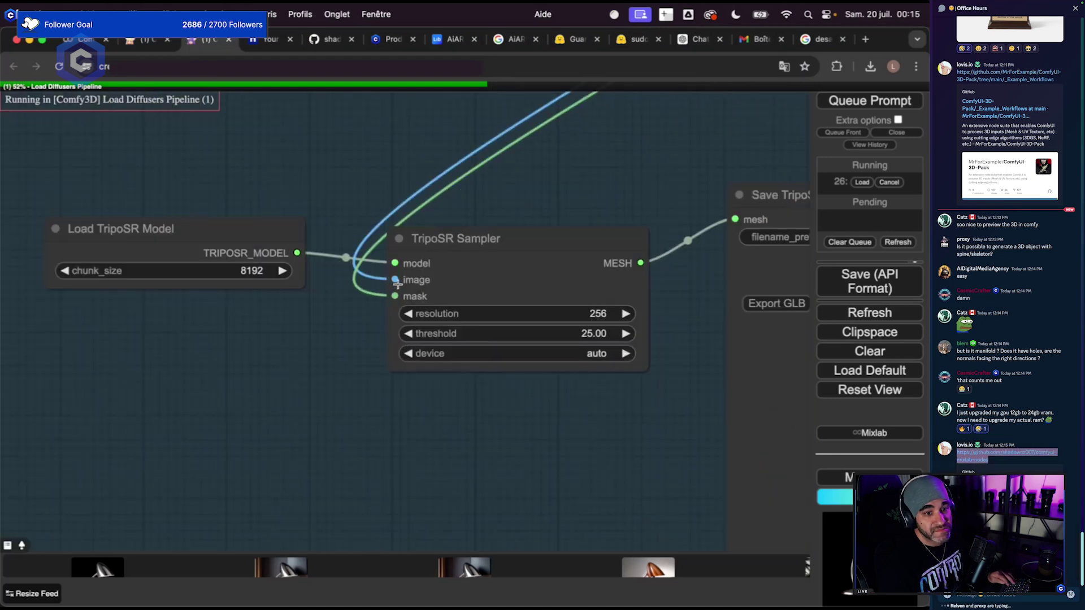
left_click_drag(480, 256, 438, 211)
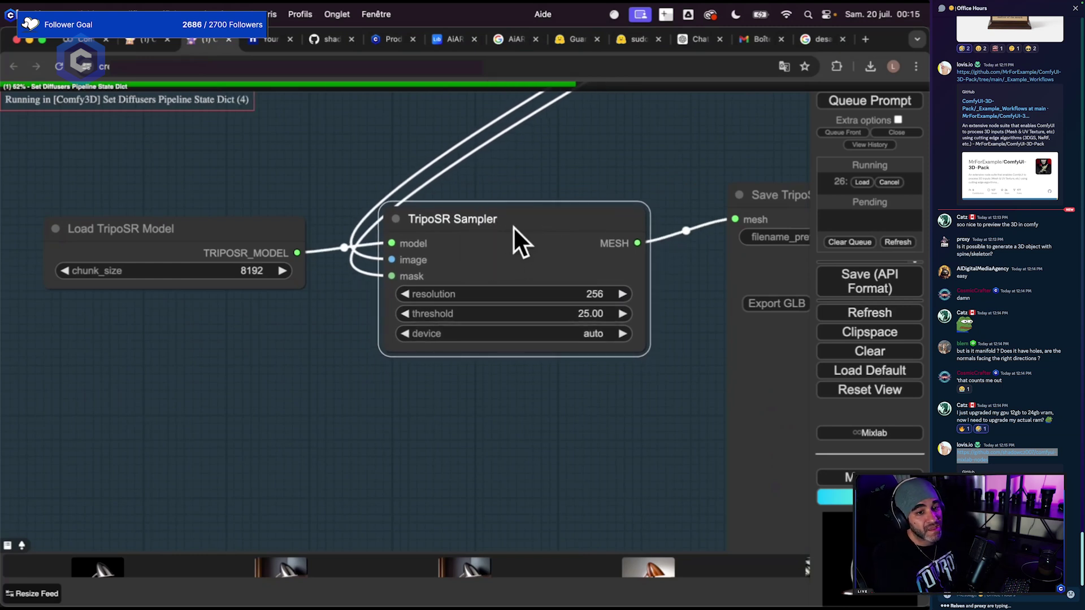
left_click_drag(243, 236, 218, 254)
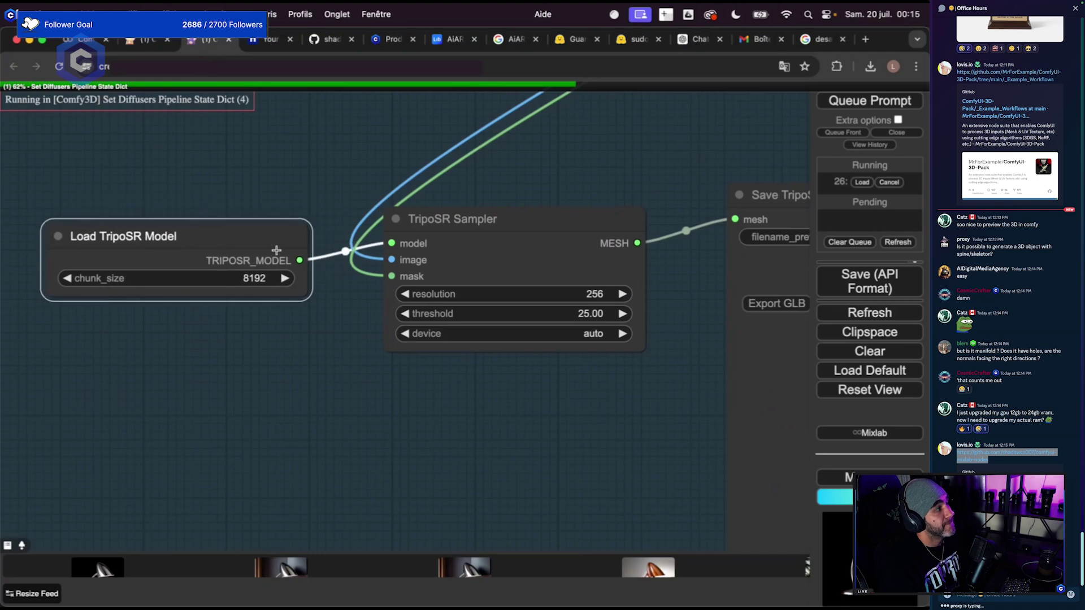
Rotate the lamp mesh in the Save TripoSR Mesh node to inspect it from another side.
scroll(454, 333, "down", 2)
left_click_drag(477, 427, 320, 382)
scroll(320, 382, "down", 1)
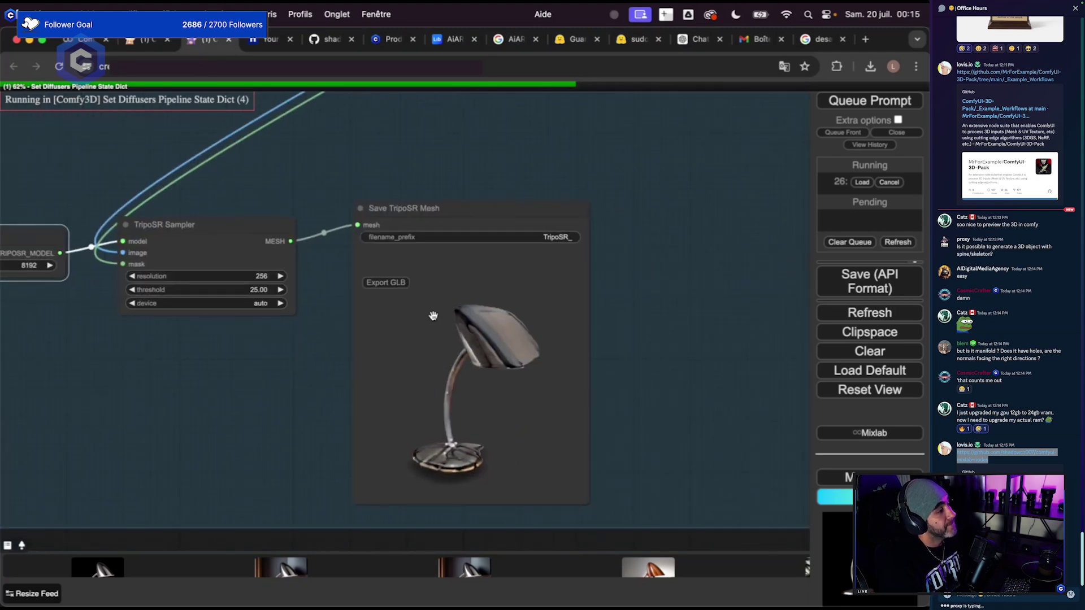
mouse_move(498, 396)
left_mouse_down()
mouse_move(403, 399)
mouse_move(499, 392)
left_mouse_up()
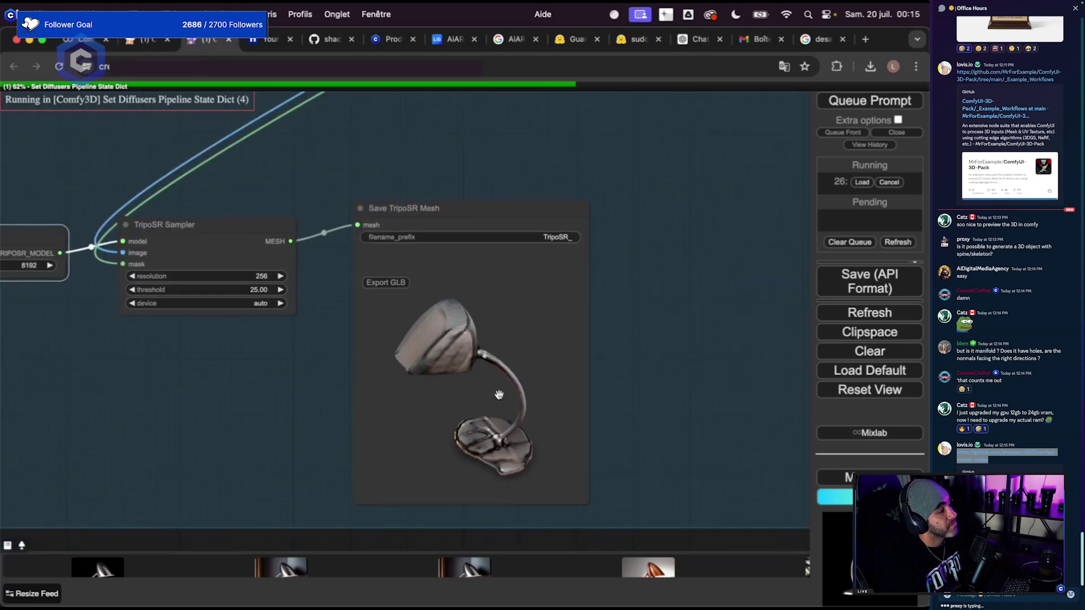
Examine the image preparation nodes and the InstantMesh branch through to the Preview 3DMesh node, comparing them with the TripoSR branch.
scroll(609, 402, "down", 3)
scroll(708, 424, "down", 3)
scroll(743, 320, "up", 5)
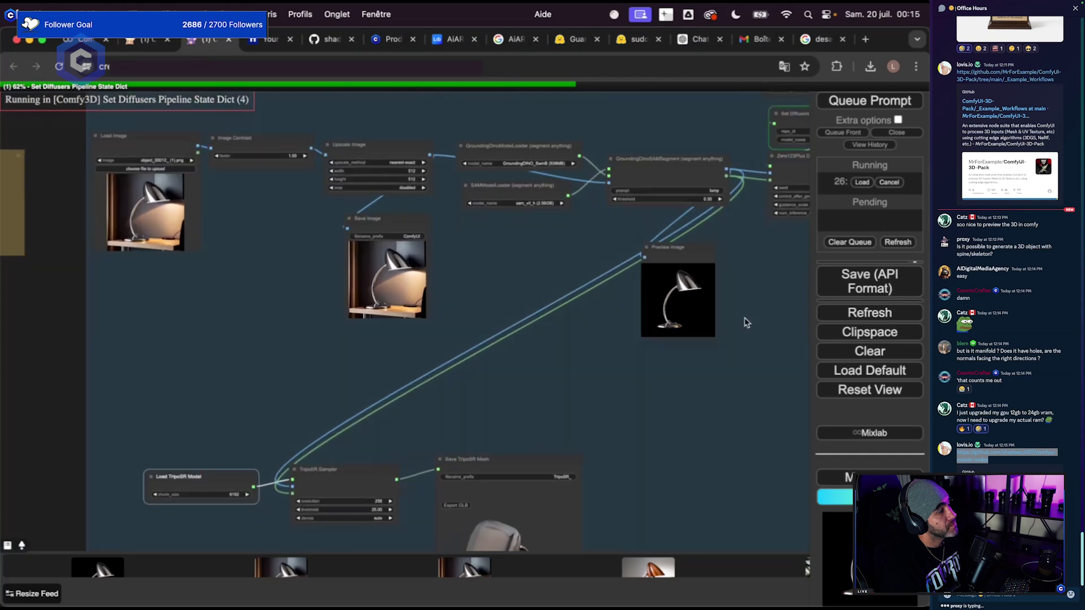
left_click_drag(614, 532, 663, 146)
left_click_drag(407, 357, 369, 378)
scroll(581, 388, "down", 5)
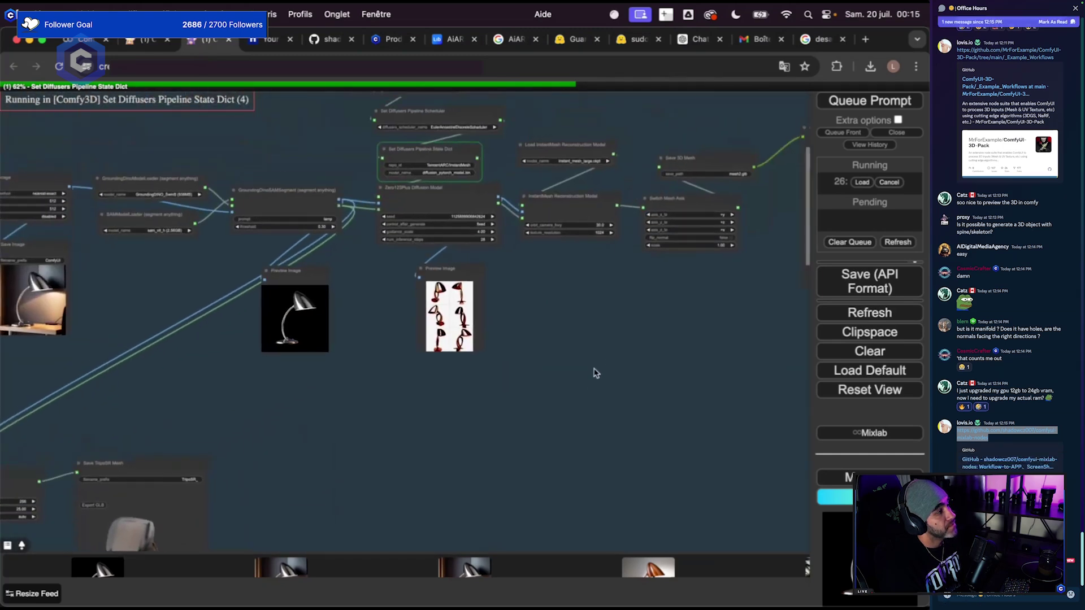
scroll(436, 136, "up", 2)
scroll(530, 391, "right", 5)
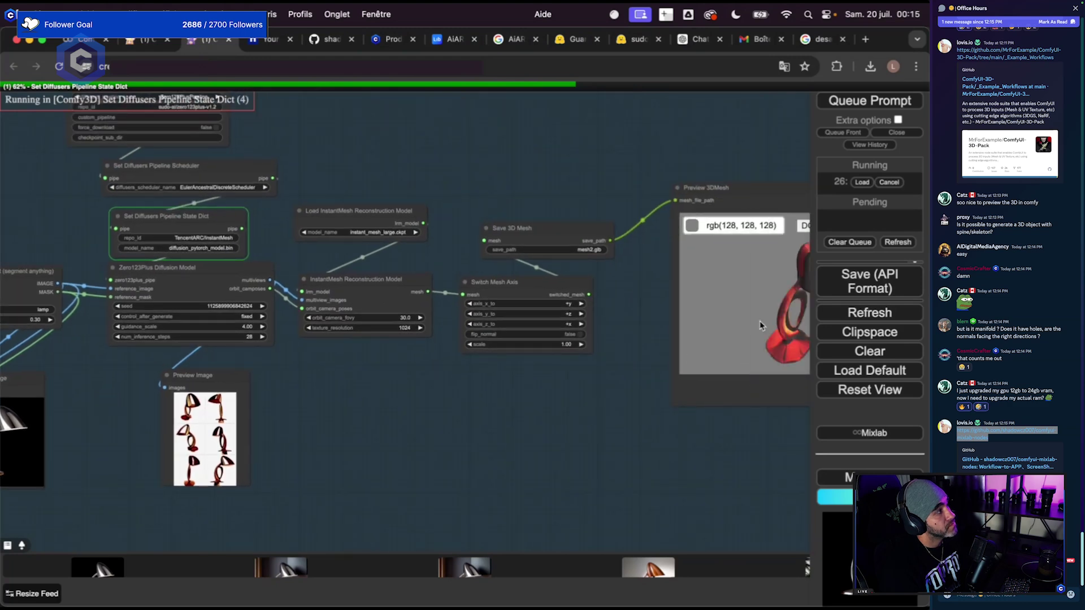
scroll(417, 443, "down", 5)
scroll(438, 494, "up", 5)
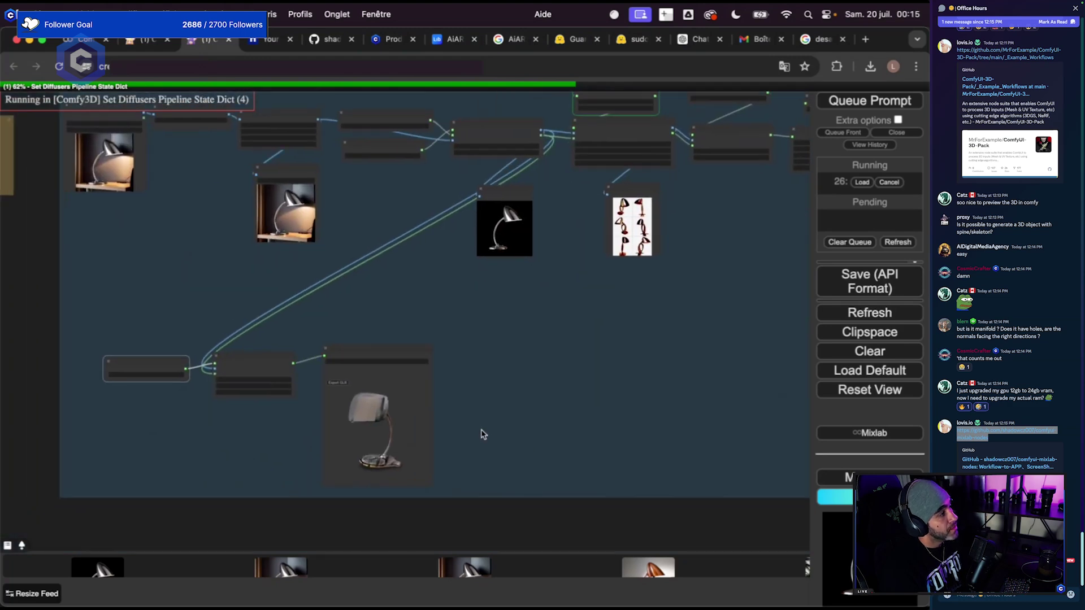
Turn the TripoSR lamp mesh to another angle and examine it in the Save TripoSR Mesh node.
scroll(482, 418, "up", 4)
left_click_drag(435, 415, 420, 369)
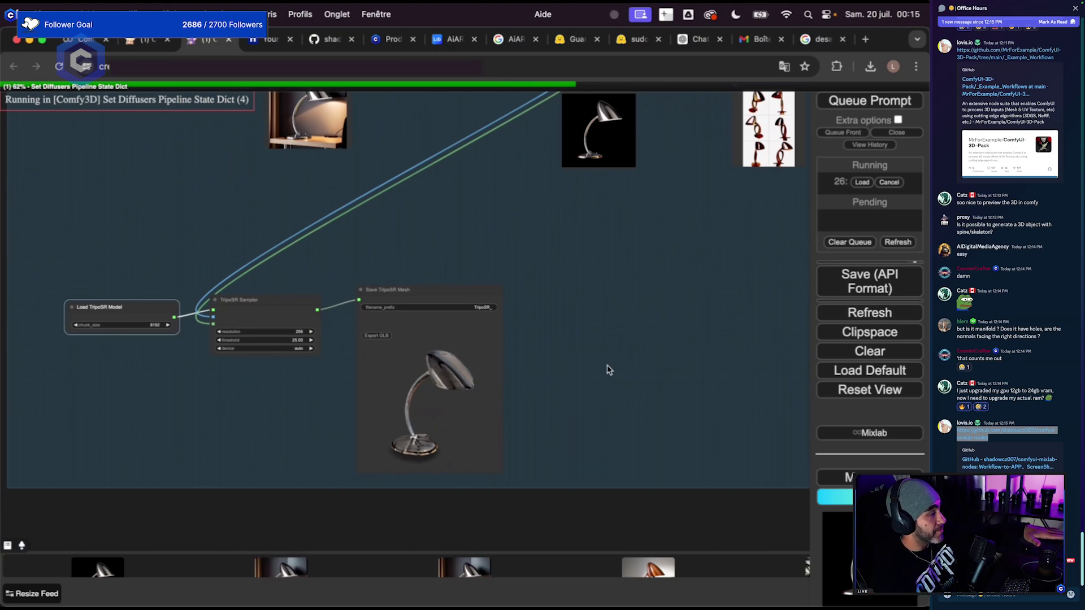
scroll(608, 368, "down", 3)
scroll(562, 378, "up", 5)
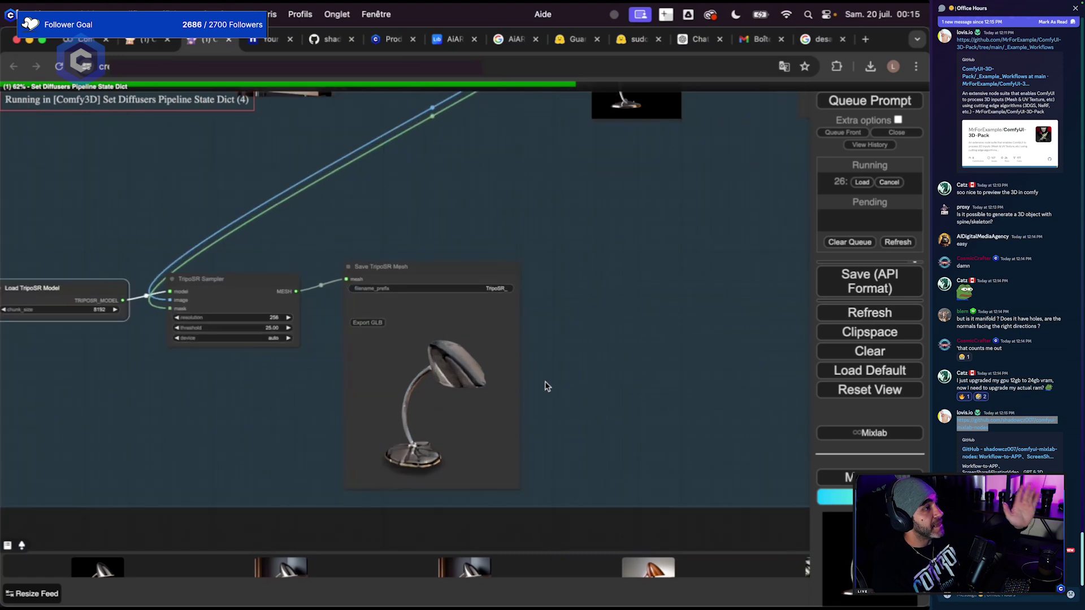
scroll(599, 379, "down", 4)
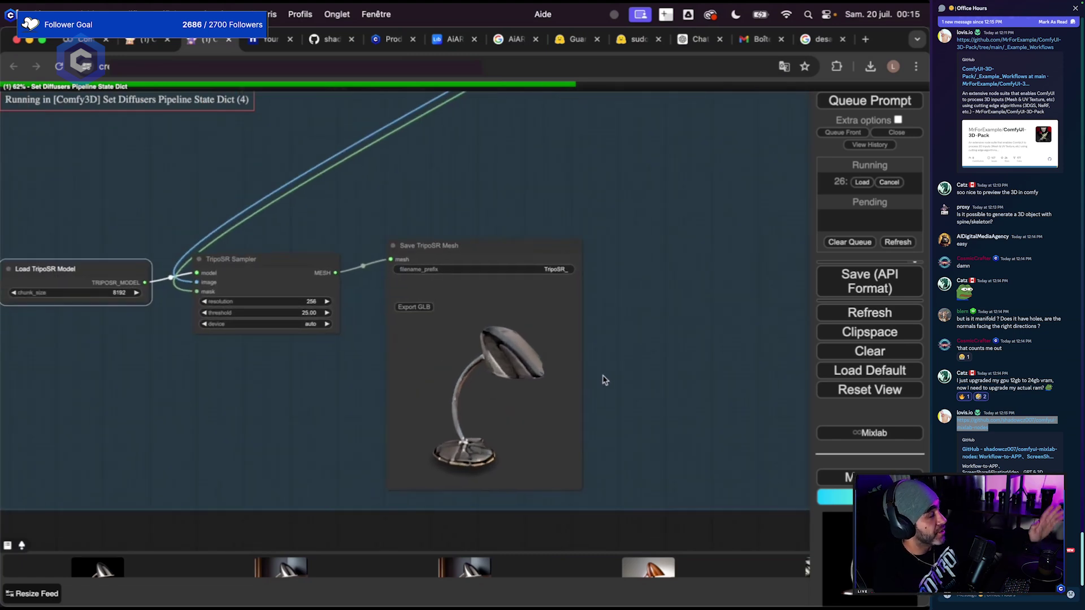
Show the custom node list in the note beside the Load Image node.
scroll(601, 370, "up", 3)
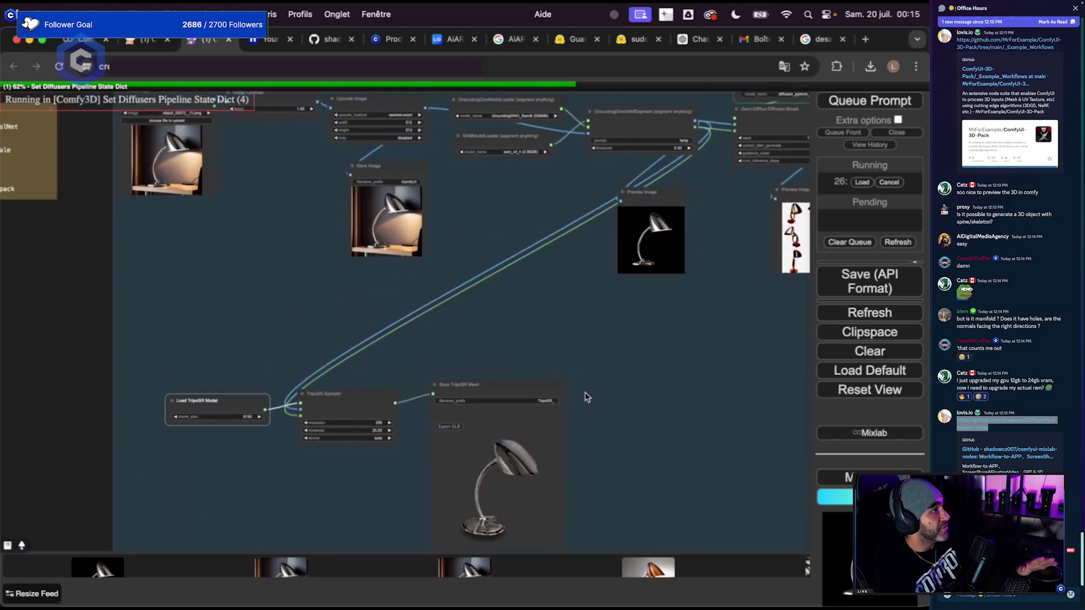
scroll(612, 407, "left", 5)
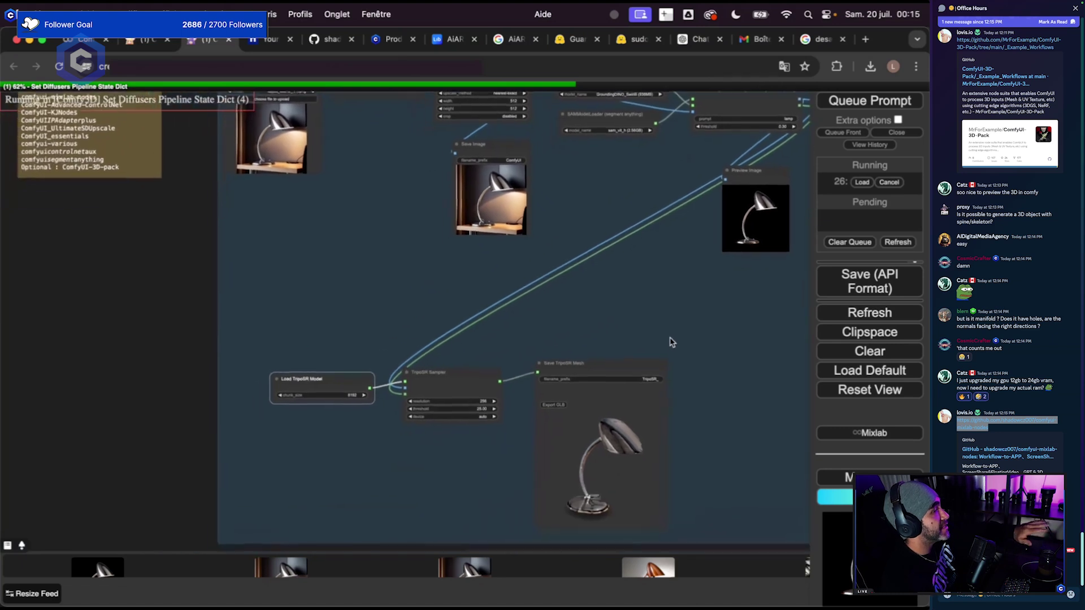
left_click_drag(110, 353, 315, 393)
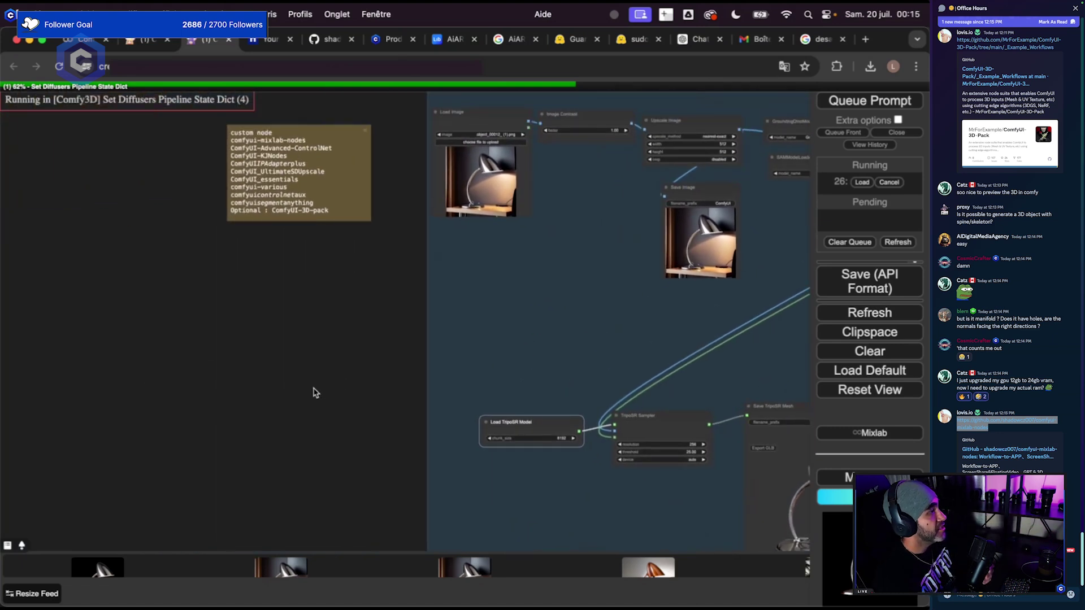
Duplicate the Load Image node with the lamp photo into the empty canvas area outside the existing groups.
scroll(366, 354, "left", 1)
left_click_drag(490, 111, 436, 124)
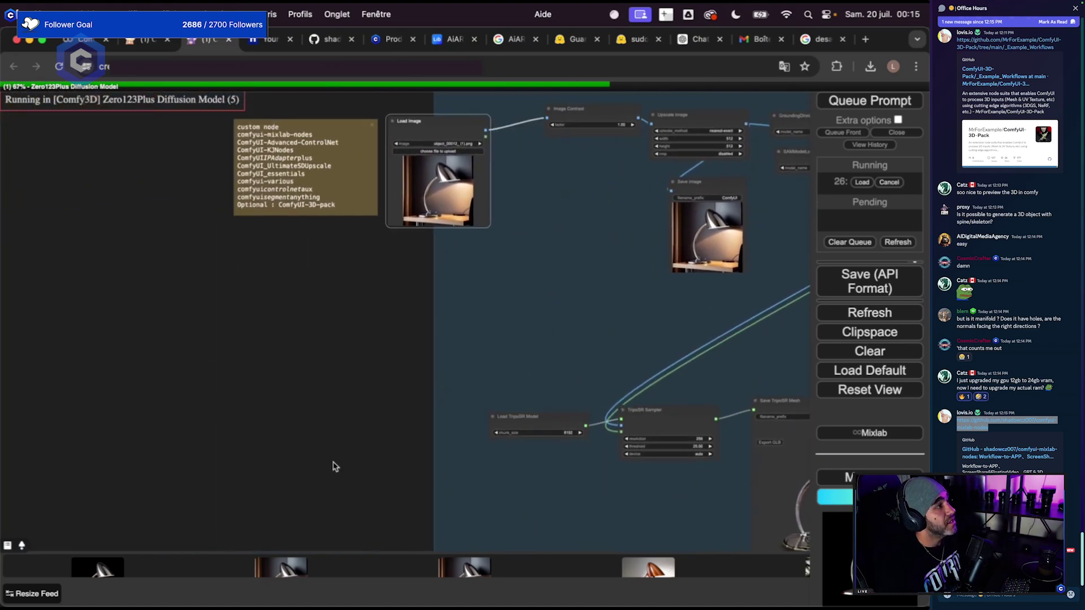
scroll(349, 398, "left", 10)
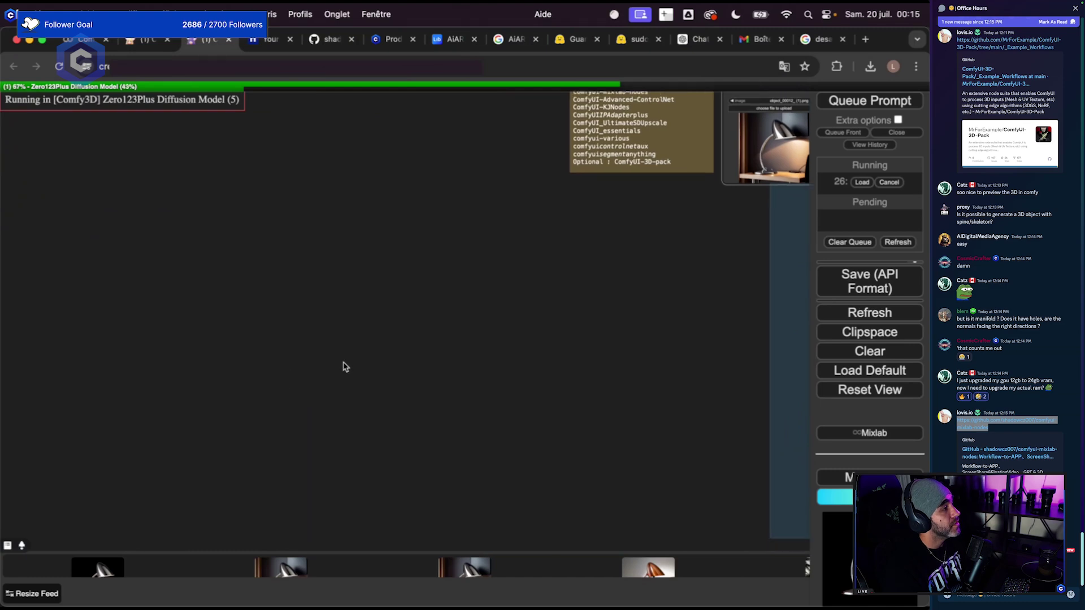
key("ctrl+v")
scroll(350, 383, "up", 3)
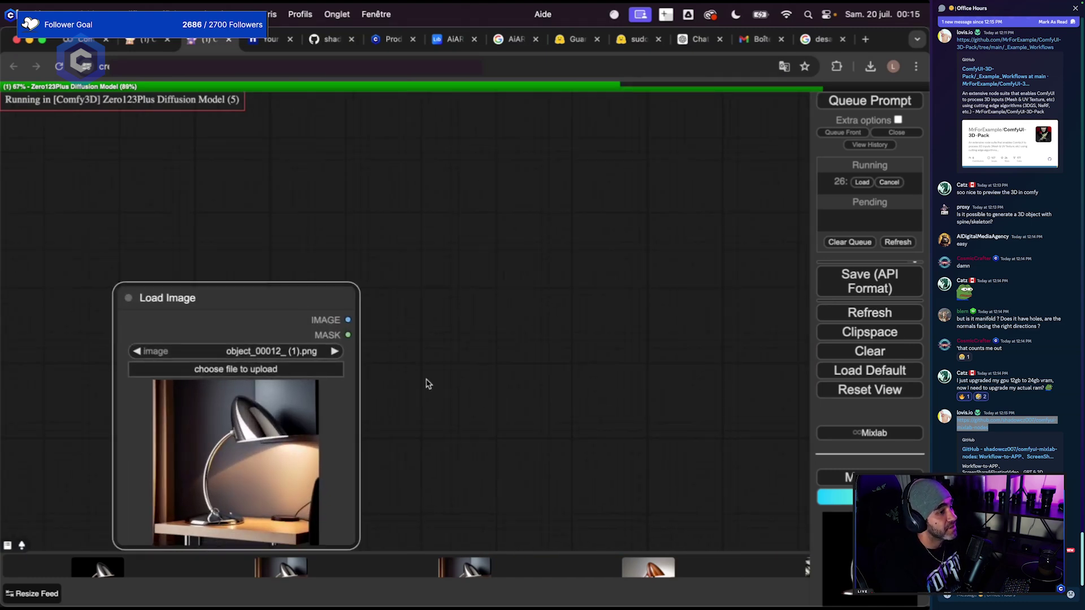
scroll(392, 380, "down", 5)
scroll(317, 384, "right", 5)
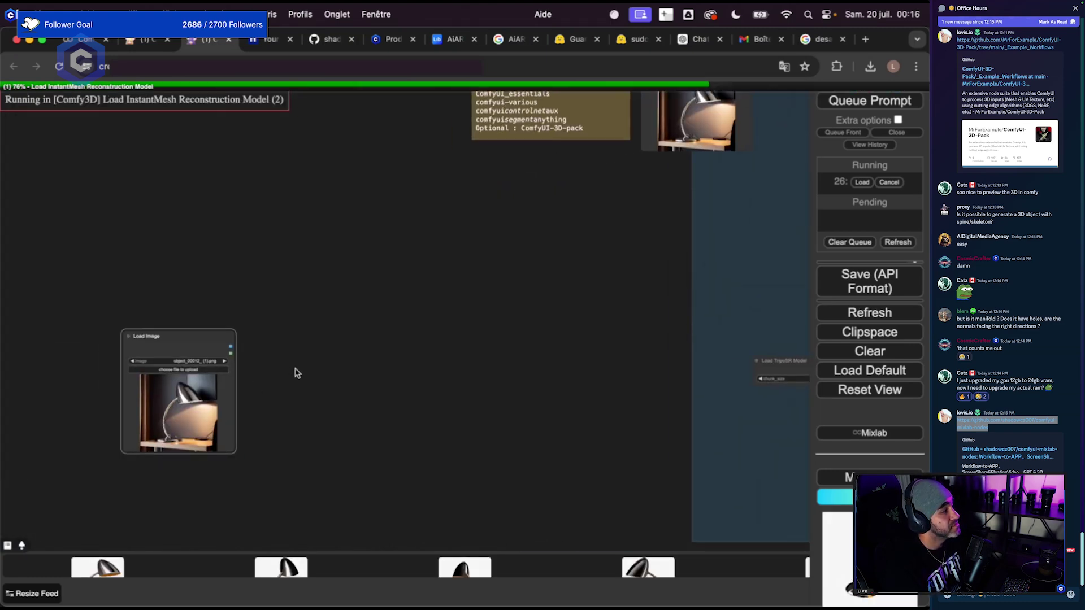
scroll(267, 373, "up", 3)
left_click_drag(266, 373, 330, 334)
scroll(368, 310, "down", 4)
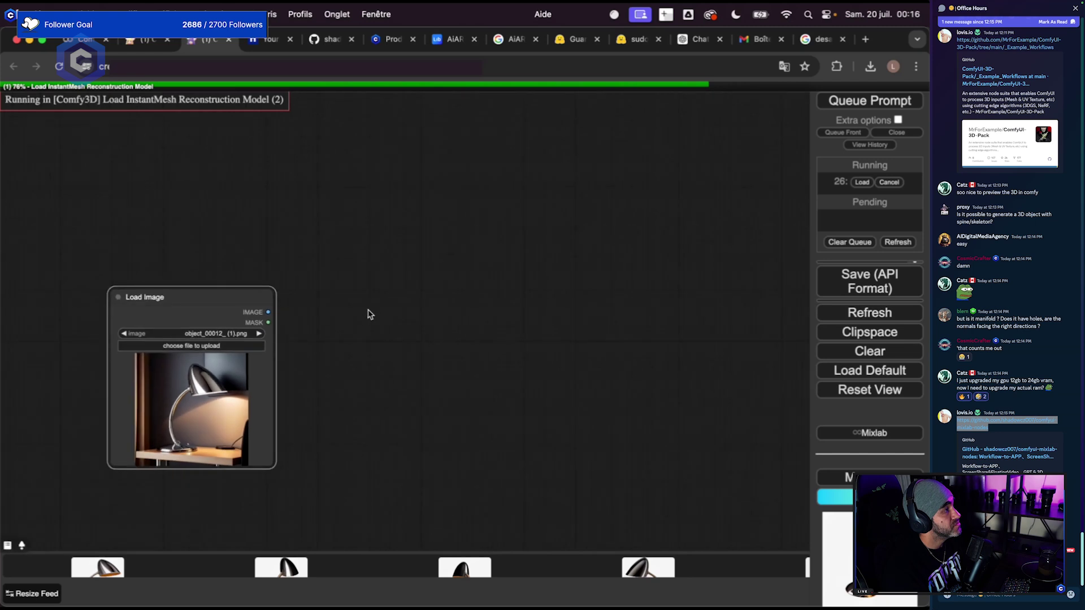
Add a GroundingDinoModelLoader (segment anything) node beside the copied Load Image node.
double_click(378, 311)
type("segmen")
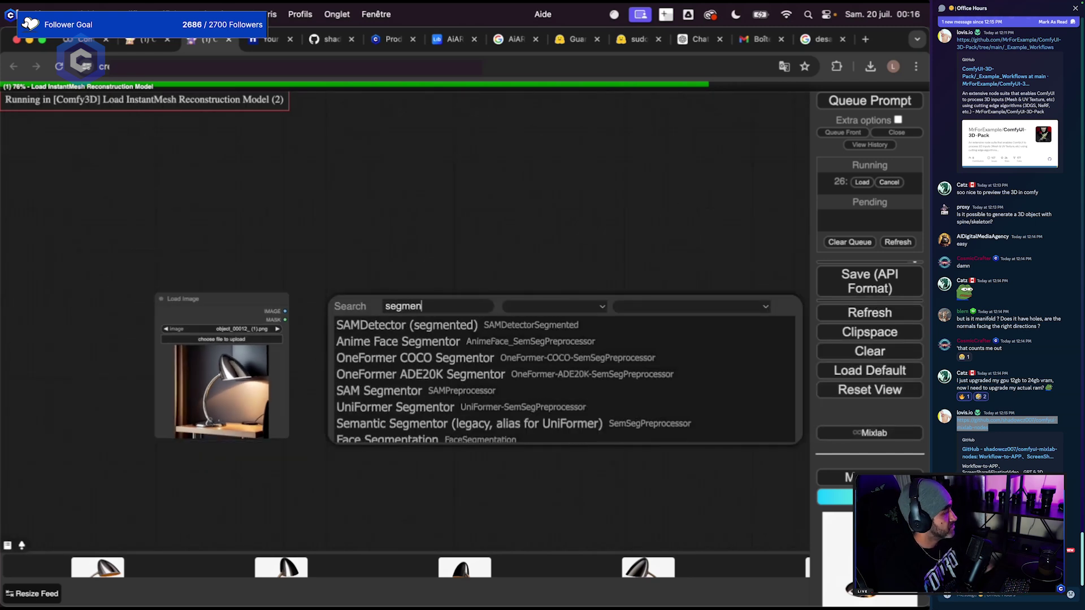
type("t an")
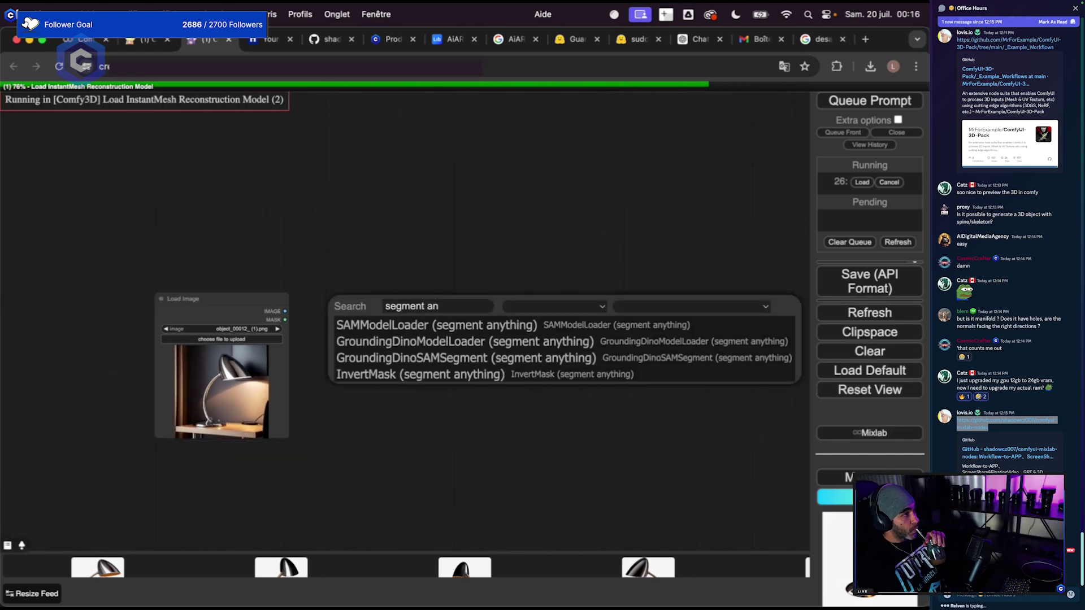
left_click(424, 342)
Add a GroundingDinoSAMSegment node fed by the GroundingDinoModelLoader and set its prompt to "lamp".
left_click_drag(460, 317, 514, 303)
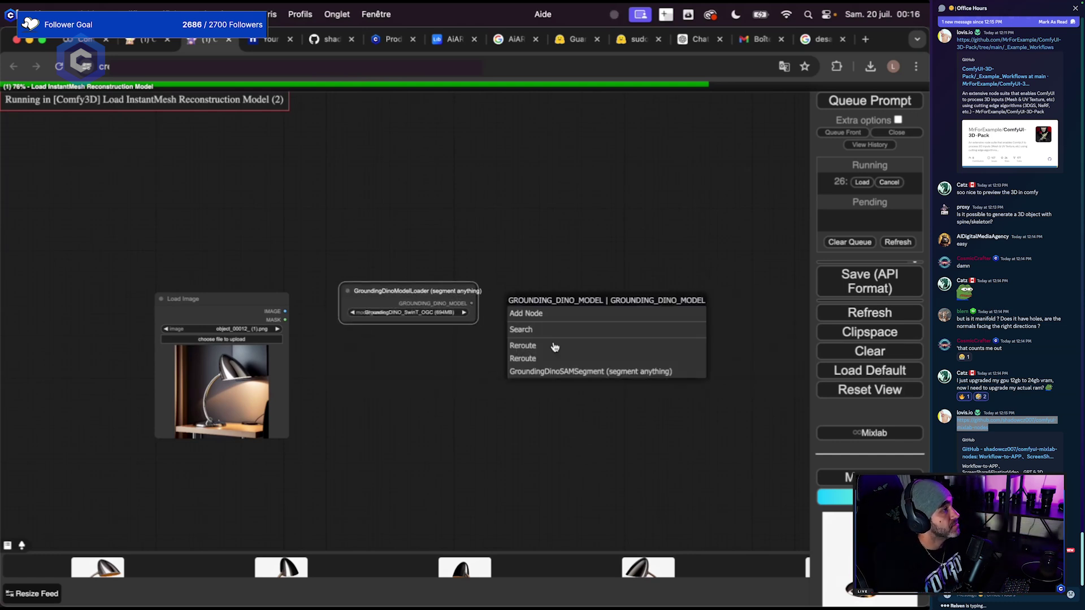
left_click(568, 372)
scroll(570, 382, "up", 2)
scroll(478, 288, "up", 1)
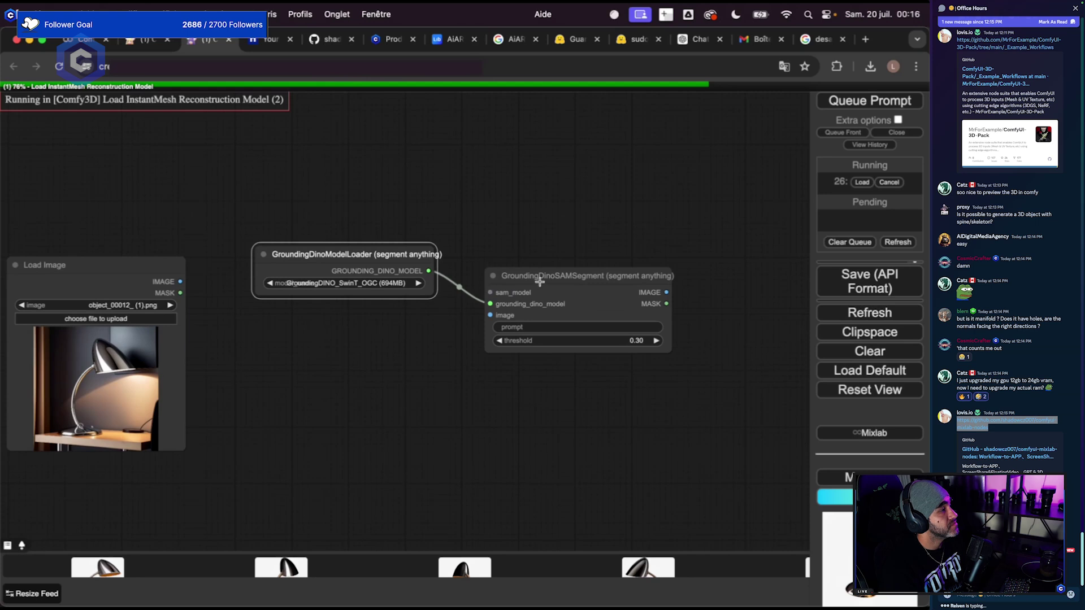
left_click_drag(605, 294, 579, 331)
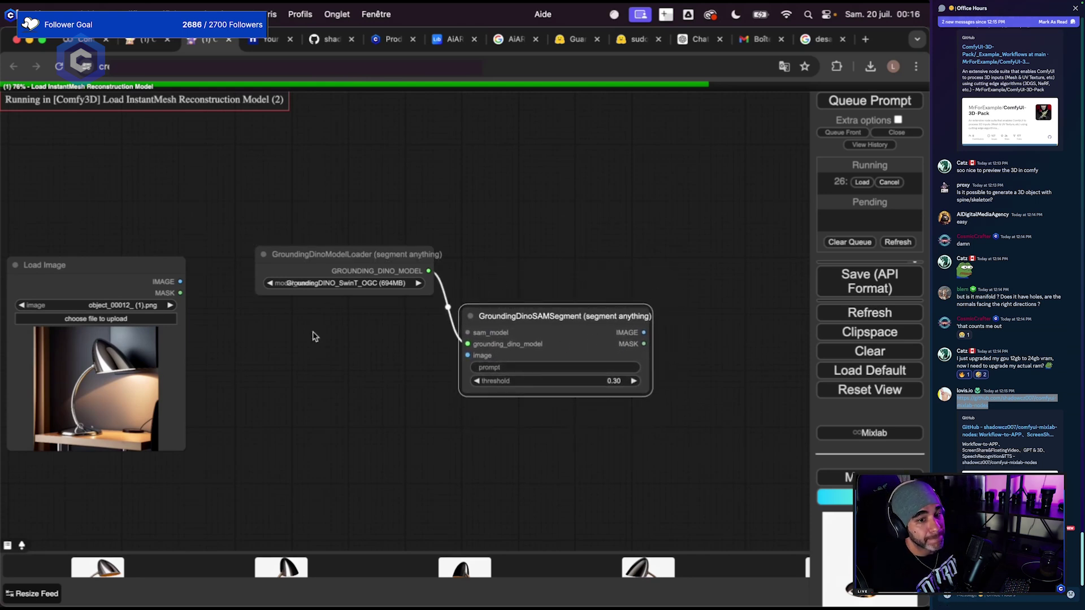
left_click(604, 372)
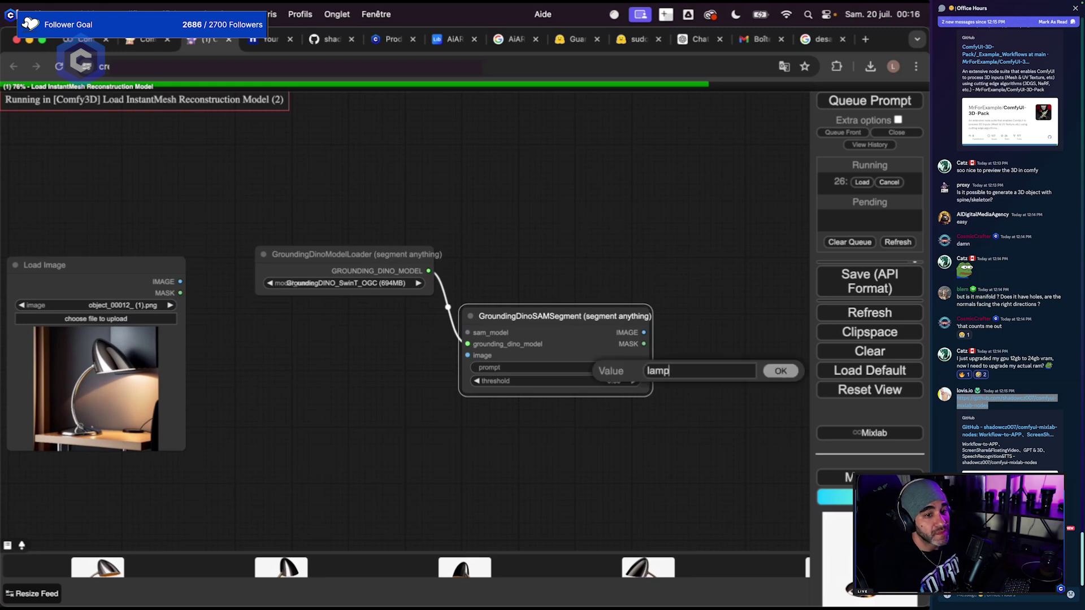
key("Return")
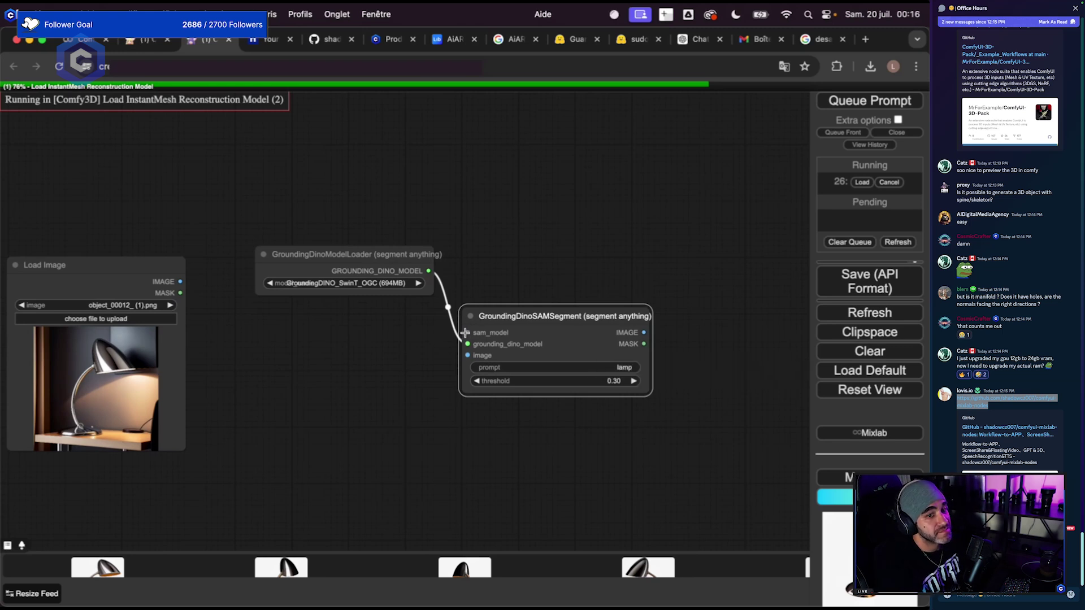
Try a SAMLoader (Impact) node as the source for the sam_model input, and delete it.
left_click_drag(465, 333, 404, 190)
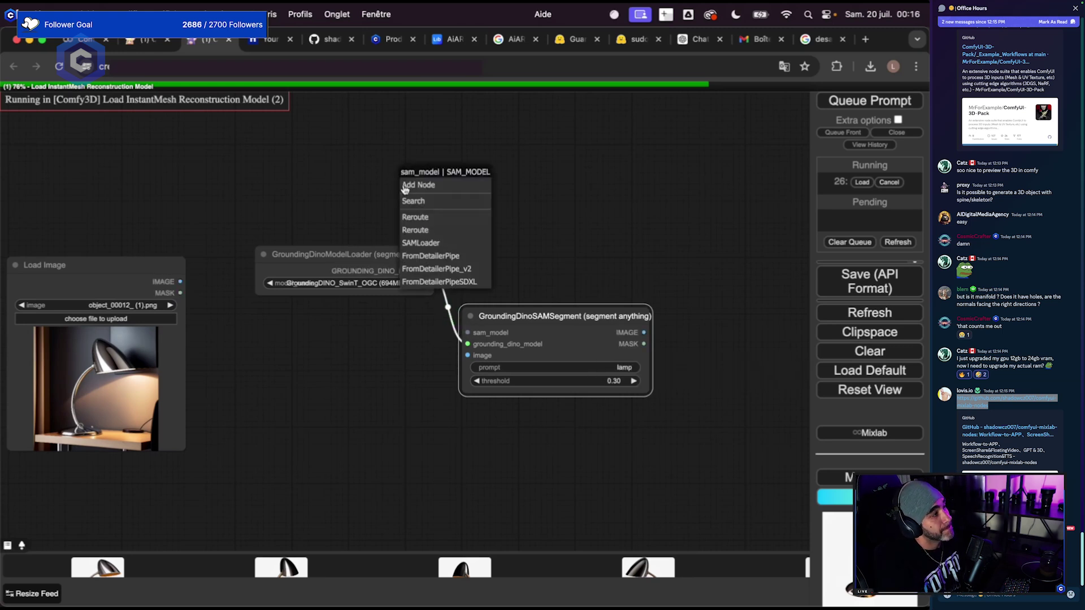
left_click(420, 243)
left_click_drag(480, 182, 303, 165)
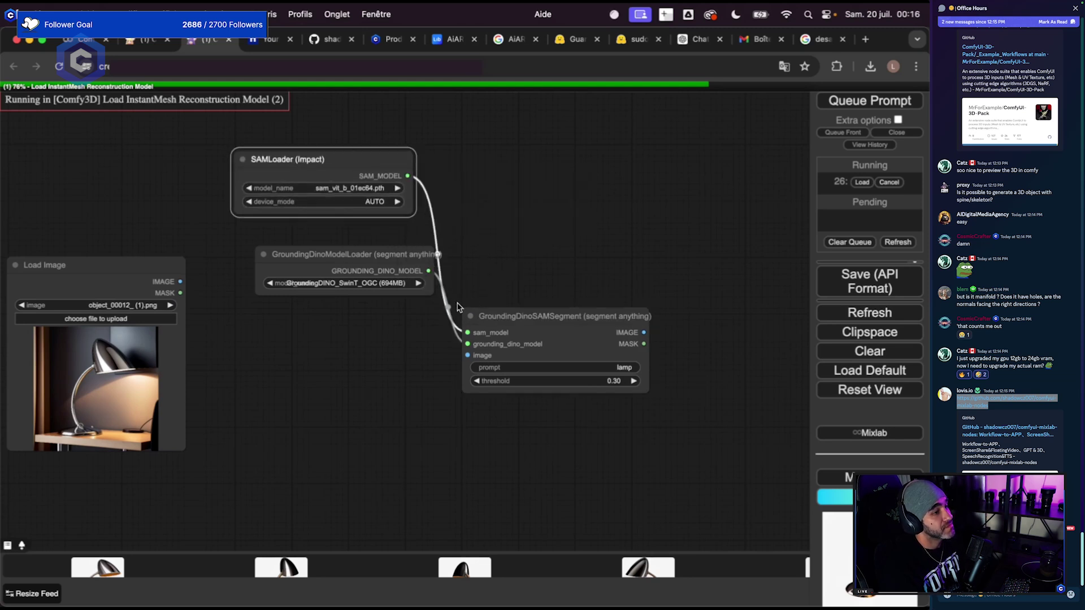
key("Delete")
Search the node library for a SAM model loader to feed the segmentation node.
left_click_drag(465, 332, 393, 189)
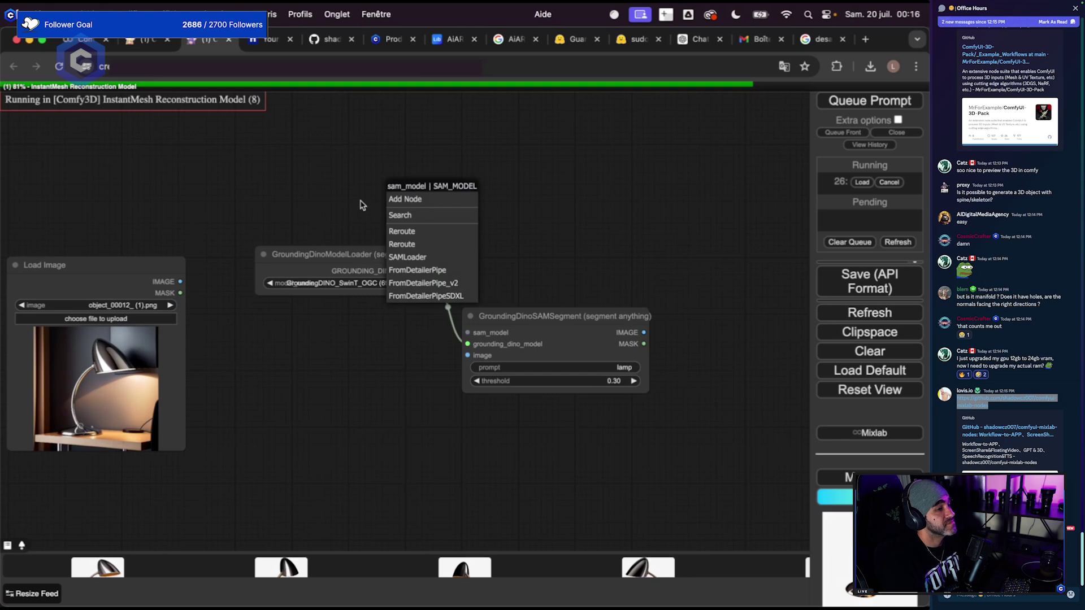
left_click(399, 214)
type("samlo")
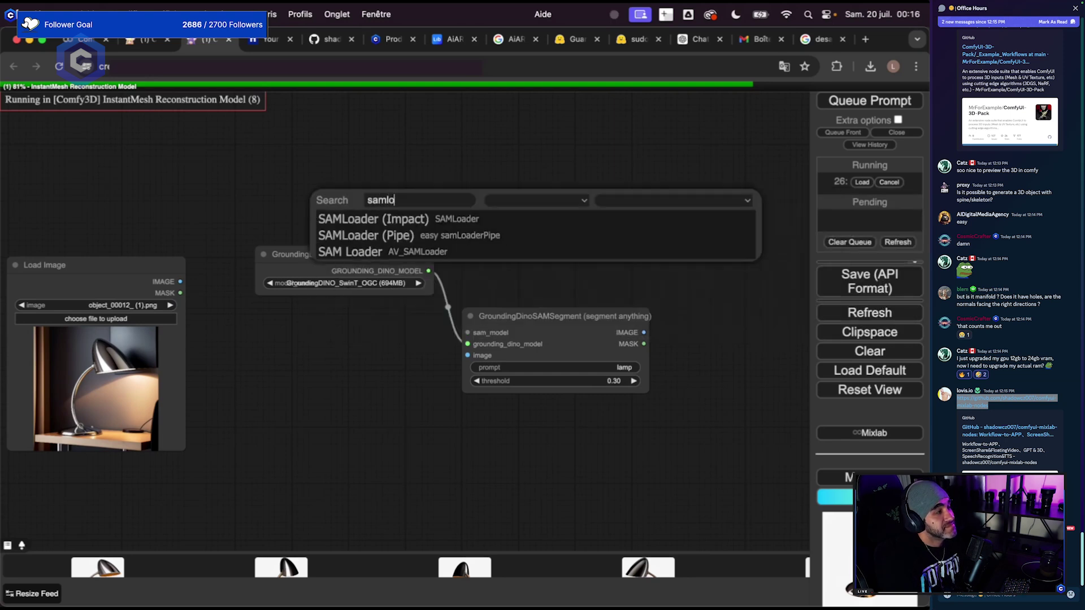
double_click(318, 173)
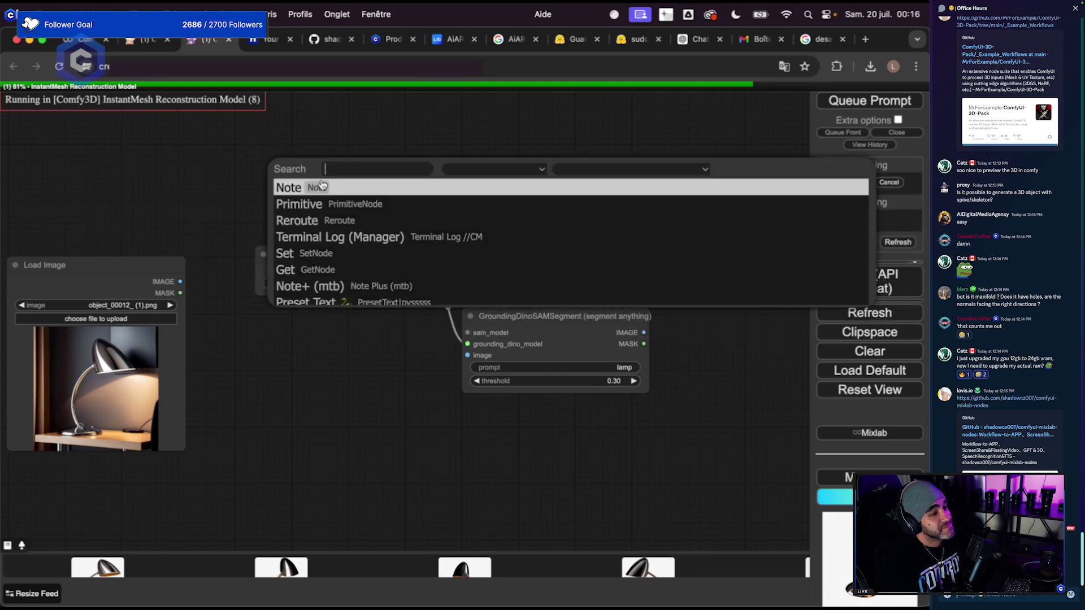
type("sam")
scroll(367, 250, "down", 10)
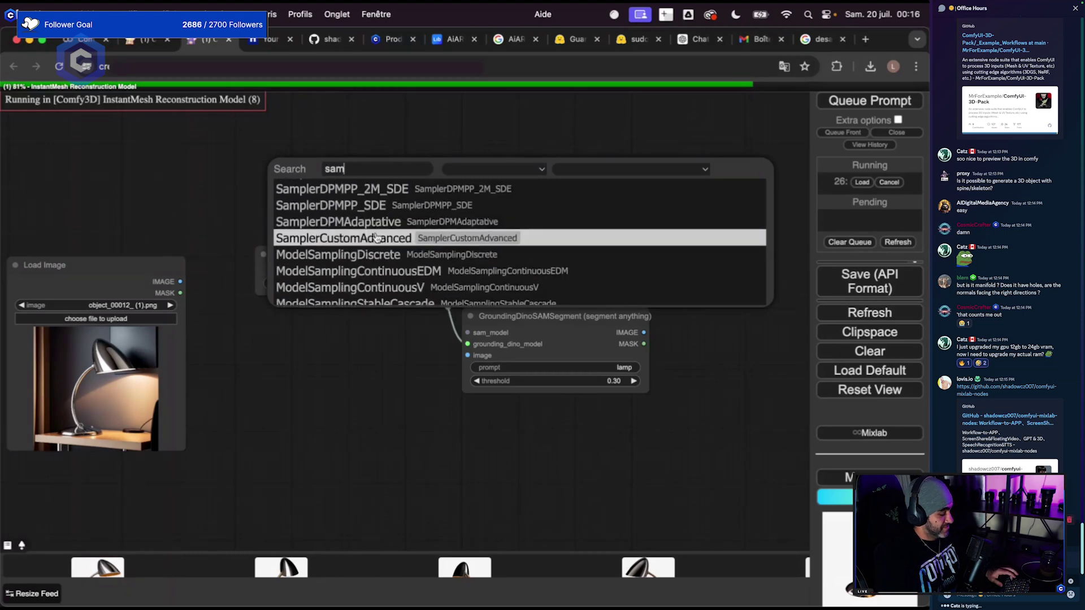
Copy the SAMModelLoader (segment anything) node from the existing workflow and place it below the new GroundingDinoModelLoader.
scroll(357, 428, "down", 1)
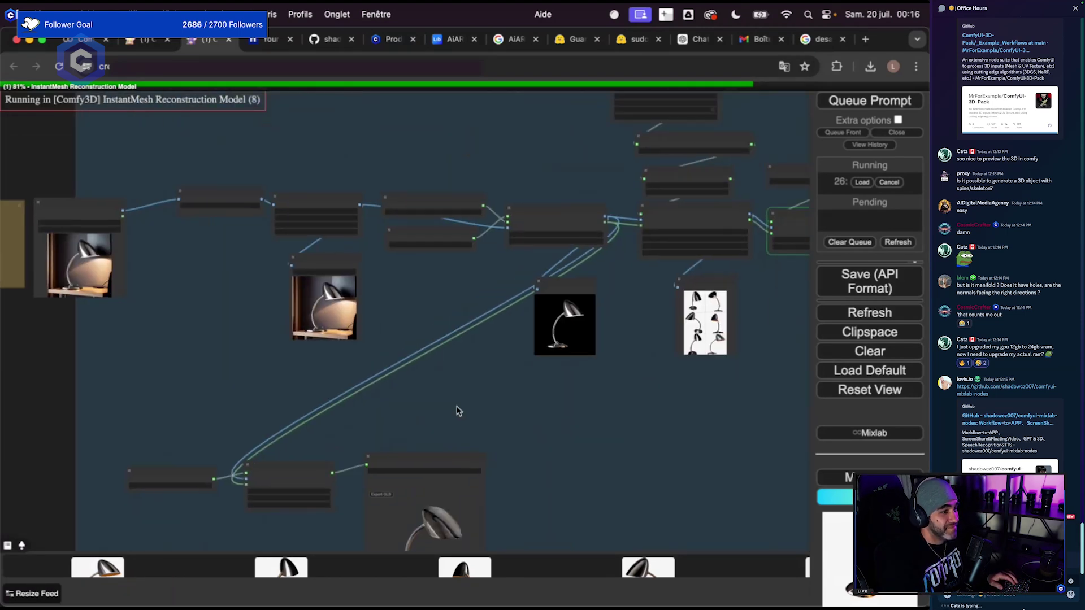
scroll(458, 412, "up", 3)
left_click_drag(500, 321, 350, 354)
left_click(236, 240)
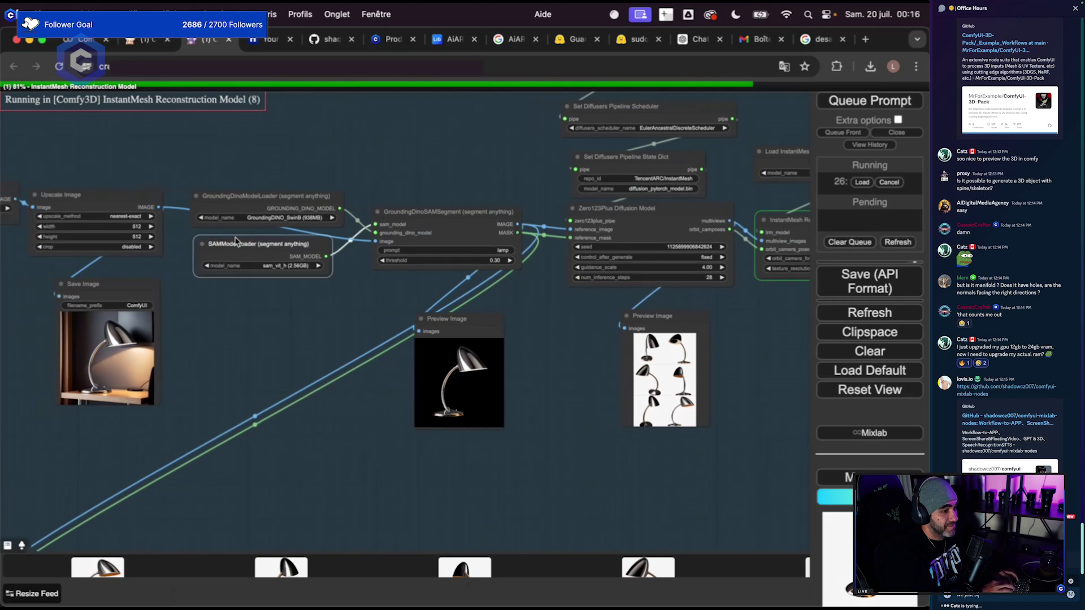
key("ctrl+c")
key("ctrl+v")
left_click_drag(384, 407, 529, 333)
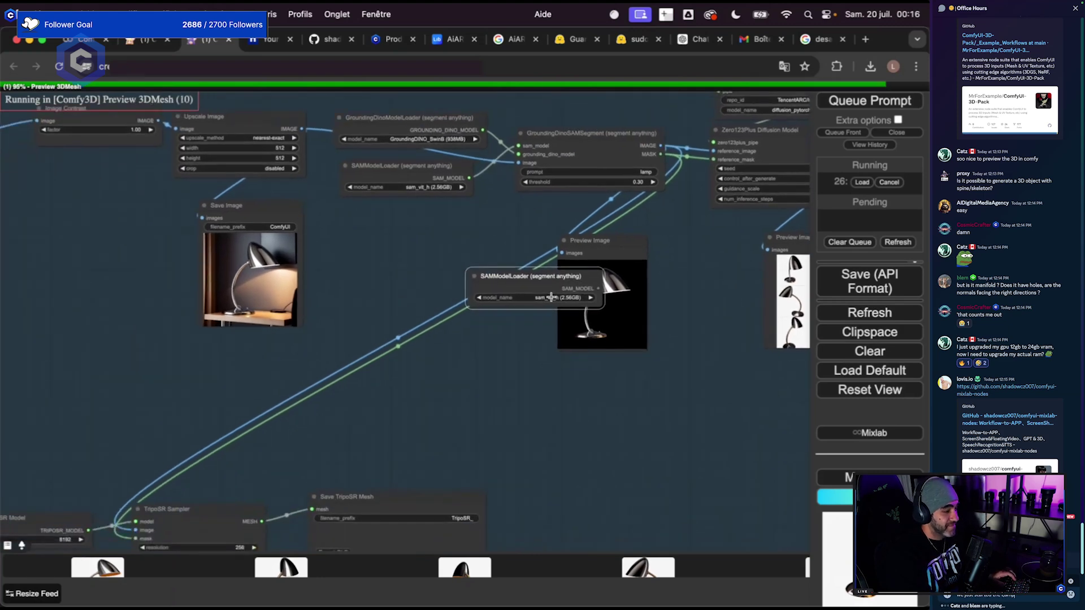
left_click_drag(531, 277, 274, 416)
scroll(334, 418, "up", 3)
left_click_drag(244, 355, 206, 354)
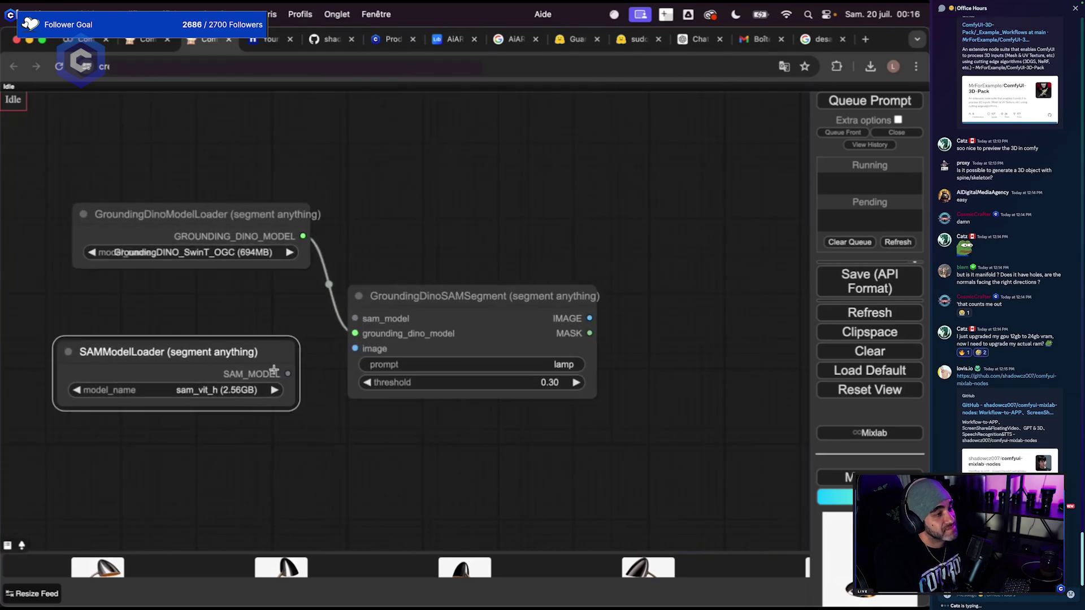
Connect the SAMModelLoader and the Load Image output to the sam_model and image inputs of GroundingDinoSAMSegment.
left_click_drag(289, 376, 355, 318)
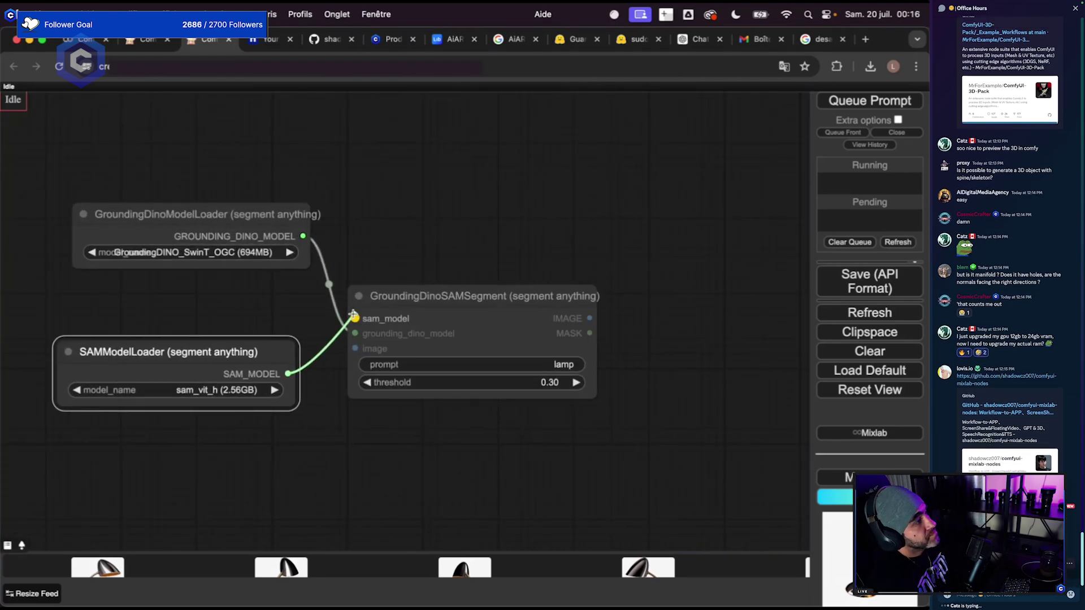
scroll(332, 440, "down", 3)
left_click_drag(175, 297, 416, 360)
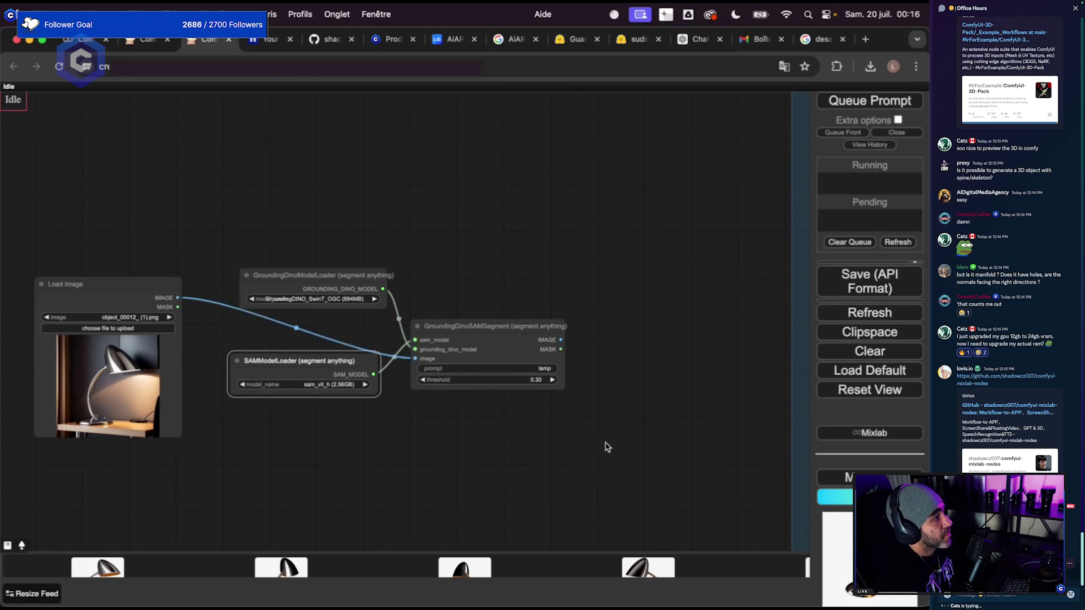
Add a TripoSR Sampler node and connect the image and mask outputs of GroundingDinoSAMSegment to it.
left_click_drag(605, 446, 319, 412)
double_click(325, 349)
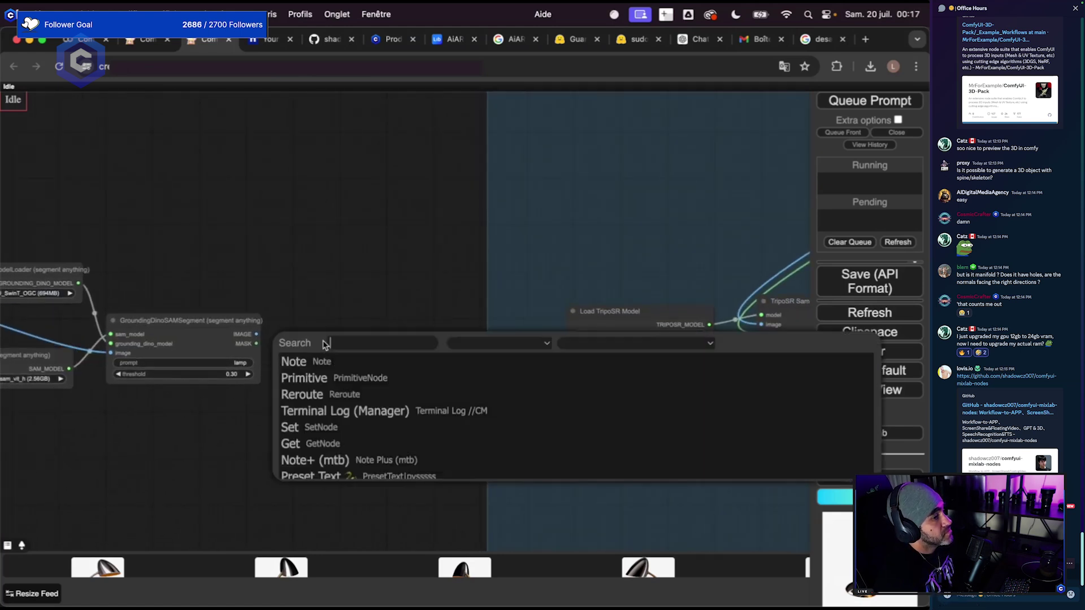
type("triposr")
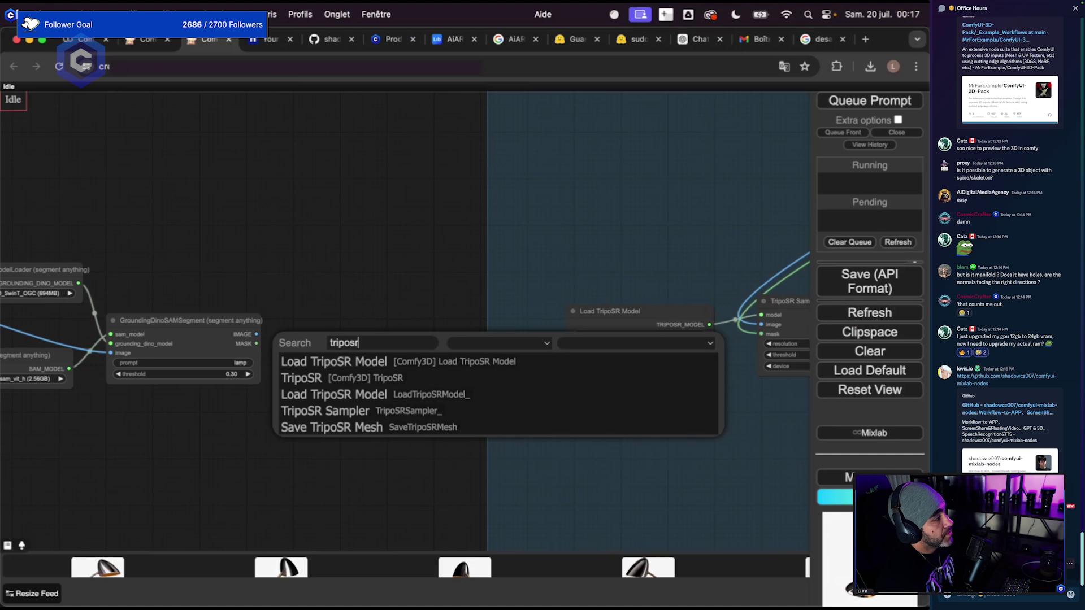
left_click(373, 411)
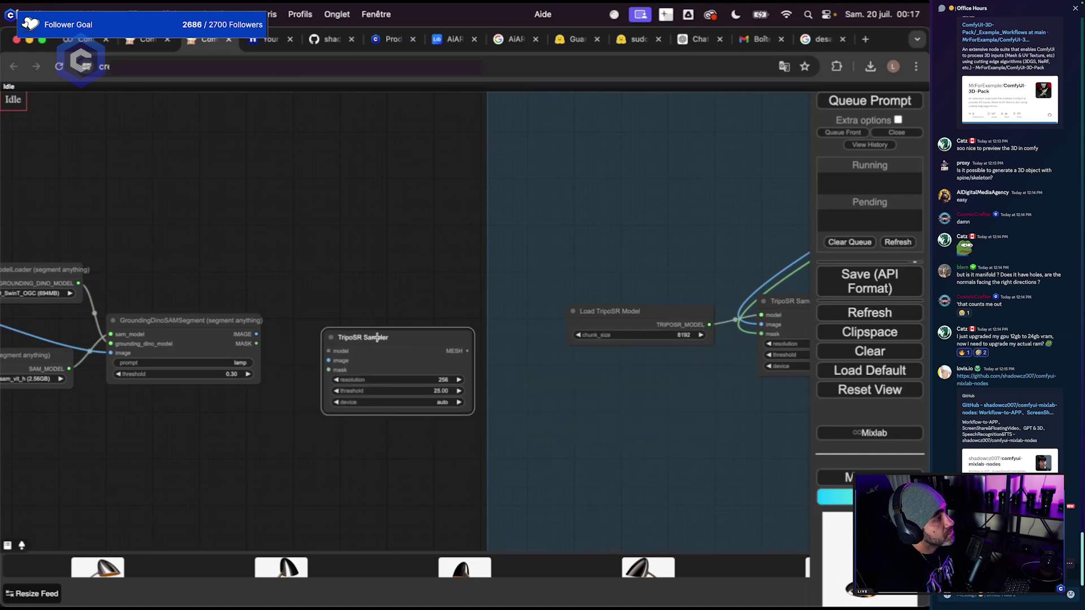
left_click_drag(377, 337, 405, 345)
left_click_drag(262, 334, 355, 368)
Add a Load TripoSR Model node linked to the new sampler's model input and position it above the chain.
left_click_drag(256, 345, 302, 246)
left_click(339, 314)
left_click_drag(376, 242, 260, 236)
Add a Save TripoSR Mesh node linked to the new sampler's MESH output and position it beside the sampler.
left_click_drag(503, 427, 414, 397)
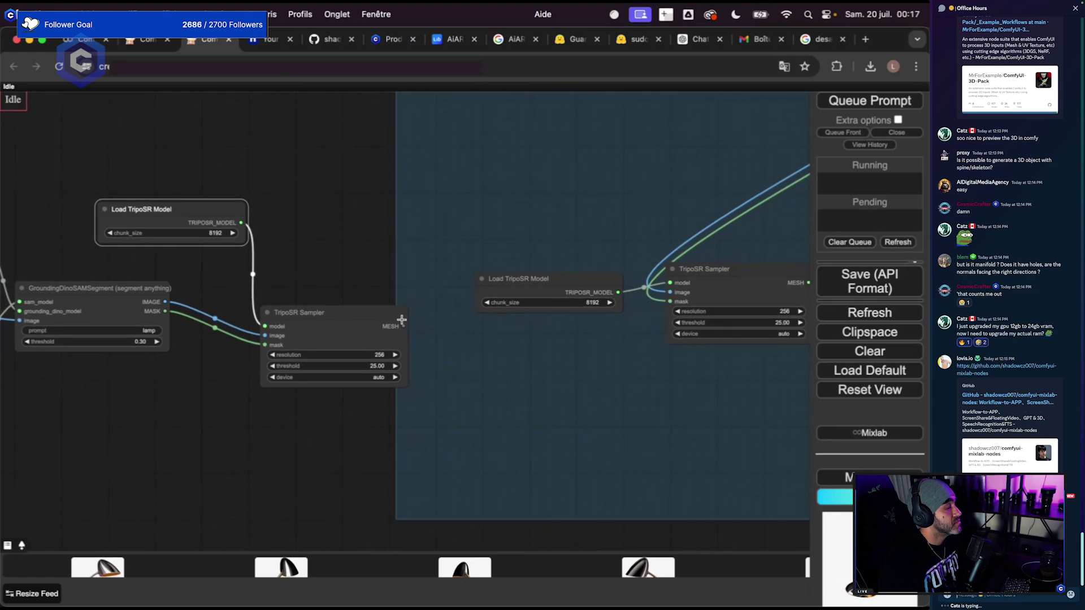
left_click_drag(403, 326, 468, 363)
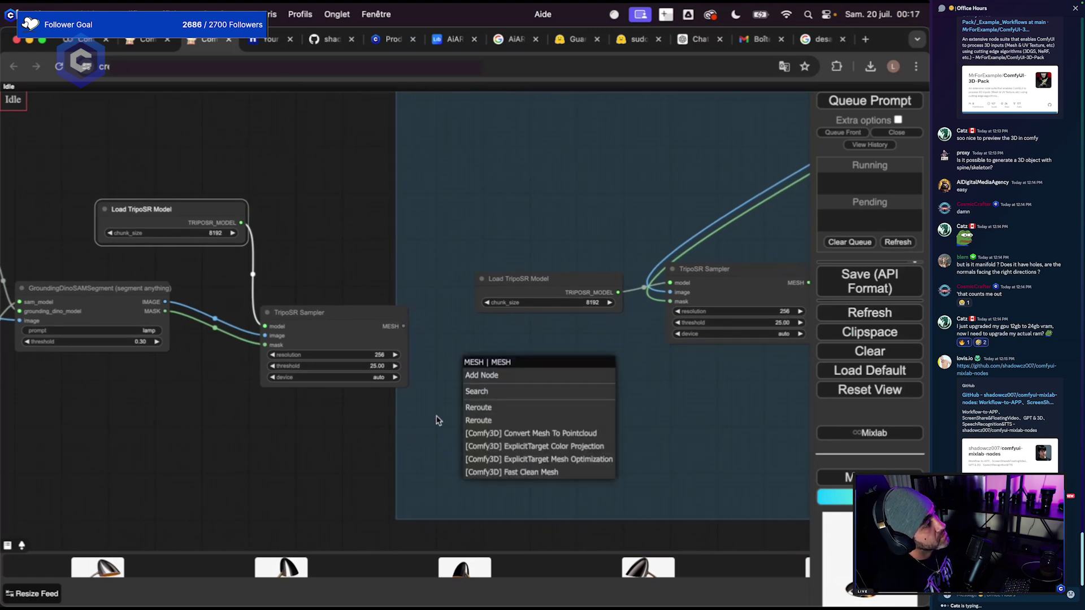
left_click(461, 392)
type("save")
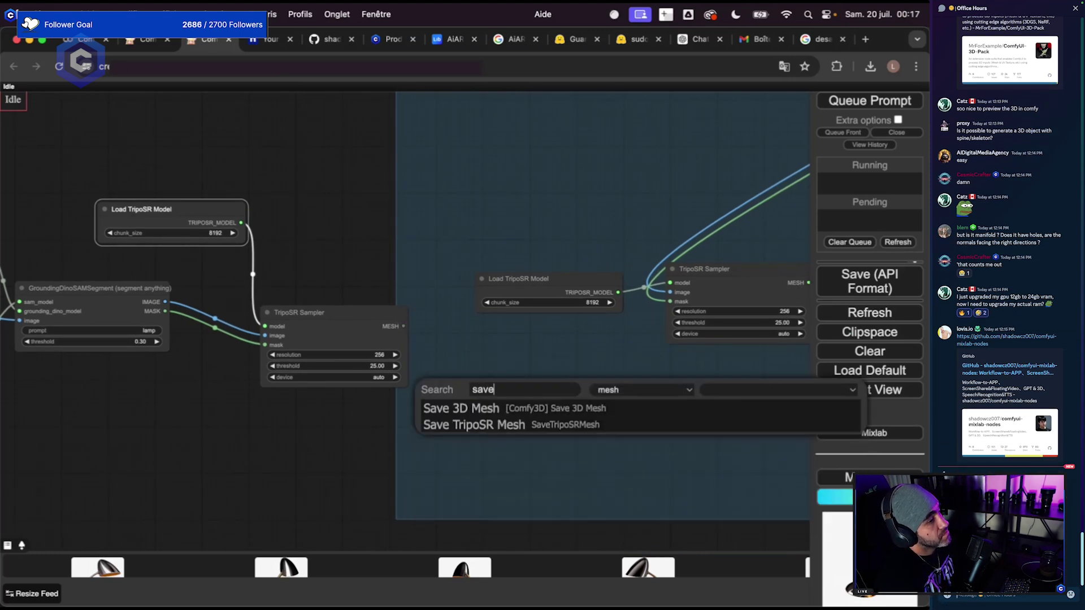
left_click(530, 433)
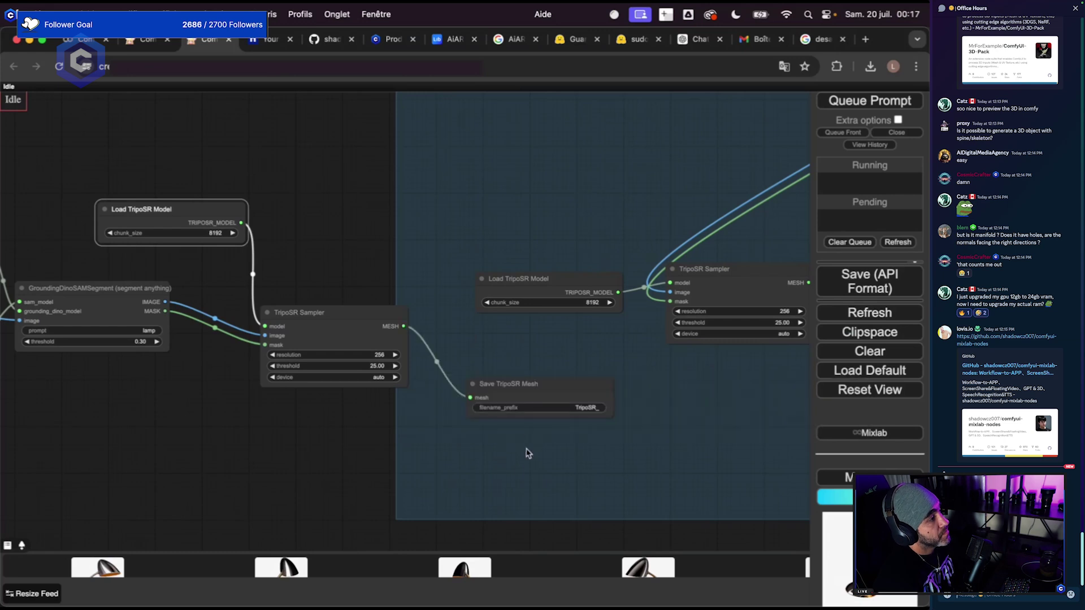
left_click_drag(528, 393, 560, 350)
Add an Upscale Image node between the copied Load Image node and the segmentation nodes.
left_click_drag(162, 507, 461, 488)
left_click_drag(270, 398, 393, 400)
scroll(394, 400, "up", 1)
left_click_drag(93, 217, 1, 230)
left_click_drag(181, 224, 179, 227)
double_click(180, 227)
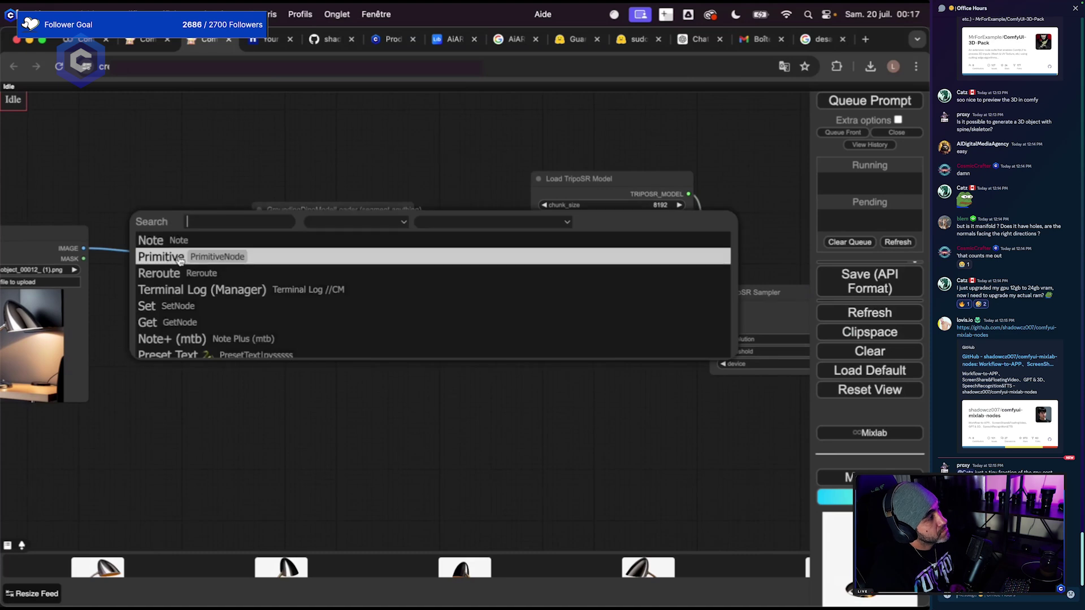
type("upsc")
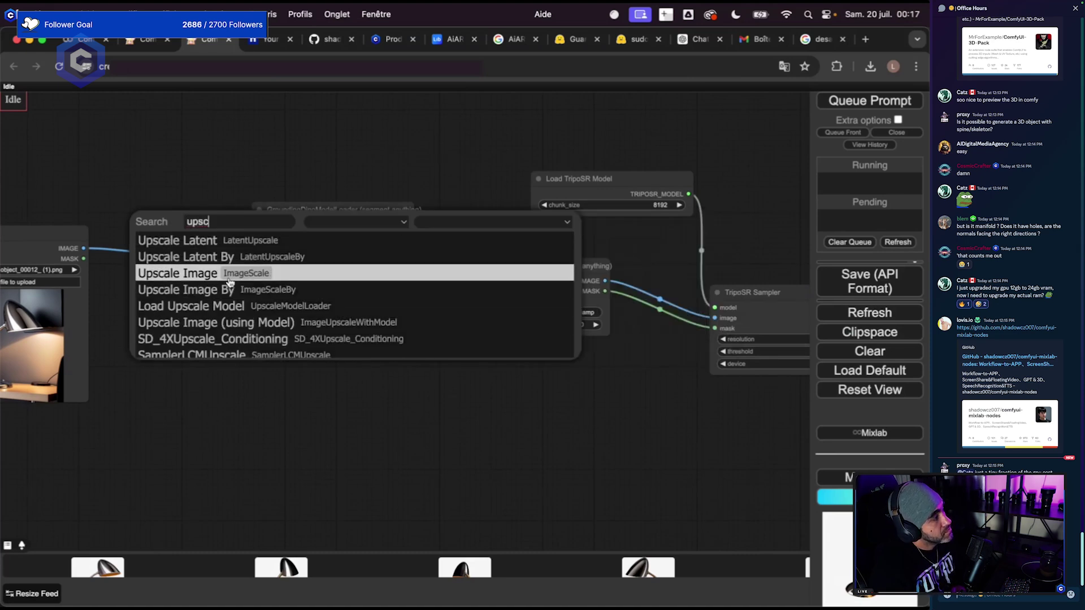
left_click(229, 275)
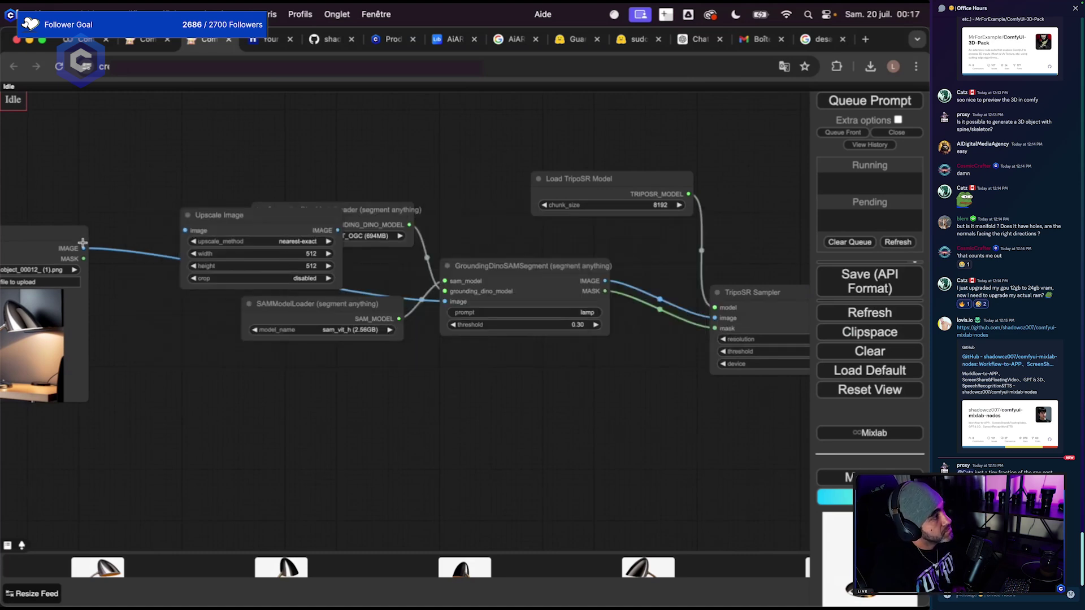
Route the Load Image output through the Upscale Image node into the image input of GroundingDinoSAMSegment.
left_click_drag(177, 232, 185, 231)
left_click_drag(260, 216, 169, 196)
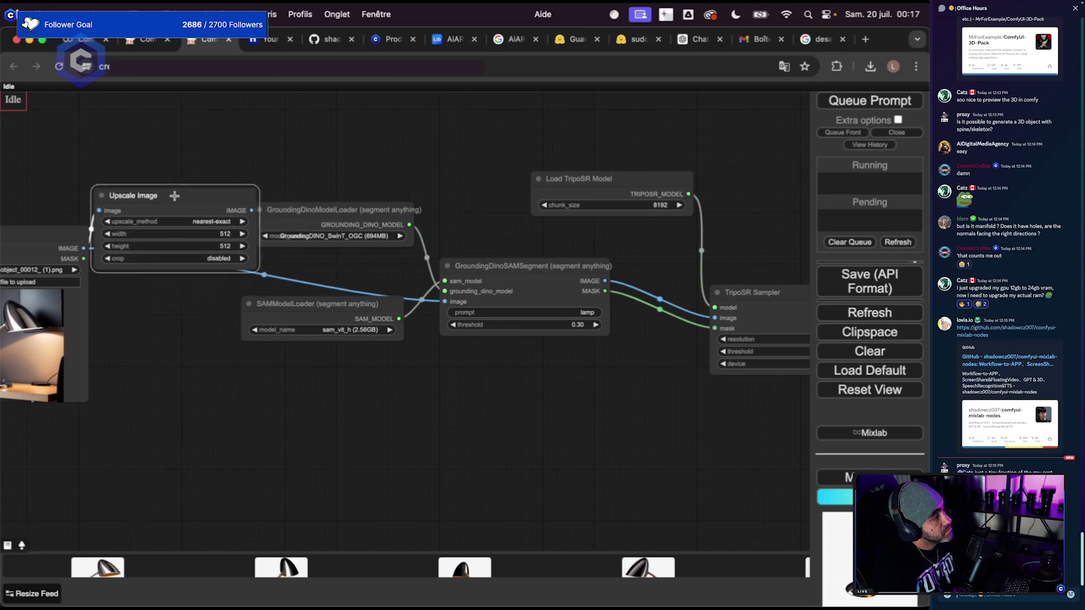
left_click_drag(246, 210, 447, 302)
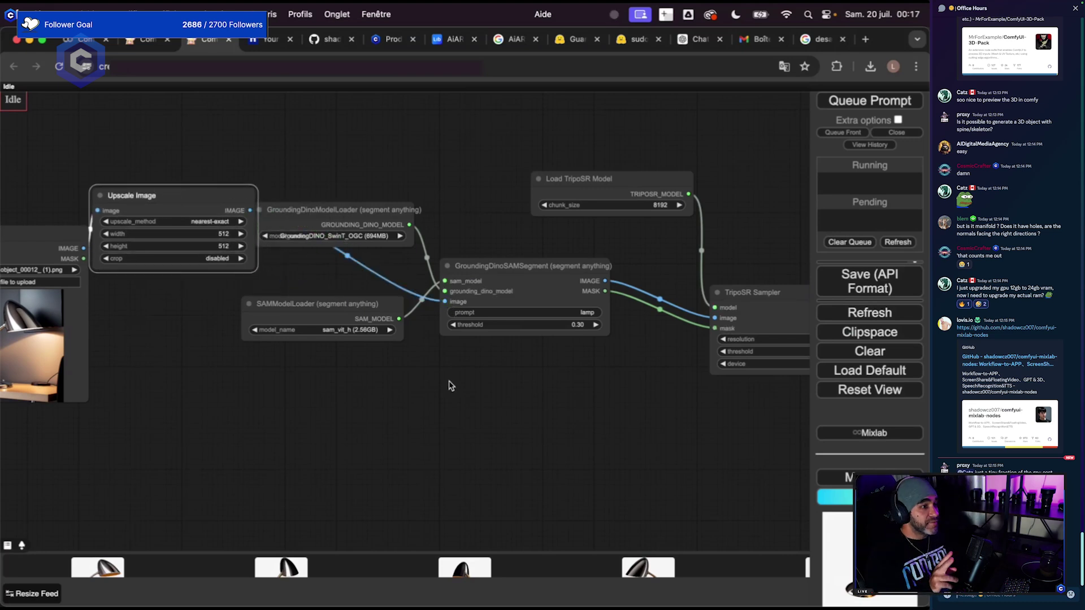
Rearrange the Load Image and Upscale Image nodes so they sit clear of the model loaders.
scroll(205, 317, "down", 2)
left_click_drag(284, 247, 200, 234)
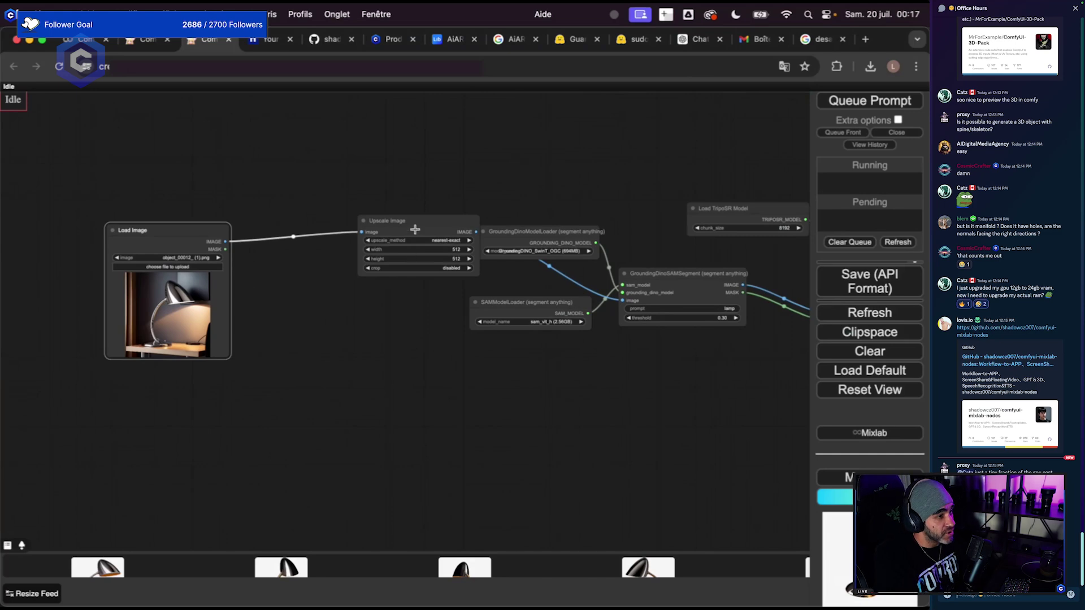
left_click_drag(415, 229, 323, 268)
scroll(187, 368, "down", 3)
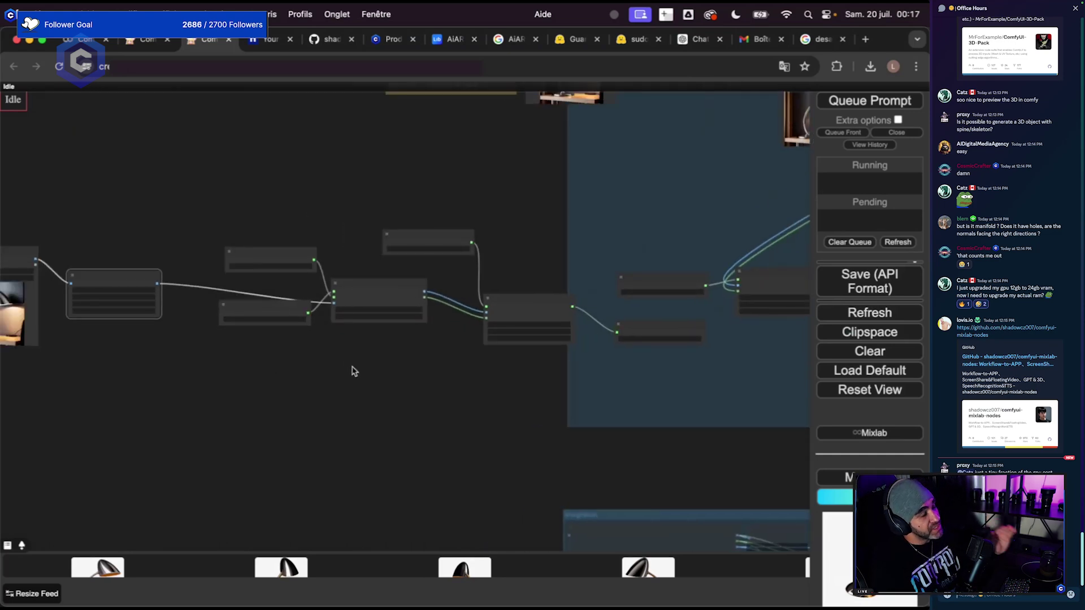
Look over the workflow from the input nodes through segmentation to the TripoSR and InstantMesh outputs.
left_click_drag(512, 387, 138, 380)
left_click_drag(676, 363, 368, 428)
scroll(491, 398, "down", 2)
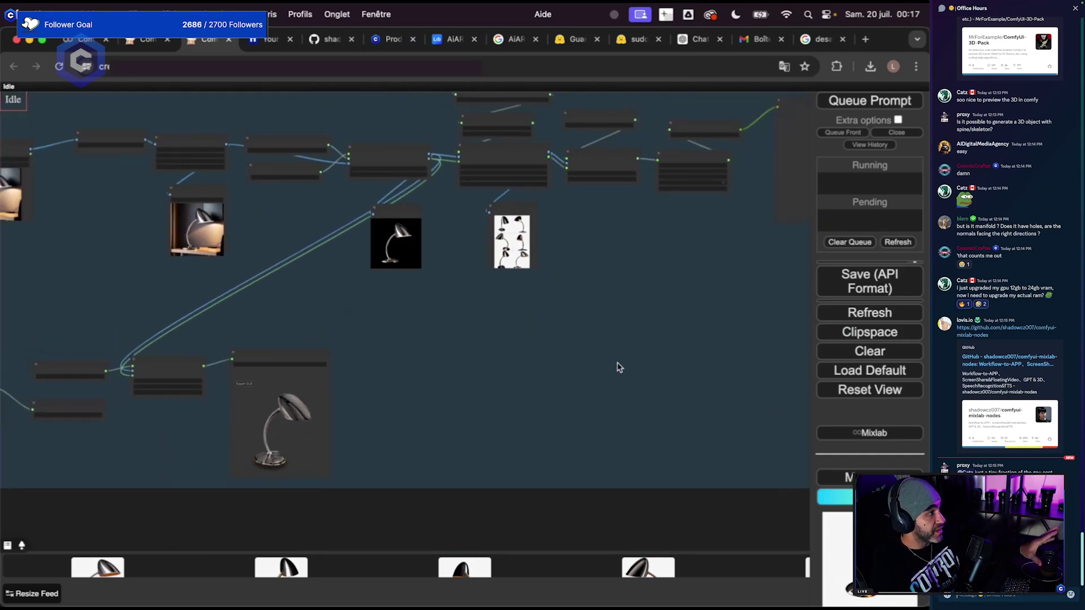
left_click_drag(617, 368, 428, 417)
scroll(672, 299, "up", 5)
scroll(660, 310, "down", 3)
scroll(584, 419, "down", 1)
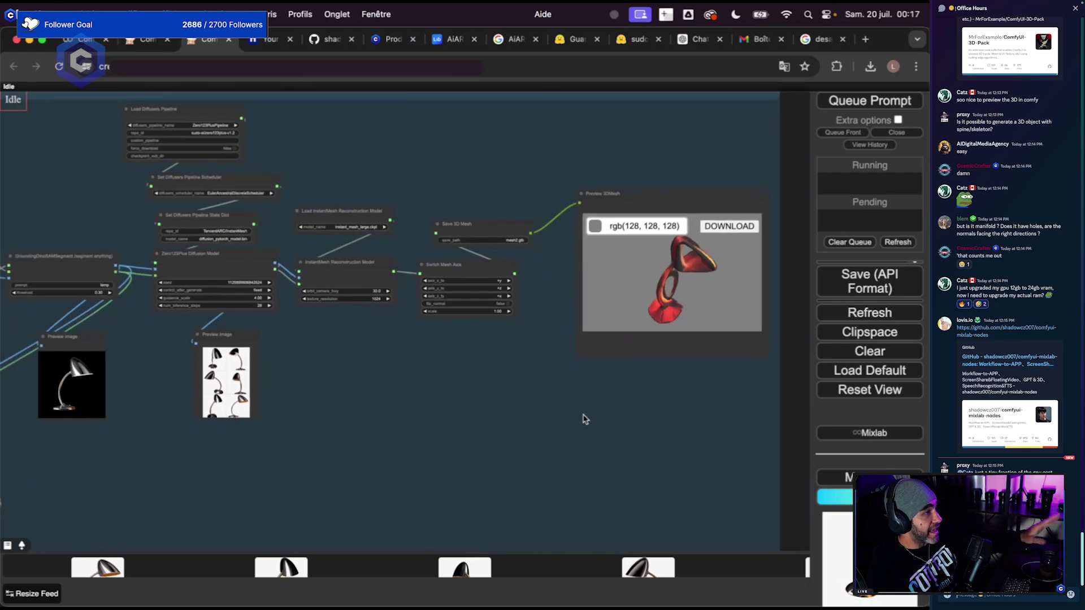
left_click_drag(707, 291, 458, 373)
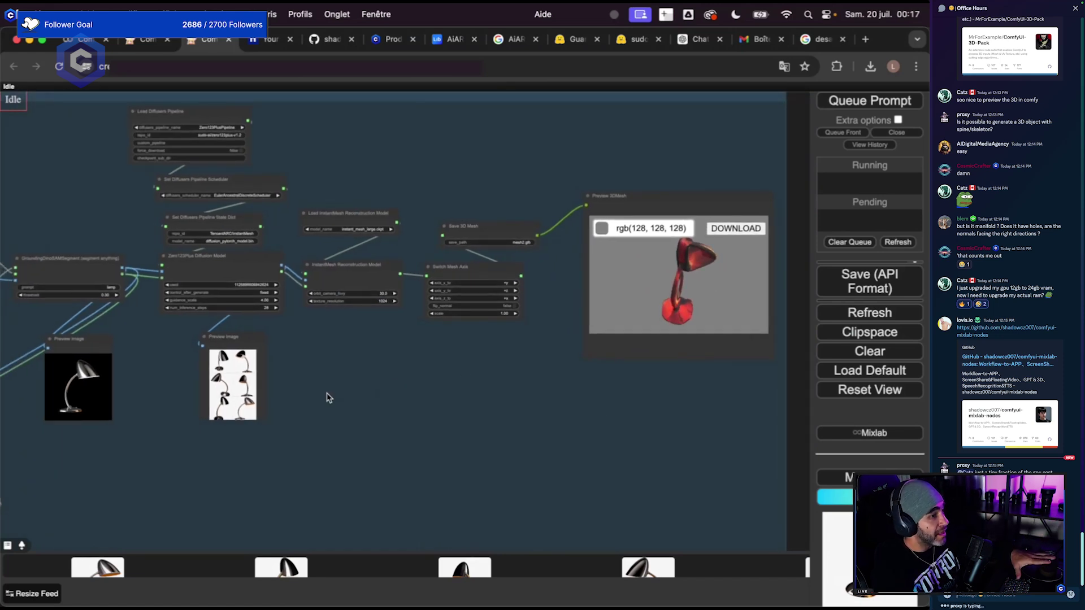
scroll(327, 397, "down", 2)
left_click_drag(182, 516, 412, 414)
scroll(412, 415, "up", 3)
left_click_drag(294, 448, 379, 396)
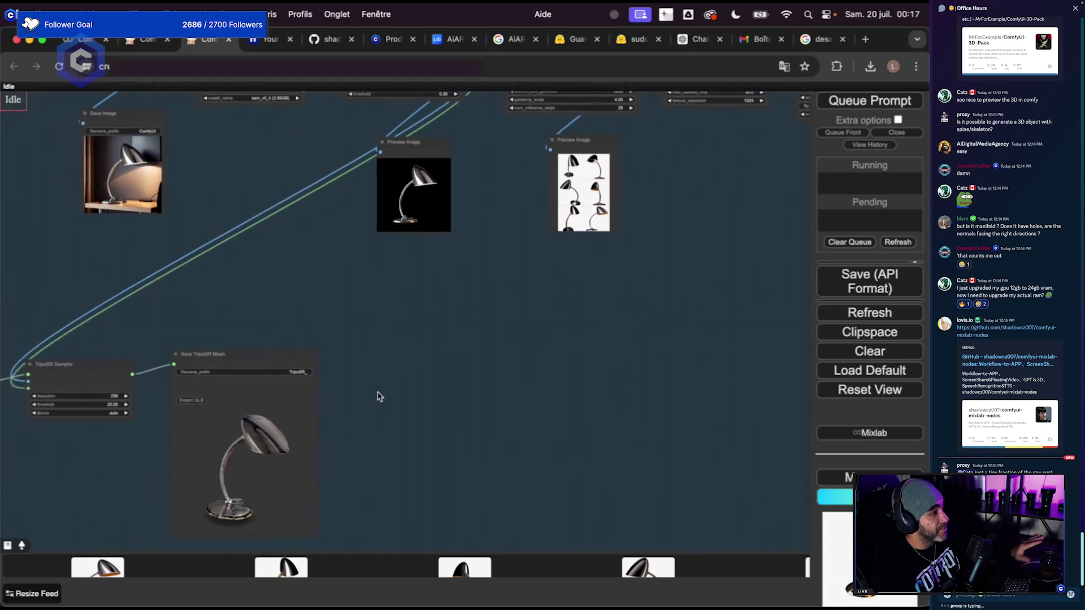
scroll(409, 378, "right", 10)
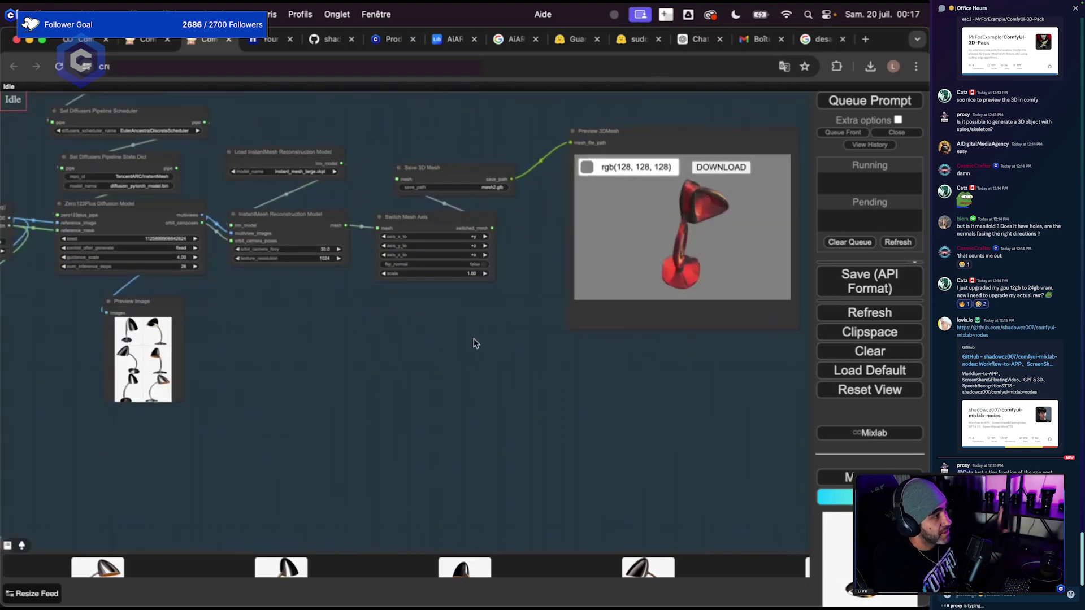
Set the Save 3D Mesh node's save path to mesh5.glb and queue the workflow.
left_click(463, 213)
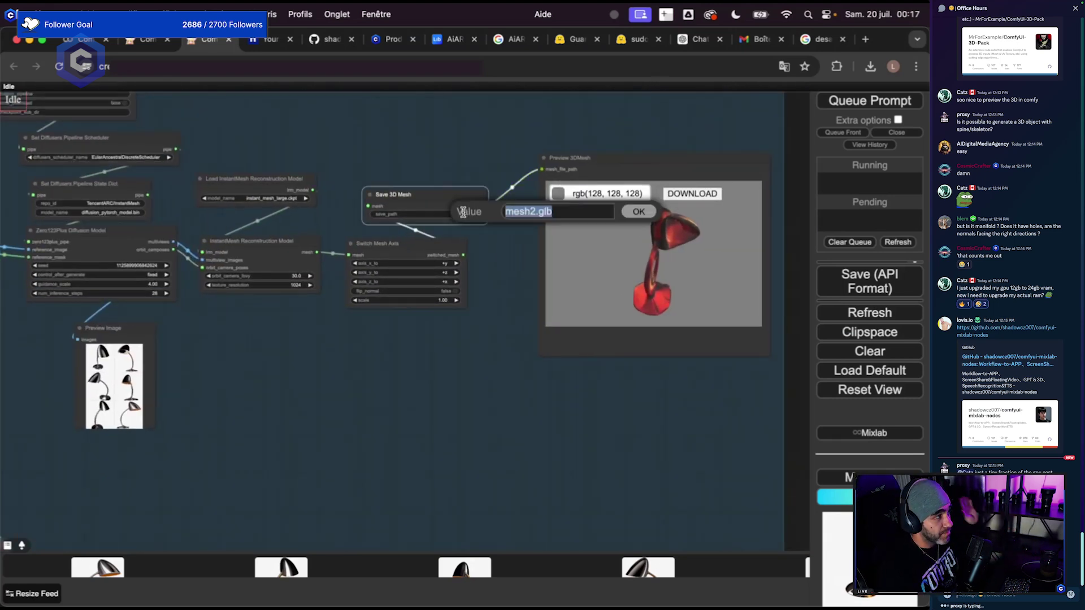
left_click(532, 210)
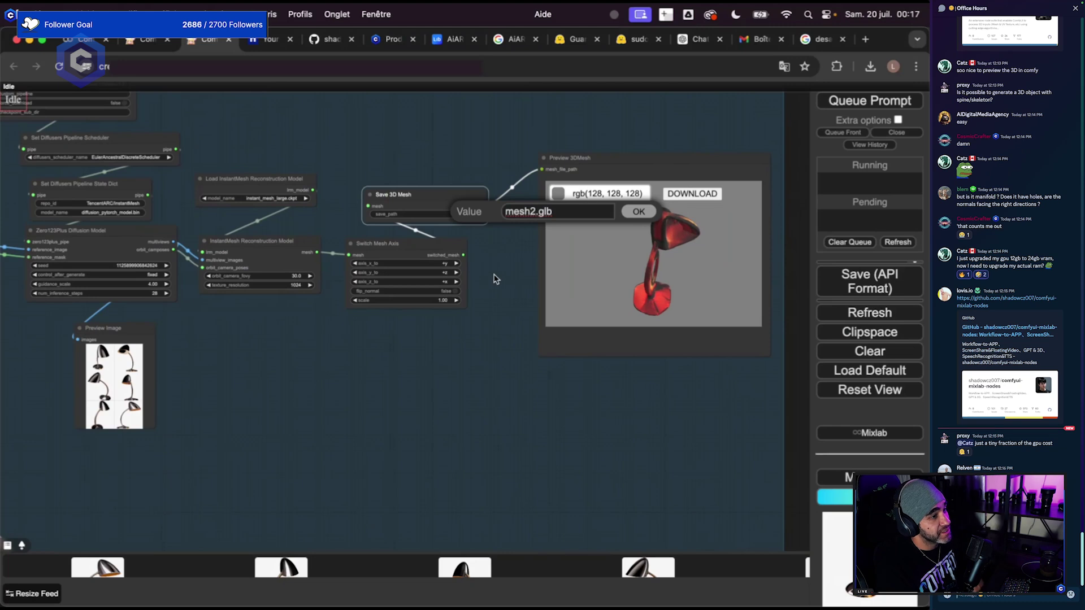
type("5")
key("Return")
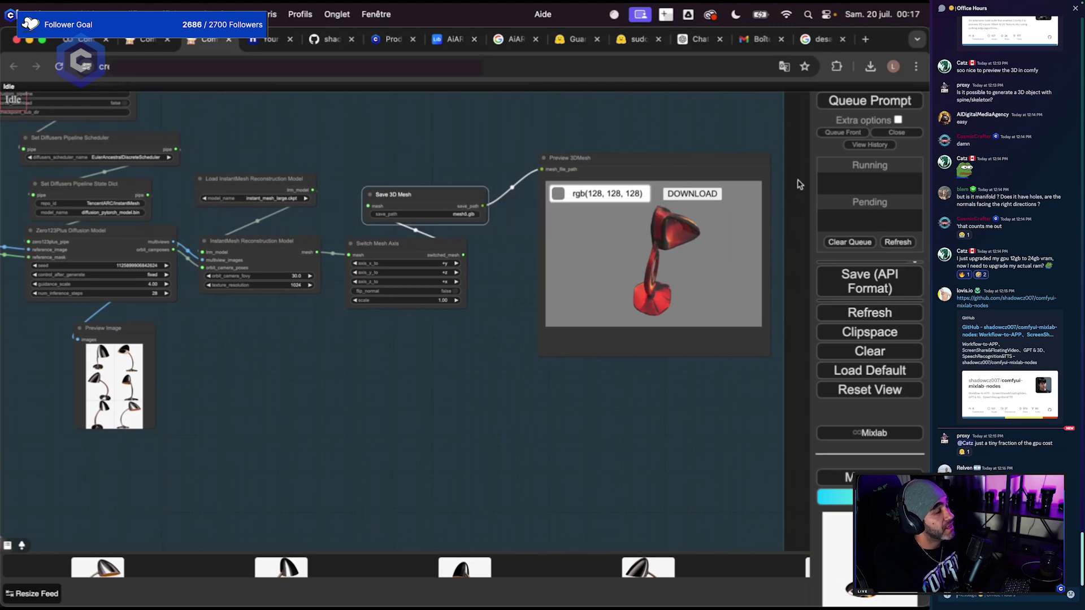
scroll(486, 520, "down", 1)
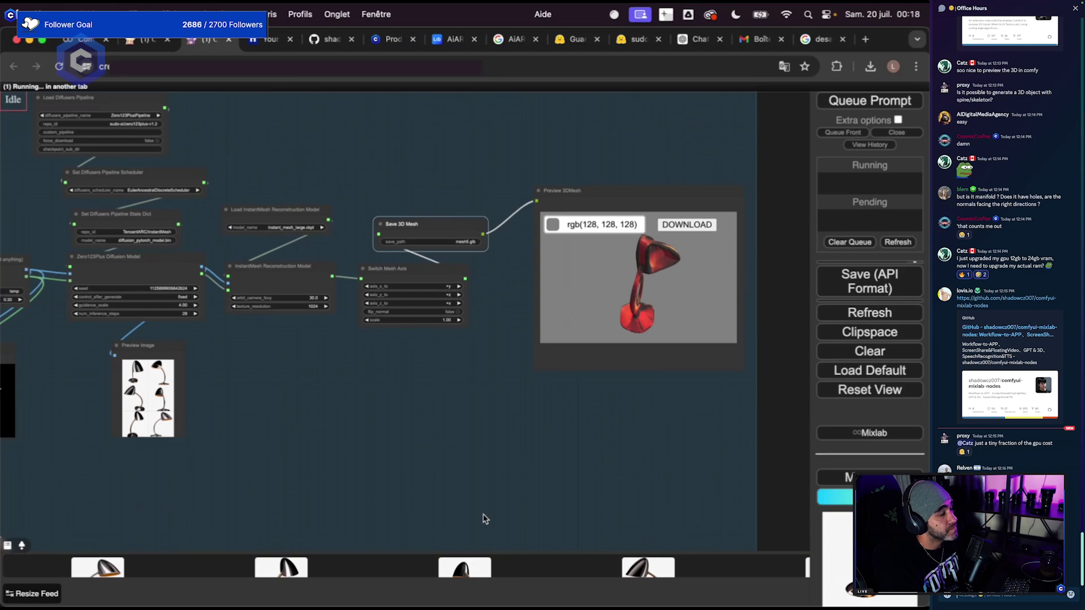
key("ctrl+Return")
Examine the lamp mesh in the Preview 3DMesh node from several angles, including its shade and base.
scroll(477, 441, "up", 5)
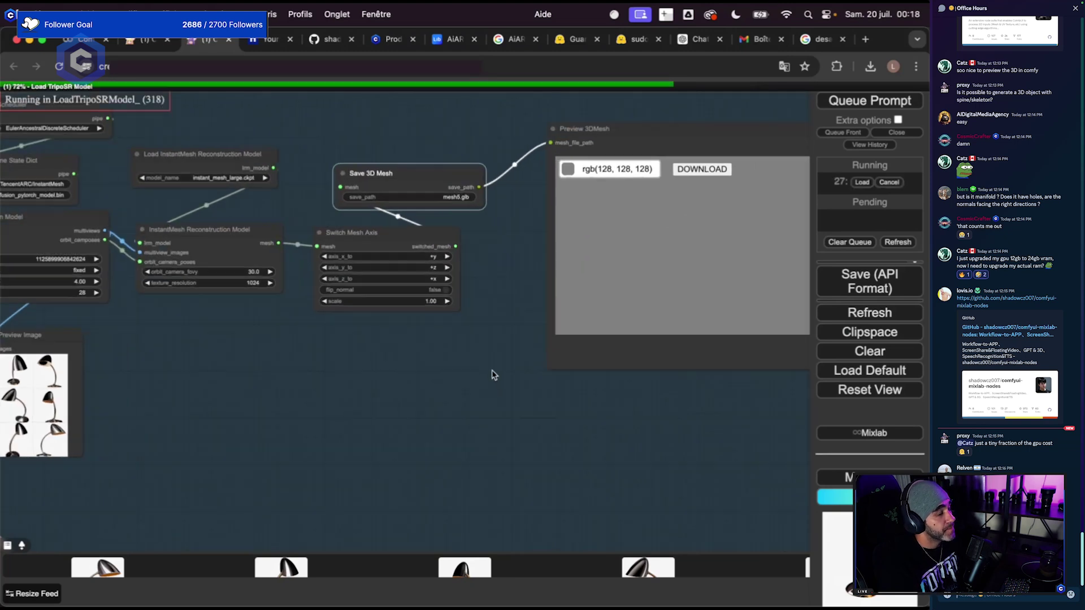
left_click_drag(665, 300, 571, 278)
scroll(429, 325, "down", 5)
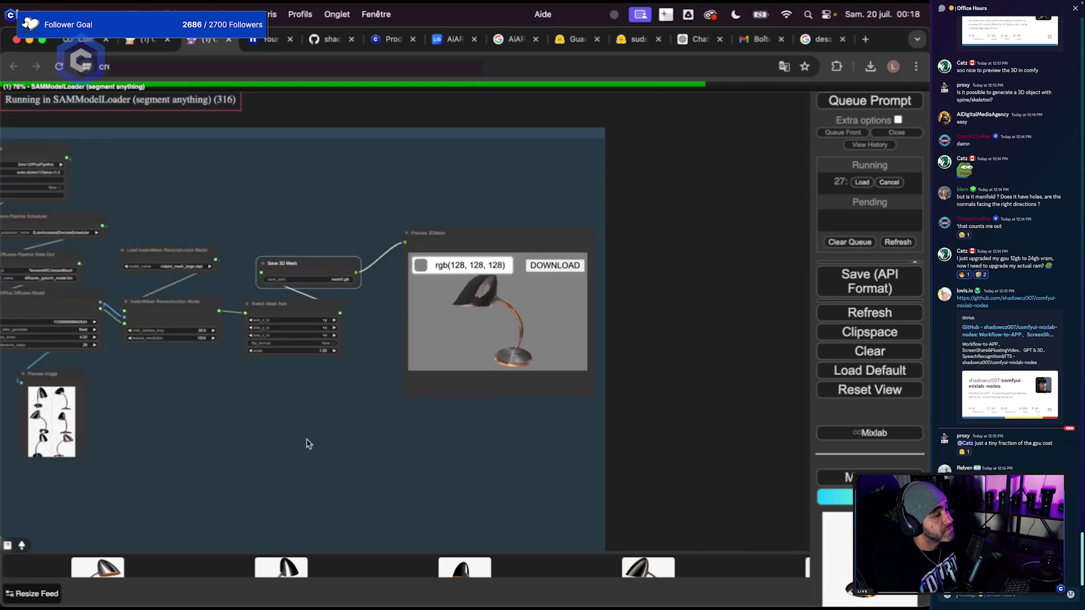
left_click_drag(308, 443, 423, 399)
left_click_drag(629, 308, 568, 253)
scroll(491, 334, "up", 6)
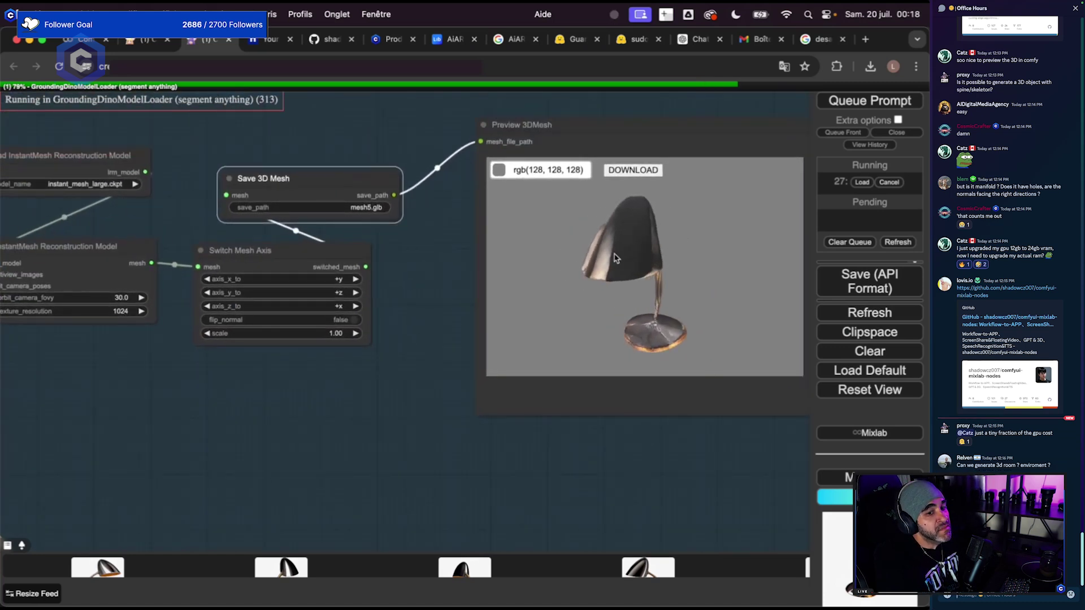
scroll(486, 493, "down", 3)
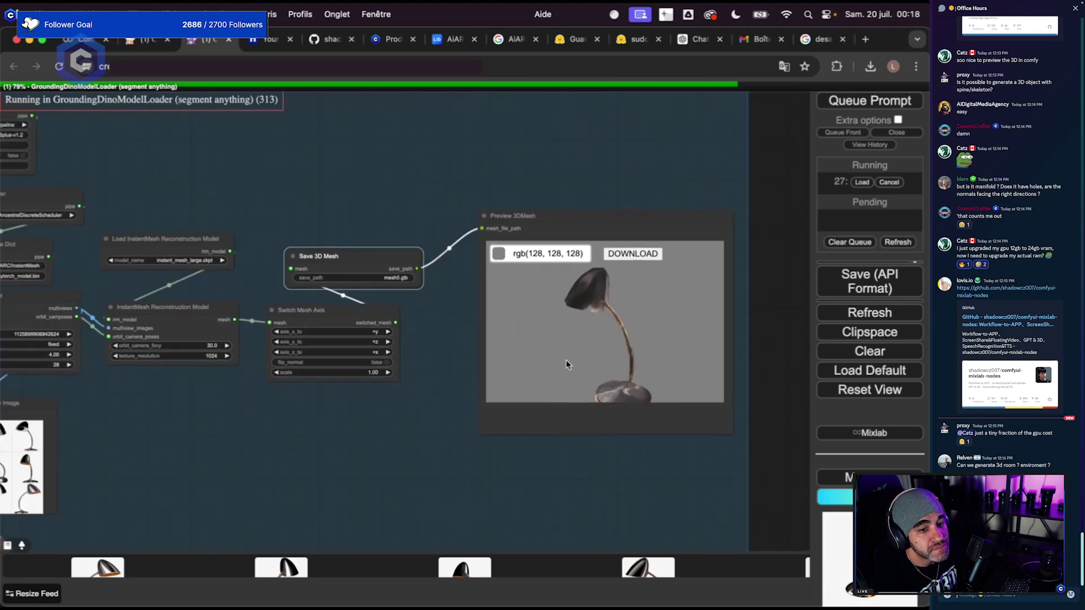
scroll(397, 449, "down", 1)
scroll(397, 450, "down", 2)
left_click_drag(303, 459, 278, 426)
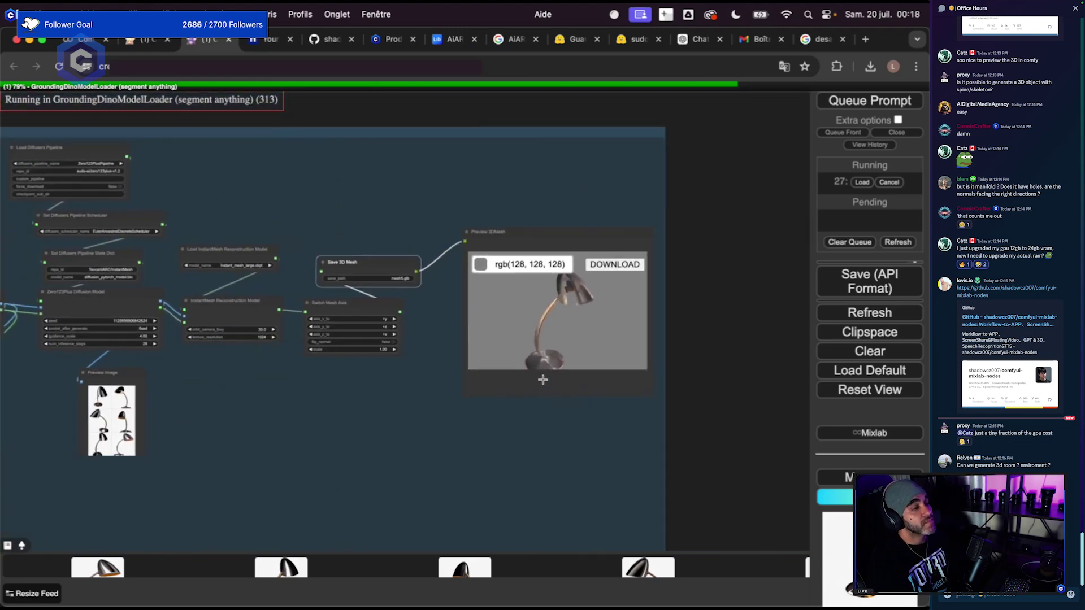
scroll(469, 377, "up", 4)
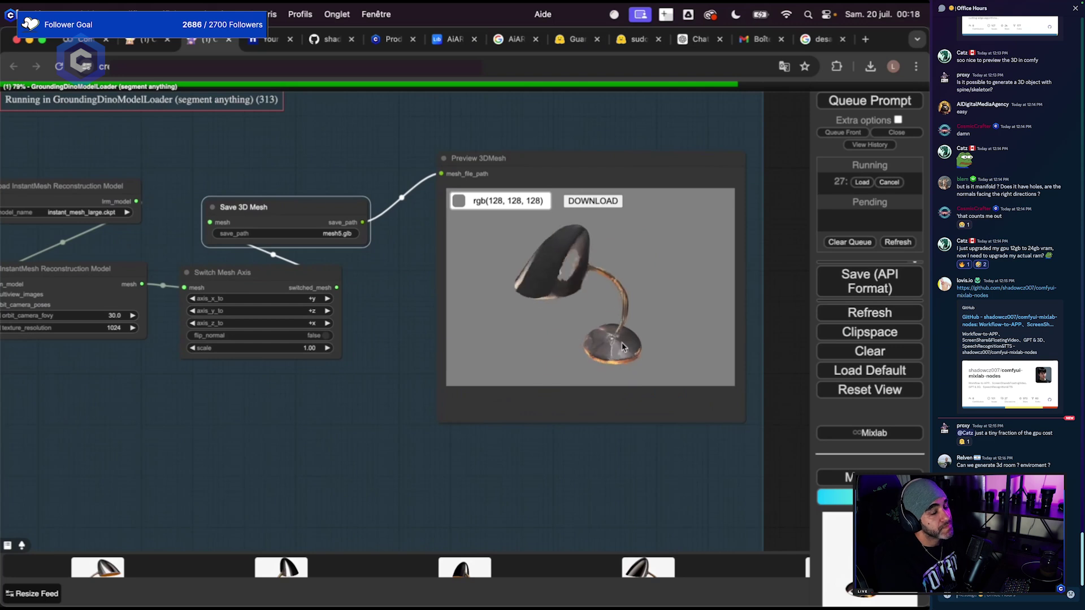
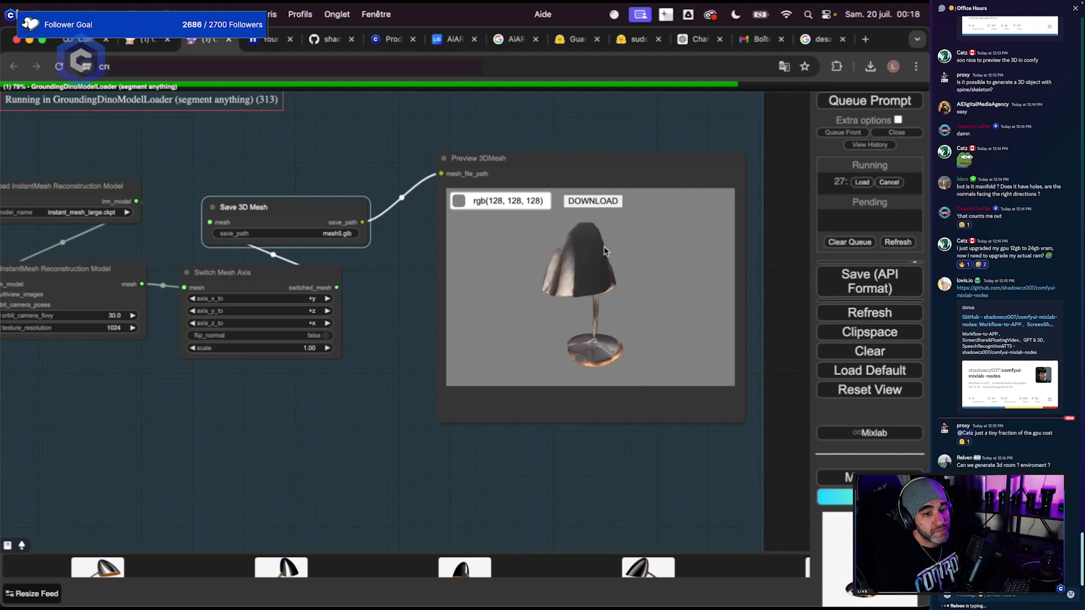
scroll(418, 412, "down", 5)
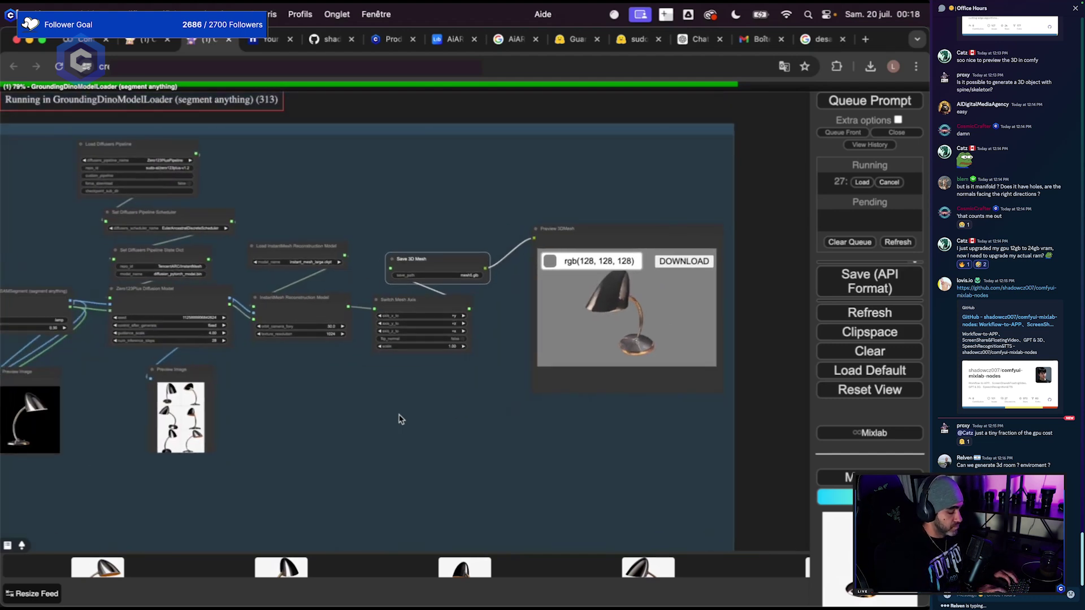
Inspect the segmented lamp image and the segmentation and multiview nodes that lead to the mesh preview.
scroll(354, 375, "up", 6)
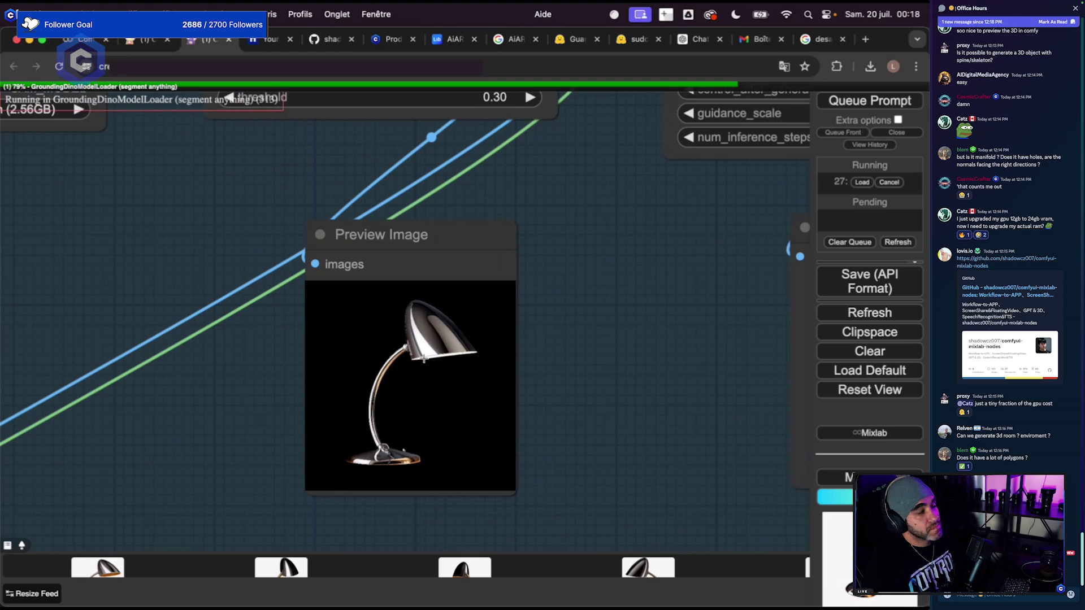
scroll(424, 358, "down", 5)
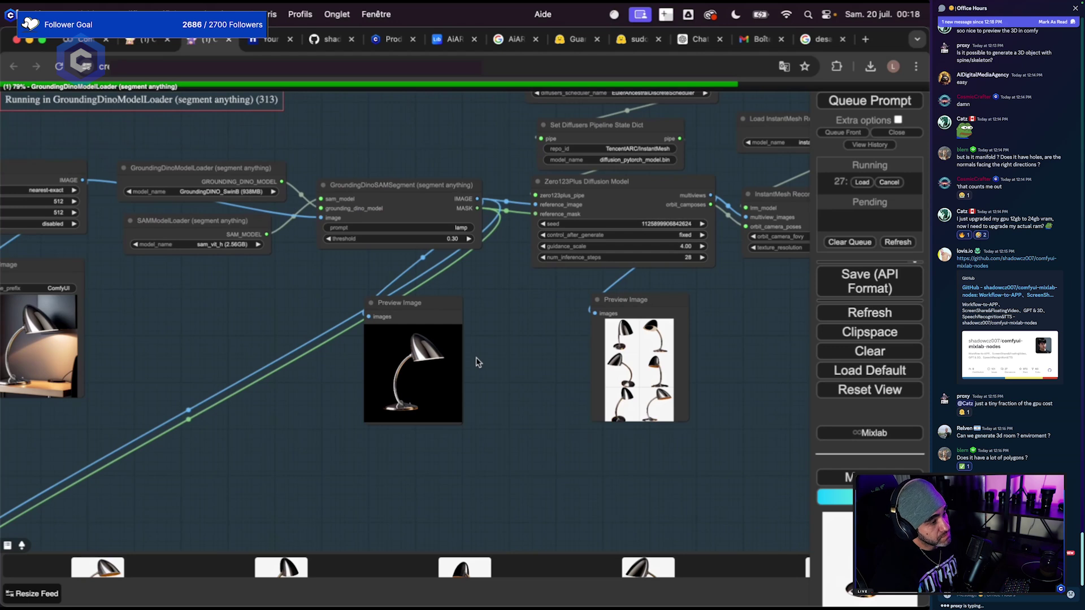
scroll(364, 400, "left", 5)
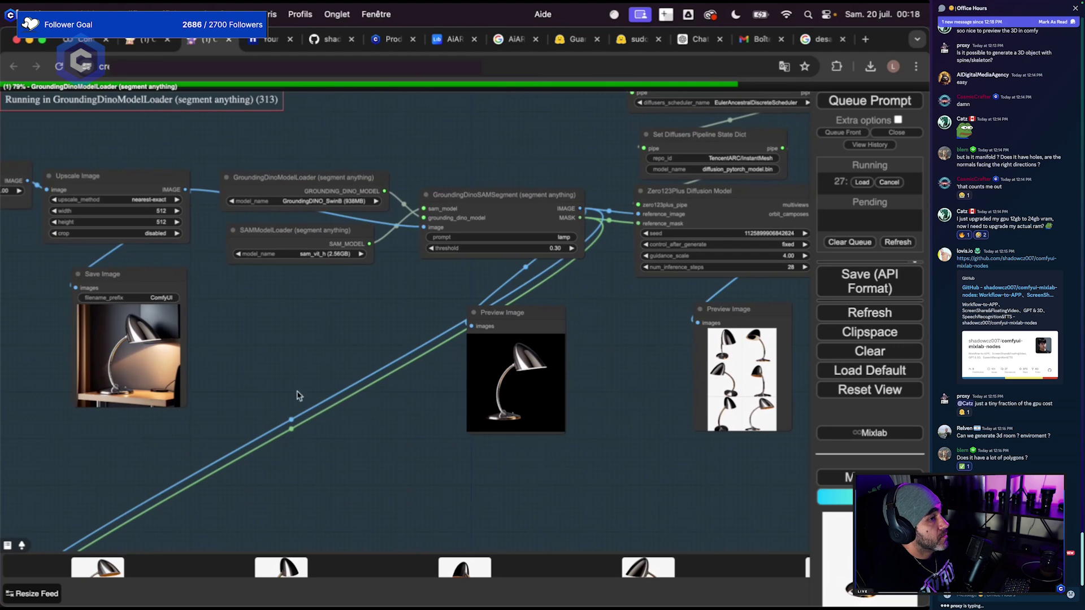
scroll(599, 390, "right", 10)
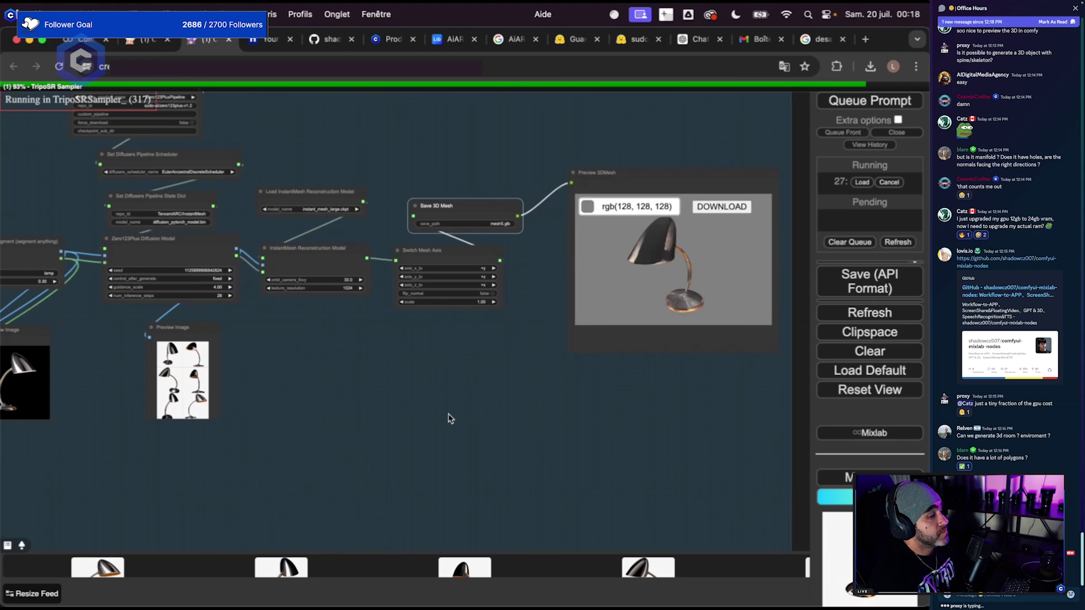
scroll(481, 385, "down", 5)
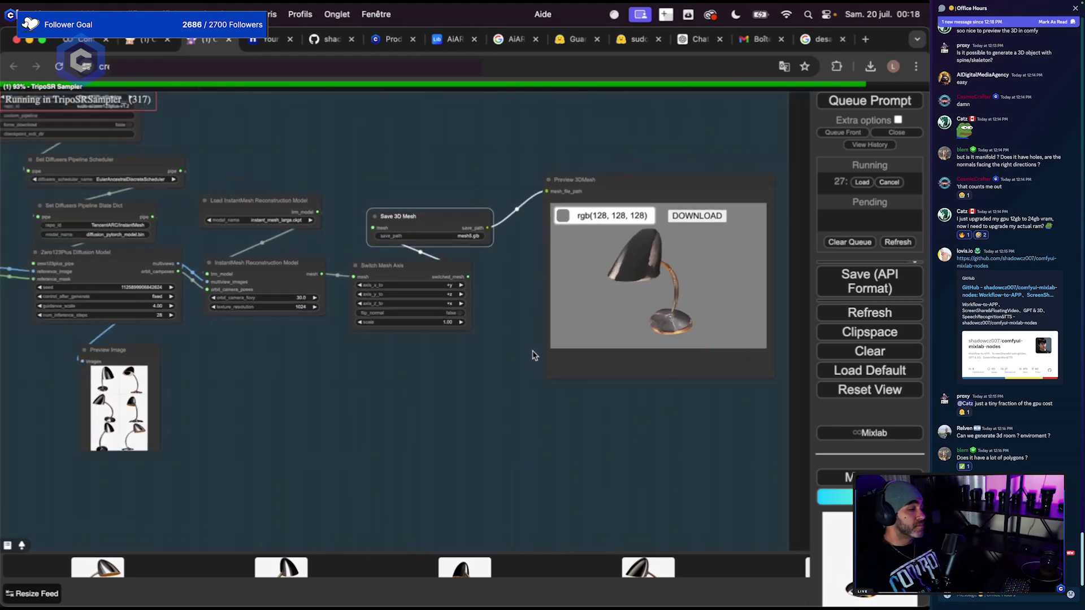
Move the Preview 3DMesh node beside the Save TripoSR Mesh node to place both lamp models side by side.
left_click_drag(412, 415, 674, 230)
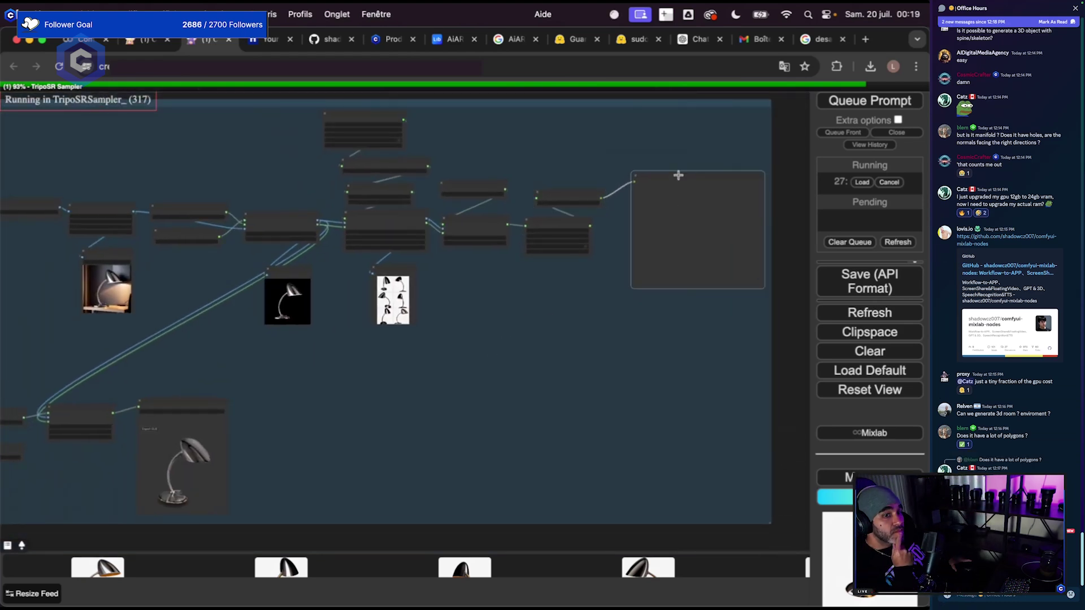
left_click_drag(678, 174, 308, 415)
scroll(224, 374, "up", 3)
scroll(225, 374, "up", 3)
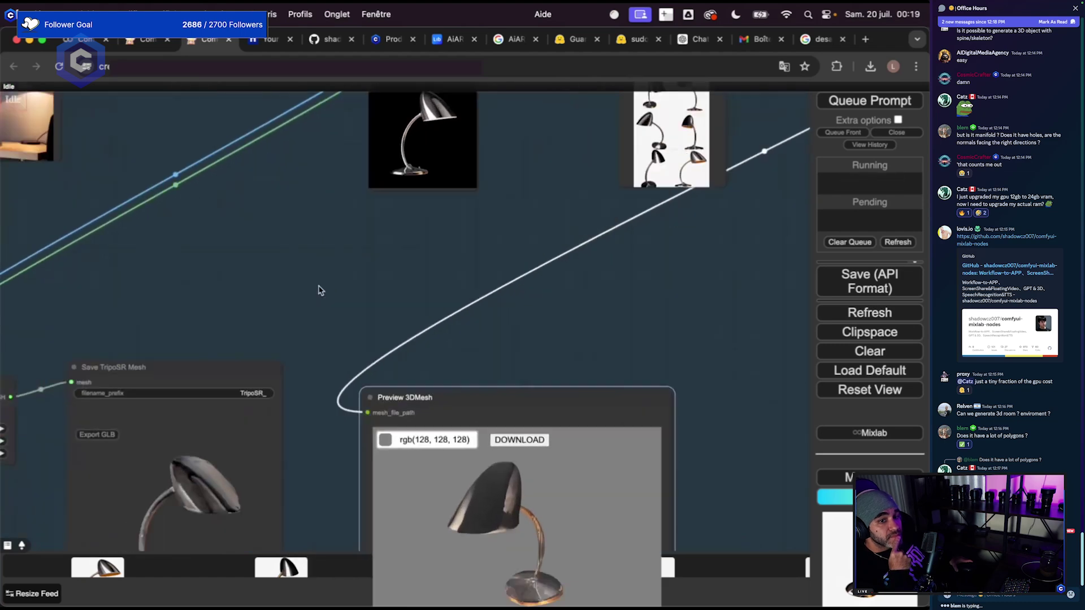
scroll(605, 473, "down", 1)
left_click_drag(626, 462, 682, 401)
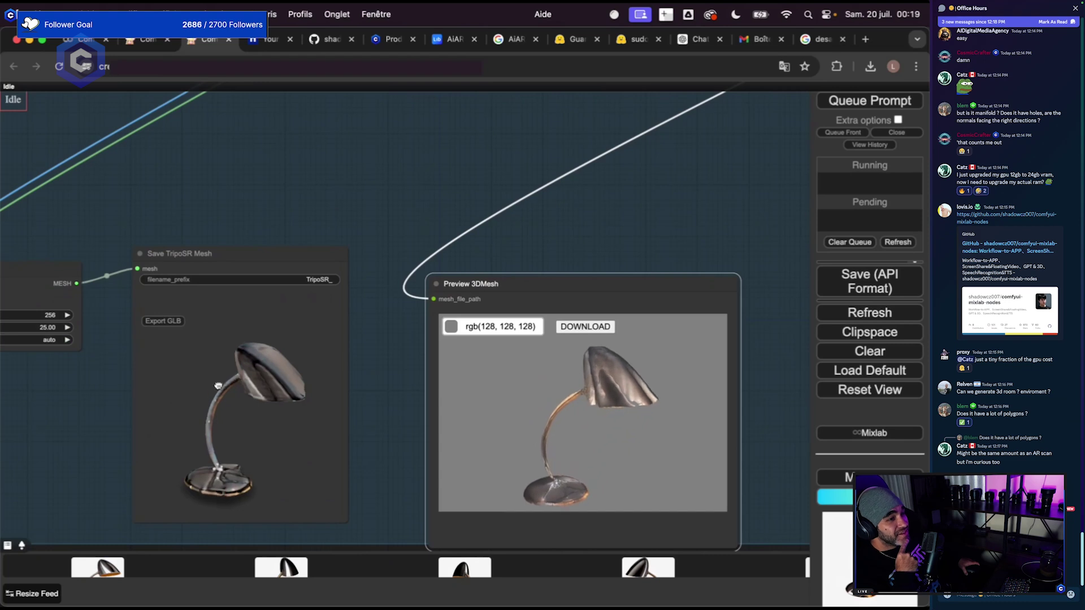
Orbit the lamp models in the Save TripoSR Mesh and Preview 3DMesh nodes to compare their shape and texture.
left_click_drag(249, 375, 382, 439)
scroll(382, 439, "down", 5)
scroll(589, 417, "up", 3)
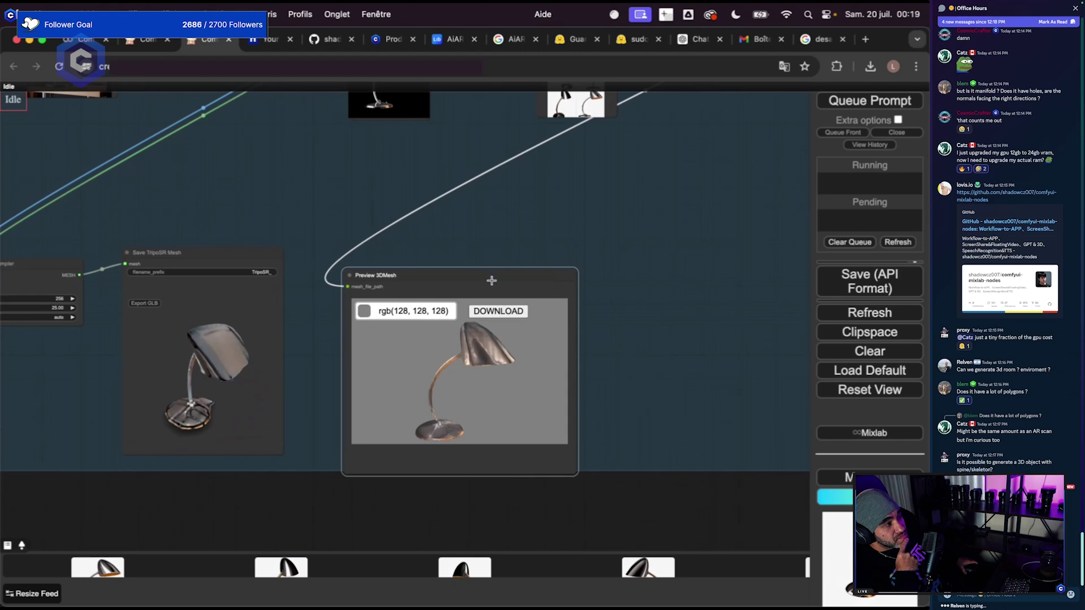
scroll(575, 483, "up", 3)
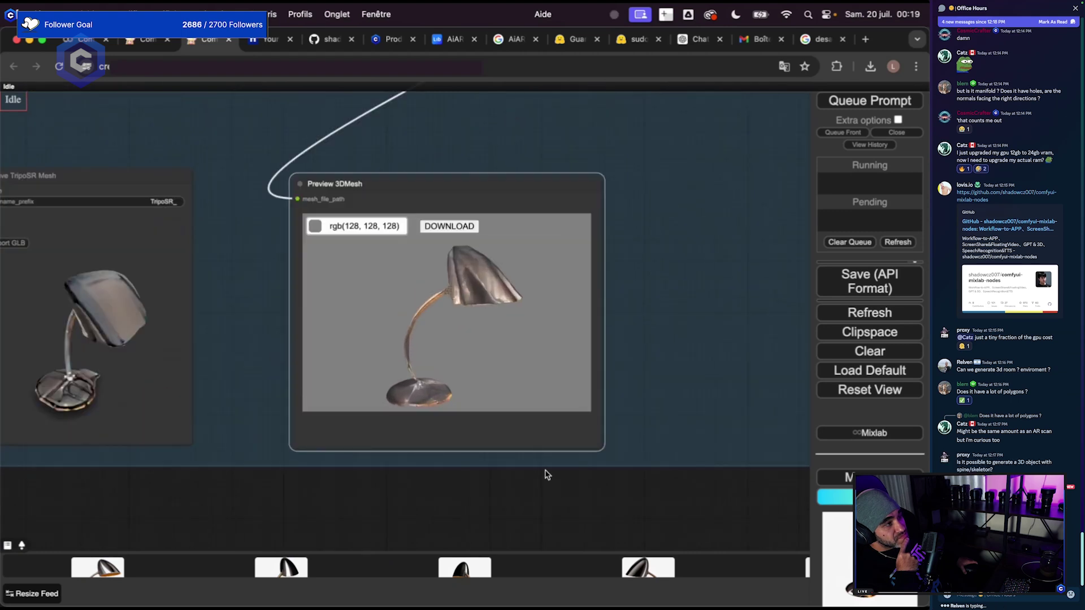
left_click_drag(418, 398, 498, 380)
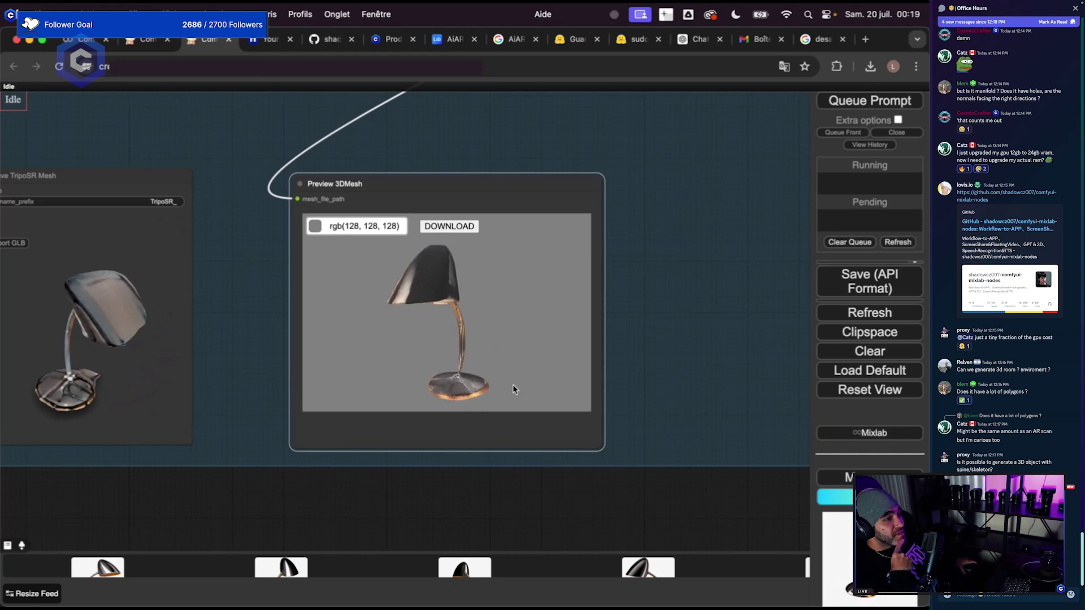
left_click_drag(423, 303, 467, 305)
Download the lamp mesh from Preview 3DMesh and rename the file viewfile (2).glb in Finder, accepting the added extension.
left_click(449, 225)
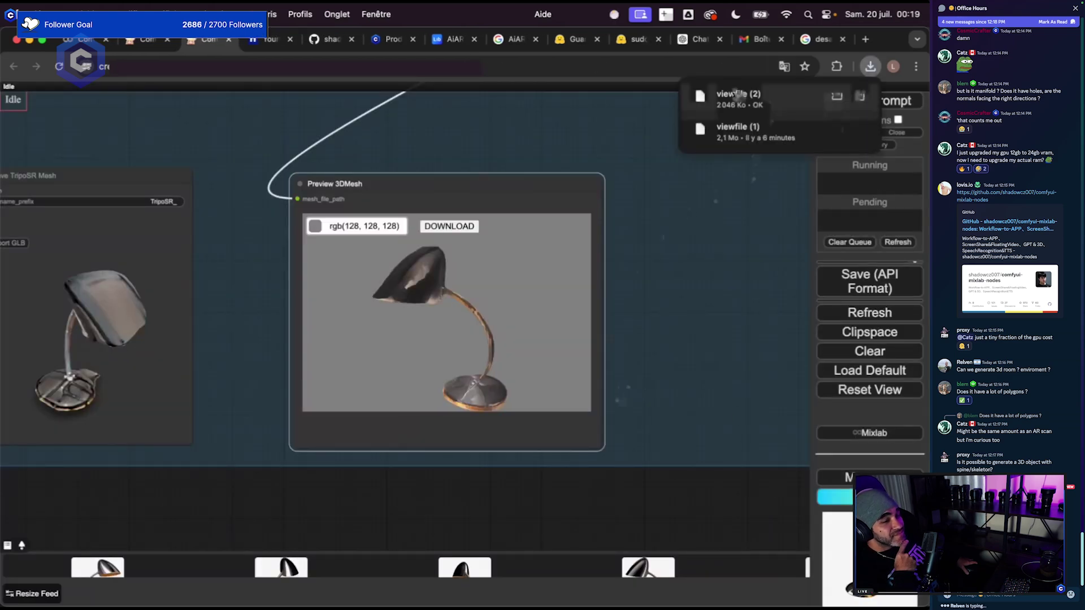
left_click(840, 99)
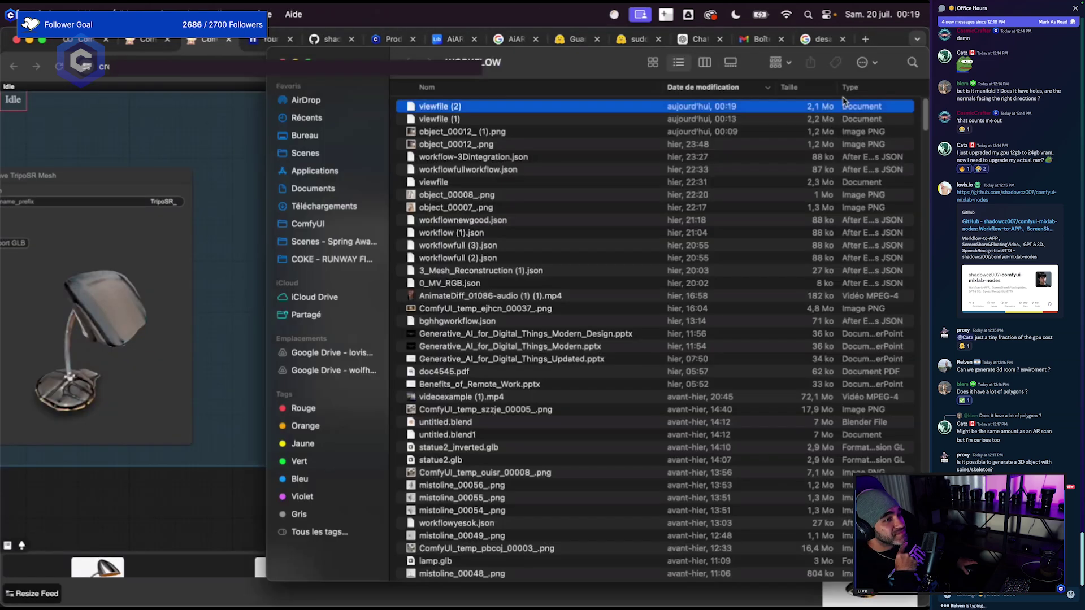
left_click(464, 109)
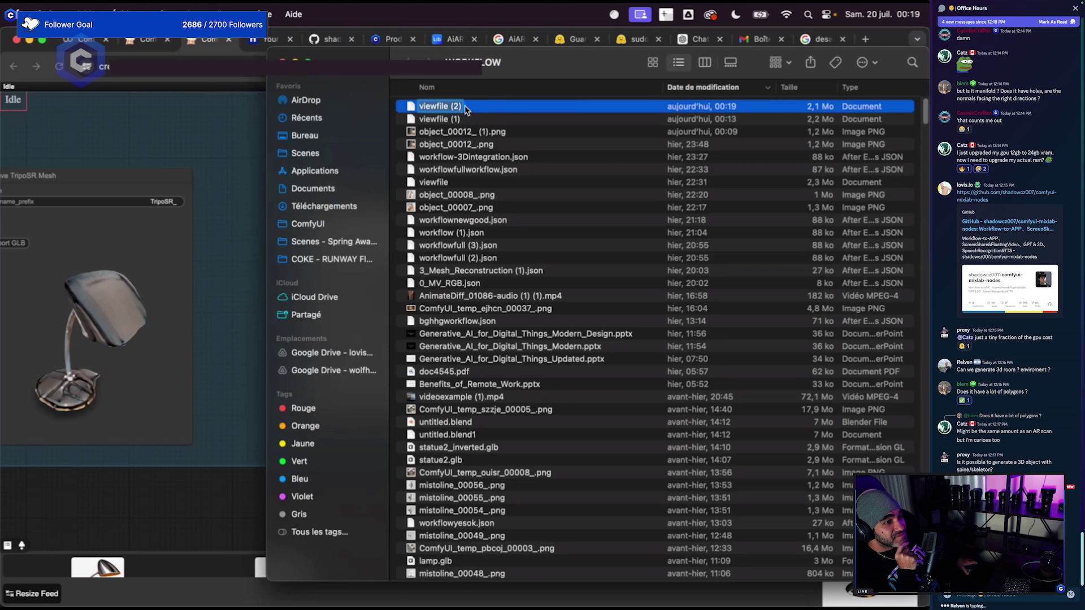
key("Right")
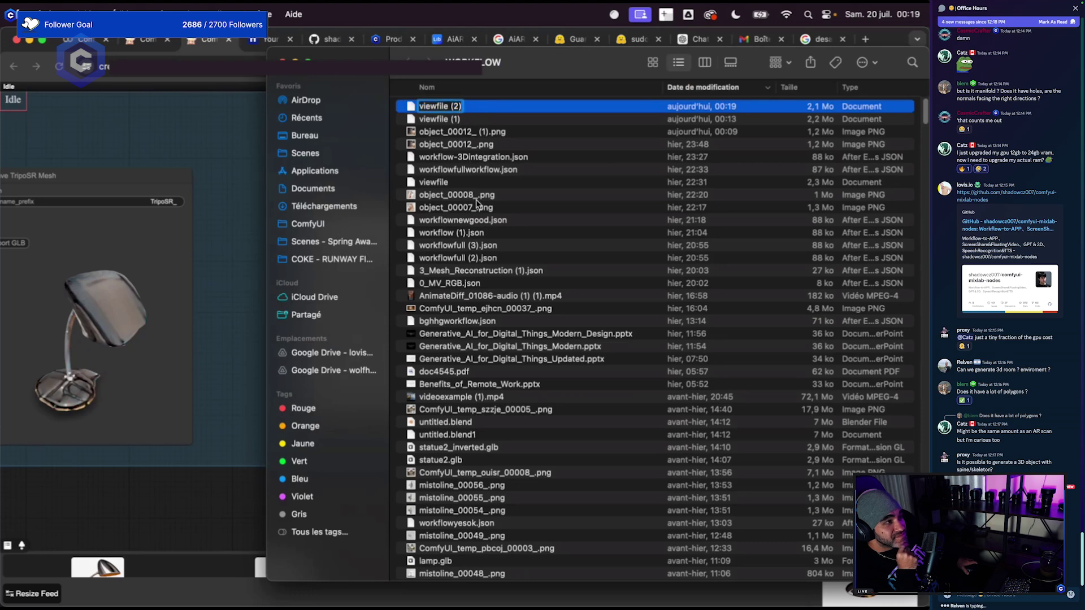
type(".glb")
key("Return")
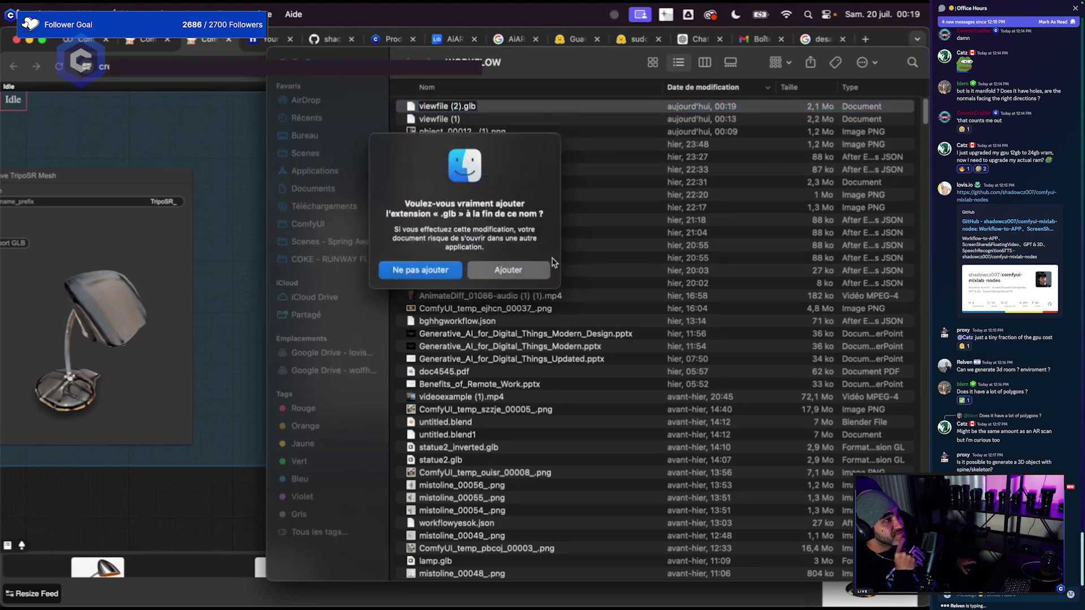
left_click(515, 275)
Try a Quick Look preview of viewfile (2).glb, close it and return to the ComfyUI workflow.
key("space")
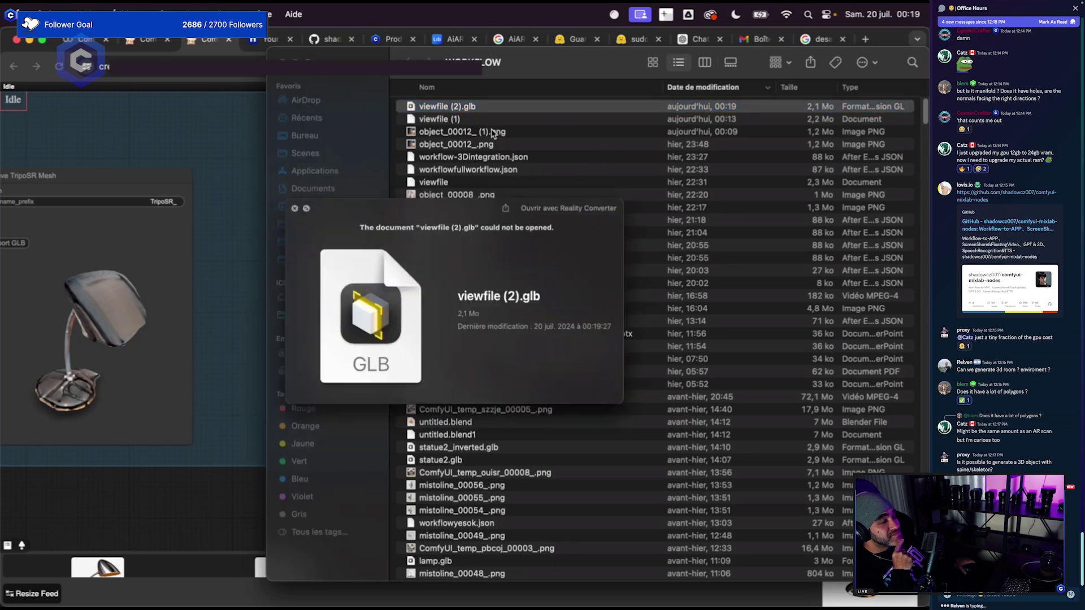
key("space")
left_click(241, 252)
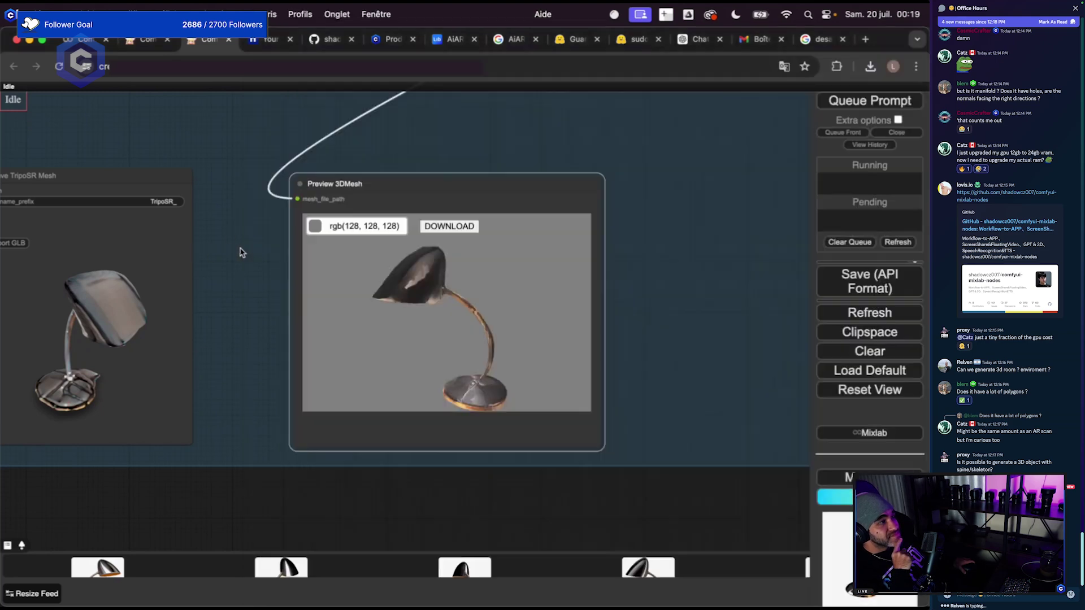
Set all nodes in the 3D generation group to Never so that the group is disabled.
scroll(656, 417, "down", 10)
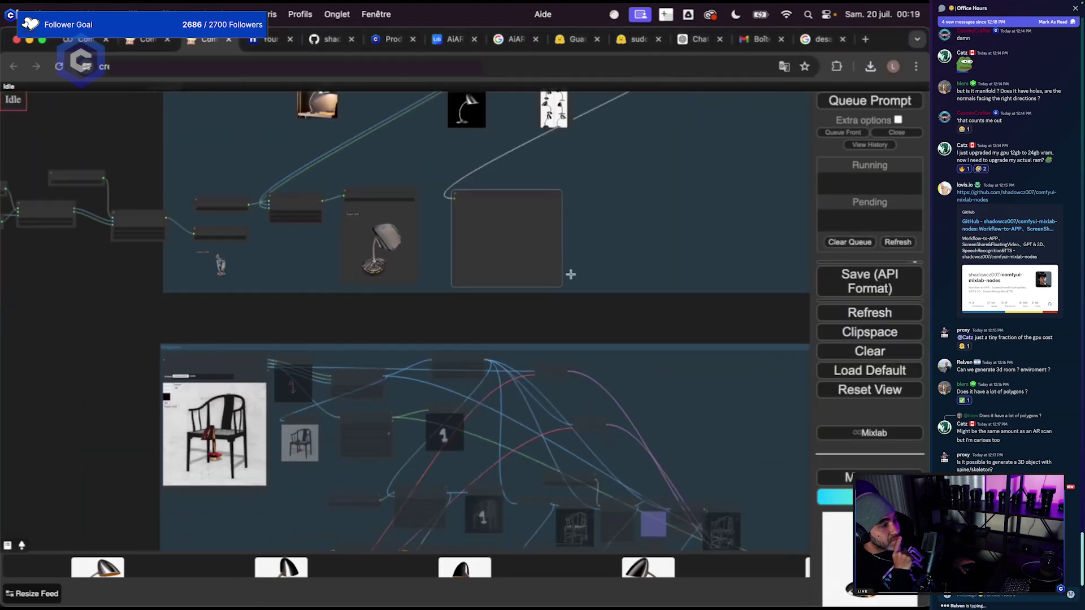
scroll(686, 264, "up", 5)
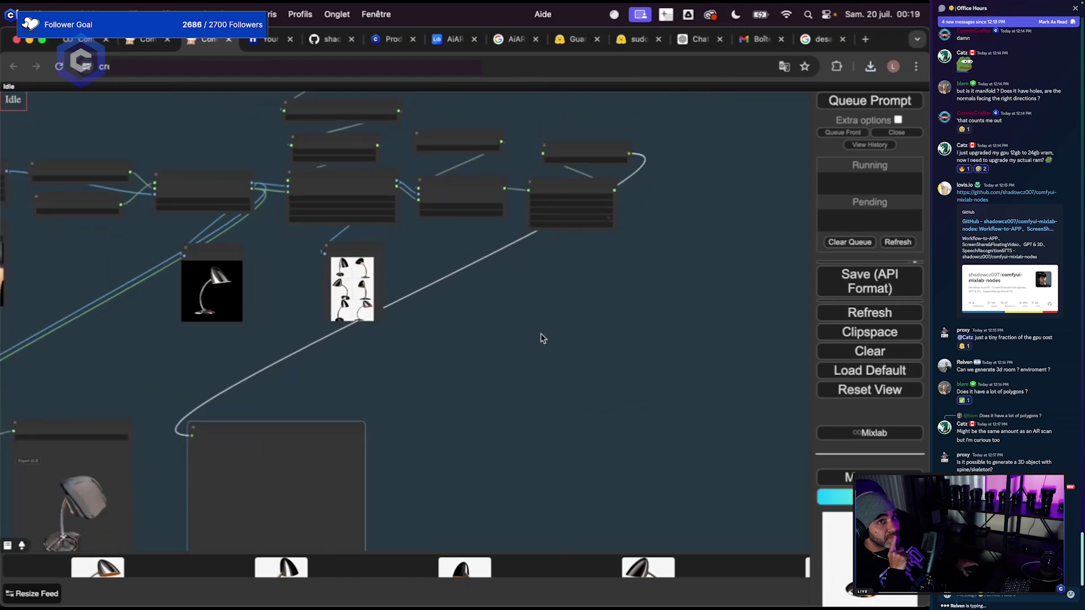
scroll(541, 337, "down", 3)
scroll(550, 259, "up", 8)
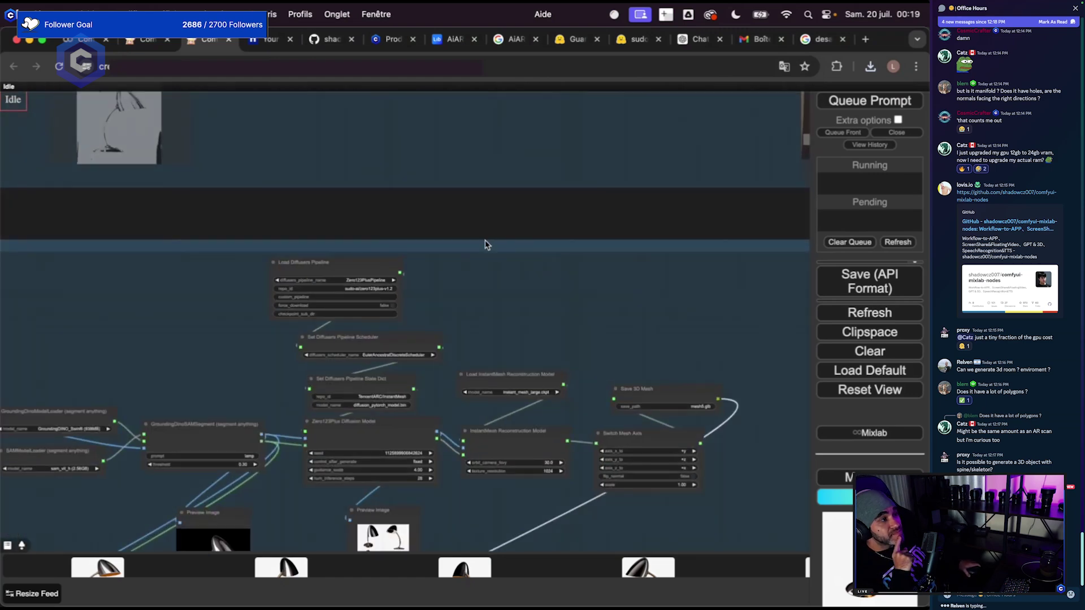
right_click(486, 244)
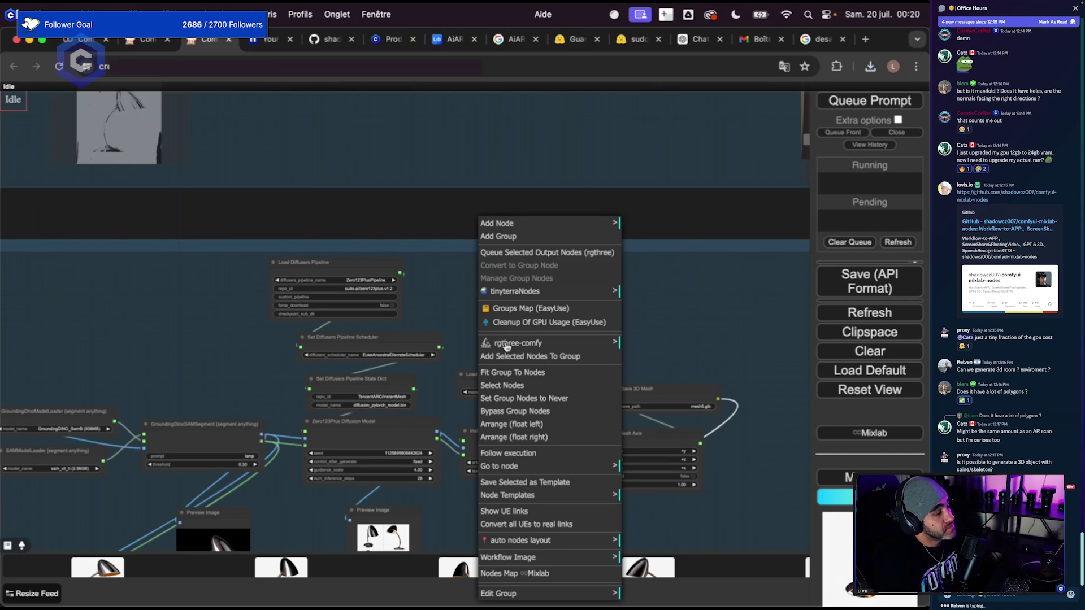
left_click(524, 398)
scroll(576, 407, "down", 3)
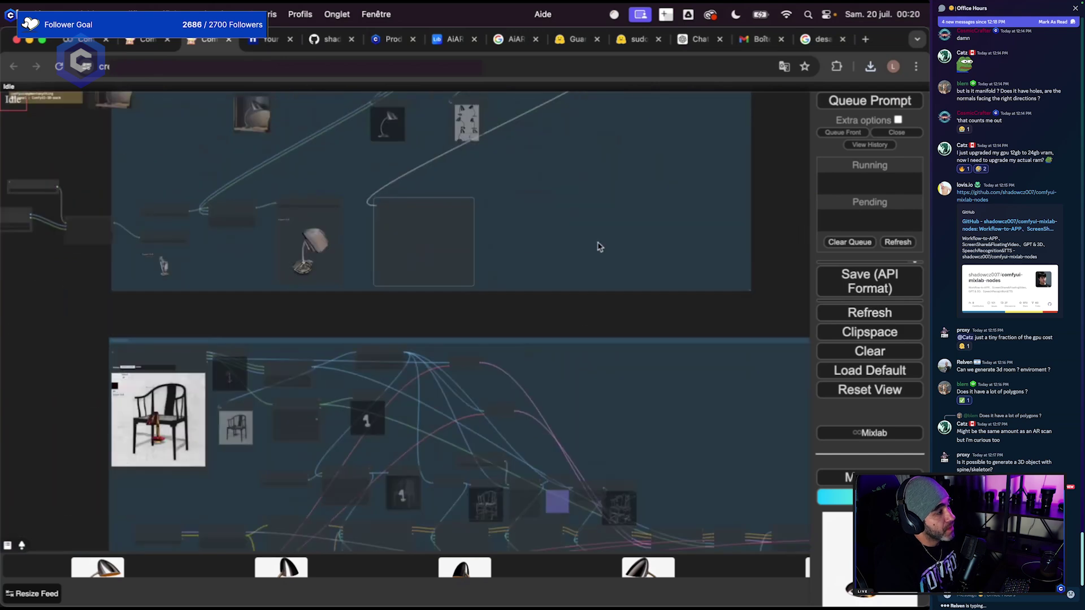
Set all nodes in the Integration group to Always so that the group is active.
left_click_drag(627, 359, 511, 288)
scroll(503, 273, "up", 4)
right_click(502, 274)
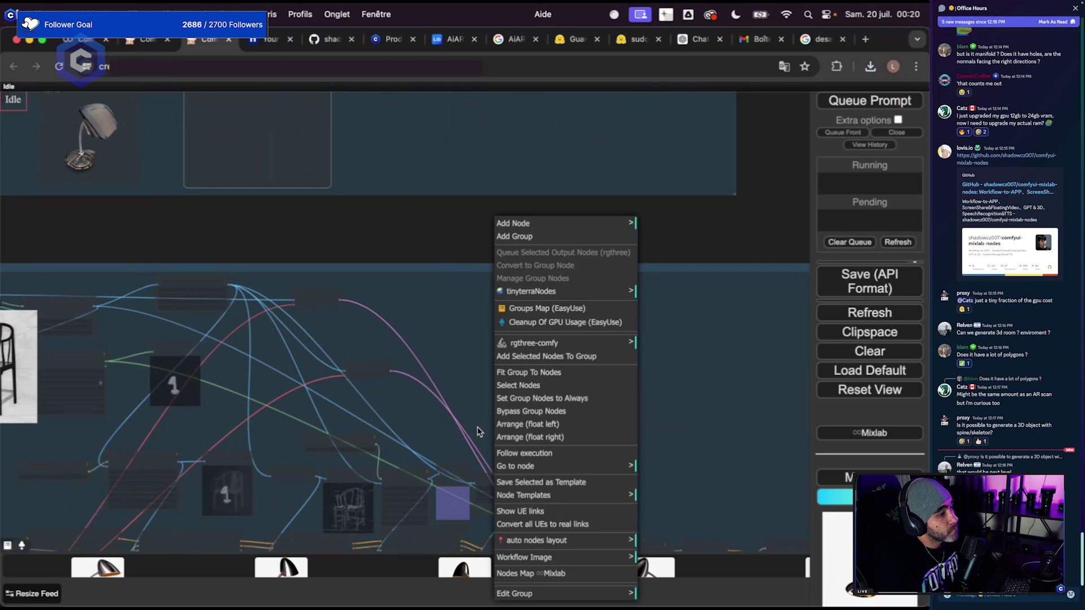
left_click(543, 398)
scroll(596, 368, "down", 4)
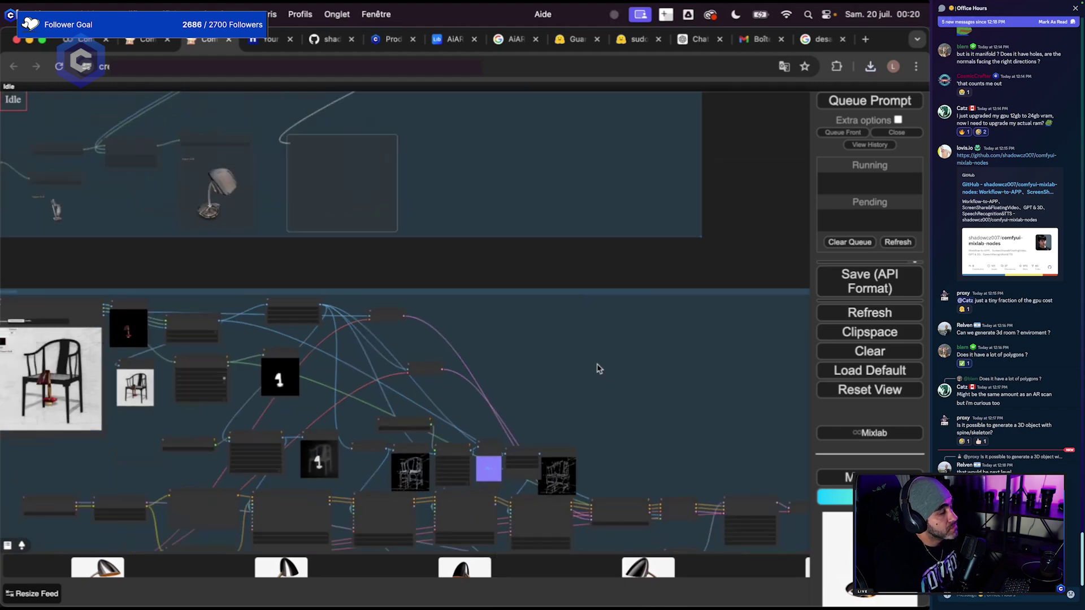
Move the 3DImage Mixlab node slightly down to the edge of the Integration group.
scroll(34, 399, "up", 10)
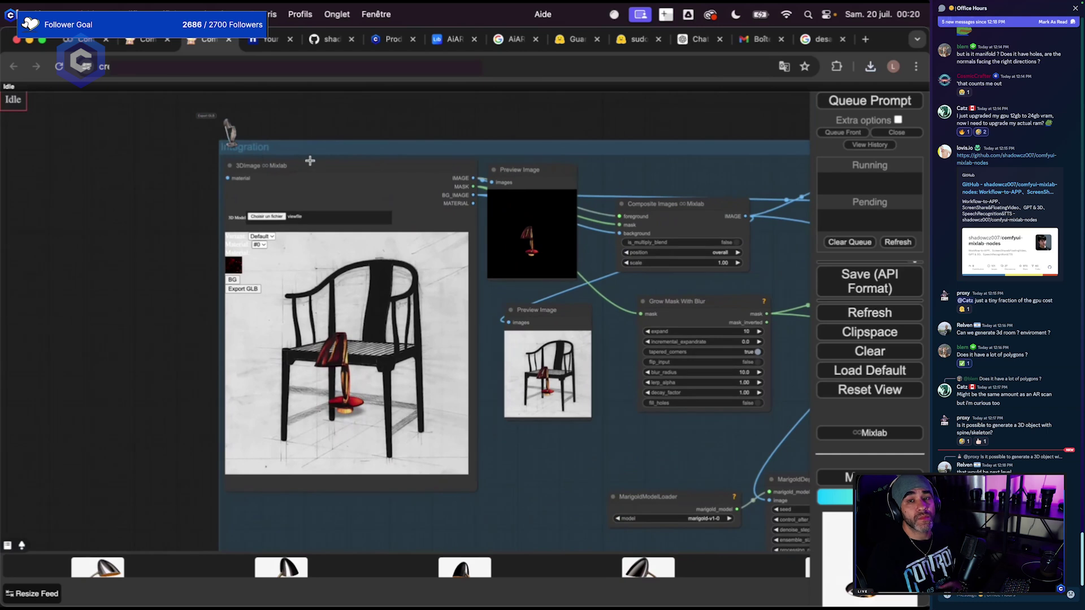
left_click_drag(322, 169, 298, 188)
left_click_drag(121, 253, 194, 251)
scroll(194, 250, "up", 1)
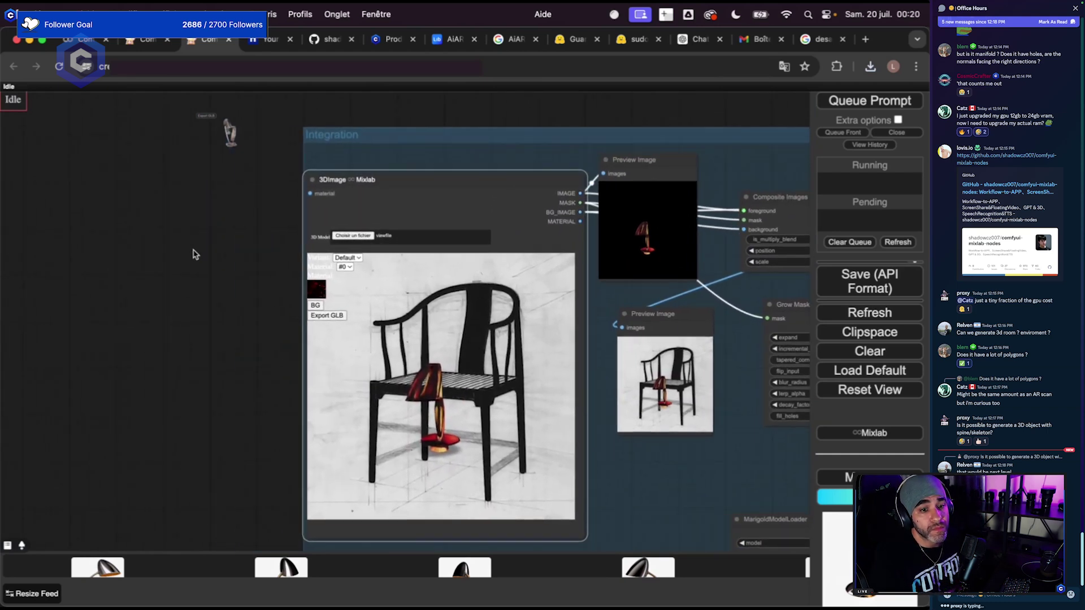
scroll(218, 246, "up", 3)
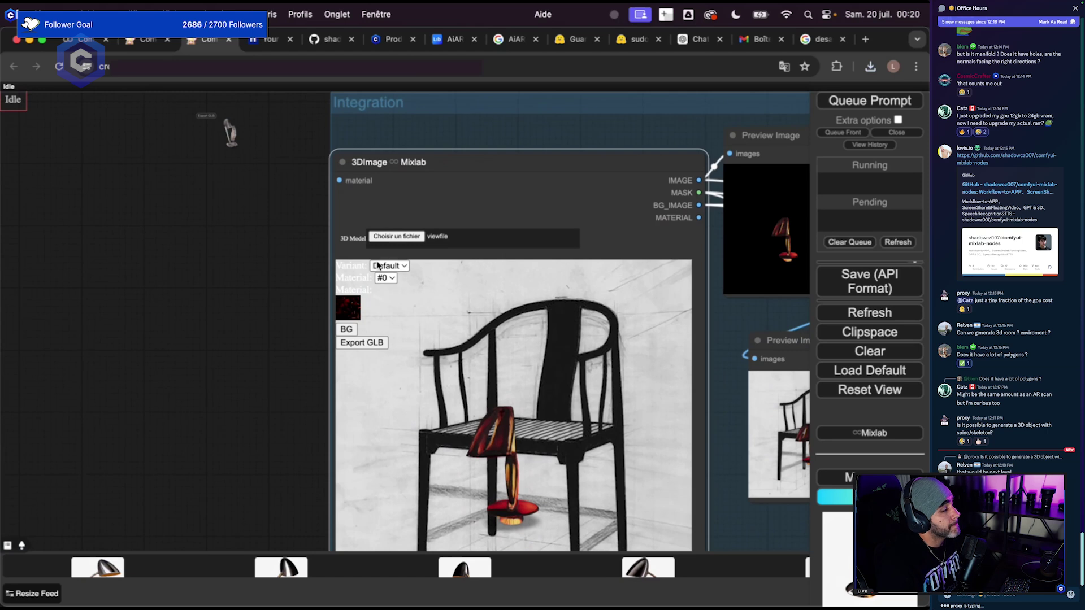
scroll(267, 279, "up", 1)
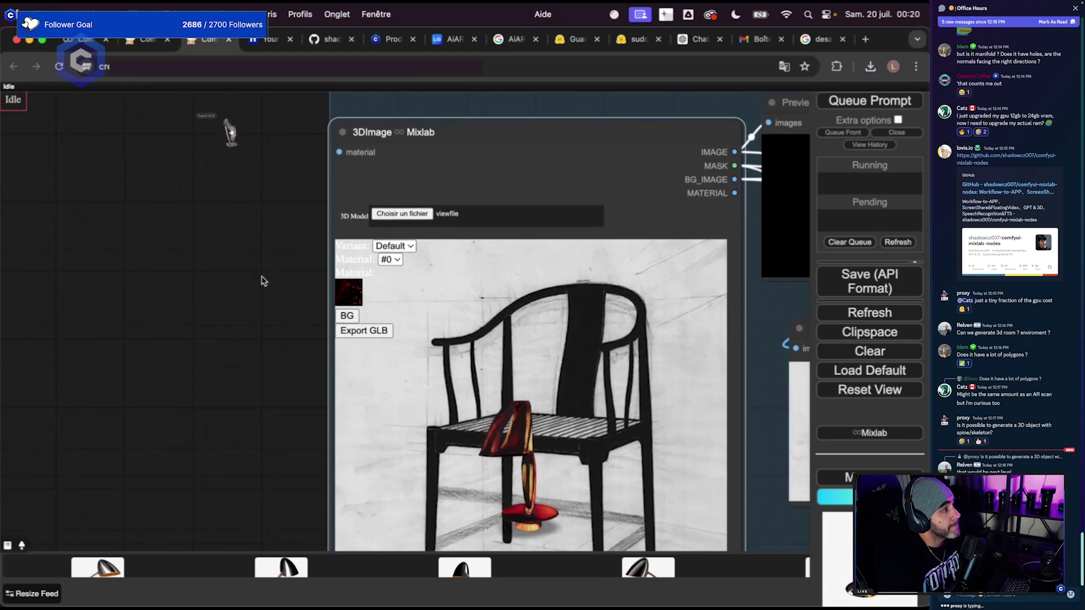
scroll(283, 280, "down", 3)
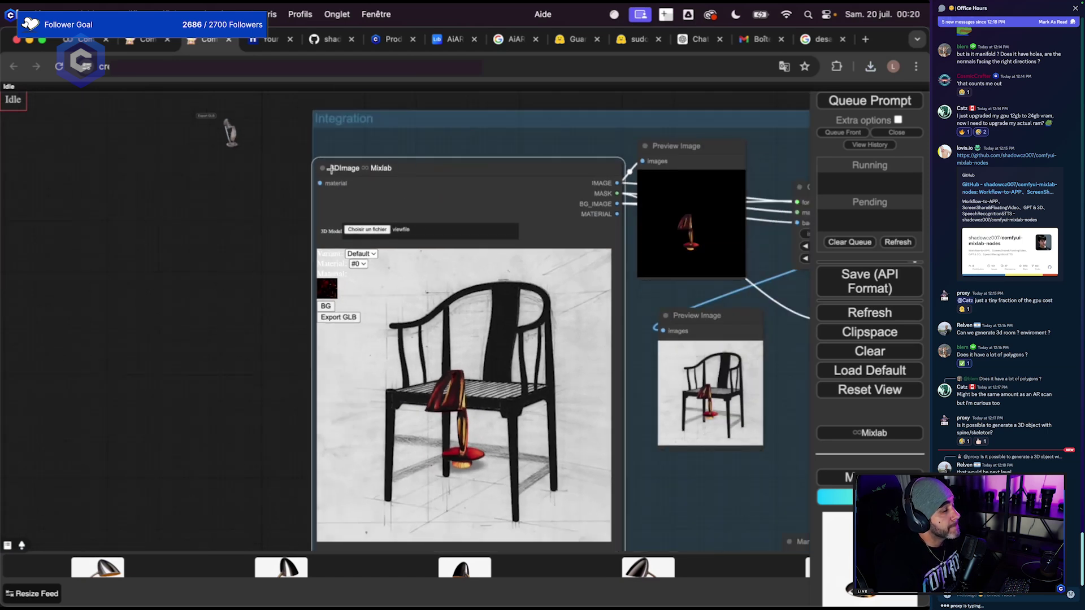
Load viewfile (2).glb from the Downloads folder as the 3D model of the 3DImage Mixlab node and rotate the lamp over the chair.
double_click(145, 242)
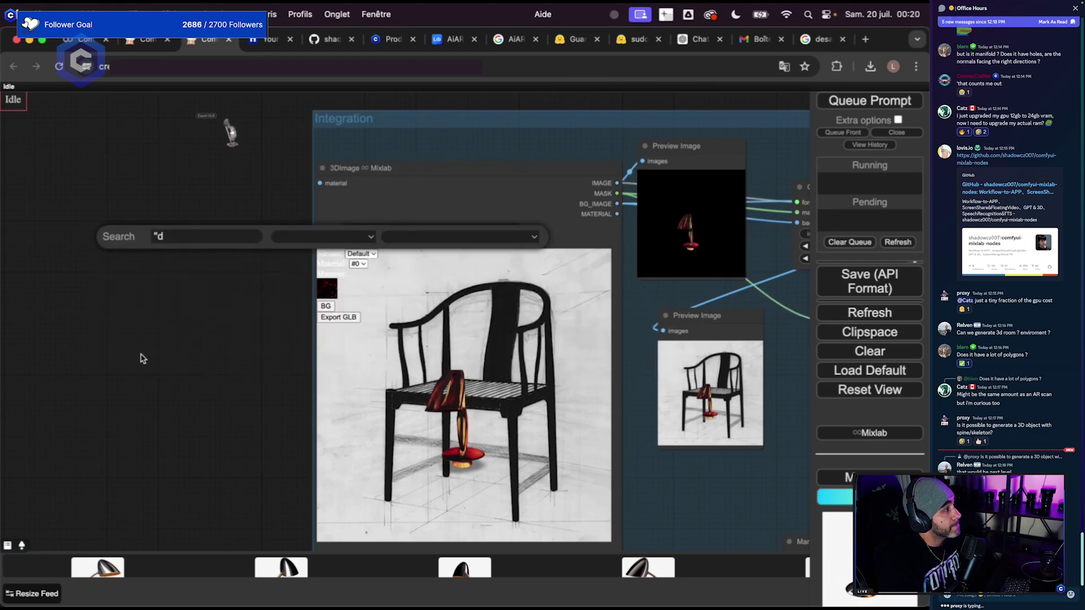
scroll(213, 271, "up", 5)
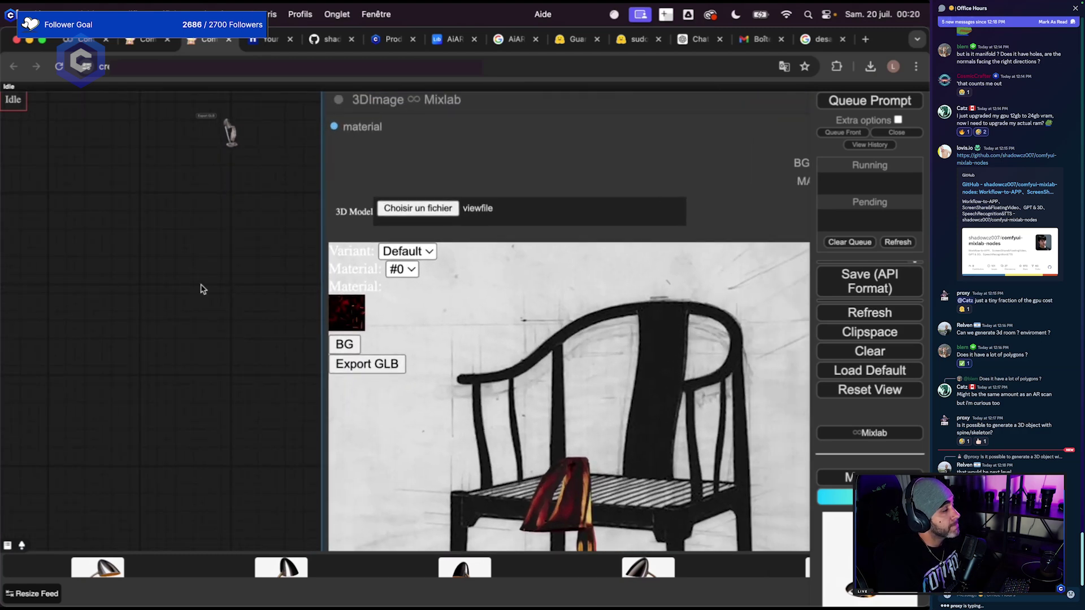
scroll(202, 289, "down", 2)
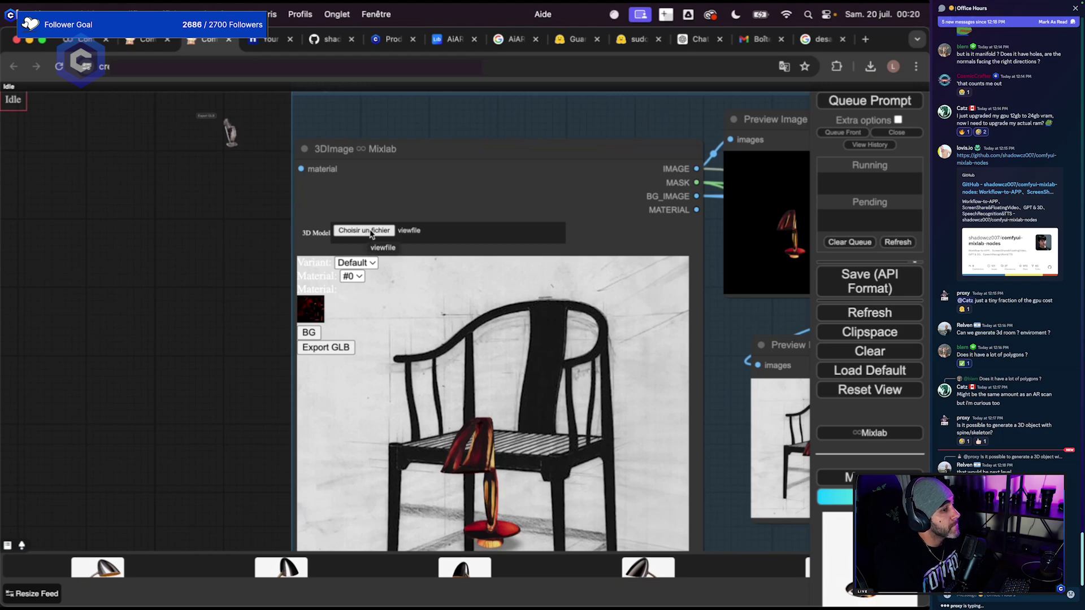
left_click(369, 236)
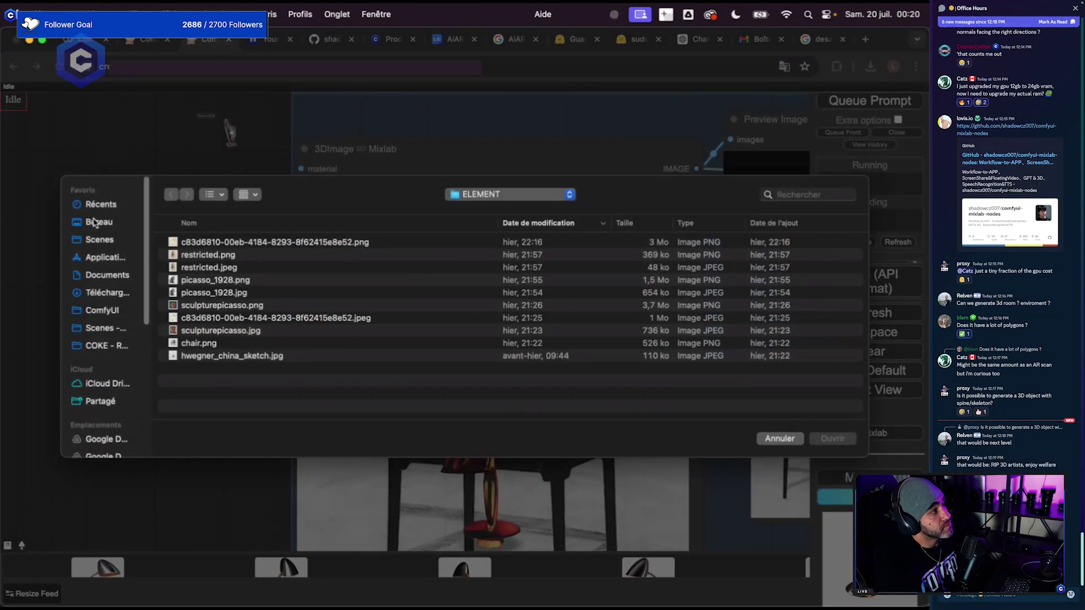
left_click(96, 221)
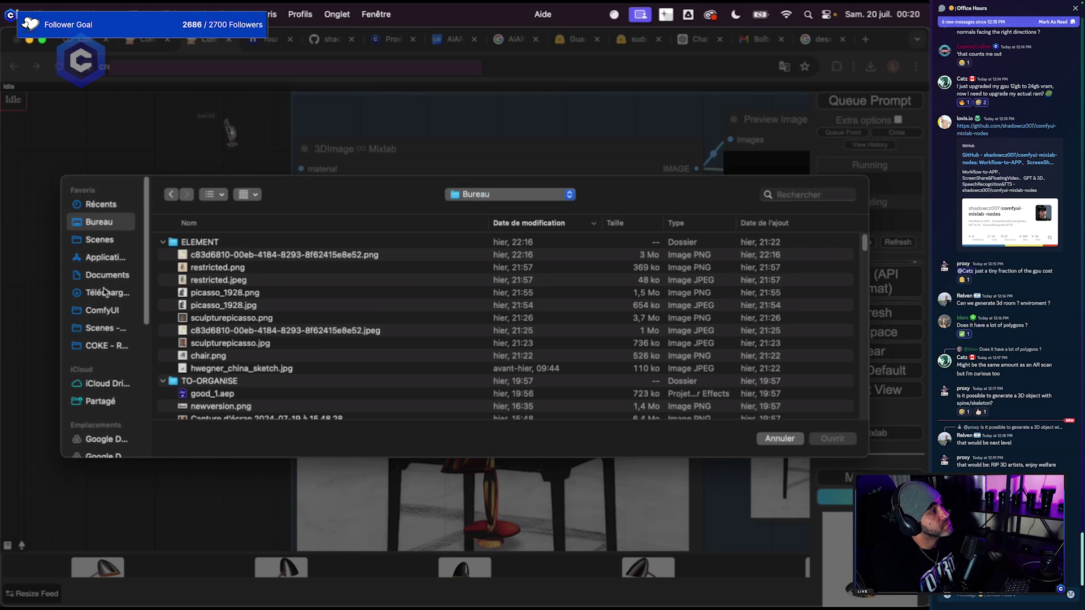
left_click(106, 292)
double_click(205, 255)
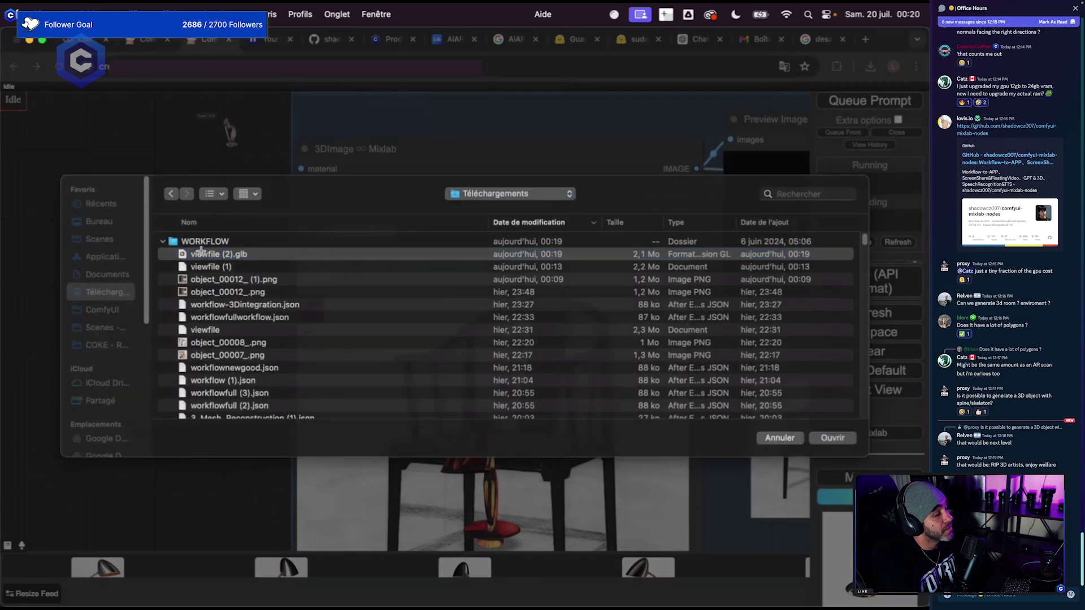
left_click_drag(198, 386, 133, 278)
scroll(135, 285, "down", 1)
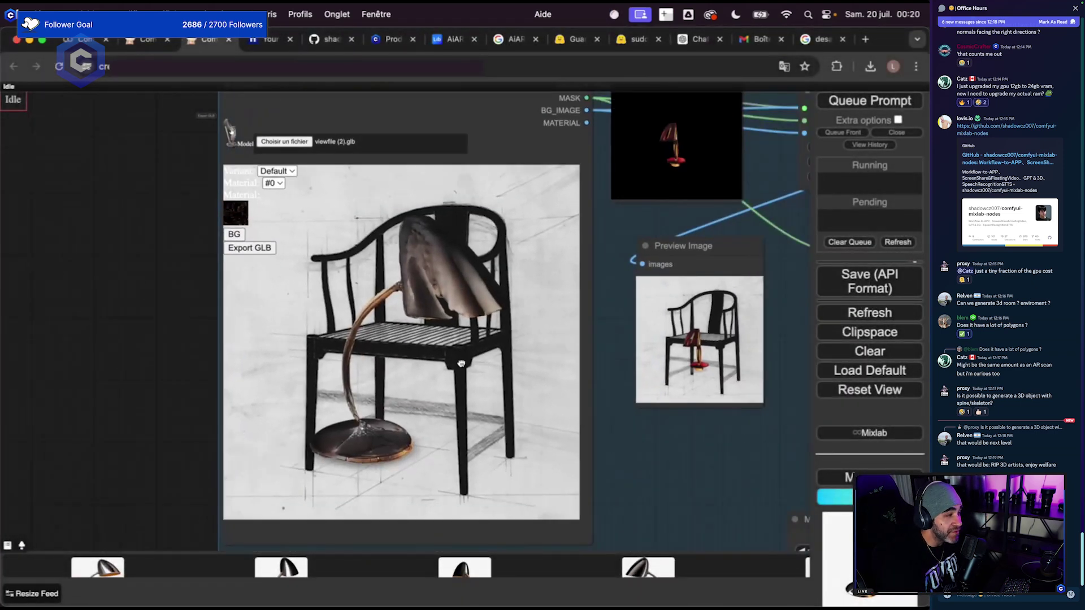
scroll(136, 407, "down", 2)
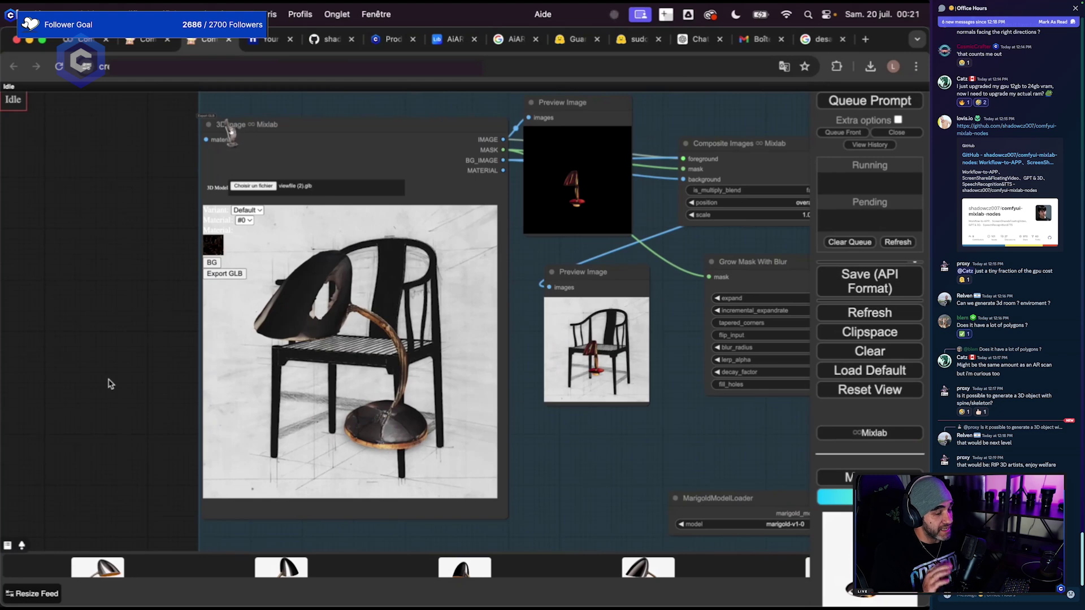
Save the palm-tree house image from the output image node in the workflow group above 3D generation.
scroll(130, 394, "down", 5)
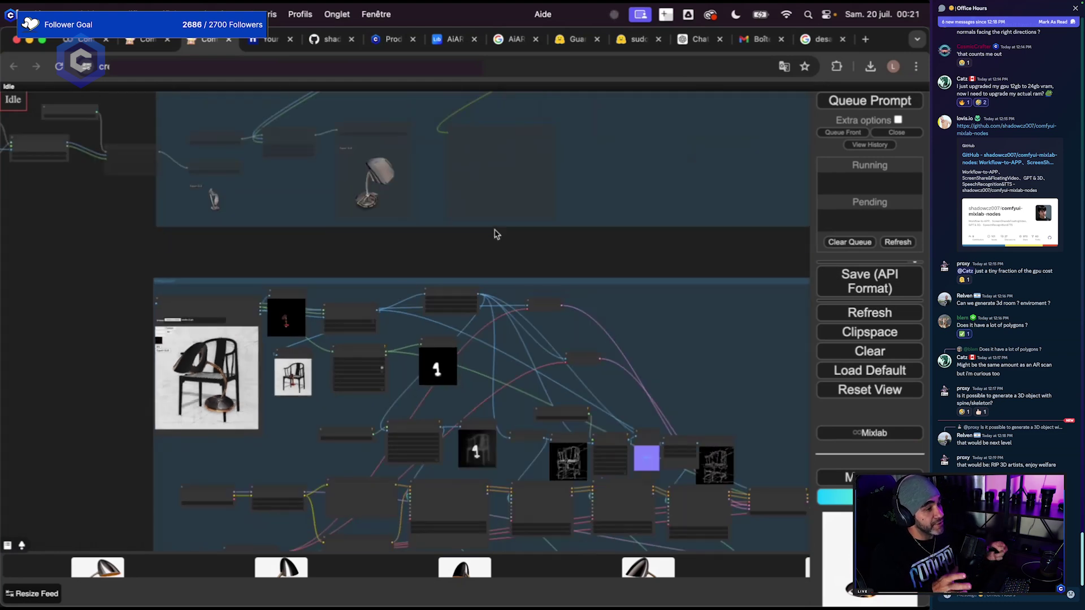
scroll(501, 274, "up", 10)
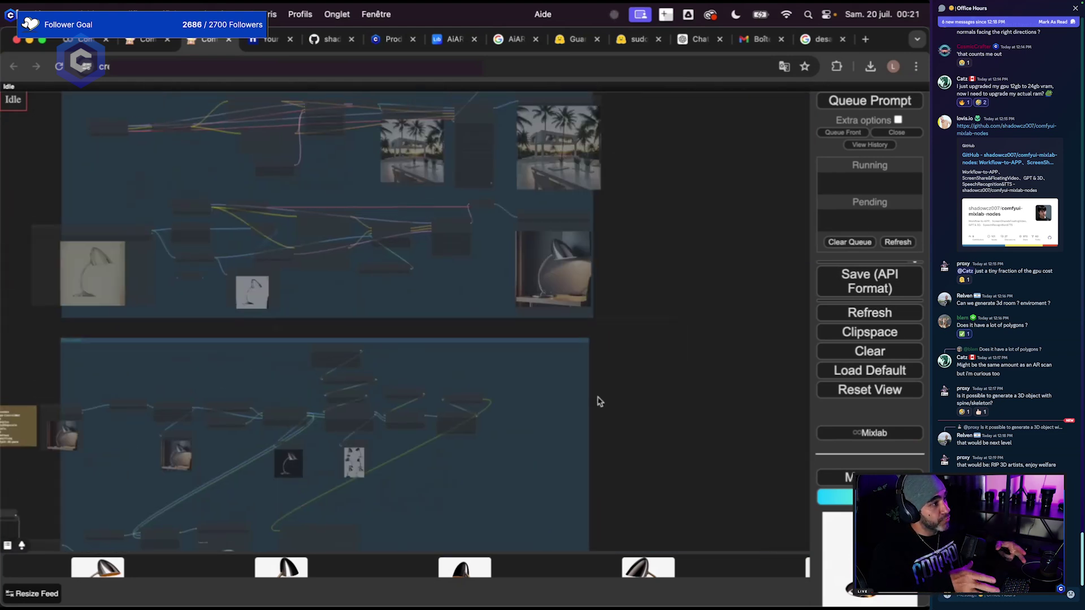
scroll(570, 185, "up", 5)
right_click(564, 179)
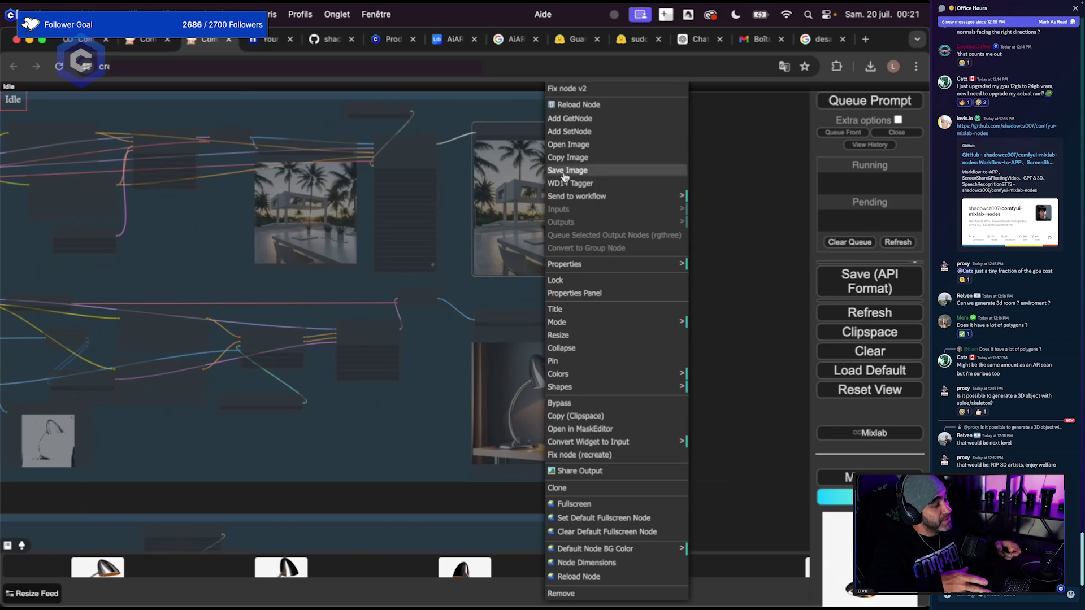
left_click(564, 171)
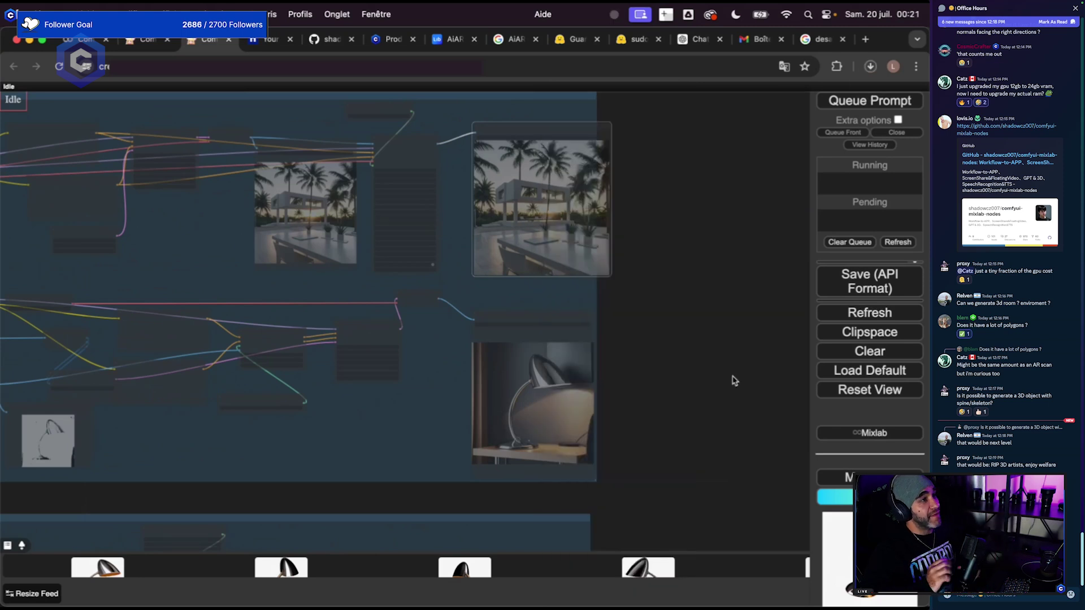
Examine the 3D generation group, from the reference lamp image through the segmented lamp to the multiview preview.
scroll(730, 379, "down", 2)
scroll(729, 390, "down", 2)
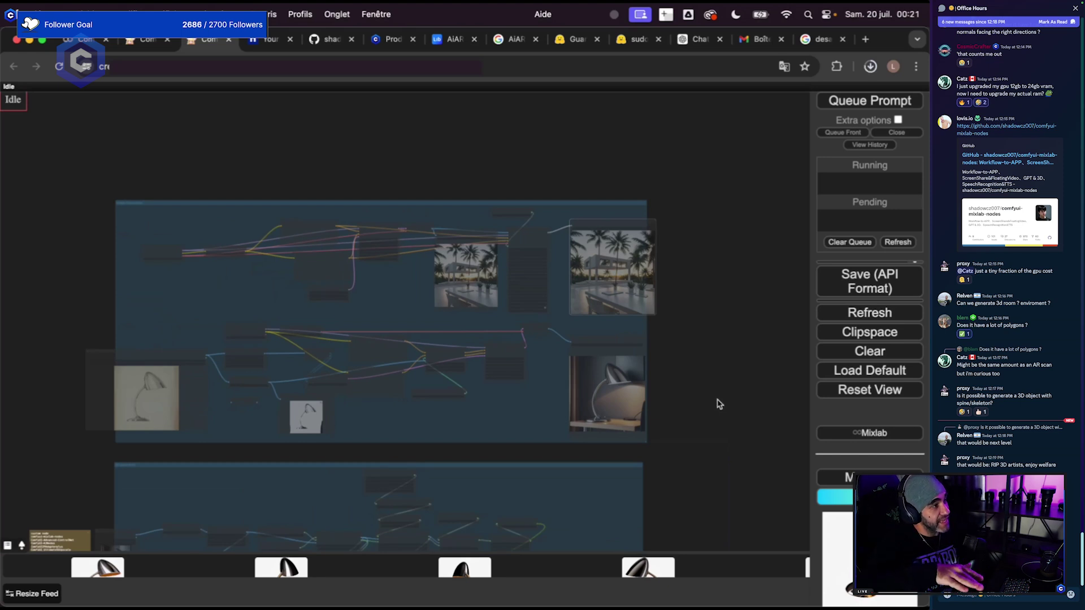
left_click_drag(715, 407, 765, 256)
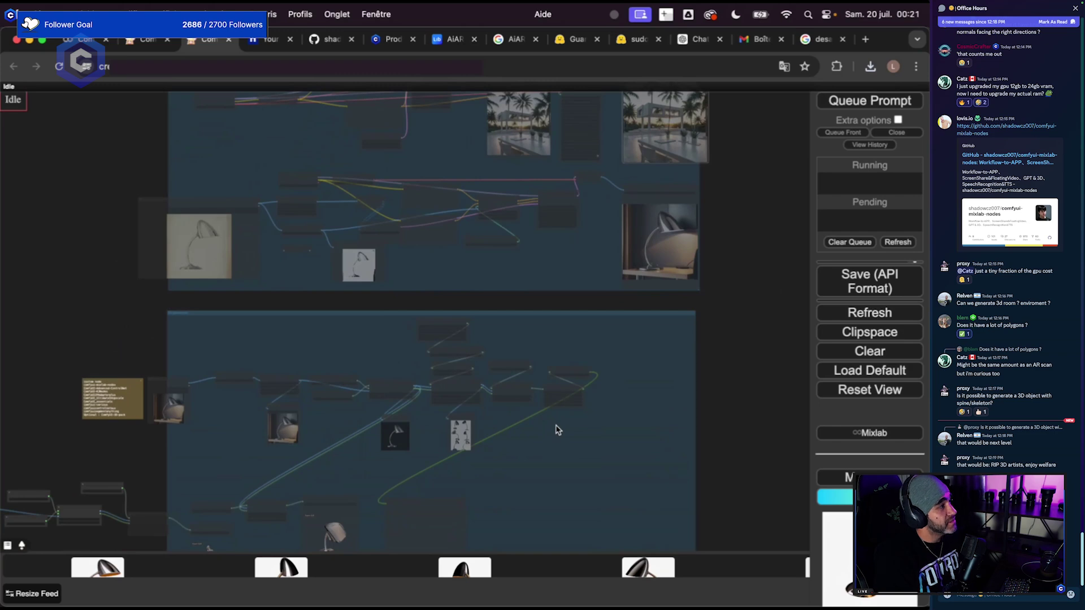
scroll(290, 375, "up", 5)
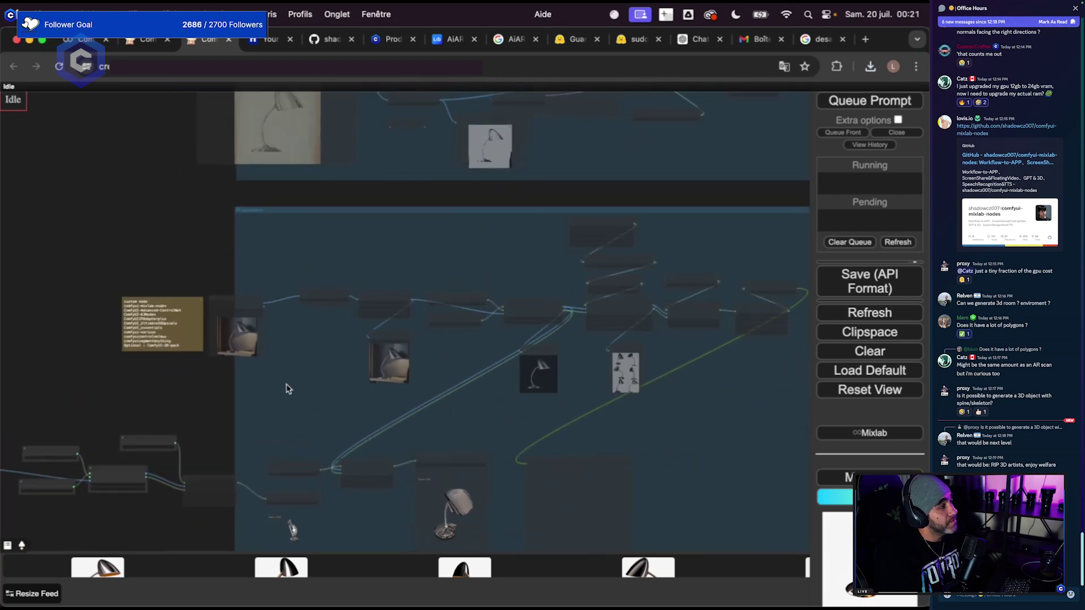
scroll(289, 388, "down", 5)
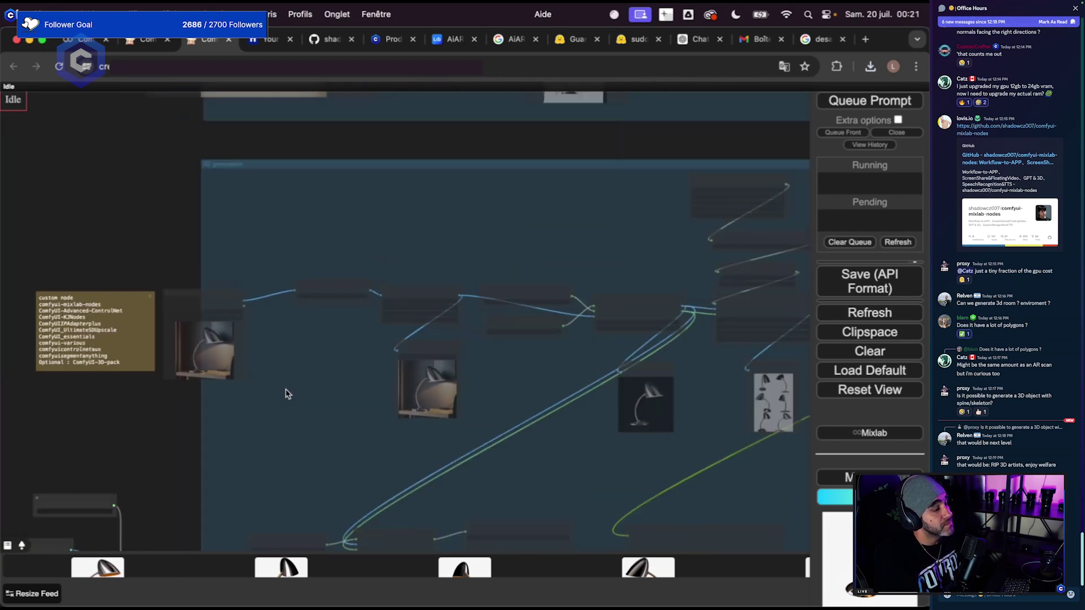
mouse_move(297, 385)
left_mouse_down()
mouse_move(314, 334)
mouse_move(317, 261)
mouse_move(300, 386)
left_mouse_up()
scroll(449, 375, "right", 4)
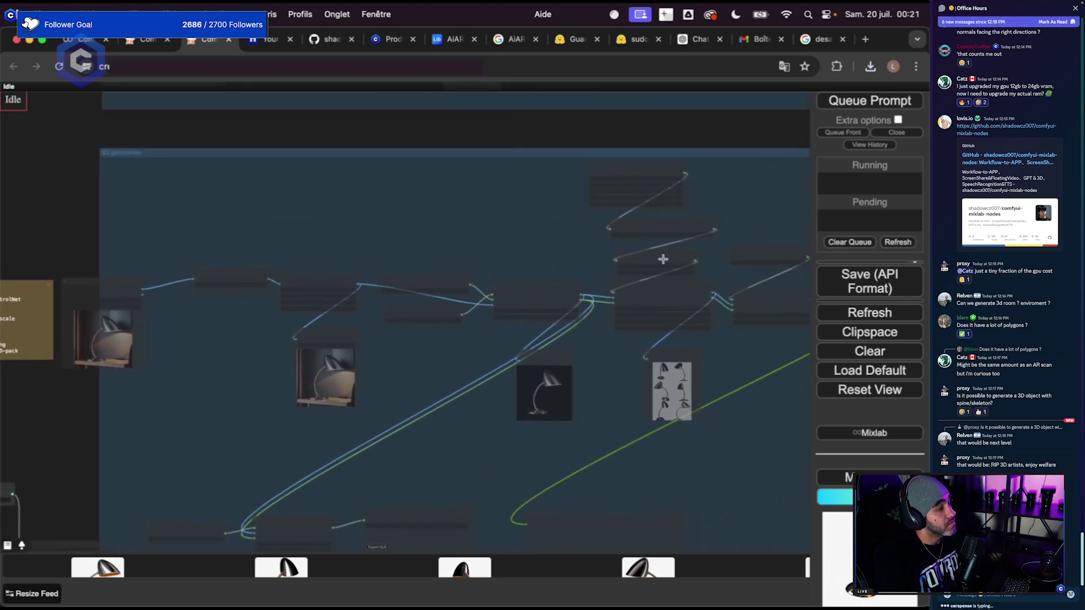
scroll(729, 390, "right", 4)
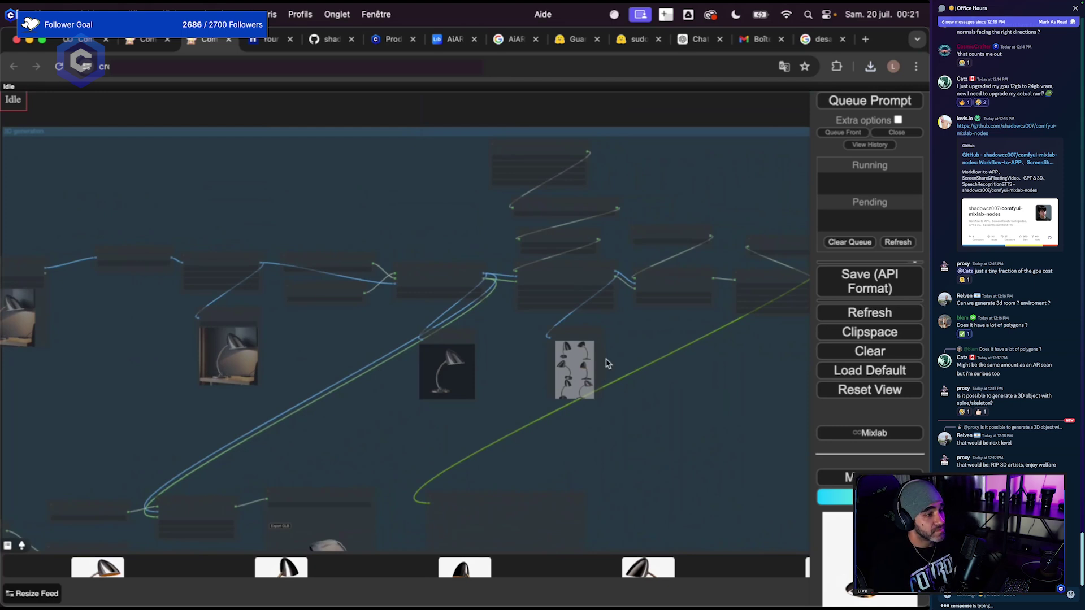
scroll(607, 364, "up", 5)
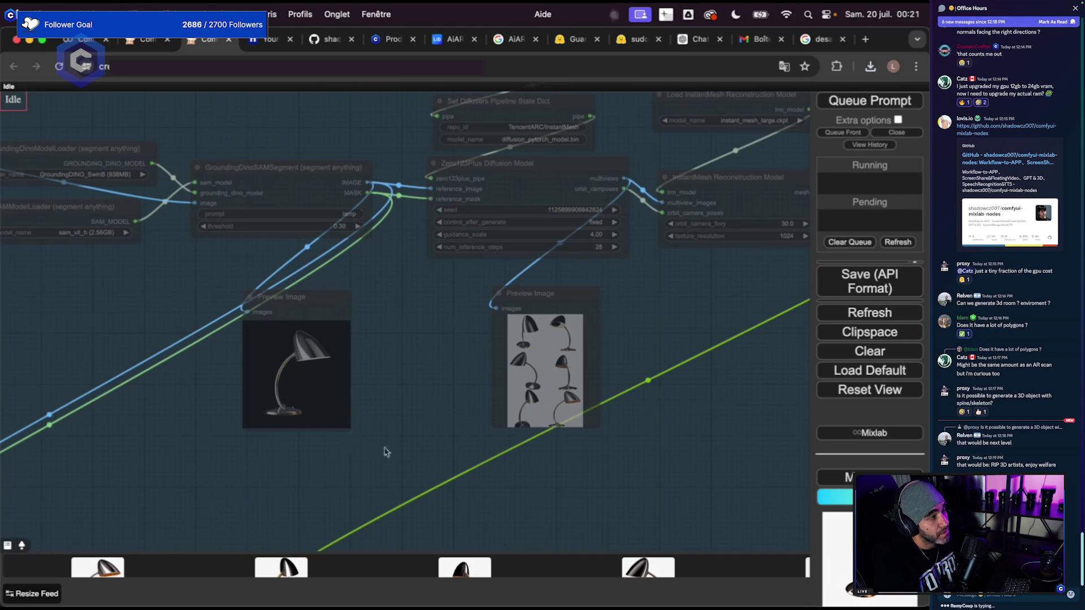
scroll(383, 449, "down", 6)
left_click_drag(411, 378, 439, 306)
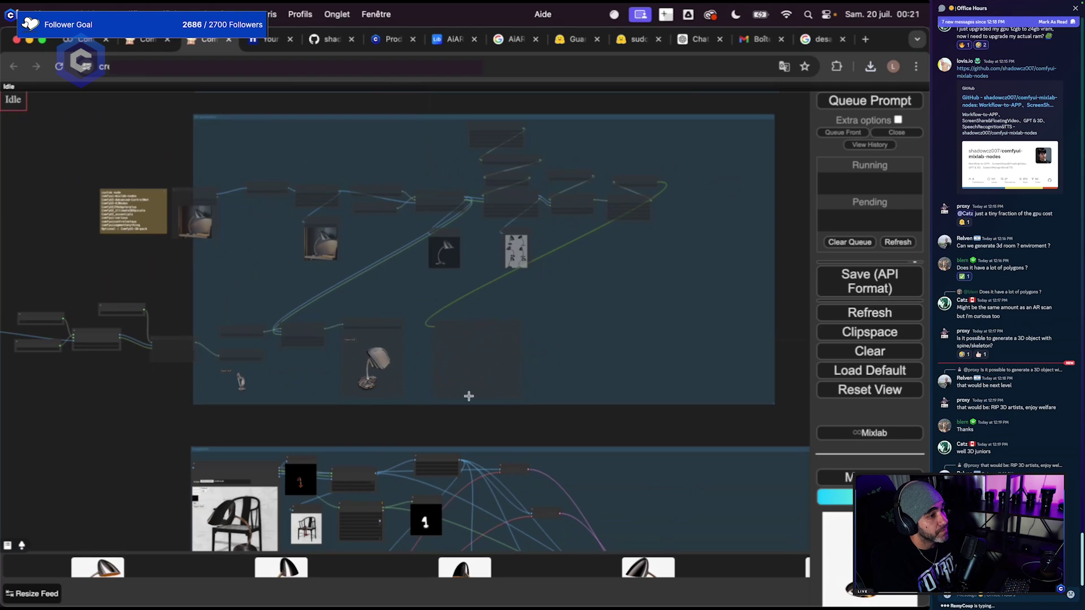
Return to the Integration group and inspect the lamp placed over the chair sketch in the 3DImage Mixlab node.
left_click_drag(237, 383, 329, 260)
scroll(181, 472, "up", 3)
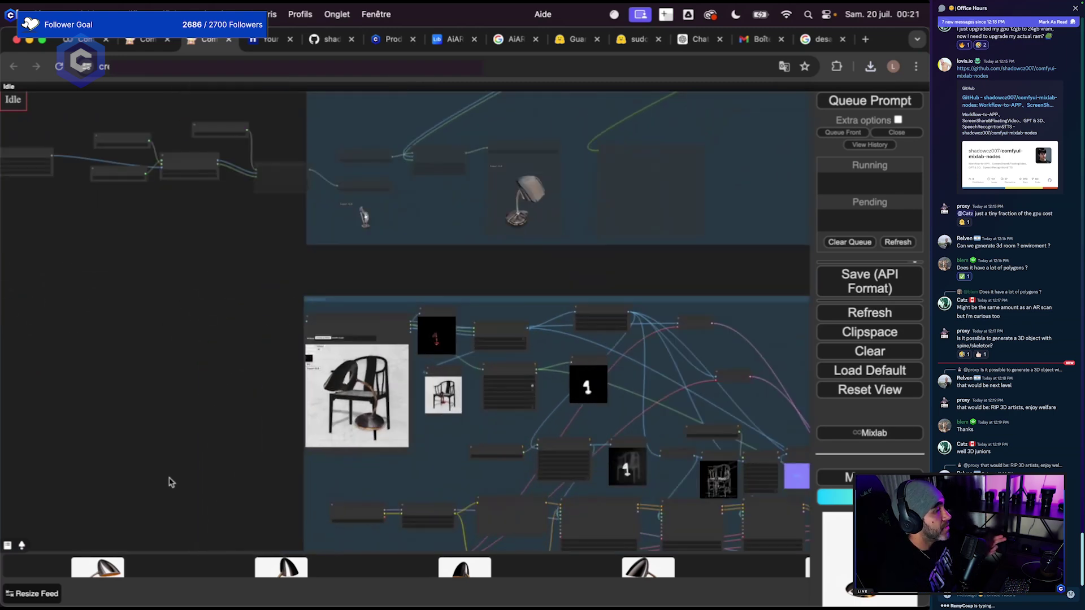
scroll(236, 387, "up", 4)
scroll(400, 334, "up", 4)
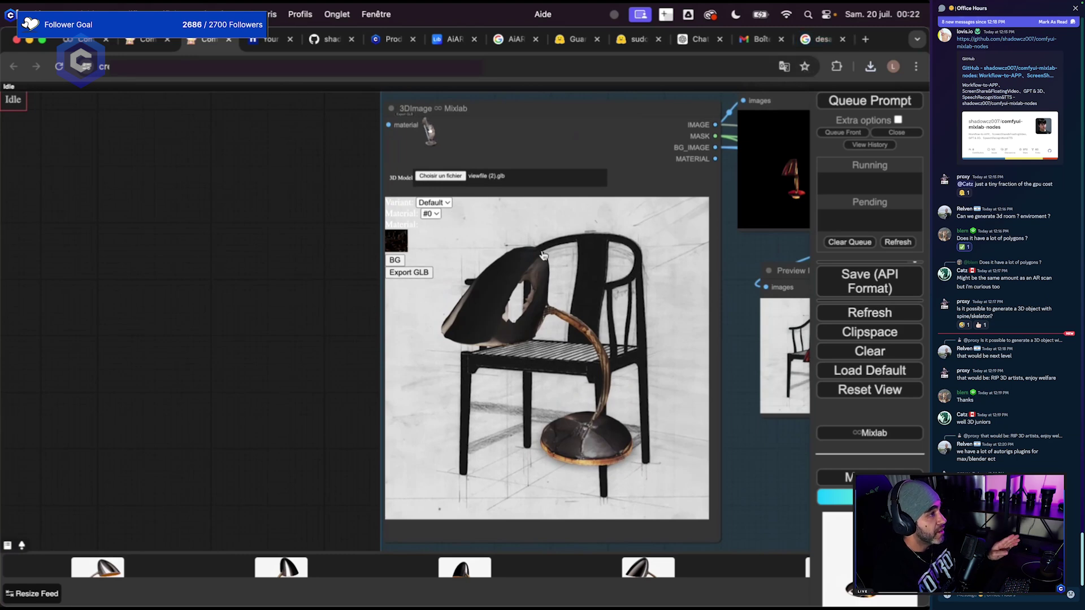
left_click(870, 66)
left_click(122, 341)
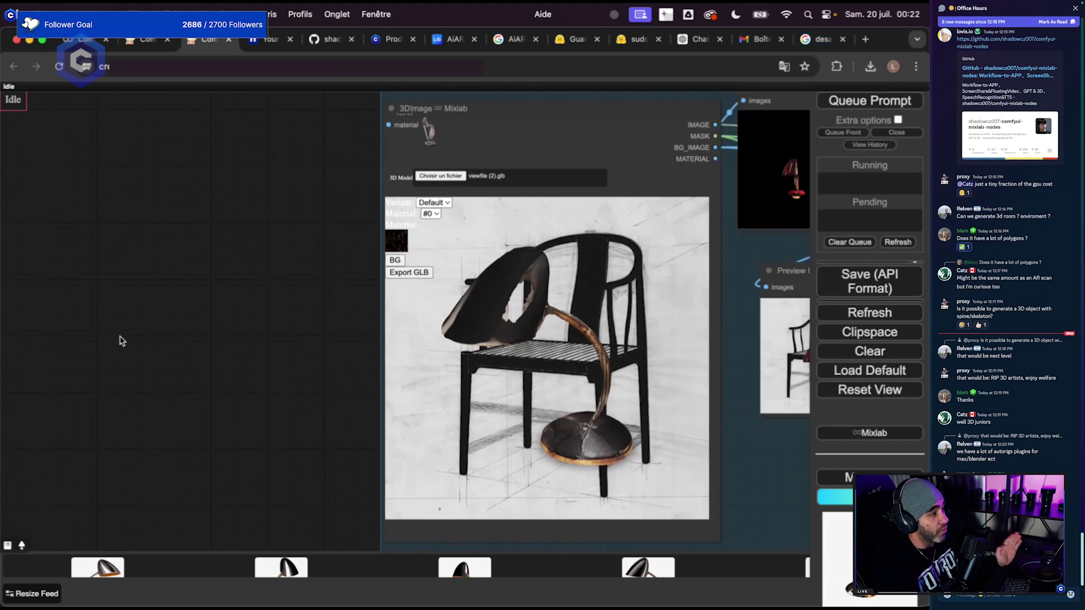
scroll(248, 331, "down", 2)
scroll(181, 375, "down", 5)
left_click_drag(197, 347, 197, 390)
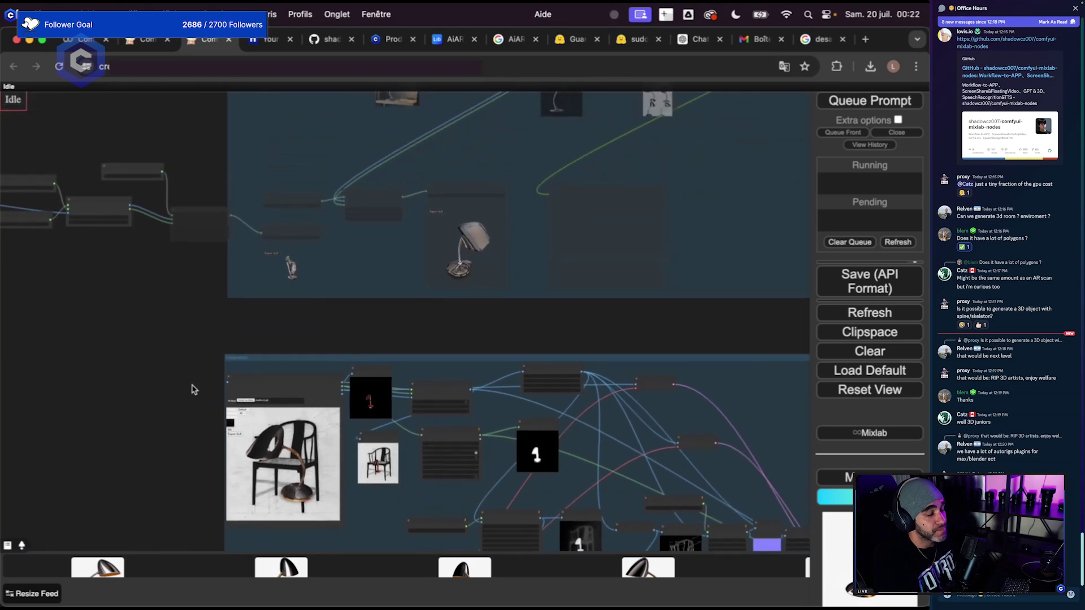
left_click_drag(210, 343, 217, 390)
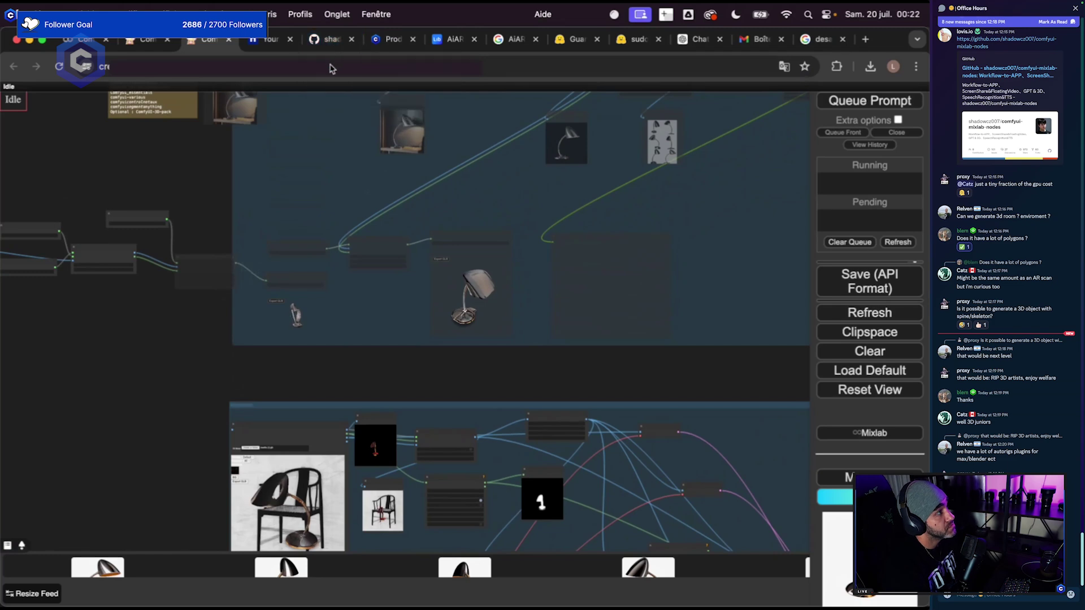
Switch to the Google search page in the browser and search for "character gen omfyui".
left_click(513, 41)
left_click(505, 66)
type("chara")
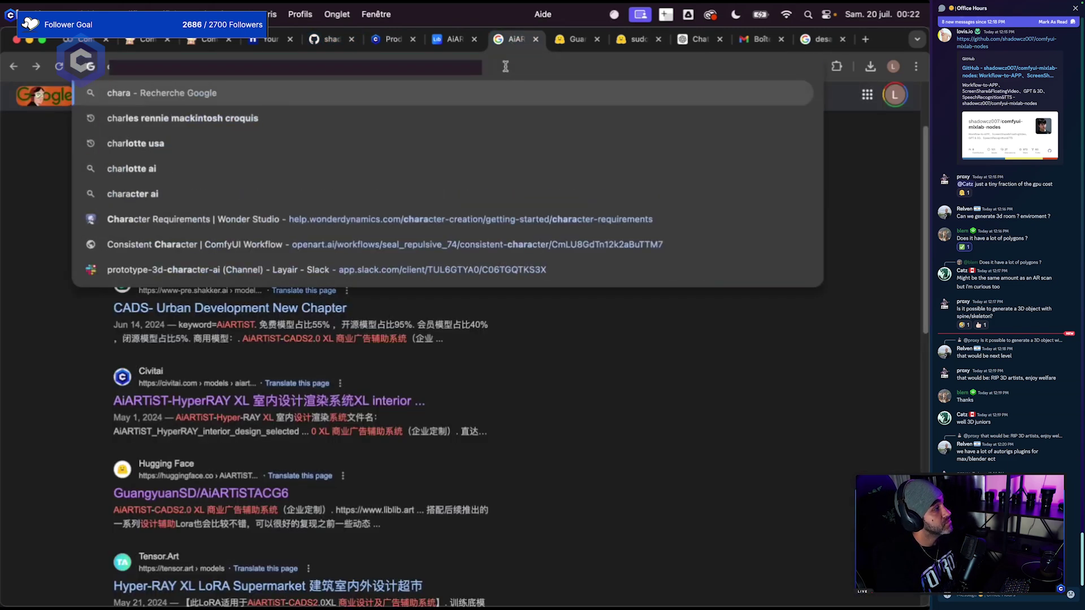
type("cter gen")
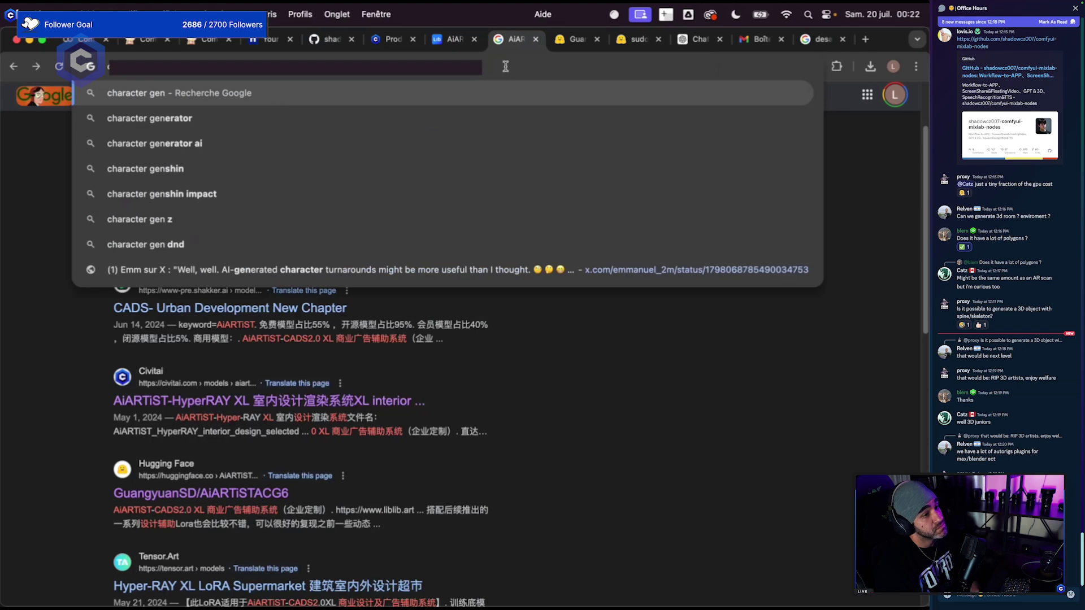
type(" omfyui")
key("Return")
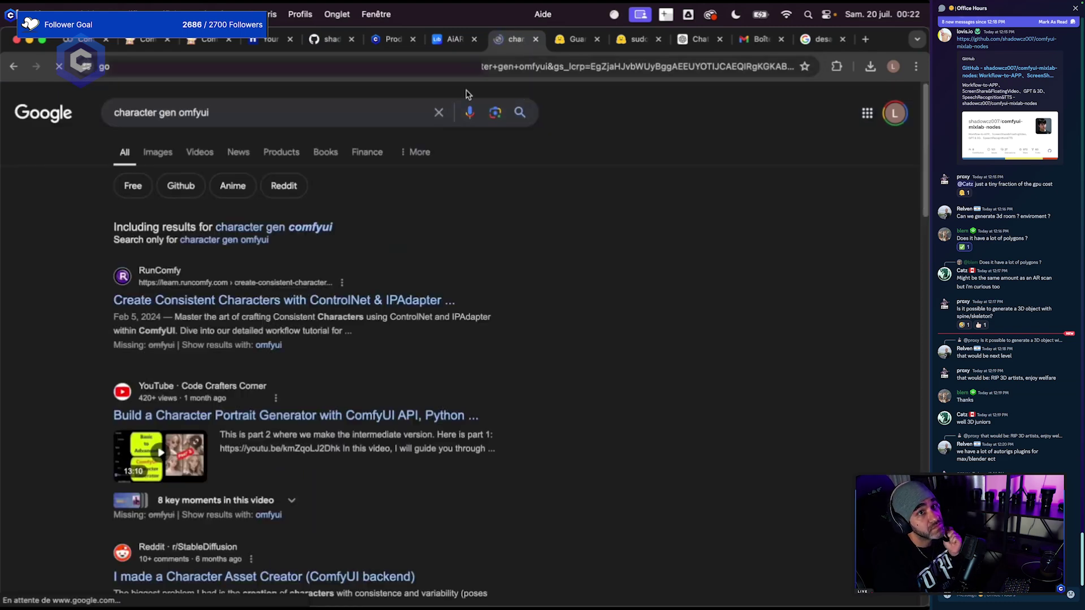
Extend the web search to "character gen omfyui "d pack", and change its ending to "3pack".
left_click(252, 119)
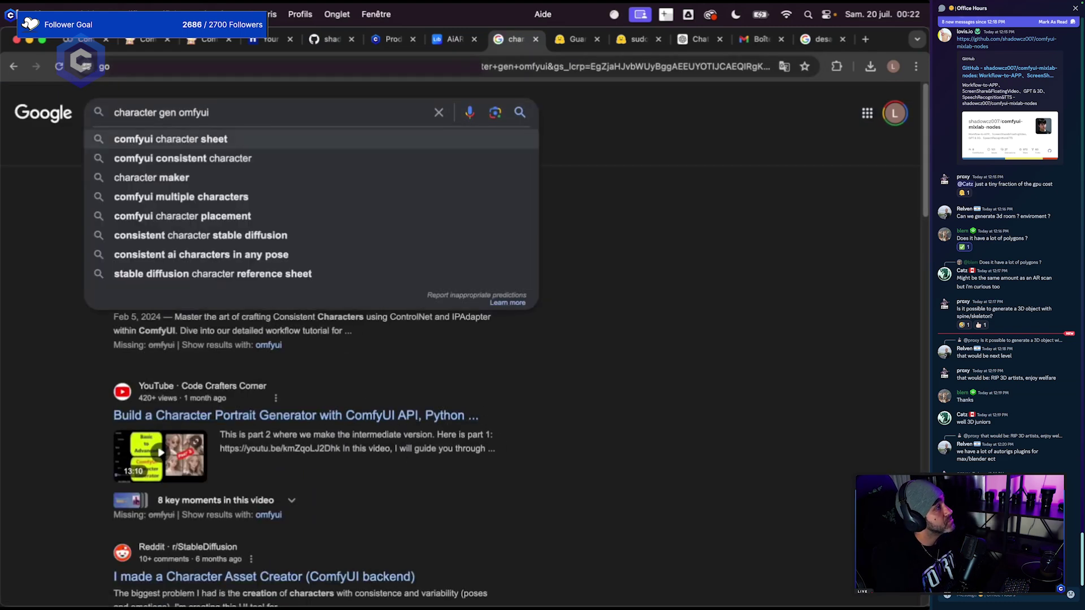
type("\"d pack")
key("Return")
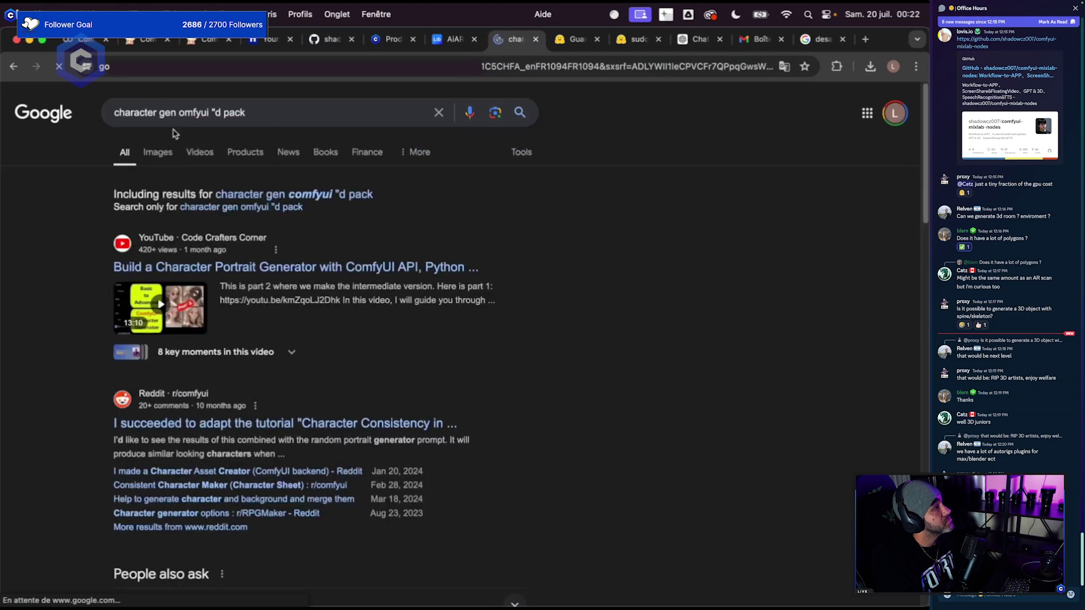
left_click_drag(245, 112, 209, 112)
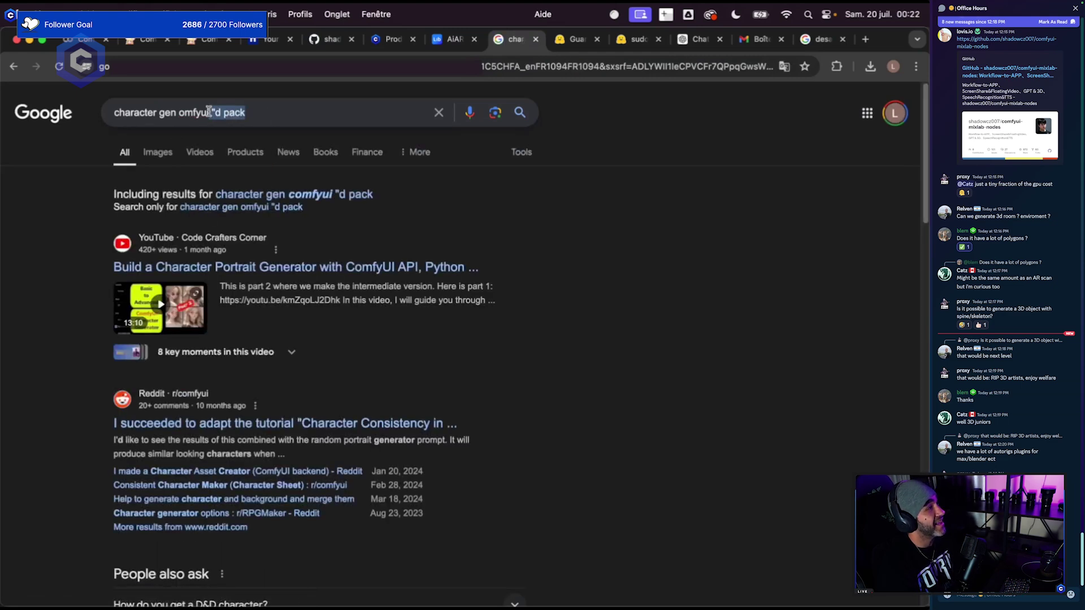
type("3pack")
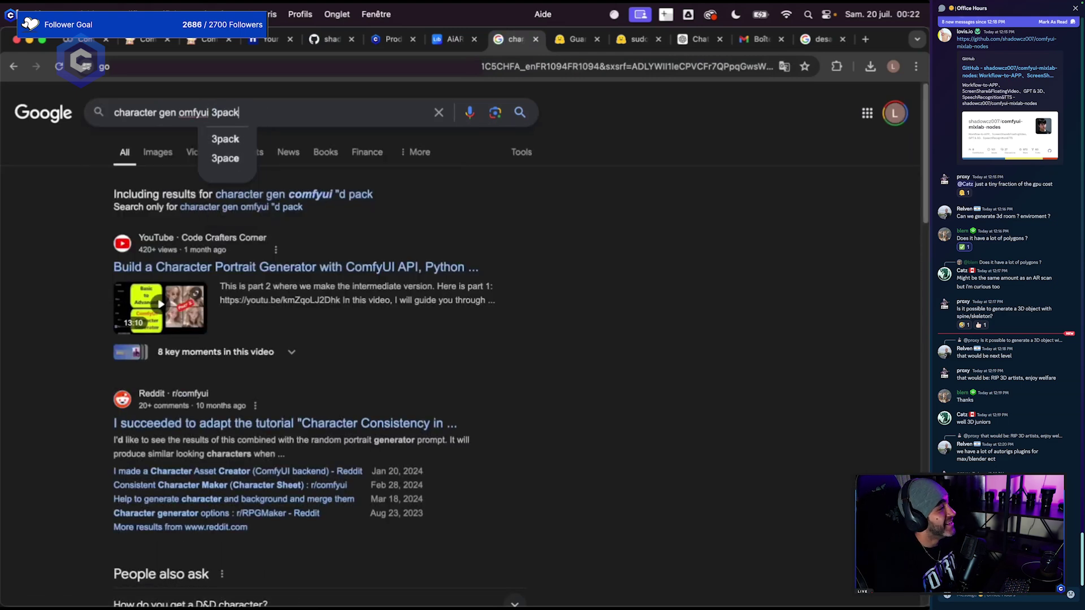
key("Return")
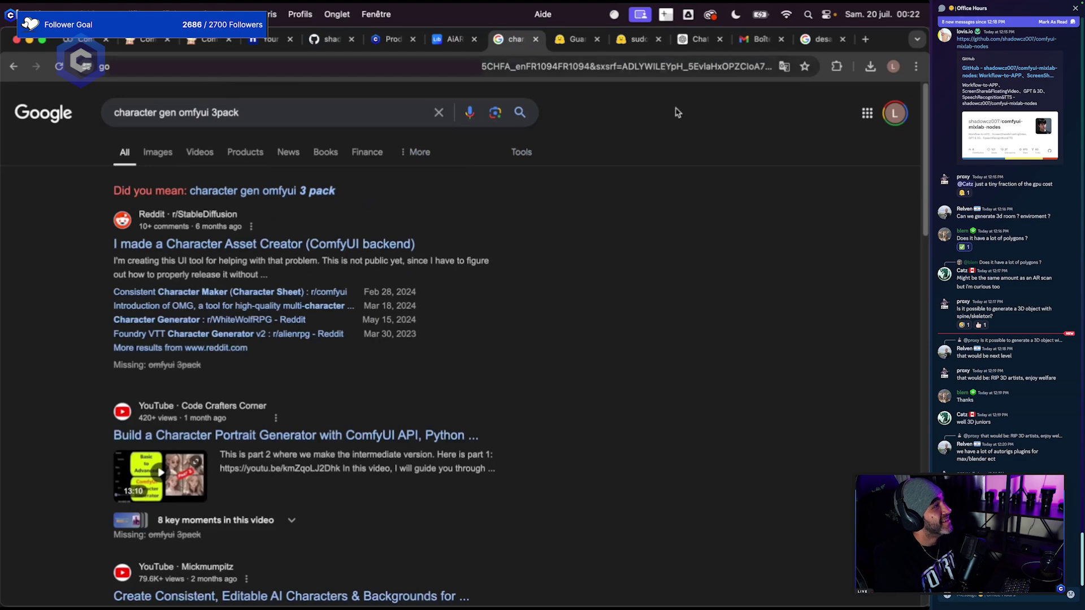
Open the ComfyUI-3D-Pack repository on GitHub and browse its main page down into the README.
left_click(678, 67)
type("fyui")
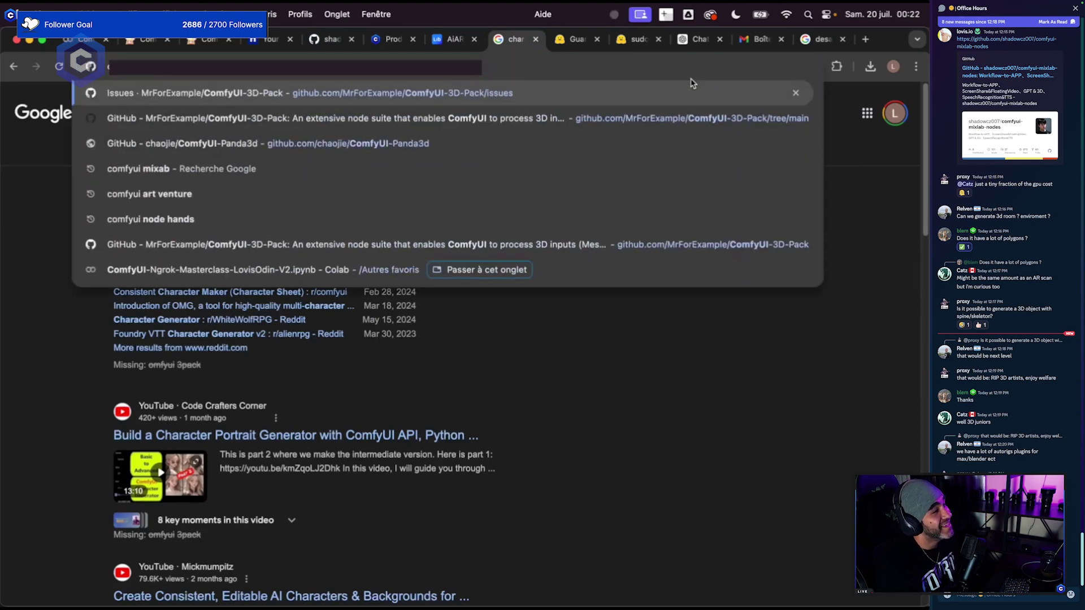
key("Return")
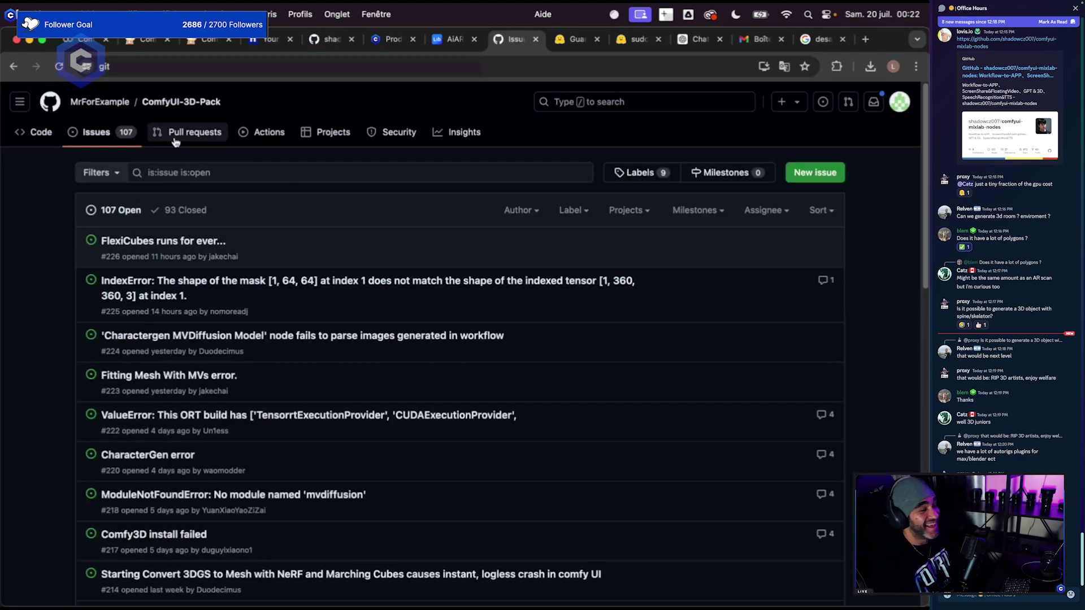
left_click(160, 101)
scroll(63, 403, "down", 15)
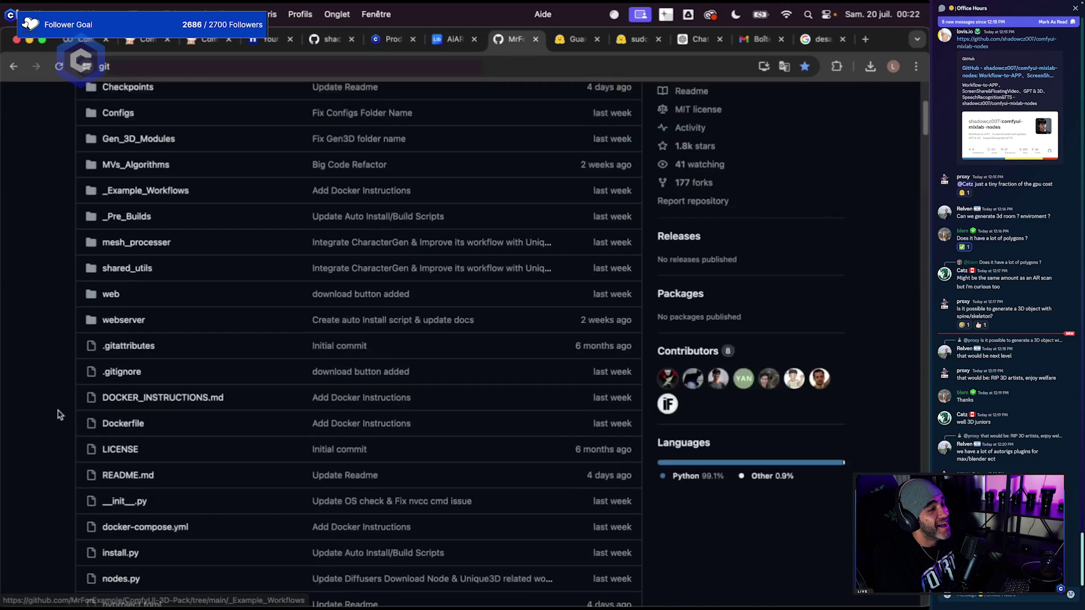
scroll(63, 403, "down", 20)
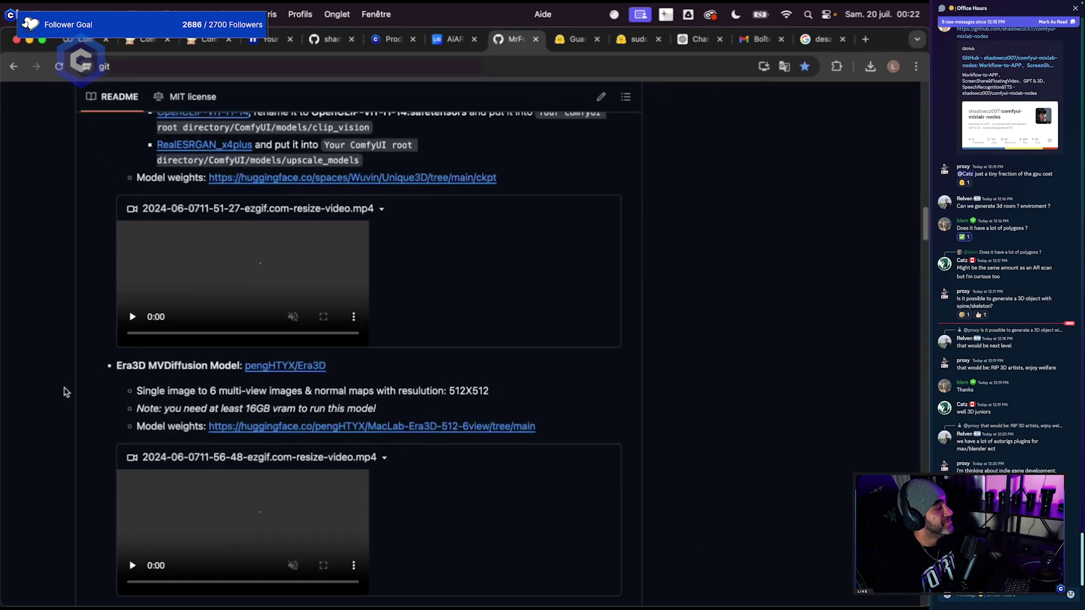
Find "characterge" on the repository page and go through the matches to the CharacterGen entry under Features.
key("super+f")
type("characterge")
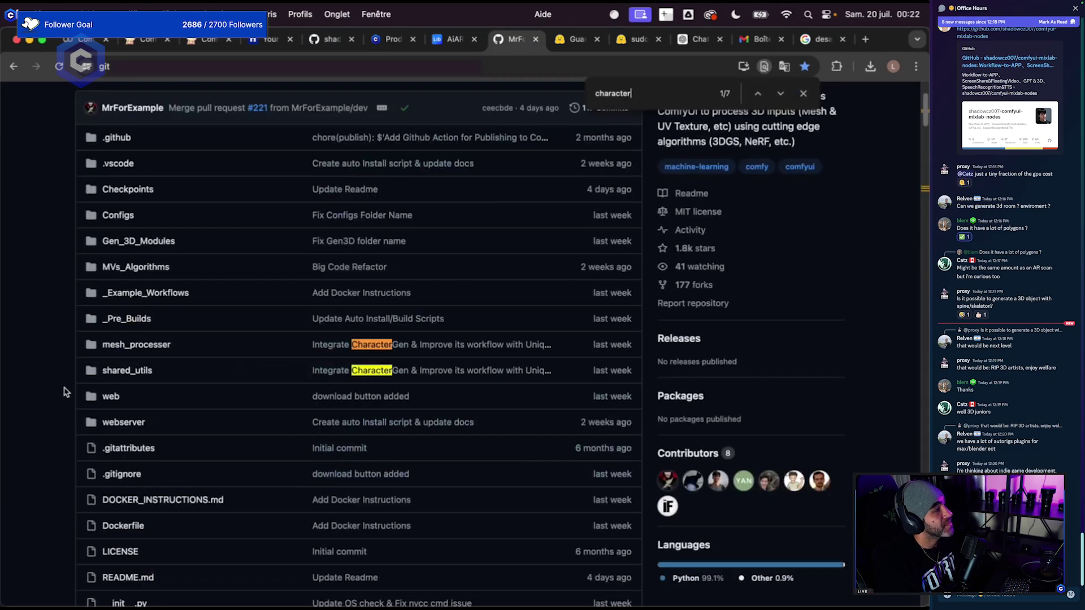
key("Return")
key("Return")
key("Return")
key("Return")
key("Return")
key("Return")
key("Return")
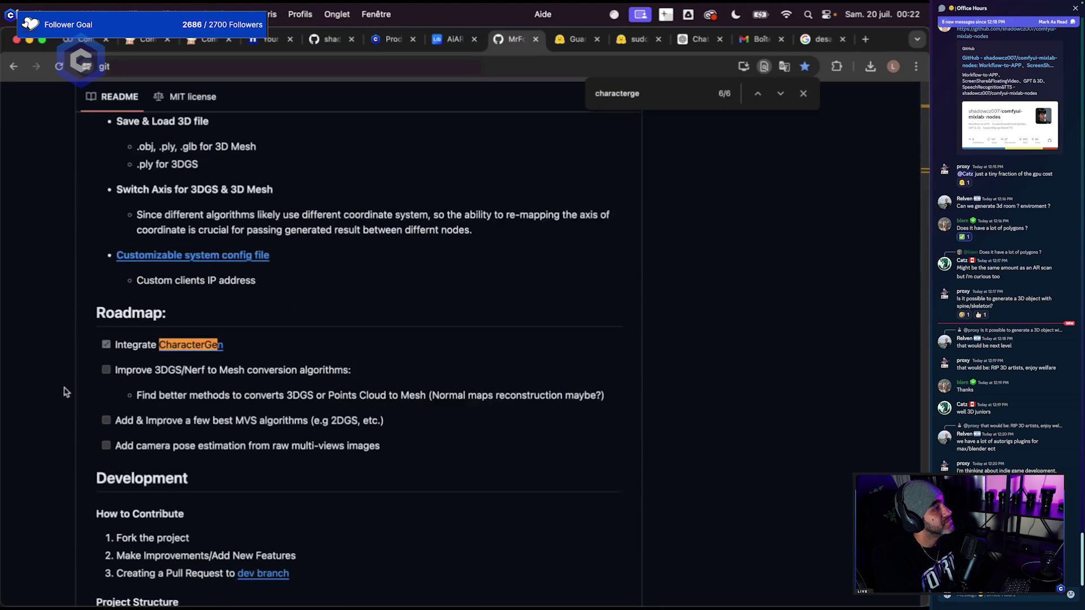
key("Return")
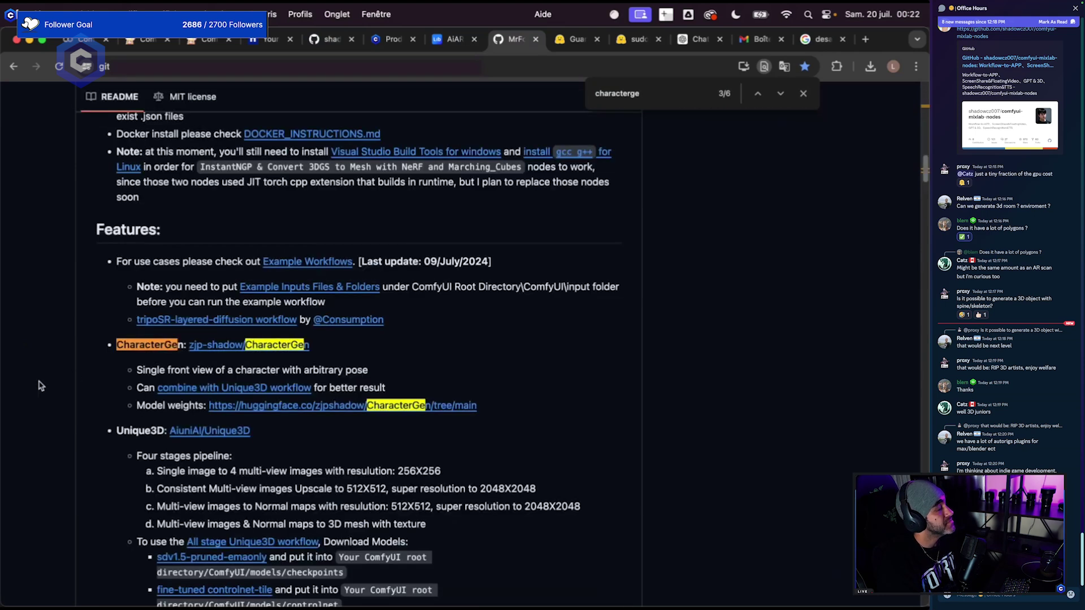
Open the CharacterGen folder inside _Example_Workflows and highlight the file name CharacterGen_InstantMesh.json.
scroll(40, 386, "up", 15)
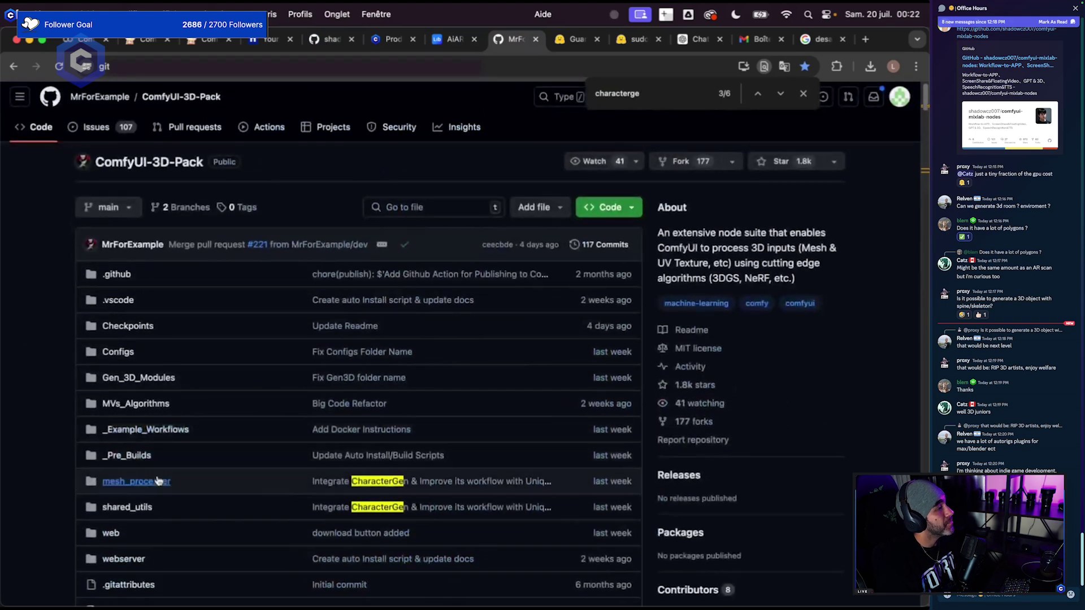
scroll(161, 479, "down", 8)
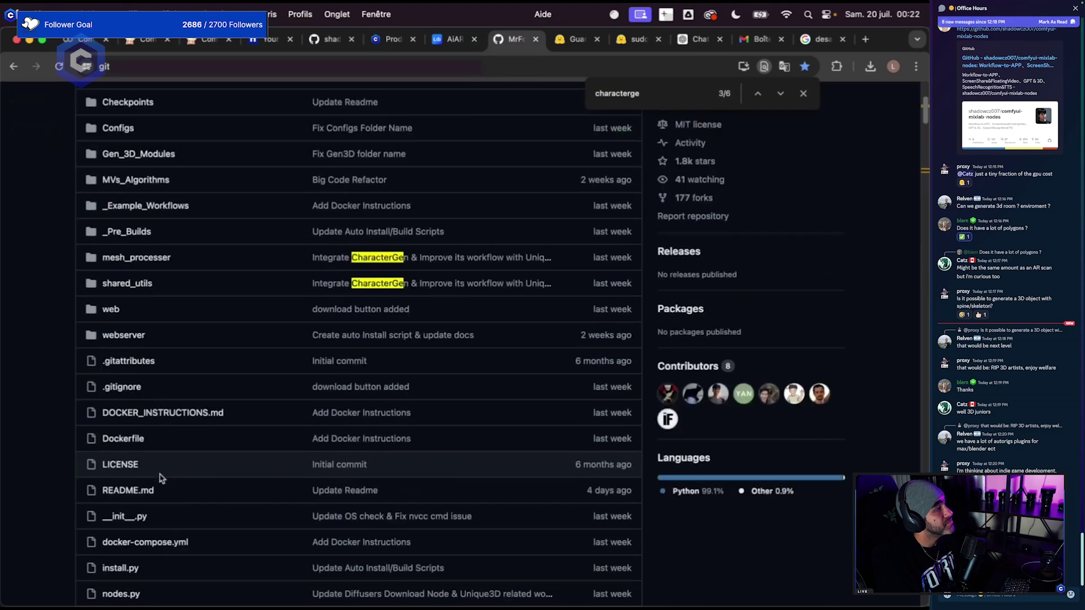
scroll(160, 480, "down", 2)
left_click(155, 148)
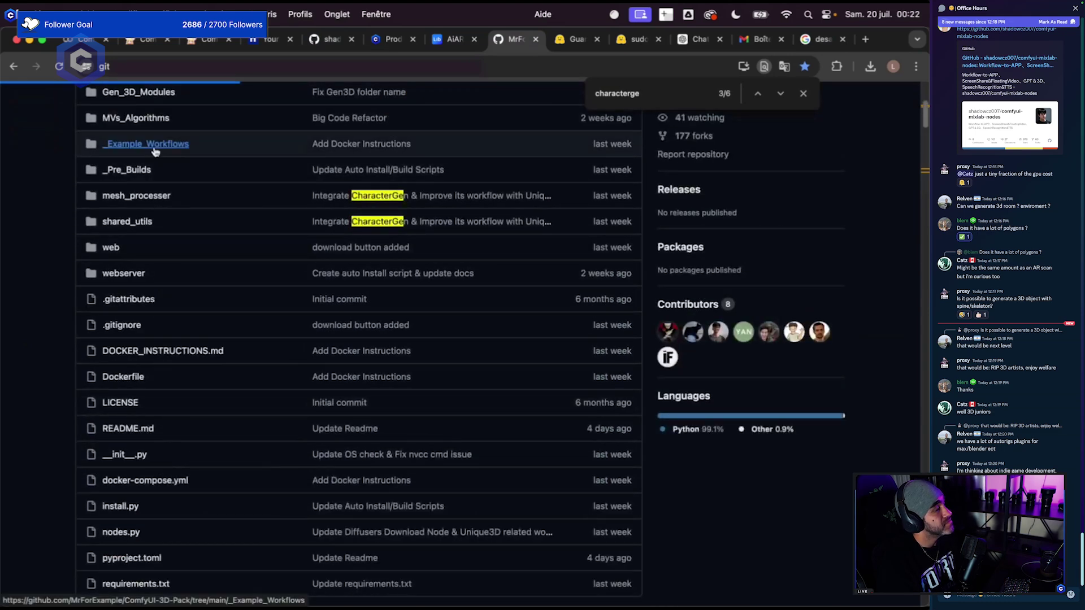
scroll(189, 363, "down", 1)
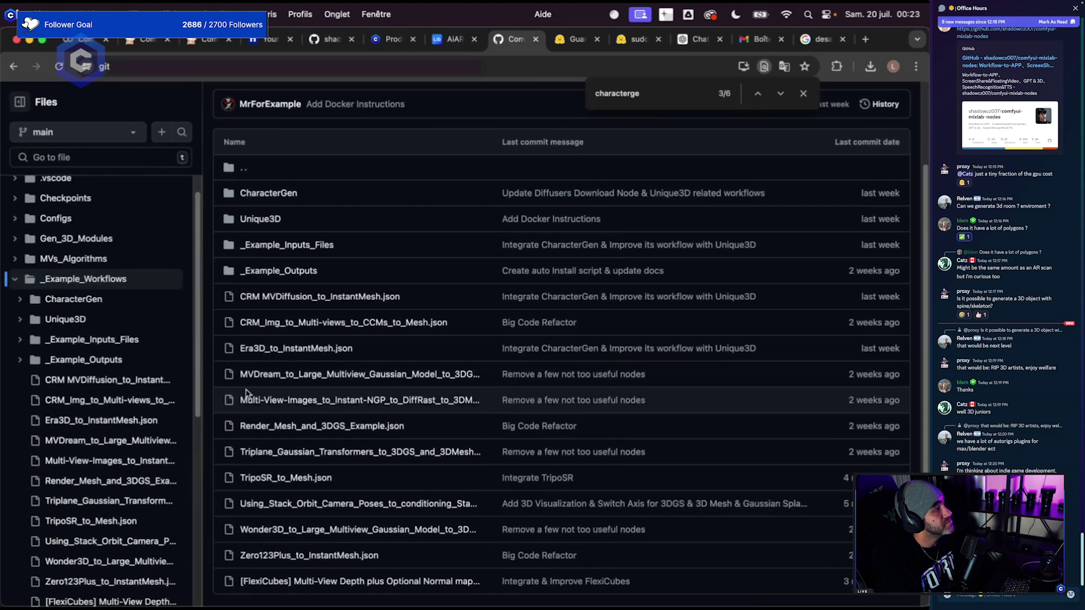
left_click(261, 193)
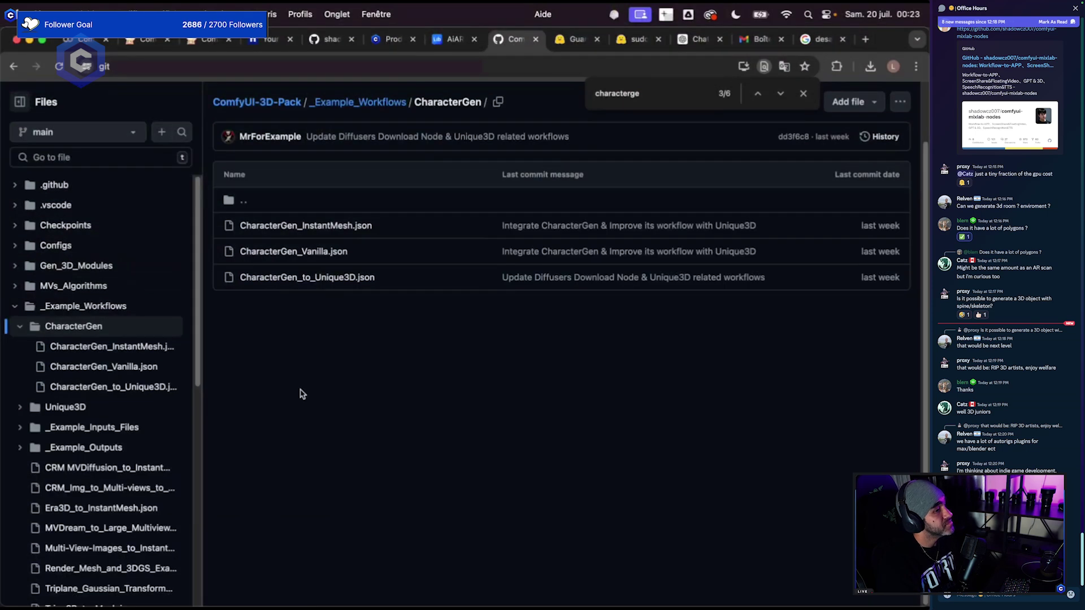
left_click_drag(375, 225, 239, 229)
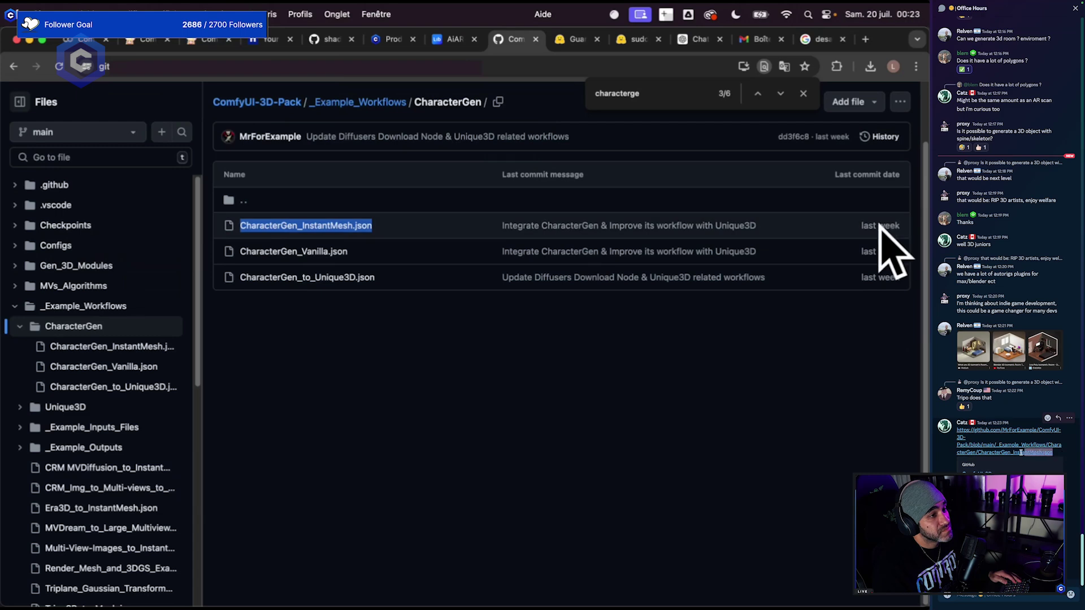
Return to the ComfyUI workflow and rotate the lamp over the chair in the Integration group's 3DImage Mixlab node.
left_click(201, 39)
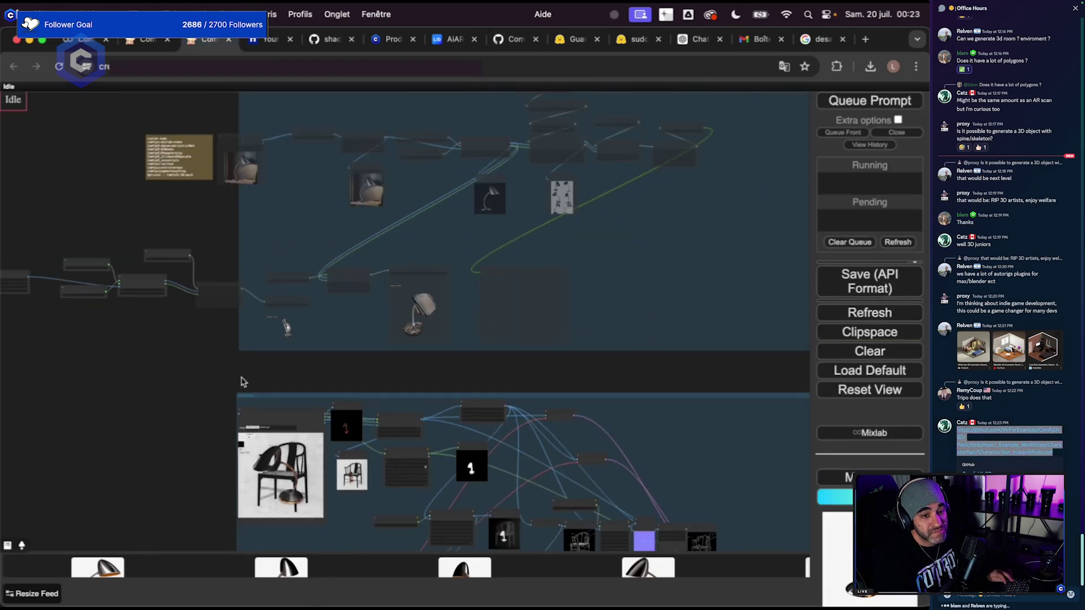
left_click_drag(241, 382, 230, 288)
scroll(244, 324, "up", 4)
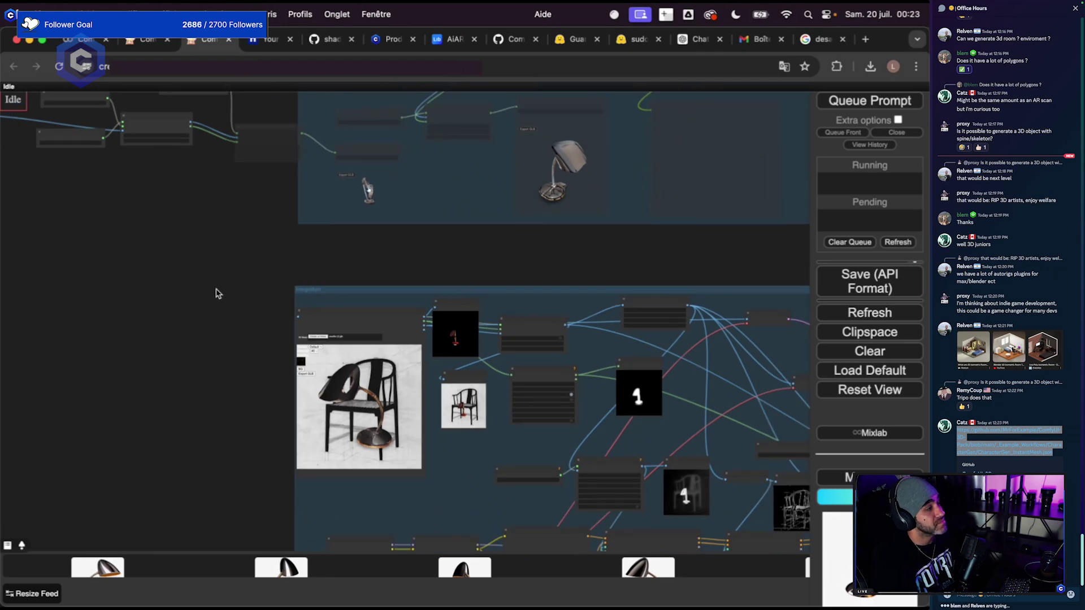
scroll(218, 291, "up", 5)
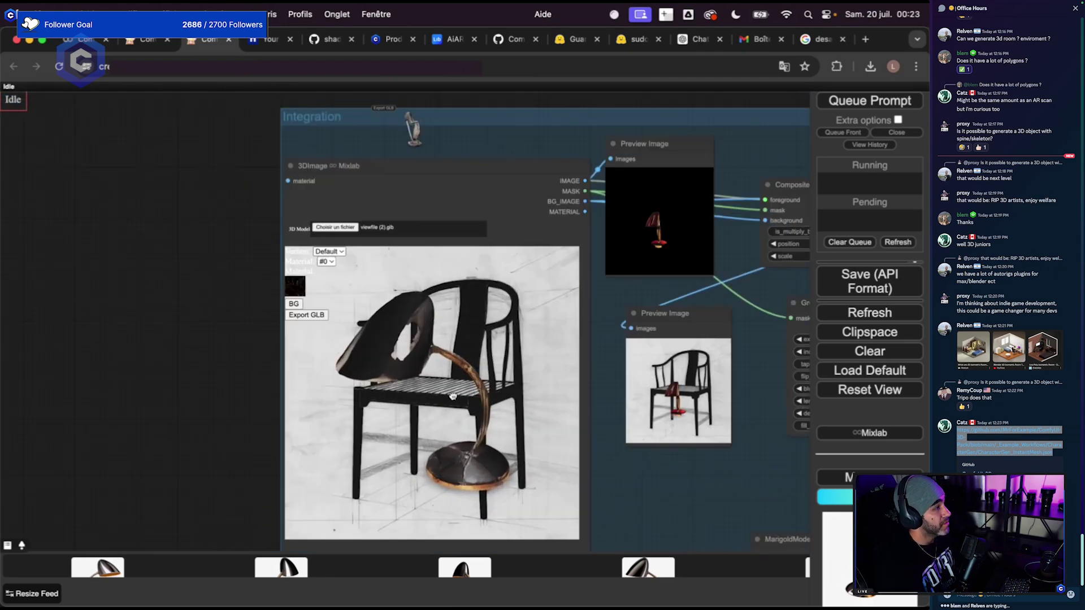
left_click_drag(362, 398, 477, 391)
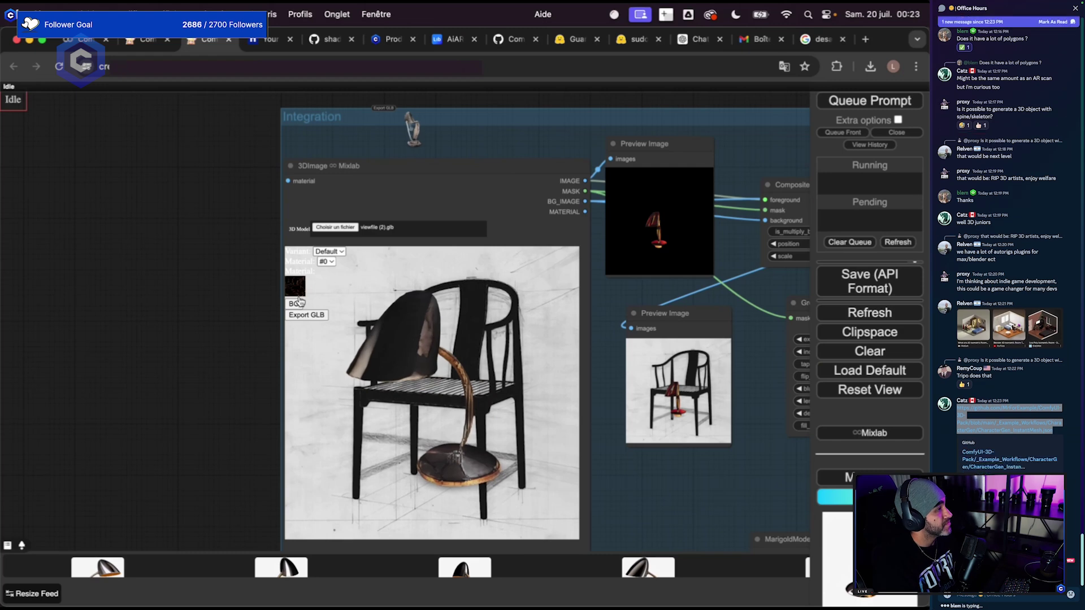
mouse_move(370, 350)
left_mouse_down()
mouse_move(403, 362)
mouse_move(374, 360)
left_mouse_up()
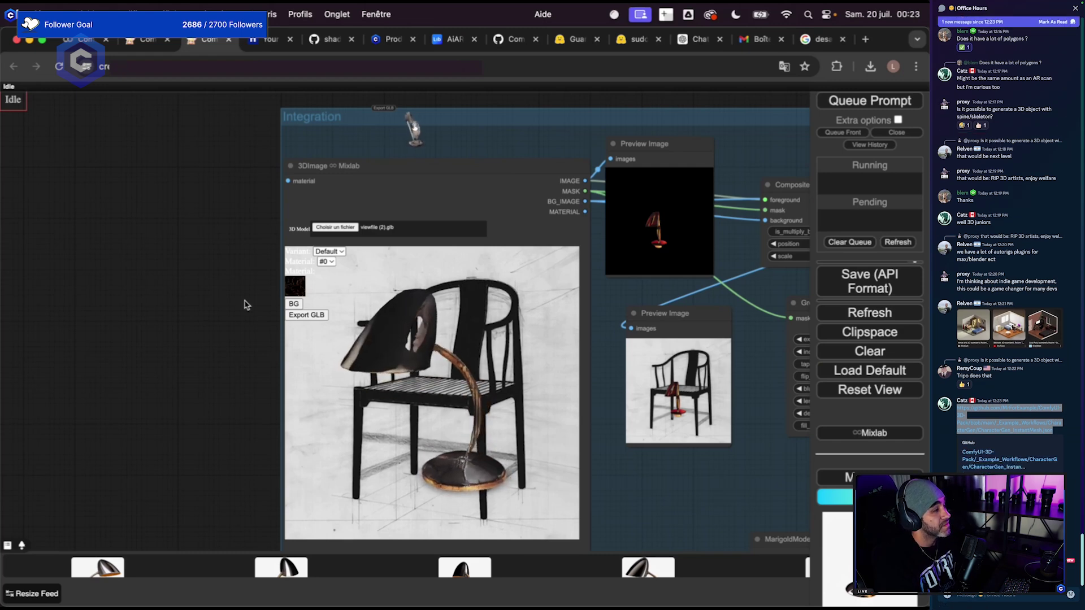
Load landscape_00004_.png as the background image of the 3DImage Mixlab node.
scroll(280, 237, "up", 3)
left_click(298, 325)
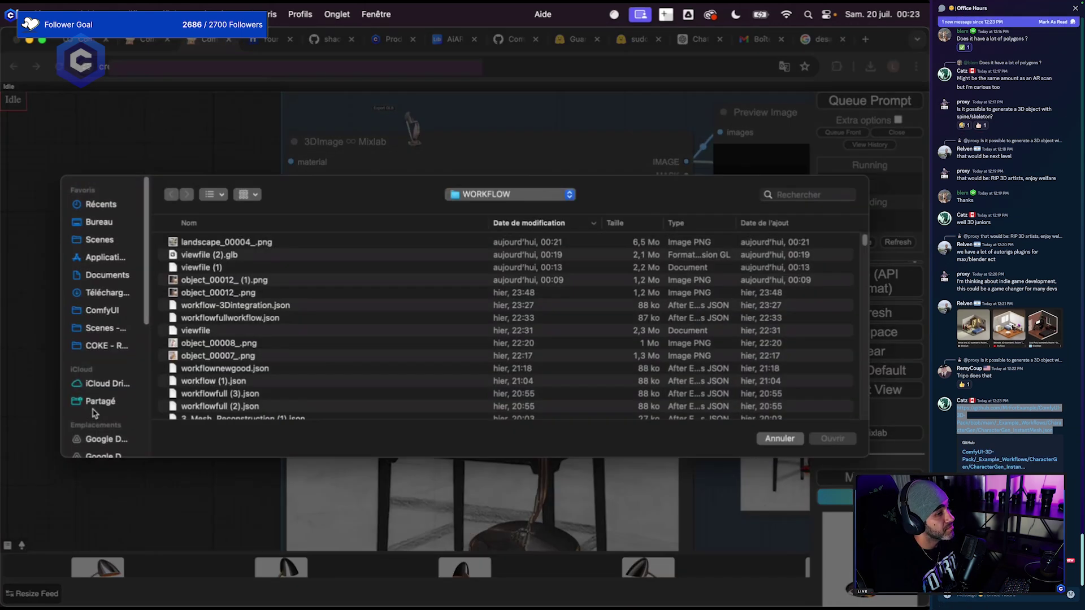
double_click(228, 242)
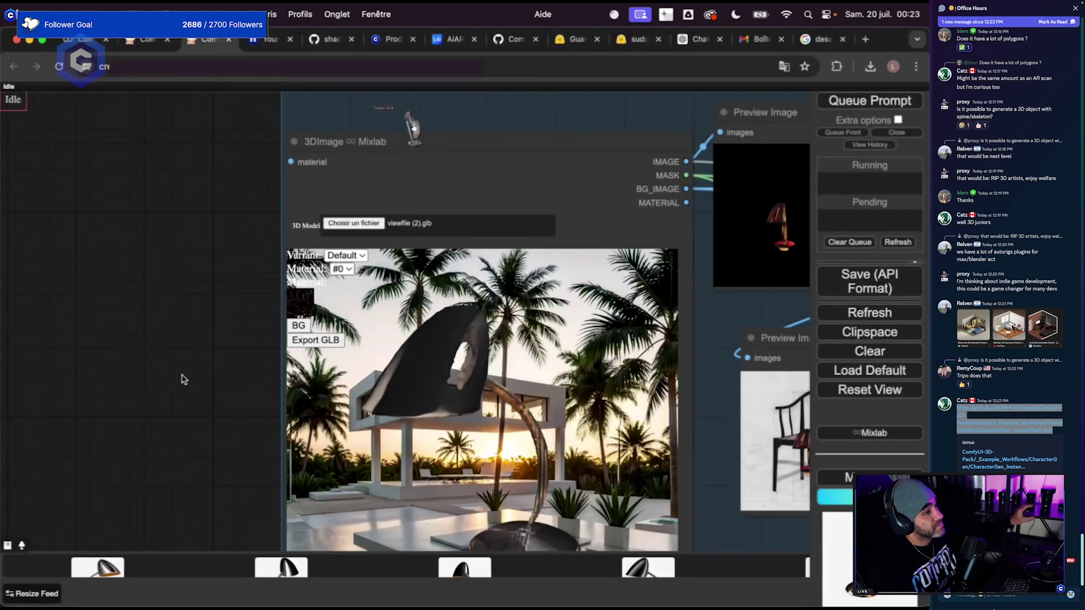
Scale down the lamp in the 3DImage Mixlab node and place it upright on the white table in front of the palm-tree house.
scroll(211, 392, "down", 3)
left_click_drag(211, 392, 128, 252)
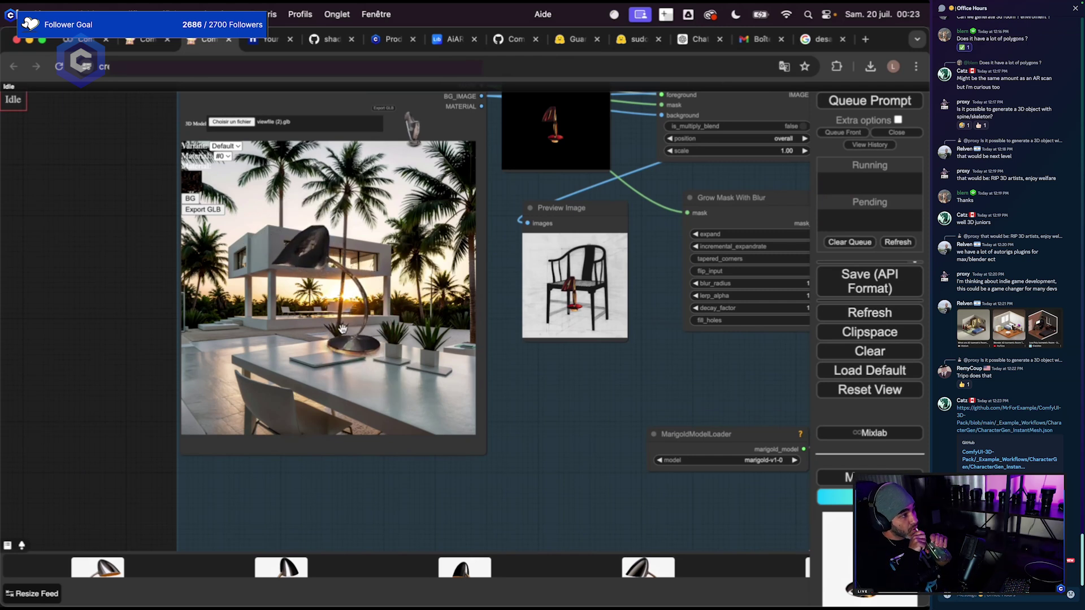
left_click_drag(343, 328, 445, 422)
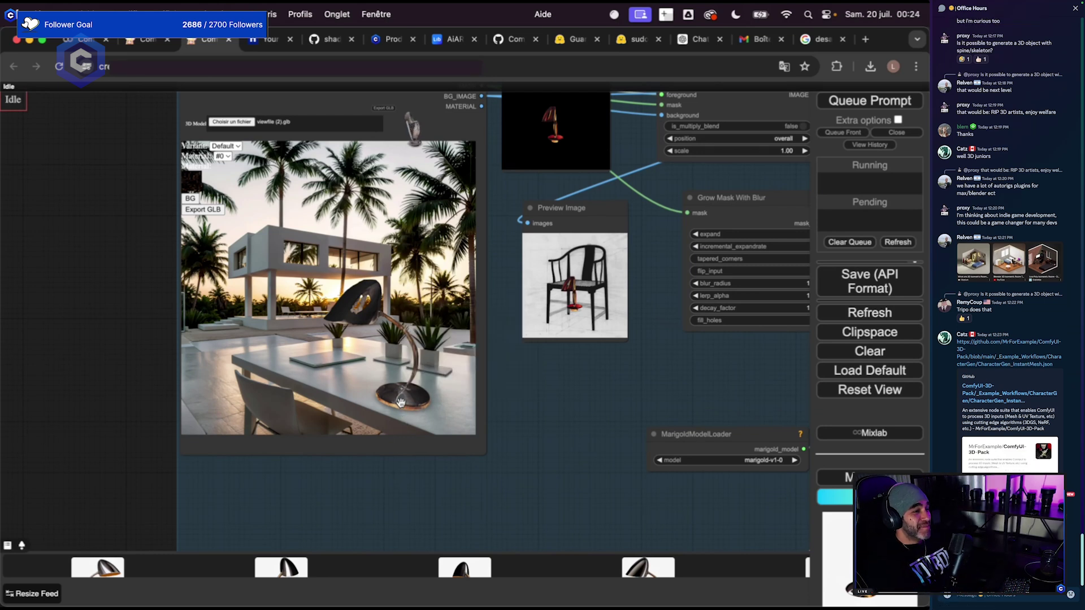
mouse_move(400, 402)
left_mouse_down()
mouse_move(404, 412)
mouse_move(405, 401)
left_mouse_up()
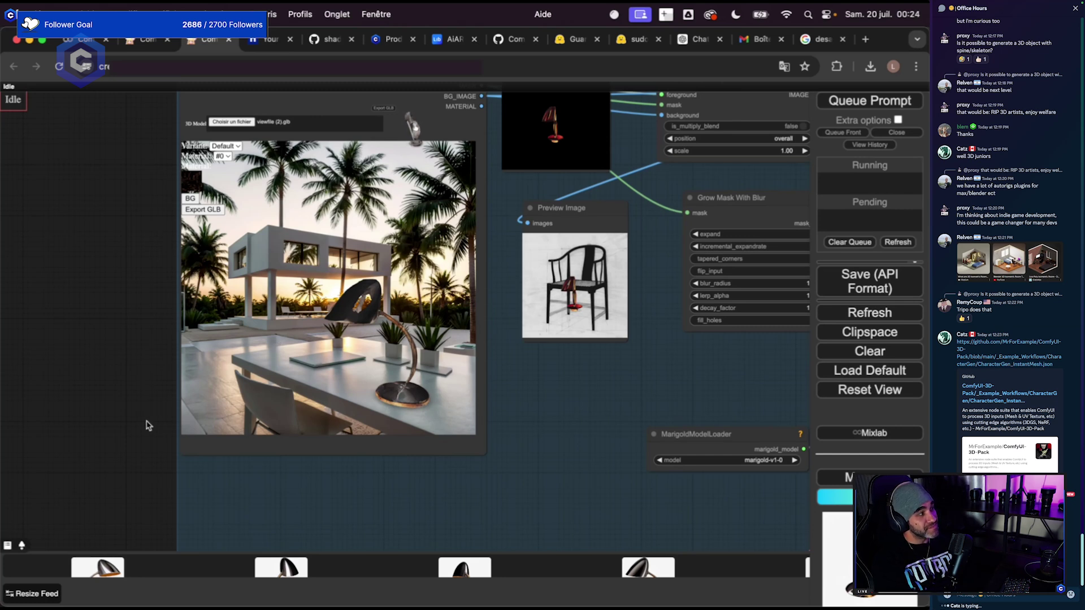
scroll(146, 422, "up", 2)
scroll(137, 378, "up", 1)
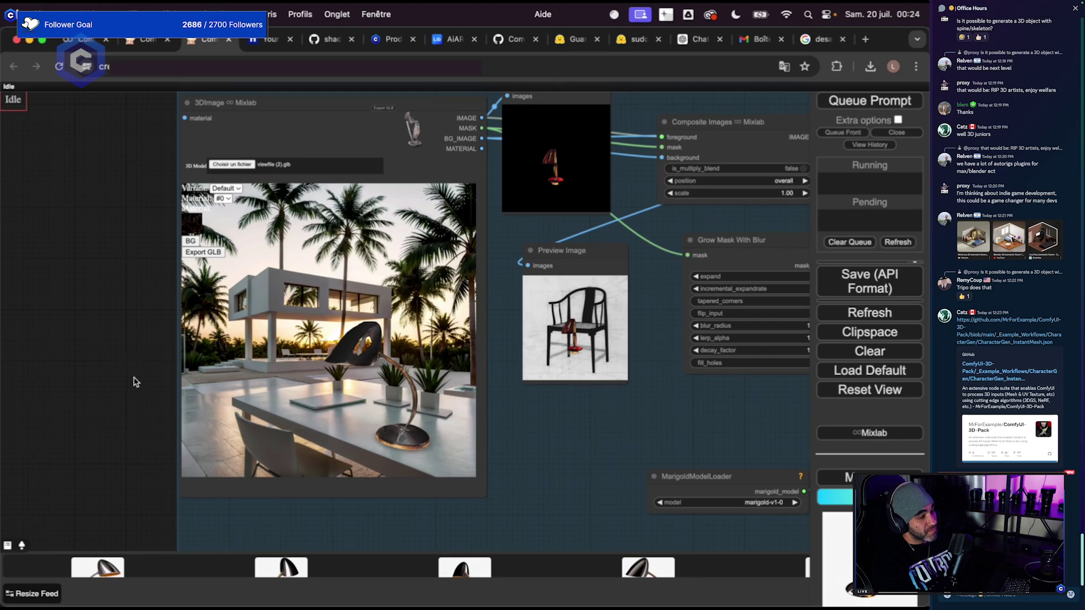
scroll(553, 415, "down", 2)
scroll(509, 399, "down", 2)
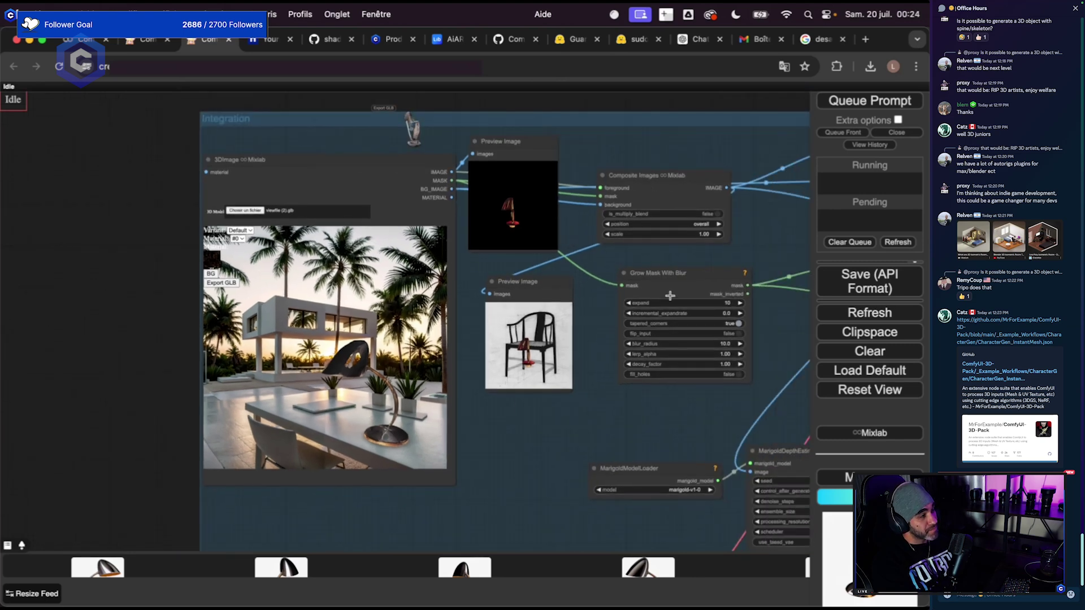
Queue the workflow with the lamp placed on the white table in the palm-tree house scene.
scroll(593, 370, "down", 5)
left_click_drag(588, 377, 550, 372)
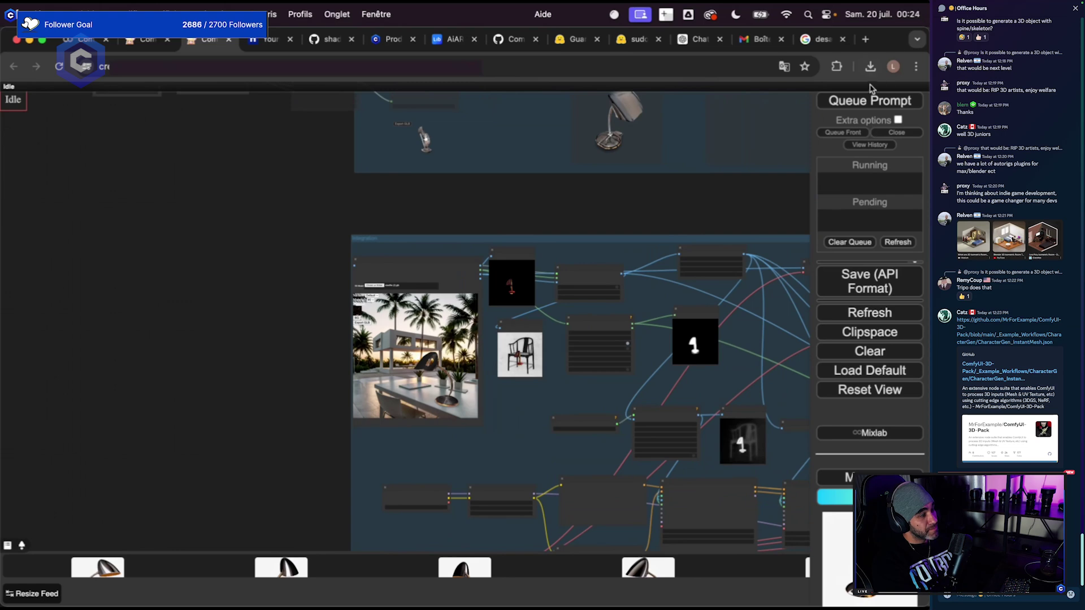
scroll(503, 198, "up", 4)
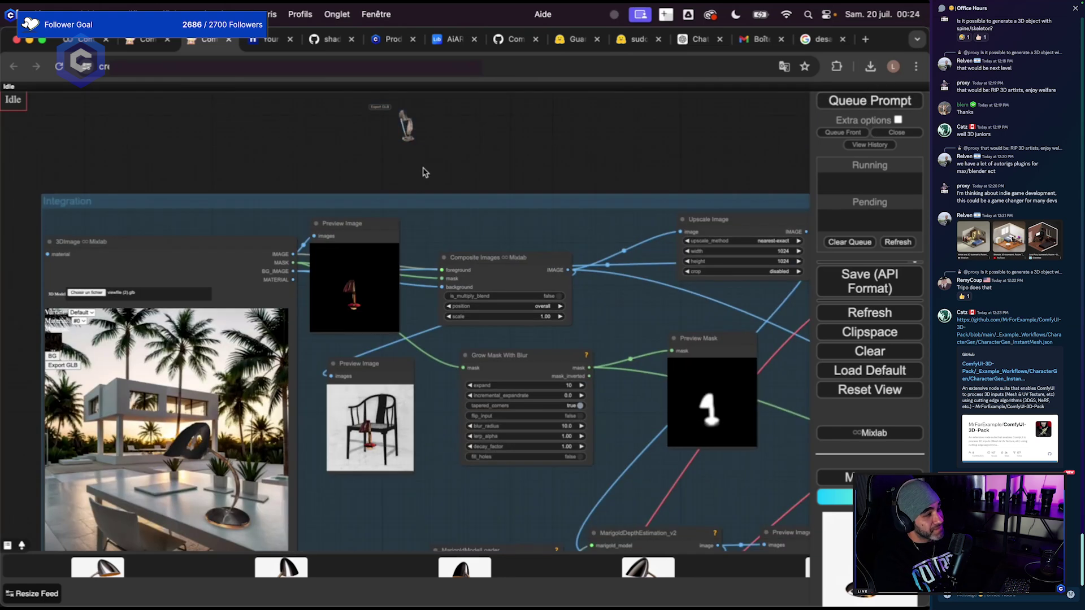
scroll(476, 198, "down", 2)
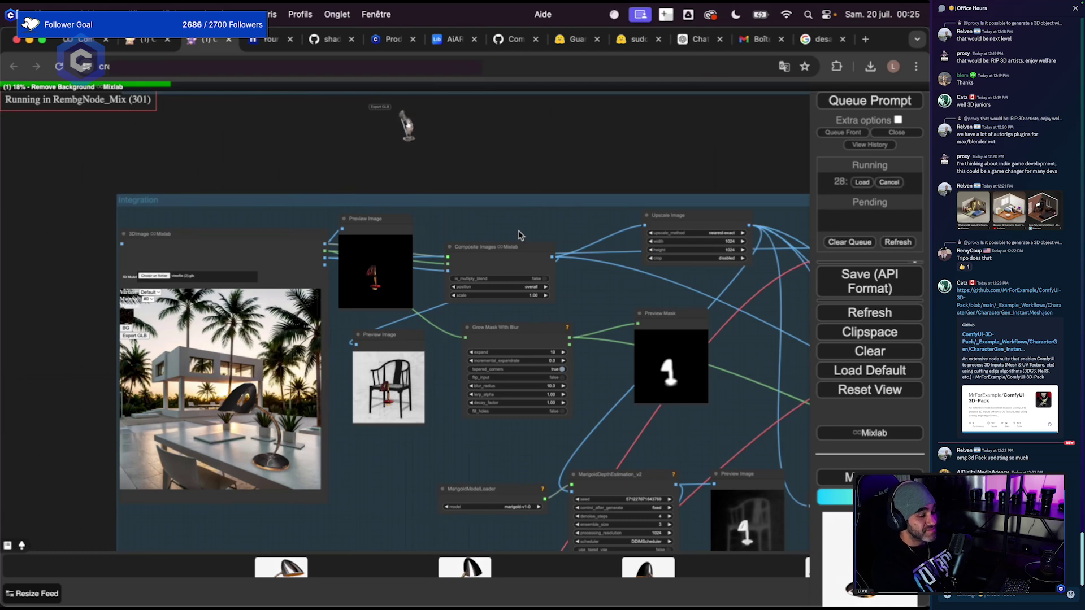
Examine the lamp render's Preview Image node and slightly shift it and the 3DImage Mixlab node in the Integration group.
left_click_drag(462, 443, 426, 439)
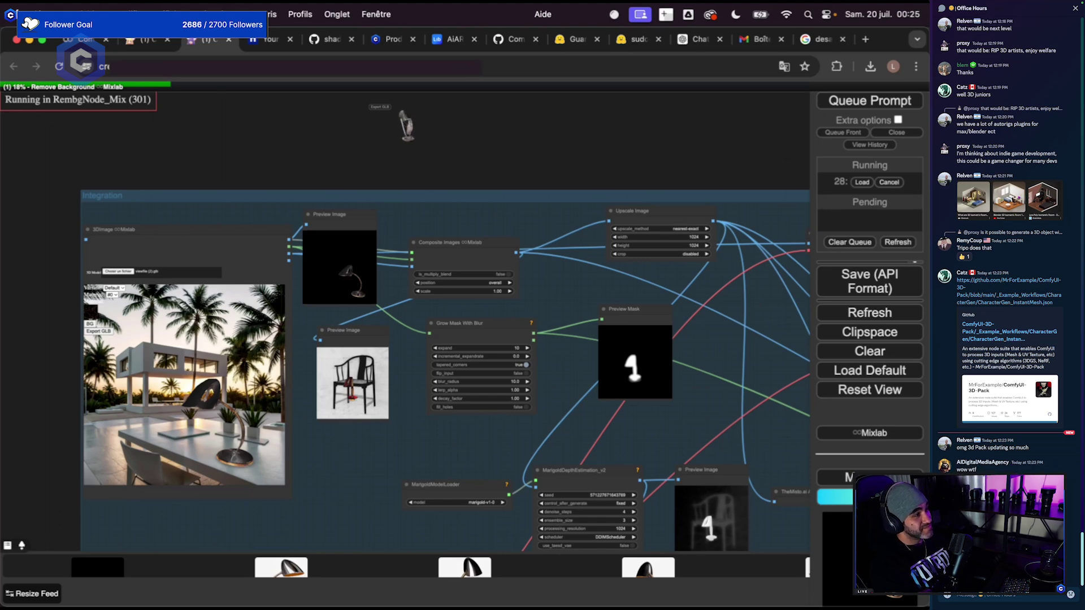
scroll(370, 270, "up", 8)
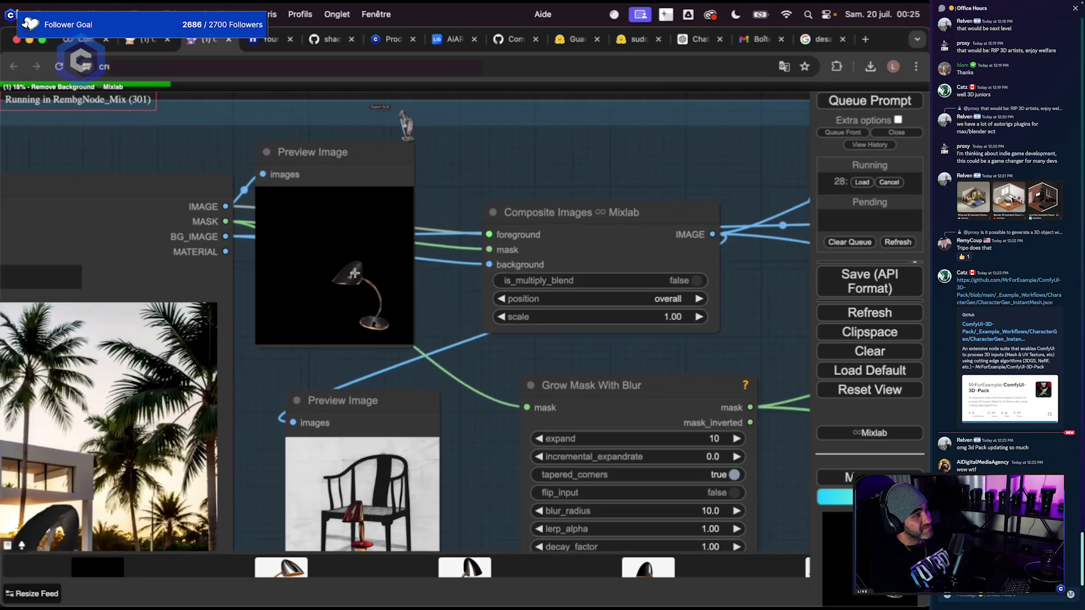
scroll(389, 333, "down", 6)
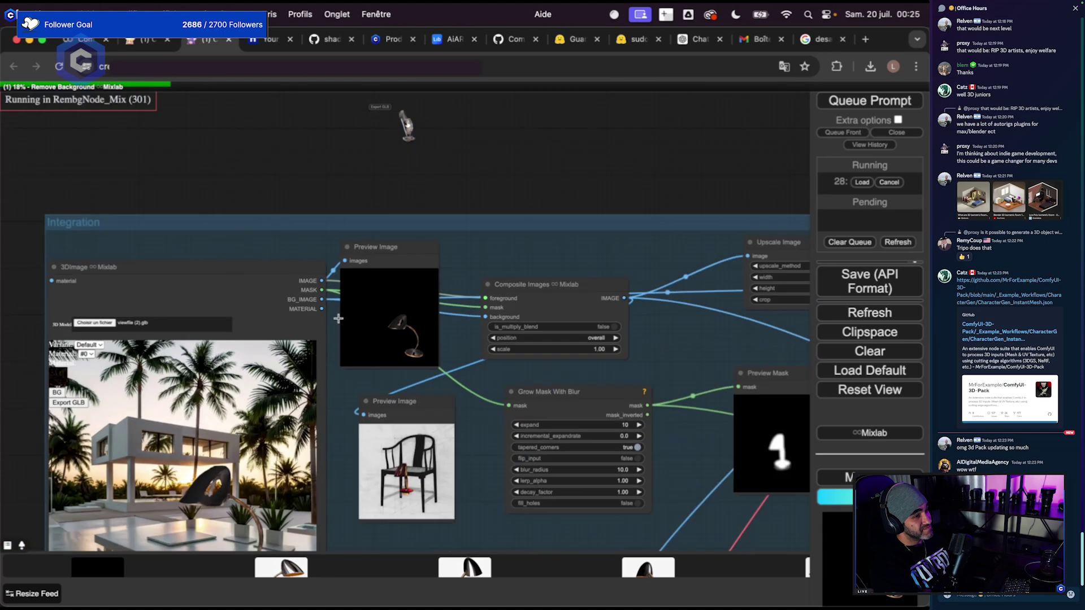
left_click_drag(203, 273, 199, 268)
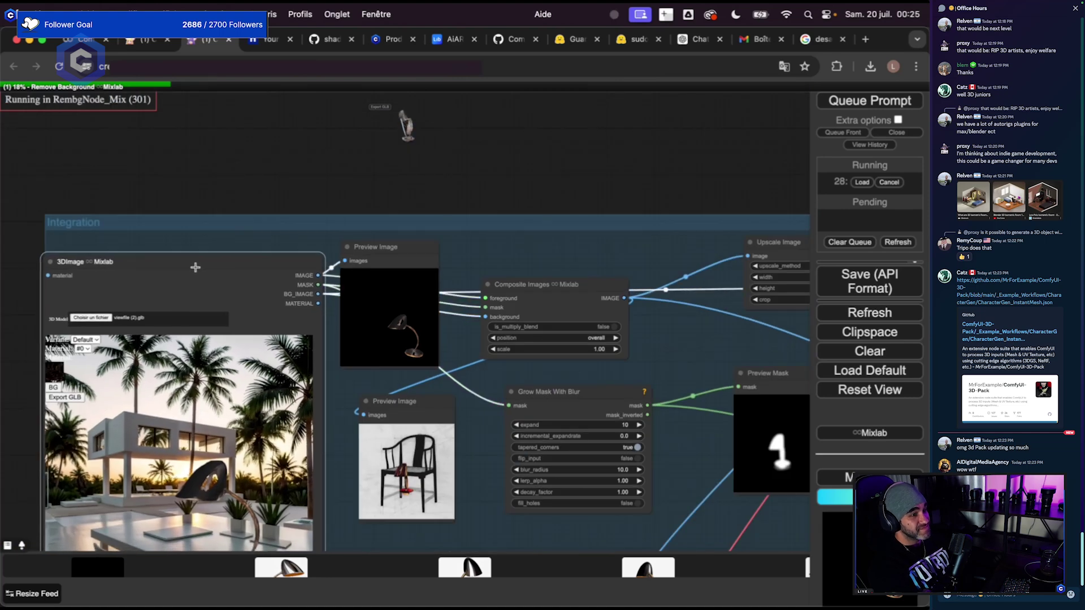
scroll(97, 258, "up", 5)
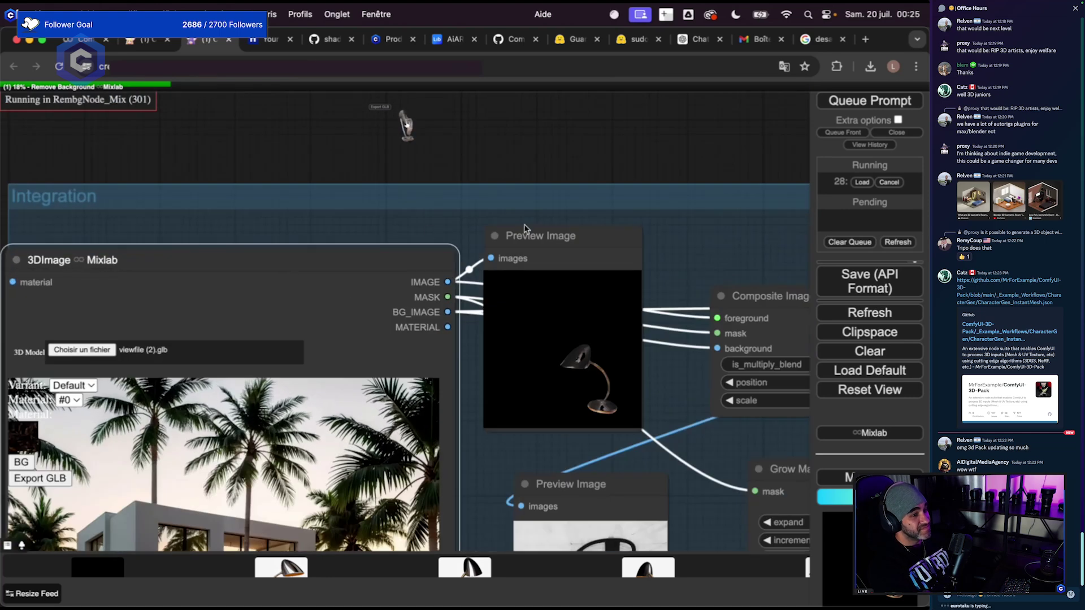
left_click_drag(568, 229, 577, 202)
left_click_drag(645, 178, 566, 128)
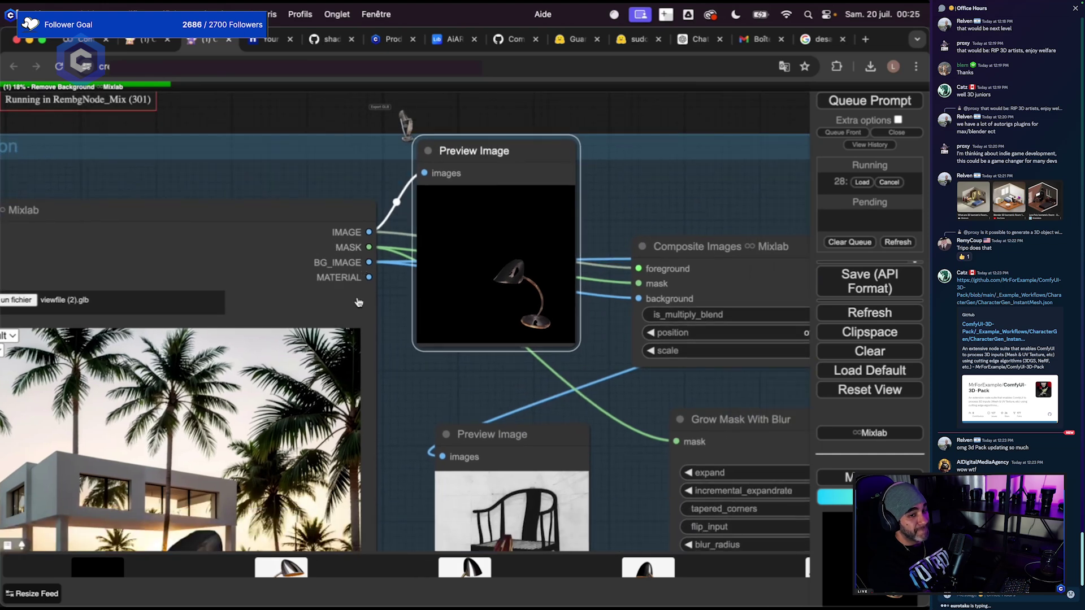
Reposition the Composite Images Mixlab node beside the Preview Image node that shows the lamp render.
scroll(497, 382, "right", 6)
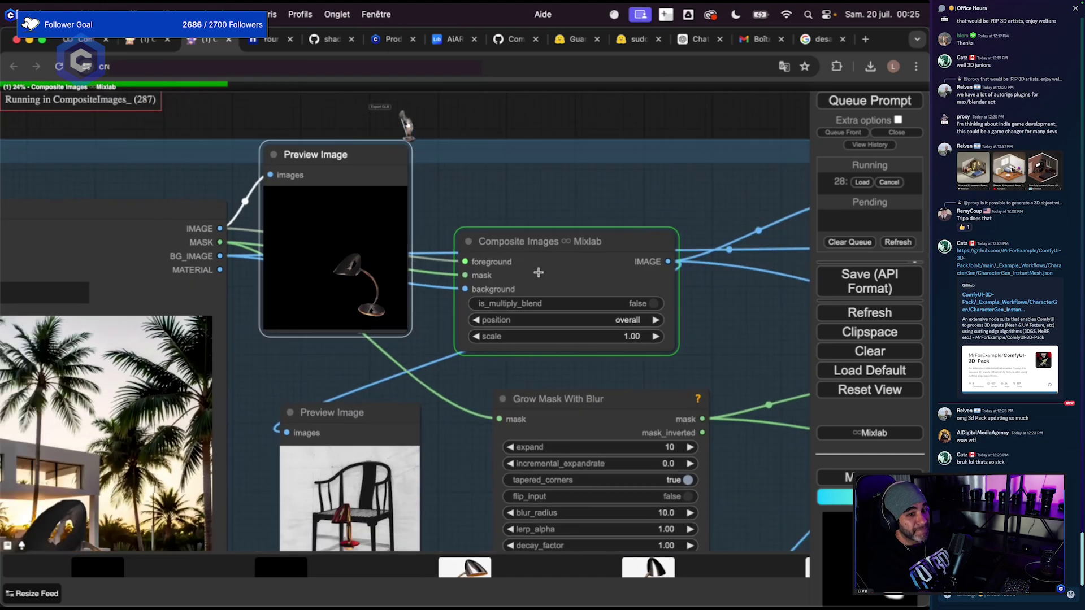
scroll(538, 272, "down", 3)
left_click_drag(572, 202, 475, 184)
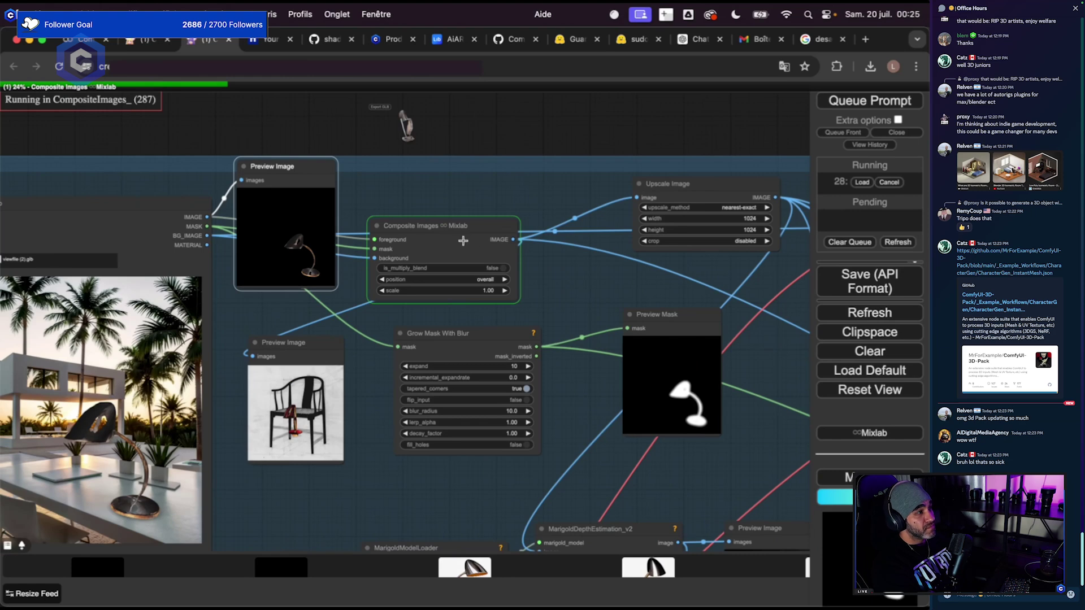
left_click_drag(464, 240, 513, 237)
scroll(455, 228, "up", 5)
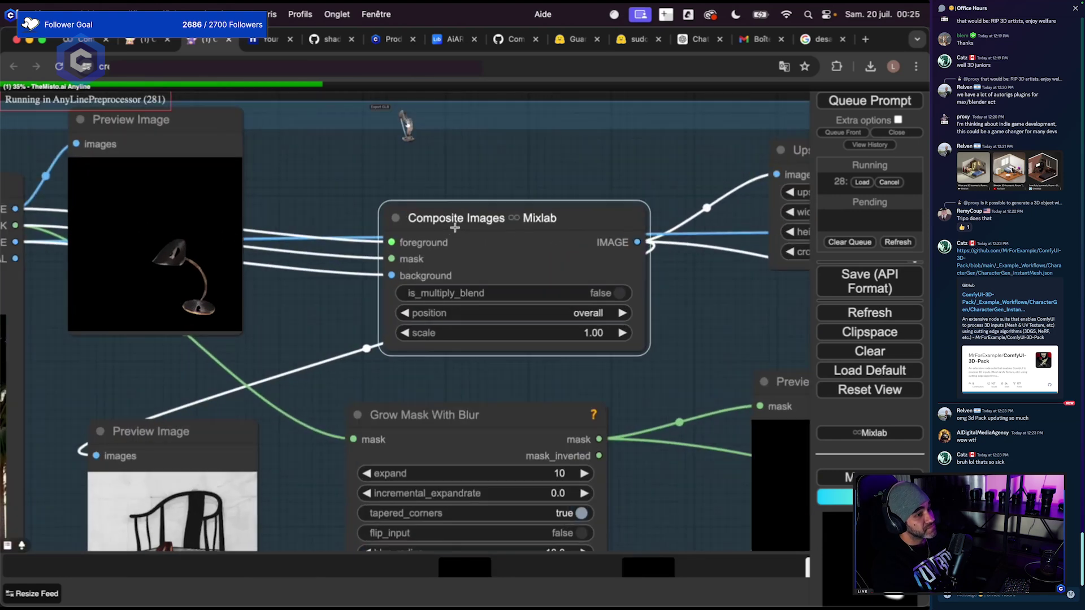
scroll(455, 227, "left", 3)
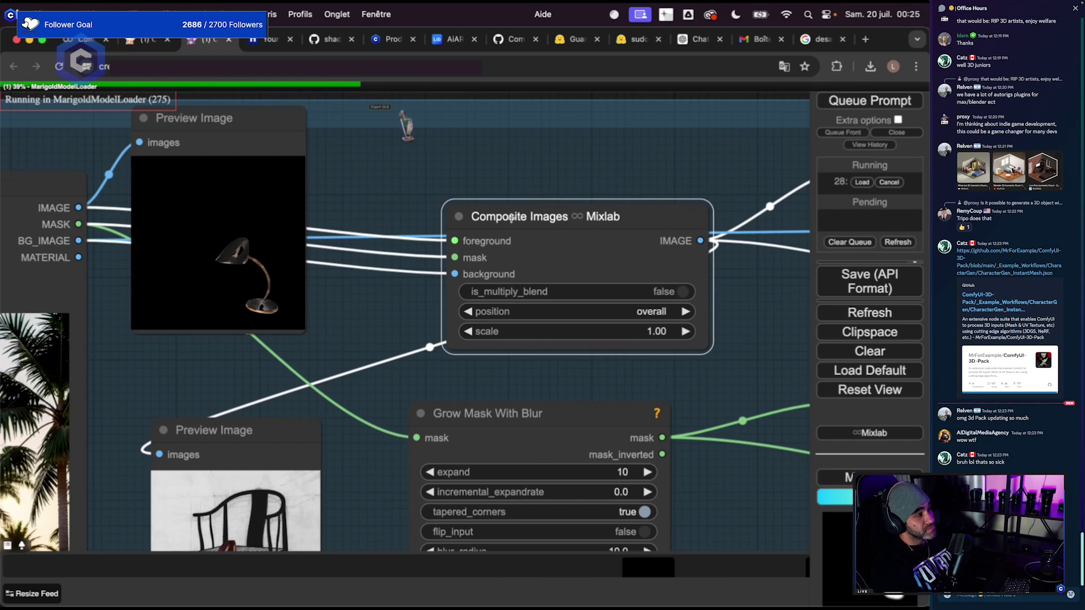
left_click_drag(532, 226, 484, 224)
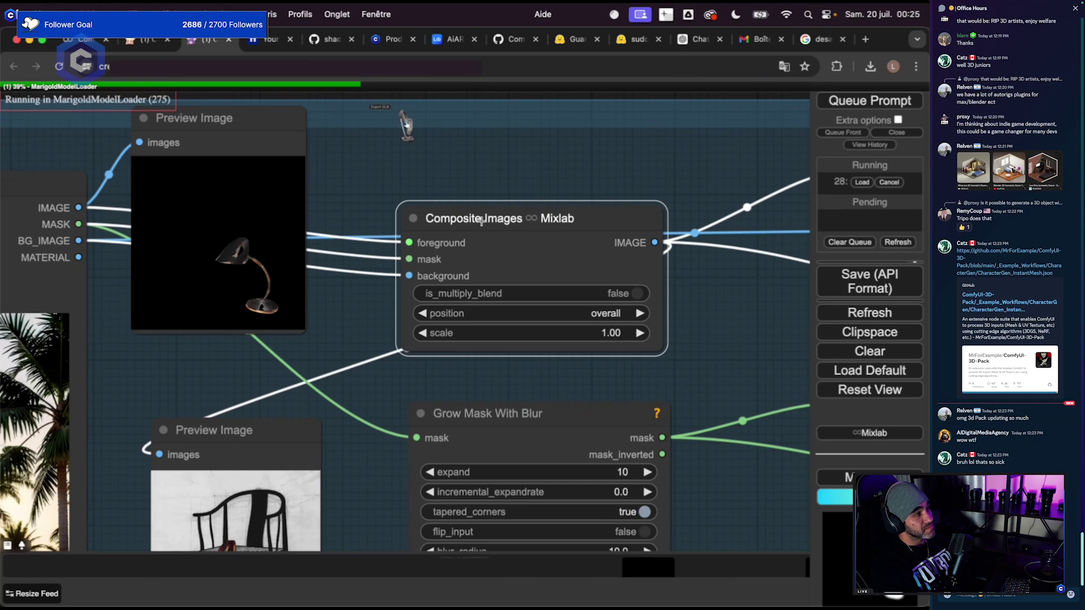
scroll(506, 218, "down", 5)
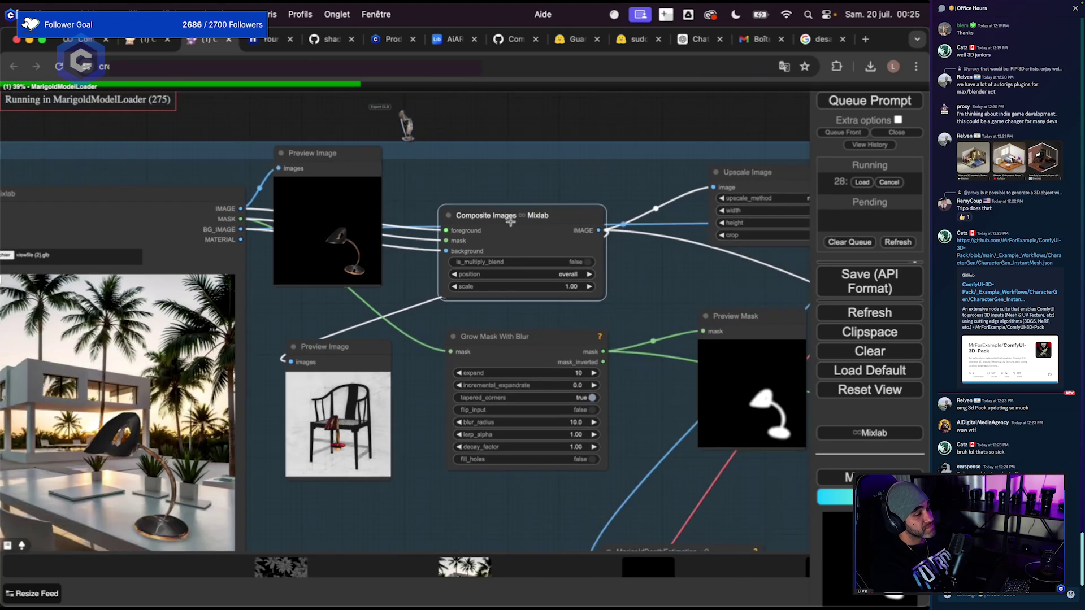
Examine the composited lamp-and-house preview, the mask preview and the depth estimation nodes in the Integration group.
left_click_drag(164, 195, 295, 190)
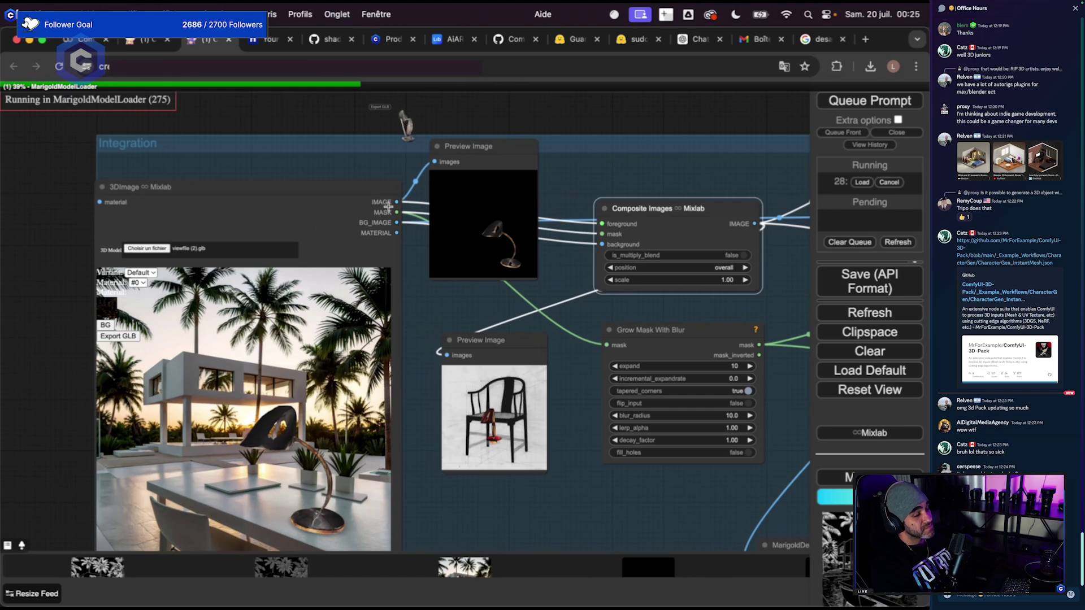
scroll(546, 272, "down", 3)
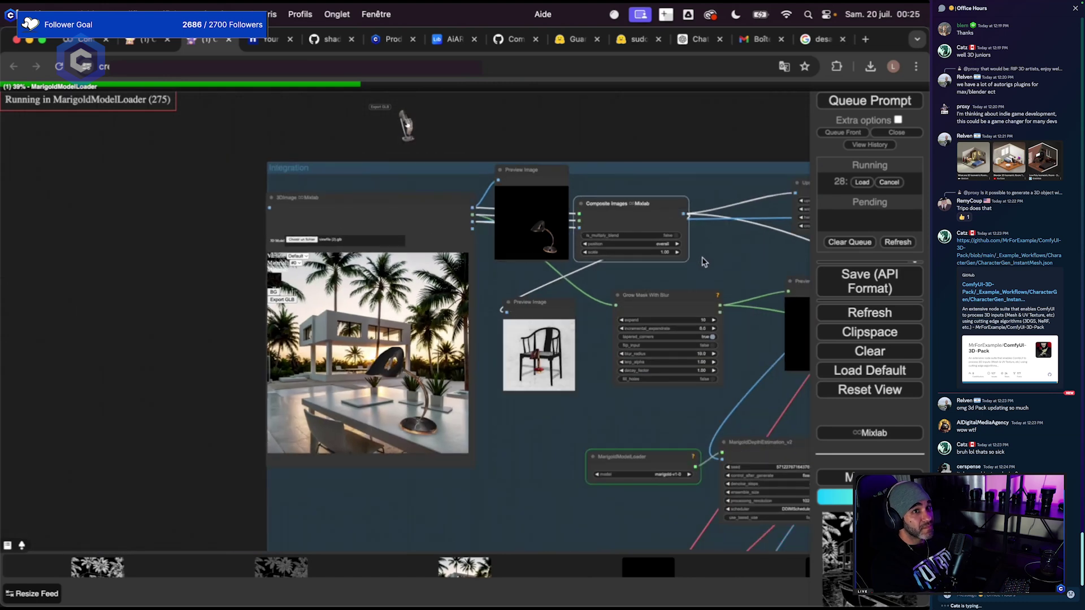
scroll(396, 395, "up", 4)
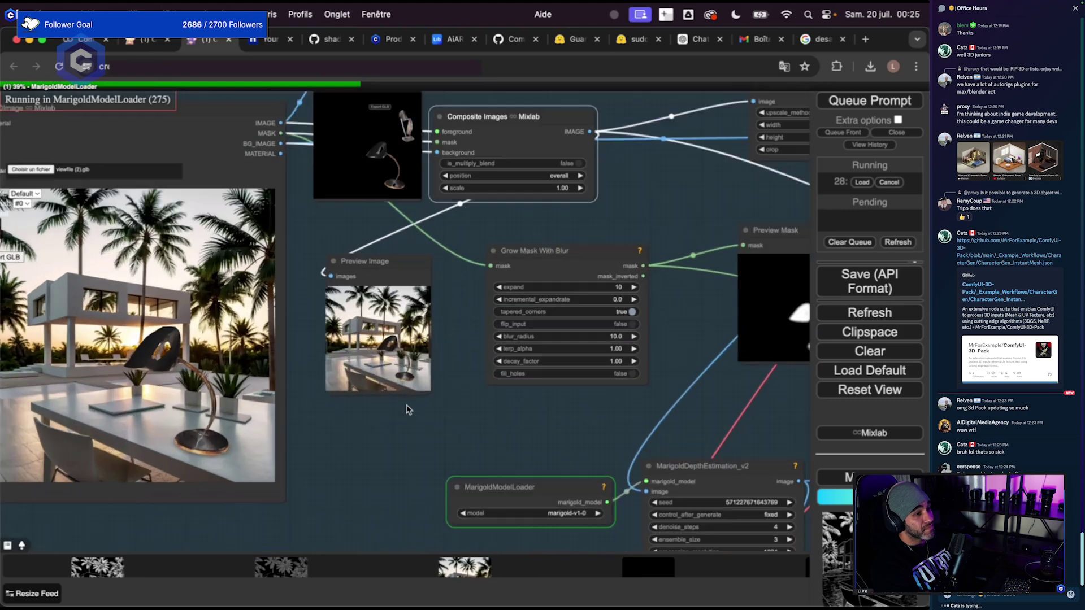
scroll(395, 339, "up", 7)
scroll(388, 383, "down", 8)
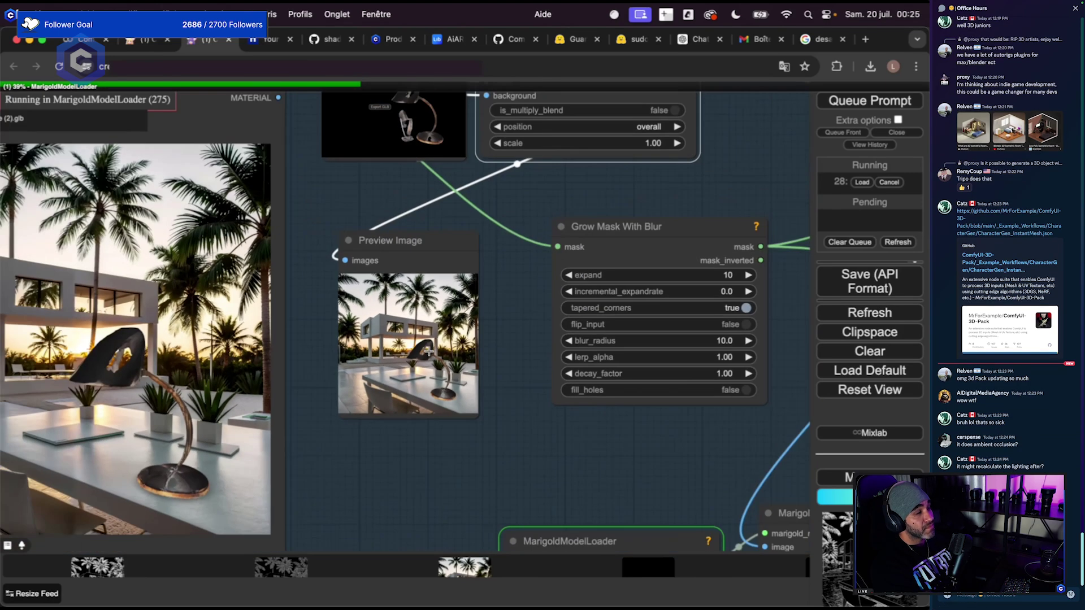
scroll(390, 367, "up", 4)
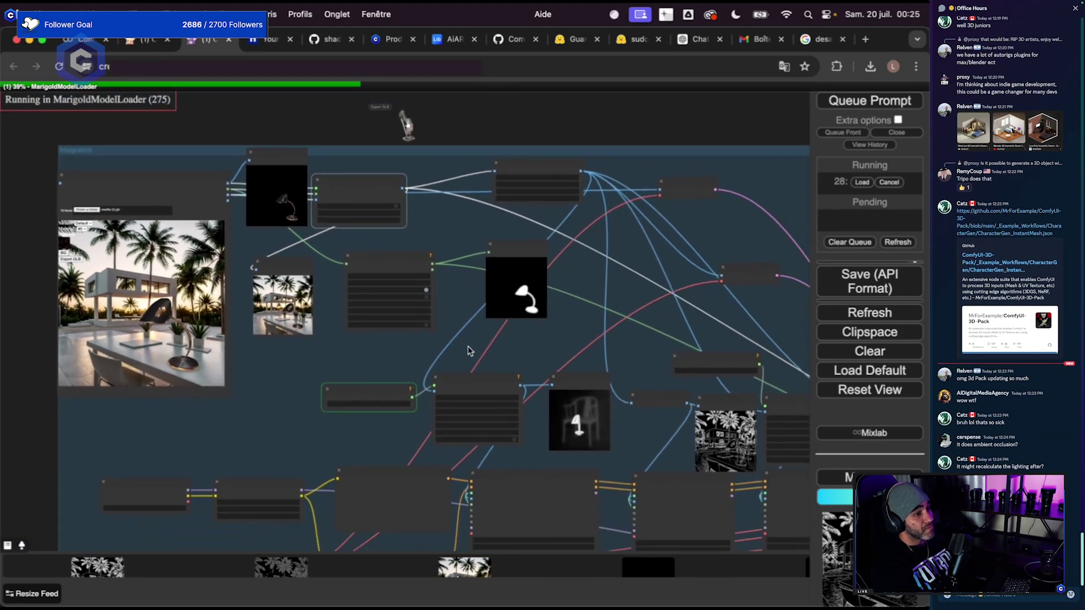
scroll(405, 330, "down", 2)
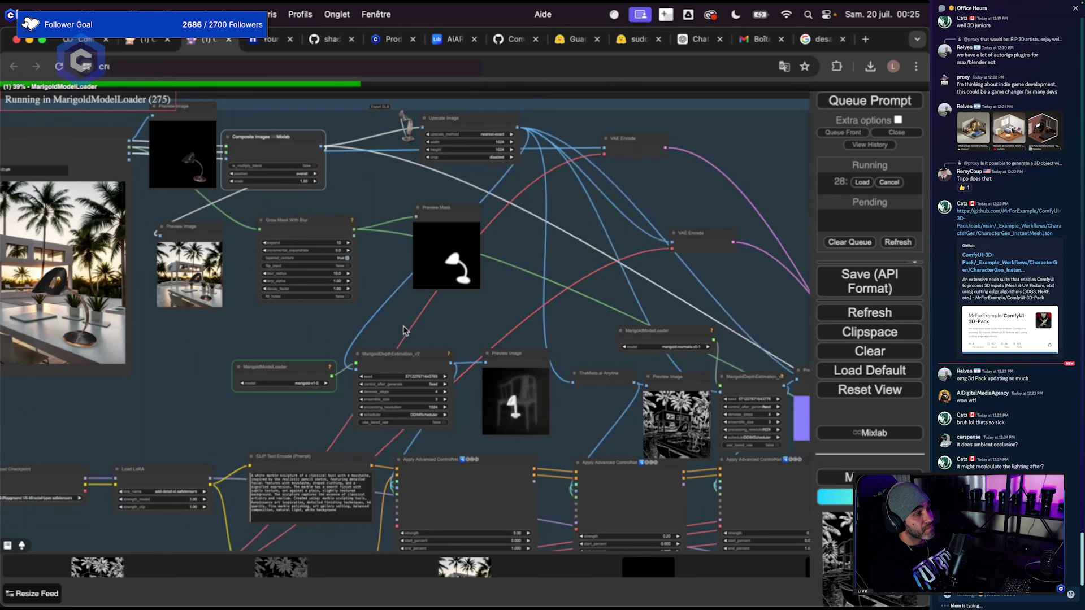
left_click_drag(378, 329, 438, 325)
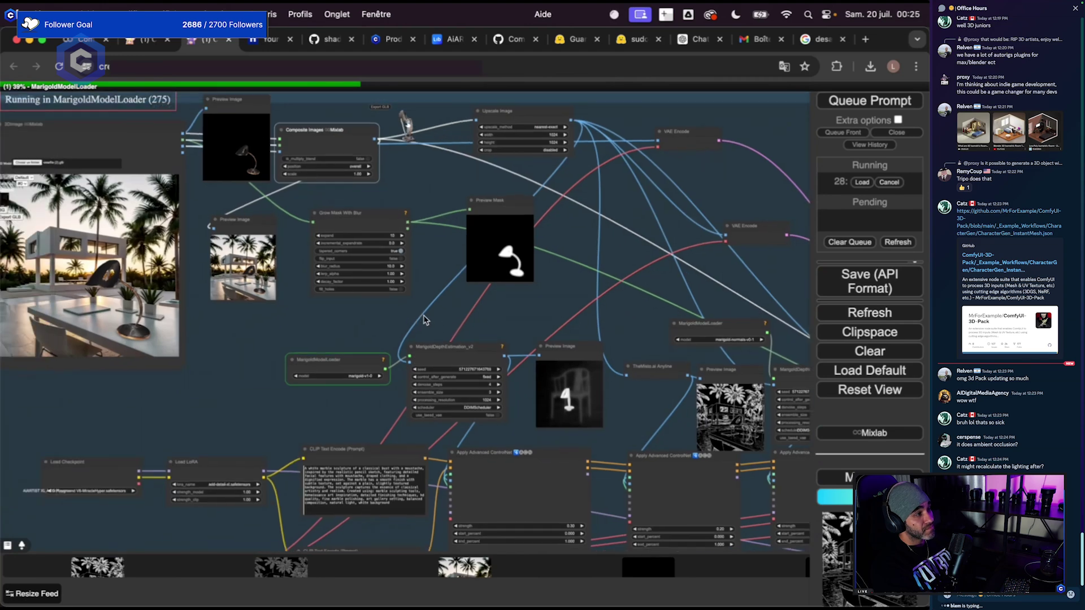
Review the Load Checkpoint settings and reposition the Load LoRA node closer to the Load Checkpoint node.
scroll(237, 340, "up", 5)
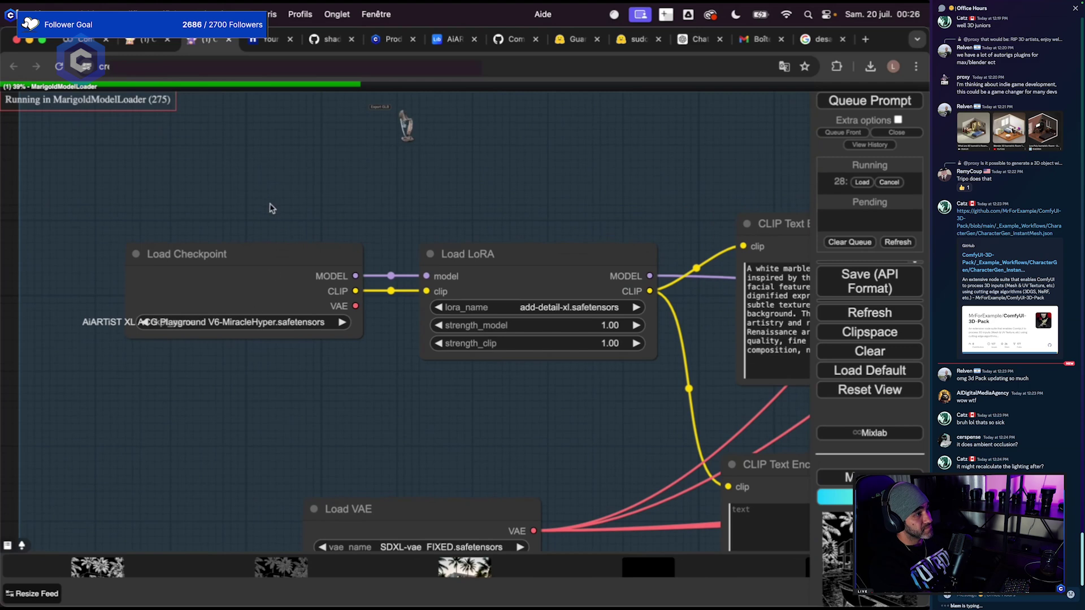
scroll(270, 208, "up", 5)
scroll(271, 430, "down", 5)
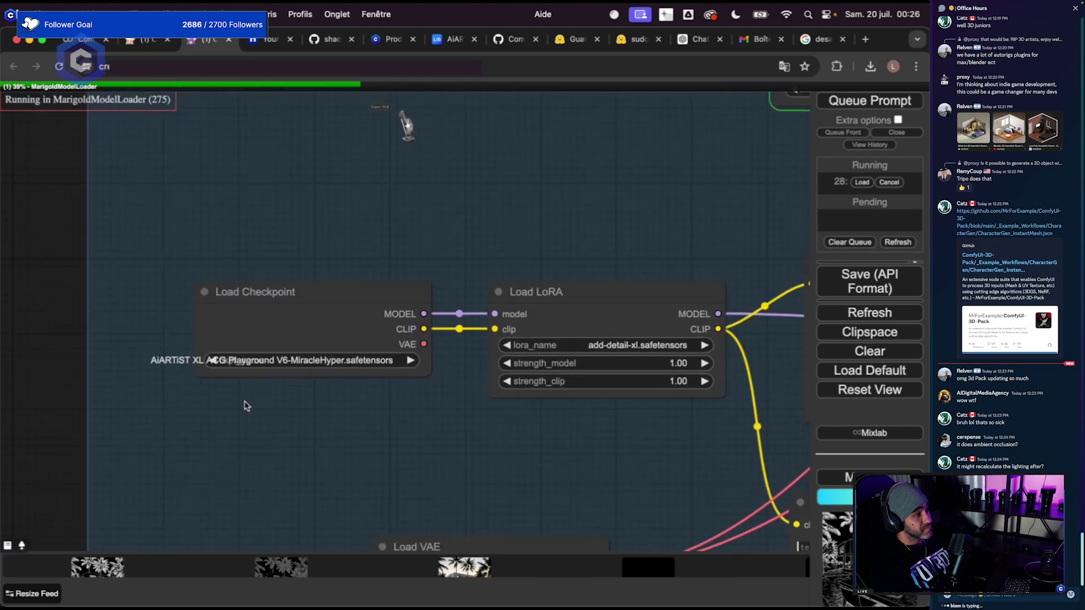
scroll(315, 427, "down", 3)
left_click_drag(371, 426, 292, 409)
left_click_drag(440, 307, 416, 316)
scroll(485, 368, "up", 2)
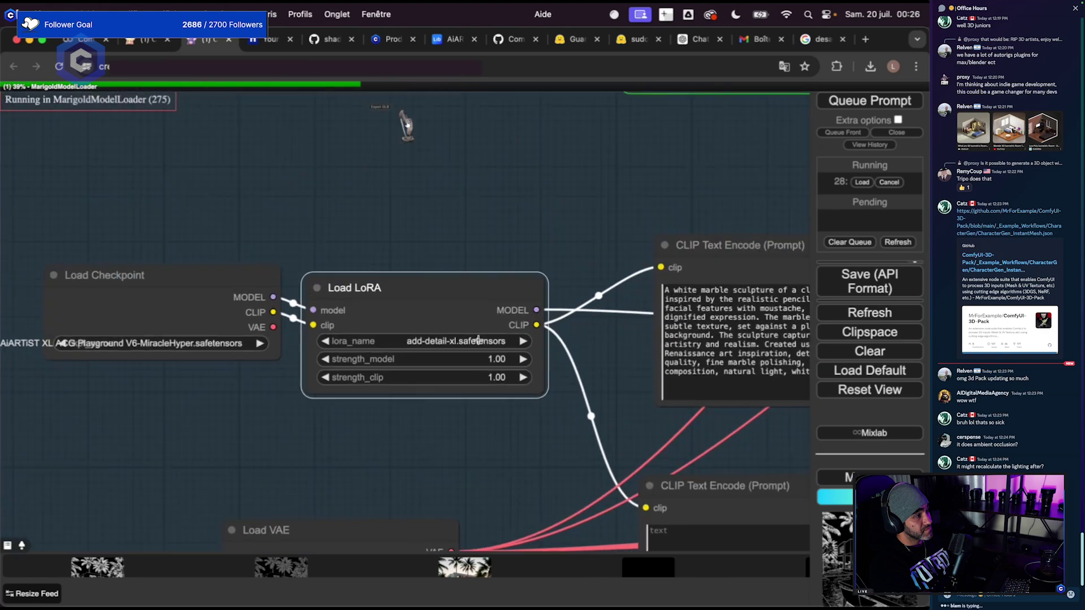
left_click_drag(340, 286, 368, 261)
Replace the Integration group's marble-bust prompt with the metal desk lamp prompt copied from the lamp image generation group.
scroll(467, 438, "down", 2)
scroll(466, 438, "down", 3)
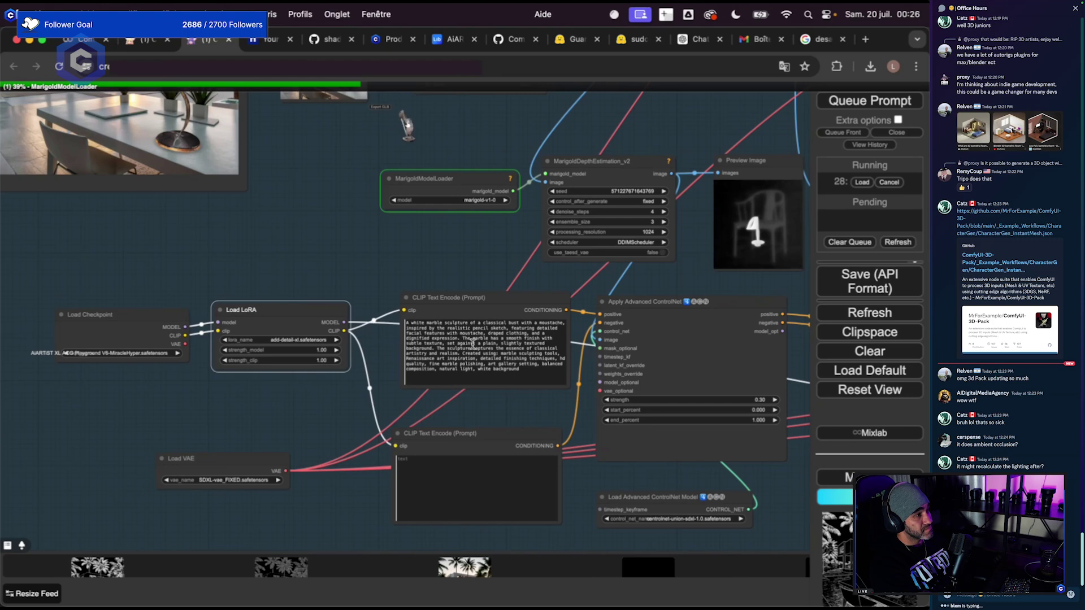
scroll(485, 419, "down", 5)
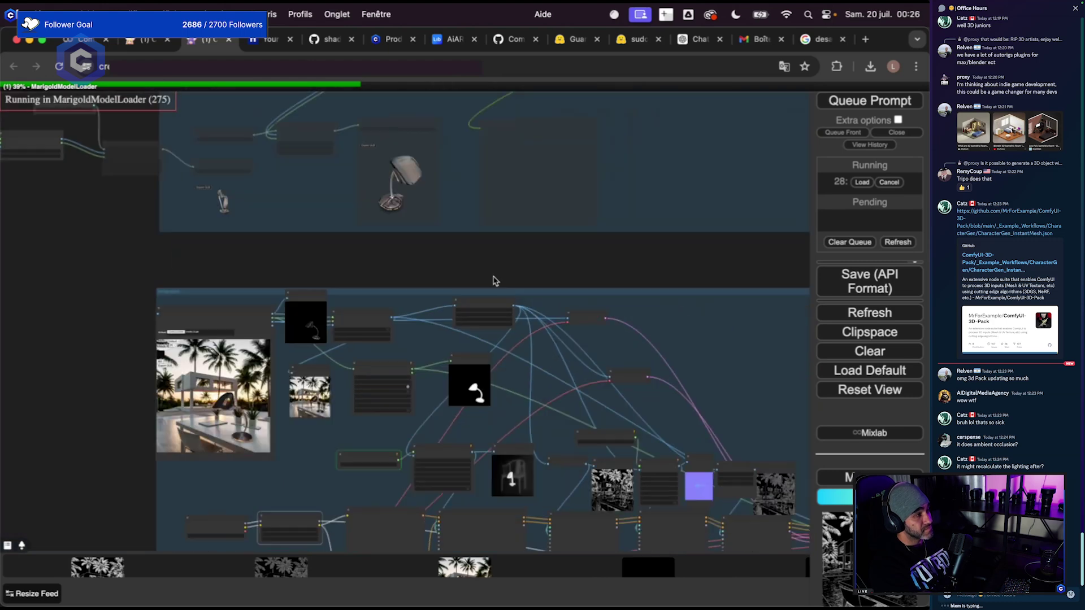
scroll(493, 281, "down", 5)
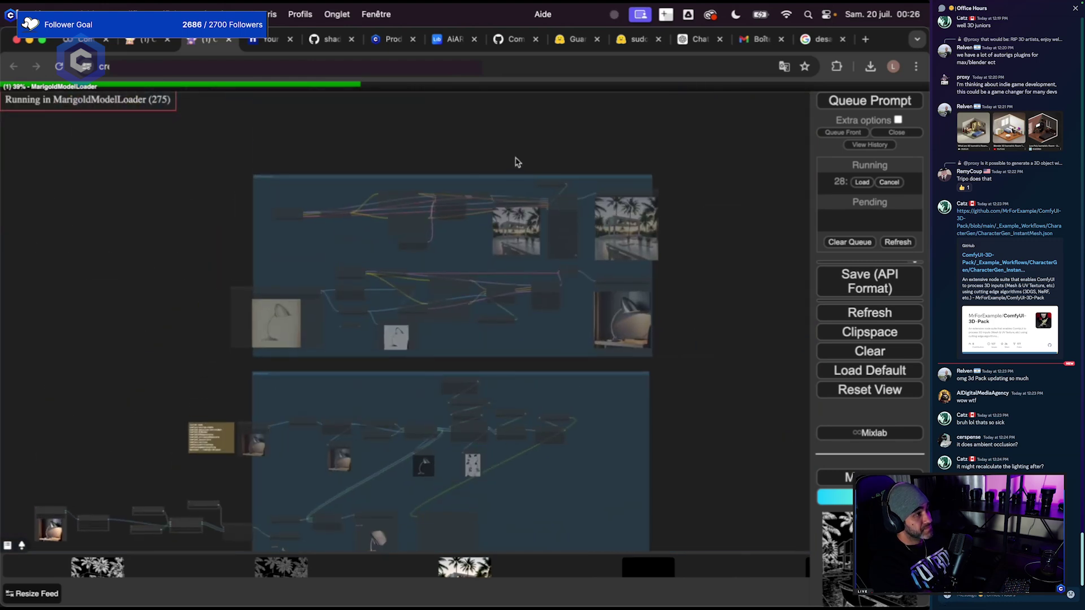
scroll(440, 269, "up", 8)
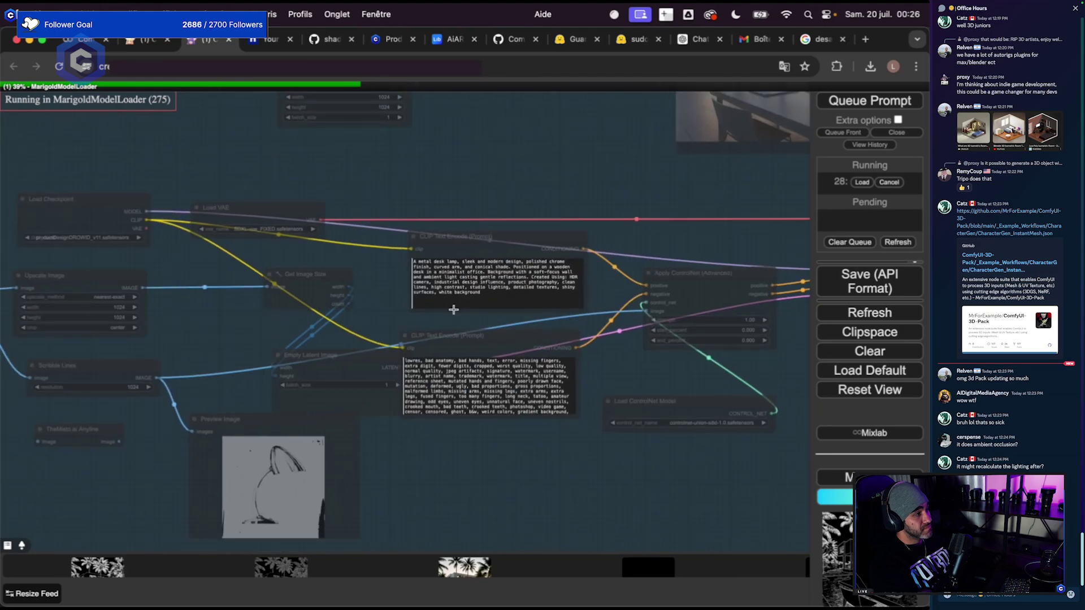
left_click(451, 294)
key("ctrl+a")
key("ctrl+c")
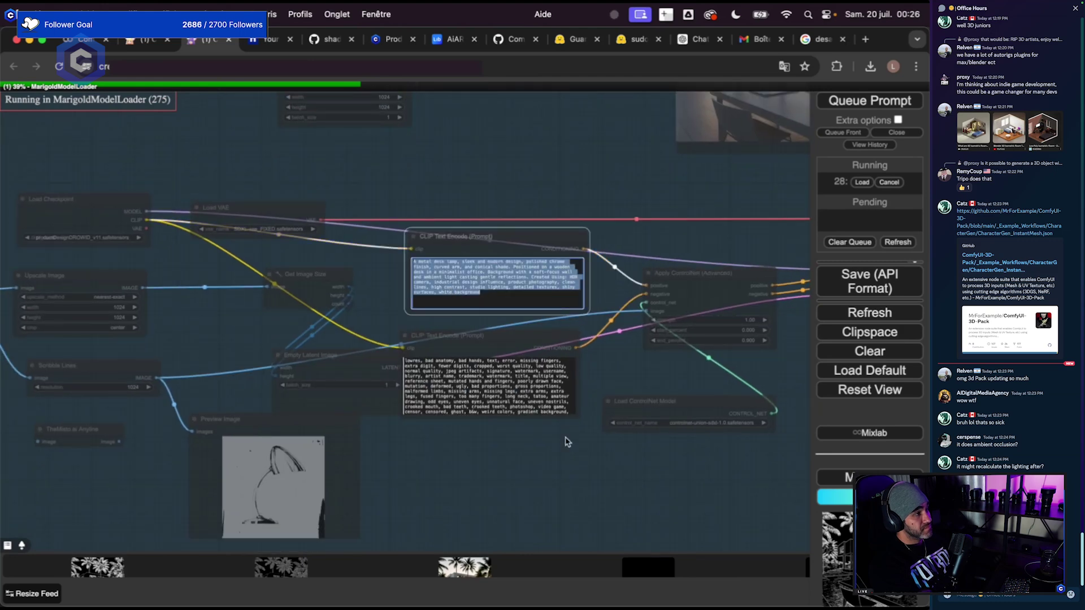
scroll(567, 439, "down", 5)
scroll(503, 220, "down", 5)
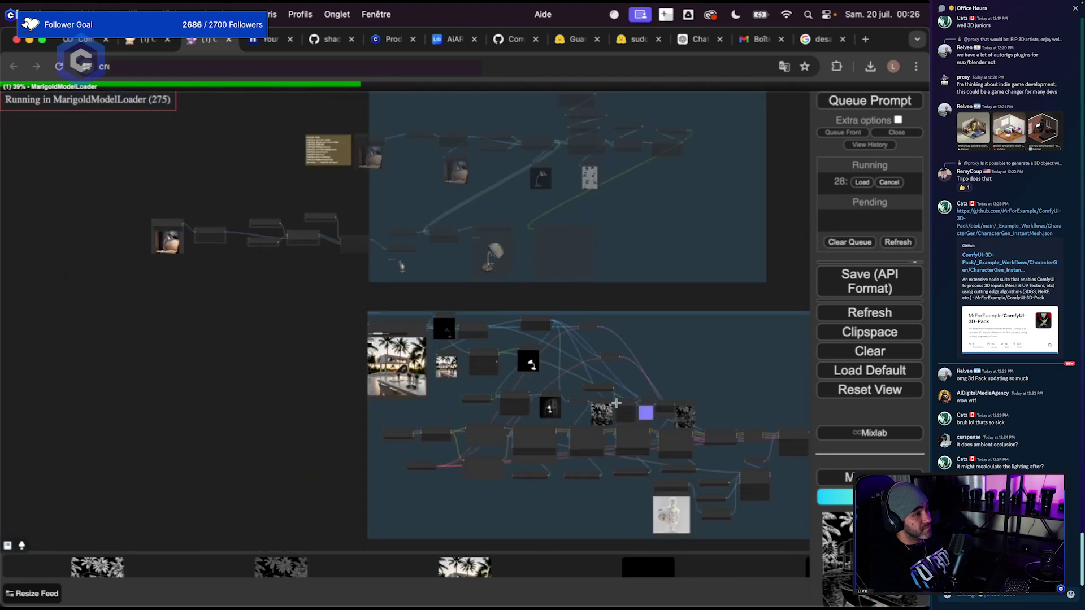
scroll(493, 521, "up", 10)
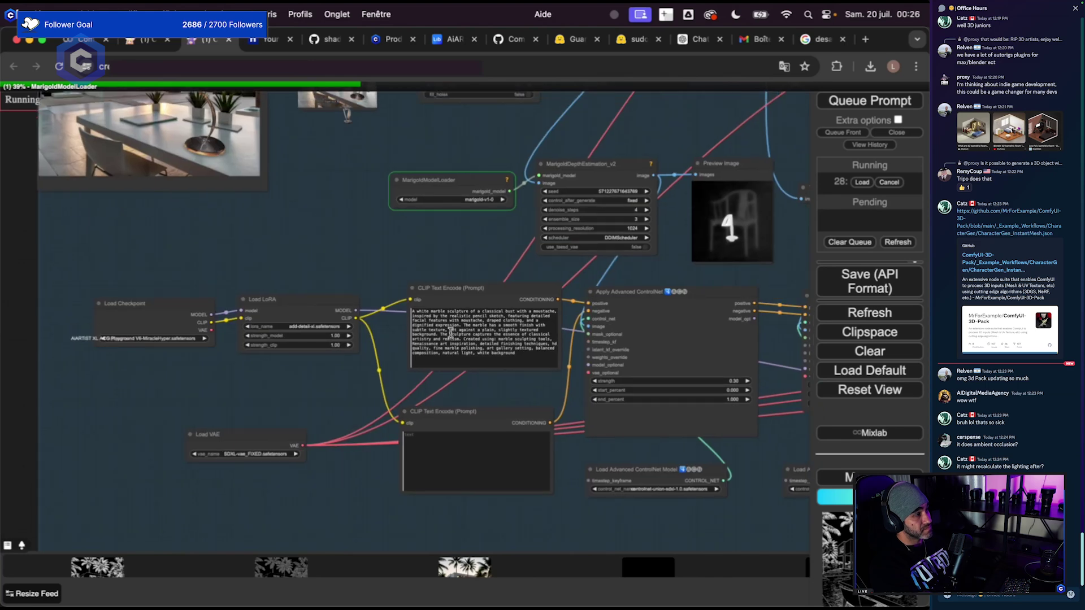
key("ctrl+v")
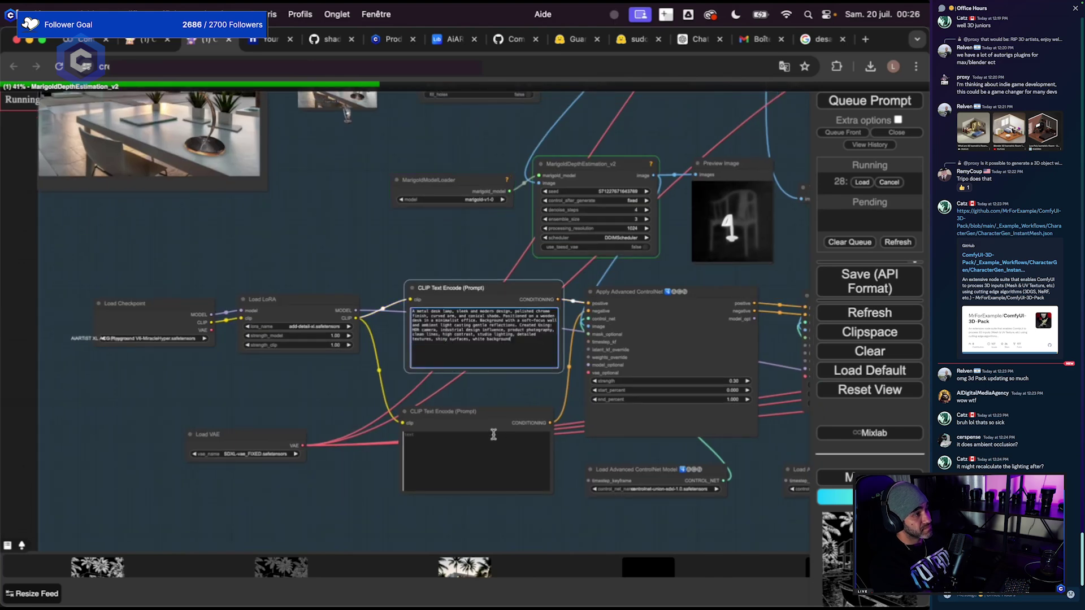
Review the chain of Apply Advanced ControlNet nodes and their depth, line and normal previews.
scroll(503, 397, "down", 4)
scroll(305, 174, "up", 5)
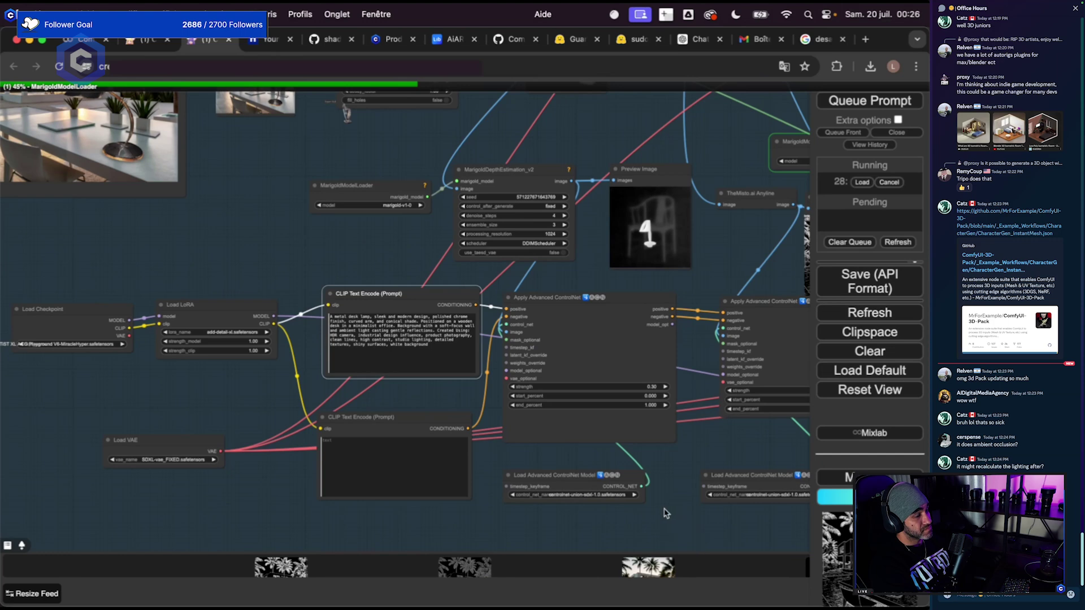
left_click_drag(667, 512, 496, 509)
scroll(548, 483, "up", 1)
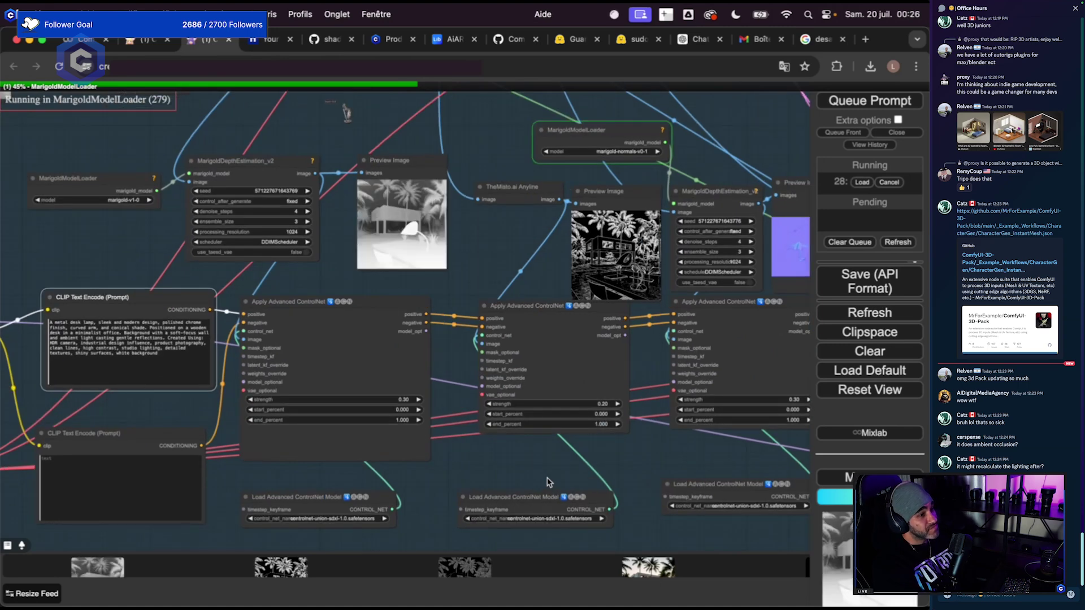
Set the strength of the first Apply Advanced ControlNet node, fed by the depth map, to 0.30.
scroll(514, 474, "up", 5)
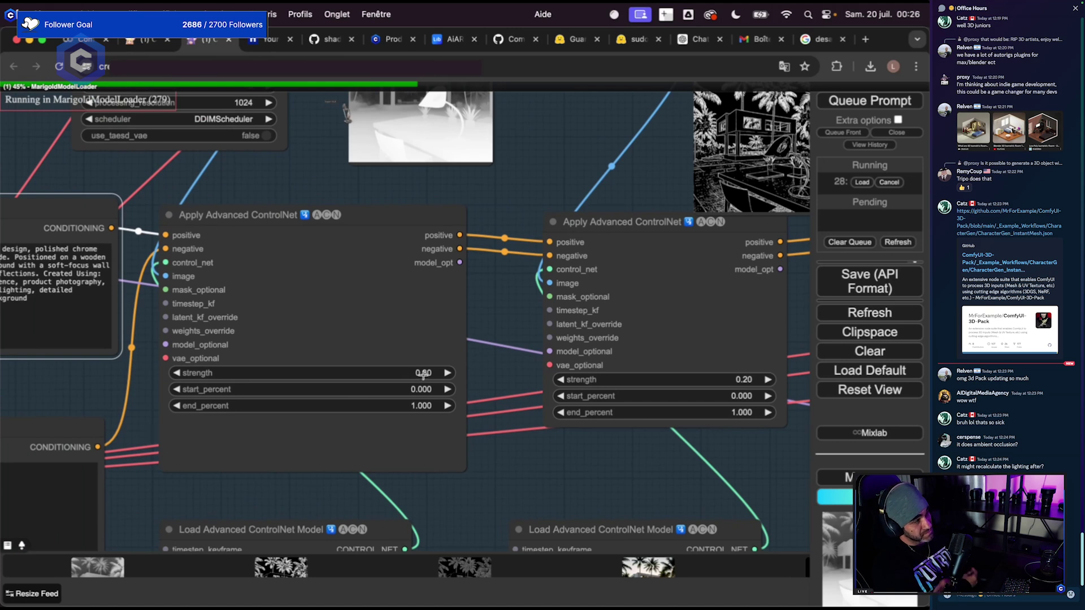
left_click(423, 373)
type("0.3")
key("Return")
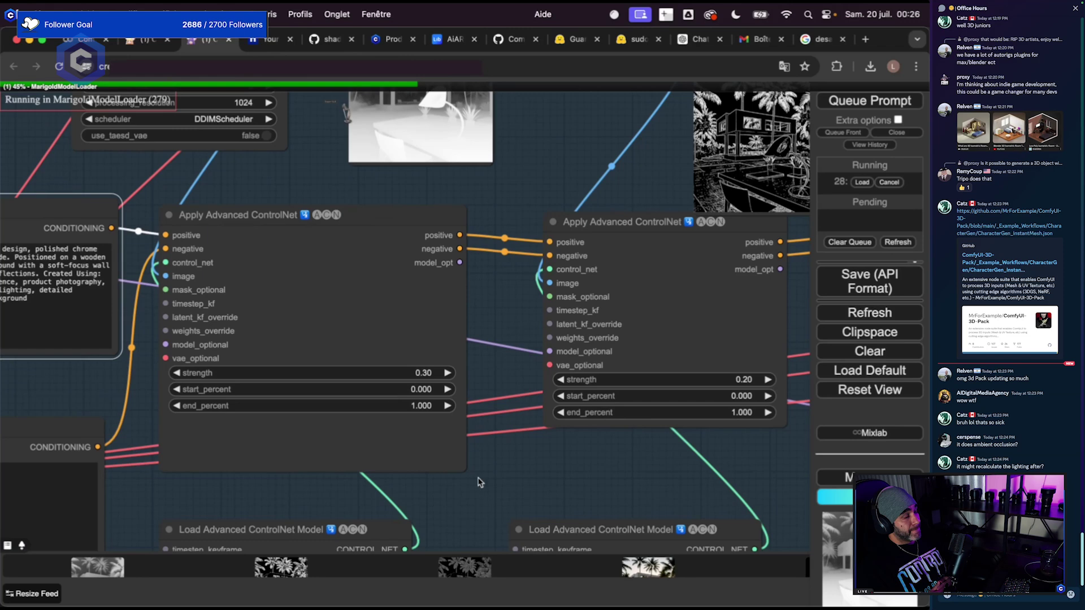
Compare the depth, line-art and normal previews above the ControlNet chain with the composited lamp image and its mask.
scroll(546, 506, "down", 2)
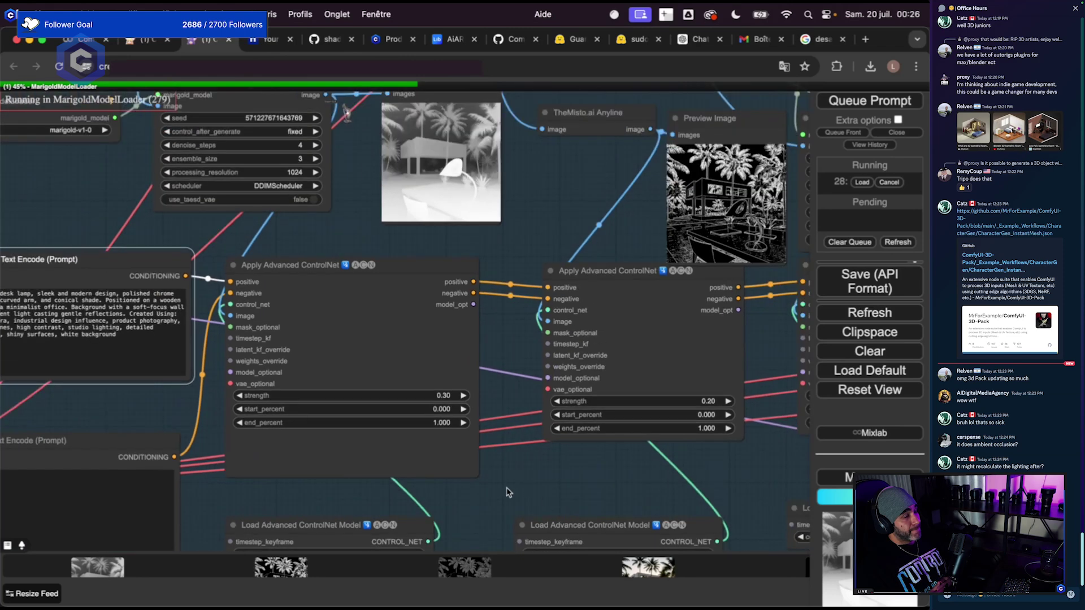
scroll(346, 111, "up", 5)
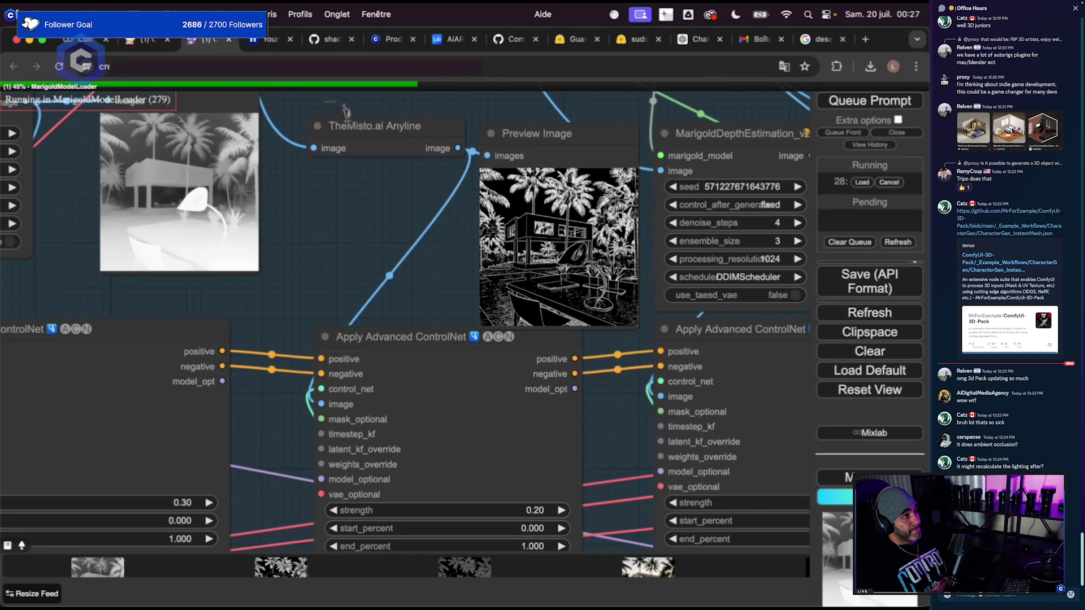
scroll(282, 370, "down", 6)
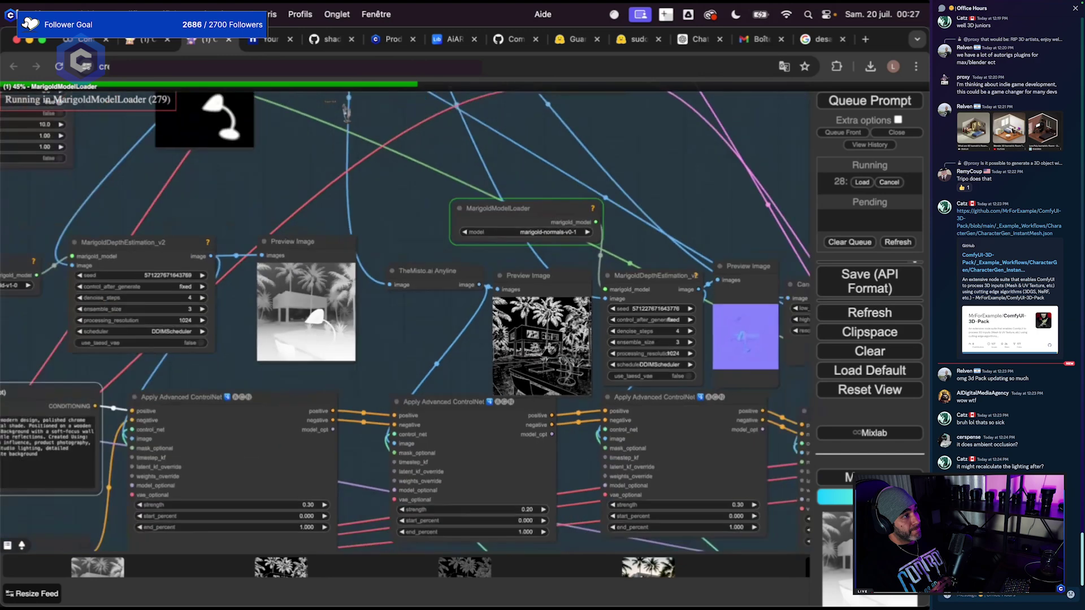
left_click_drag(280, 372, 342, 371)
scroll(178, 318, "up", 5)
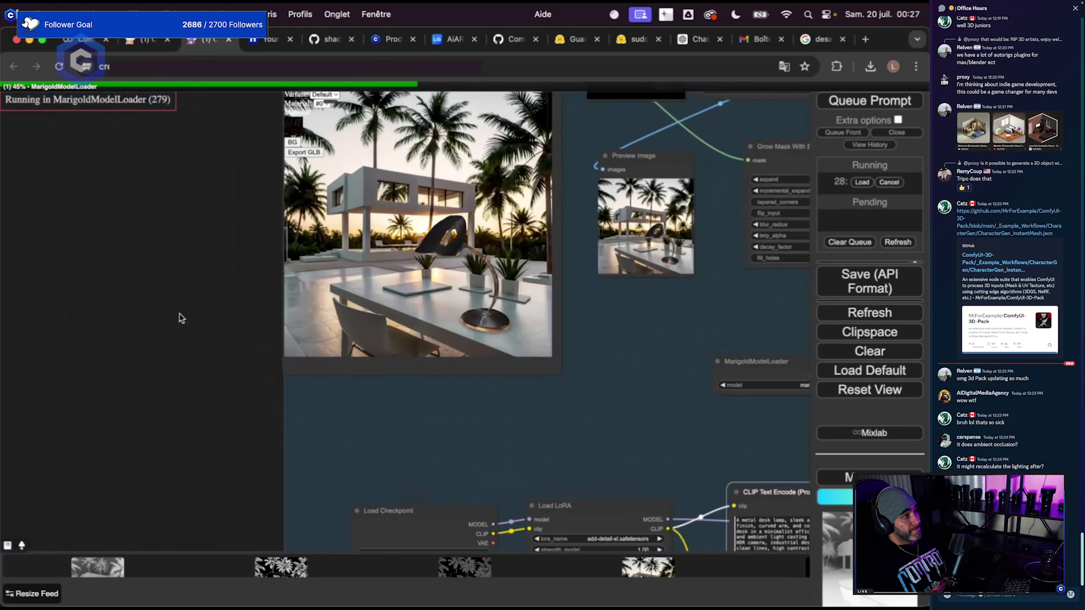
scroll(678, 438, "down", 5)
scroll(536, 363, "up", 5)
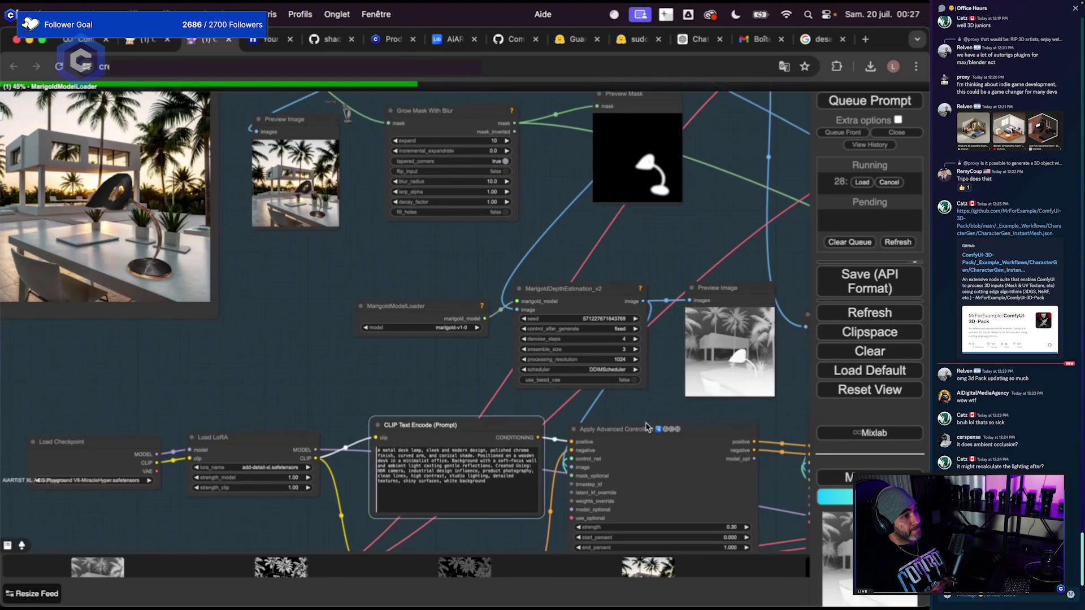
scroll(536, 364, "up", 3)
left_click_drag(535, 364, 160, 297)
left_click_drag(509, 298, 203, 296)
scroll(203, 297, "up", 1)
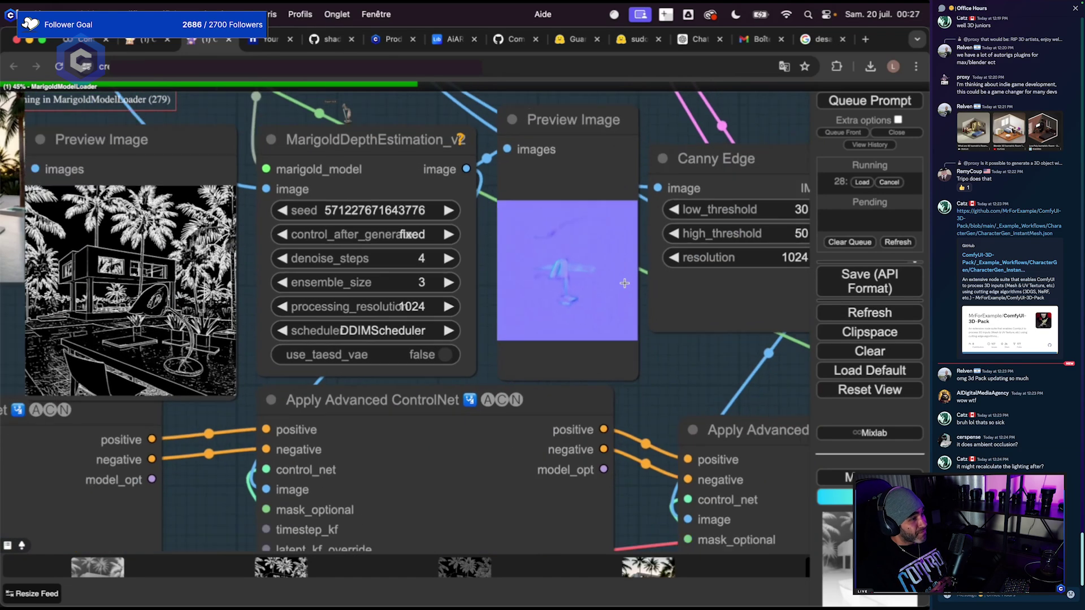
Move the TheMisto.ai Anyline node slightly lower beside its line-art preview.
scroll(592, 294, "down", 3)
left_click(584, 180)
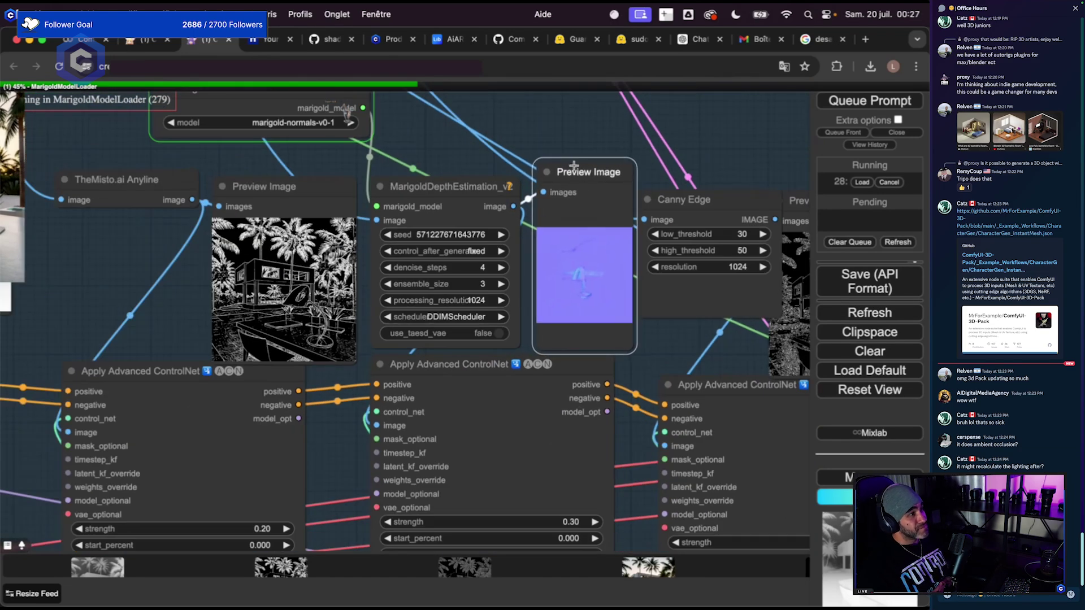
left_click_drag(574, 170, 574, 242)
scroll(573, 242, "down", 3)
left_click_drag(160, 308, 236, 272)
left_click_drag(308, 218, 299, 242)
scroll(345, 311, "up", 5)
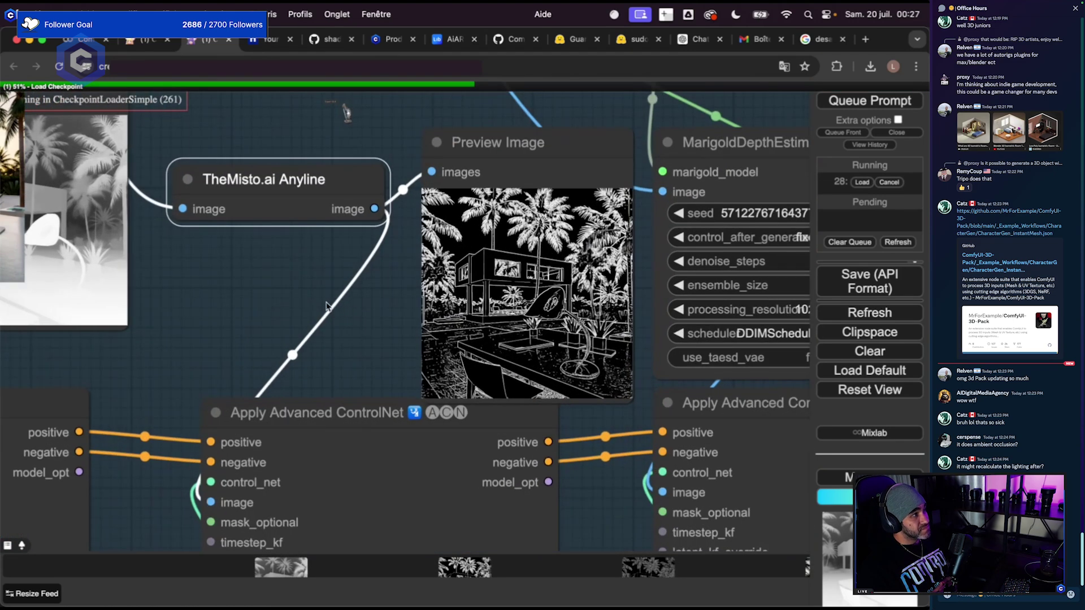
Align the normals MarigoldDepthEstimation_v2 node with its preview and shift the marigold-normals-v0-1 loader slightly closer to it.
scroll(327, 306, "down", 5)
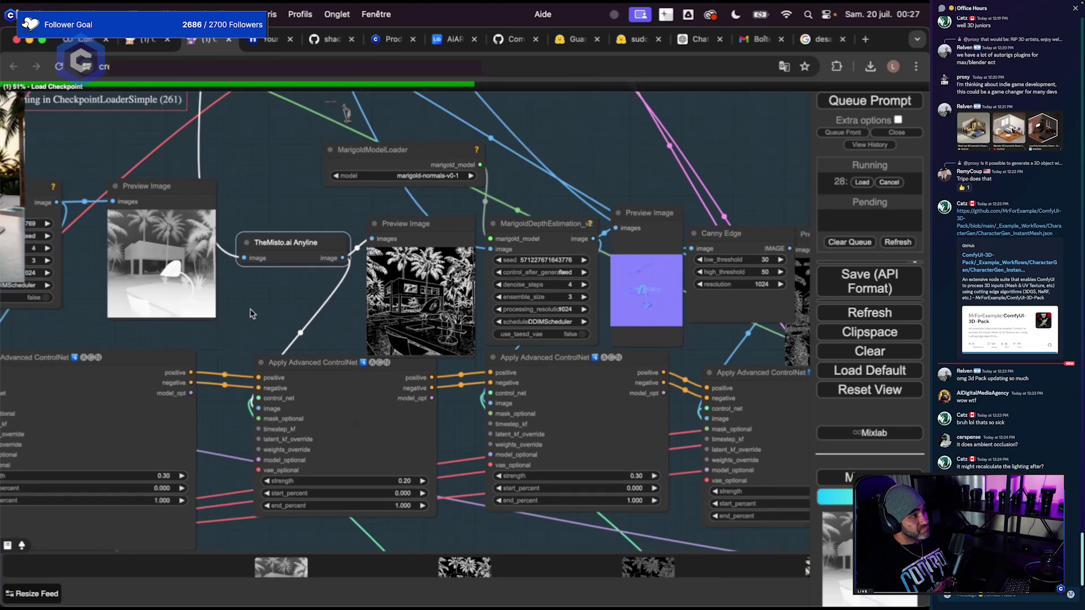
scroll(515, 214, "up", 6)
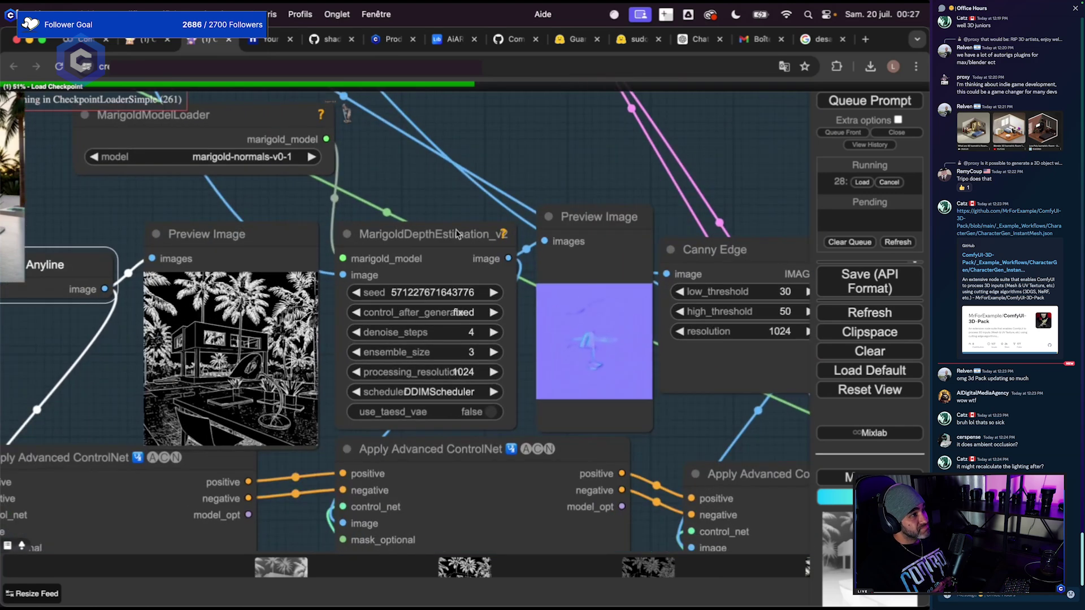
left_click_drag(442, 237, 446, 226)
scroll(447, 223, "down", 3)
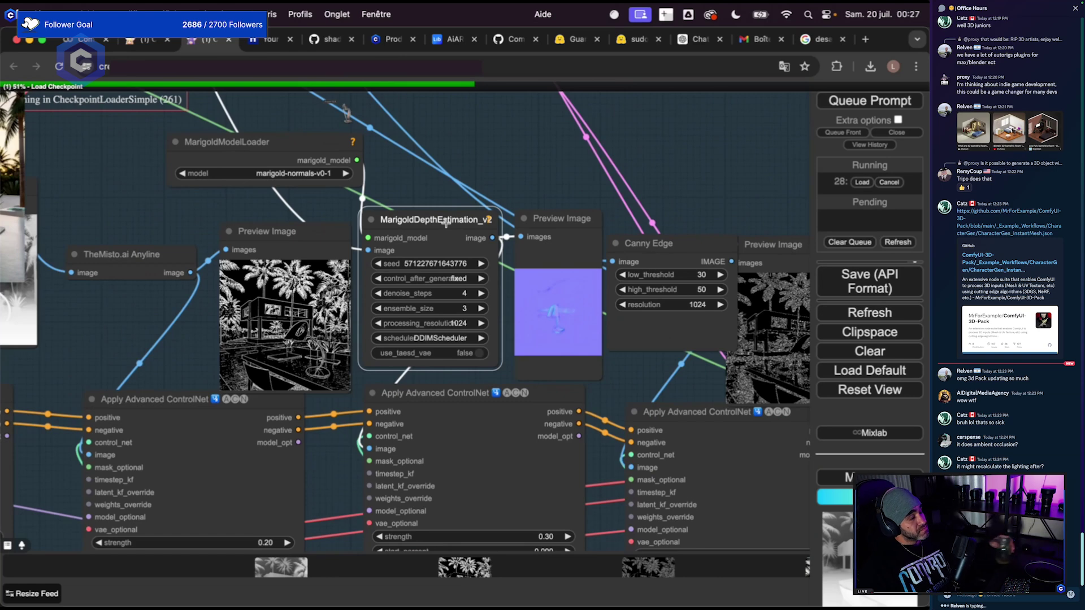
scroll(446, 223, "down", 2)
left_click_drag(163, 345, 219, 341)
left_click_drag(151, 178, 157, 191)
Examine the normal-map preview in detail, along with the Canny Edge preview and the ControlNet nodes they feed.
scroll(629, 292, "up", 5)
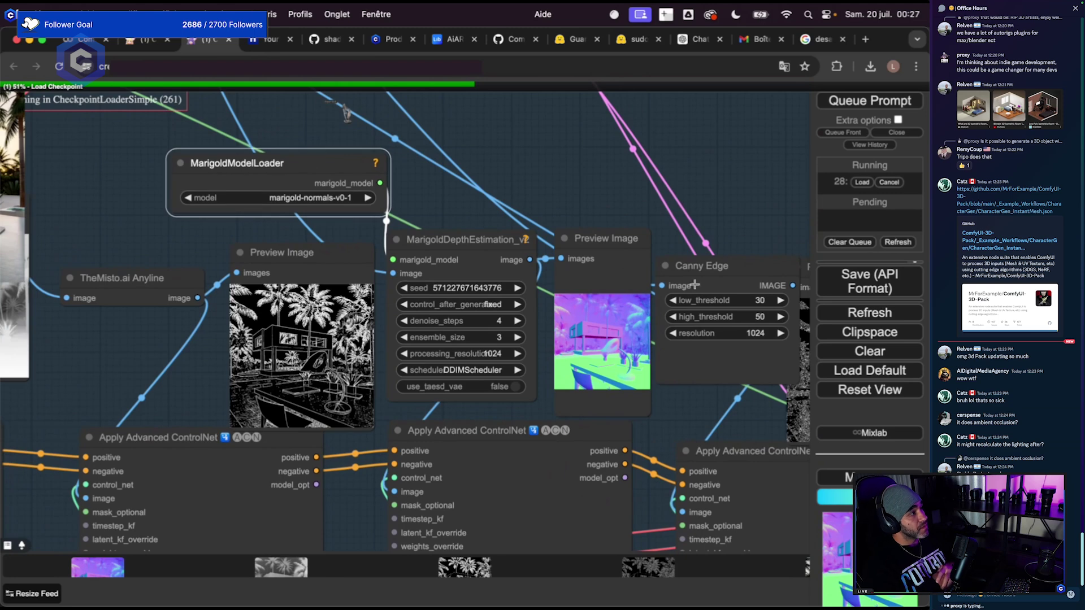
scroll(593, 294, "up", 8)
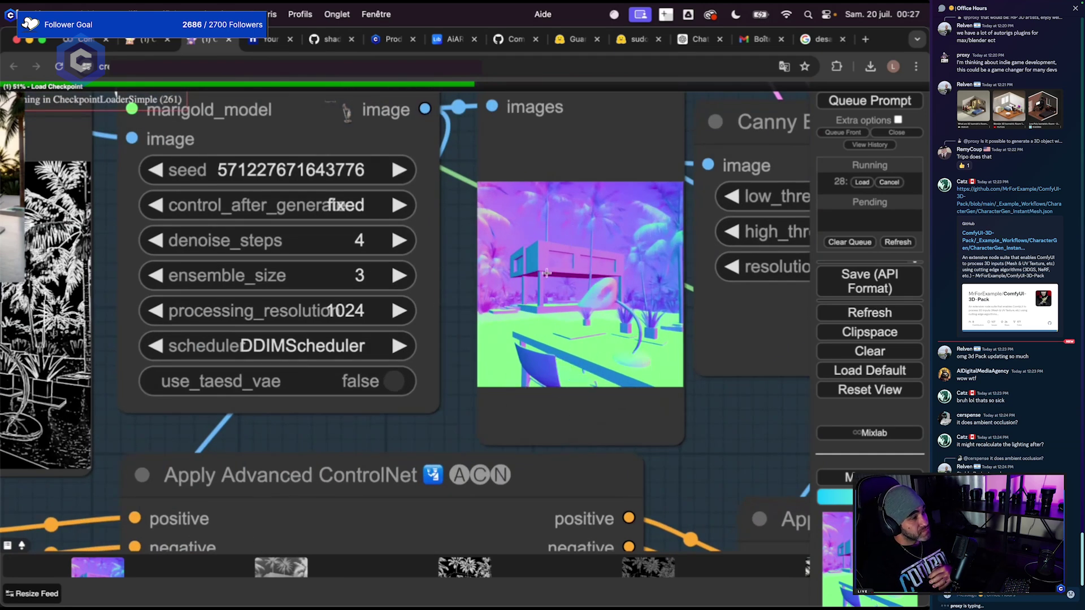
scroll(546, 273, "down", 3)
scroll(346, 111, "down", 5)
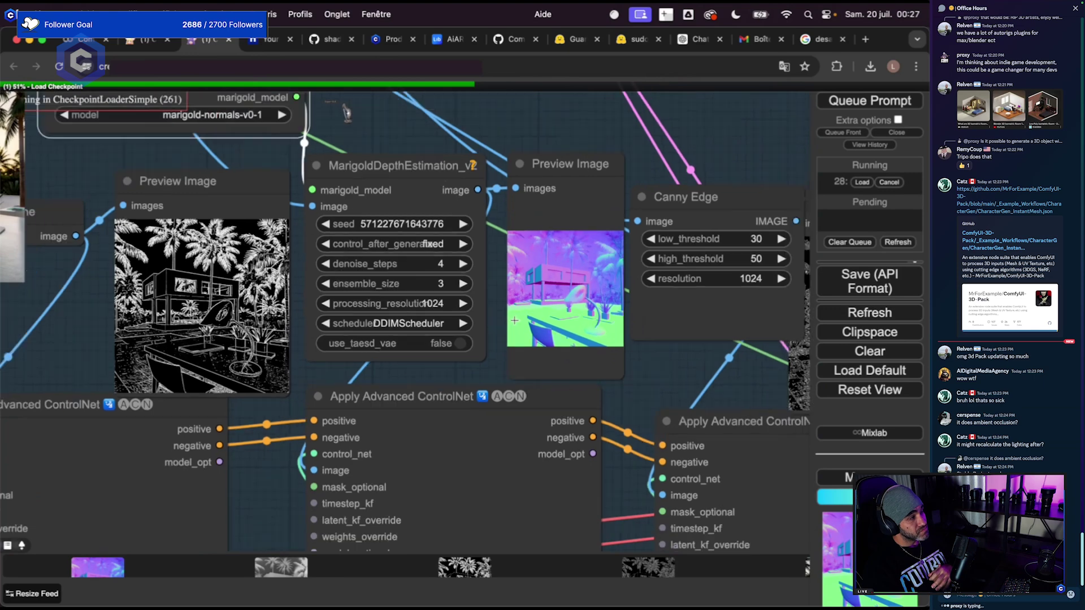
scroll(622, 386, "right", 5)
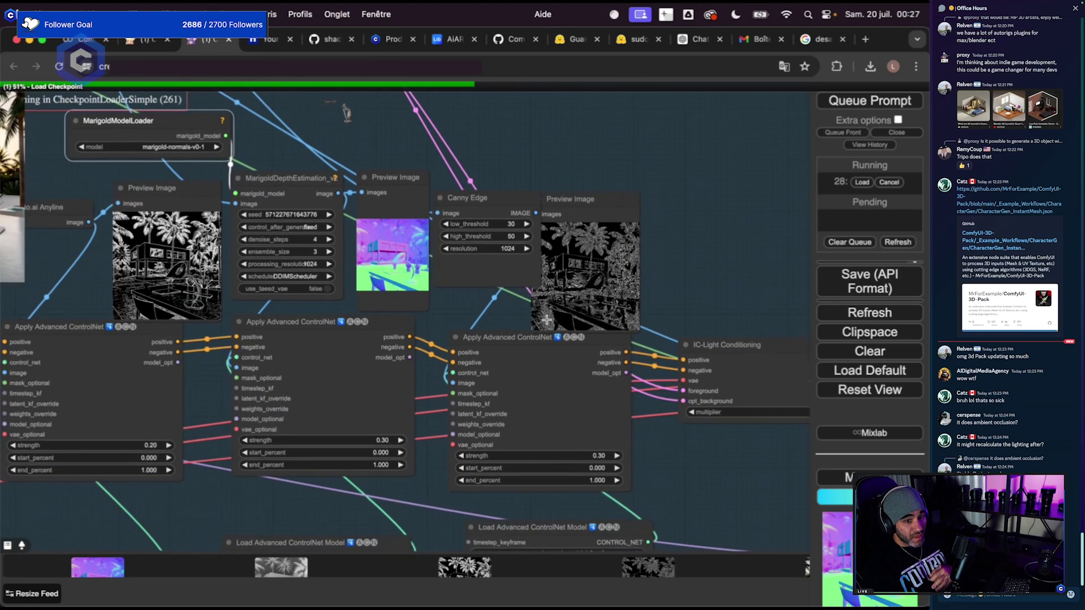
scroll(589, 318, "down", 3)
scroll(547, 263, "left", 3)
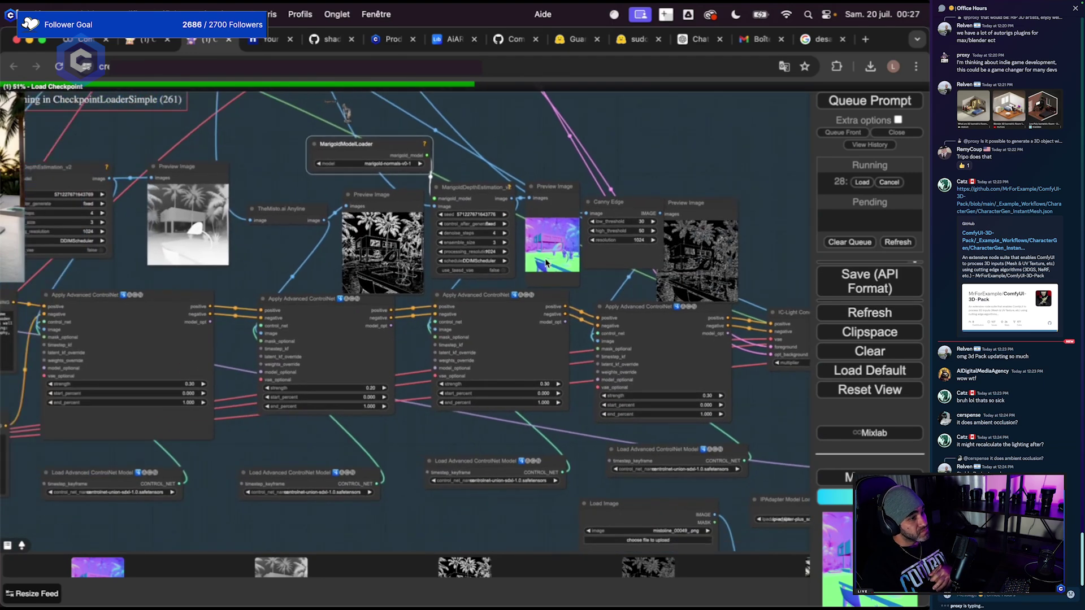
Move the last Load Advanced ControlNet Model node closer to the neighbouring model loader, beneath its Apply Advanced ControlNet node.
scroll(447, 359, "up", 5)
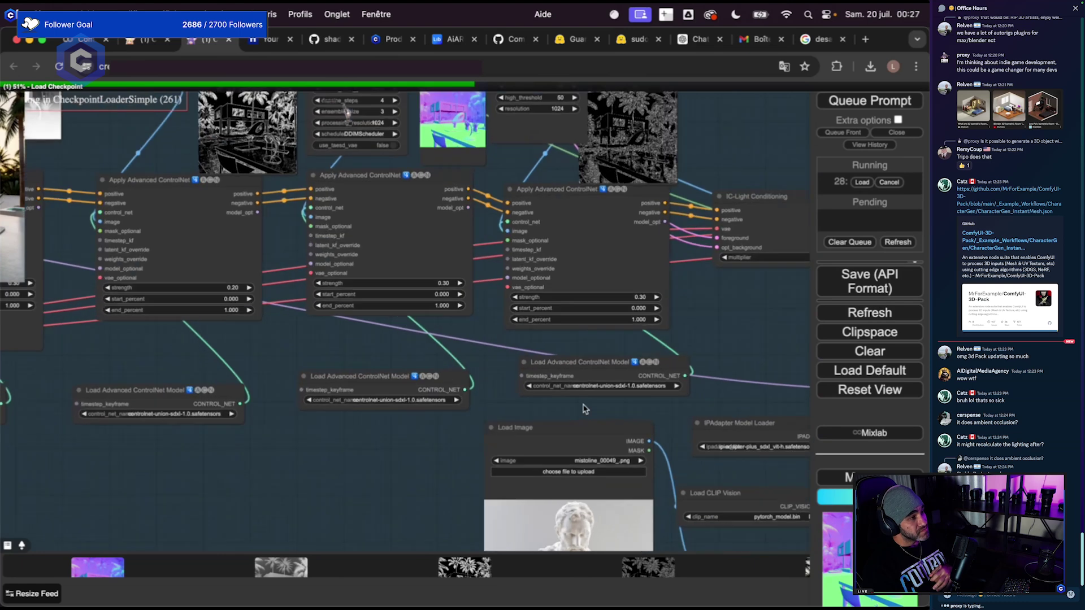
left_click(597, 353)
left_click_drag(596, 353, 576, 364)
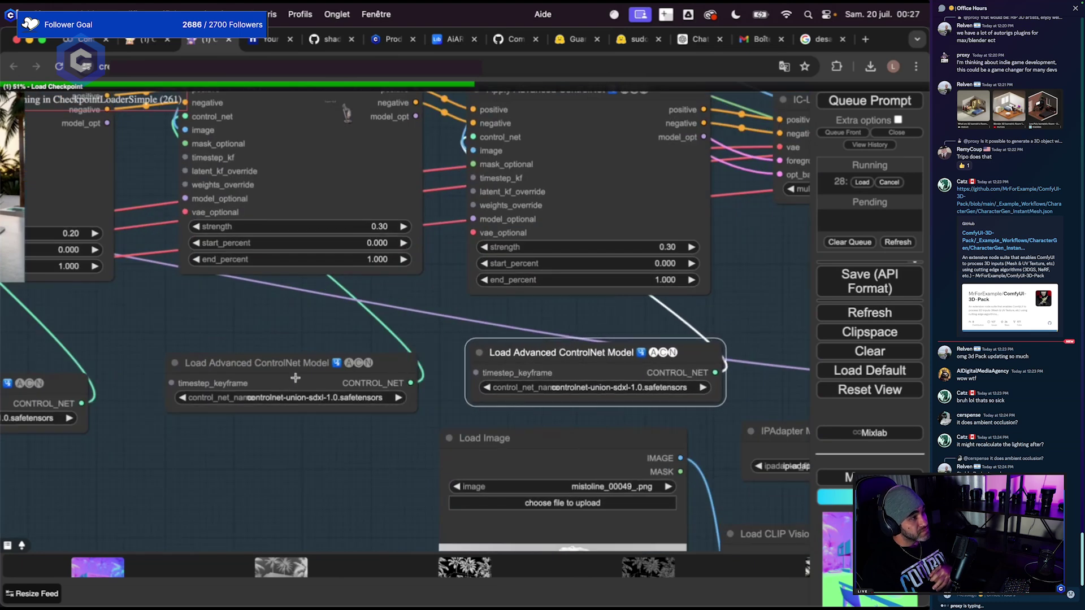
scroll(386, 377, "left", 3)
scroll(386, 376, "up", 1)
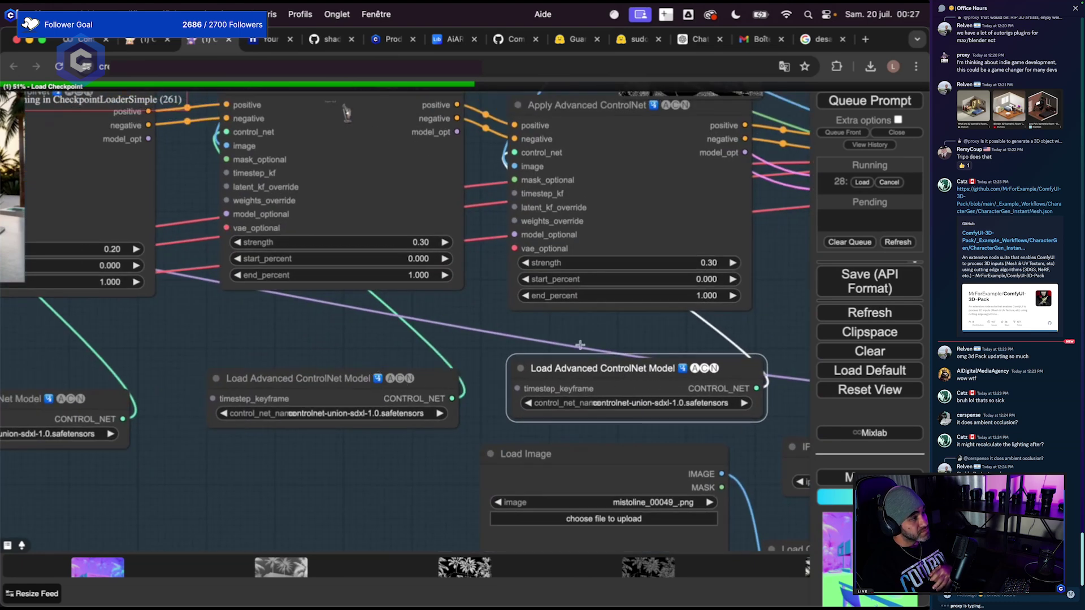
left_click_drag(577, 375, 534, 373)
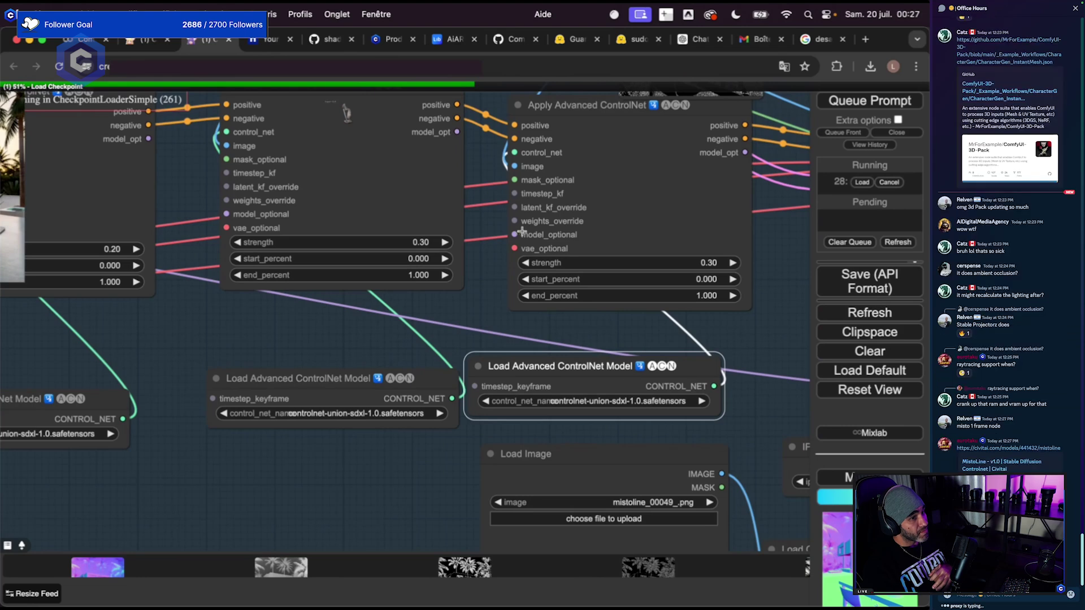
Review the model files in the ControlNet loaders along the chain and the IC-Light, IPAdapter and KSampler nodes after it.
scroll(310, 299, "down", 3)
scroll(339, 337, "left", 3)
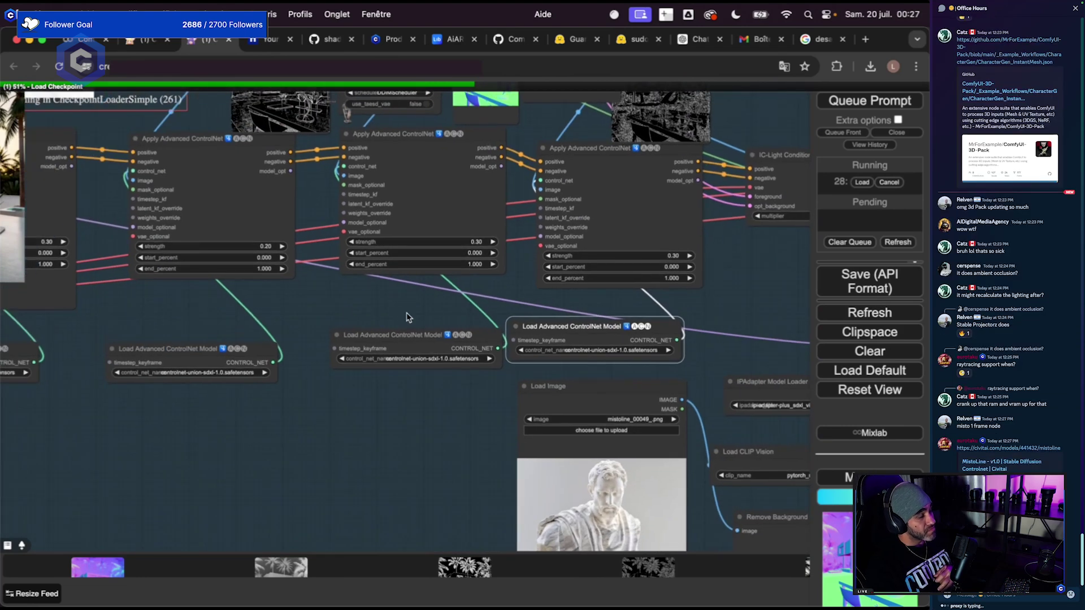
scroll(228, 404, "left", 8)
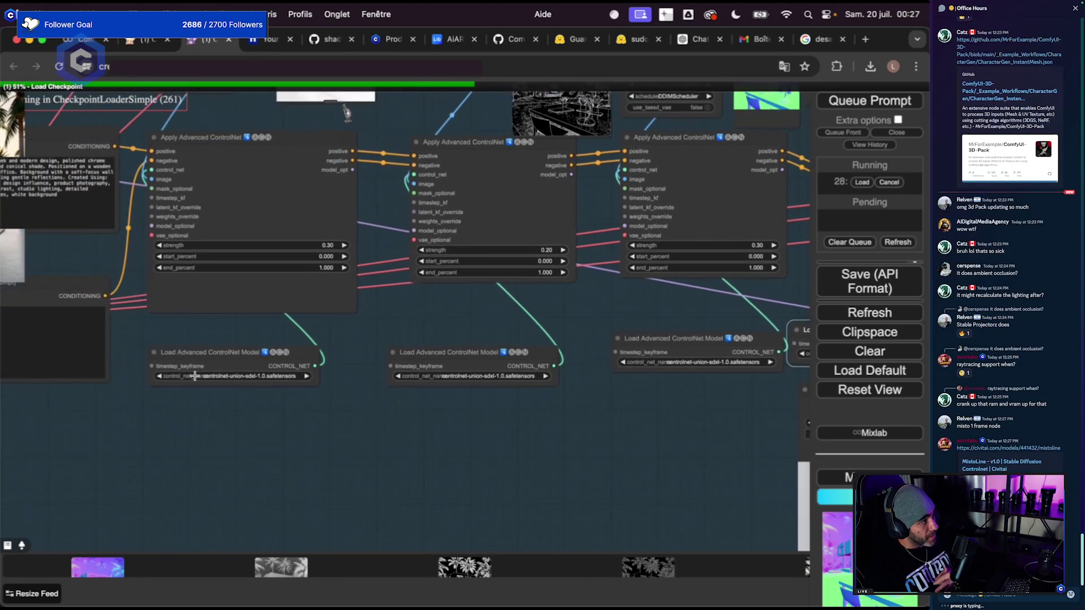
scroll(194, 376, "up", 5)
scroll(305, 392, "down", 10)
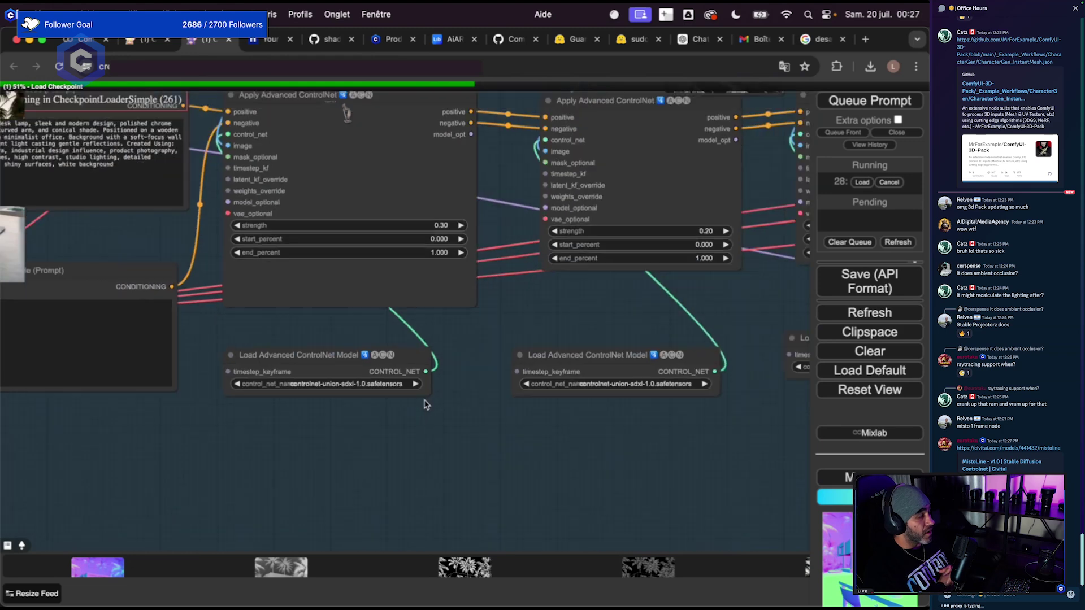
scroll(112, 403, "right", 8)
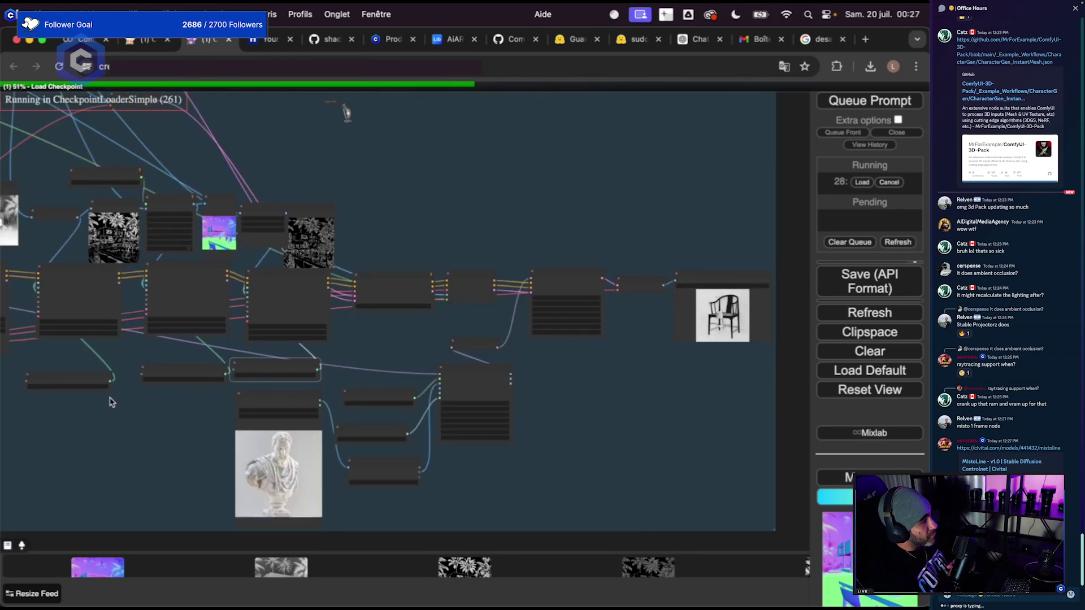
scroll(368, 360, "up", 5)
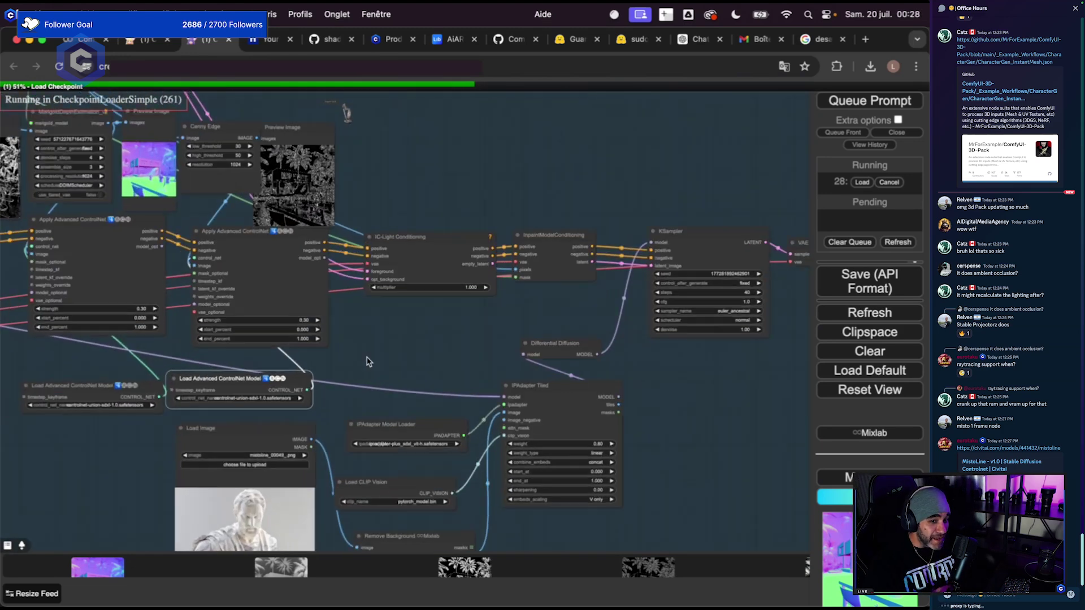
scroll(396, 375, "left", 2)
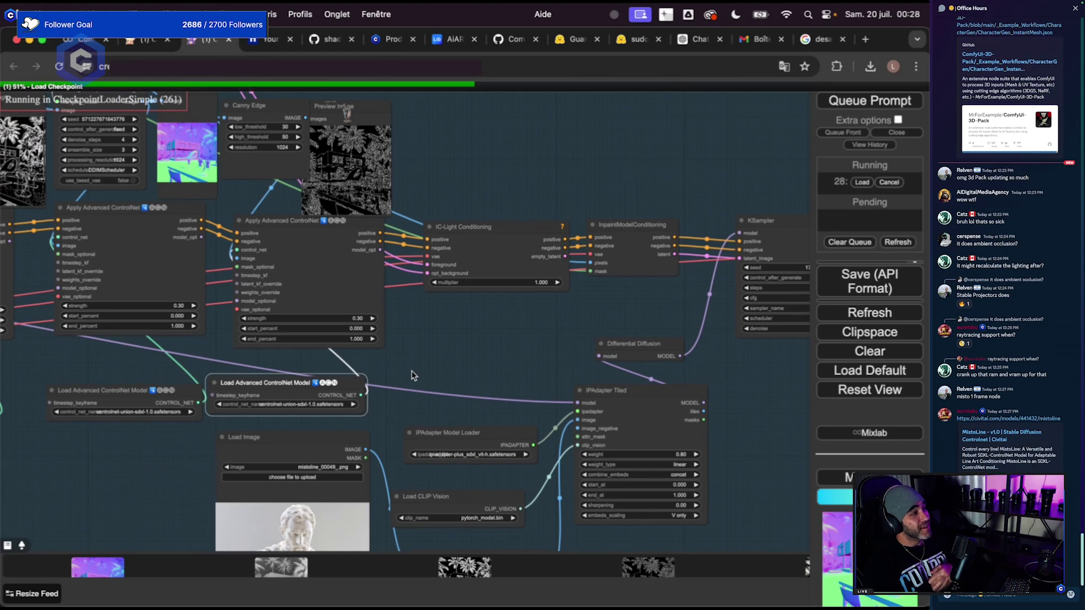
scroll(421, 383, "left", 3)
scroll(435, 395, "left", 1)
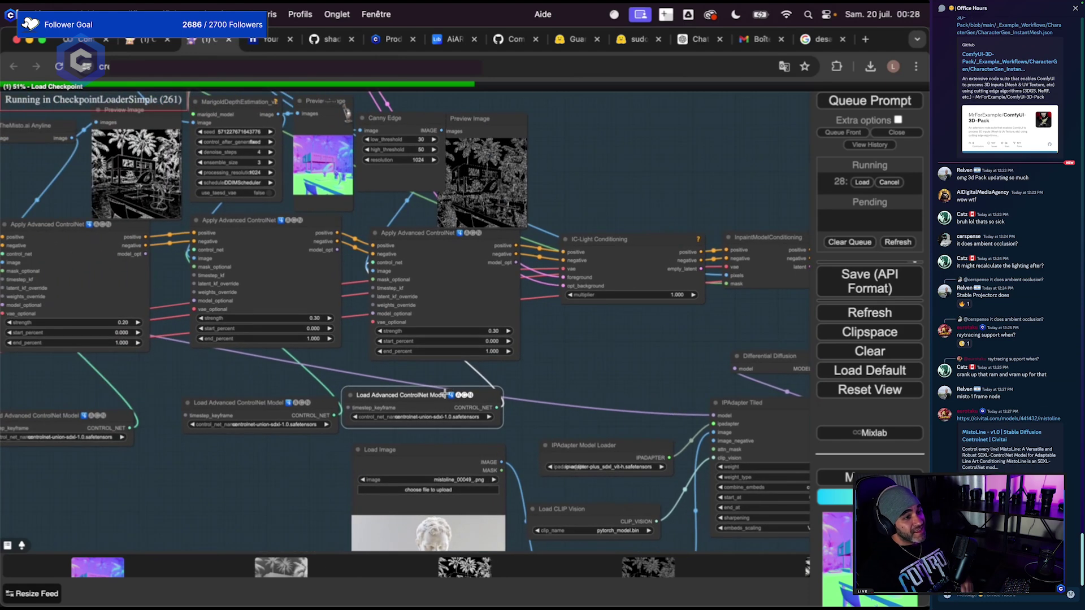
scroll(271, 390, "left", 5)
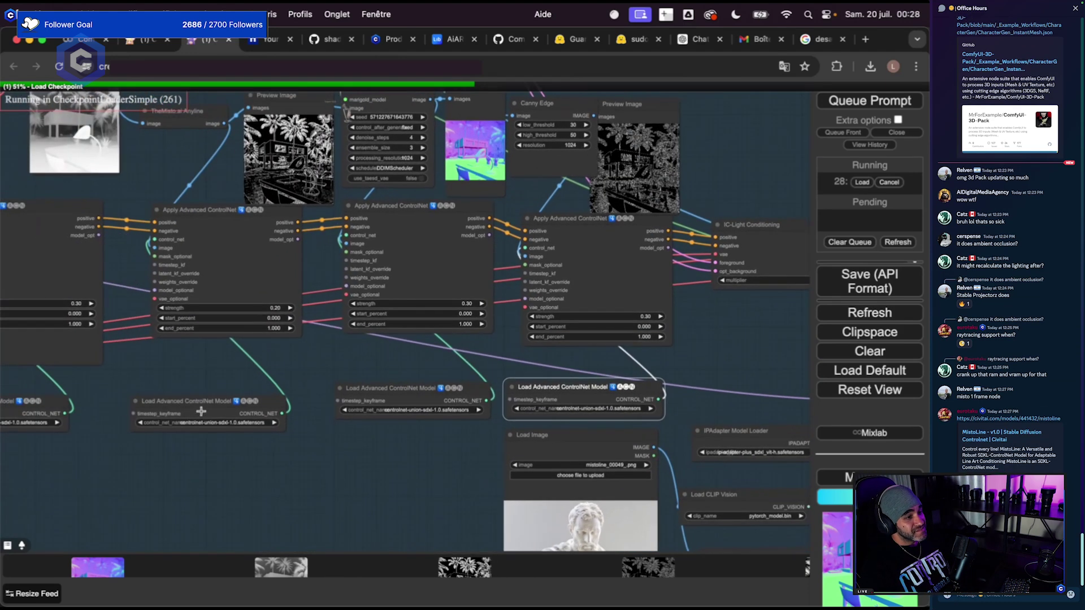
Move the IC-Light Conditioning node slightly lower between the last ControlNet and InpaintModelConditioning, and inspect its foreground and background connections.
scroll(720, 323, "right", 7)
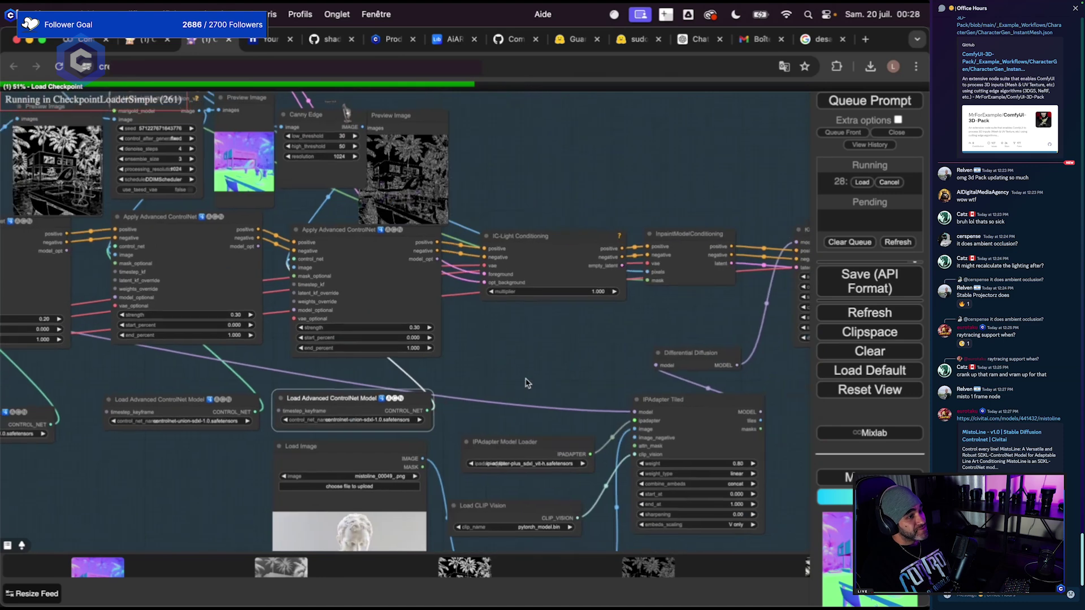
left_click_drag(558, 377, 526, 391)
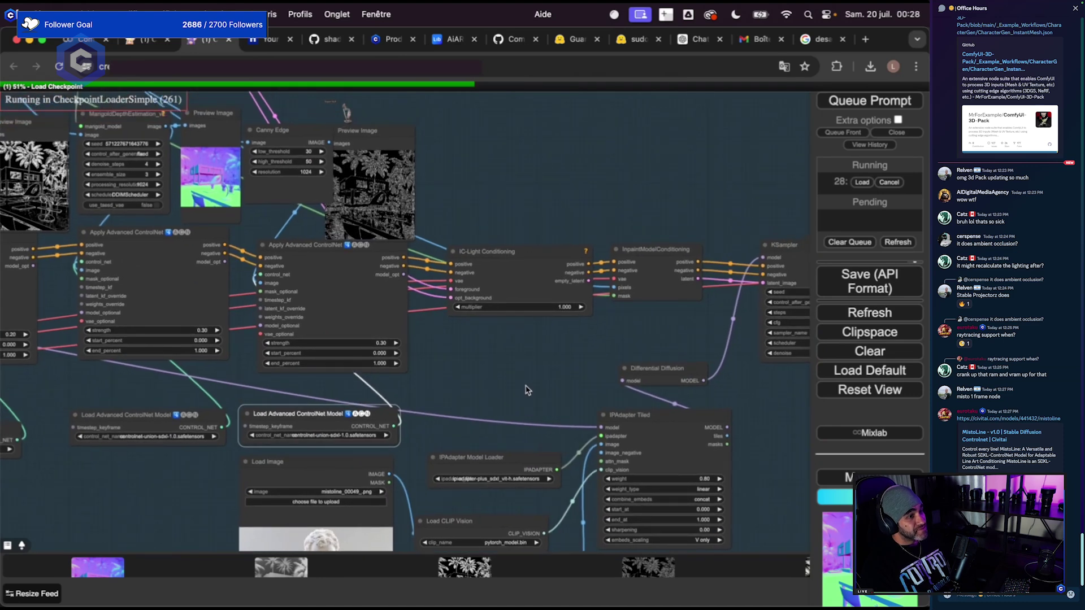
scroll(529, 393, "down", 3)
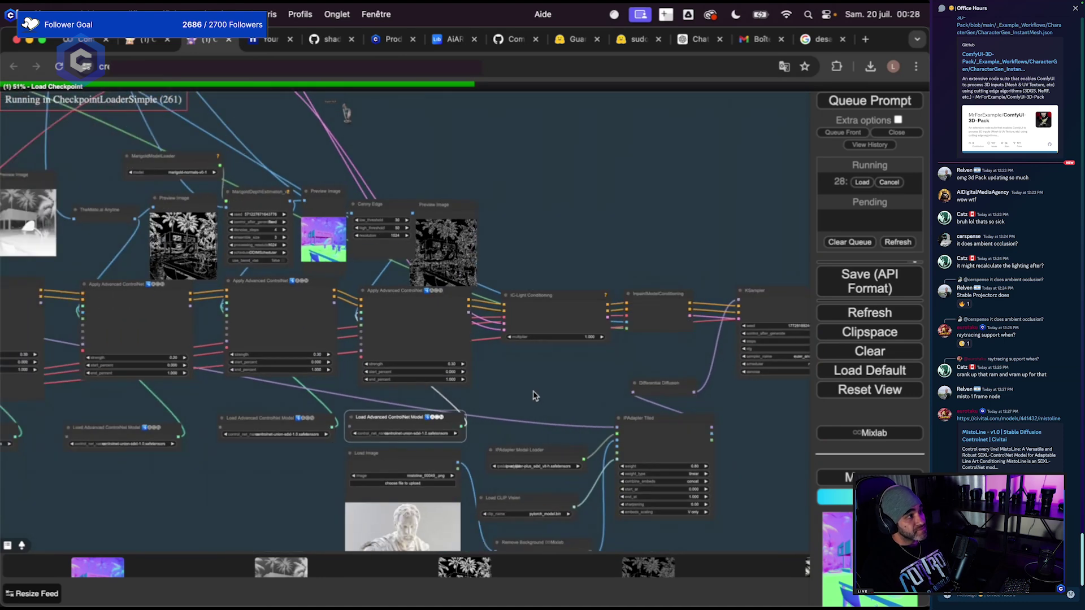
left_click_drag(528, 394, 557, 405)
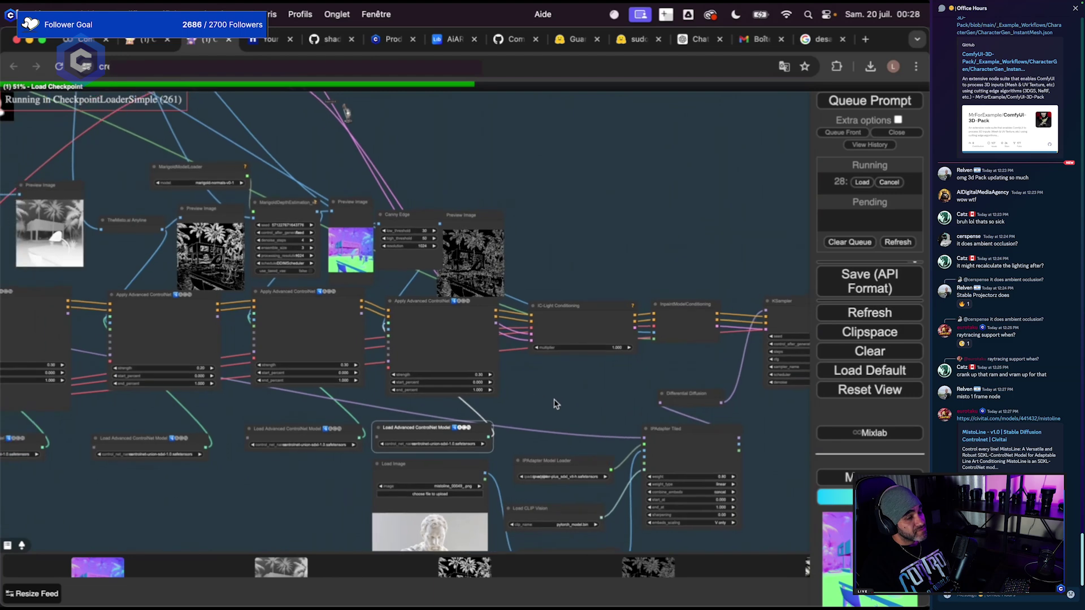
scroll(593, 375, "up", 7)
left_click(529, 249)
left_click_drag(530, 249, 529, 259)
scroll(523, 388, "down", 3)
scroll(520, 389, "up", 3)
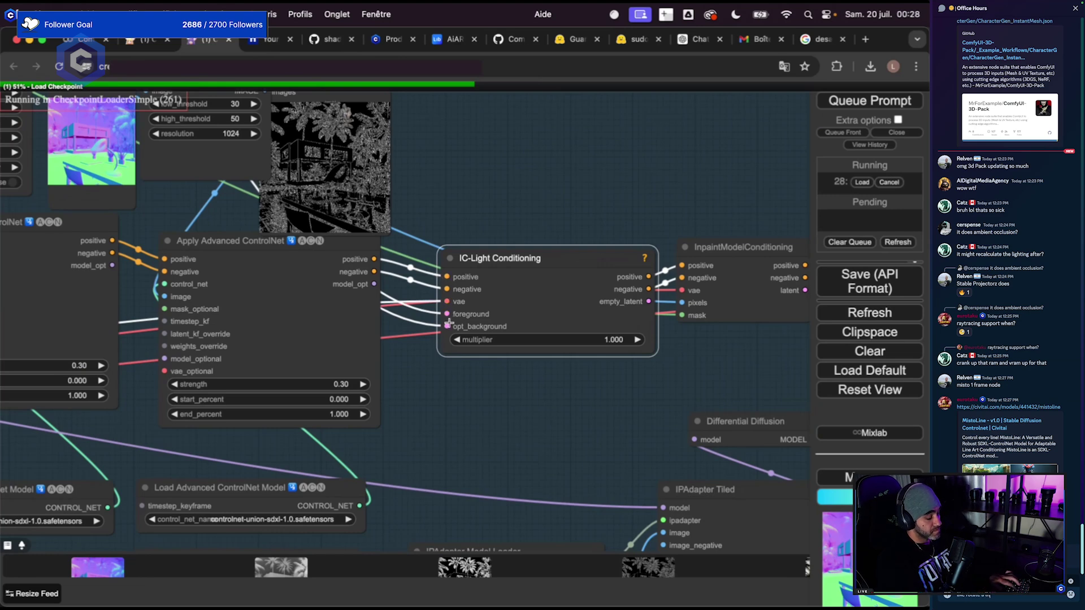
Finish and send the chat message about regenerating and repeating the process, and review the lamp preview, Composite Images and Grow Mask With Blur nodes.
type("nd regen and just repea")
scroll(584, 333, "down", 12)
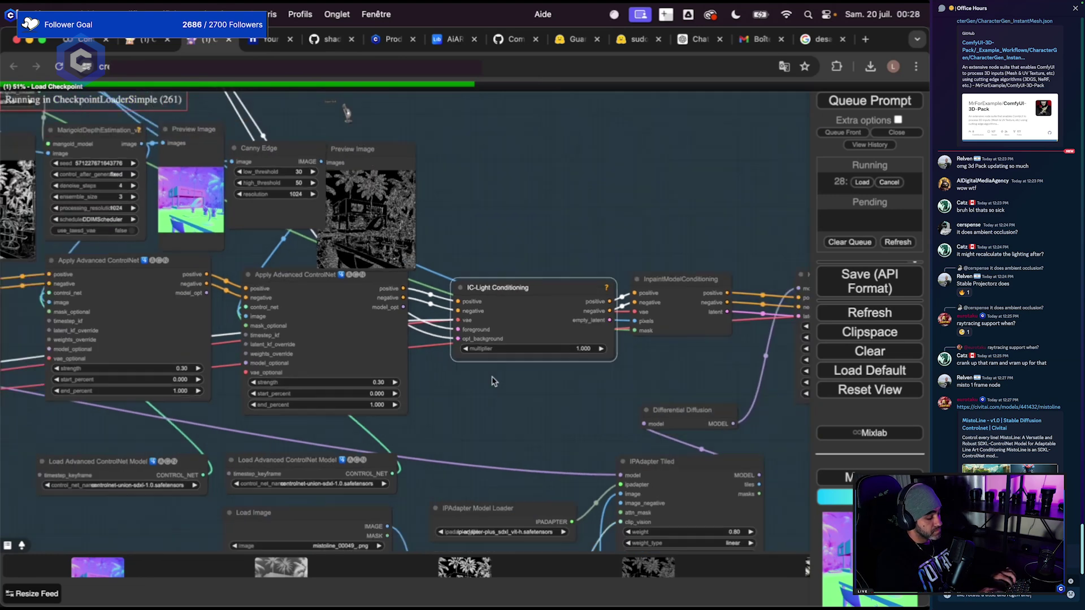
scroll(136, 274, "left", 5)
type("t that until you")
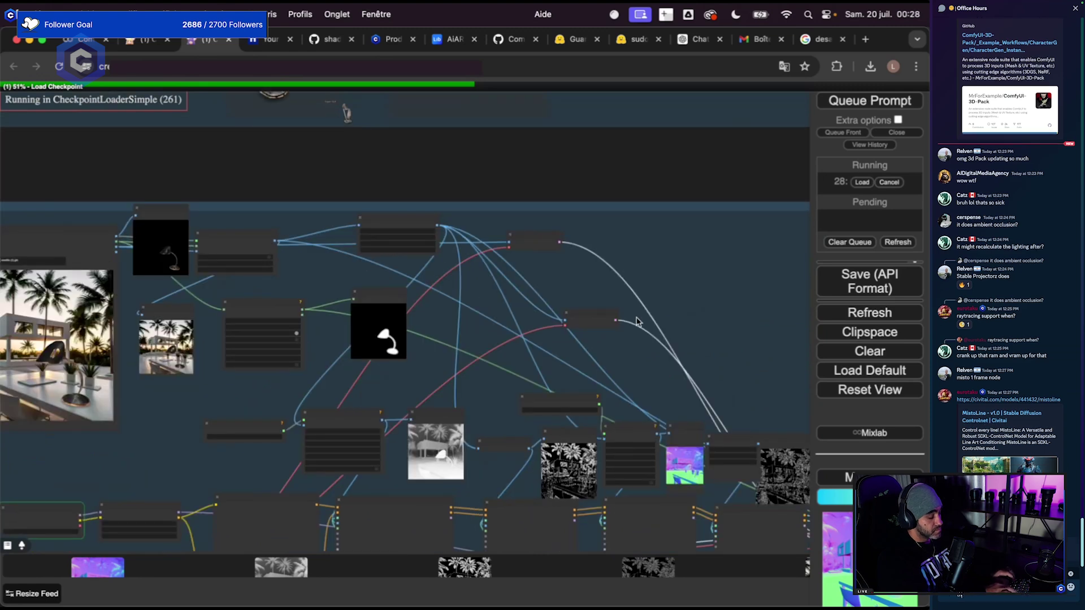
scroll(141, 272, "left", 3)
type("have a fu")
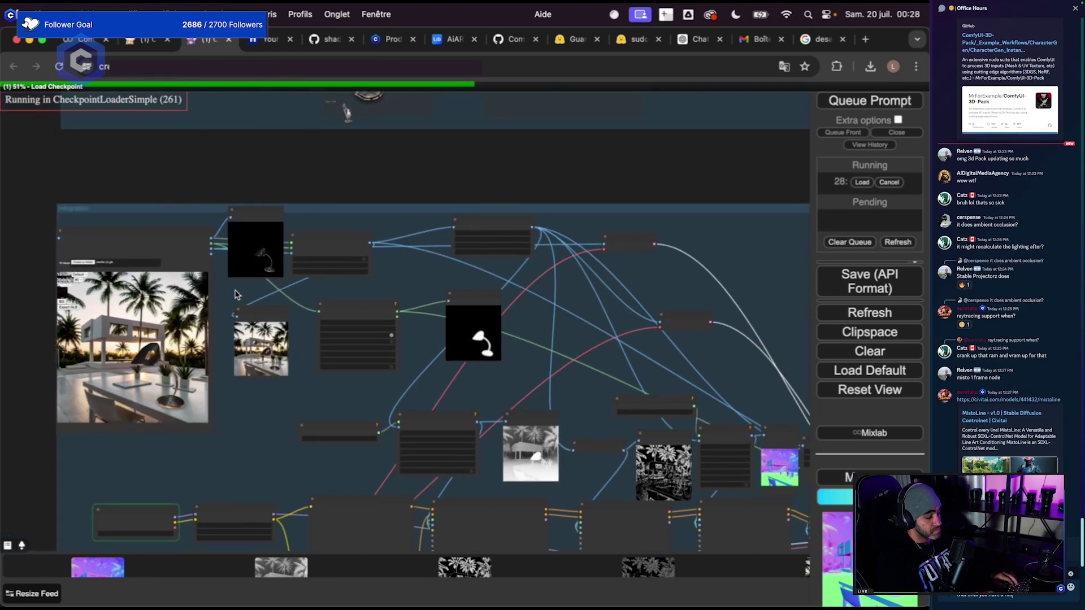
scroll(230, 296, "up", 3)
scroll(283, 297, "up", 2)
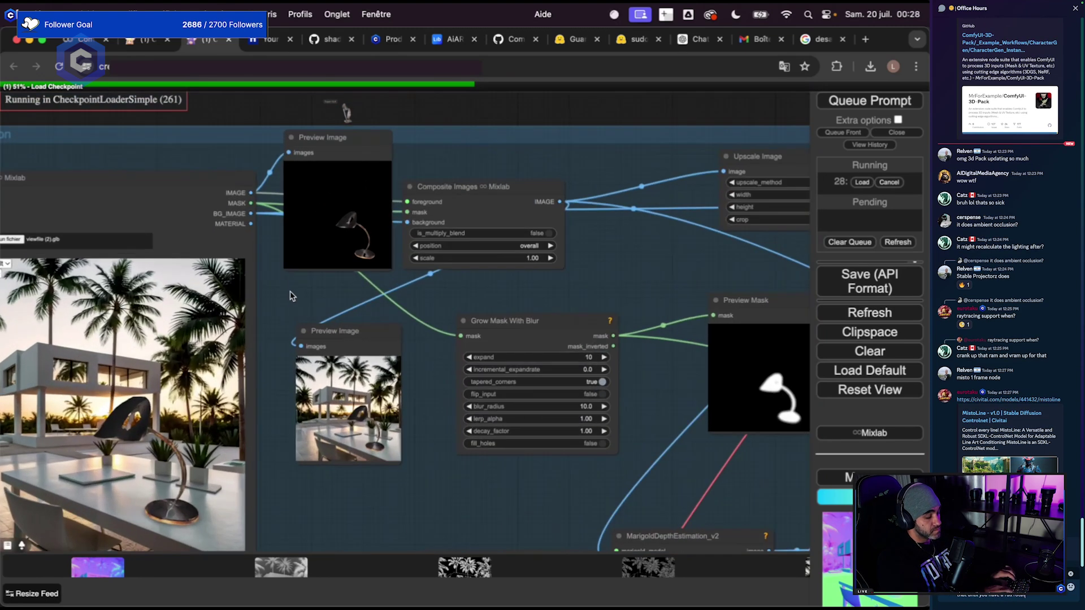
key("Return")
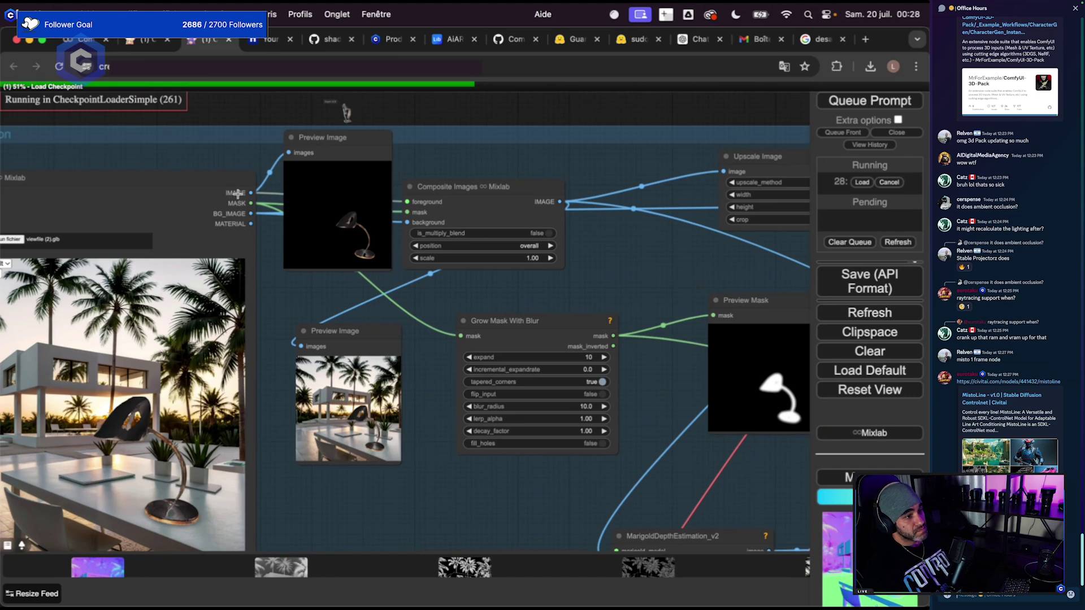
Move the IC-Light Conditioning node slightly higher so it lines up with the neighbouring InpaintModelConditioning node.
scroll(309, 253, "down", 2)
scroll(368, 293, "down", 2)
scroll(663, 354, "down", 2)
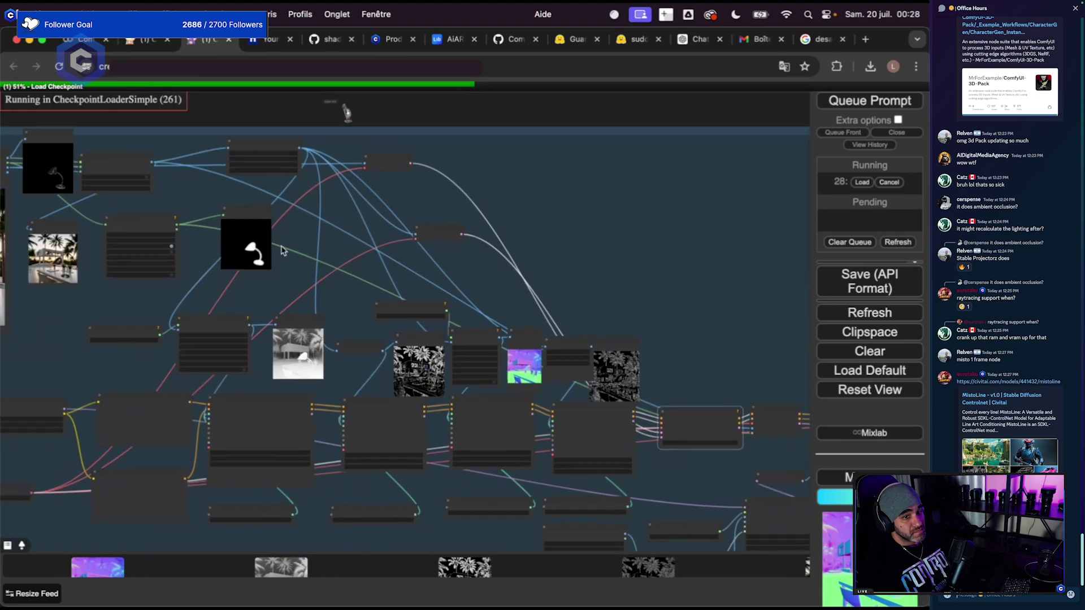
scroll(645, 298, "down", 2)
scroll(484, 375, "up", 4)
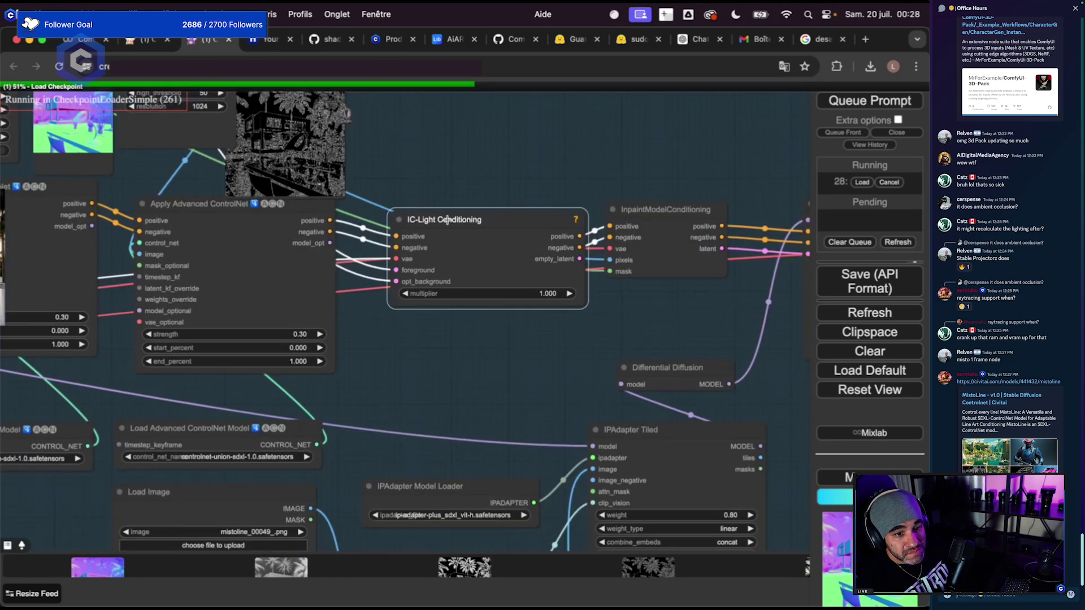
left_click_drag(447, 220, 473, 203)
scroll(473, 203, "up", 1)
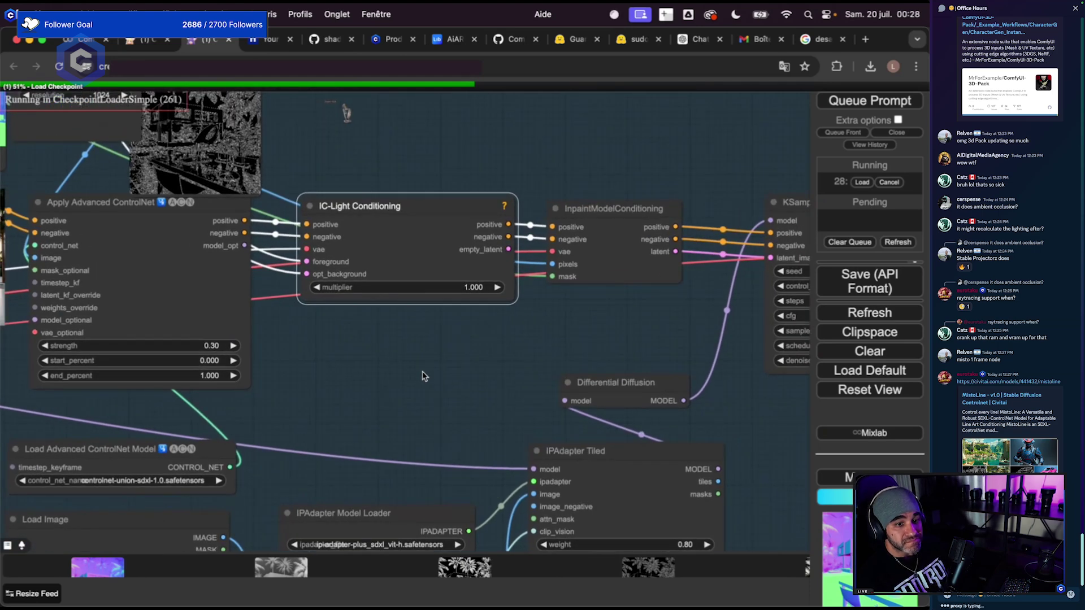
Review the whole integration graph, from the KSampler and IPAdapter nodes back to the Load Checkpoint, LoRA, VAE and text-encoding nodes.
scroll(425, 378, "down", 6)
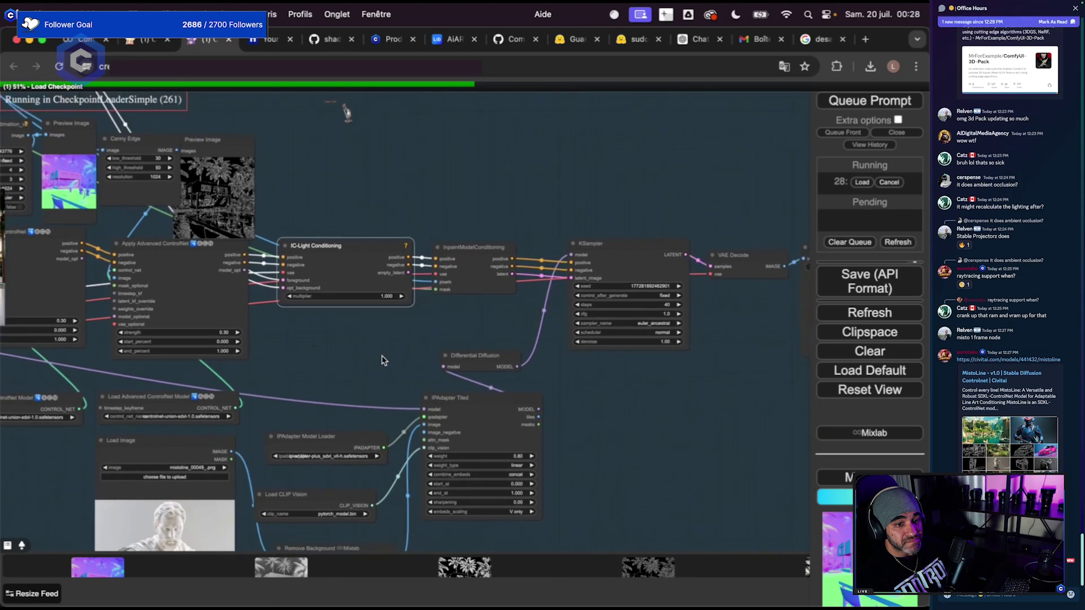
scroll(662, 376, "down", 2)
scroll(662, 376, "down", 1)
scroll(378, 367, "up", 3)
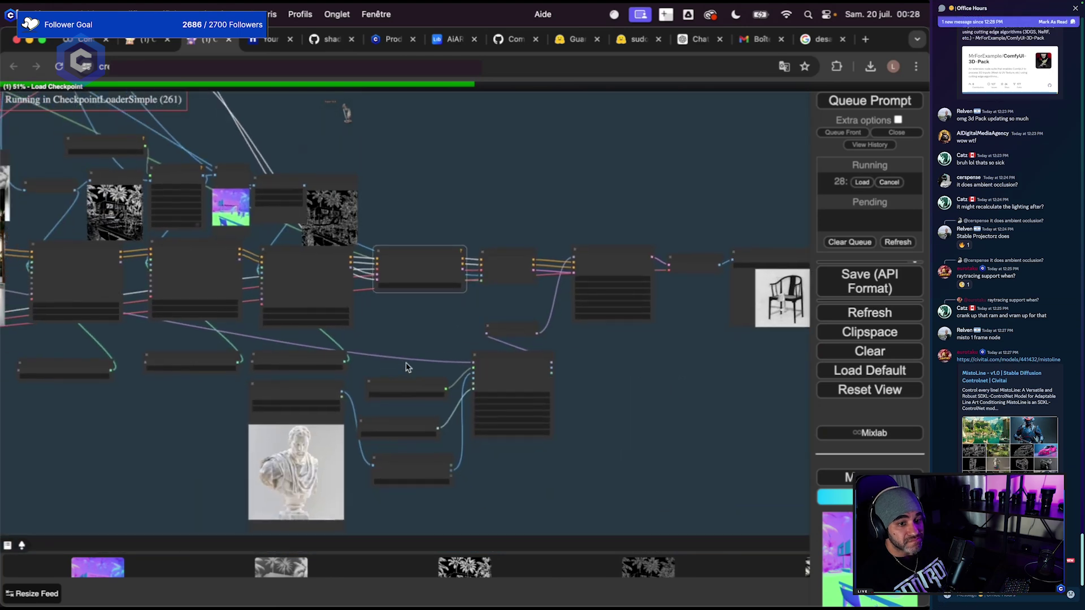
scroll(443, 376, "left", 2)
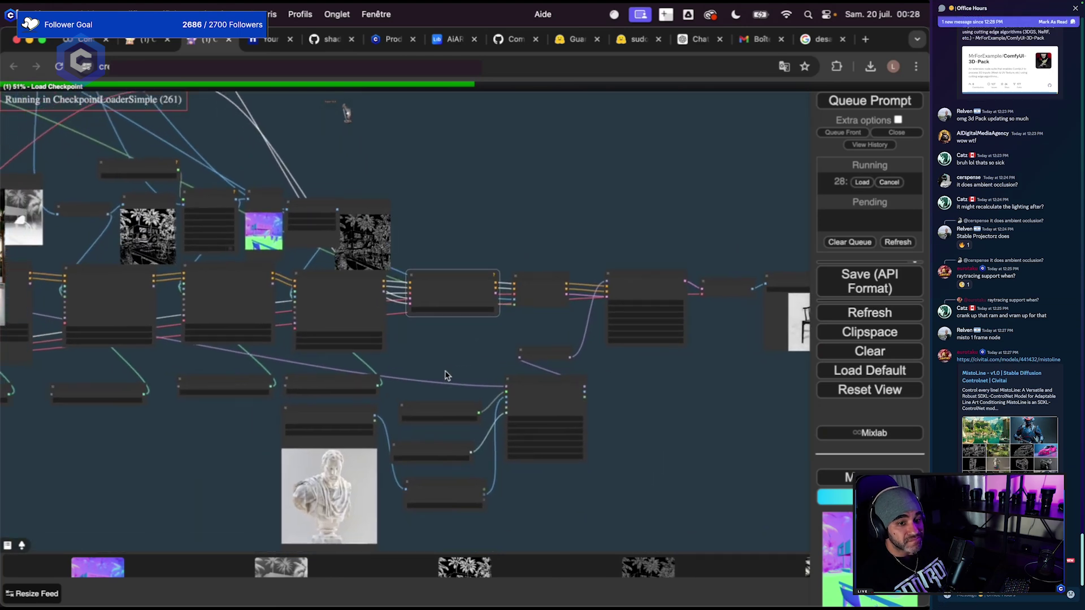
scroll(447, 376, "down", 3)
left_click_drag(459, 377, 540, 480)
left_click_drag(531, 309, 662, 227)
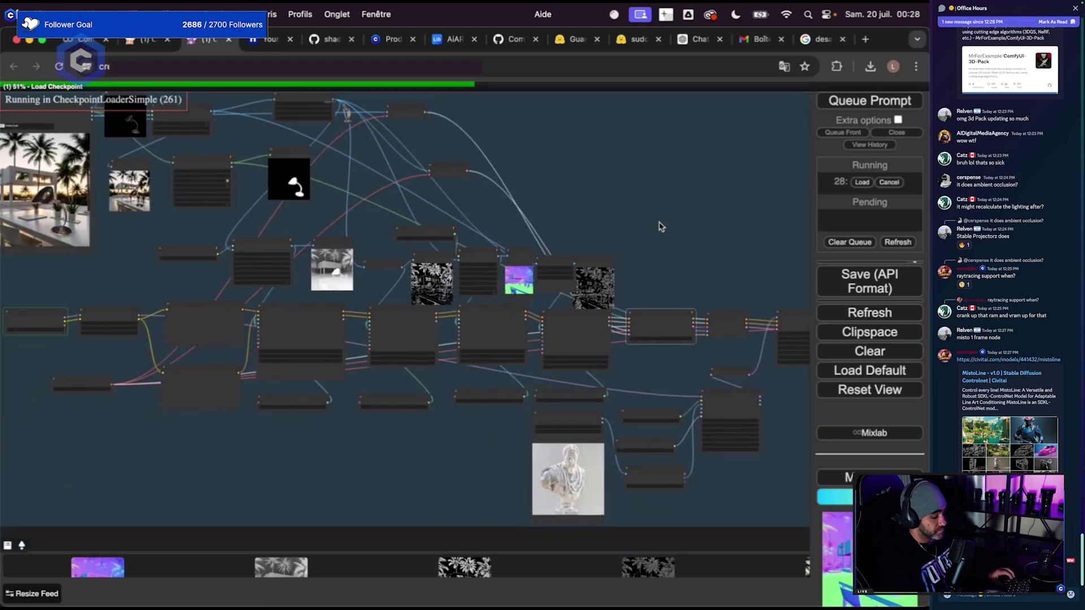
scroll(305, 367, "up", 6)
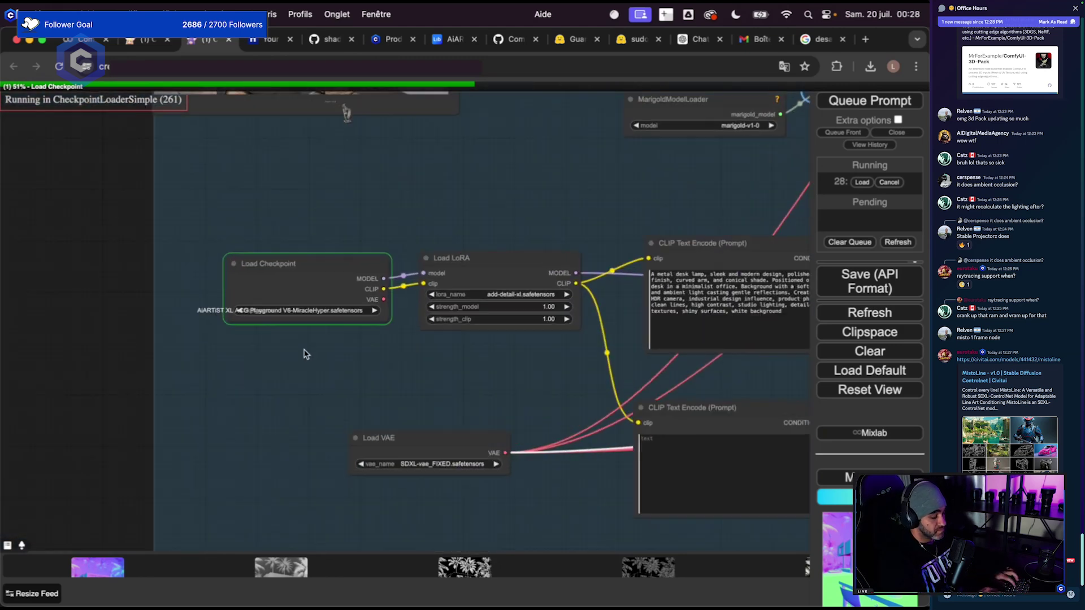
scroll(305, 354, "down", 5)
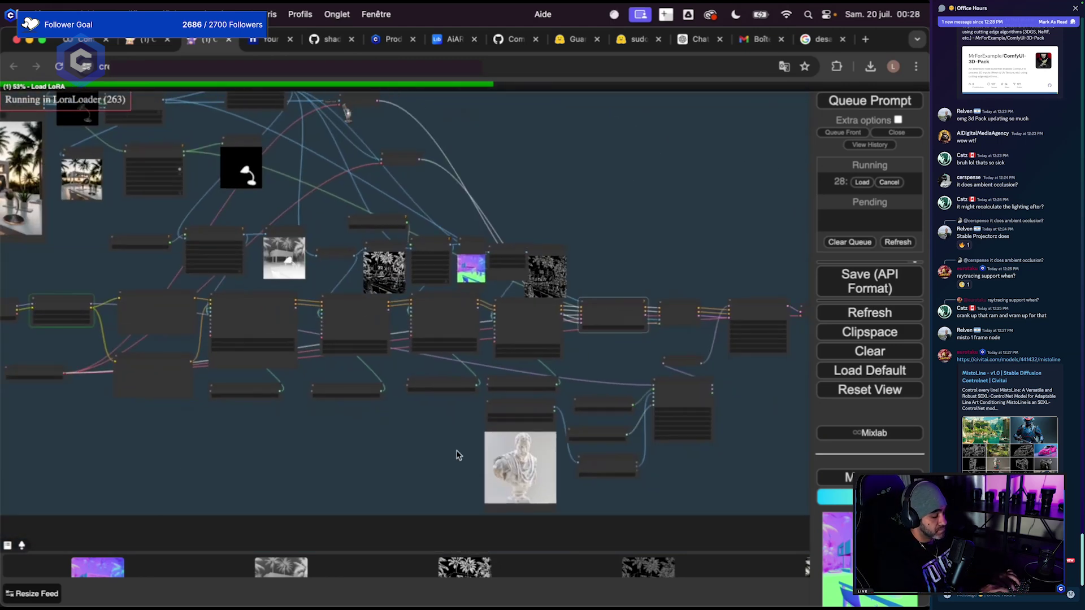
Widen the gap between the conditioning nodes by moving IC-Light Conditioning slightly left and InpaintModelConditioning to the right.
scroll(543, 385, "right", 3)
scroll(500, 364, "up", 6)
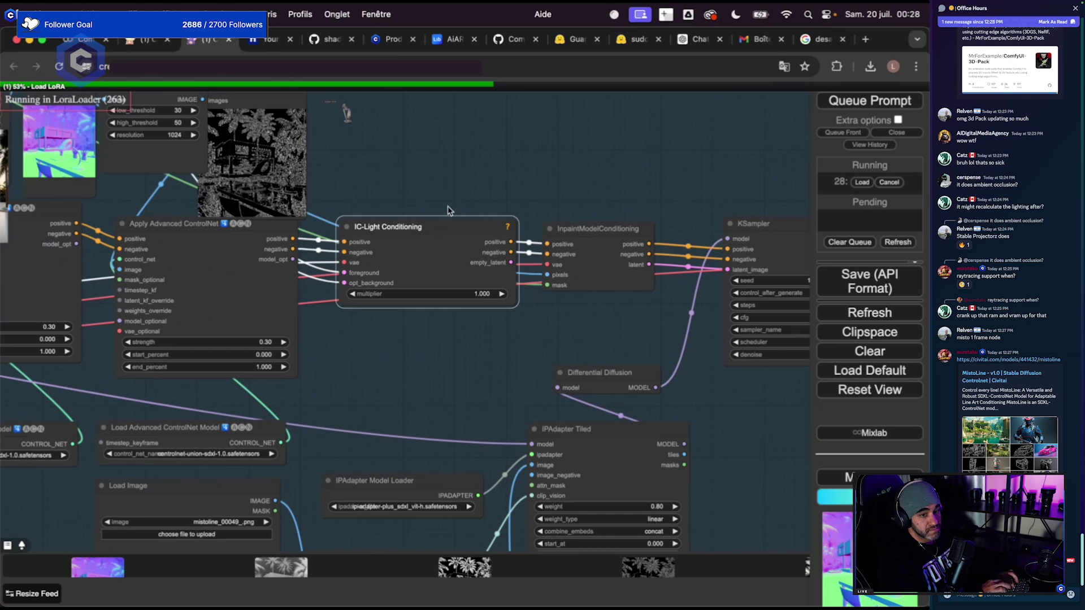
left_click_drag(435, 227, 427, 234)
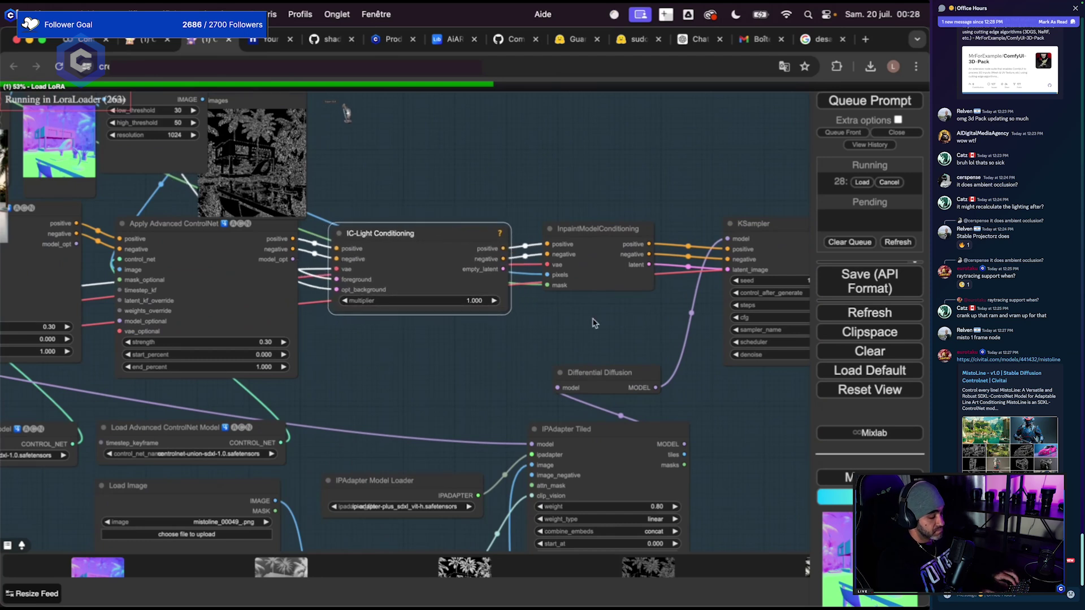
left_click_drag(604, 239, 631, 244)
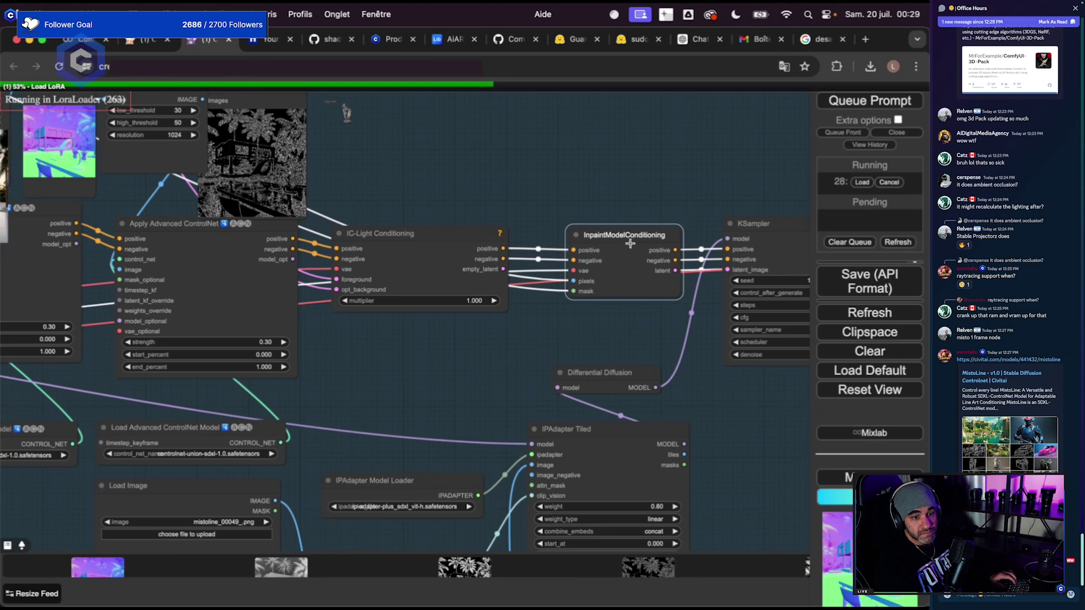
Inspect the vae, pixels and mask inputs of InpaintModelConditioning up close and move the node slightly lower.
scroll(579, 217, "down", 4)
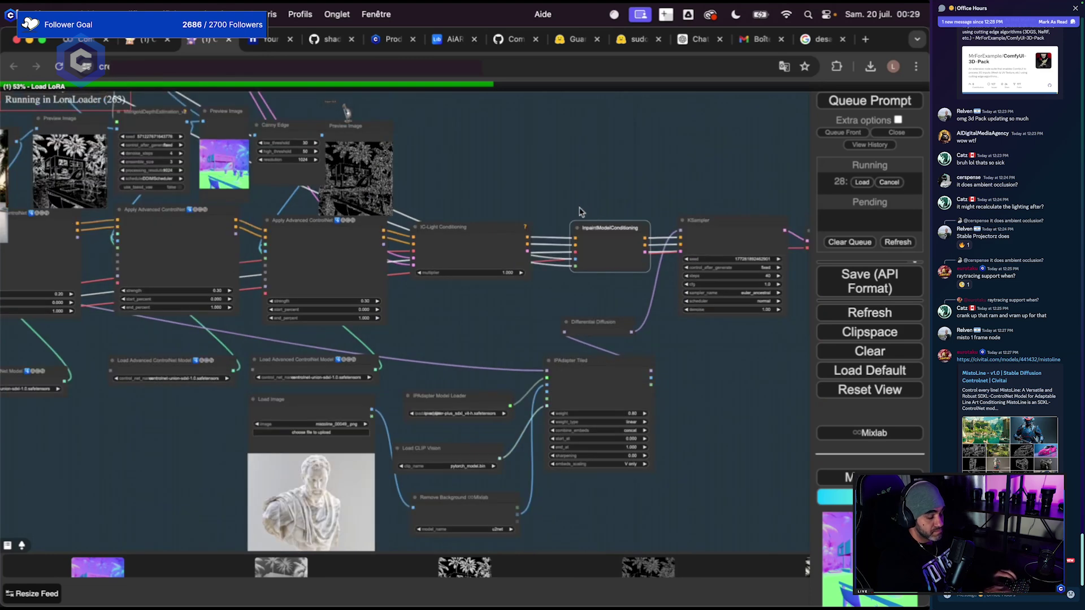
scroll(583, 210, "up", 3)
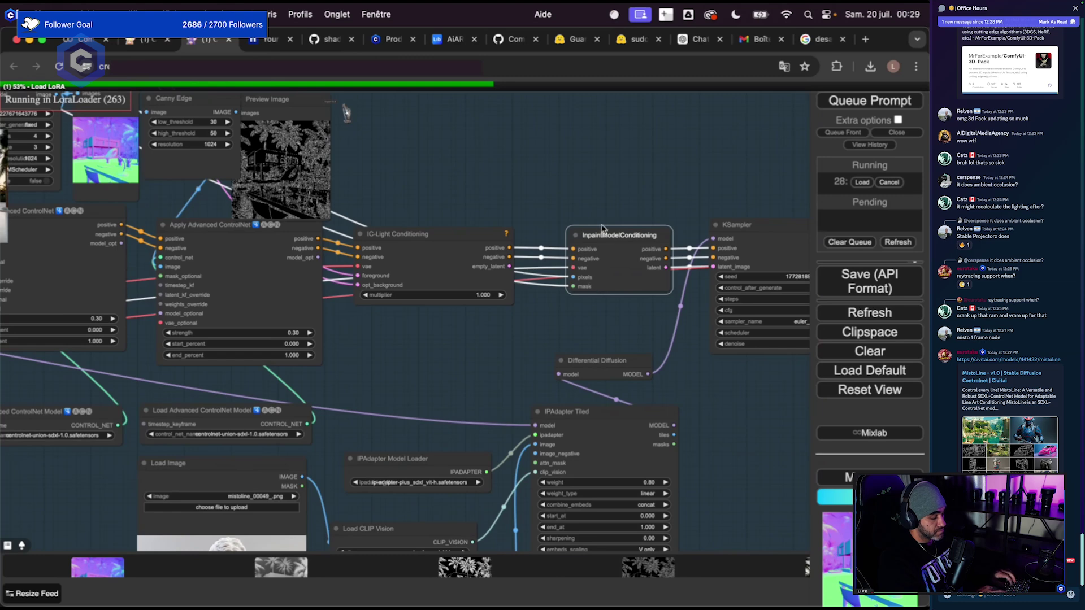
left_click_drag(524, 216, 588, 249)
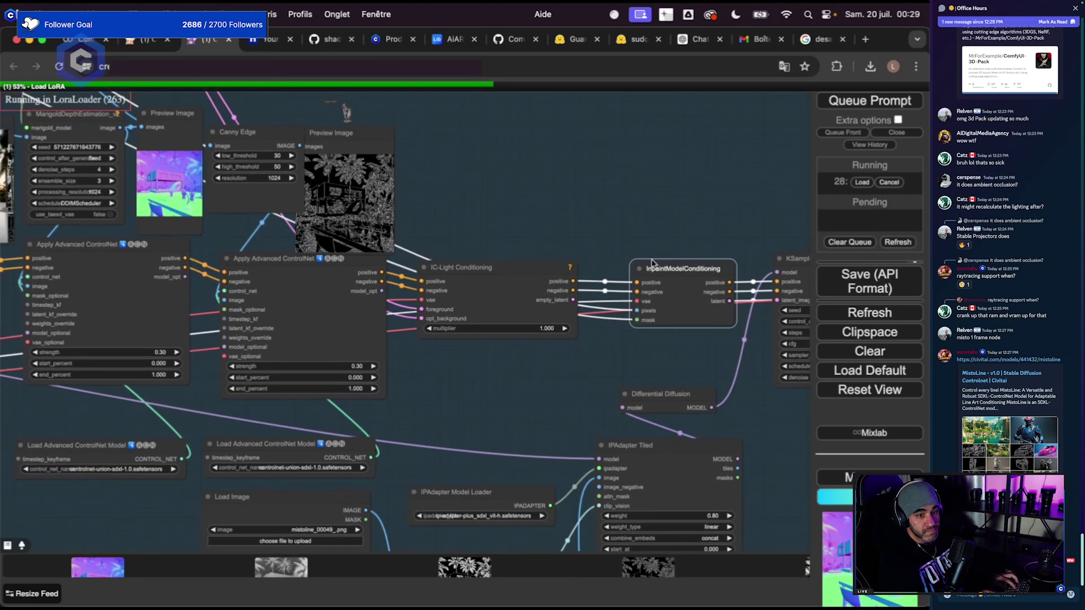
scroll(654, 248, "up", 5)
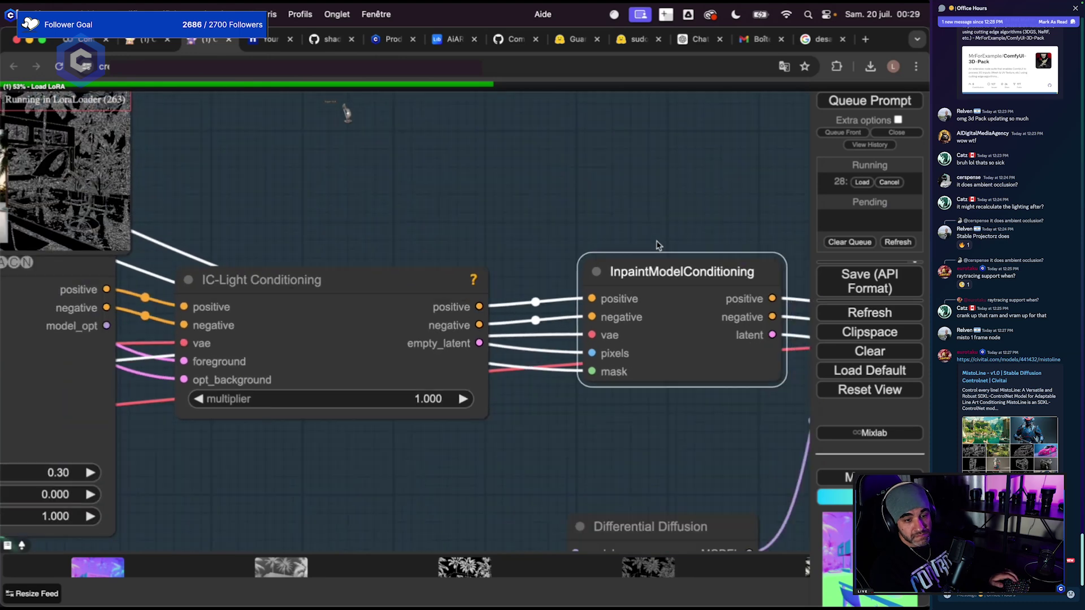
left_click_drag(657, 245, 518, 237)
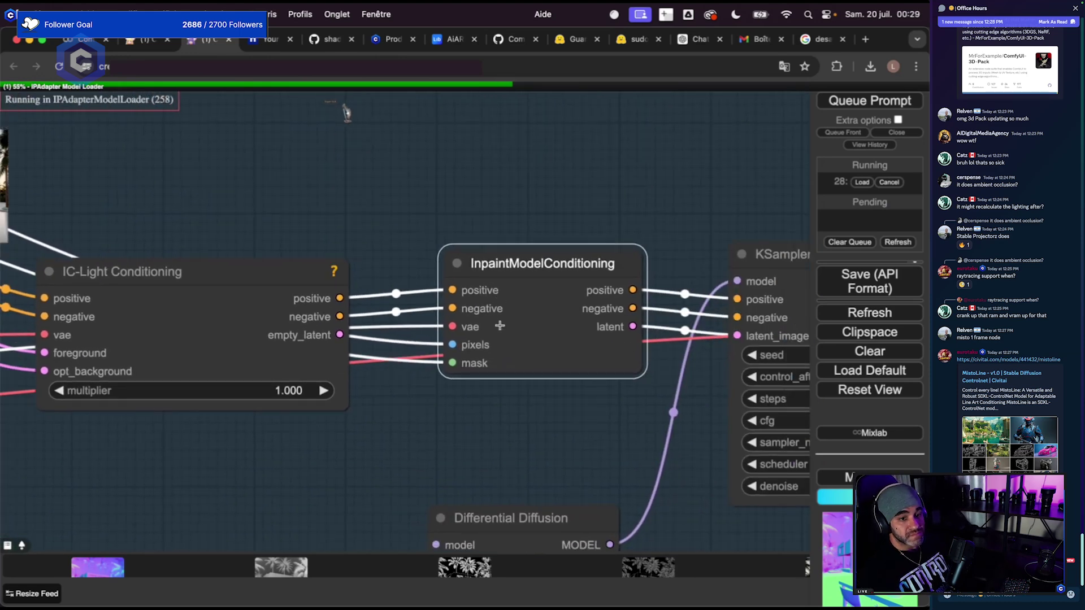
scroll(514, 384, "down", 5)
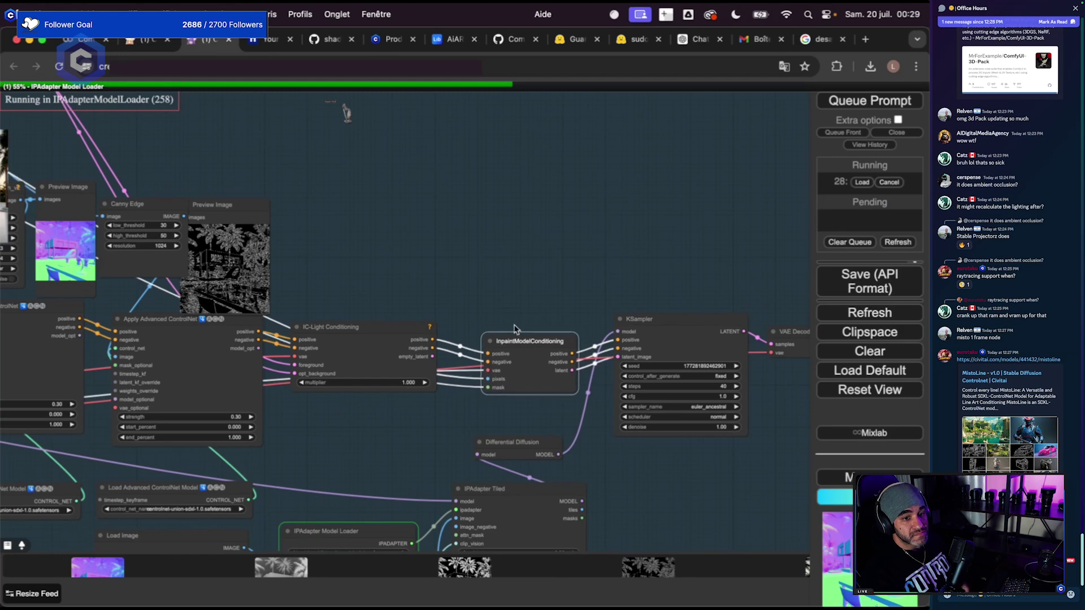
Trace the pixels and mask connections back to their source nodes and move Grow Mask With Blur slightly right, towards Preview Mask.
scroll(526, 352, "down", 6)
left_click_drag(536, 384, 604, 393)
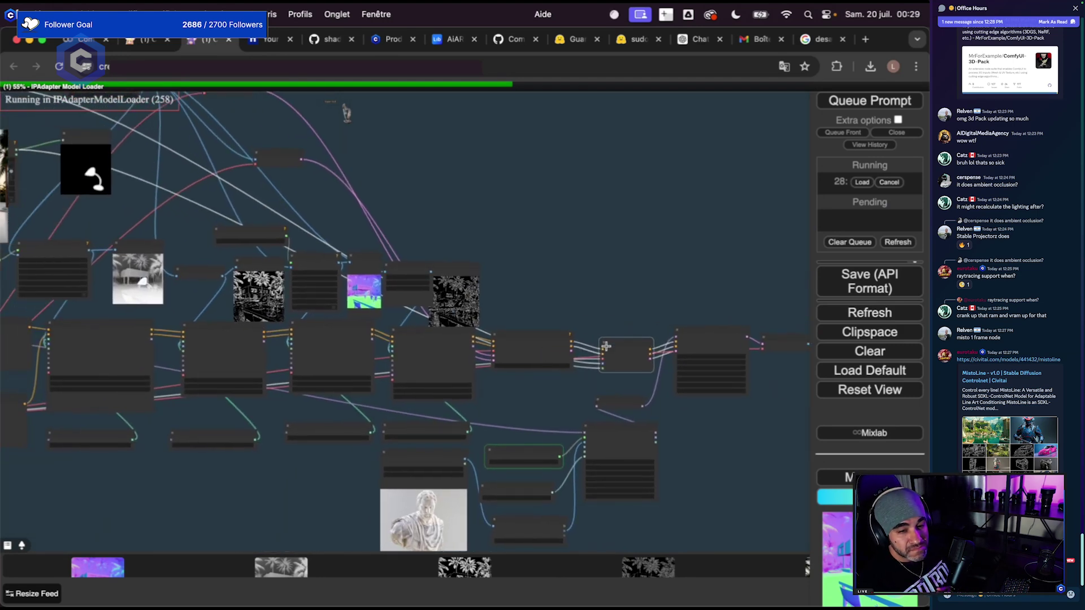
left_click_drag(580, 298, 752, 339)
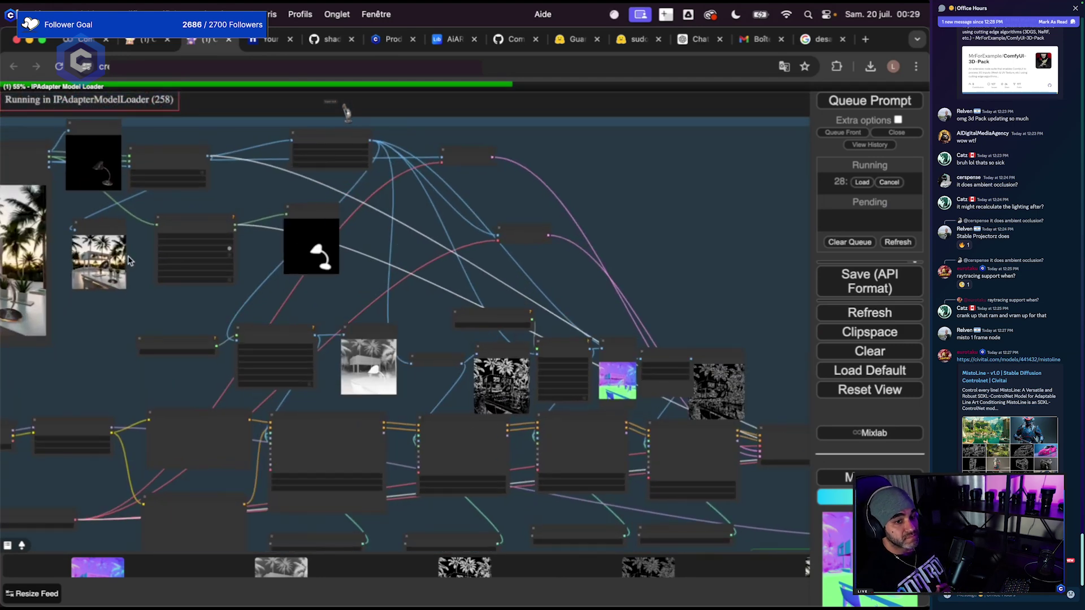
scroll(336, 266, "up", 5)
scroll(337, 266, "up", 1)
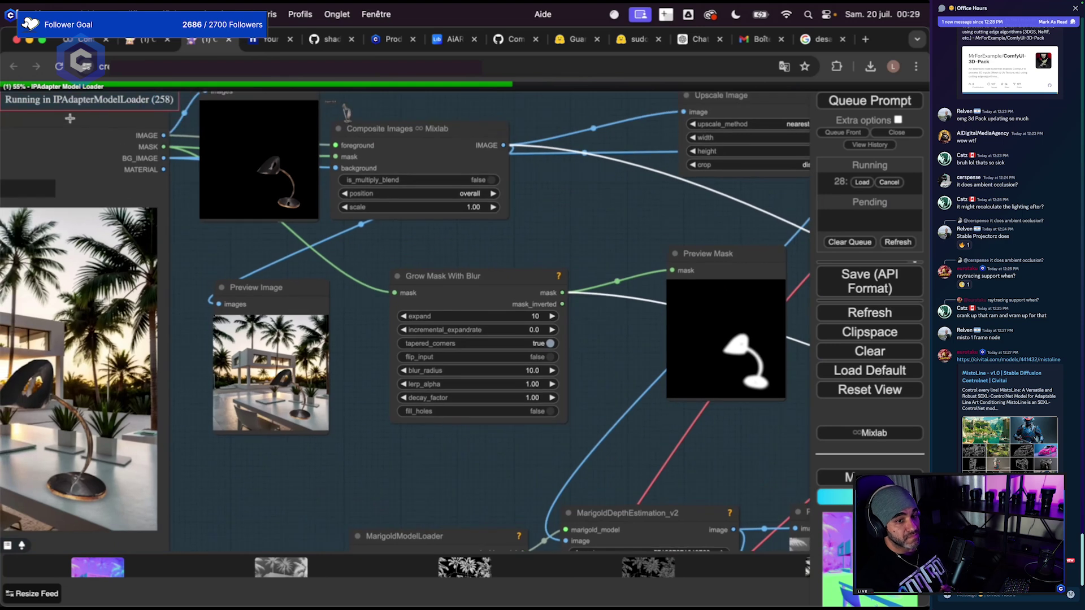
scroll(497, 241, "down", 2)
scroll(486, 327, "up", 2)
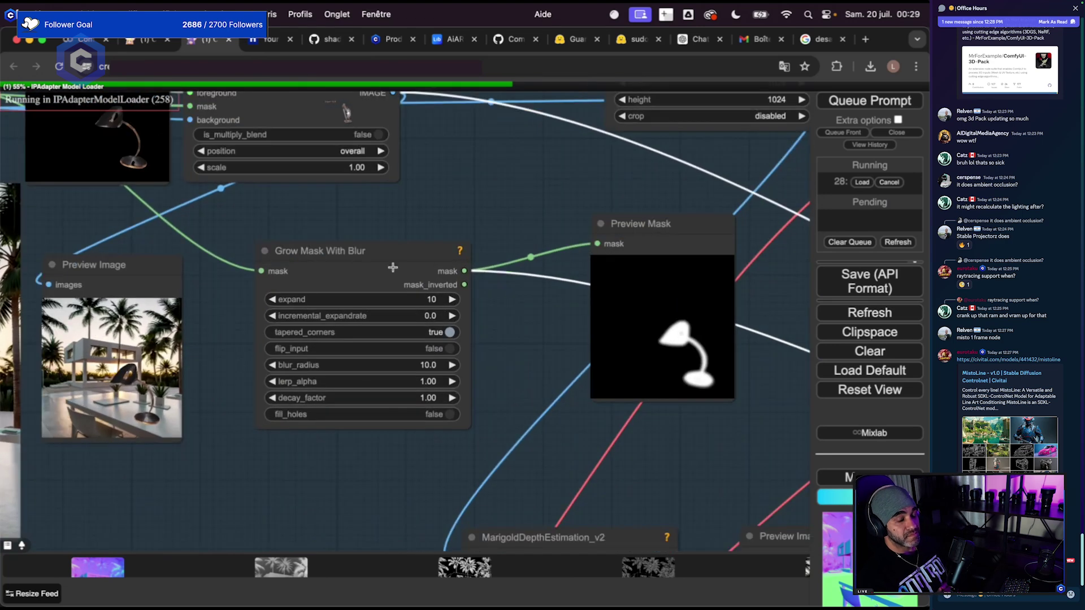
mouse_move(338, 263)
left_mouse_down()
mouse_move(355, 266)
mouse_move(346, 265)
left_mouse_up()
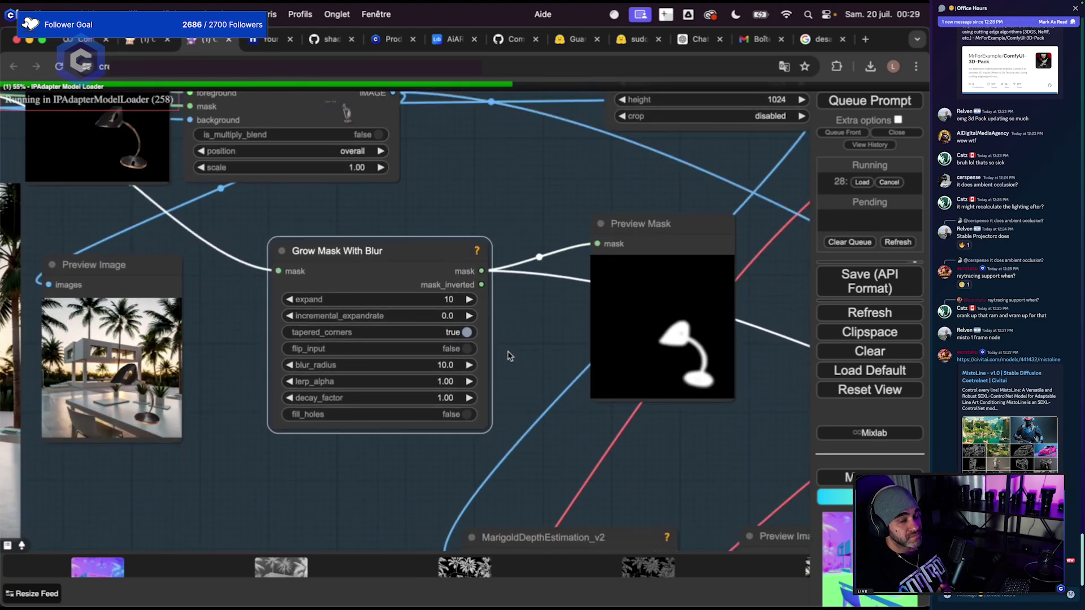
Examine the blurred lamp mask in Preview Mask and check the expand and blur_radius settings of Grow Mask With Blur.
scroll(534, 378, "right", 2)
scroll(533, 356, "up", 6)
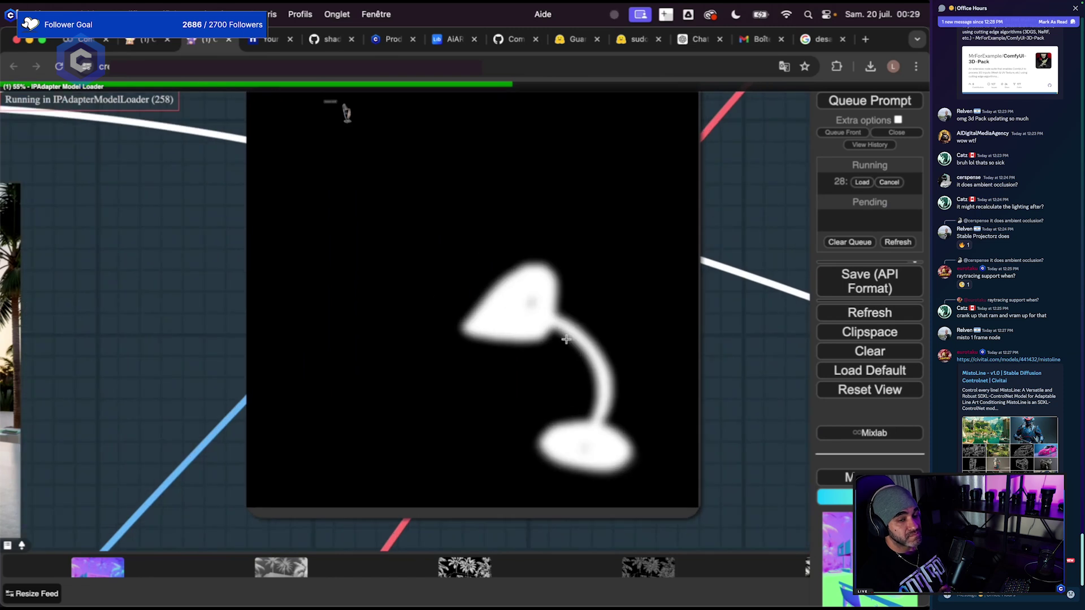
scroll(567, 339, "right", 1)
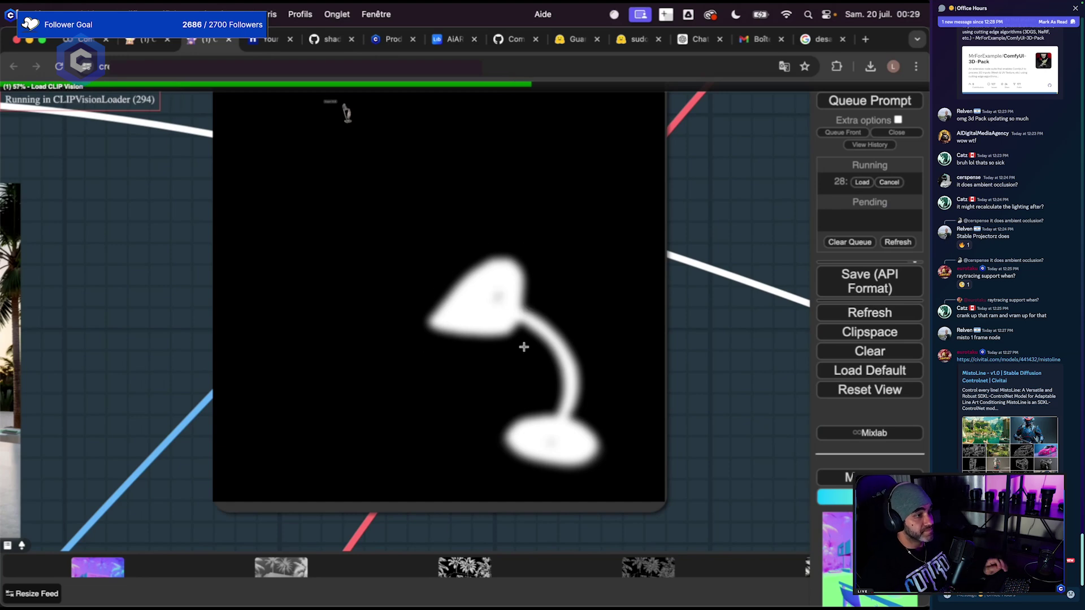
scroll(490, 379, "down", 7)
left_click_drag(279, 404, 553, 352)
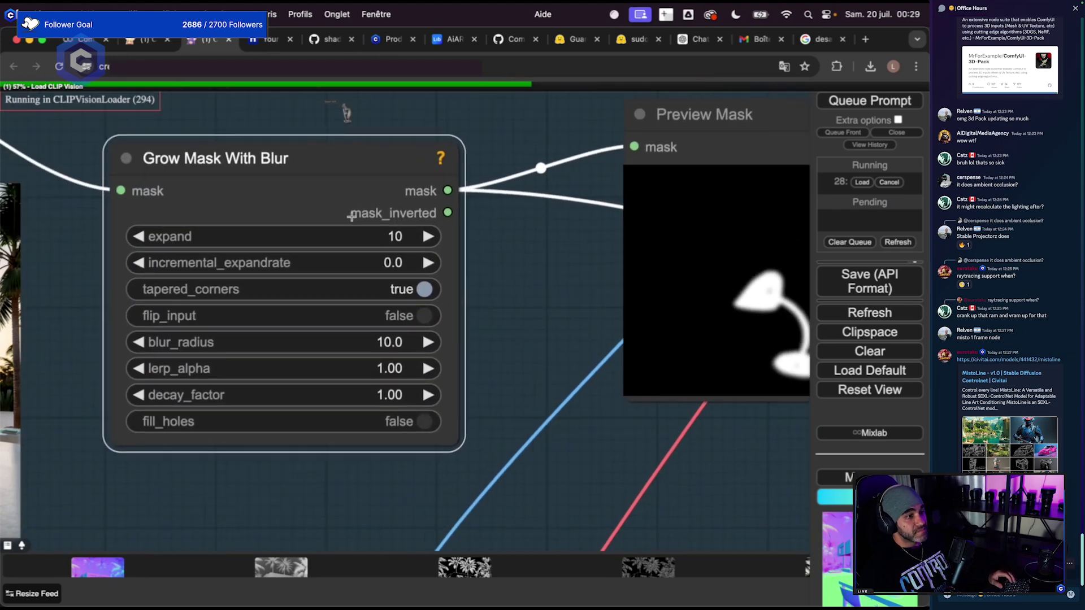
left_click(300, 234)
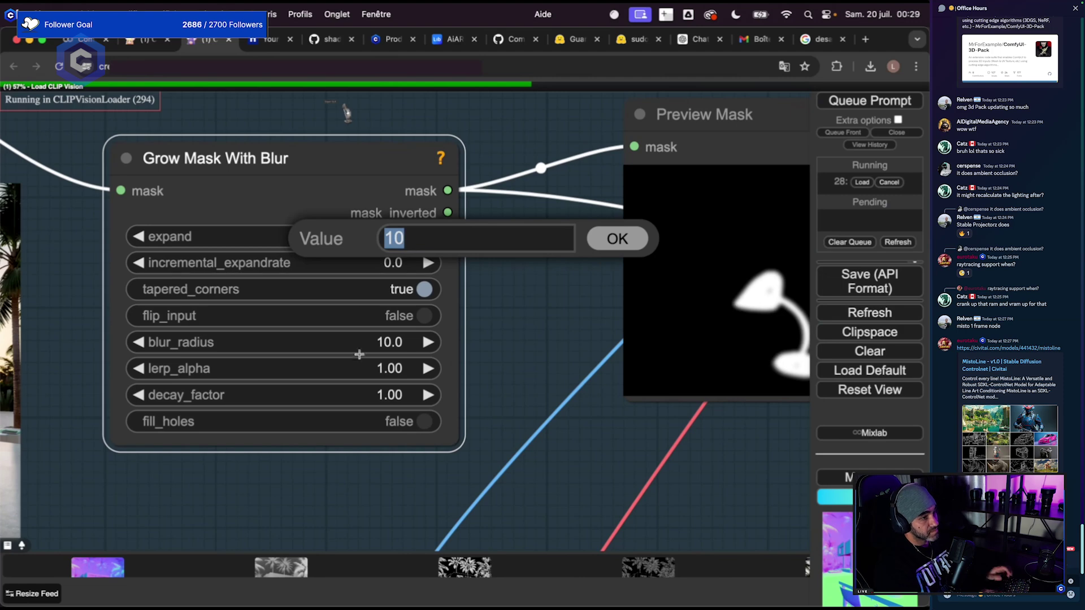
left_click(312, 339)
scroll(546, 425, "down", 4)
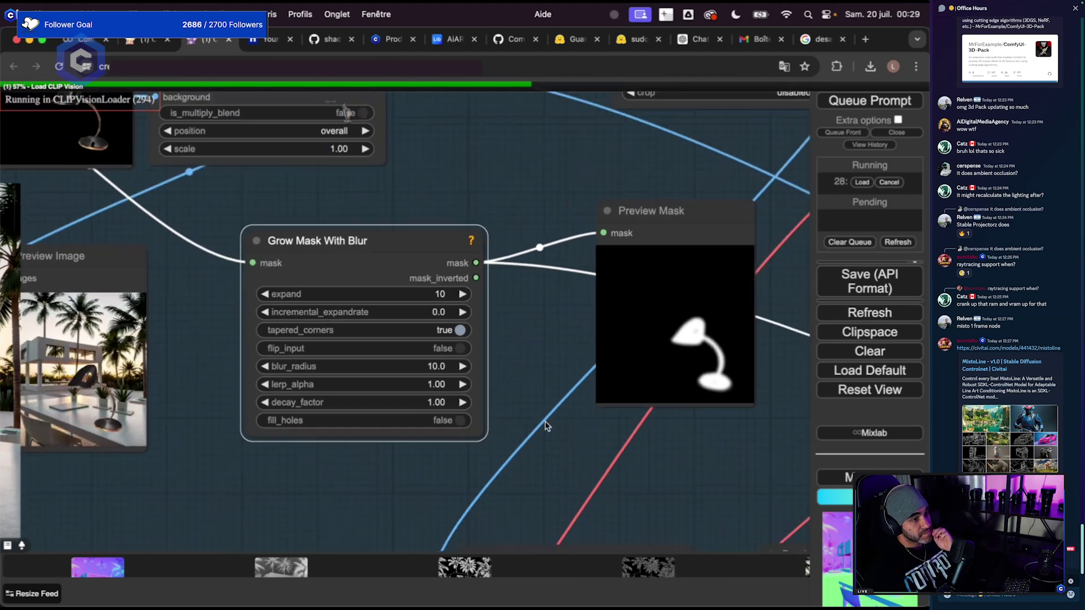
Move InpaintModelConditioning slightly up and closer to IC-Light Conditioning.
scroll(546, 425, "down", 8)
scroll(539, 296, "up", 3)
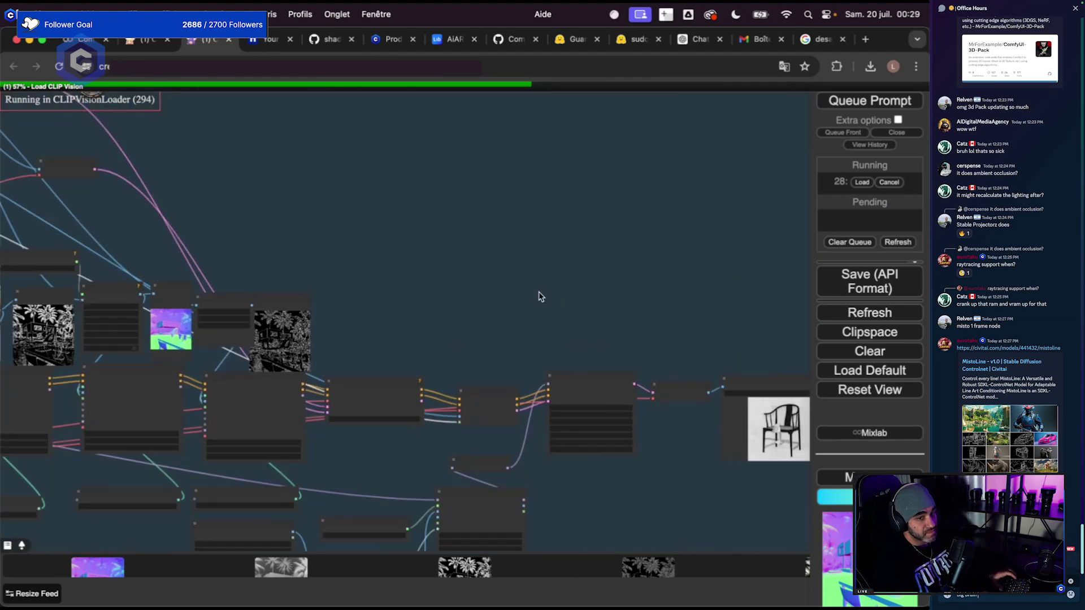
scroll(539, 296, "up", 5)
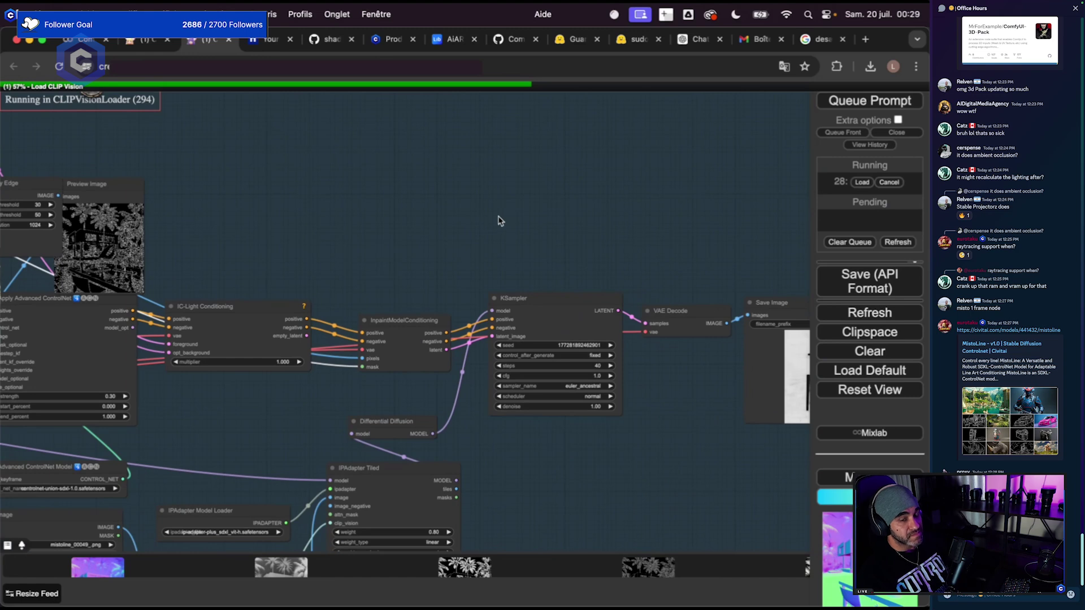
scroll(502, 217, "down", 3)
scroll(501, 218, "left", 3)
left_click_drag(476, 243, 458, 237)
scroll(472, 333, "up", 2)
scroll(333, 327, "down", 2)
scroll(334, 327, "left", 4)
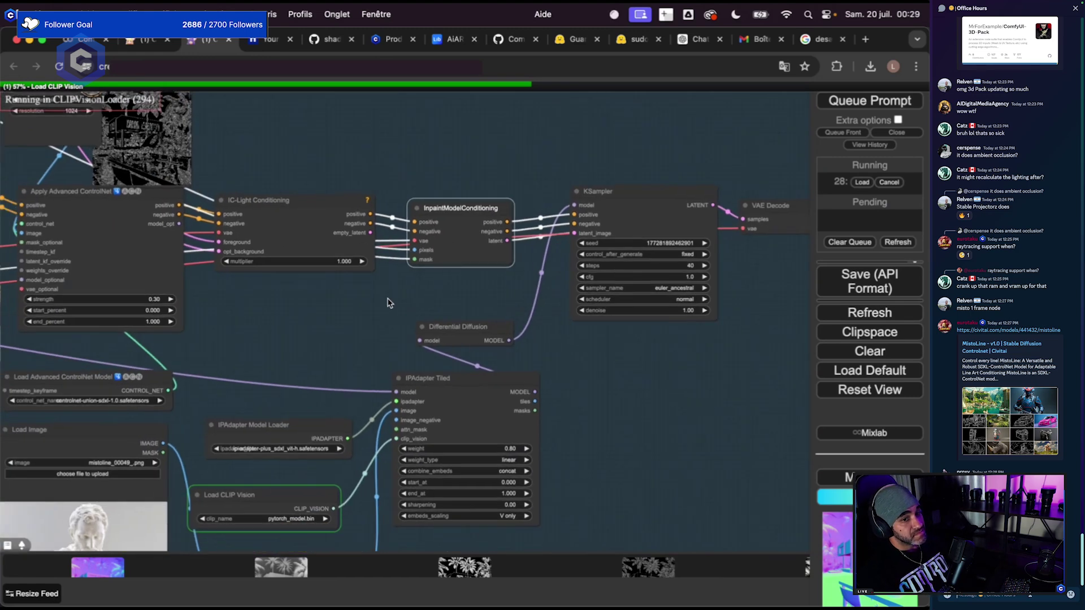
Move Differential Diffusion up and to the right, into the space between InpaintModelConditioning and KSampler.
left_click_drag(550, 302, 567, 293)
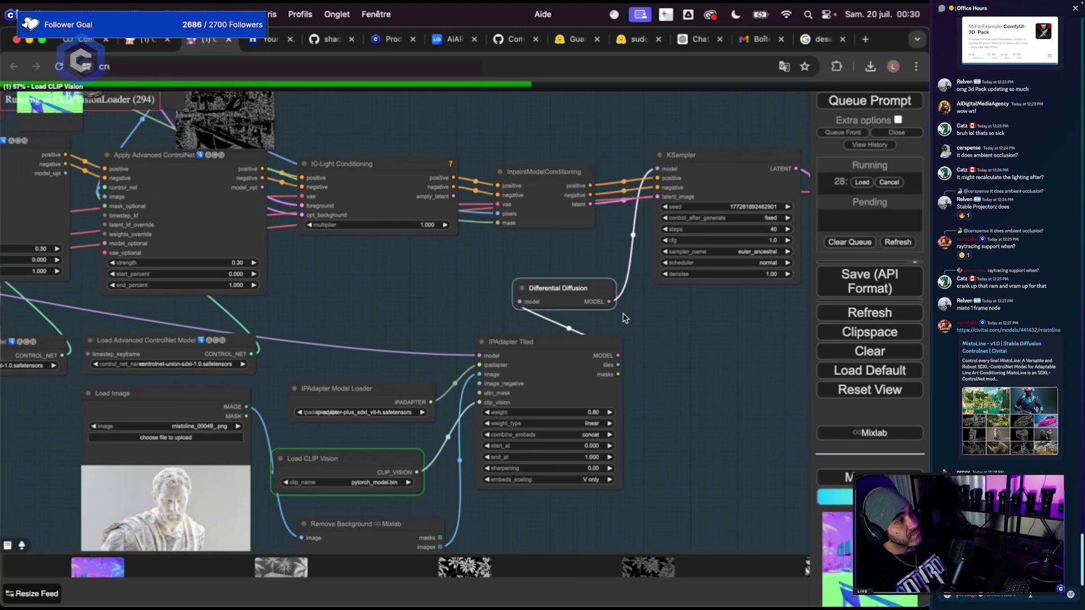
scroll(625, 318, "up", 4)
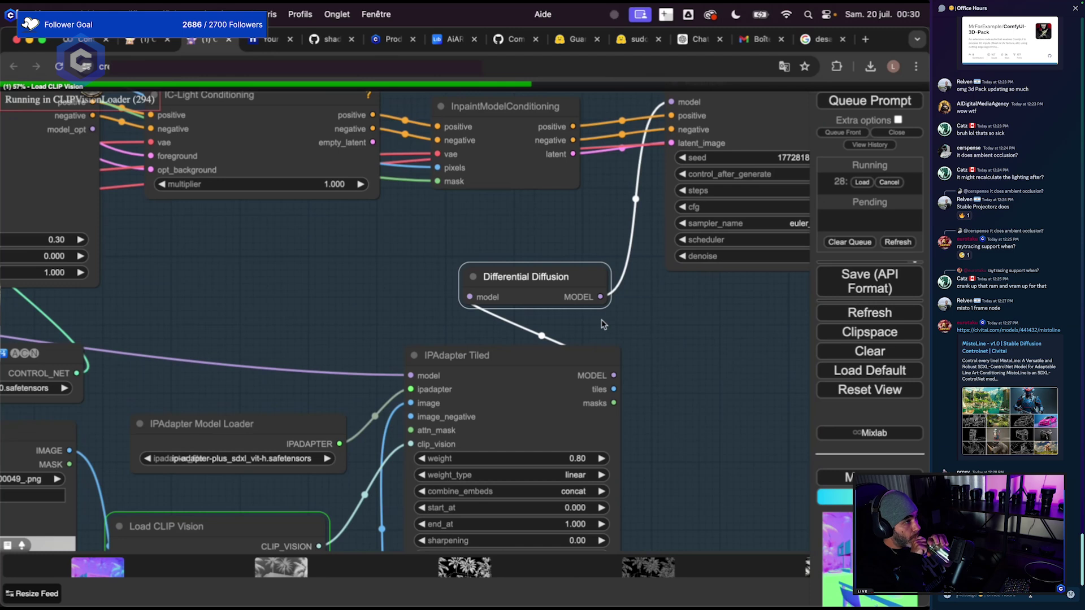
left_click_drag(630, 311, 597, 370)
left_click(480, 169)
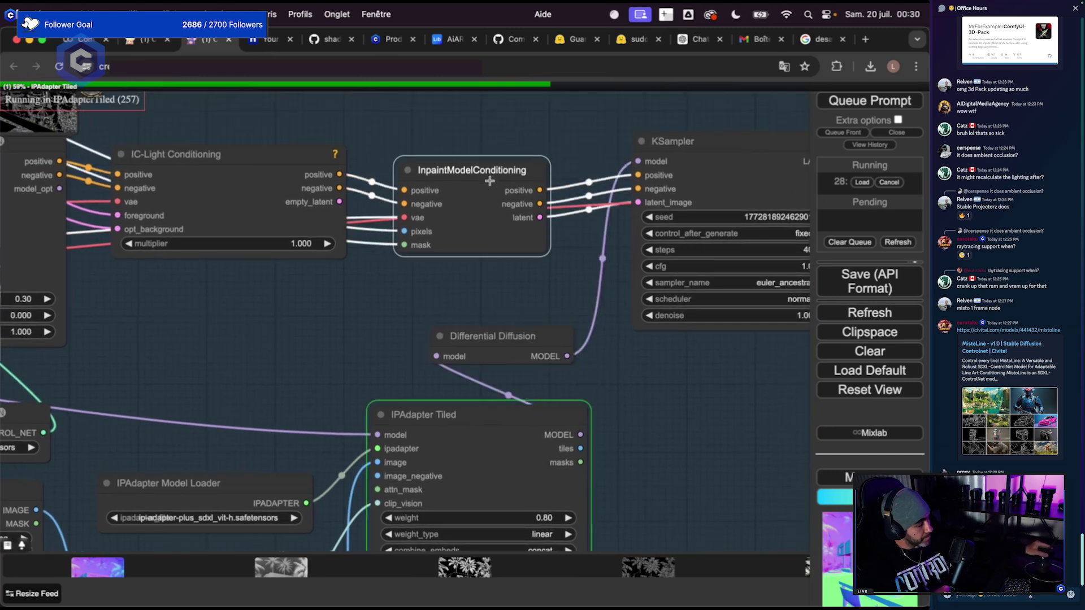
left_click_drag(503, 334, 523, 293)
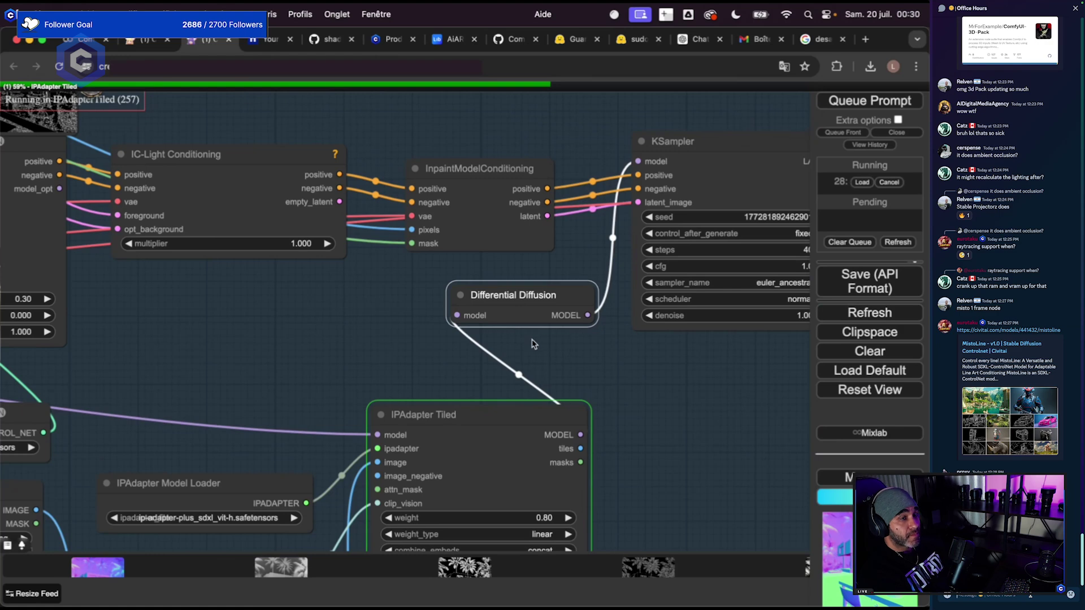
Trace the model connection back to its source node, nudging that node and Differential Diffusion slightly left.
scroll(534, 344, "down", 3)
scroll(518, 322, "down", 6)
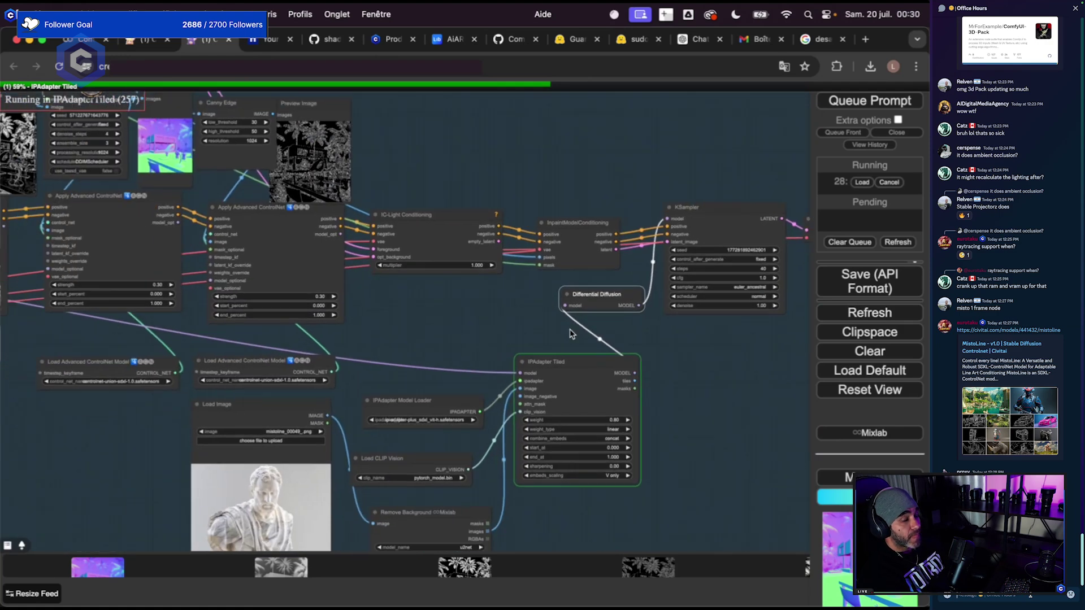
scroll(129, 349, "left", 5)
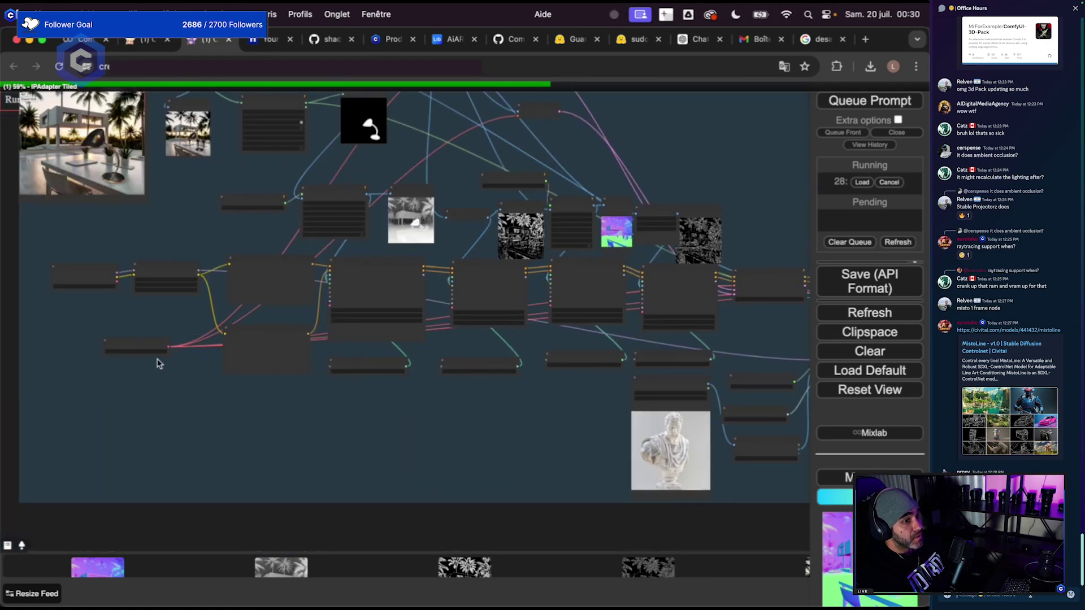
left_click(179, 270)
left_click_drag(179, 270, 170, 271)
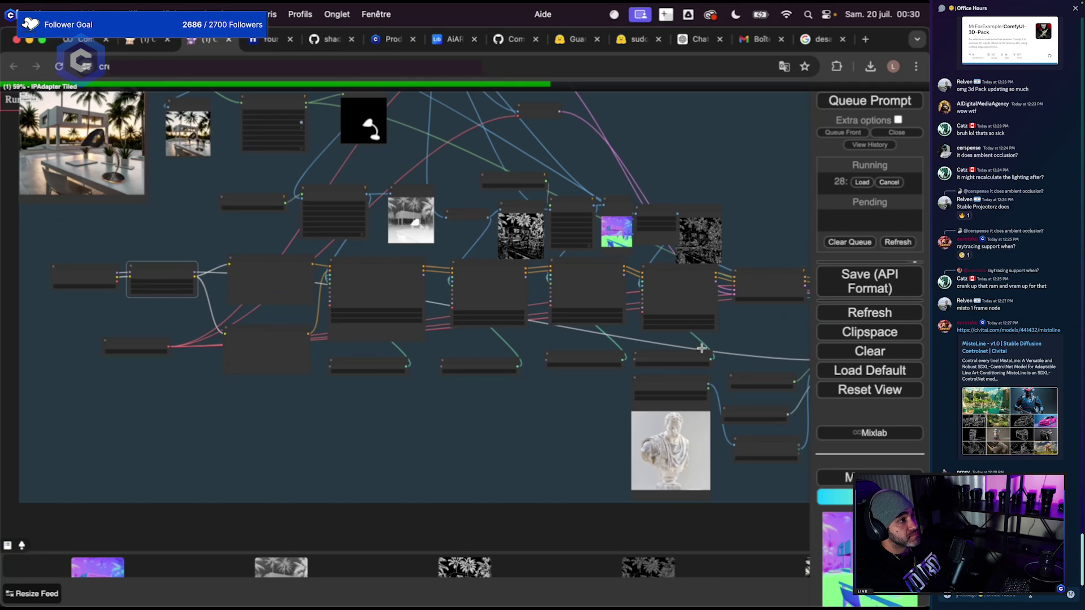
scroll(701, 349, "up", 6)
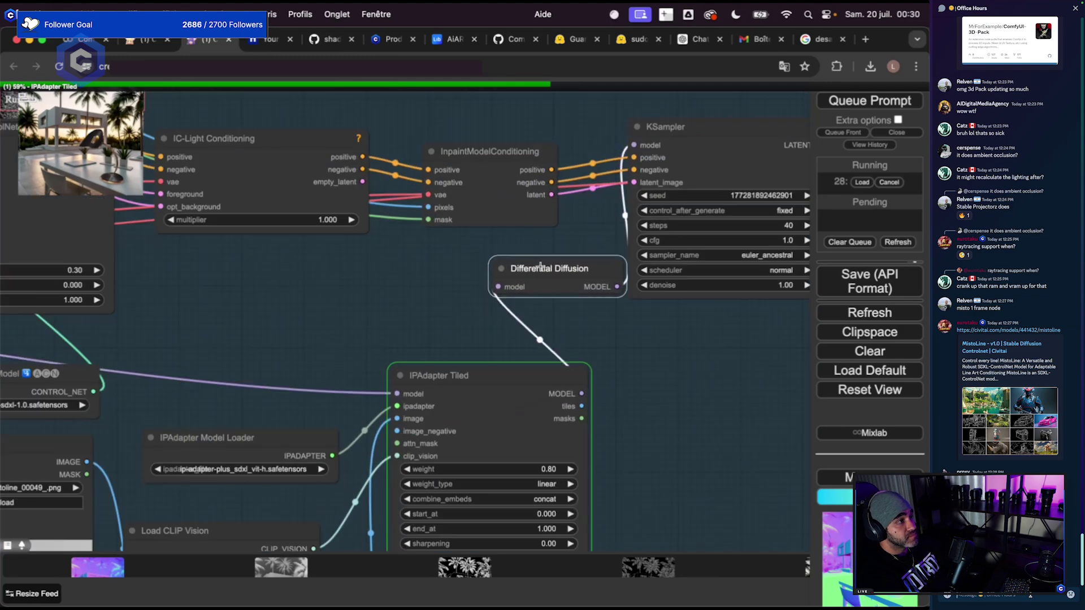
left_click_drag(541, 266, 525, 269)
Examine the IPAdapter Tiled branch with its reference image, IPAdapter Model Loader, Load CLIP Vision and Remove Background nodes.
scroll(642, 419, "down", 3)
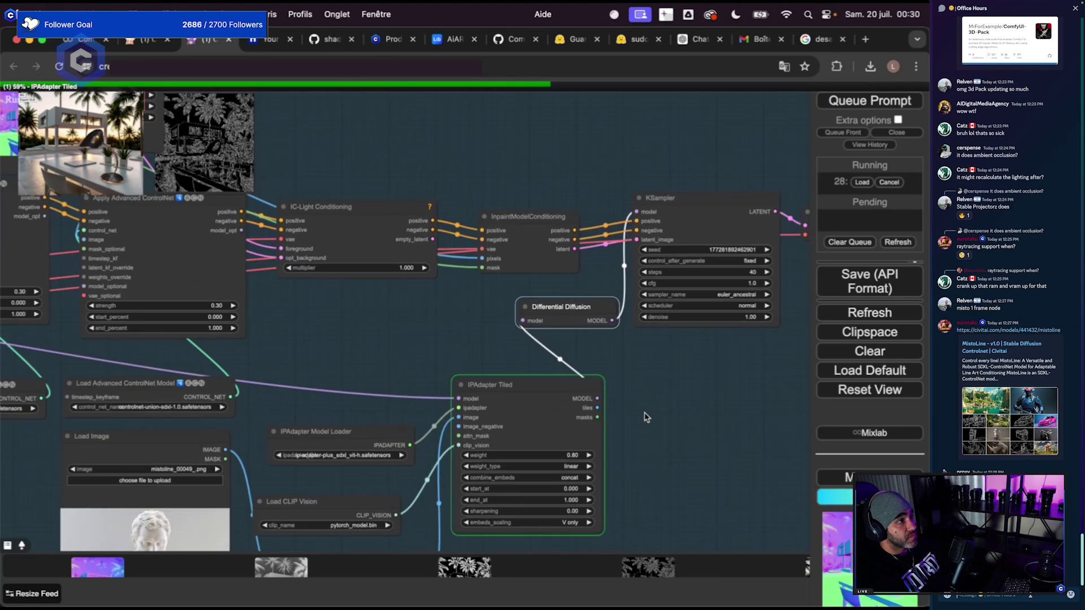
left_click_drag(642, 424, 671, 375)
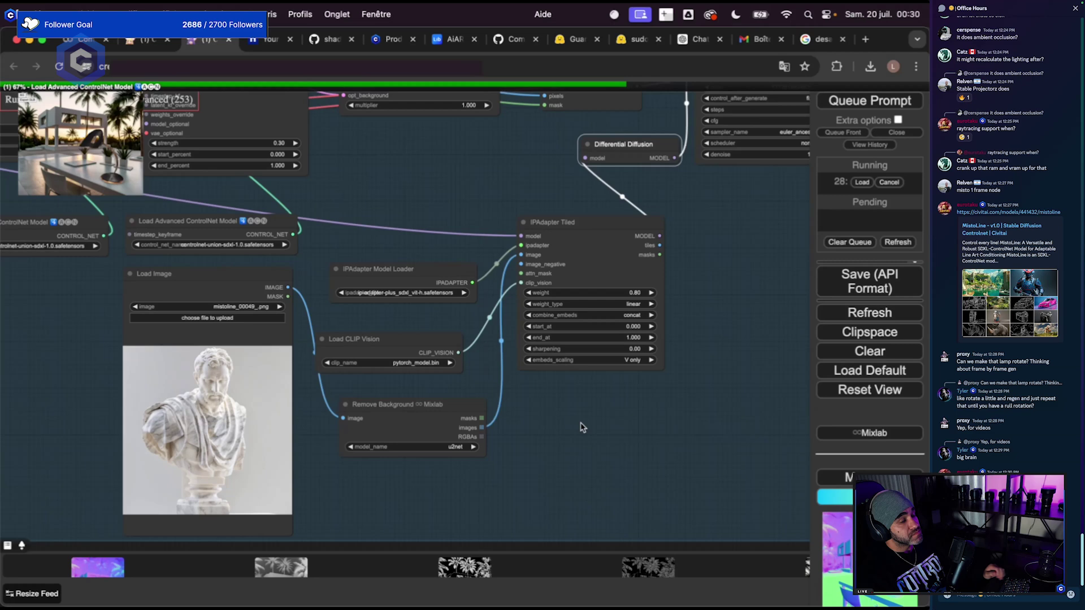
left_click_drag(583, 428, 685, 391)
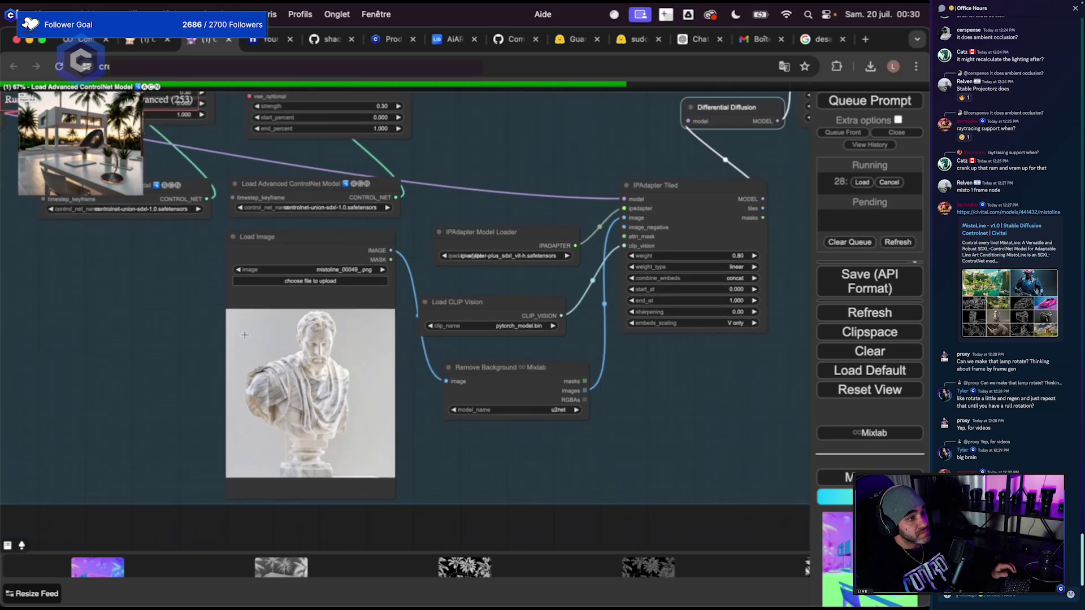
scroll(245, 334, "down", 5)
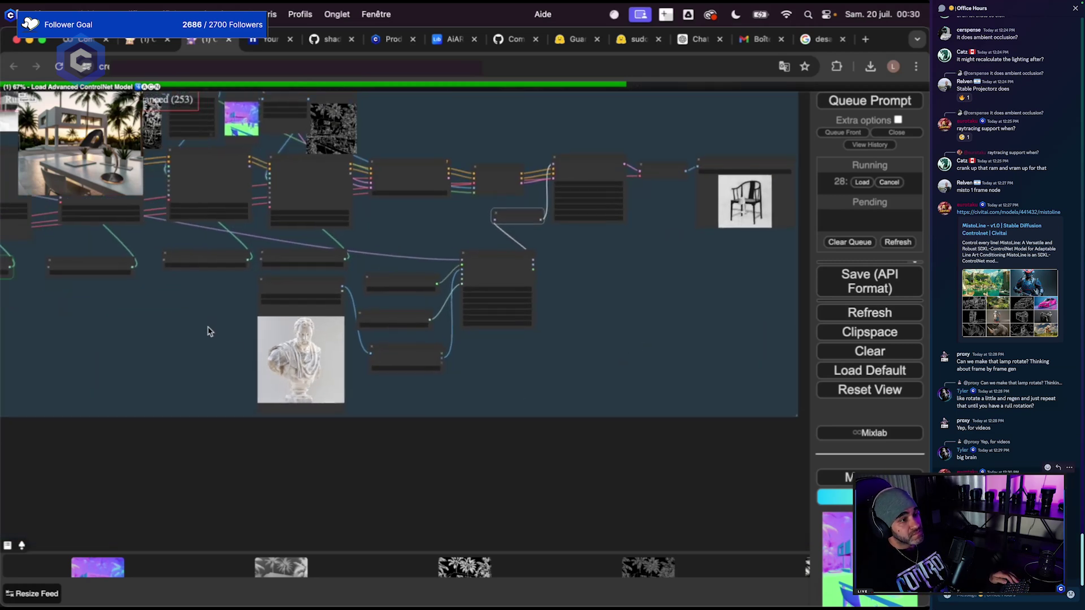
scroll(209, 332, "up", 5)
scroll(237, 381, "down", 3)
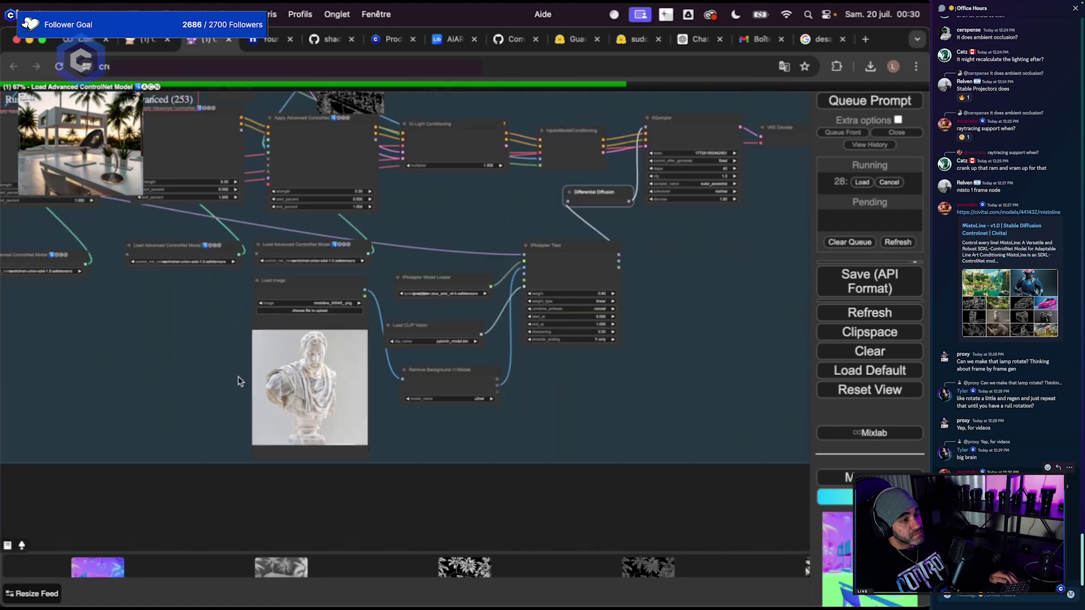
left_click_drag(241, 381, 286, 403)
scroll(720, 321, "up", 3)
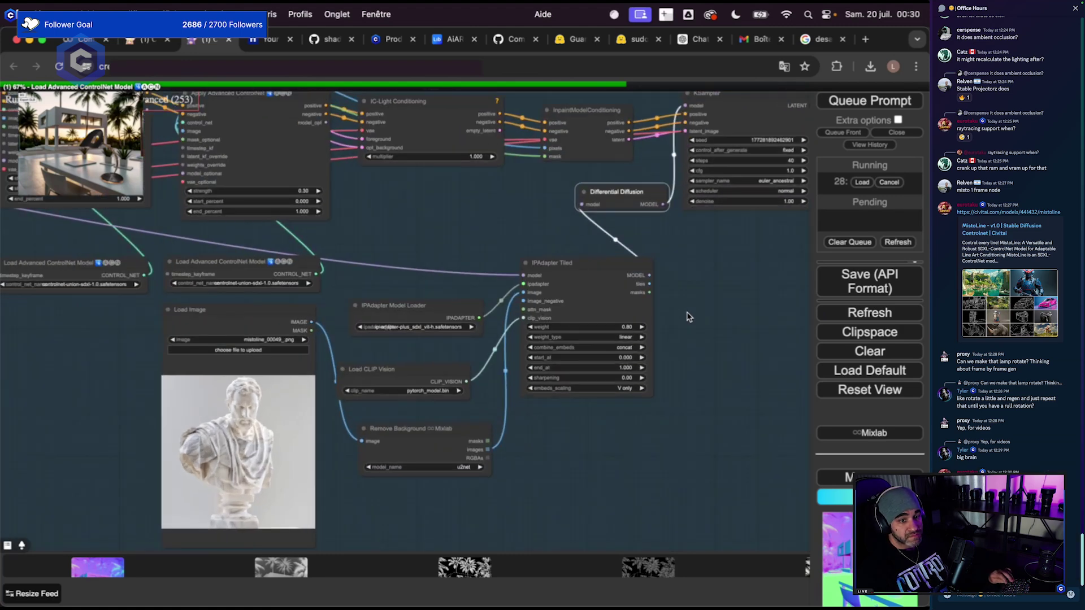
scroll(720, 321, "down", 1)
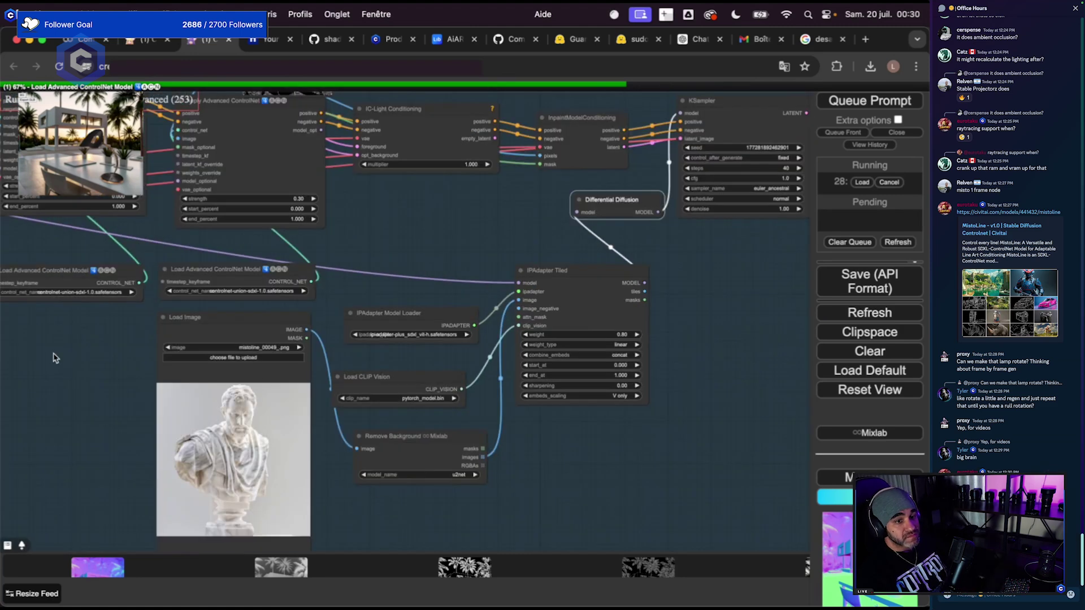
Download the generated desk lamp image from its output node in the upper group of the workflow.
scroll(100, 395, "down", 8)
scroll(177, 437, "down", 2)
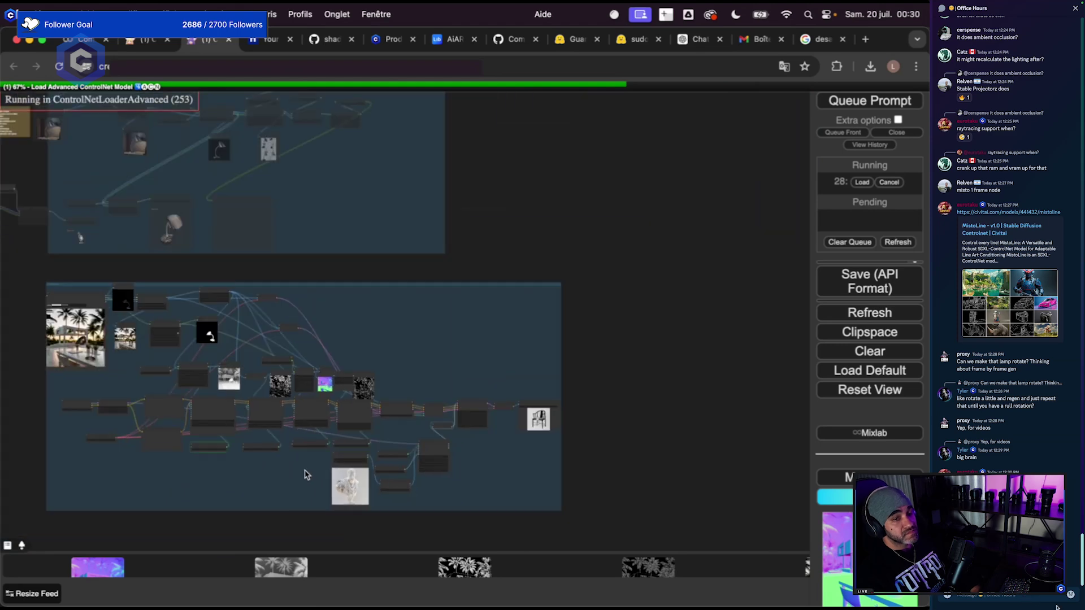
scroll(557, 407, "up", 6)
scroll(594, 276, "up", 3)
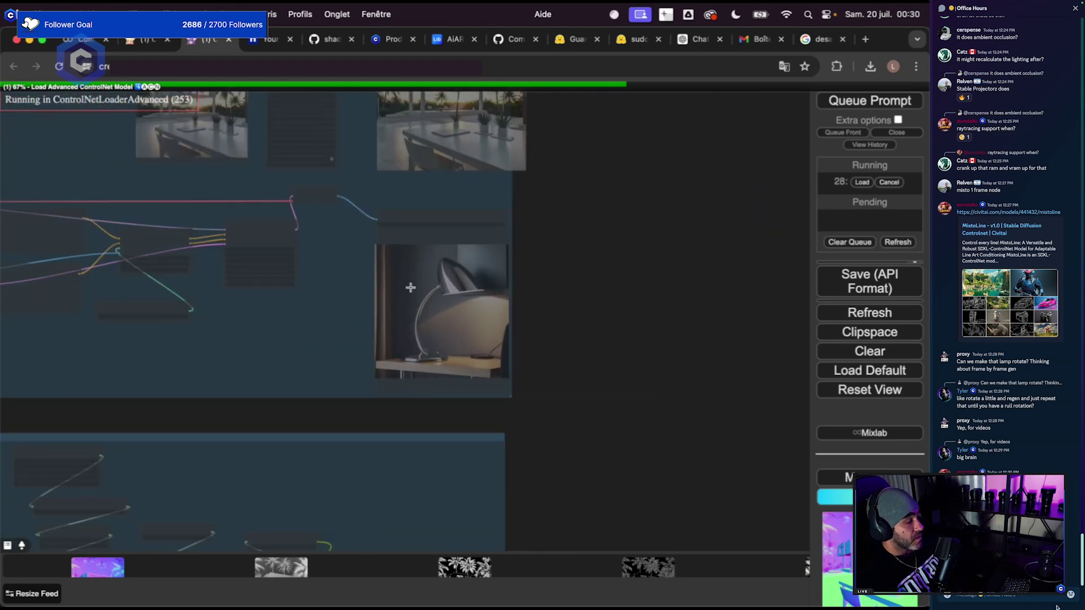
right_click(412, 288)
left_click(425, 173)
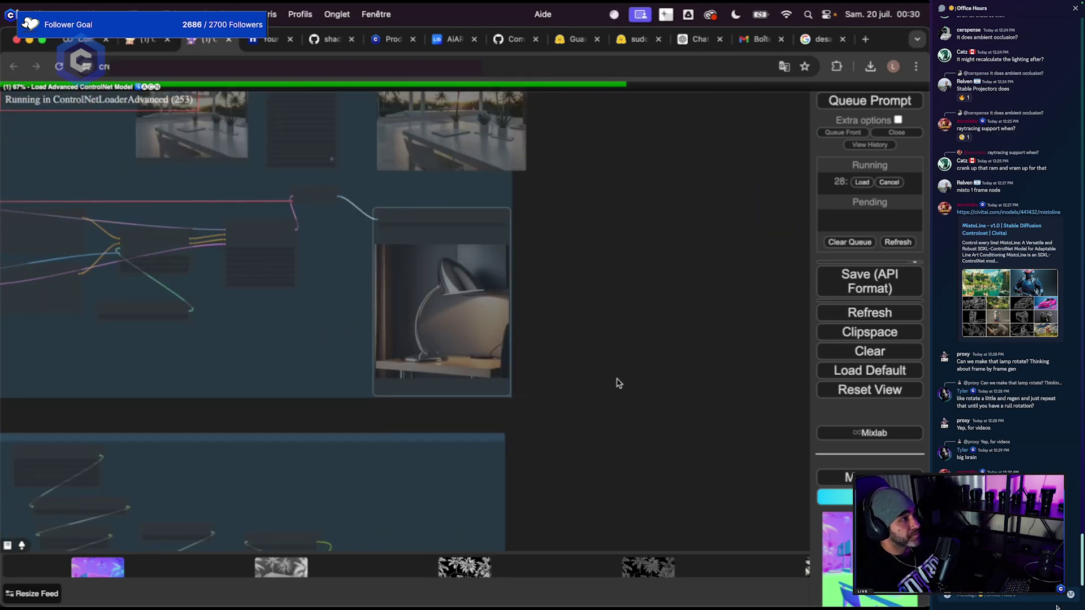
Replace the statue reference in the IPAdapter's Load Image node with object_00012_ (2).png from the WORKFLOW folder.
scroll(635, 392, "down", 5)
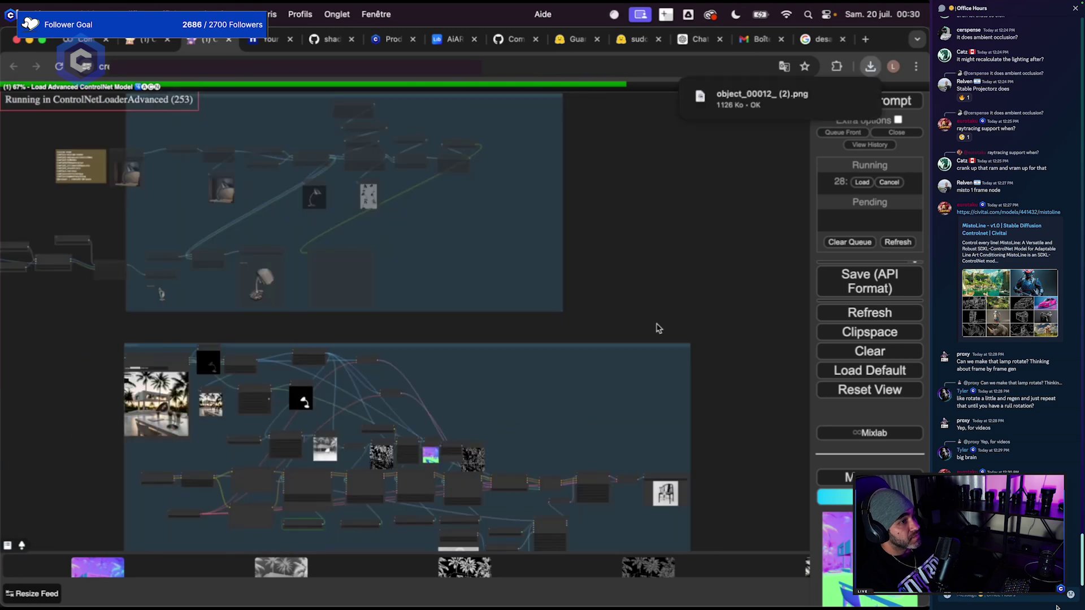
scroll(618, 380, "down", 3)
scroll(524, 417, "up", 6)
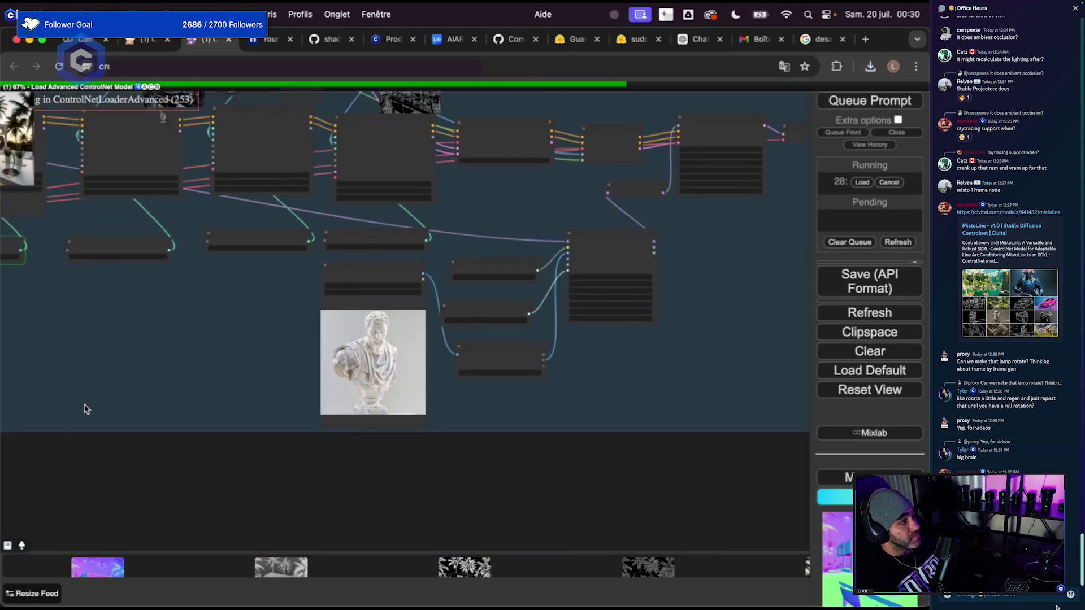
scroll(198, 353, "up", 2)
left_click(440, 261)
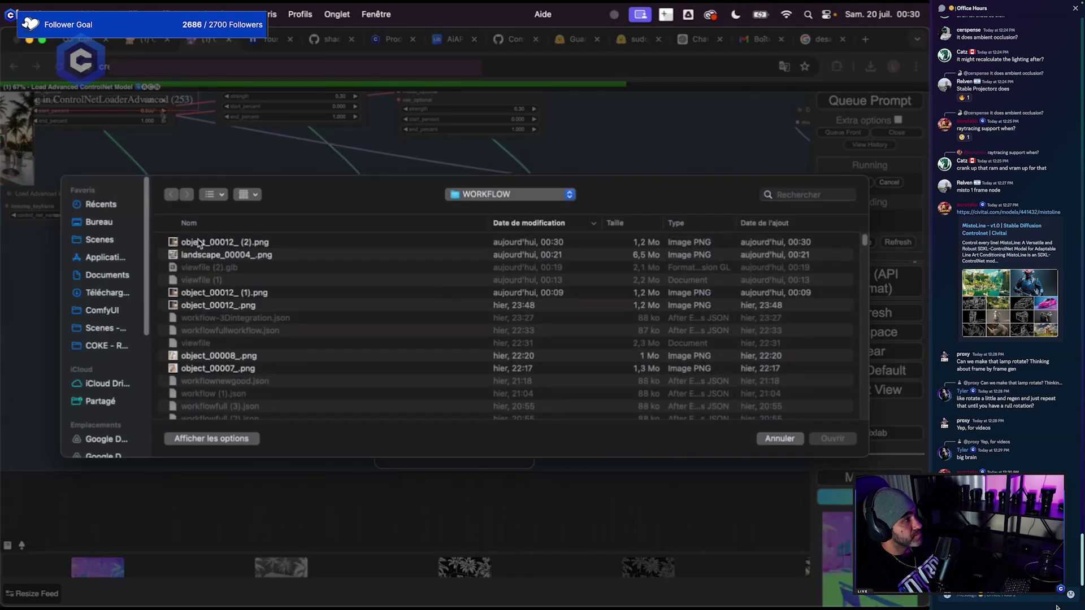
double_click(198, 243)
scroll(226, 384, "down", 3)
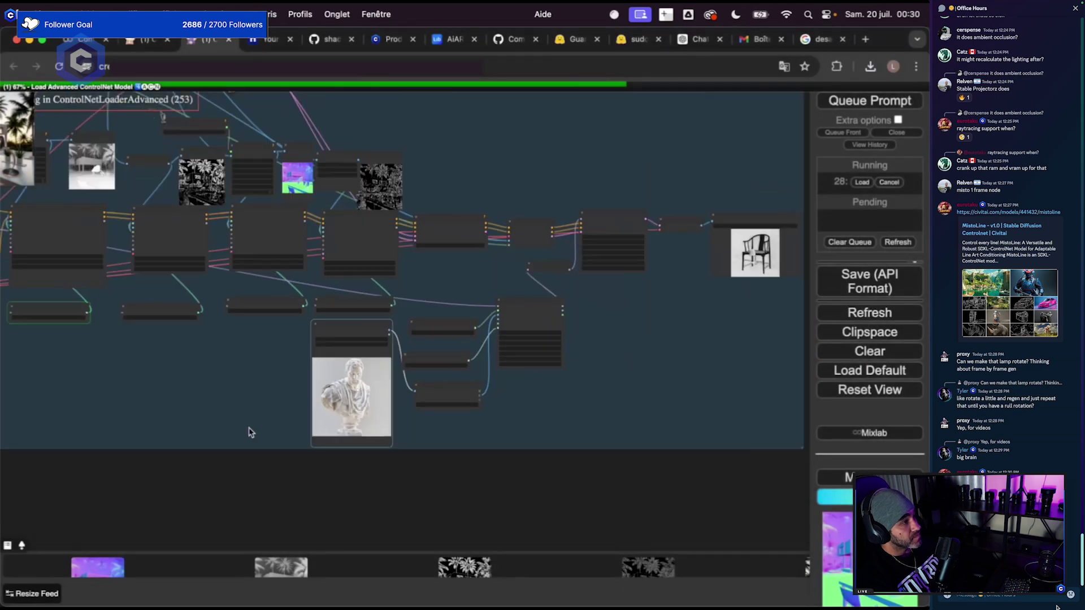
scroll(448, 429, "up", 2)
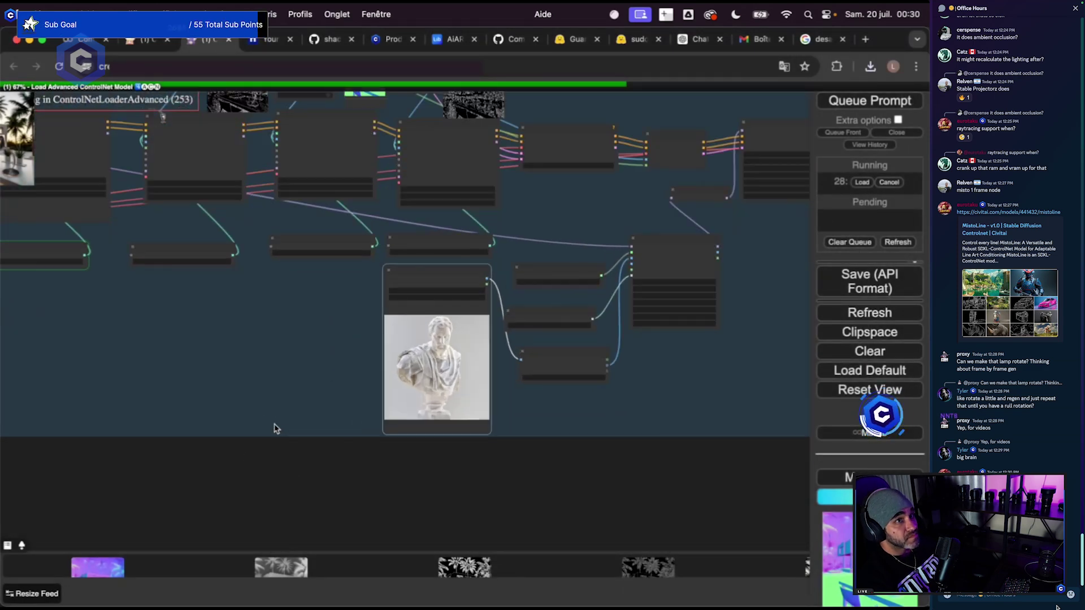
Move IPAdapter Tiled slightly up and to the right, closer to Differential Diffusion.
left_click_drag(350, 404, 463, 423)
scroll(605, 332, "up", 5)
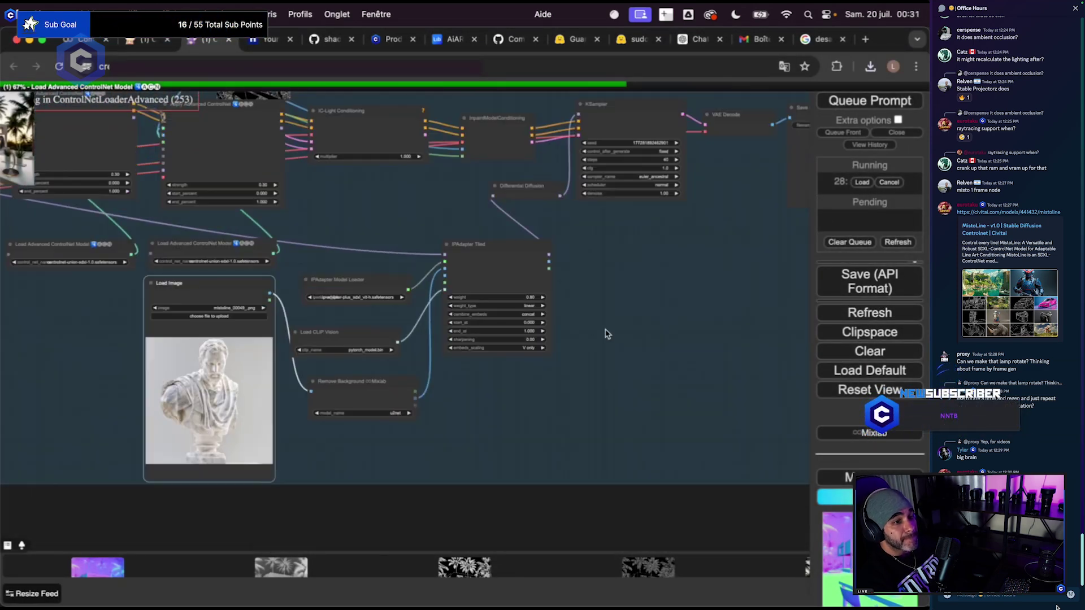
left_click_drag(526, 456, 552, 509)
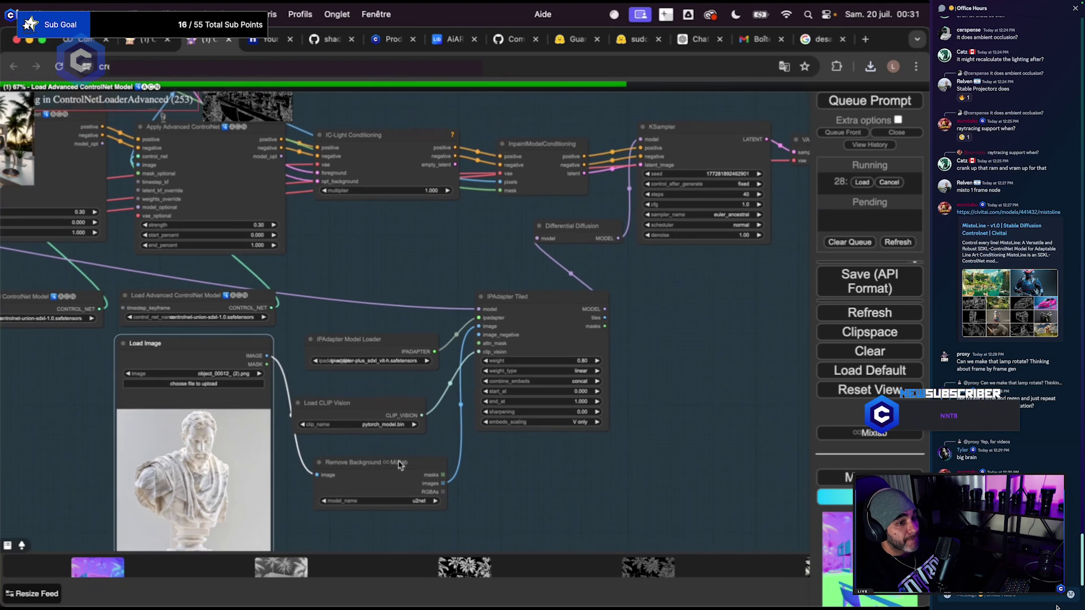
left_click_drag(512, 297, 522, 286)
Examine the KSampler settings and its connections to VAE Decode and Save Image, and look over the ControlNet chain.
left_click_drag(709, 264, 654, 332)
scroll(705, 344, "right", 6)
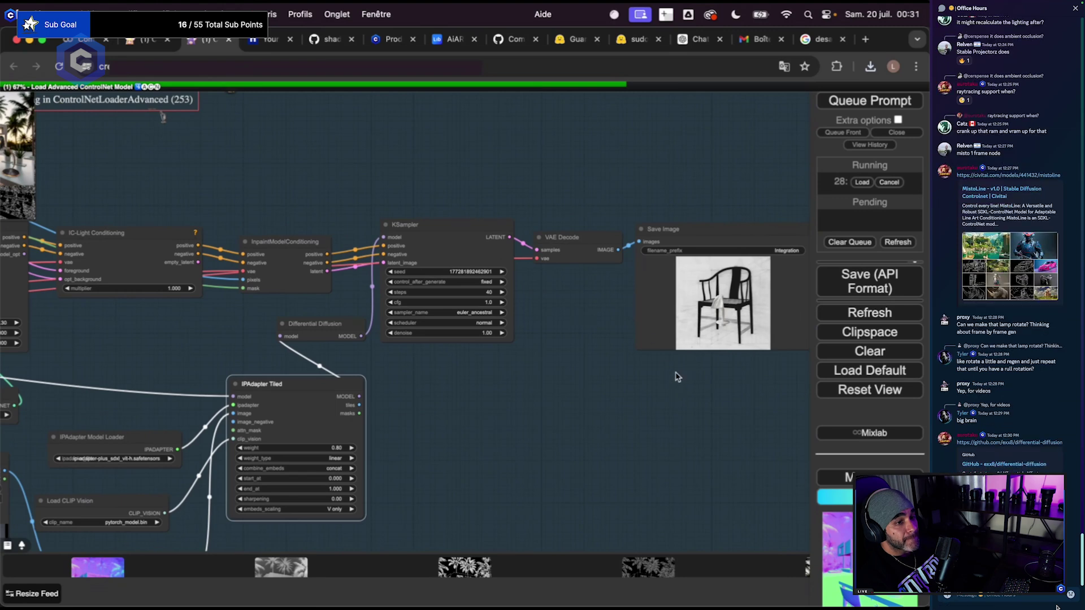
scroll(582, 388, "up", 3)
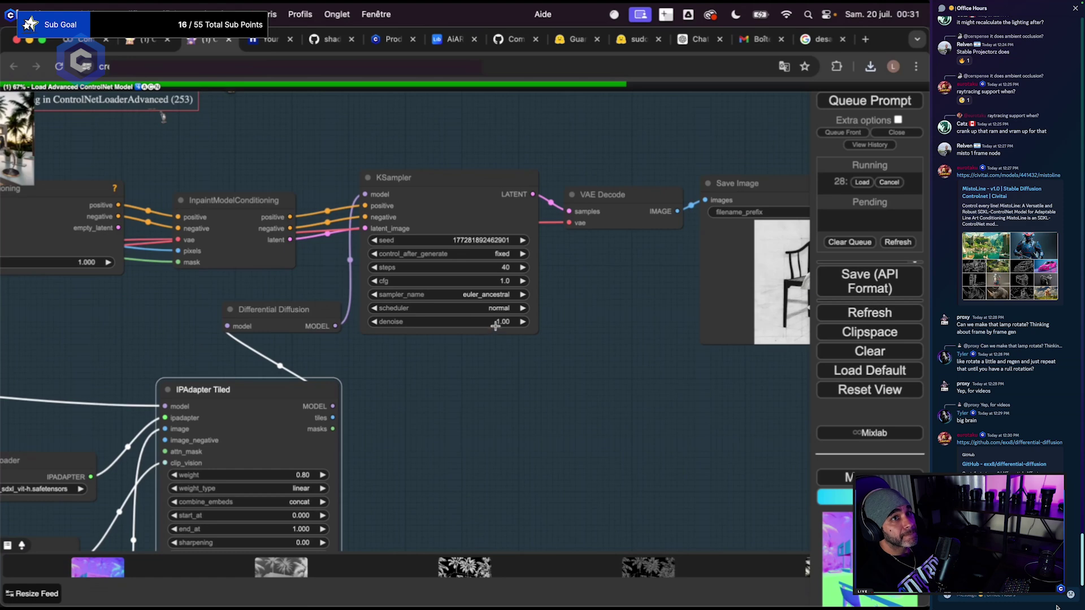
scroll(673, 376, "down", 6)
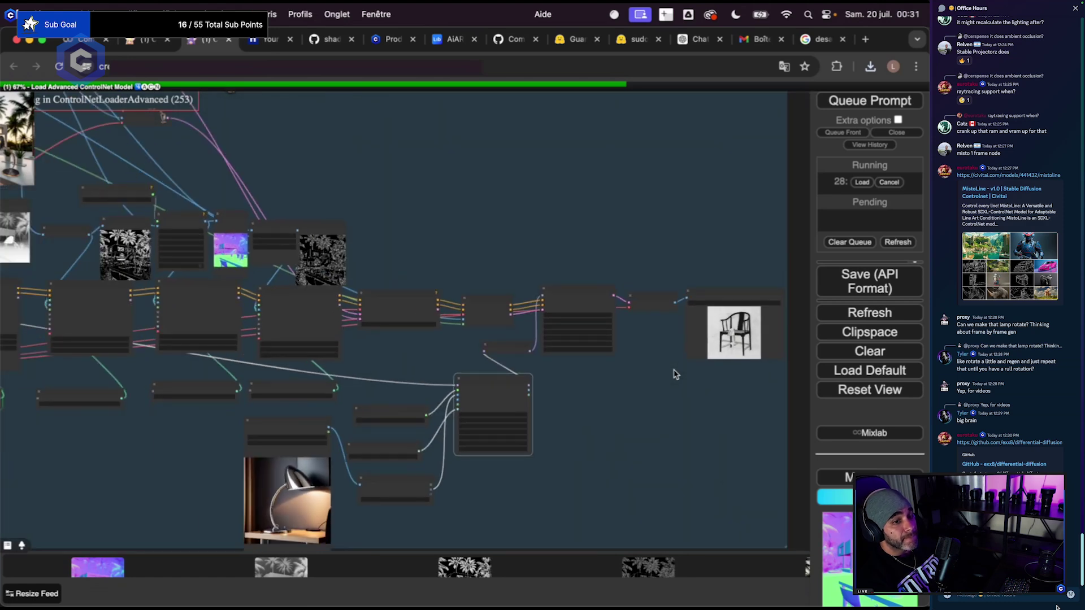
scroll(342, 397, "up", 6)
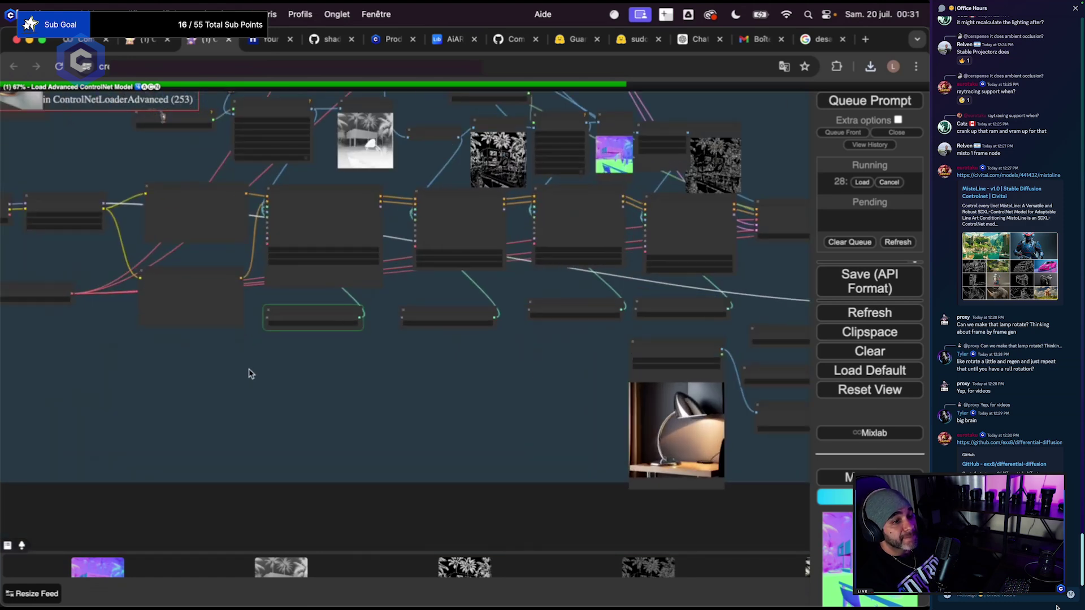
scroll(269, 354, "down", 5)
Check the execution log and RAM usage in the ComfyUI Colab notebook, and return to the whole integration workflow.
left_click(79, 40)
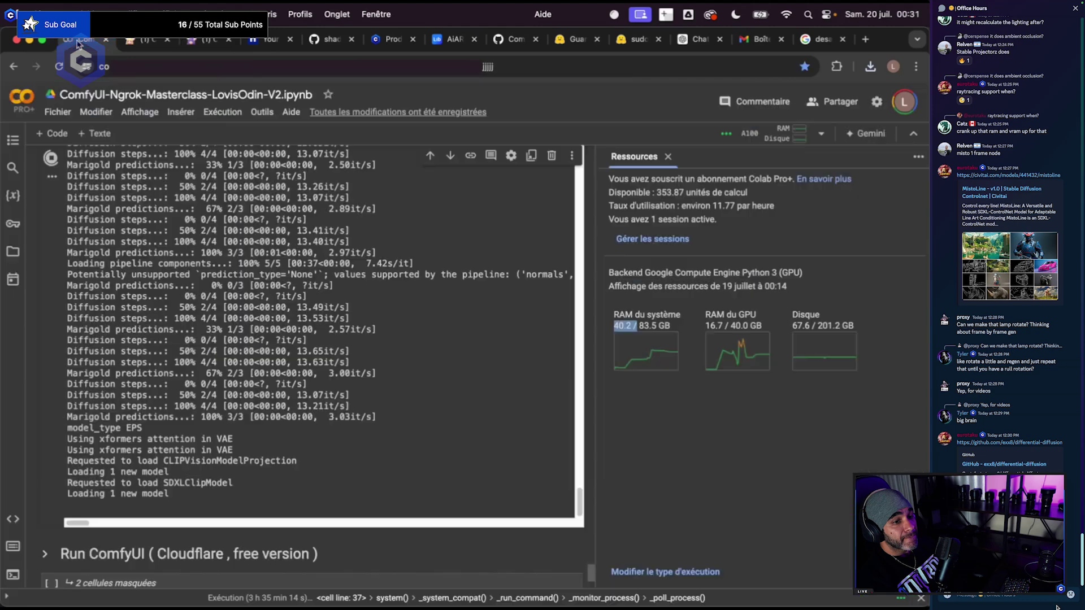
left_click(207, 39)
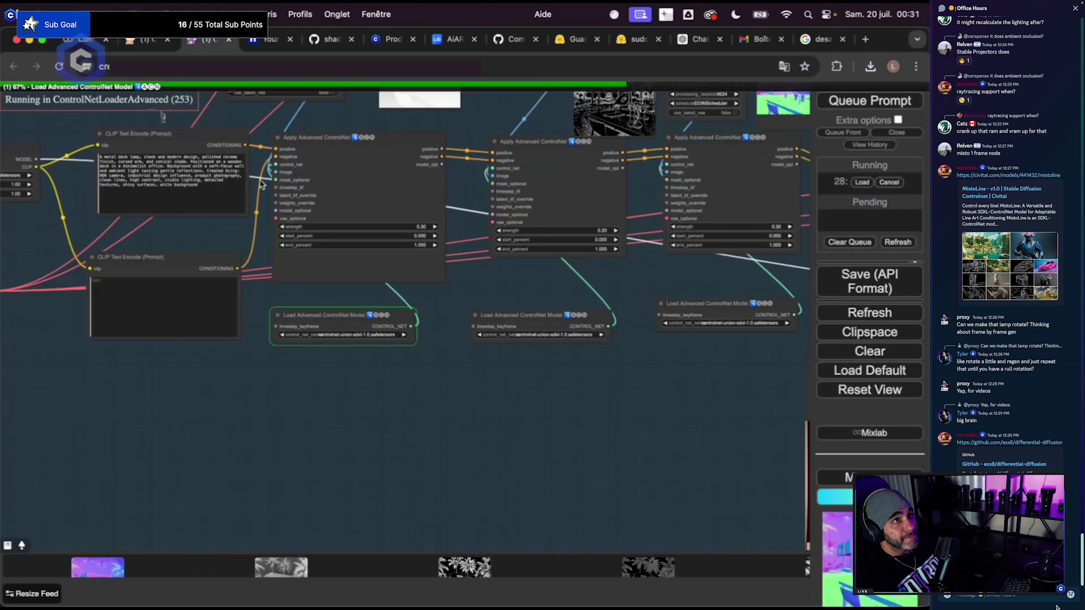
scroll(440, 489, "down", 2)
left_click_drag(460, 454, 446, 495)
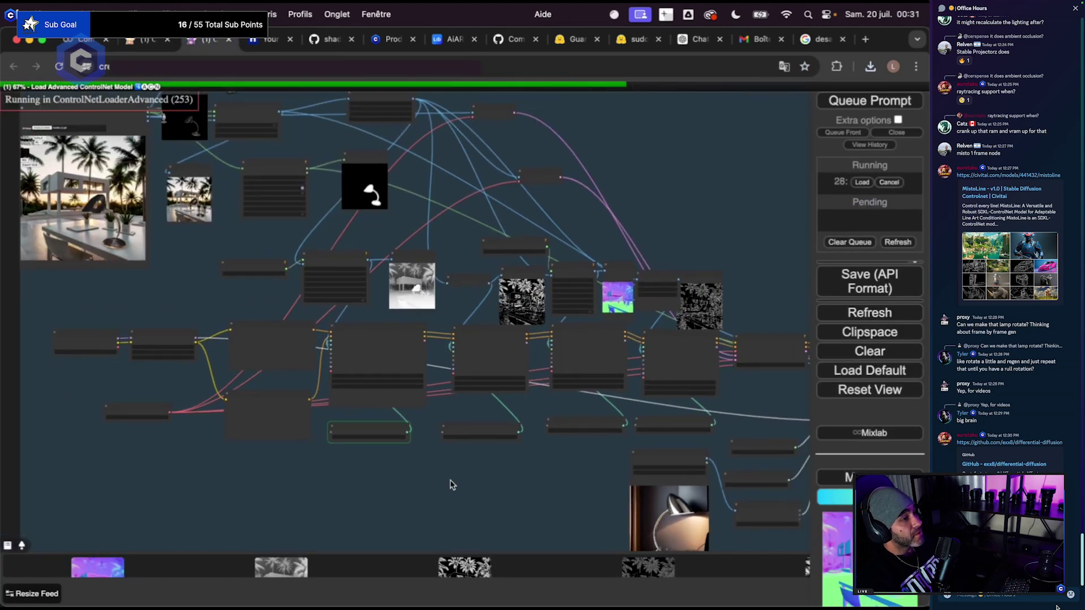
Look over the ControlNet chain, the IPAdapter lamp reference branch and the lamp scene preview with its mask nodes.
scroll(442, 474, "up", 4)
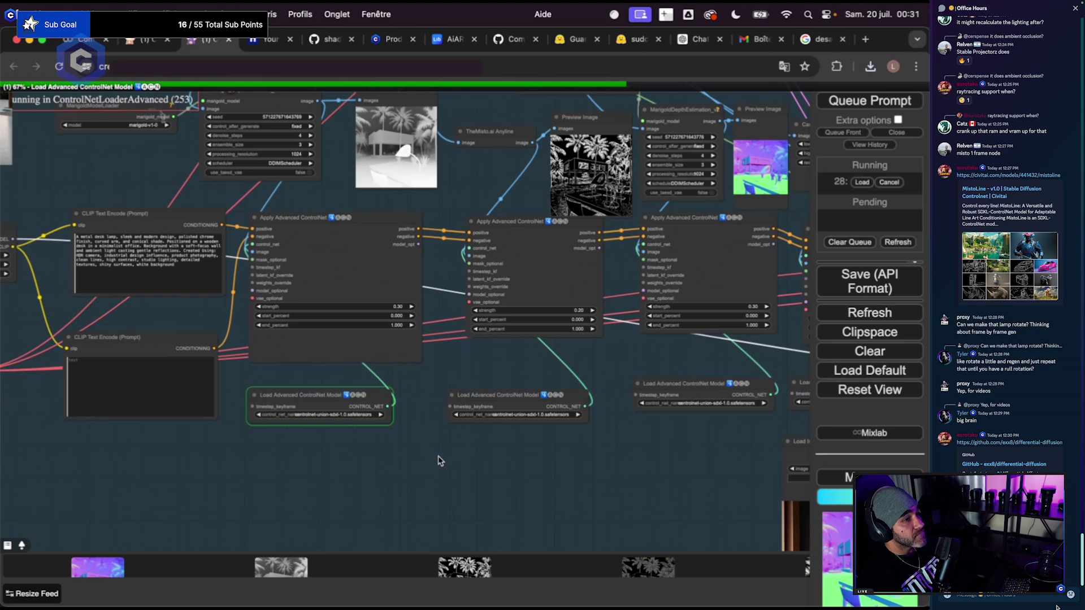
left_click_drag(441, 462, 307, 460)
scroll(417, 478, "down", 3)
scroll(380, 478, "down", 2)
scroll(274, 452, "down", 1)
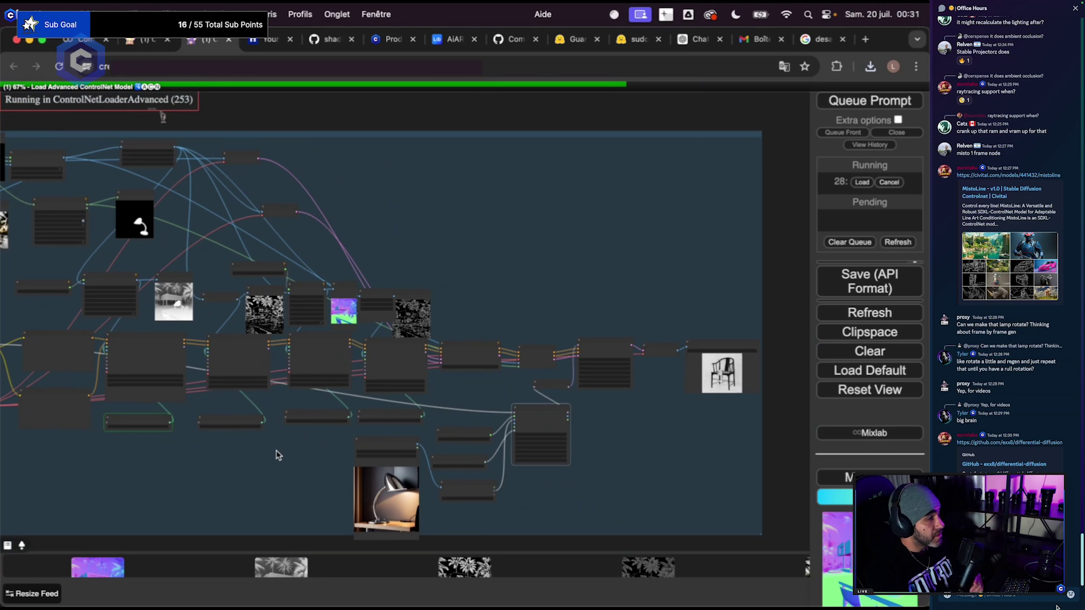
scroll(277, 455, "up", 5)
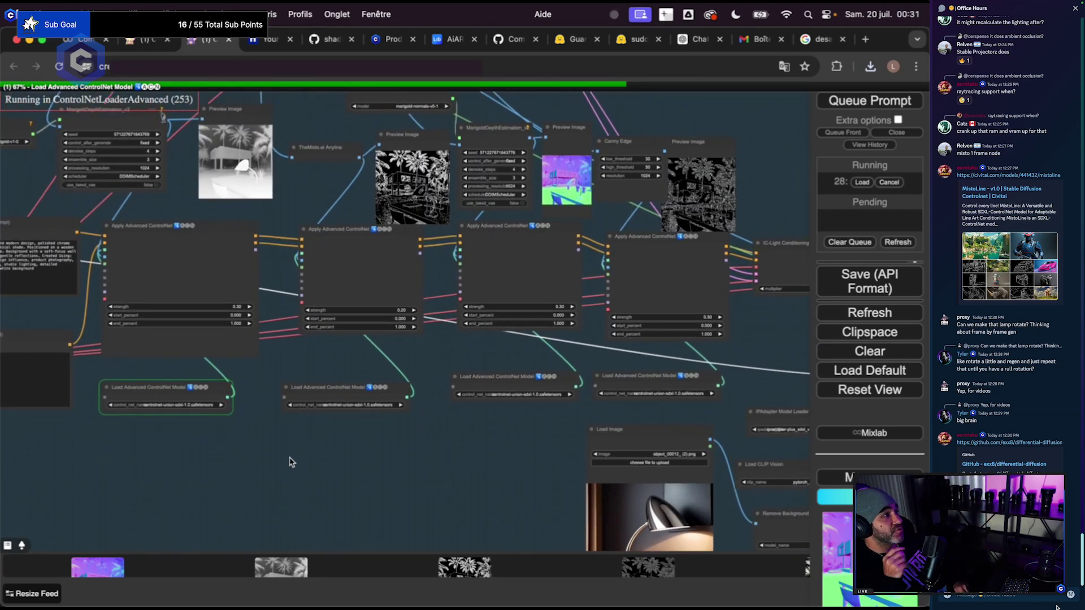
scroll(320, 453, "down", 3)
scroll(276, 443, "up", 2)
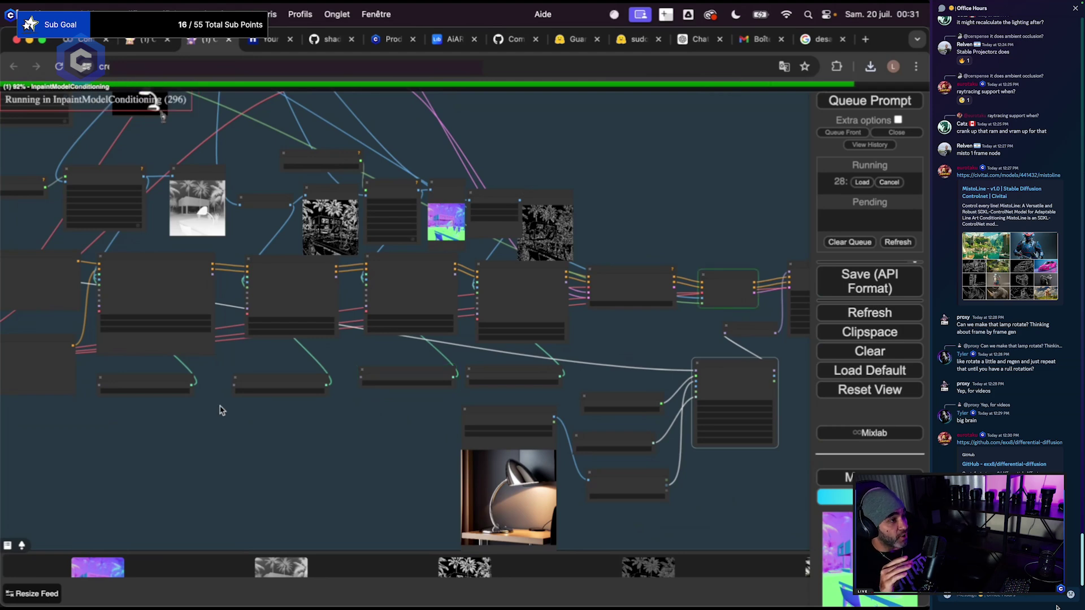
left_click_drag(221, 410, 415, 539)
left_click_drag(138, 368, 318, 368)
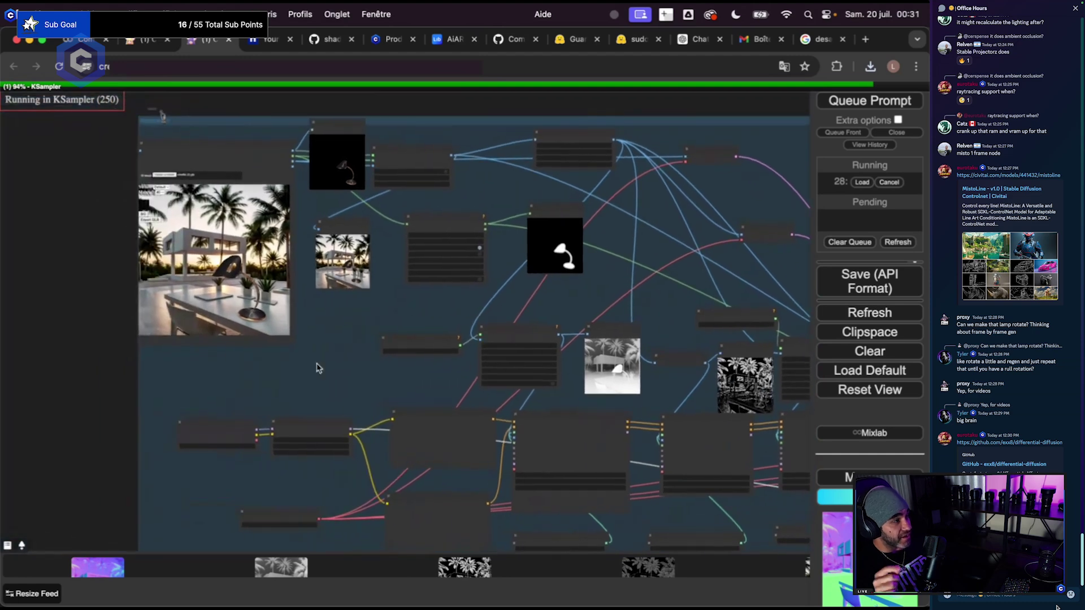
scroll(110, 295, "up", 4)
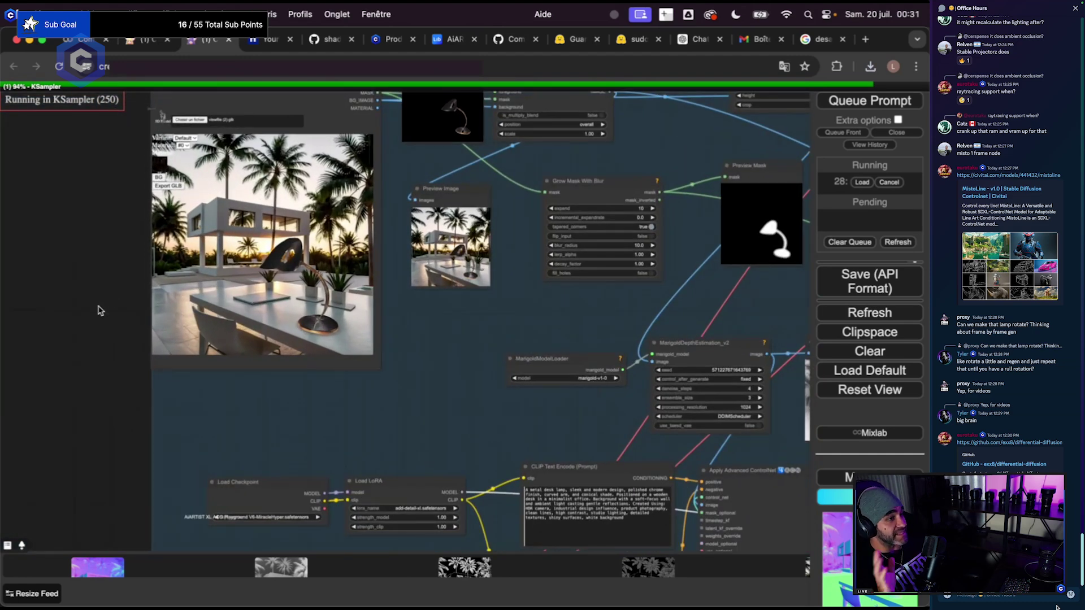
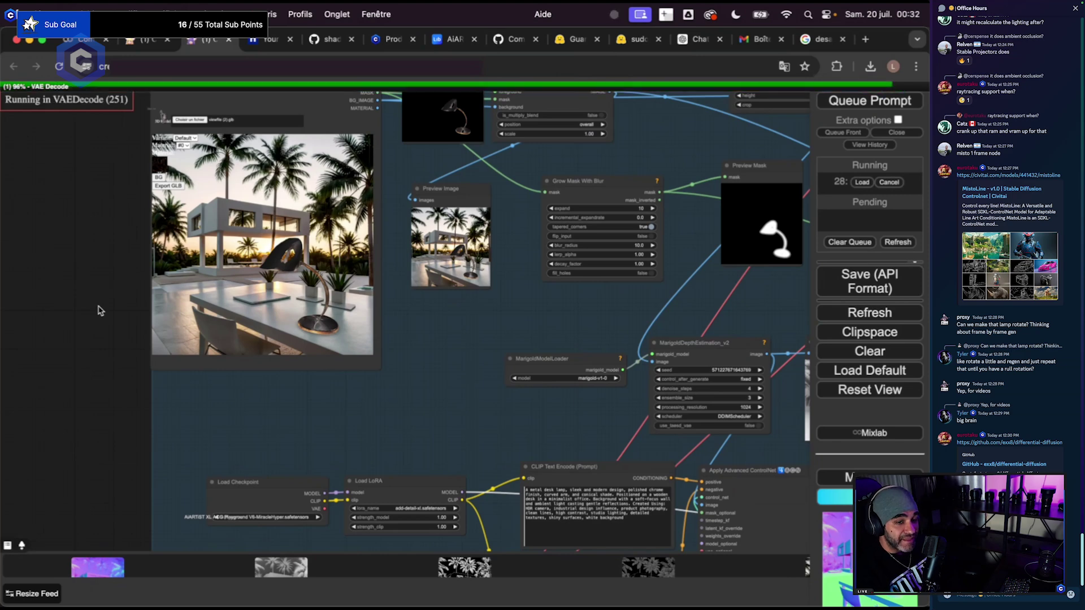
Queue the integration workflow for another run with the lamp reference.
scroll(78, 353, "down", 10)
scroll(574, 428, "up", 10)
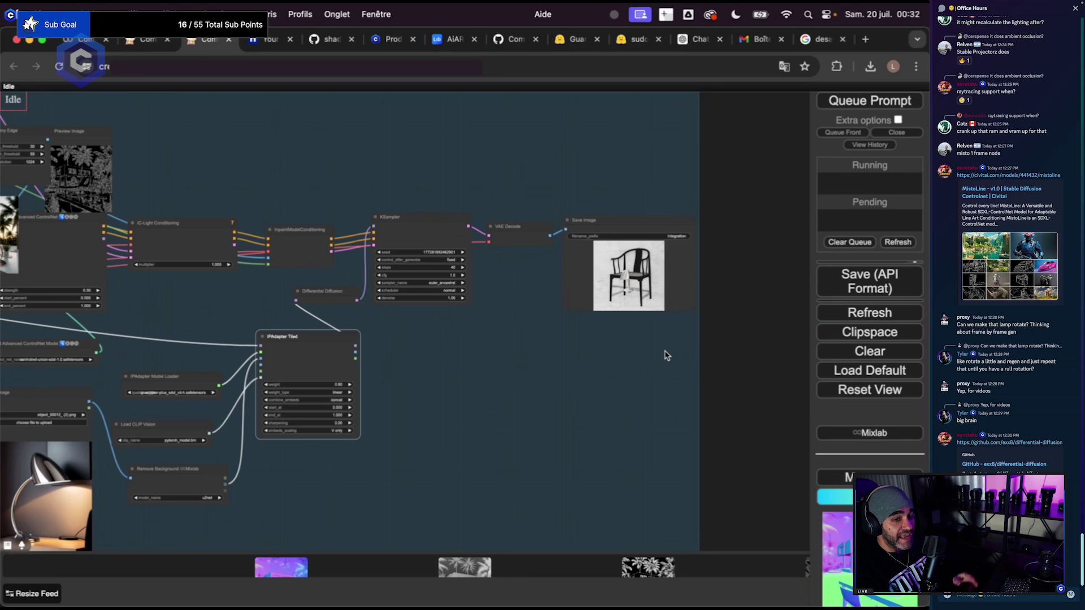
scroll(665, 355, "down", 4)
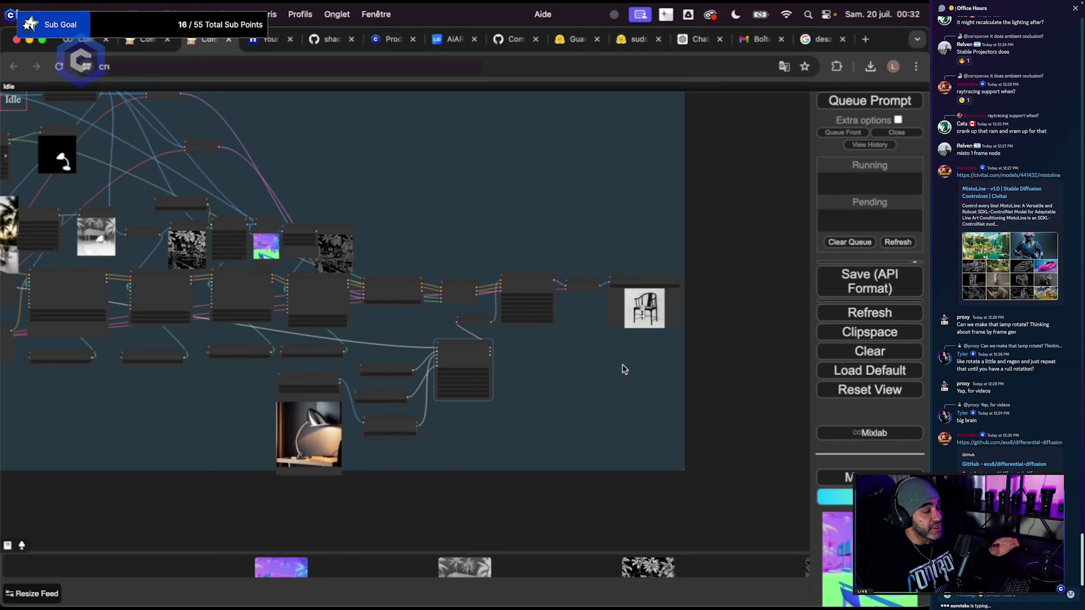
key("ctrl+Return")
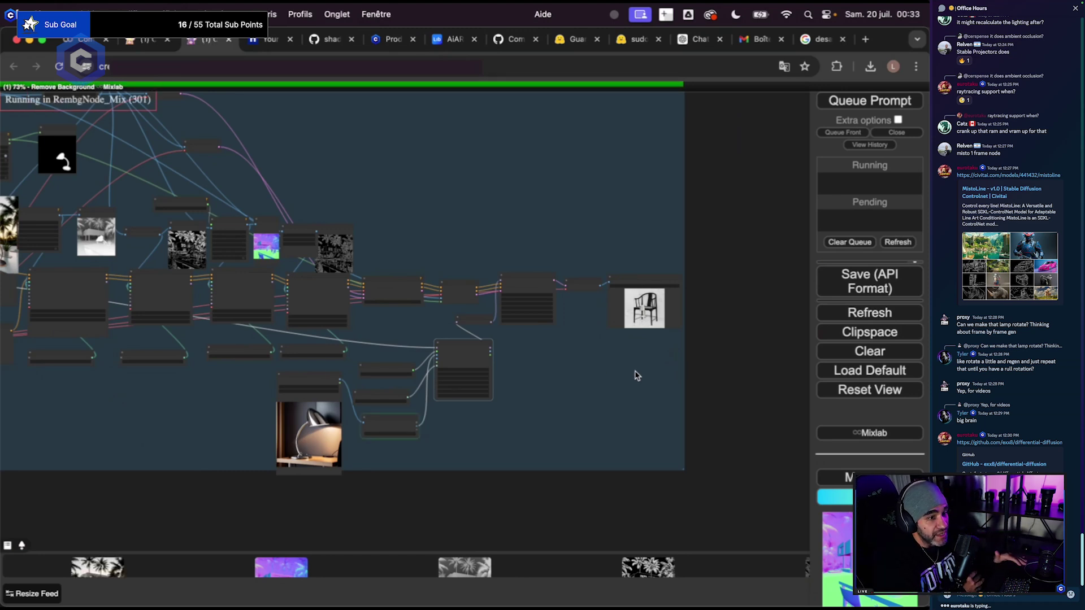
Reposition the last two Load Advanced ControlNet Model nodes in a tidier row beneath their Apply Advanced ControlNet nodes.
scroll(315, 354, "up", 10)
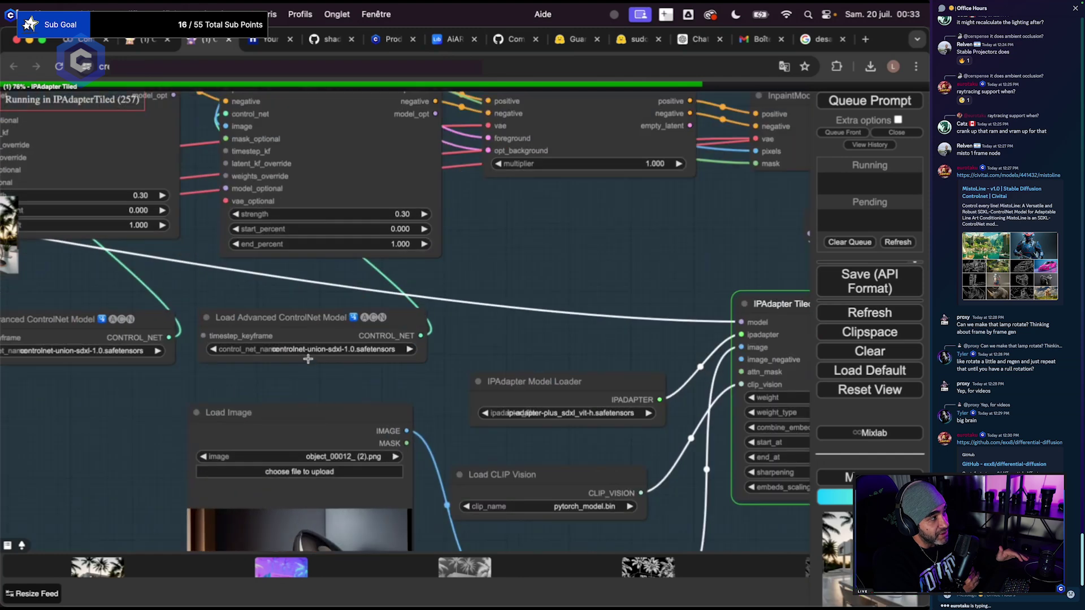
left_click_drag(309, 259, 377, 245)
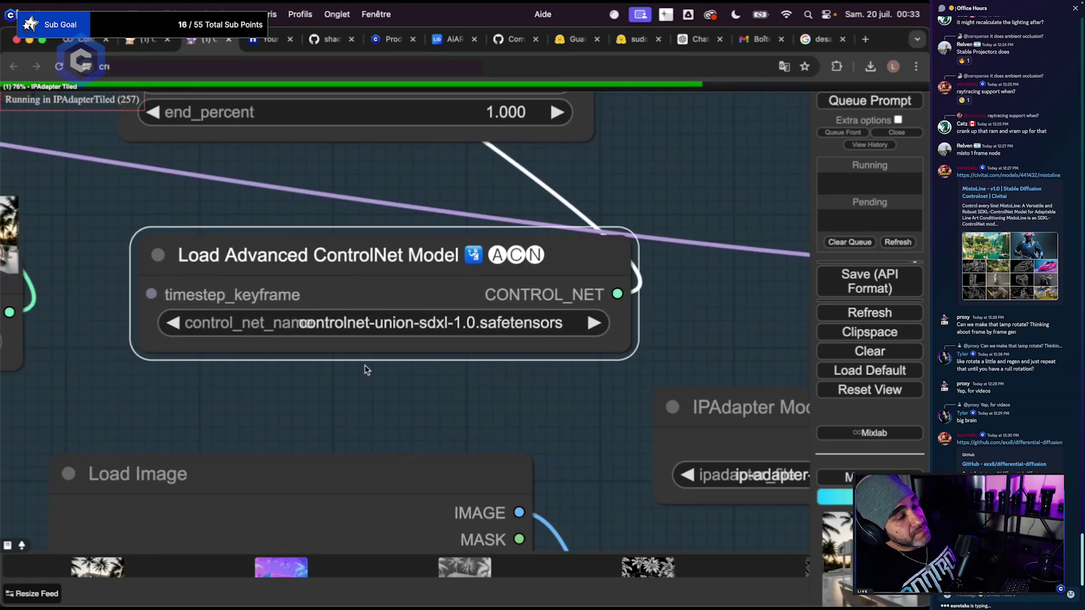
scroll(366, 370, "down", 10)
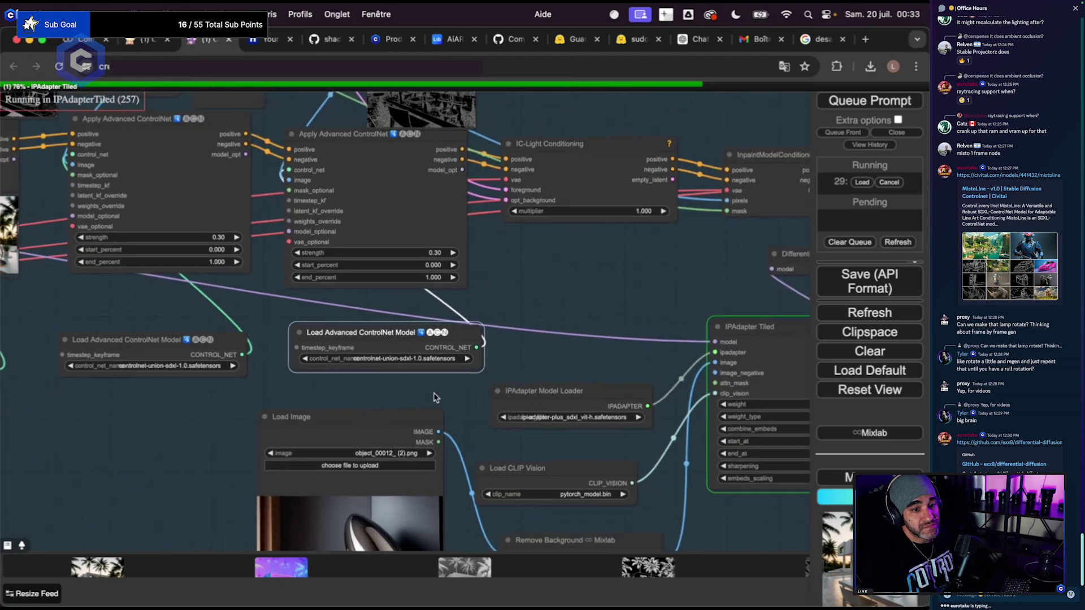
left_click(281, 340)
left_click_drag(276, 367, 386, 351)
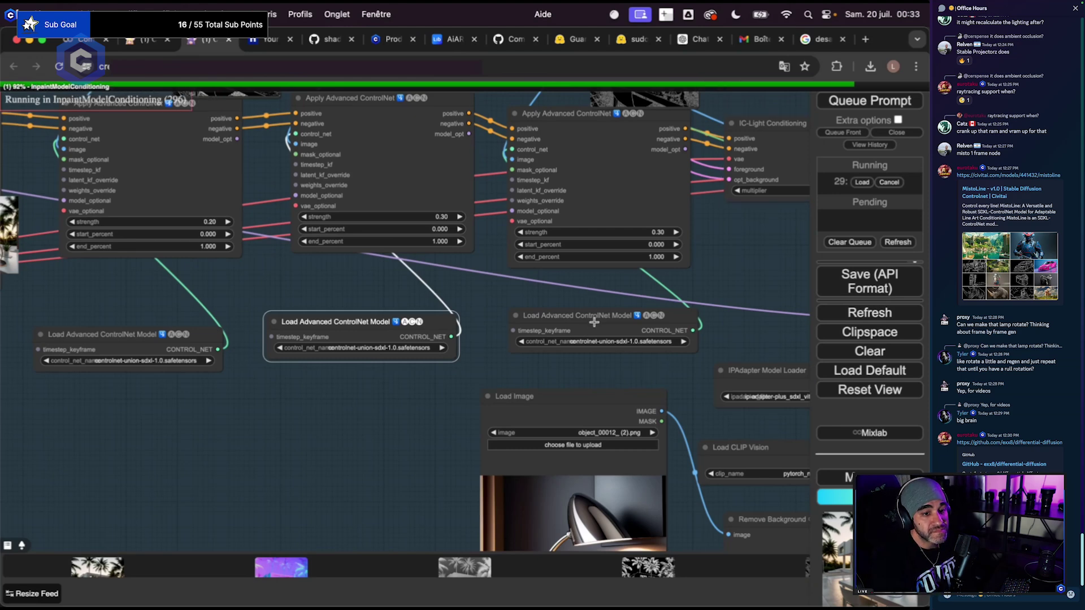
left_click_drag(588, 315, 556, 313)
scroll(692, 298, "down", 1)
scroll(691, 298, "down", 2)
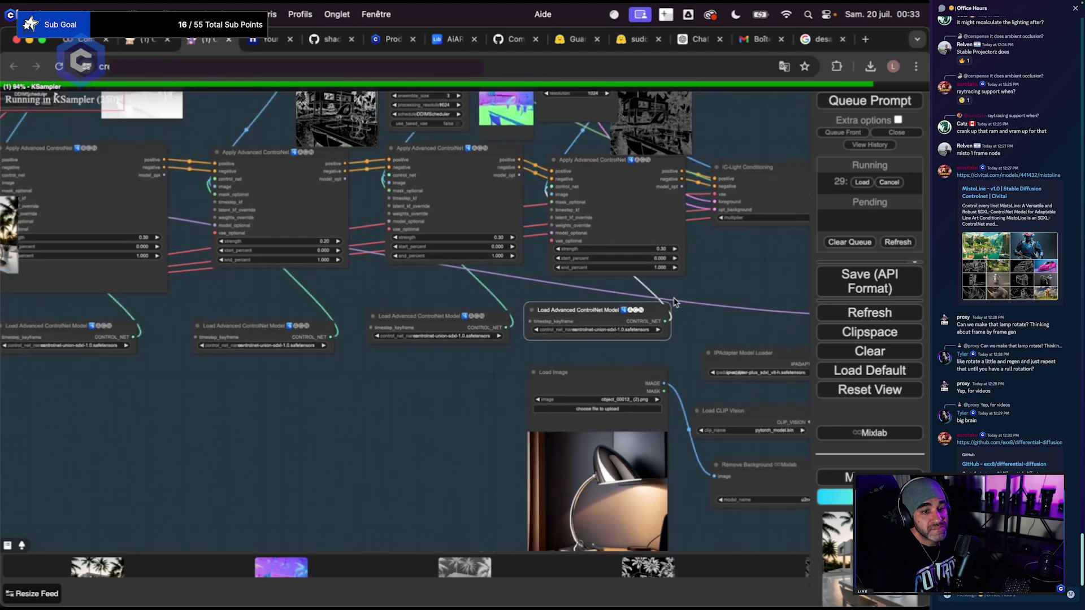
Examine the integrated lamp image in the Save Image node, comparing the whole scene with the lamp's close-up details.
left_click_drag(703, 297, 559, 300)
left_click_drag(431, 288, 381, 300)
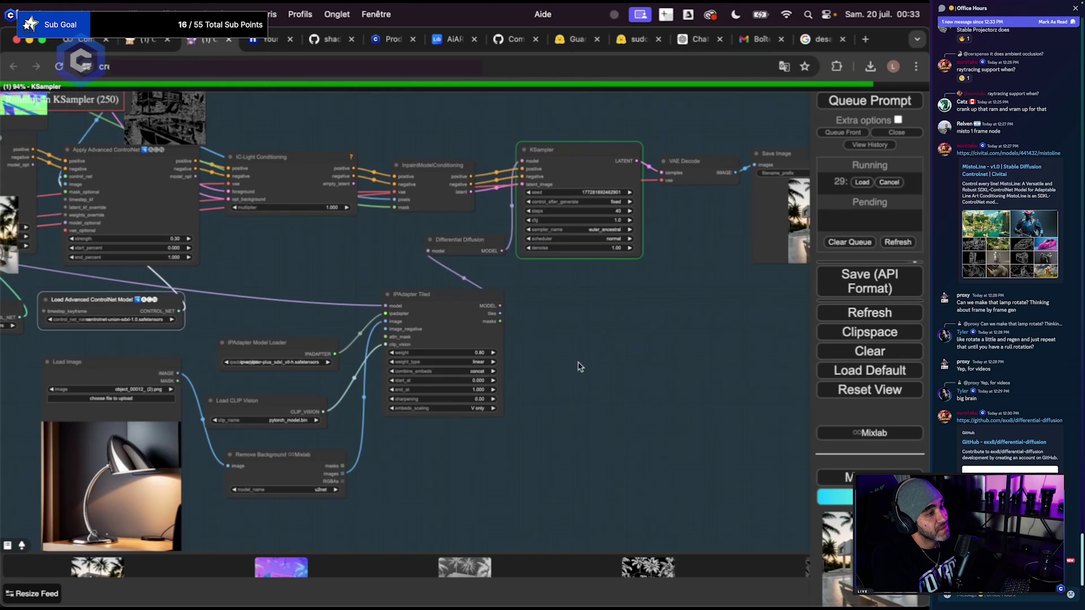
left_click_drag(681, 358, 489, 373)
scroll(712, 214, "up", 7)
left_click_drag(647, 251, 505, 388)
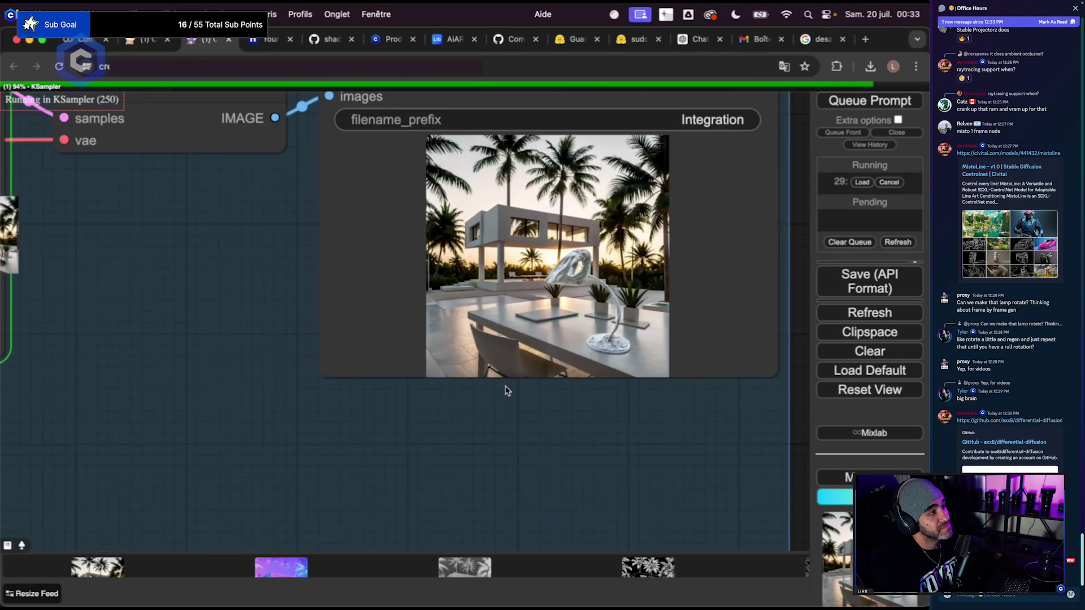
scroll(562, 375, "up", 6)
scroll(535, 334, "down", 6)
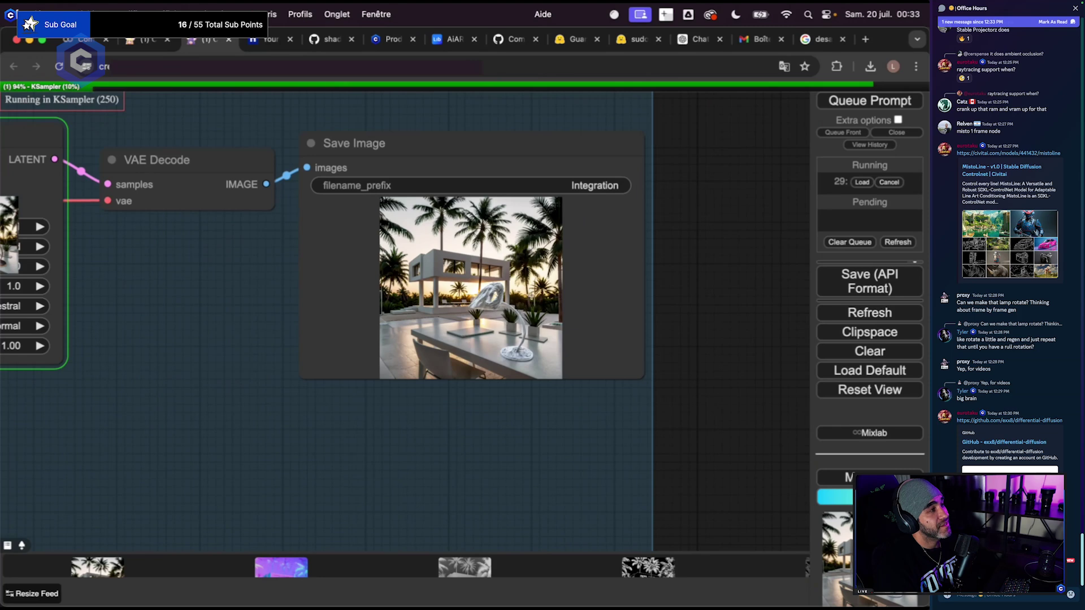
scroll(490, 319, "up", 4)
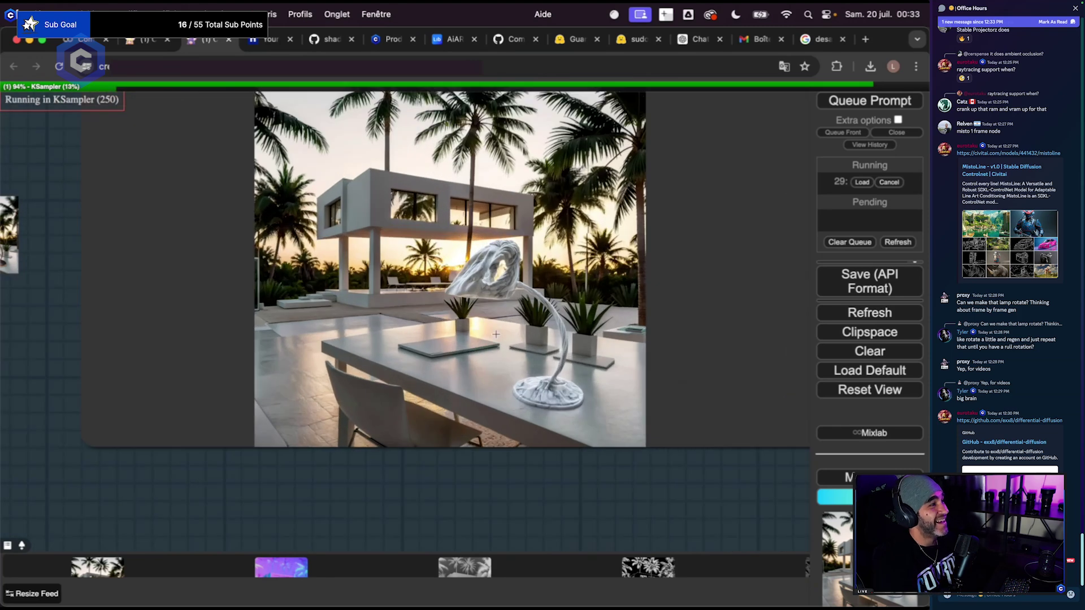
scroll(495, 271, "up", 3)
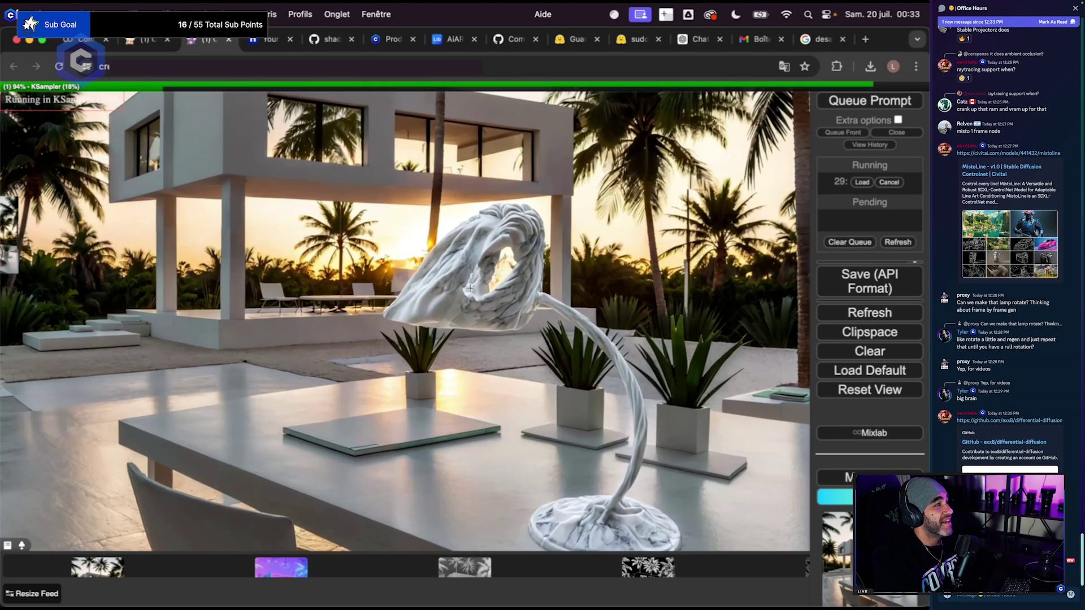
scroll(460, 253, "down", 8)
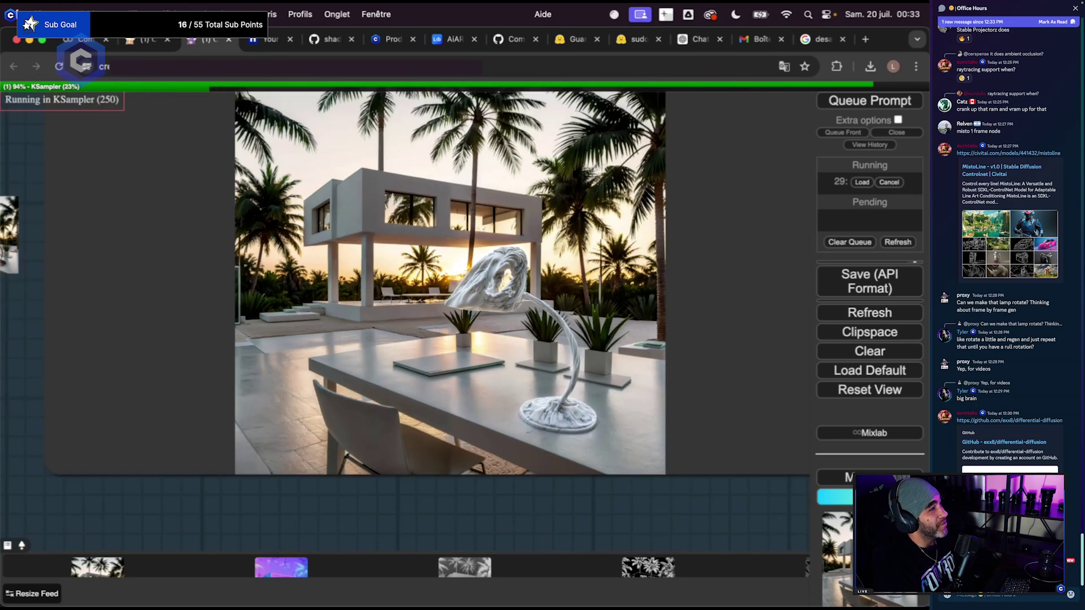
scroll(475, 352, "down", 10)
scroll(476, 351, "down", 10)
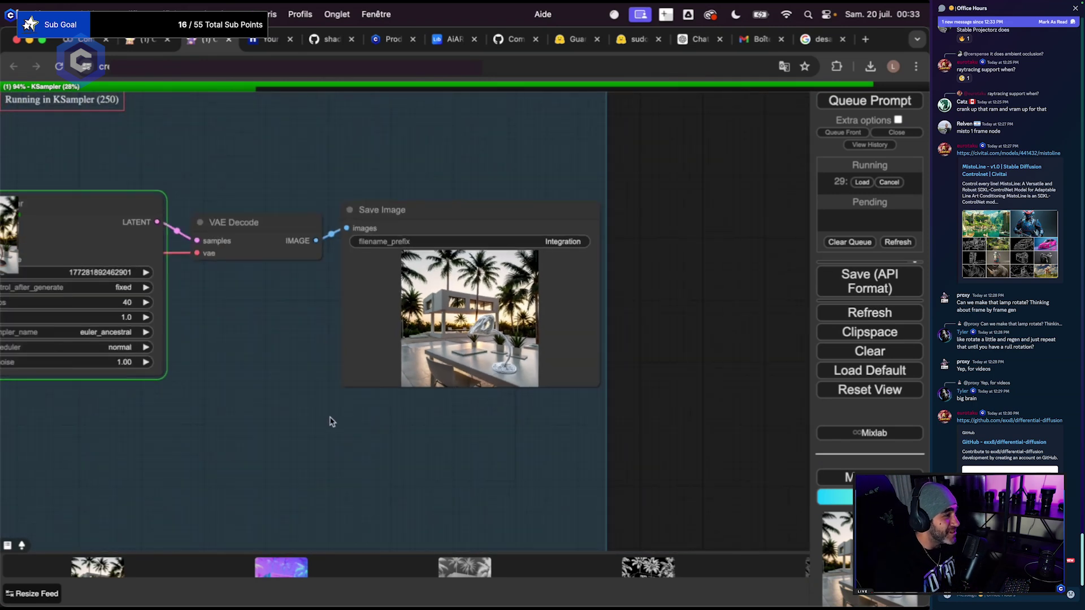
Review the IPAdapter Tiled branch, its lamp reference image and the KSampler settings against the saved integration image.
left_click_drag(610, 347, 513, 363)
scroll(513, 363, "down", 8)
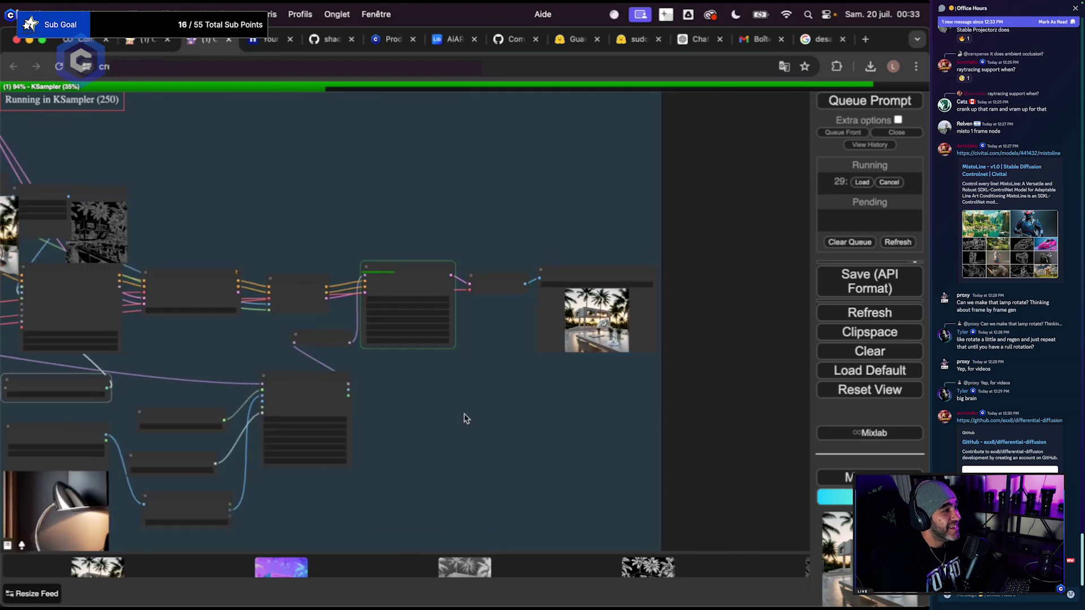
scroll(431, 407, "up", 8)
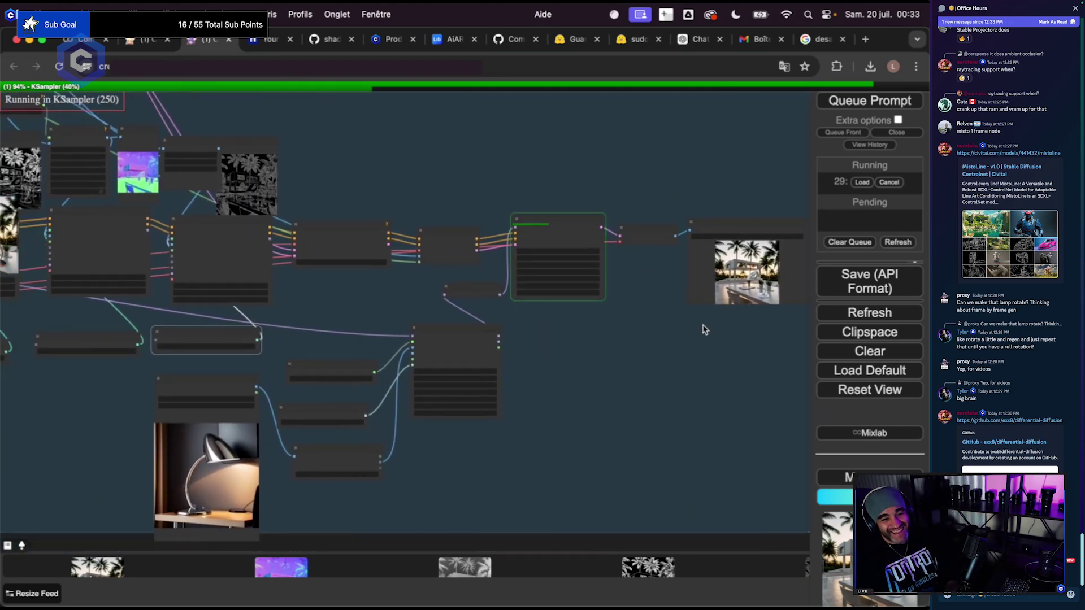
scroll(430, 407, "down", 5)
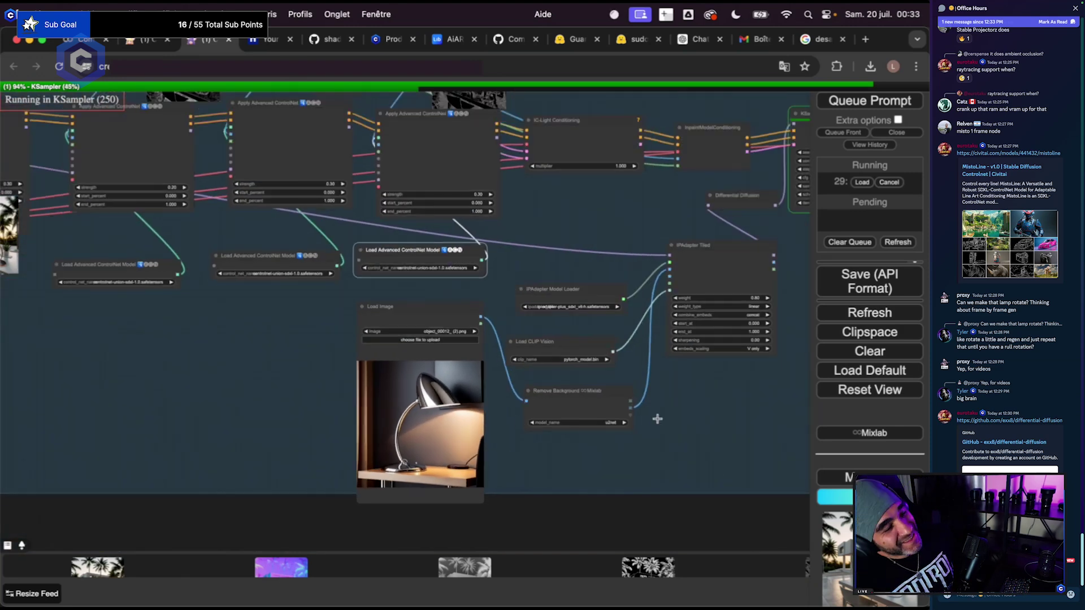
left_click_drag(653, 417, 480, 467)
left_click_drag(702, 233, 514, 196)
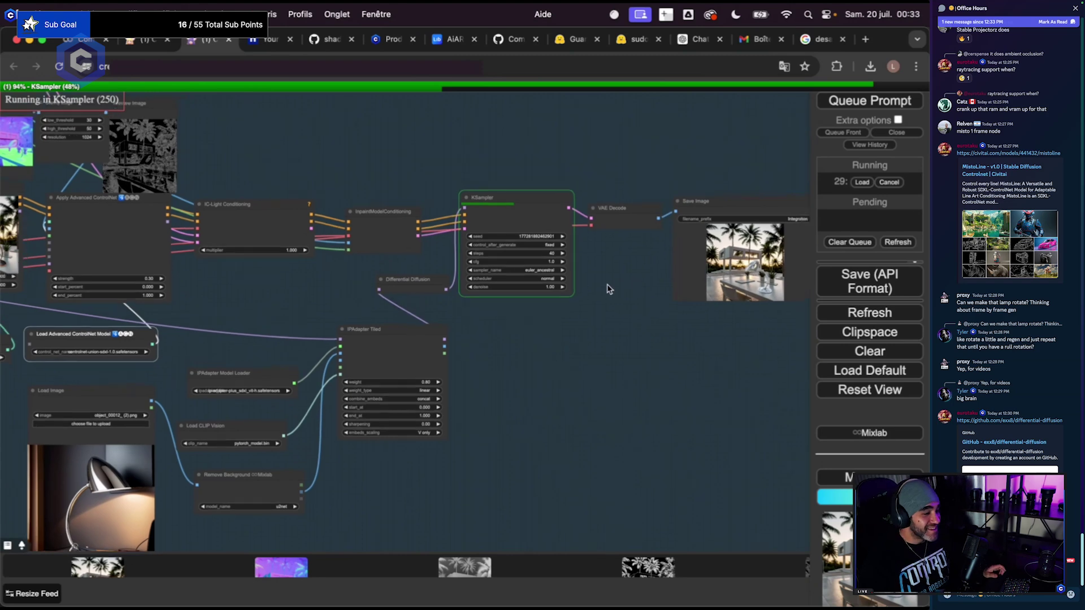
left_click_drag(517, 423, 553, 448)
scroll(610, 380, "down", 2)
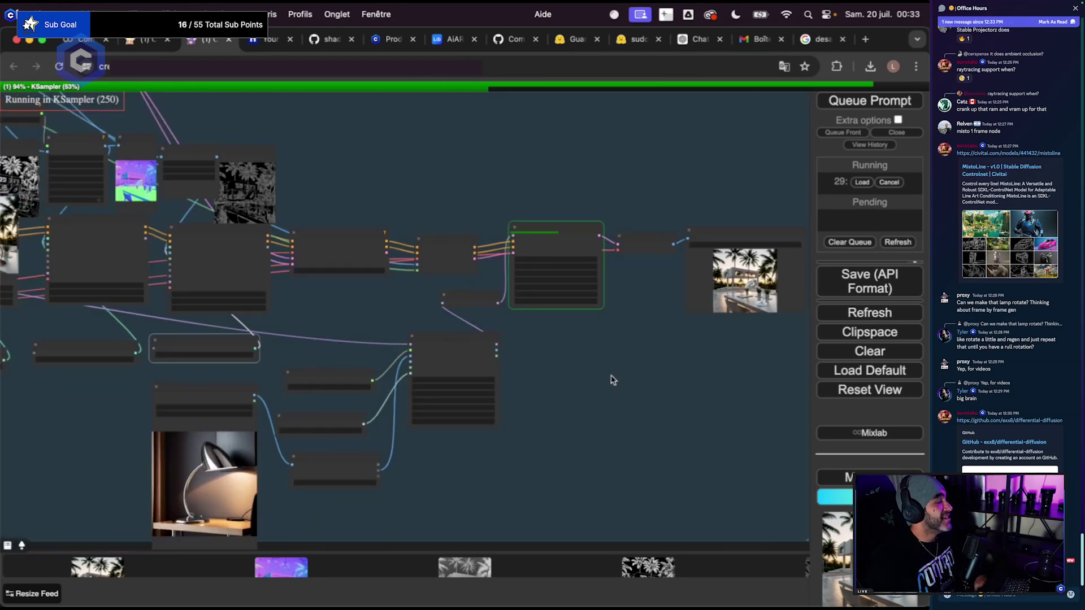
scroll(704, 334, "up", 6)
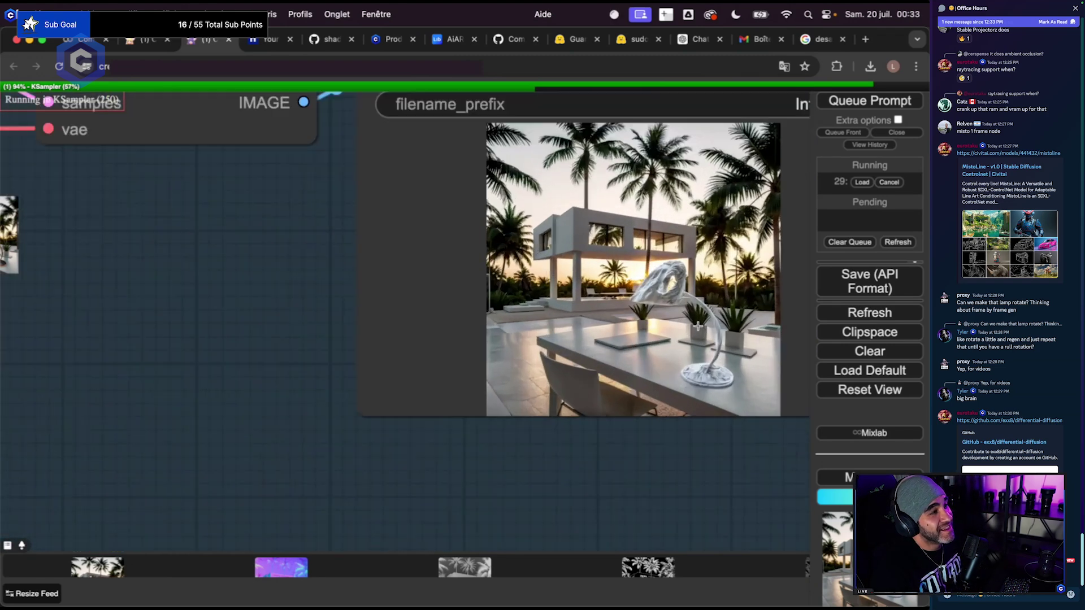
scroll(607, 386, "down", 1)
scroll(607, 386, "down", 5)
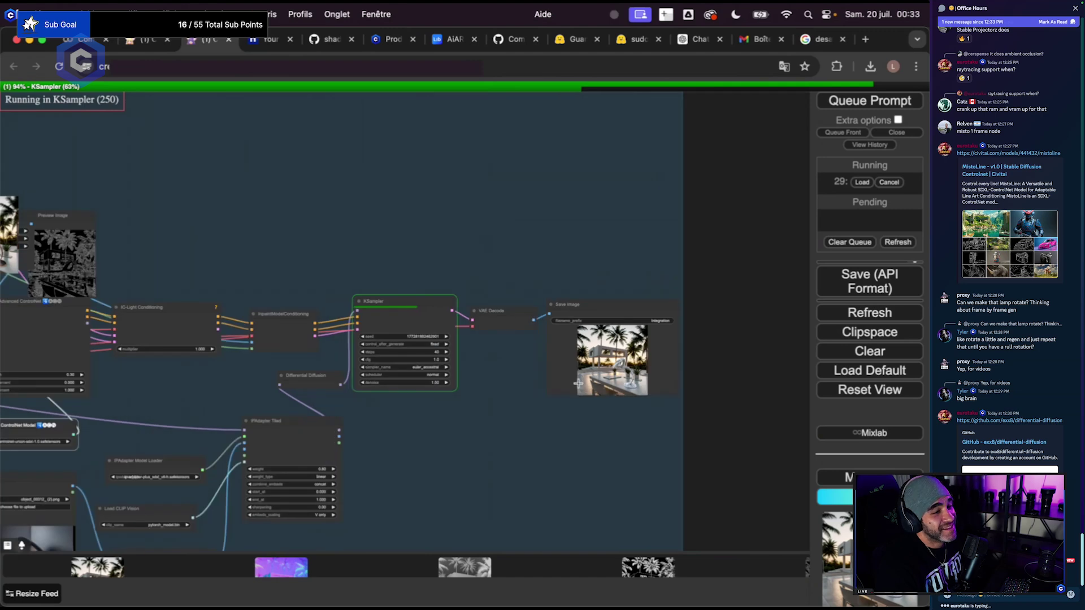
Look over the 3D lamp generation group and its mesh previews, and return to the integration group's sampling nodes.
scroll(510, 319, "up", 2)
scroll(511, 319, "down", 3)
left_click_drag(467, 294, 593, 393)
scroll(288, 258, "up", 8)
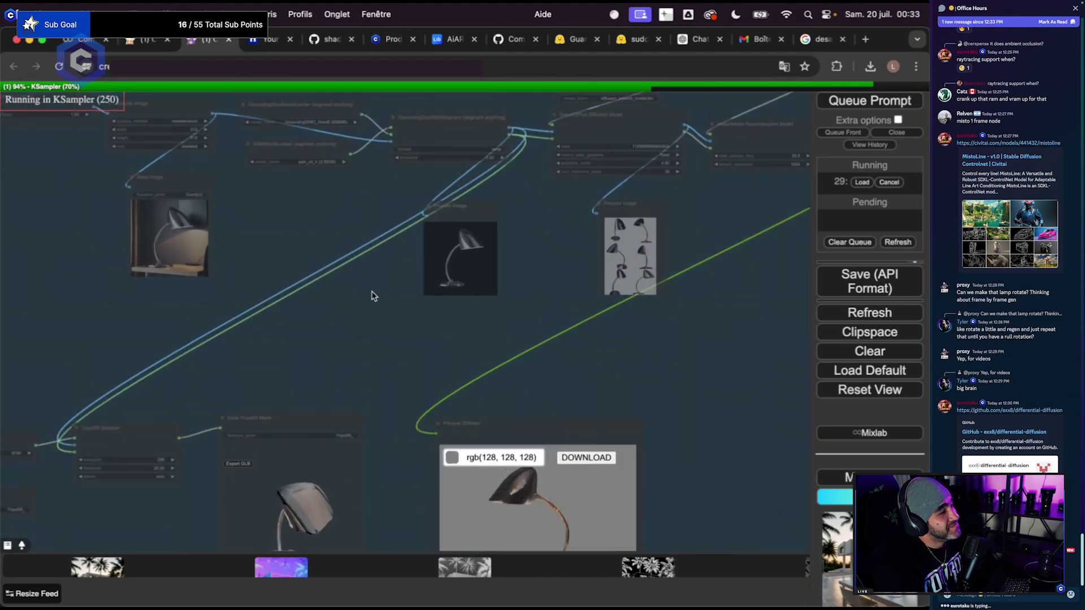
left_click_drag(429, 358, 494, 281)
scroll(493, 282, "down", 3)
scroll(523, 243, "down", 10)
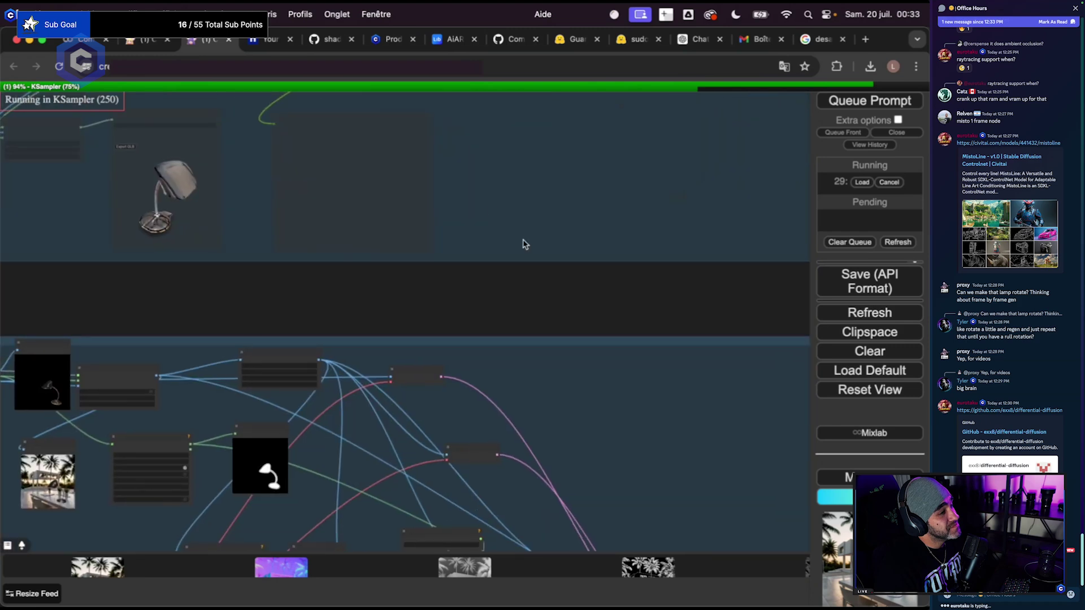
scroll(388, 211, "up", 4)
scroll(574, 384, "up", 3)
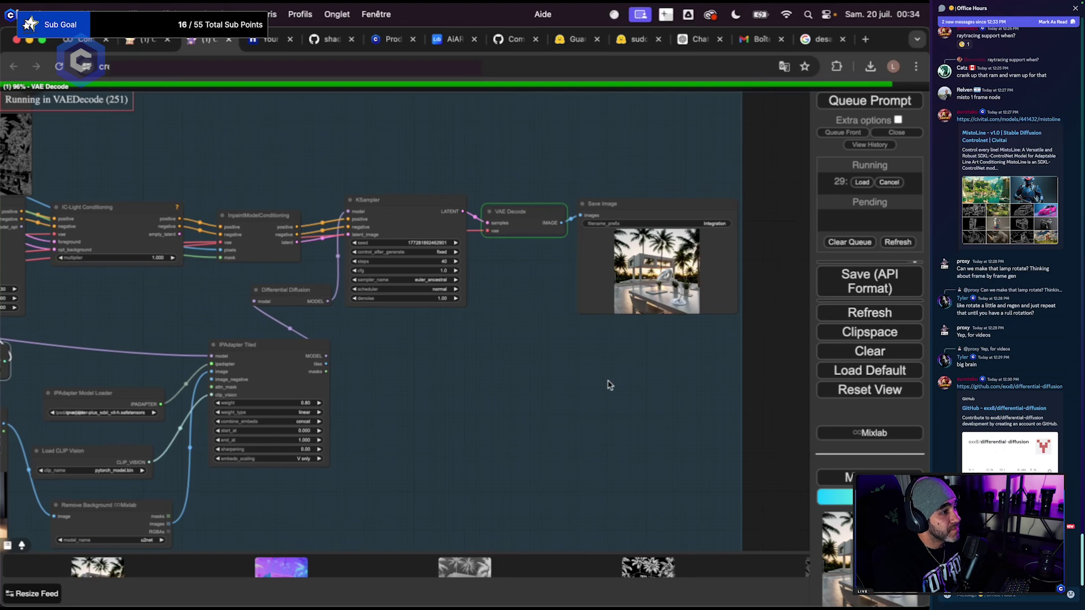
Inspect the newly saved integration image, checking the lamp's material and the contact of its base with the table.
scroll(742, 247, "up", 5)
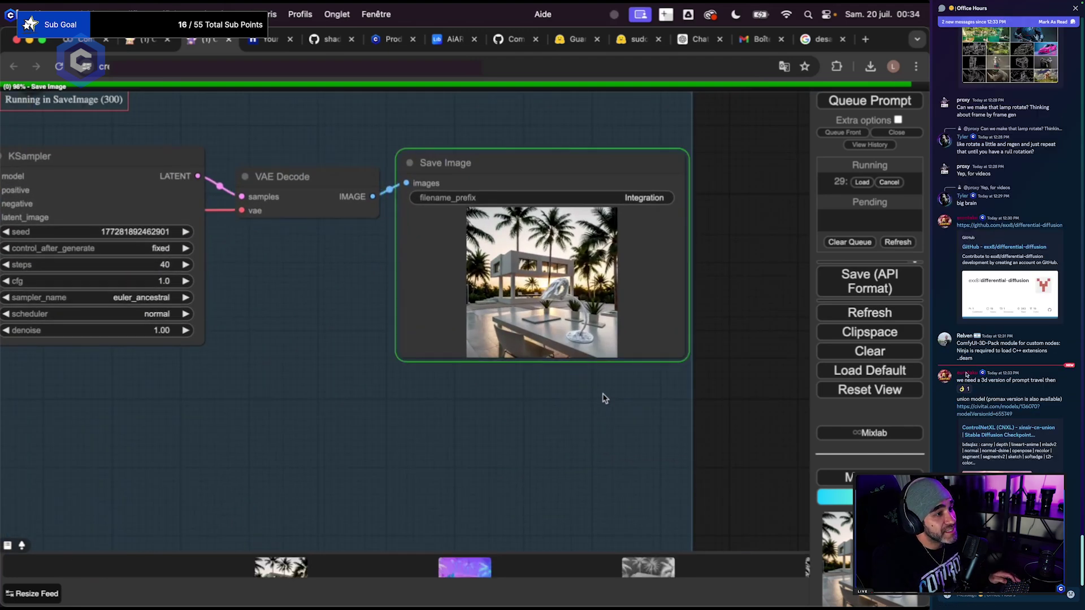
scroll(625, 365, "up", 8)
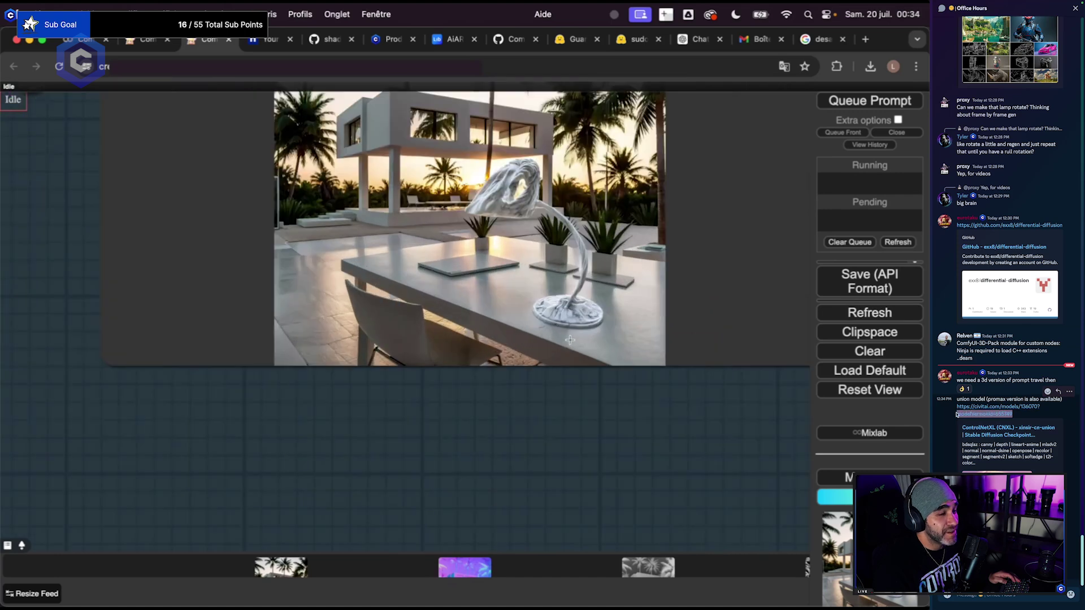
scroll(635, 357, "up", 8)
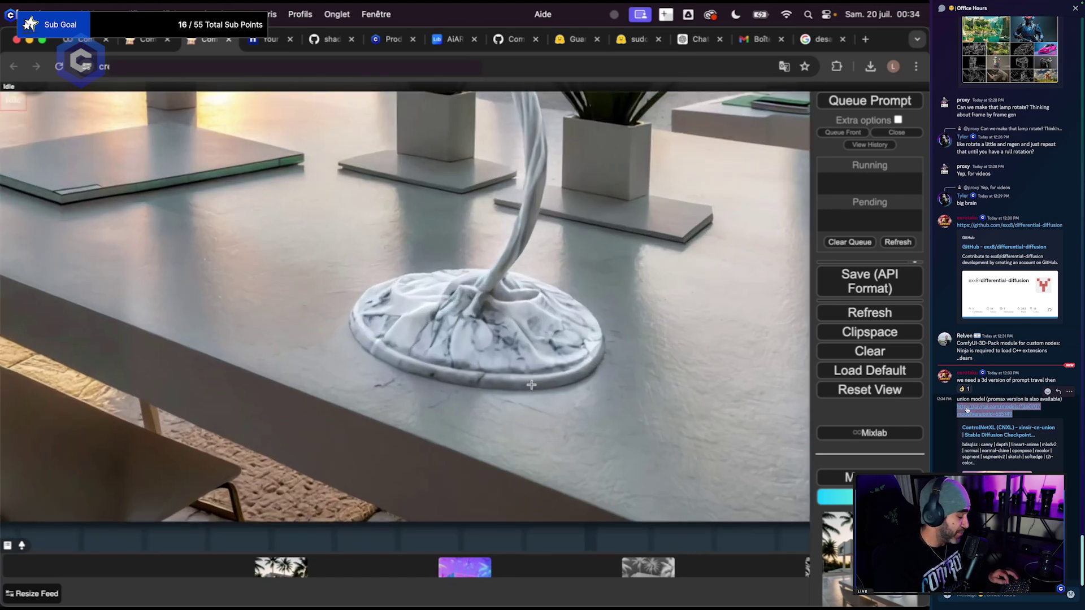
scroll(531, 384, "down", 2)
scroll(531, 385, "down", 6)
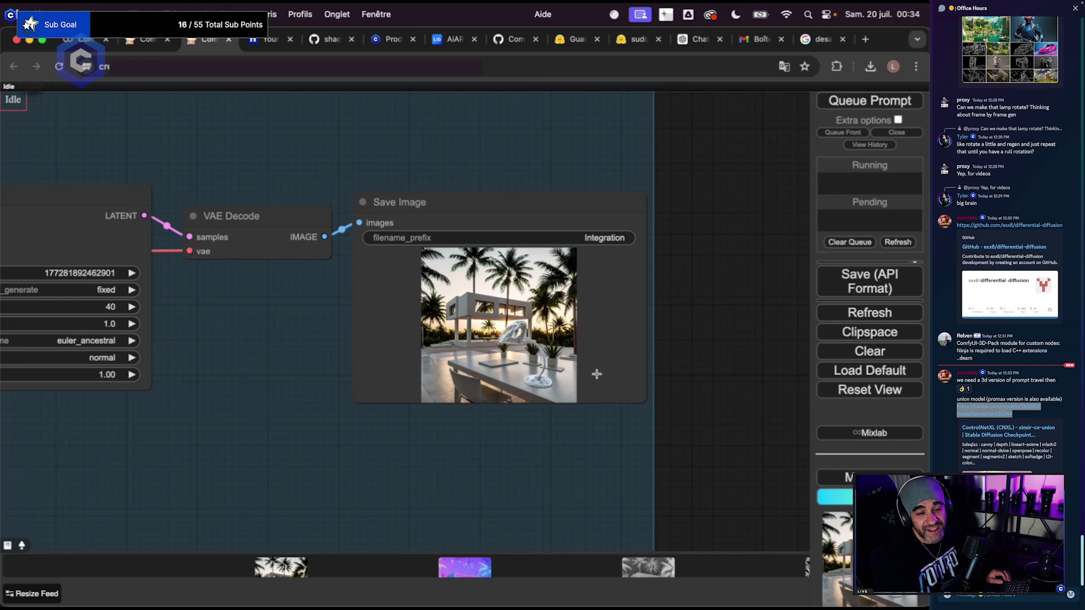
scroll(594, 382, "down", 3)
scroll(593, 381, "up", 10)
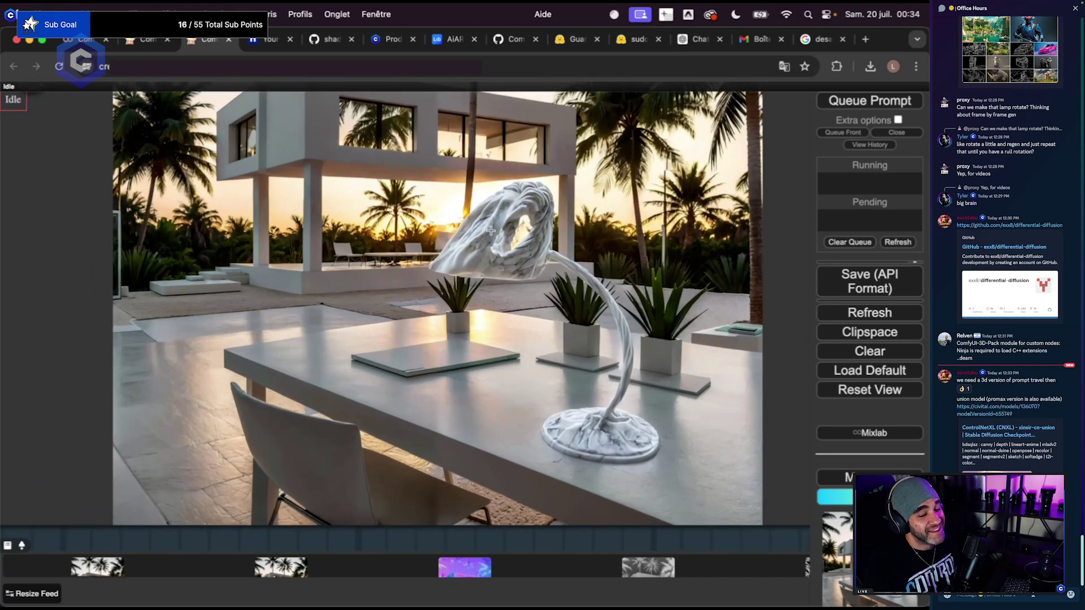
scroll(619, 467, "up", 3)
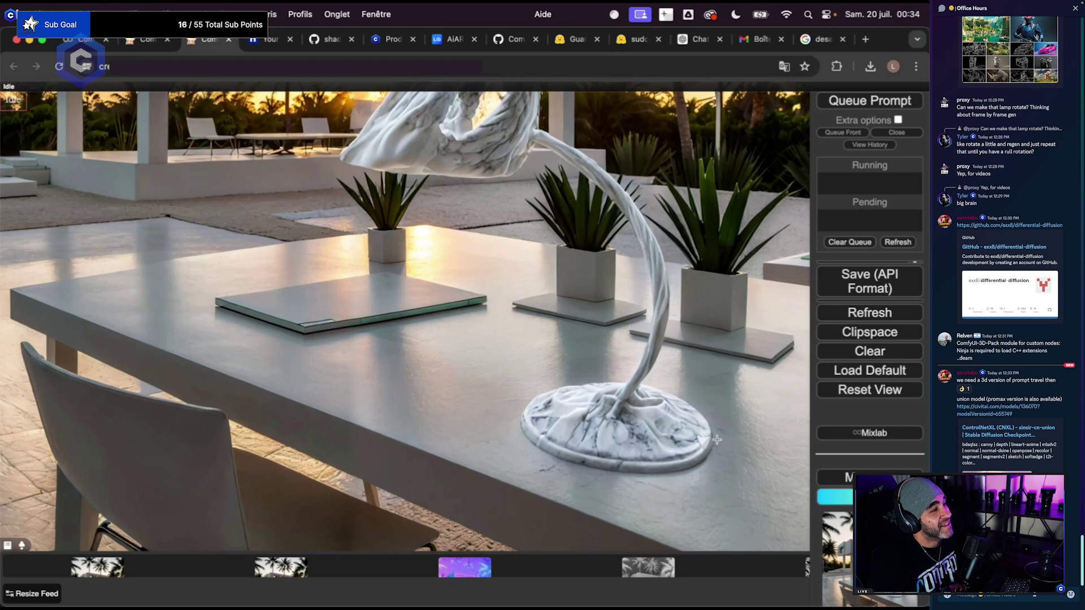
scroll(499, 448, "down", 3)
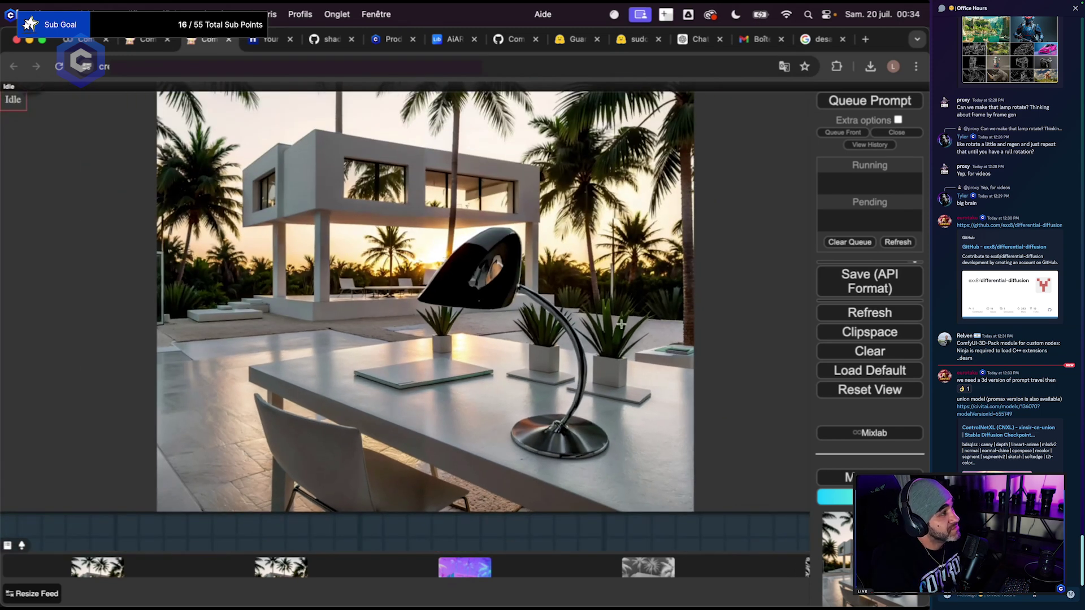
Inspect the lamp composite result, and set the nodes of the group containing the mask, depth and normal previews to Never.
scroll(542, 377, "down", 2)
scroll(599, 346, "up", 3)
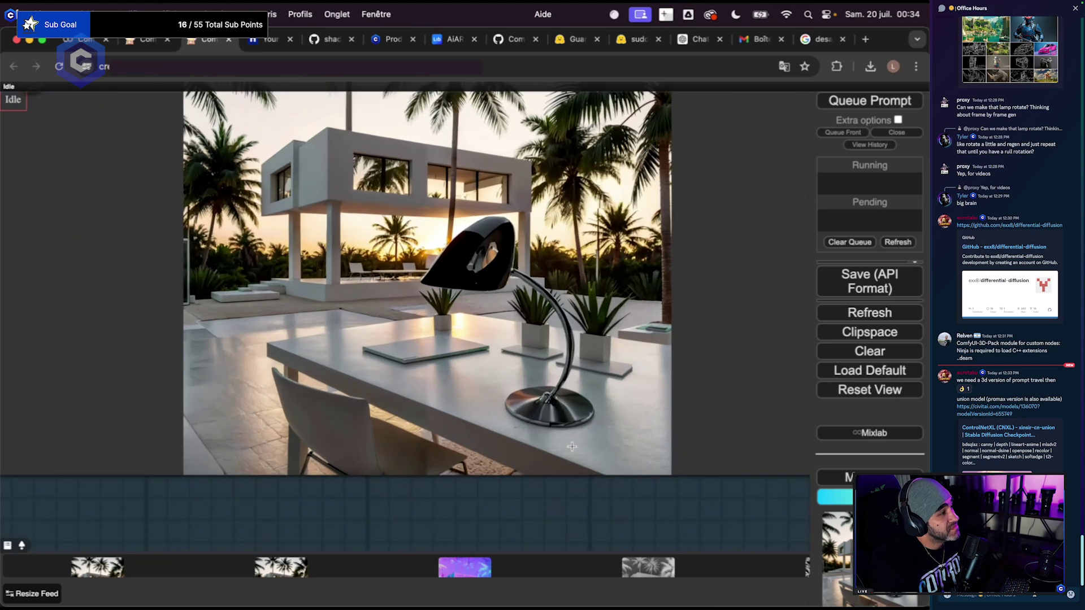
scroll(526, 397, "up", 5)
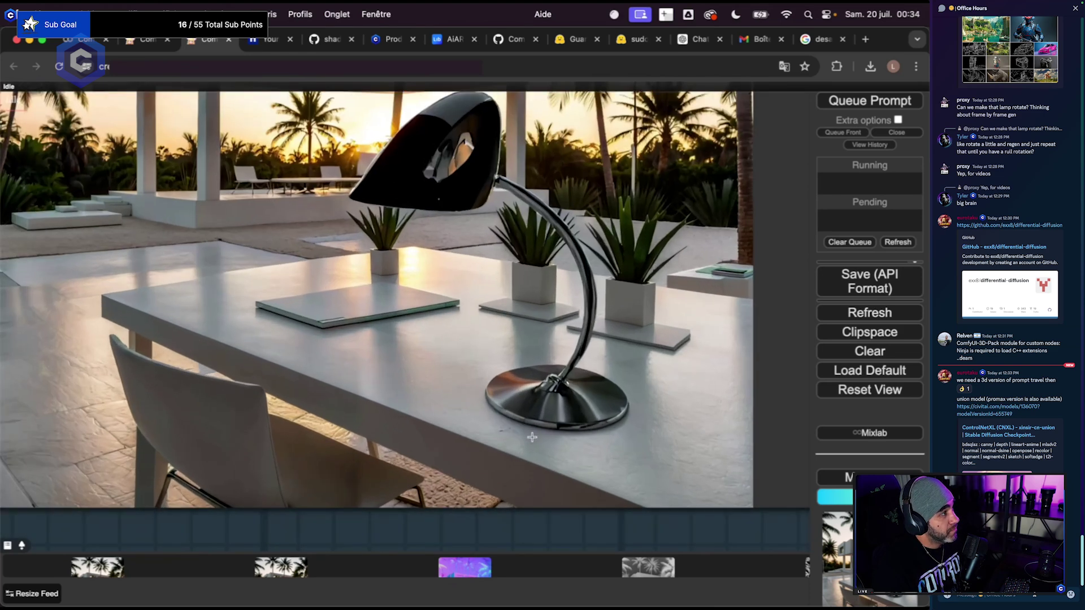
scroll(637, 416, "down", 10)
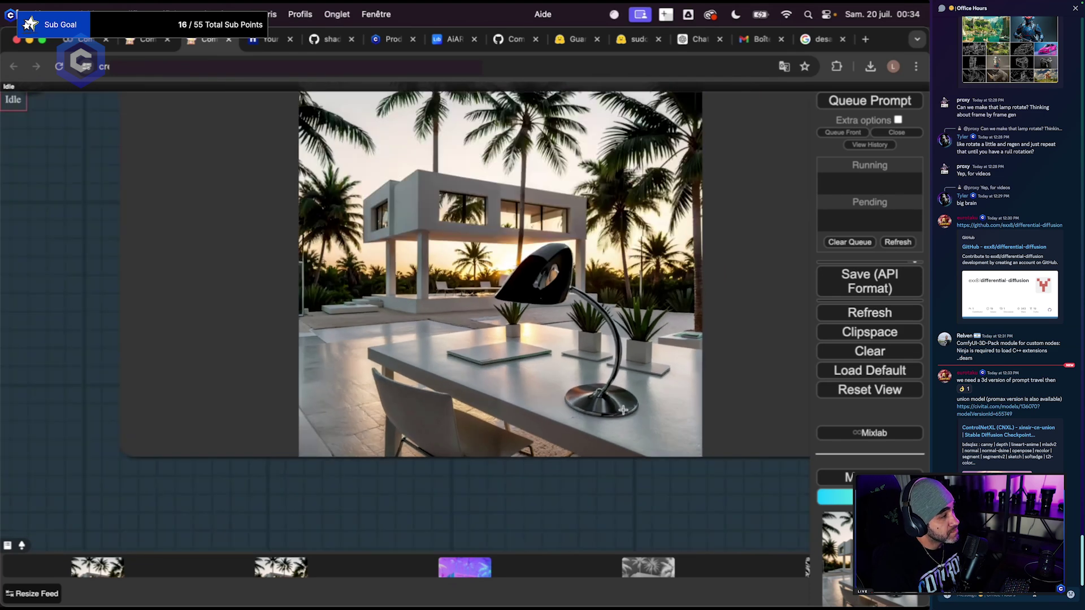
scroll(535, 315, "down", 5)
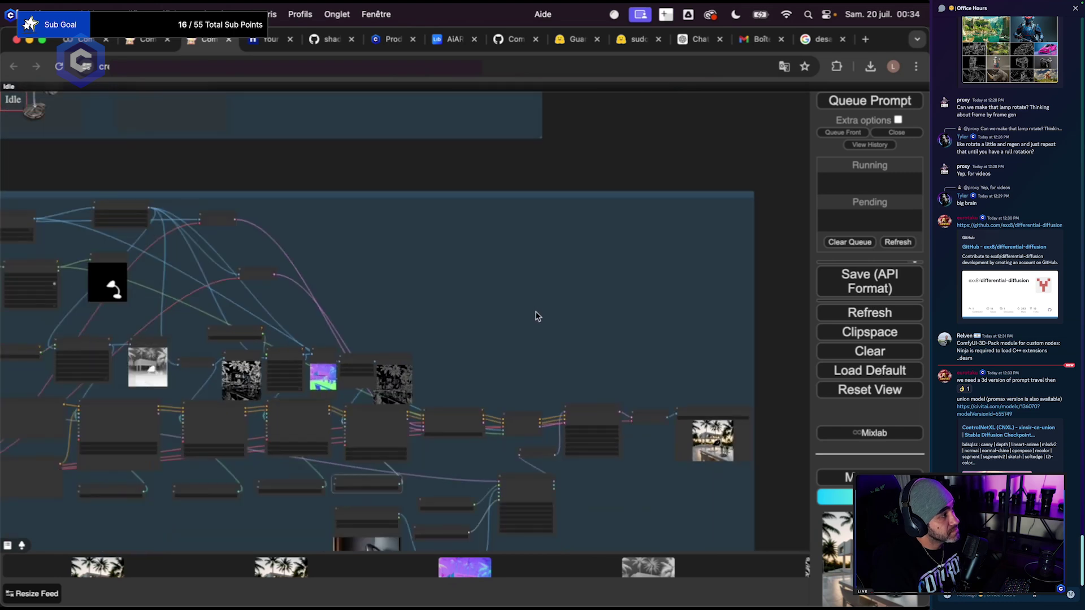
scroll(473, 266, "up", 6)
right_click(472, 259)
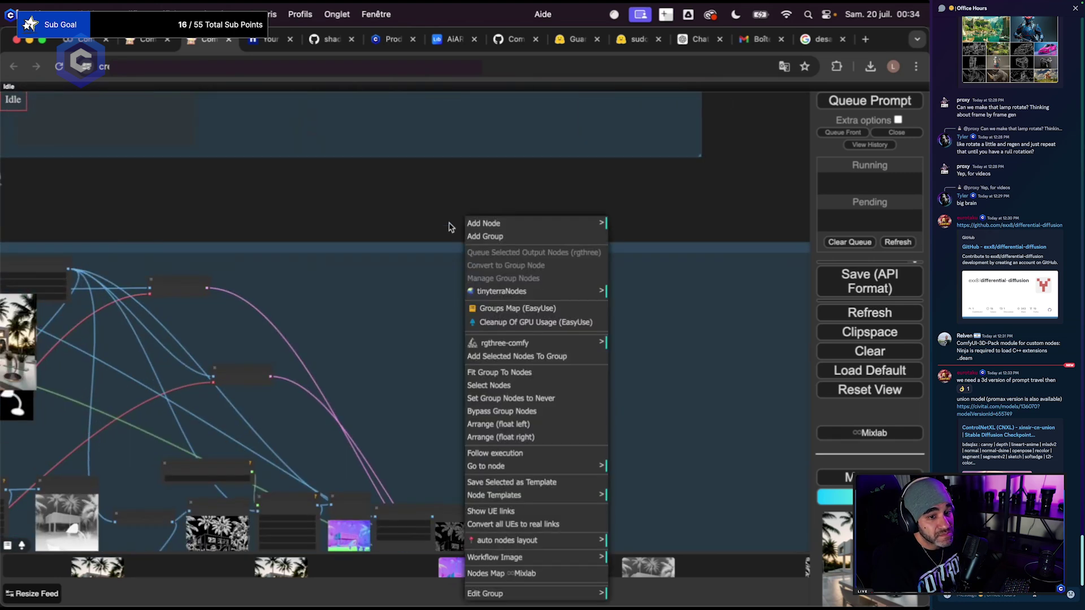
left_click(531, 399)
Set the nodes of the Image Generation group to Always.
scroll(564, 380, "down", 6)
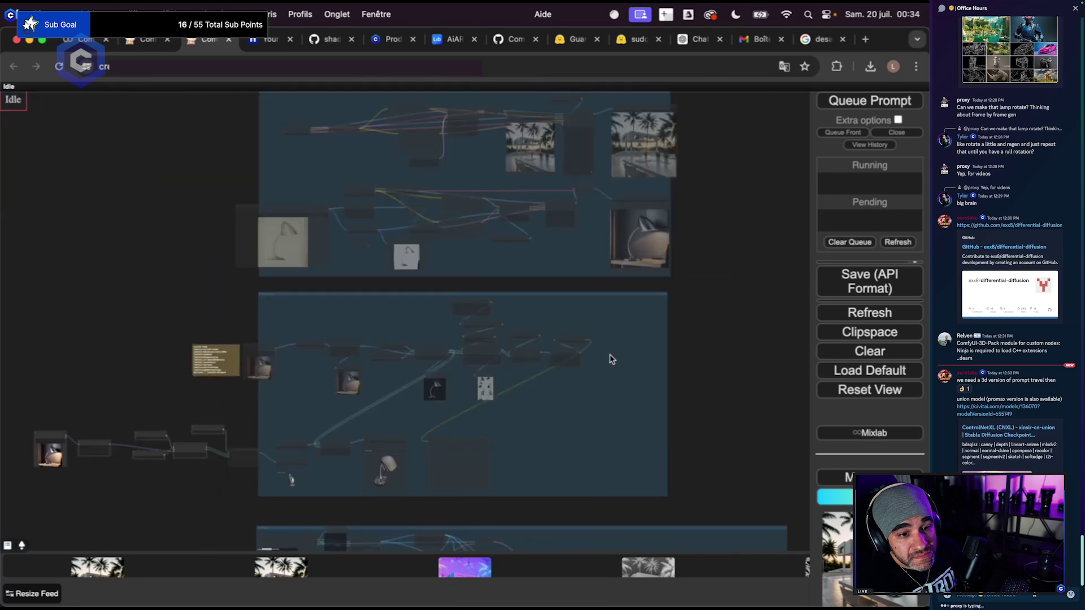
scroll(426, 222, "up", 4)
right_click(430, 224)
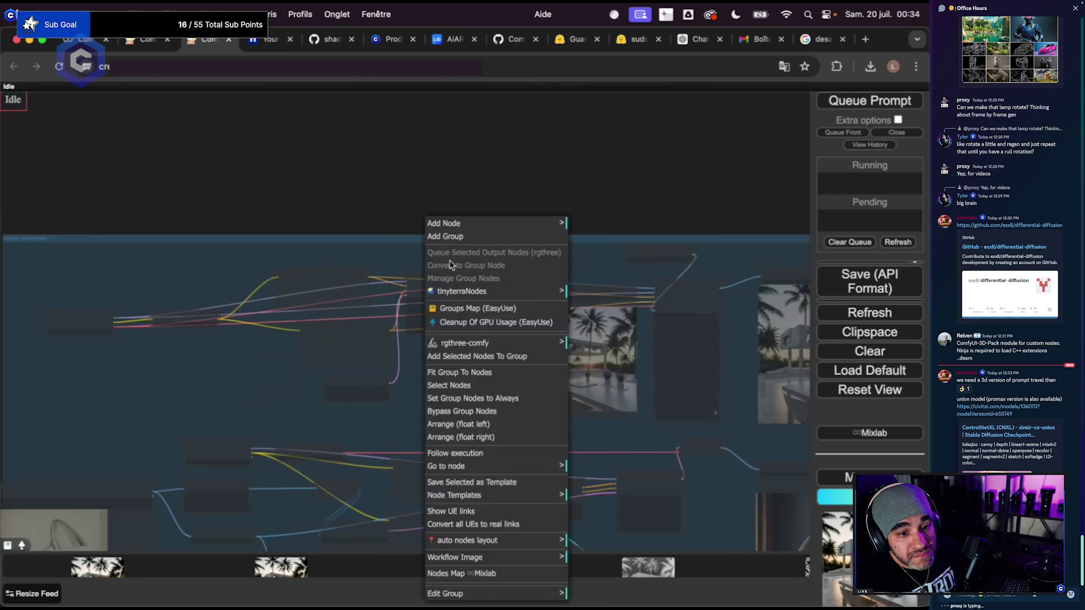
left_click(458, 400)
Preview the Picasso sketches in the Desktop's ELEMENT folder and load restricted.png into the Load Image node.
scroll(201, 368, "down", 2)
scroll(322, 324, "up", 6)
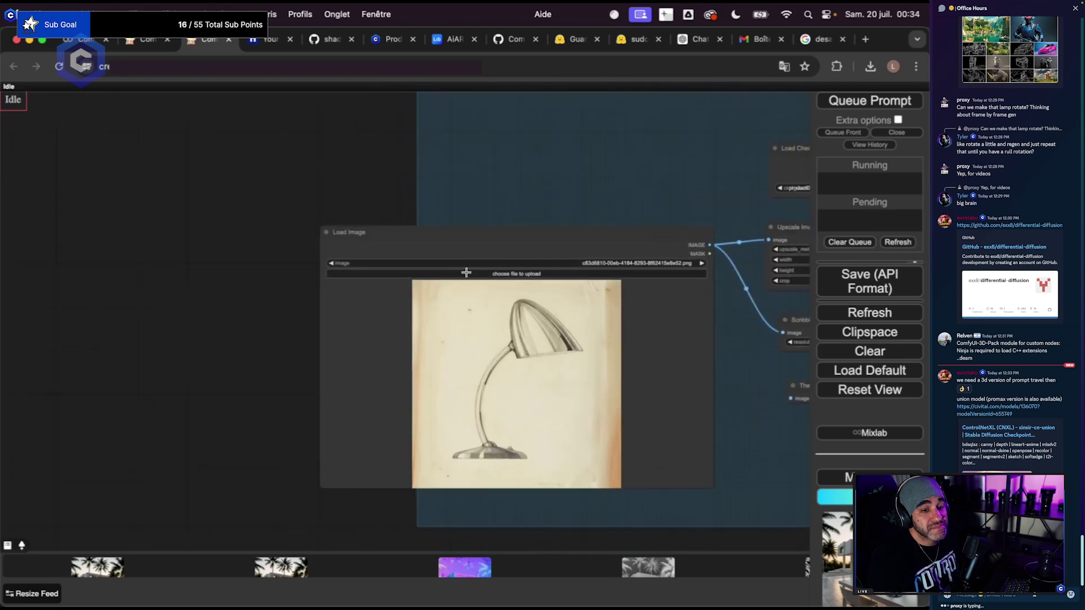
left_click(474, 274)
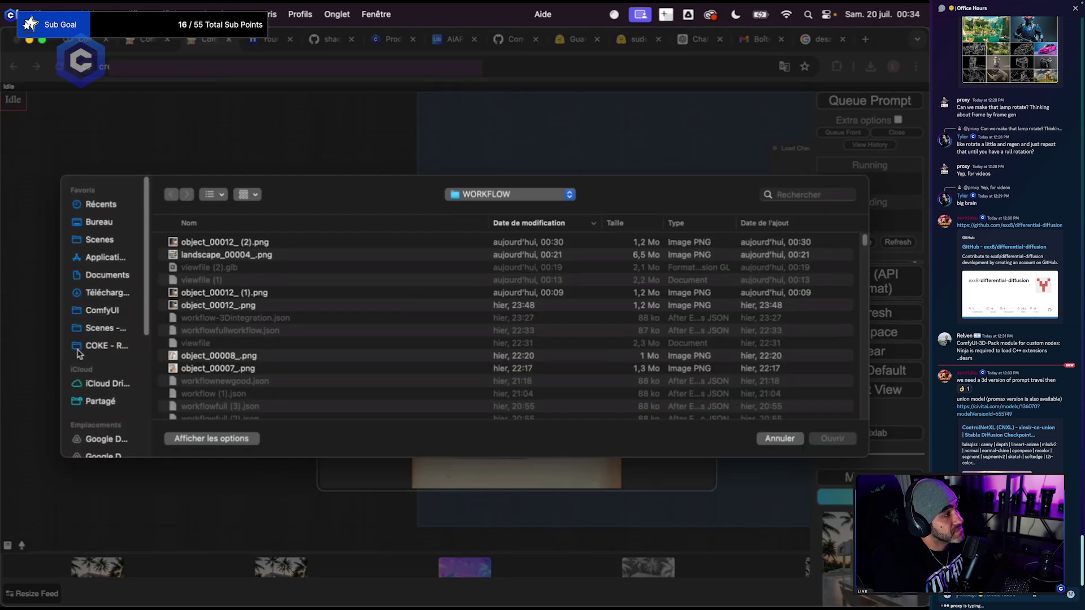
left_click(99, 222)
left_click(229, 308)
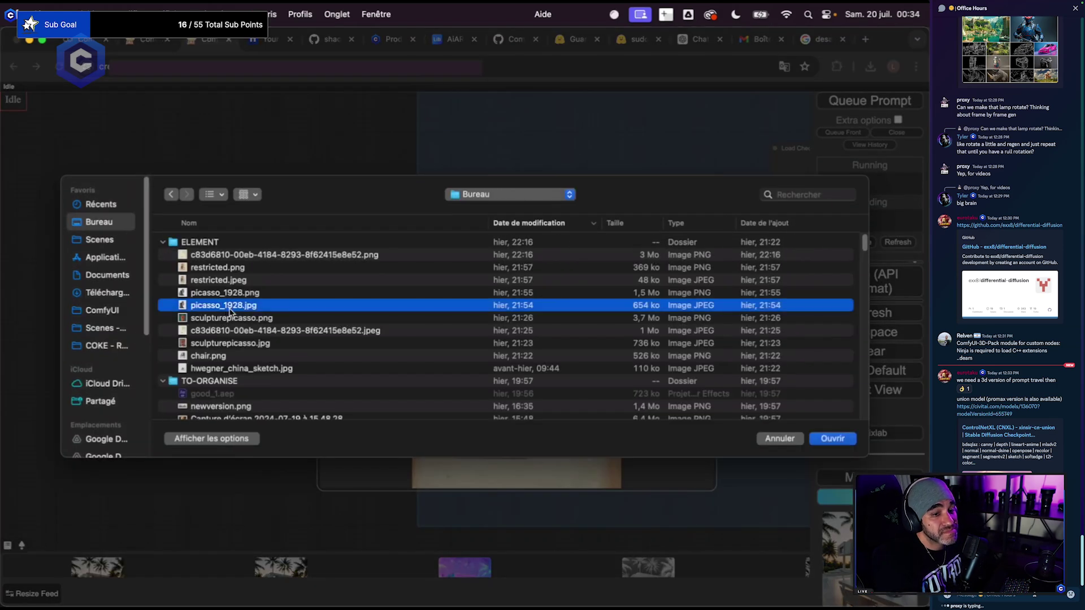
key("space")
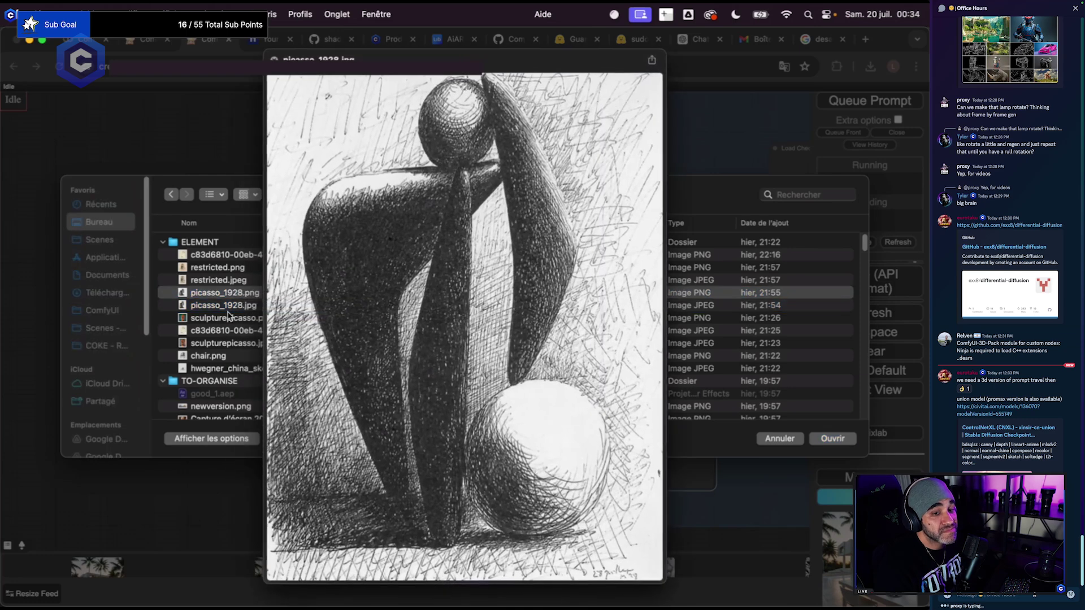
key("Up")
key("Up")
key("Up")
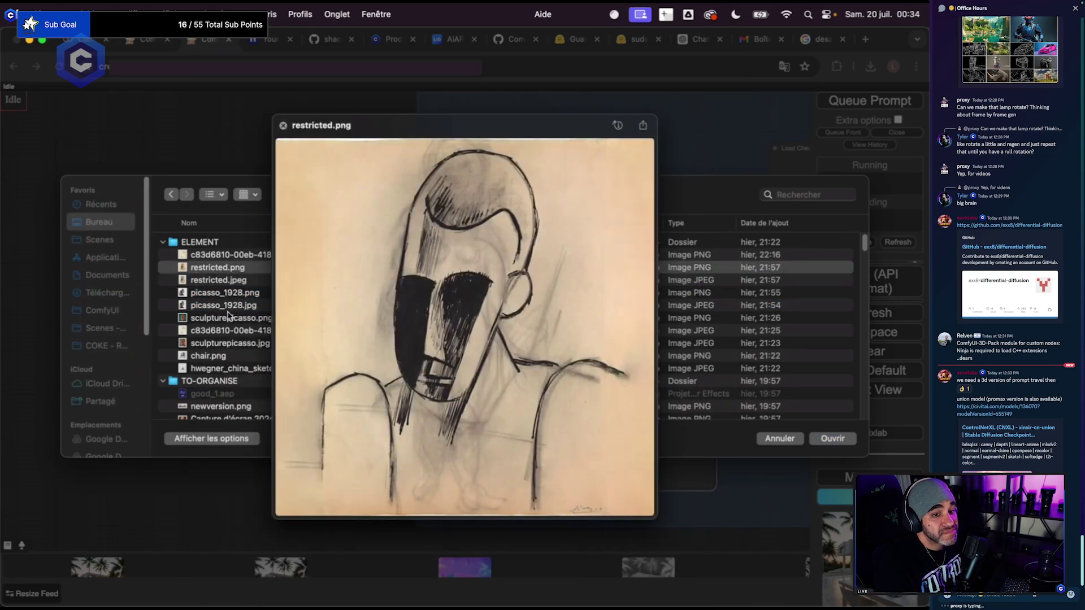
key("space")
key("Return")
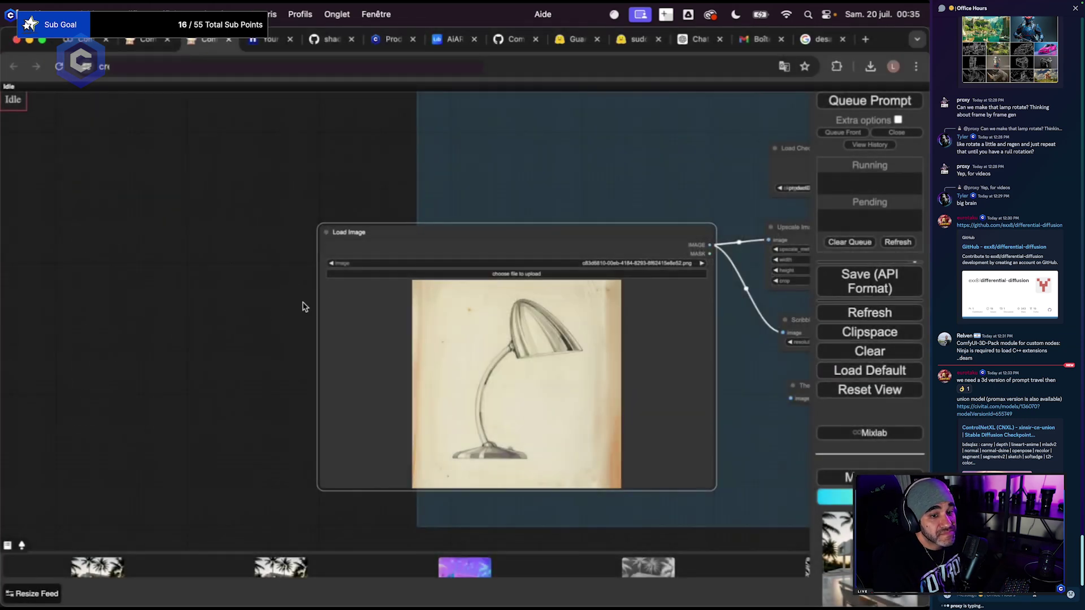
Switch to ChatGPT and open the Wooden Picasso Sculpture conversation.
scroll(305, 306, "down", 8)
left_click(697, 39)
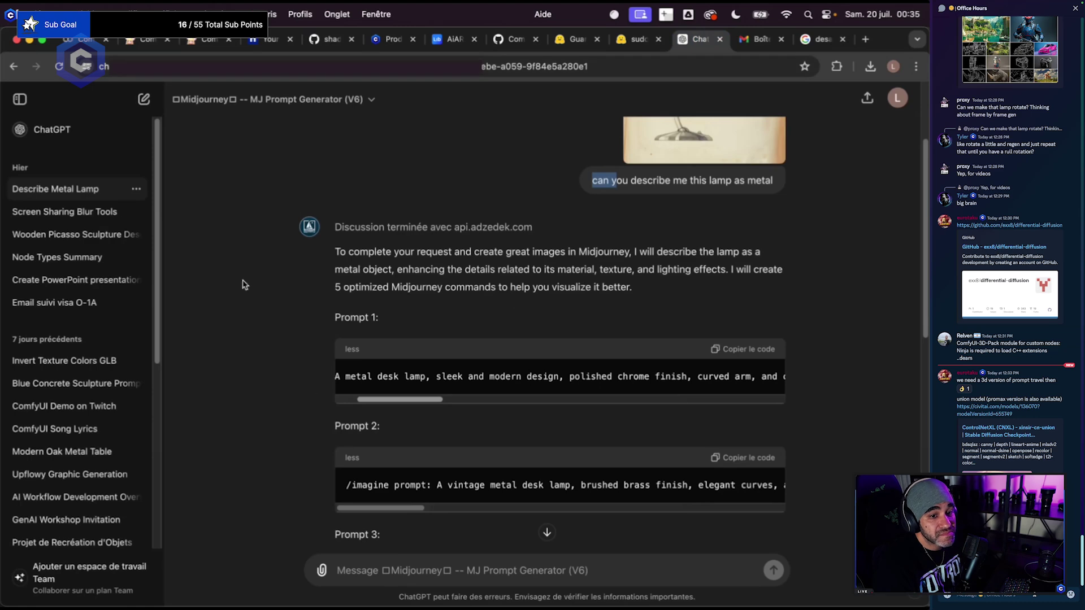
left_click(79, 215)
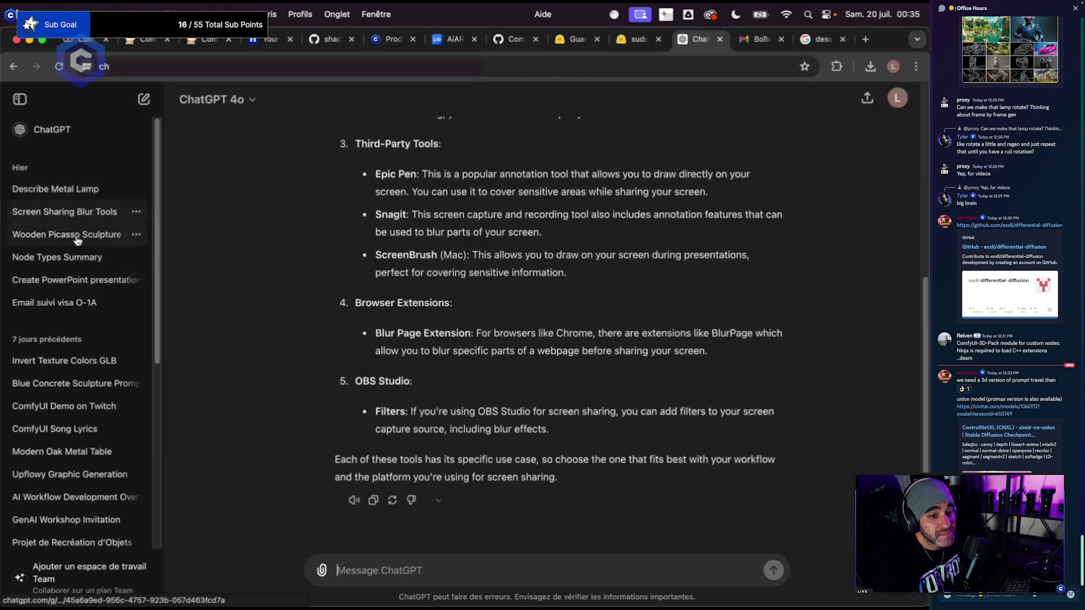
left_click(77, 237)
Copy the Prompt 1 description from "A wooden sculpture of abstract human forms" through "natural look", without the ar and v parameters.
scroll(452, 401, "up", 5)
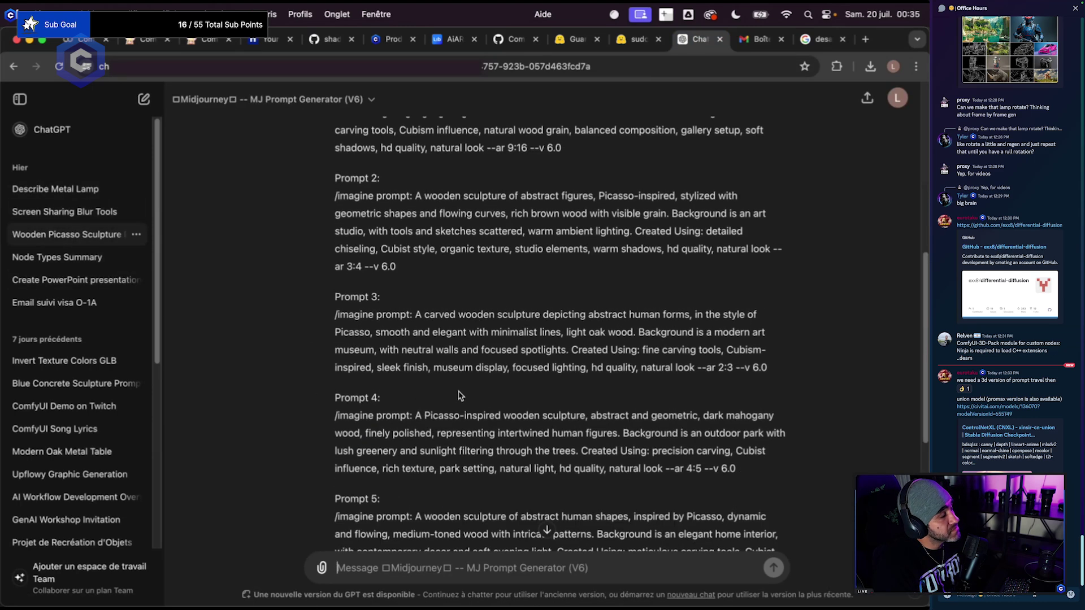
scroll(458, 395, "up", 5)
scroll(458, 395, "down", 4)
scroll(458, 394, "up", 4)
scroll(458, 395, "down", 1)
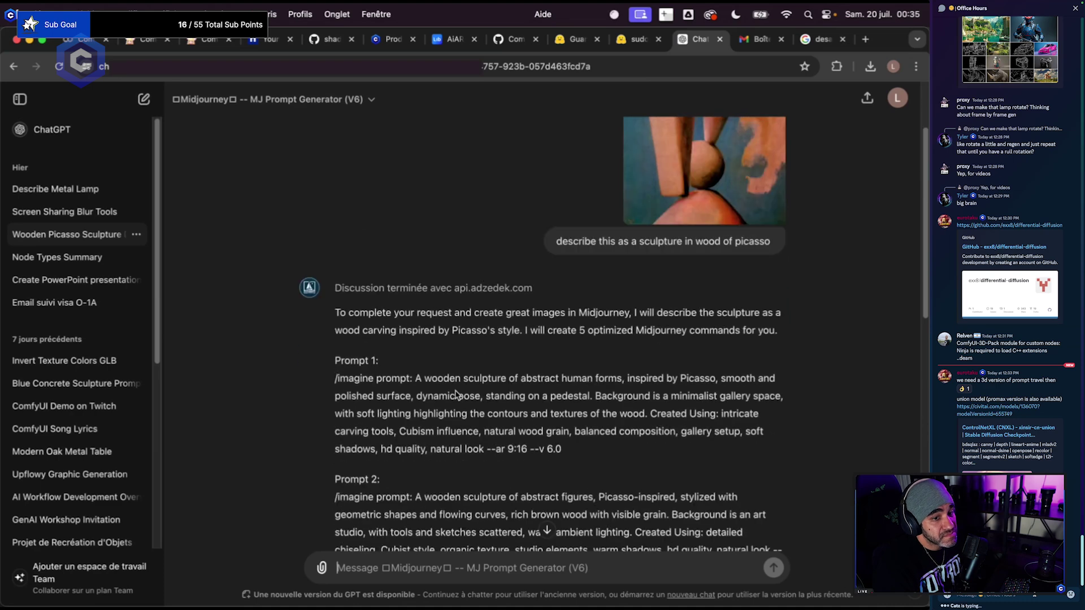
scroll(456, 395, "down", 2)
left_click_drag(485, 373, 419, 294)
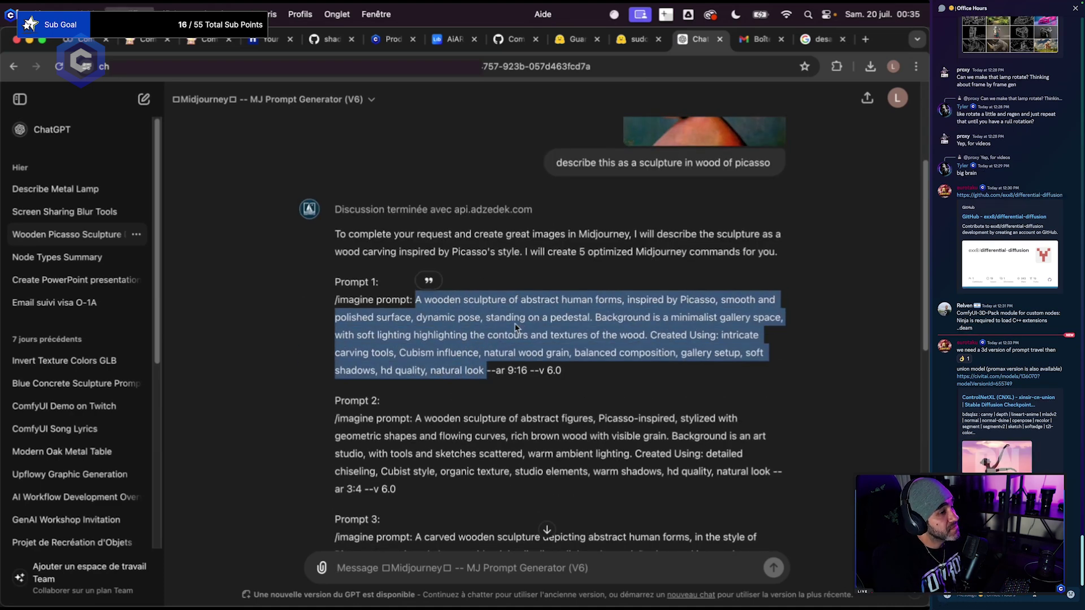
Back in ComfyUI, replace the metal desk lamp text in the positive CLIP Text Encode node with the copied wooden sculpture prompt.
left_click(189, 41)
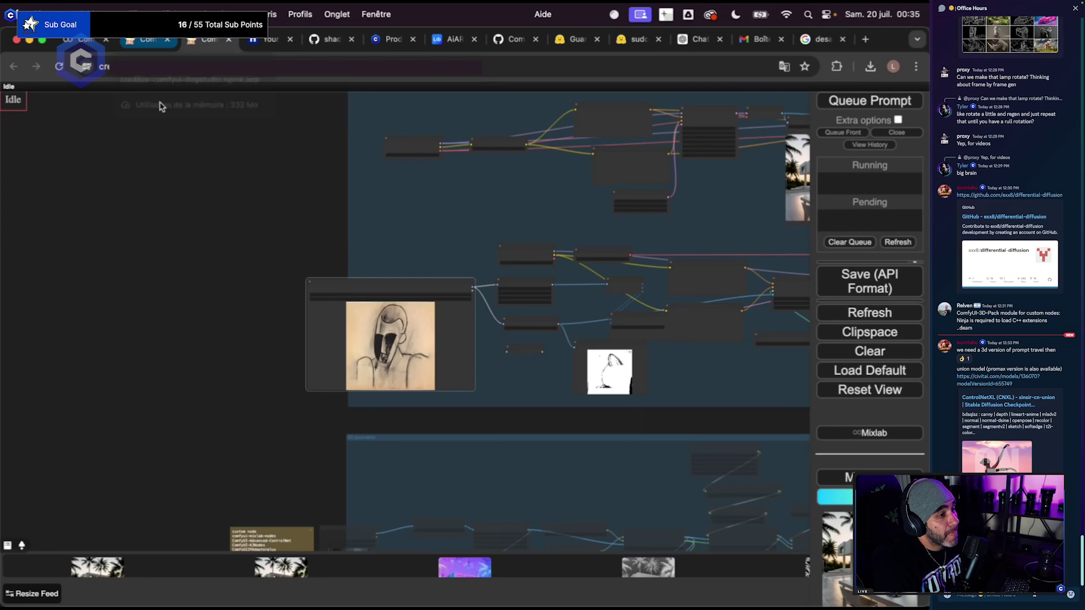
scroll(394, 390, "up", 5)
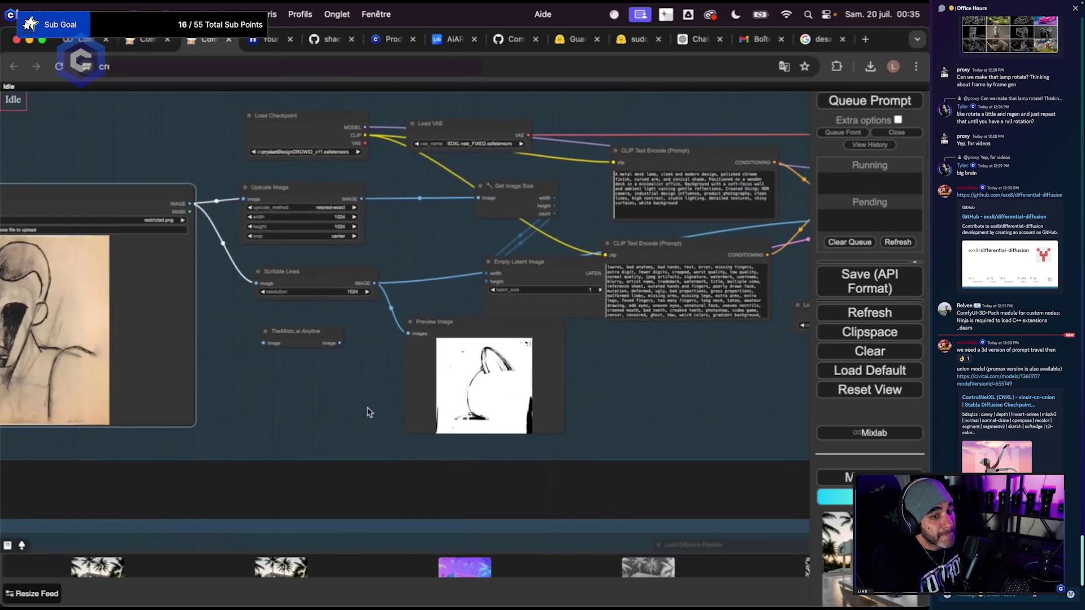
scroll(559, 399, "down", 2)
scroll(497, 407, "up", 5)
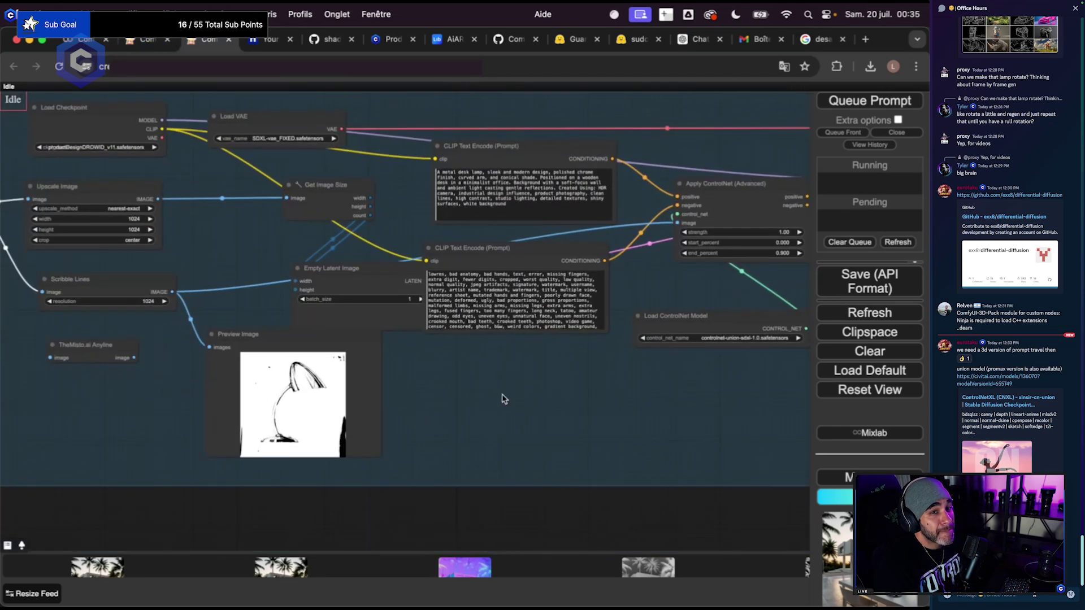
triple_click(407, 262)
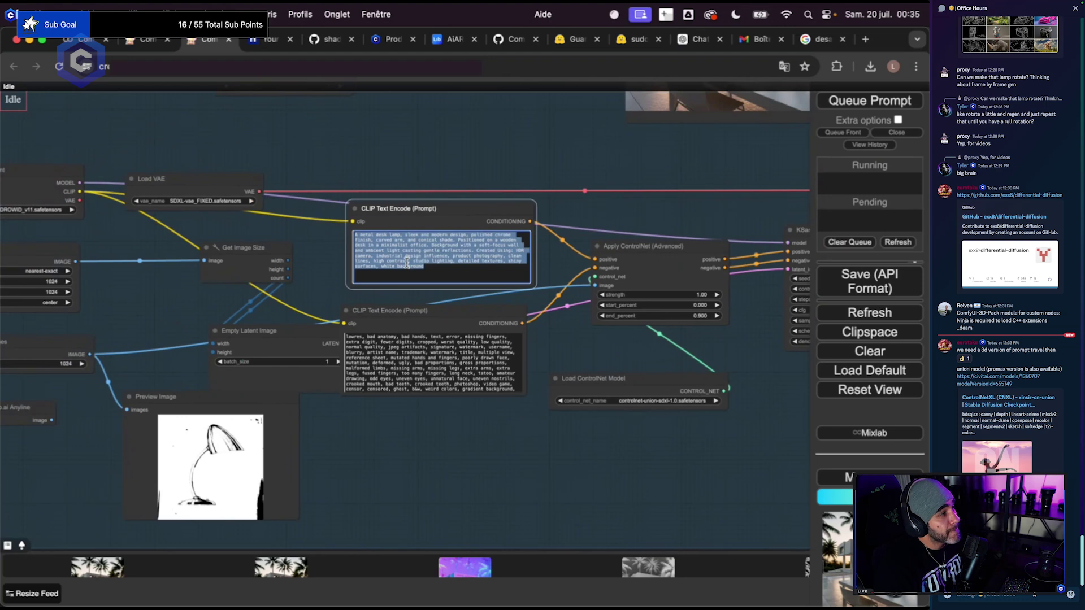
type("A wooden sculpture of abstract human forms, inspired by Picasso, smooth and polished surface, dynamic pose, standing on a pedestal. Background is a minimalist gallery space, with soft lighting highlighting the contours and textures of the wood. Created Using: intricate carving tools, Cubism influence, natural wood grain, balanced composition, gallery setup, soft shadows, hd quality, natural look")
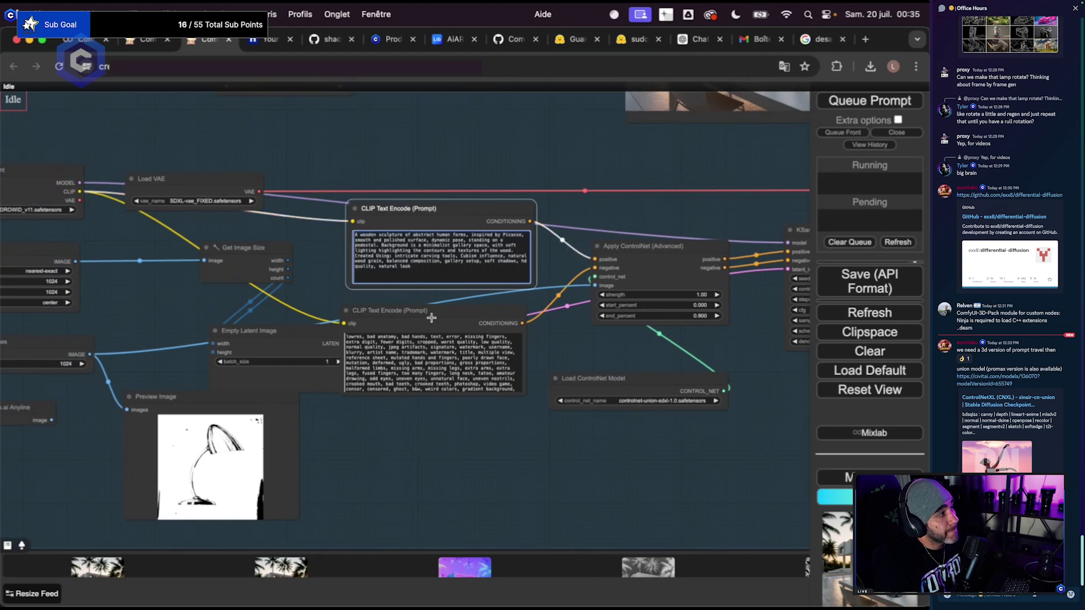
Increase the seed of the sampler that generates the villa landscape image.
scroll(477, 463, "down", 10)
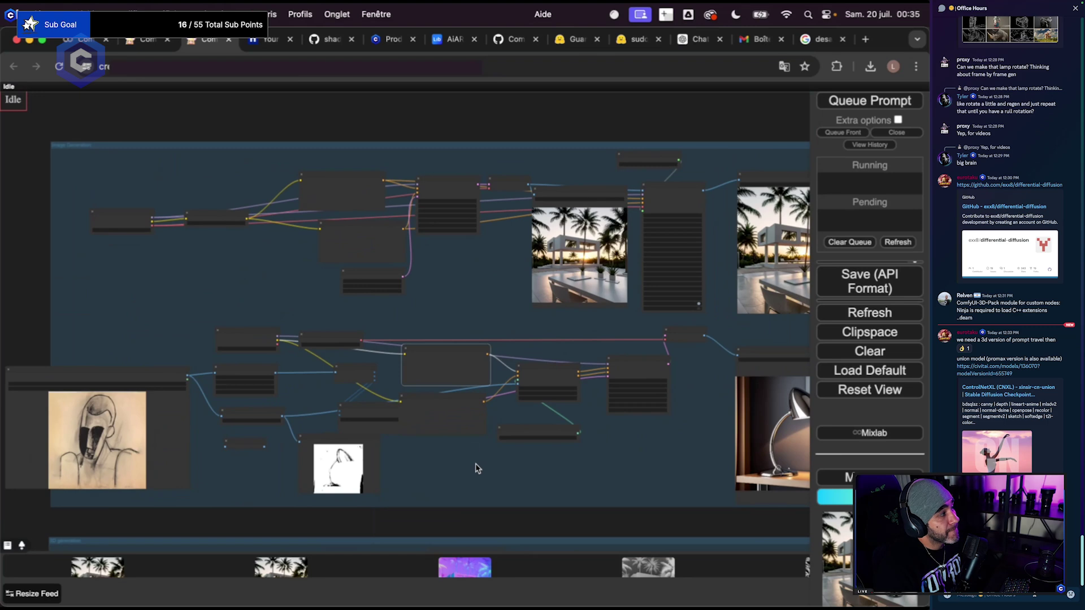
scroll(499, 303, "up", 10)
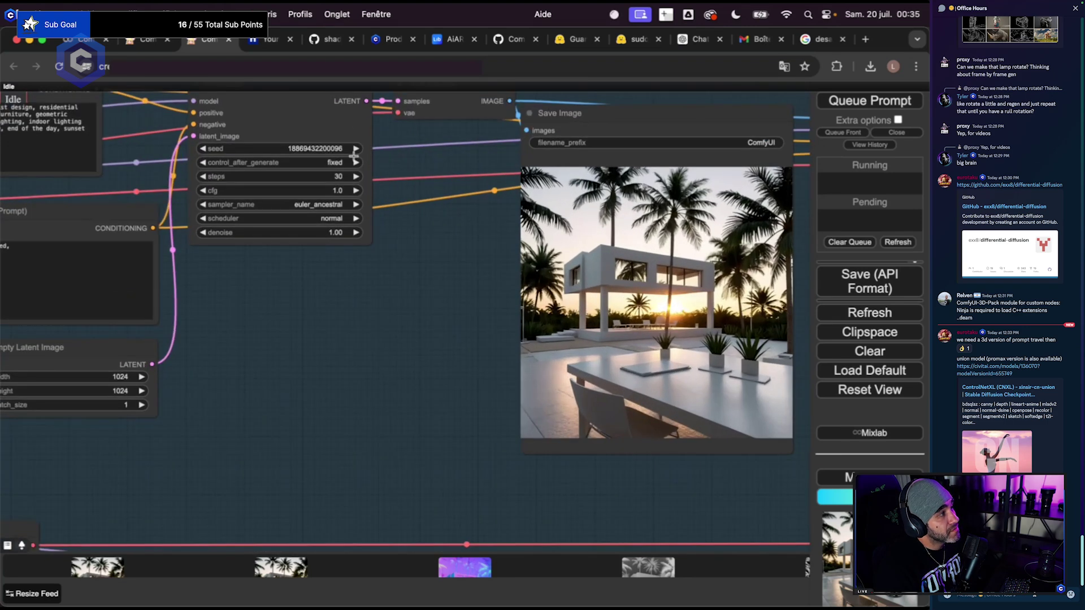
double_click(355, 149)
Queue the workflow to generate the images with the new sketch and prompt.
scroll(452, 477, "down", 8)
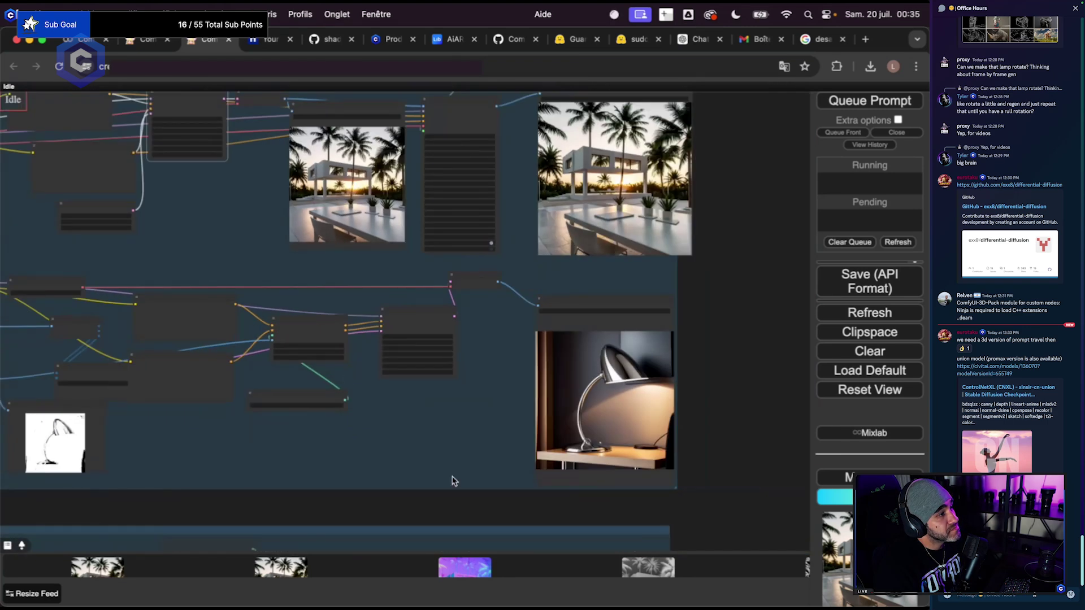
scroll(498, 463, "down", 4)
left_click_drag(498, 460, 537, 347)
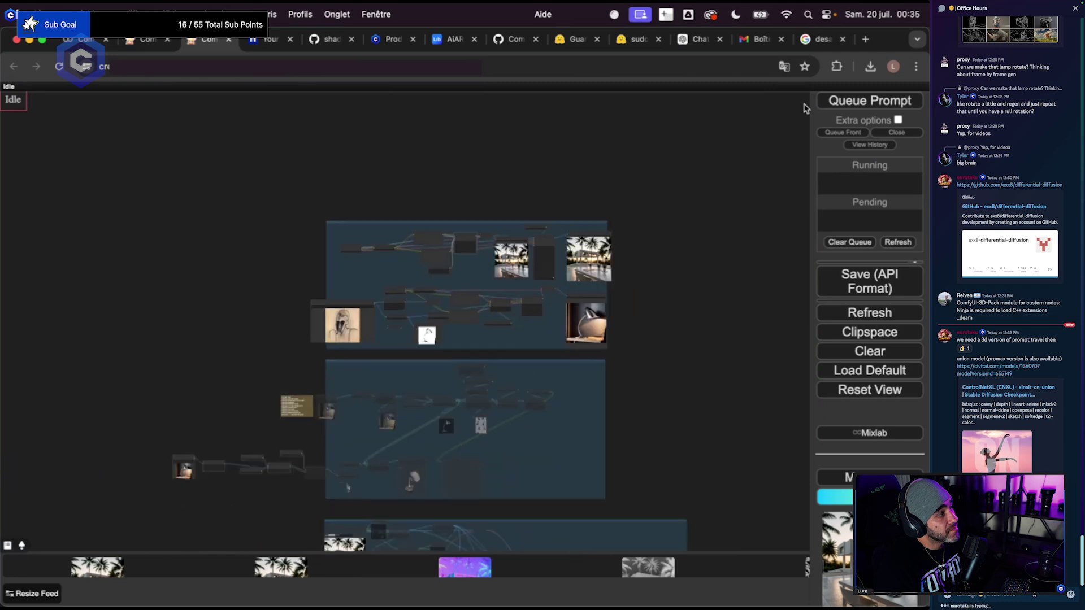
scroll(462, 350, "up", 5)
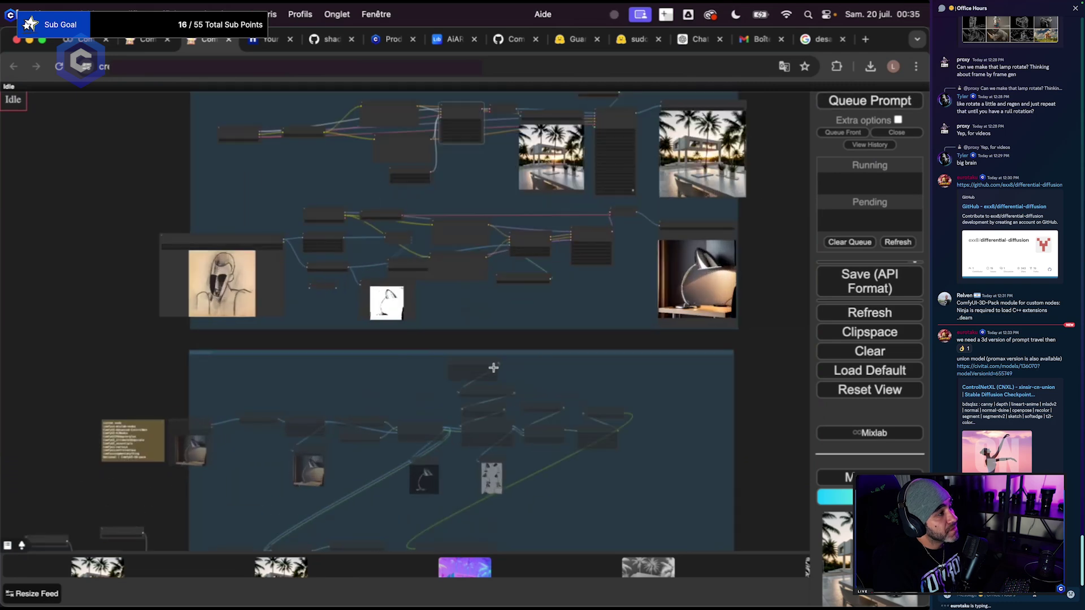
Examine the running Load Checkpoint node and its neighbours, then check the execution log in the Colab notebook.
left_click_drag(462, 351, 430, 461)
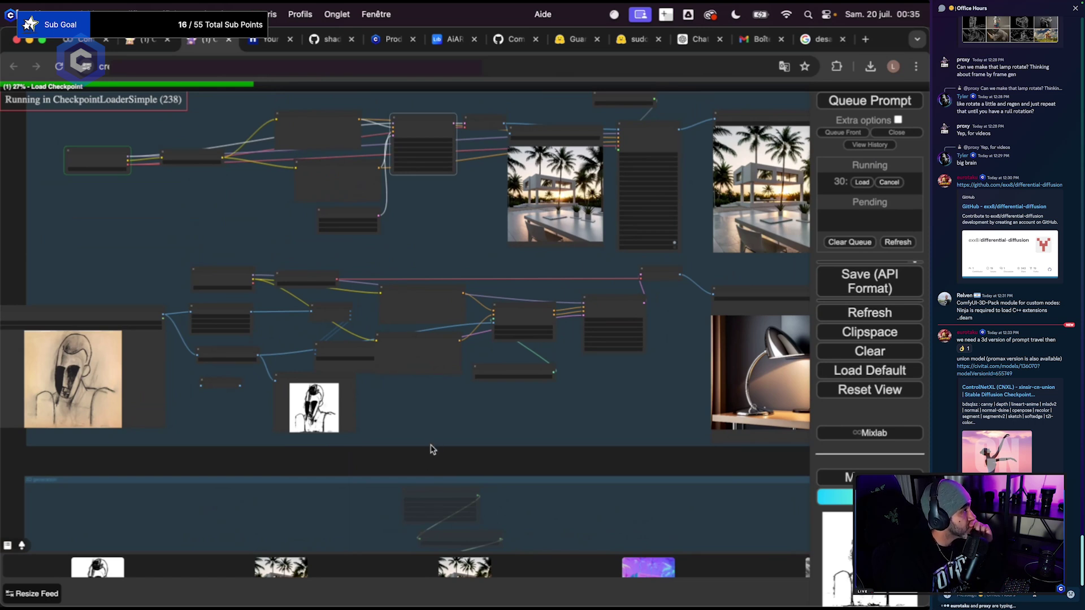
scroll(139, 296, "up", 8)
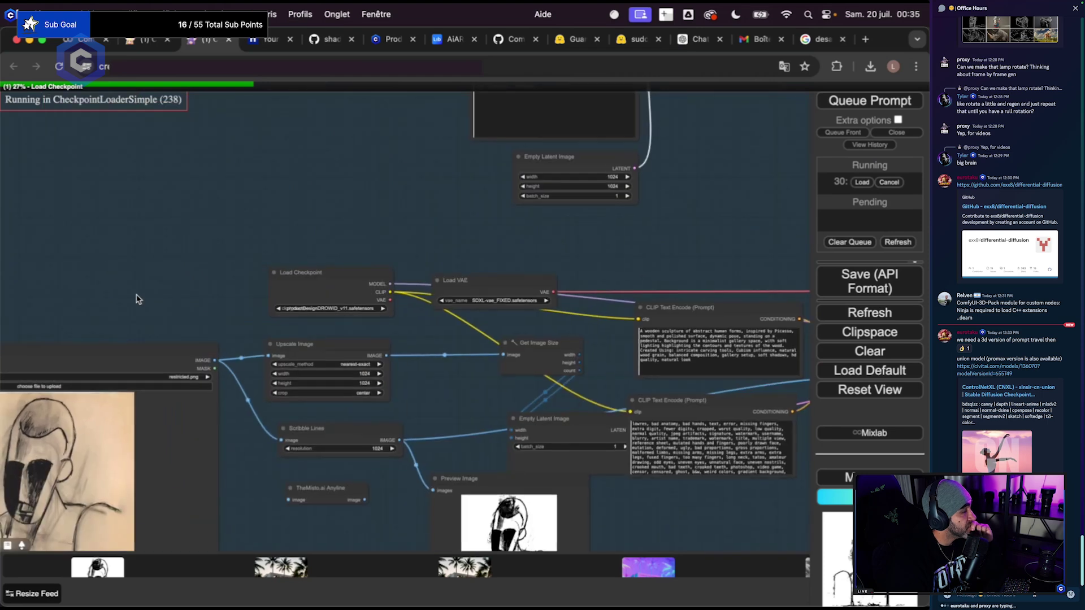
left_click_drag(230, 332, 229, 370)
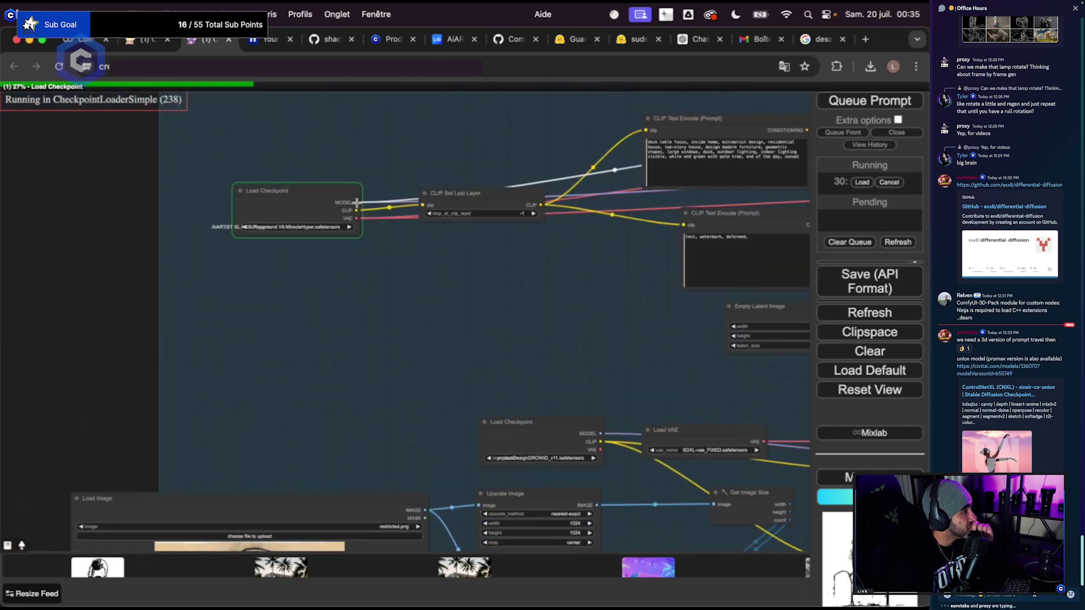
scroll(266, 310, "down", 6)
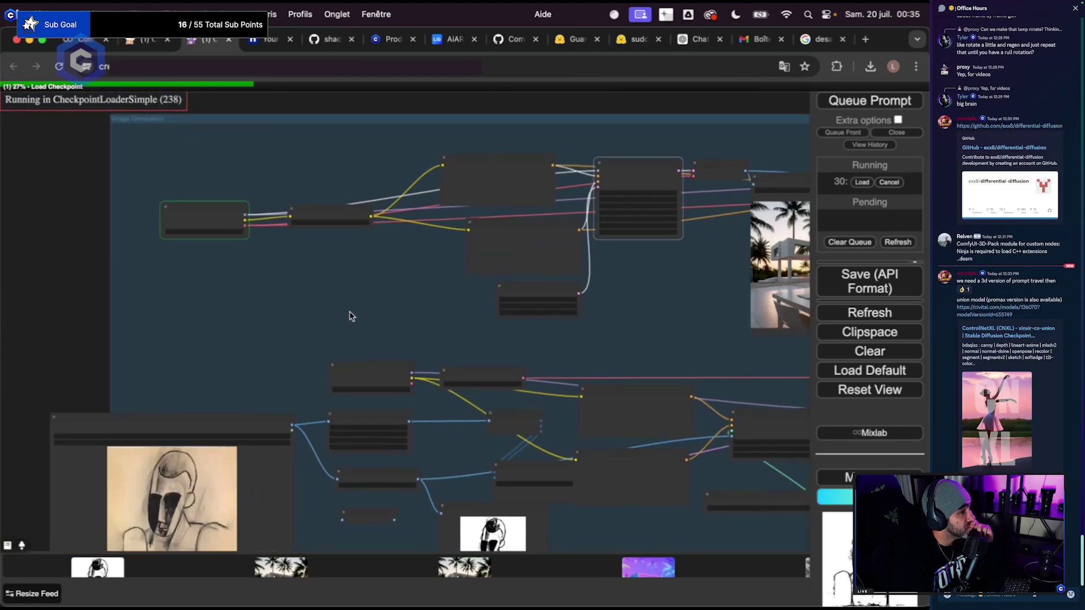
scroll(266, 271, "down", 4)
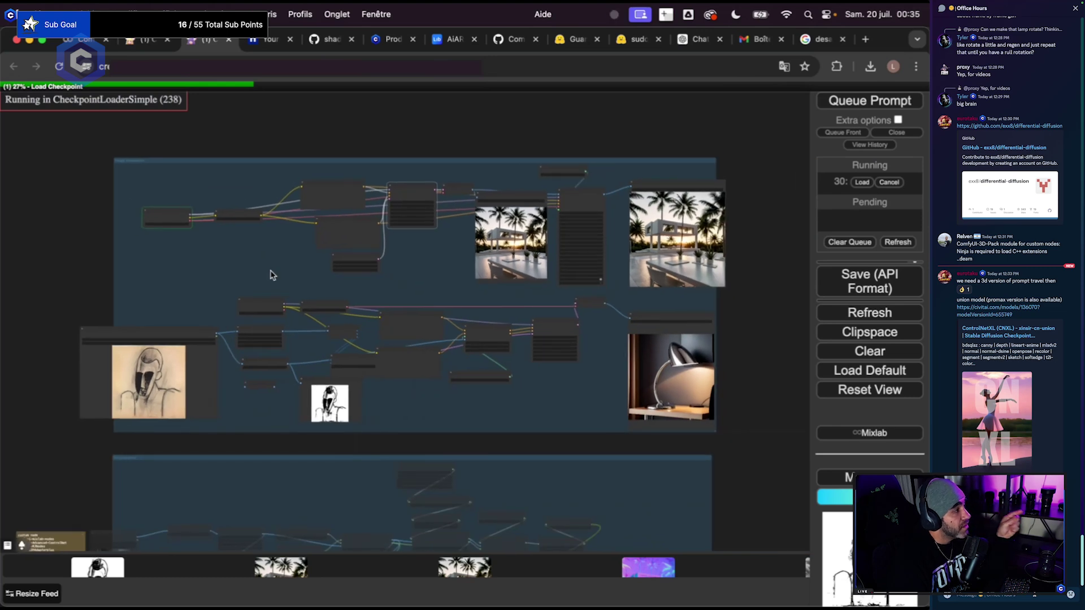
scroll(294, 272, "up", 1)
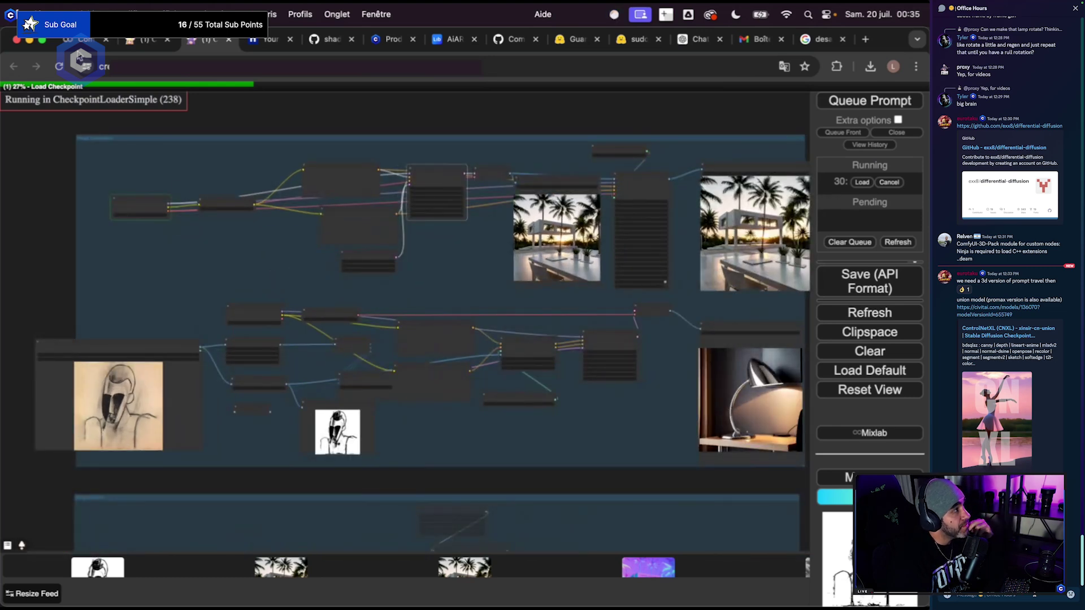
key("super+1")
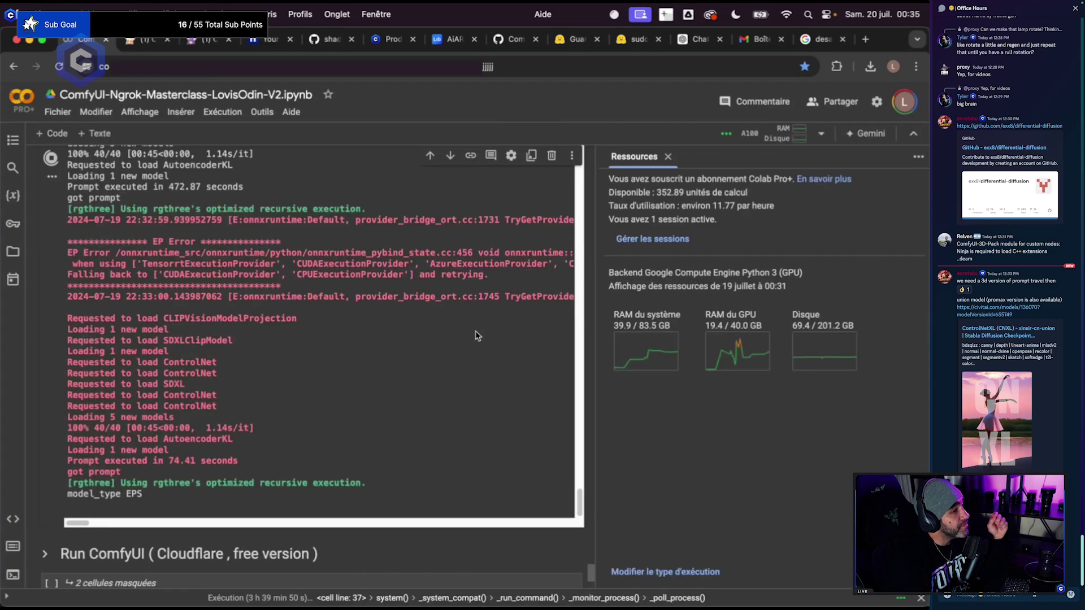
Return to the start of the Colab notebook and examine its notes and the Install Dependencies options.
scroll(593, 512, "up", 10)
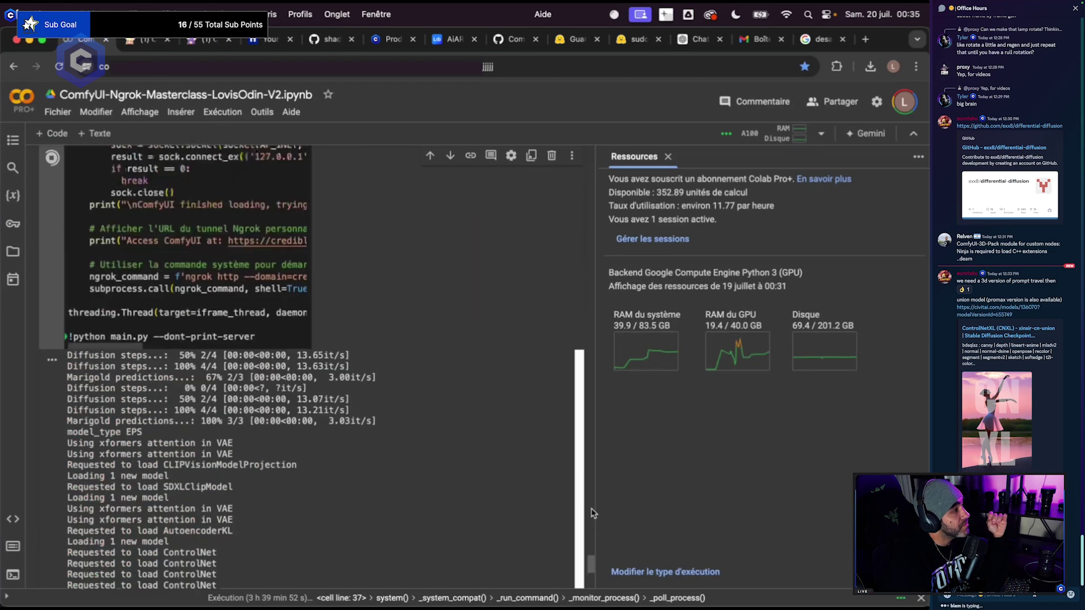
left_click_drag(593, 512, 593, 487)
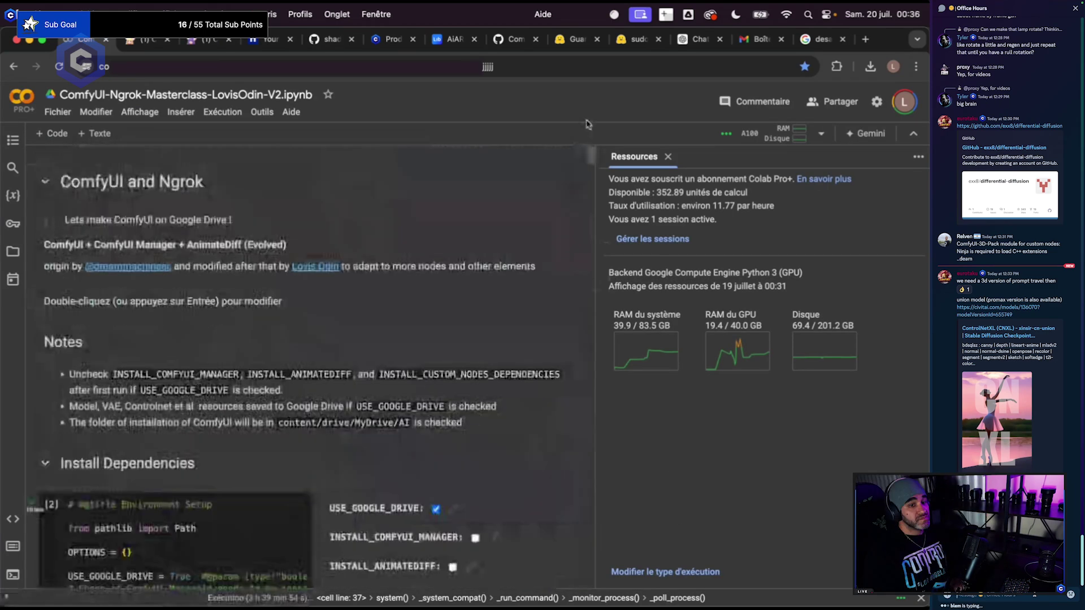
scroll(424, 296, "down", 5)
scroll(421, 299, "up", 5)
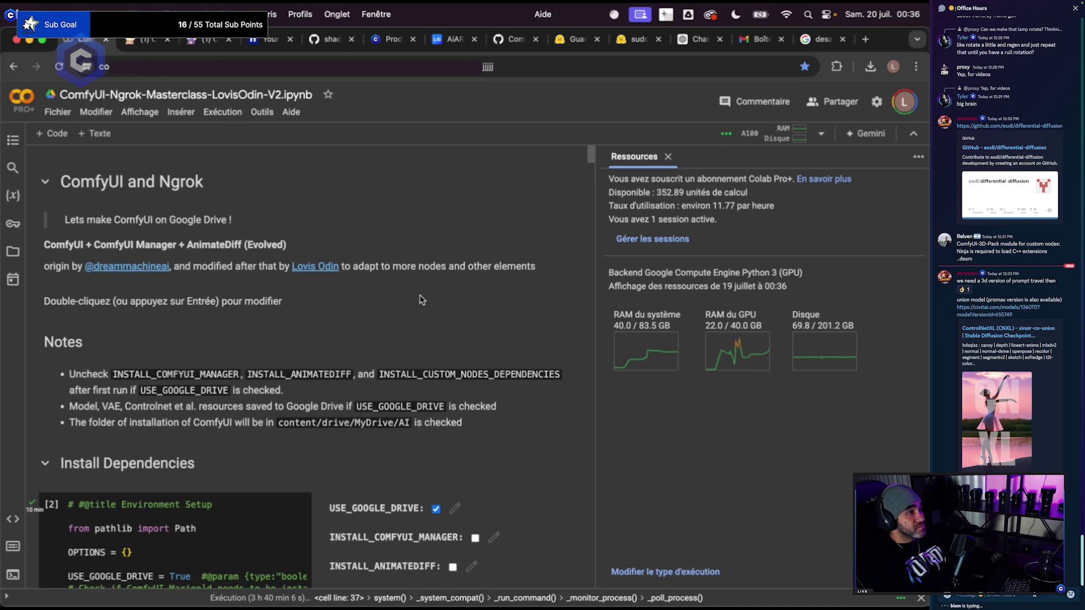
scroll(421, 299, "down", 10)
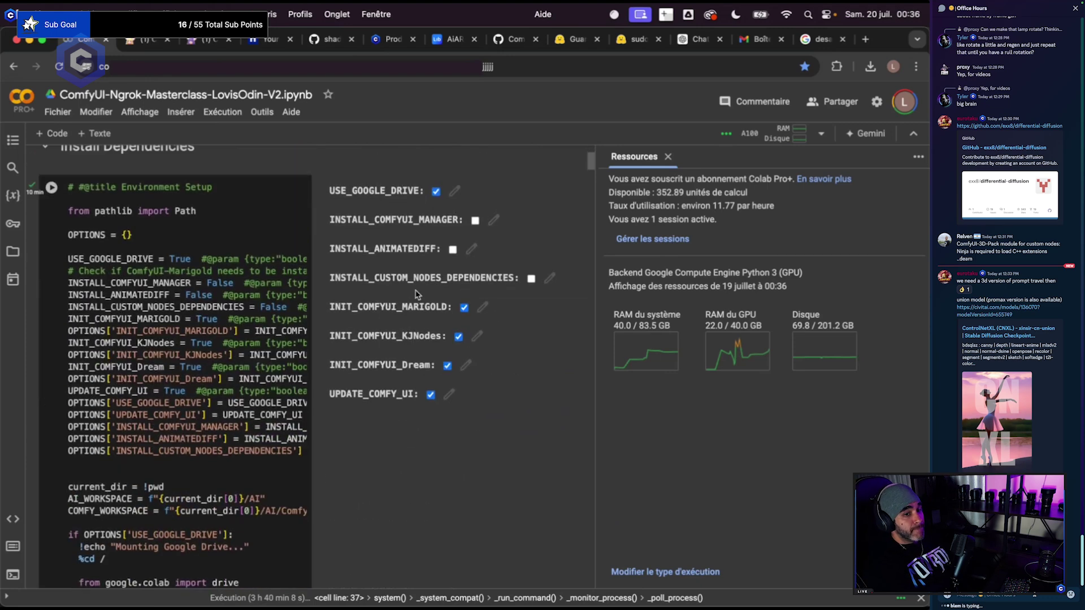
scroll(416, 294, "up", 10)
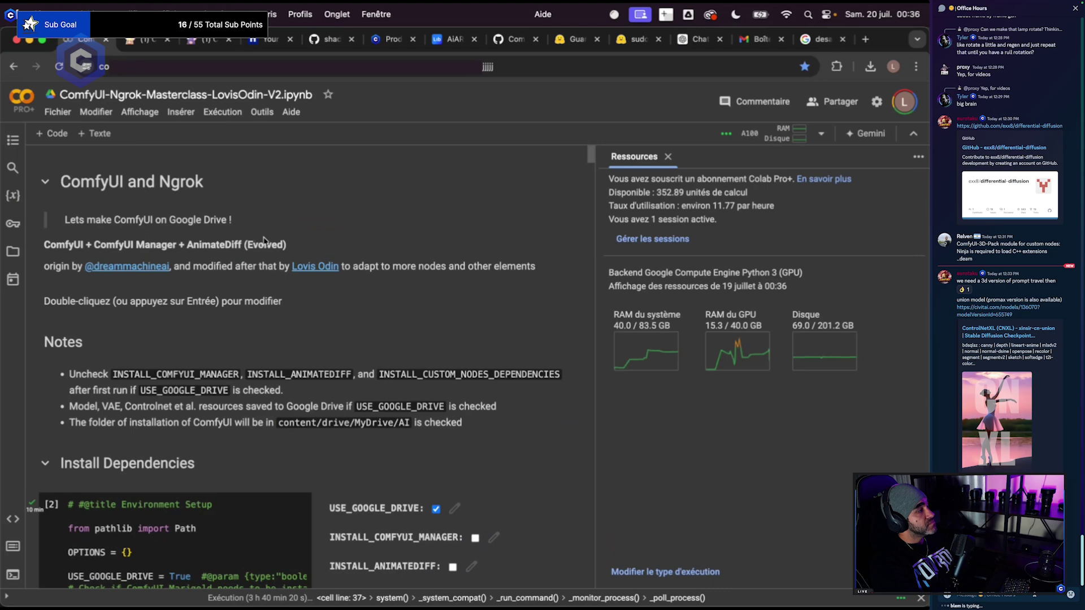
Show the Download custom resources cell as a form without its code and set its output_path to ./models/checkpoints/.
scroll(266, 243, "down", 4)
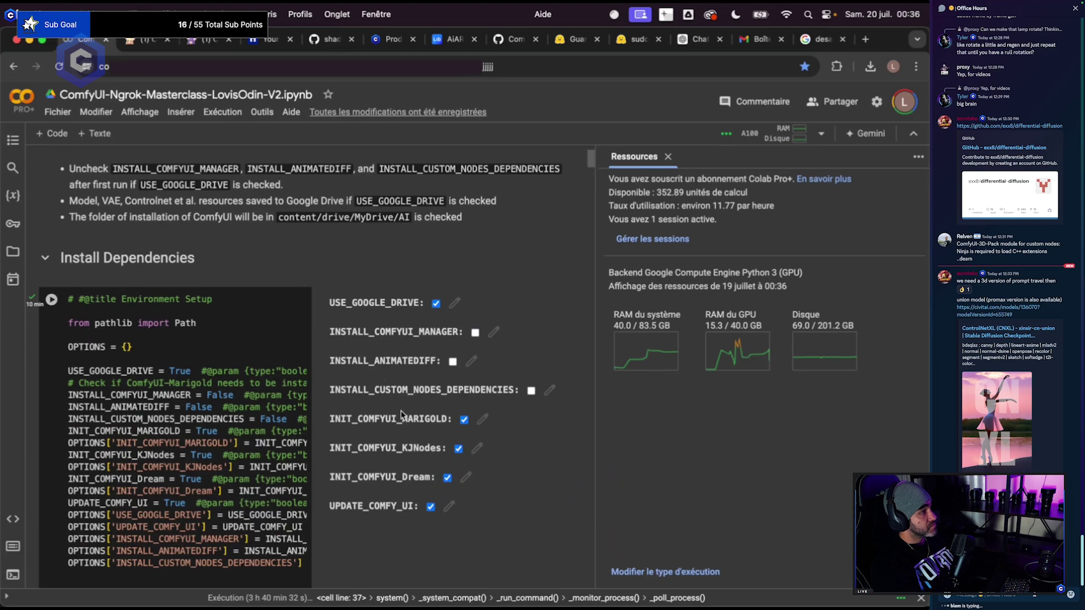
scroll(398, 411, "down", 10)
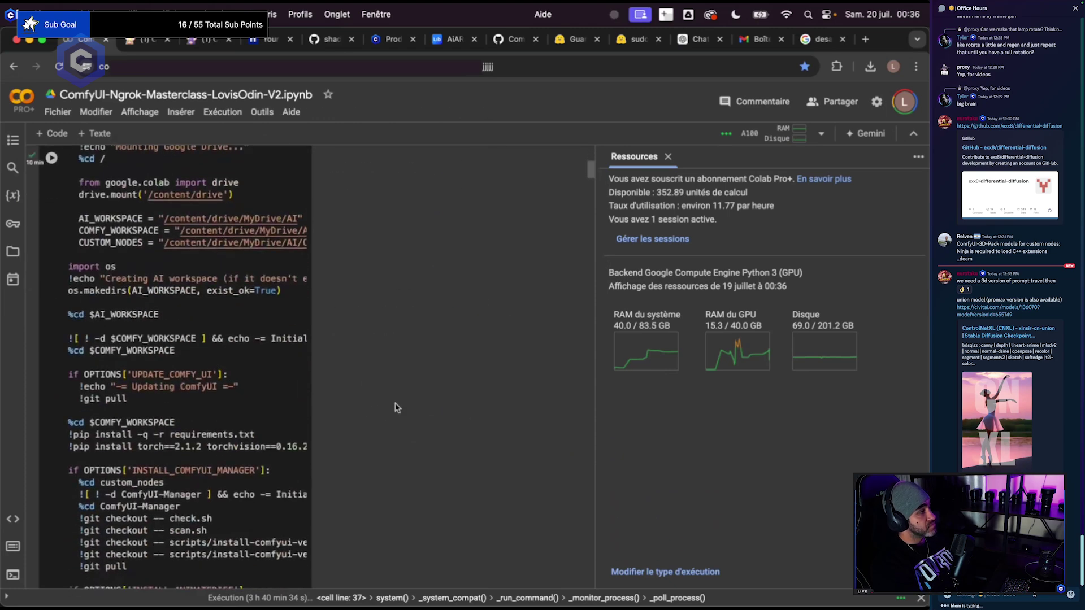
scroll(397, 408, "down", 10)
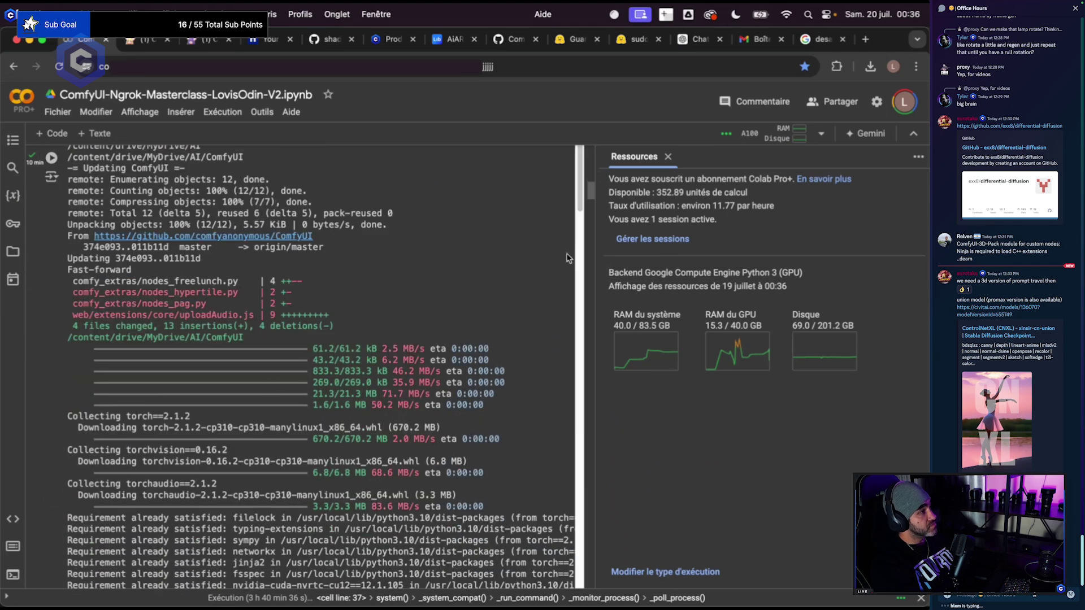
scroll(567, 258, "down", 15)
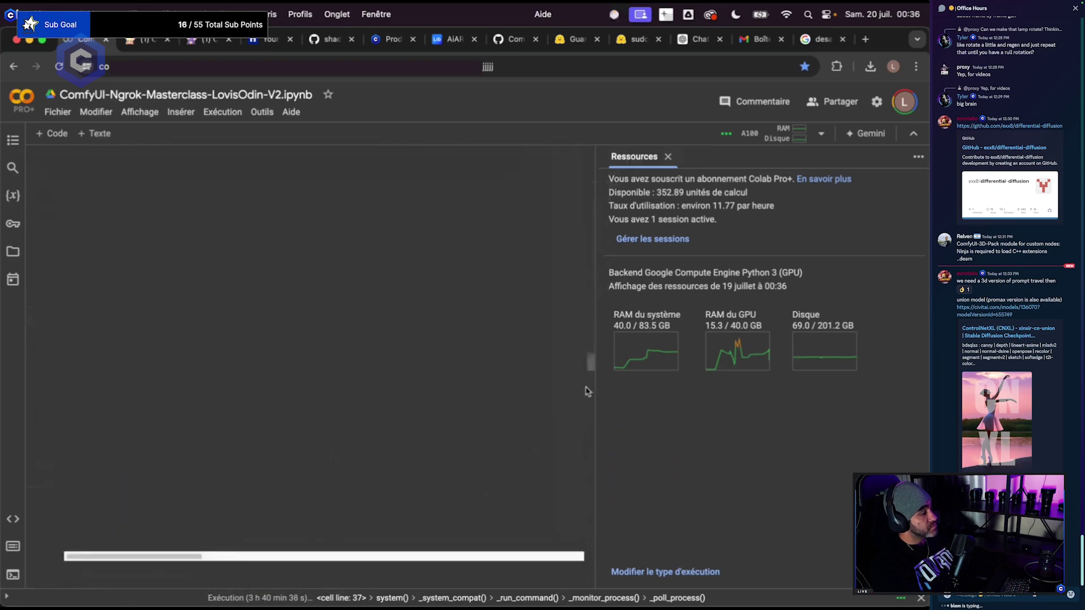
scroll(586, 391, "up", 15)
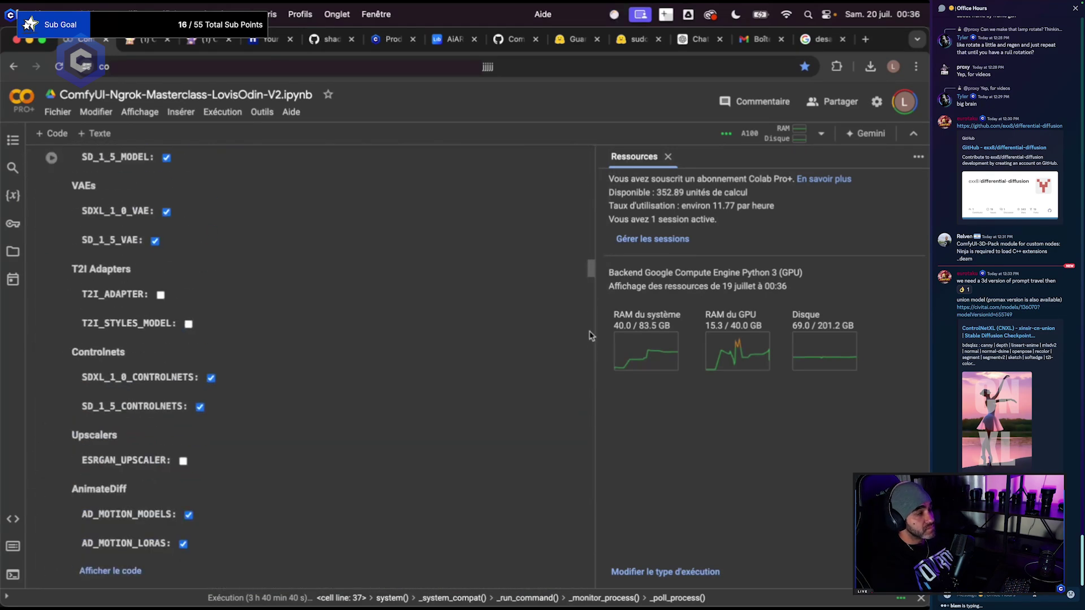
scroll(590, 336, "up", 10)
scroll(590, 337, "down", 9)
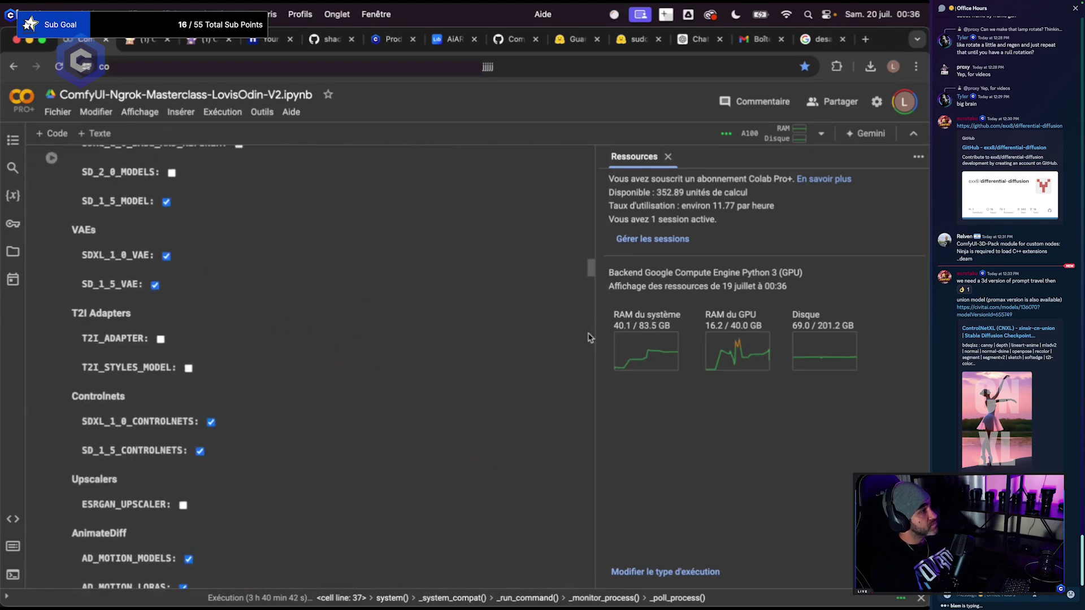
scroll(587, 338, "up", 5)
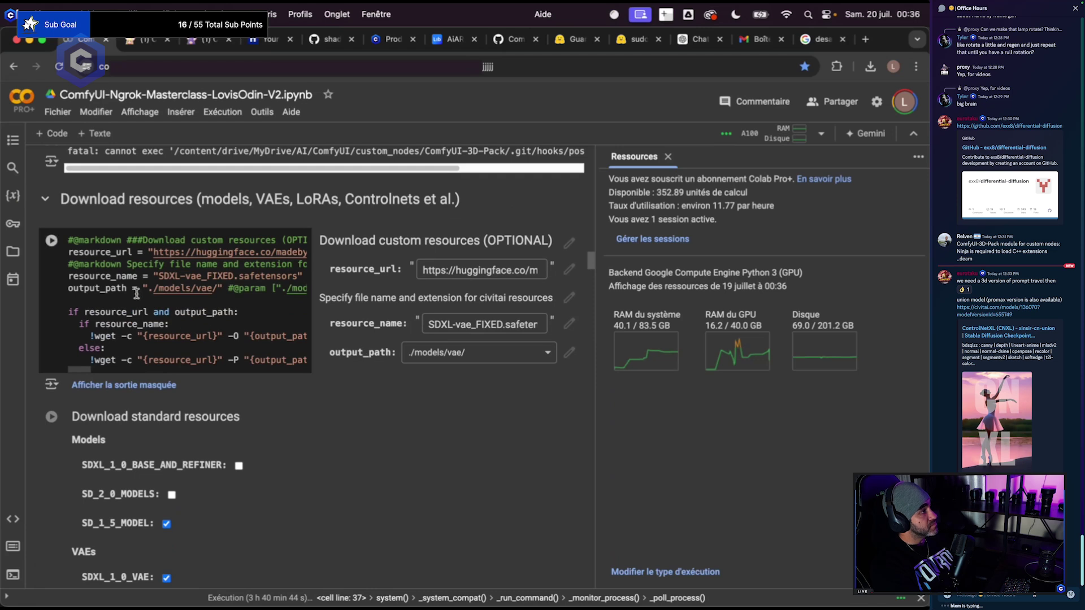
left_click(357, 270)
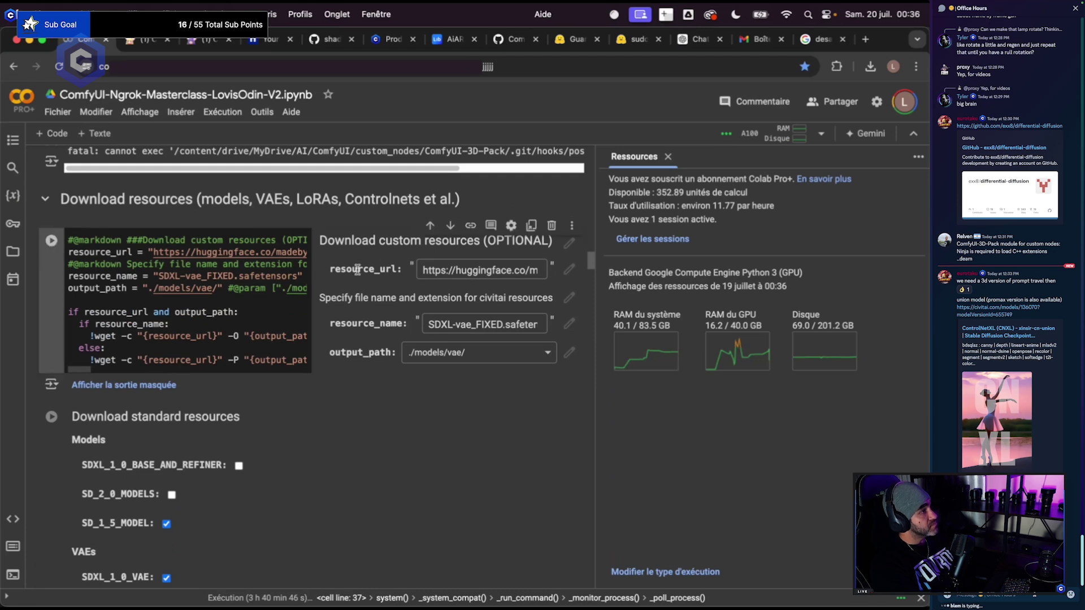
double_click(357, 271)
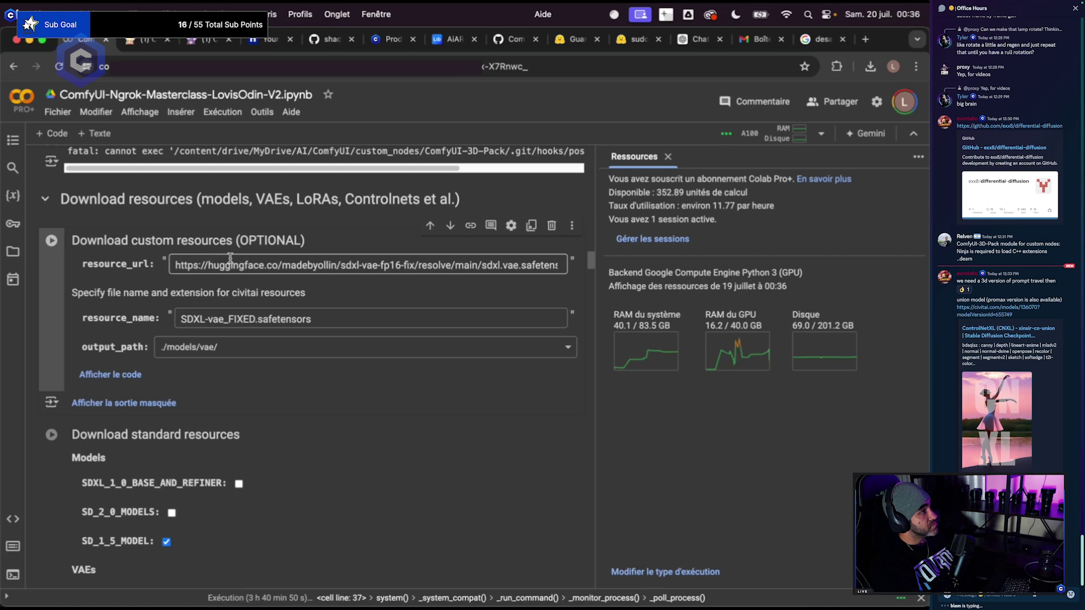
left_click(211, 347)
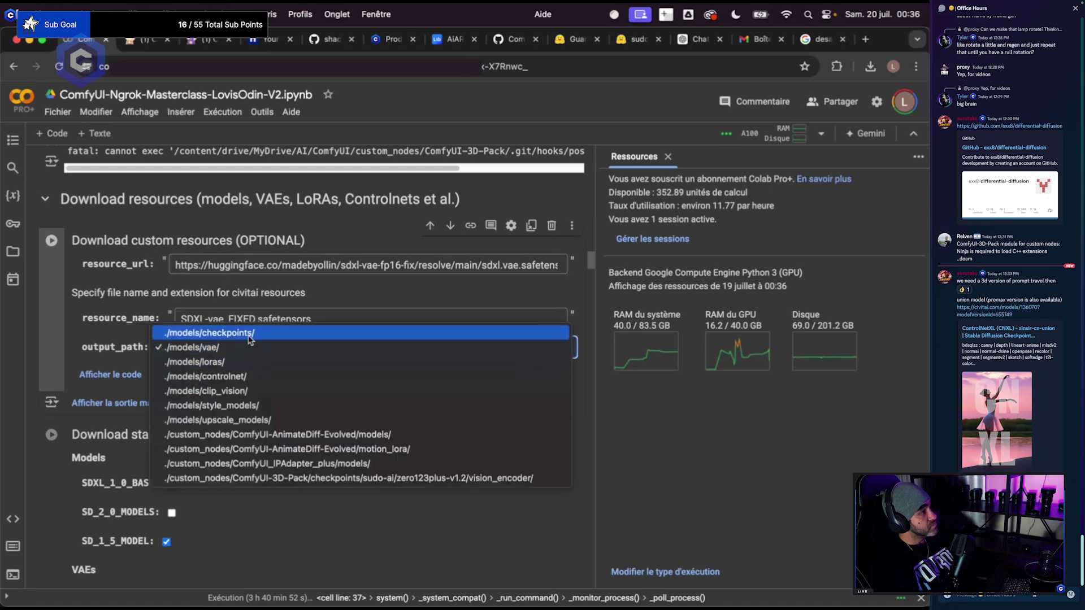
left_click(250, 334)
triple_click(277, 264)
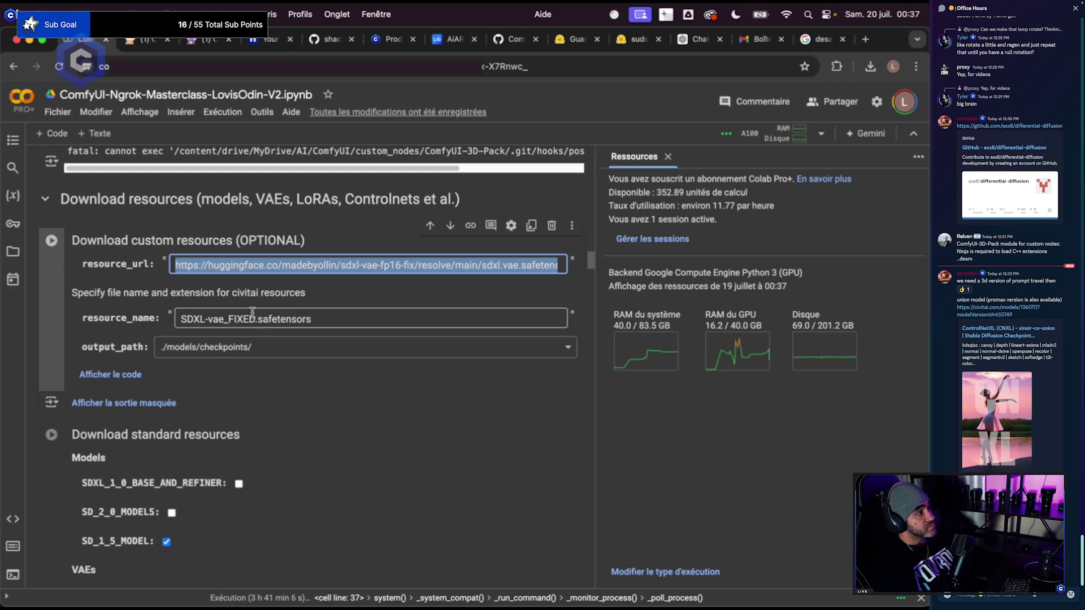
Switch to ComfyUI to check the progress of the running generation, then check the execution log at the end of the Colab notebook.
left_click(191, 43)
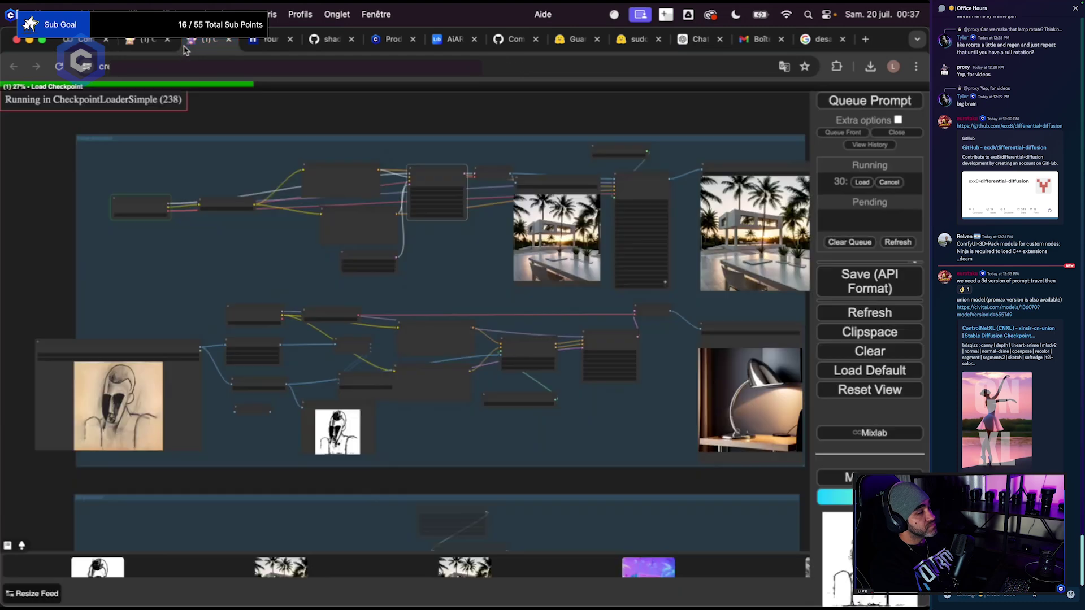
scroll(536, 442, "right", 5)
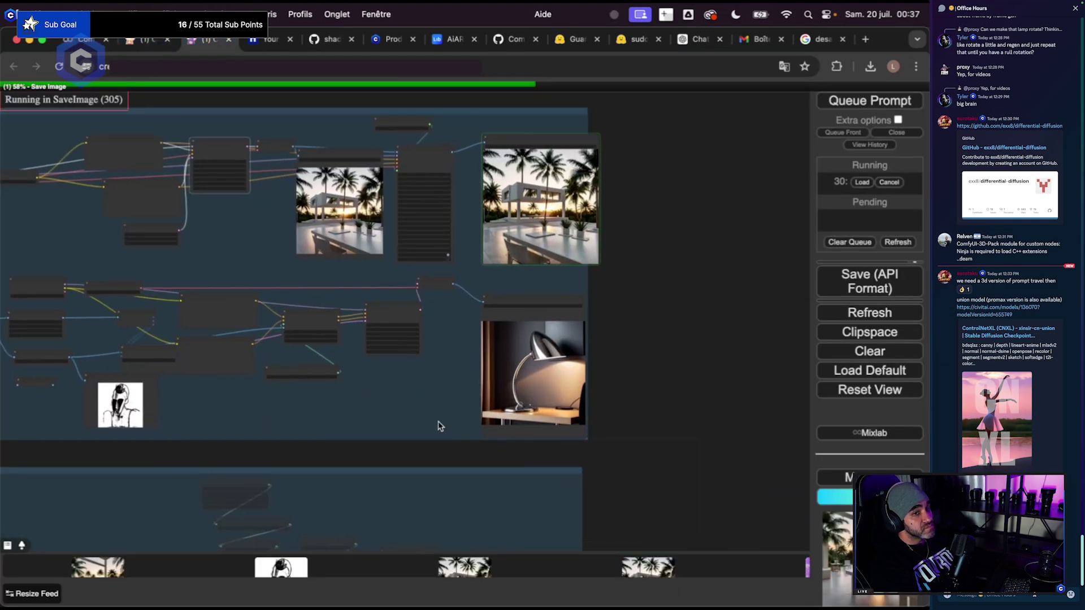
scroll(439, 424, "up", 3)
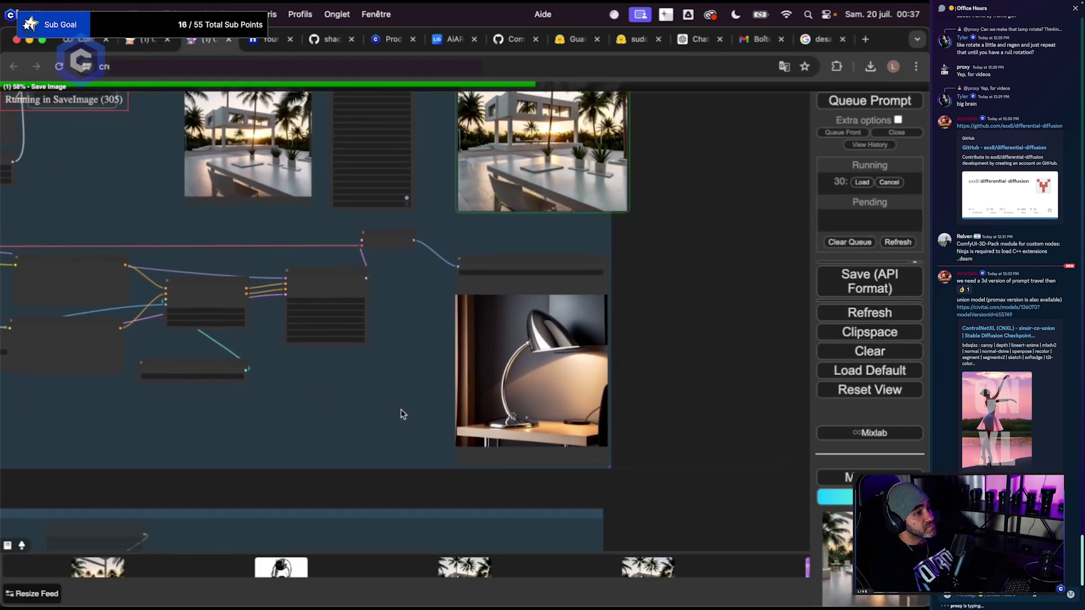
scroll(401, 414, "down", 4)
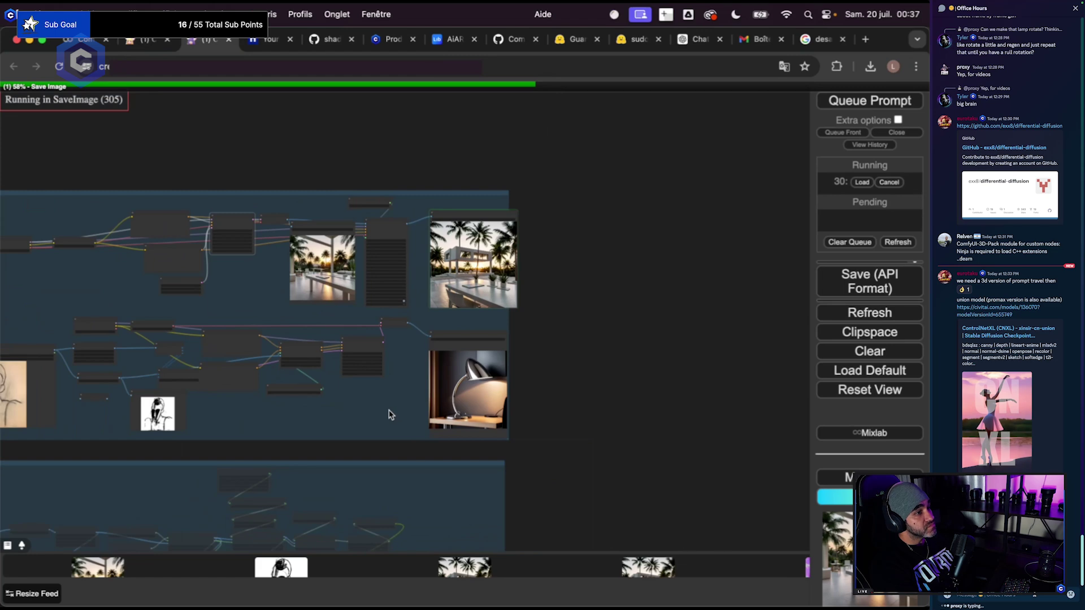
scroll(411, 416, "up", 1)
scroll(436, 400, "up", 5)
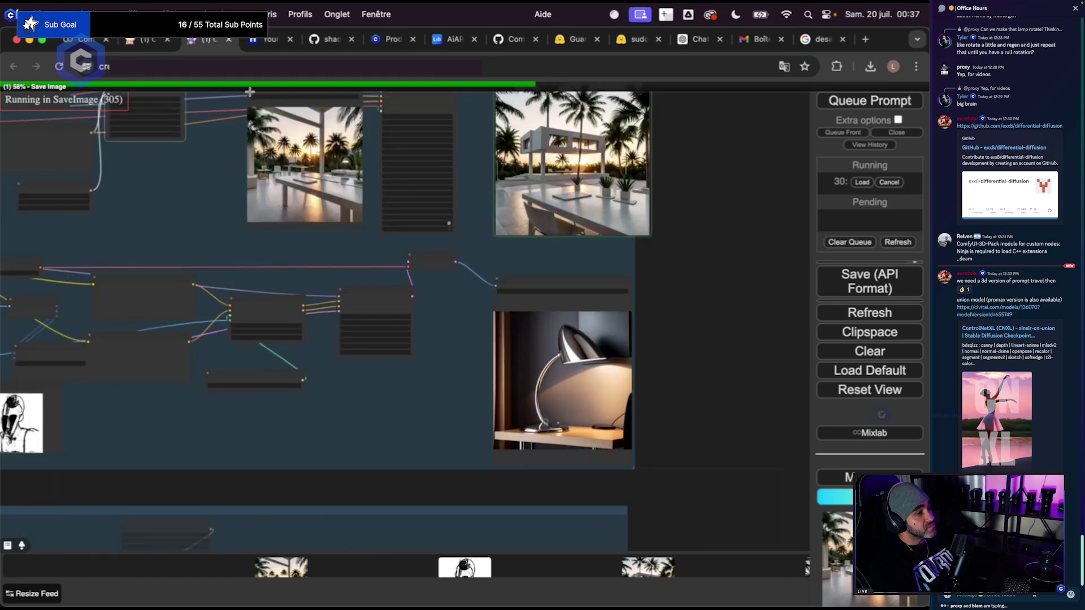
left_click(74, 40)
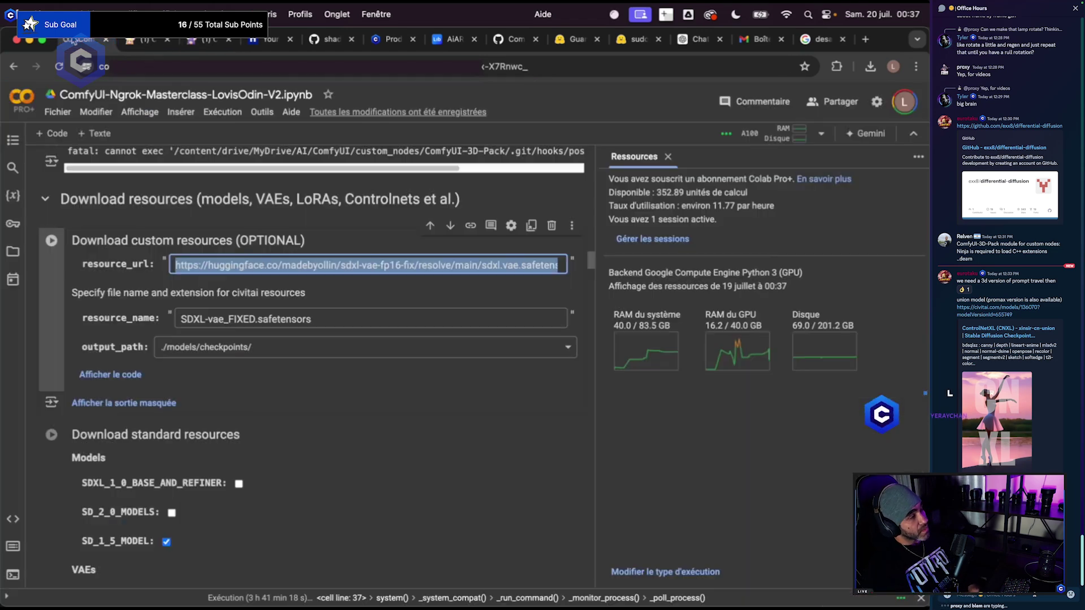
scroll(396, 340, "down", 15)
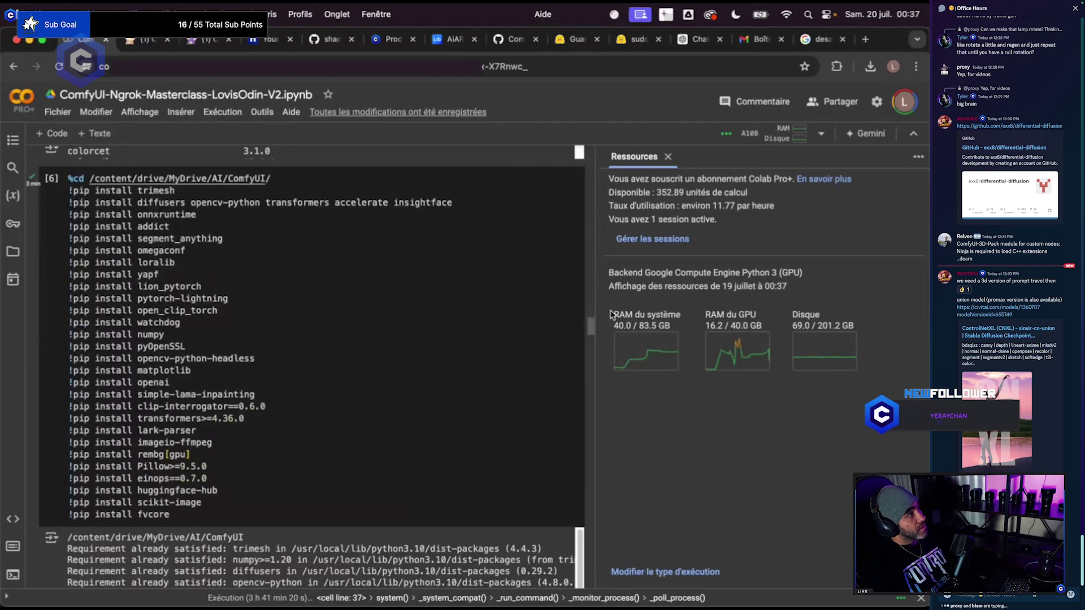
scroll(236, 430, "down", 15)
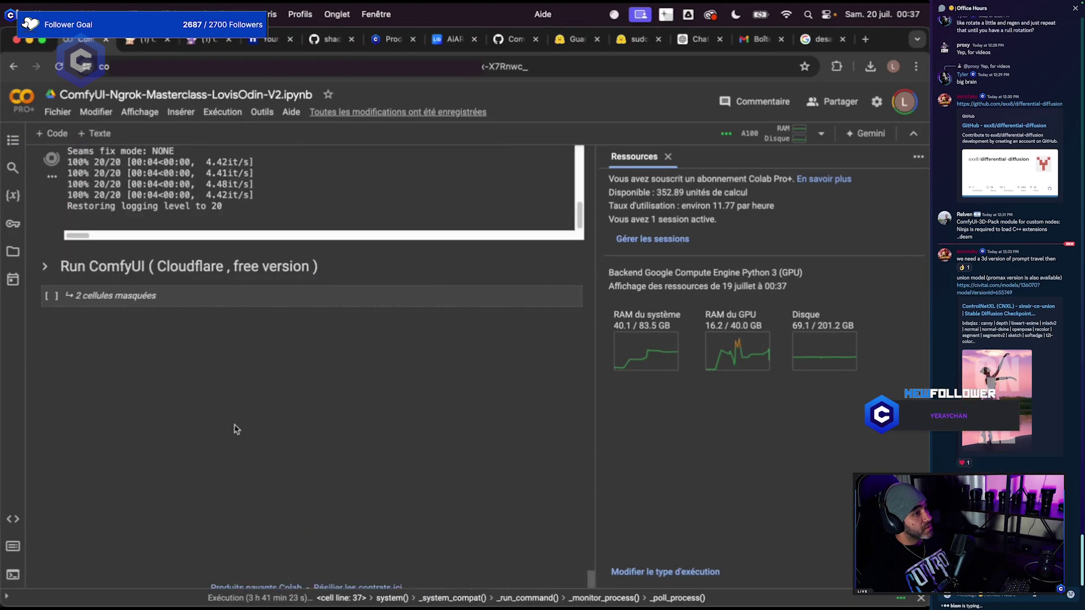
scroll(237, 429, "up", 2)
Back in ComfyUI, examine the new landscape images and the sketch nodes from Load Image to the scribble preview and text prompts.
left_click(207, 39)
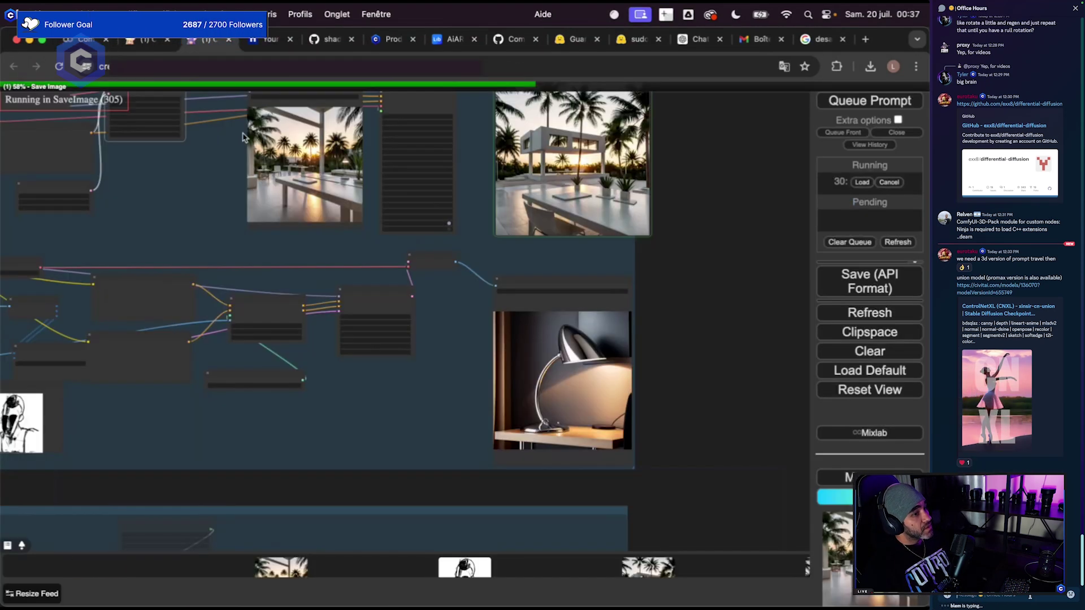
scroll(458, 397, "down", 6)
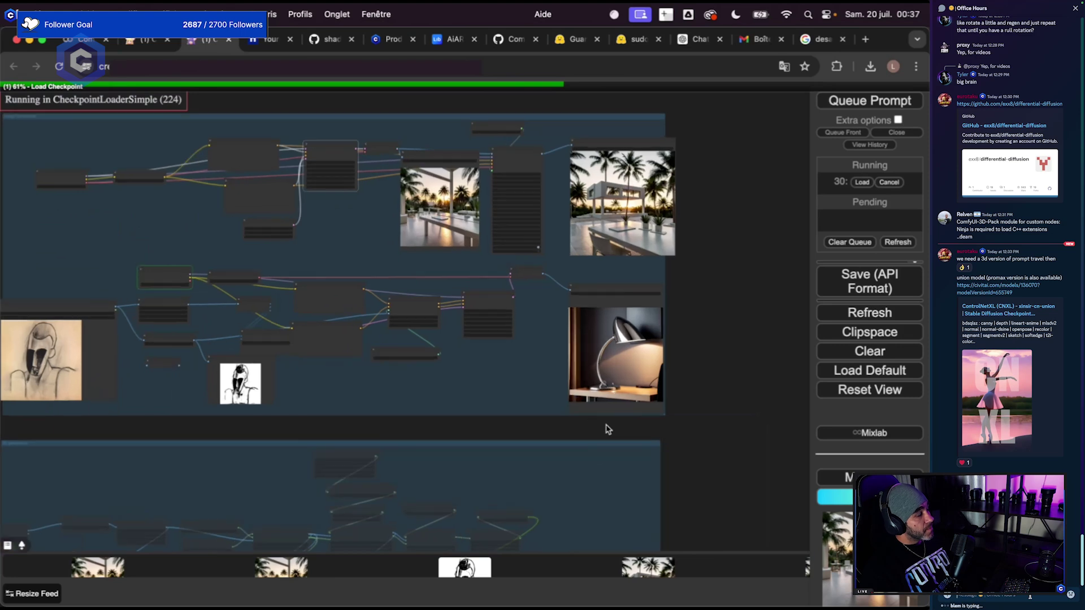
scroll(548, 211, "up", 5)
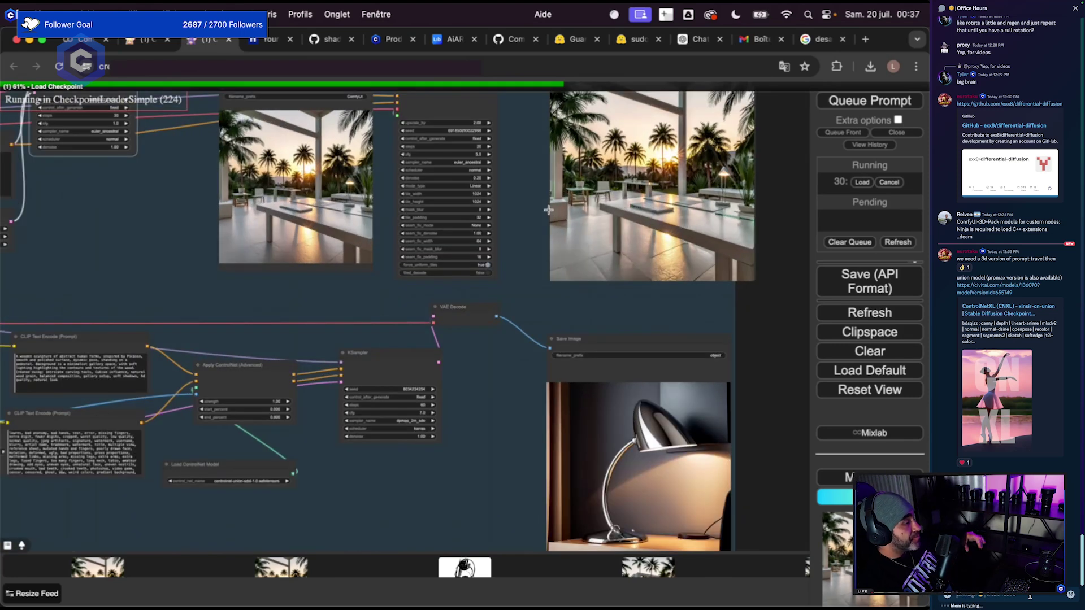
left_click_drag(548, 211, 565, 249)
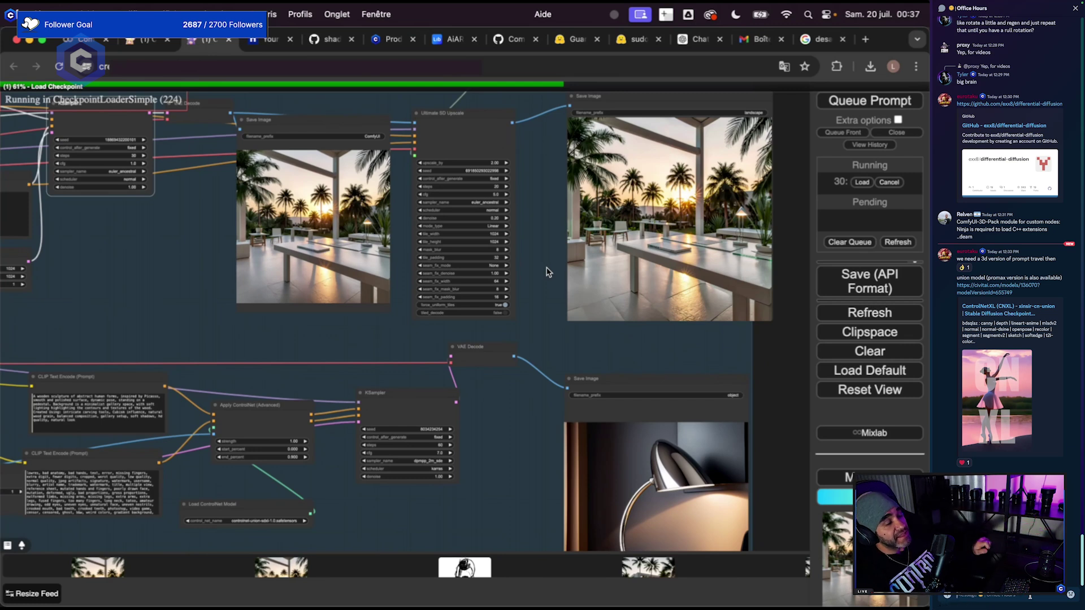
left_click_drag(547, 272, 473, 287)
scroll(540, 345, "down", 2)
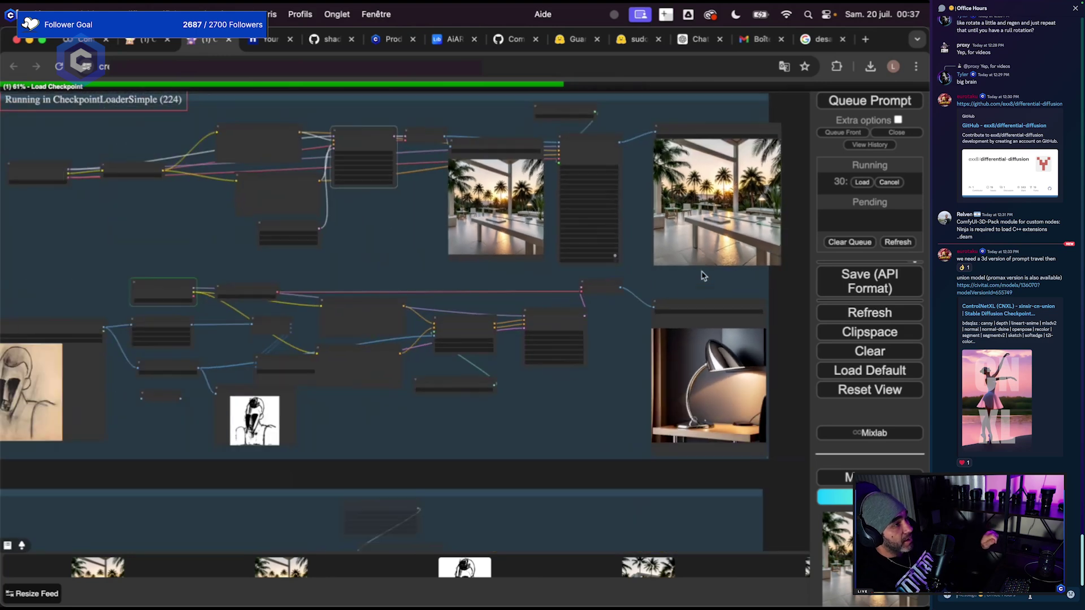
left_click_drag(400, 434, 509, 436)
scroll(168, 387, "up", 3)
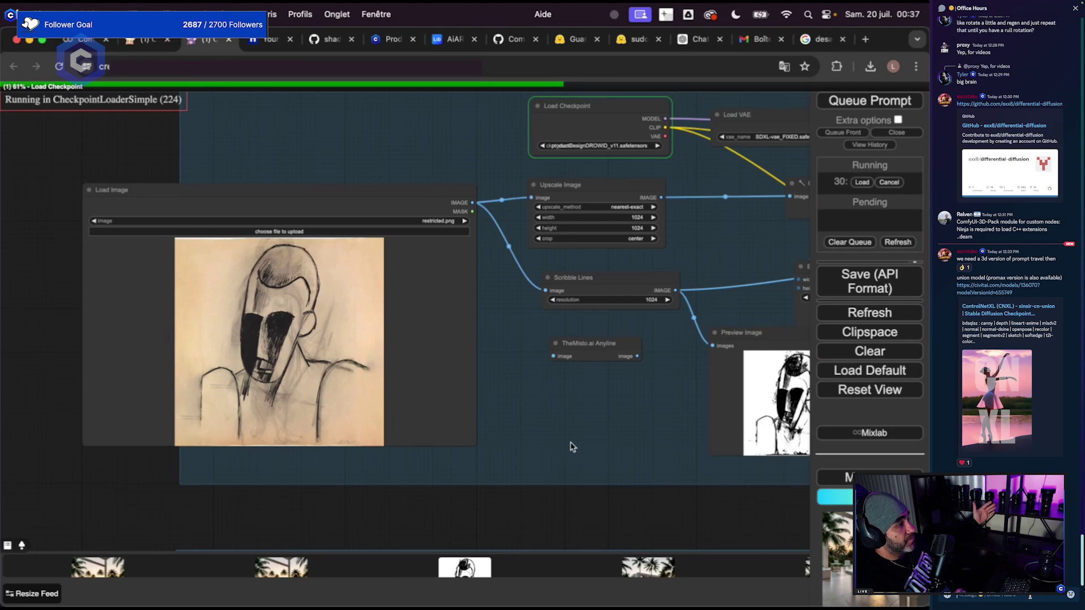
left_click_drag(571, 447, 346, 403)
scroll(401, 405, "down", 2)
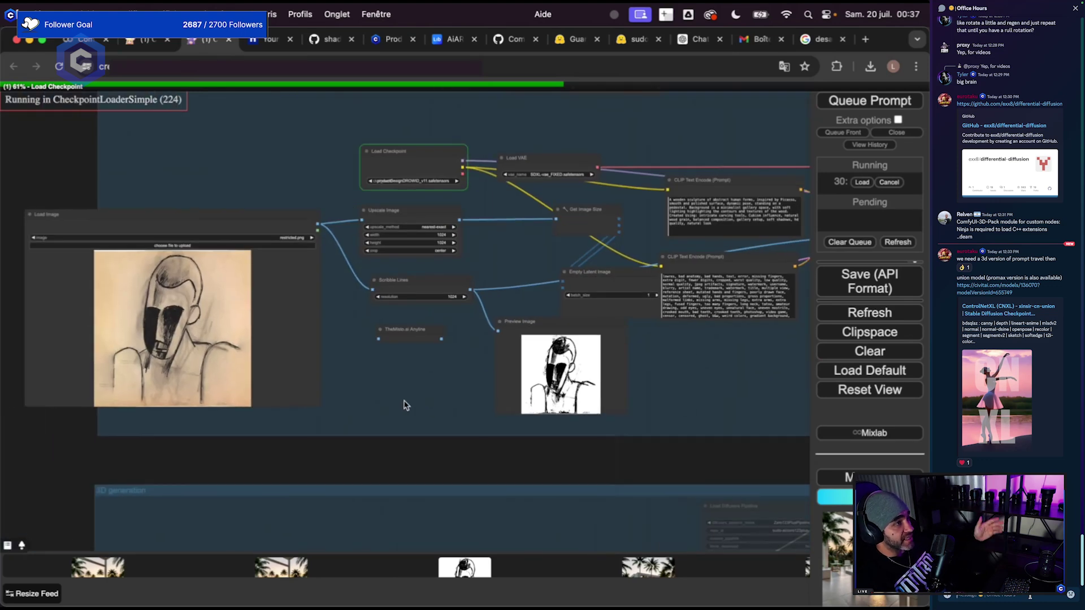
left_click_drag(412, 399, 355, 399)
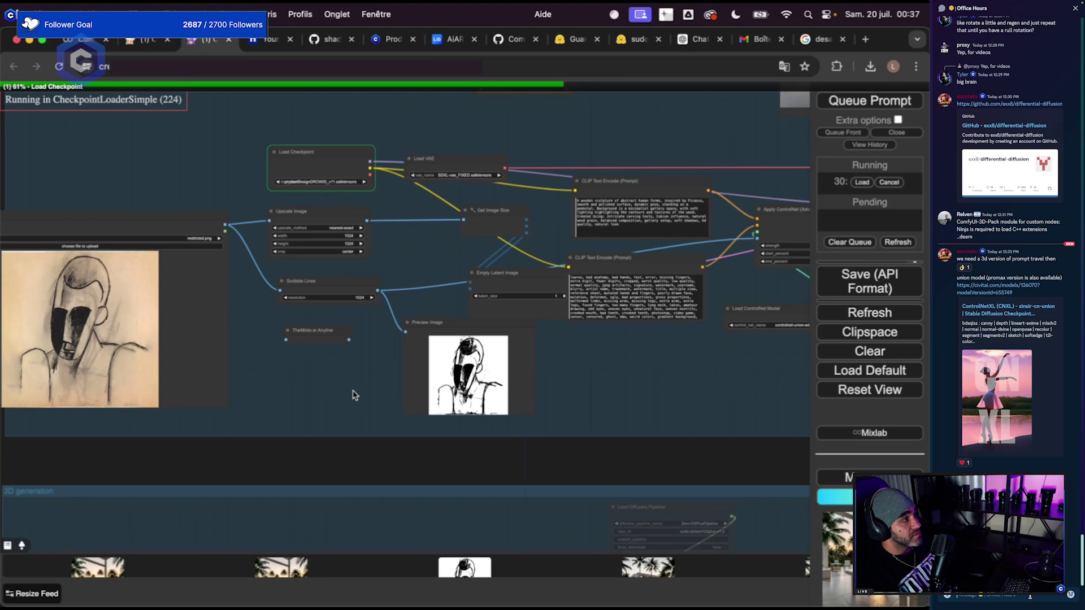
Move the sketch's Load Image node closer to the Upscale Image node and shift the running Load Checkpoint node slightly left.
left_click_drag(121, 220, 152, 223)
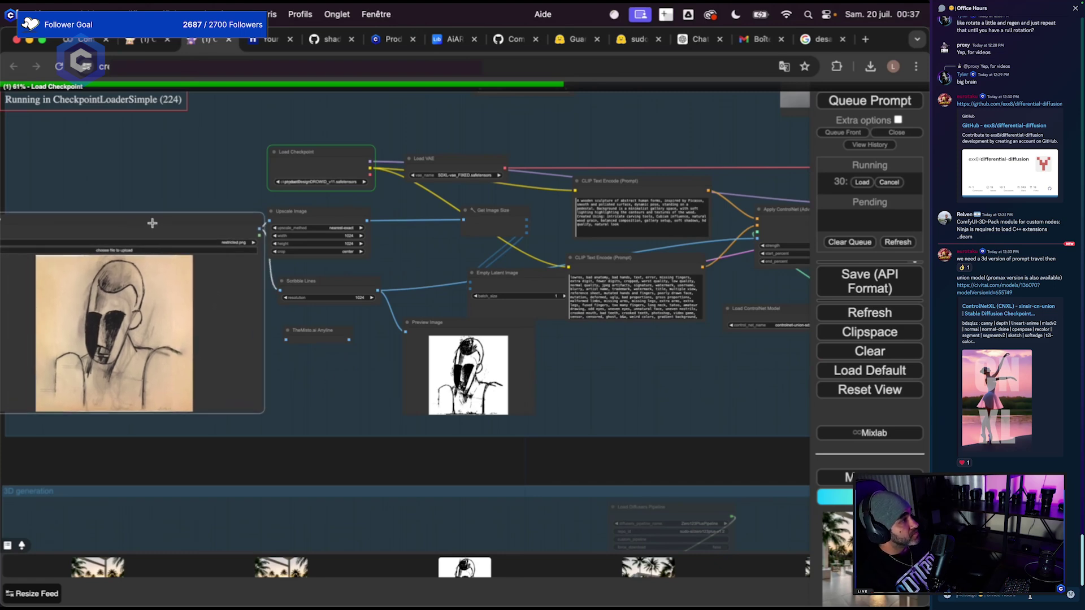
scroll(243, 172, "up", 5)
left_click_drag(338, 137, 303, 150)
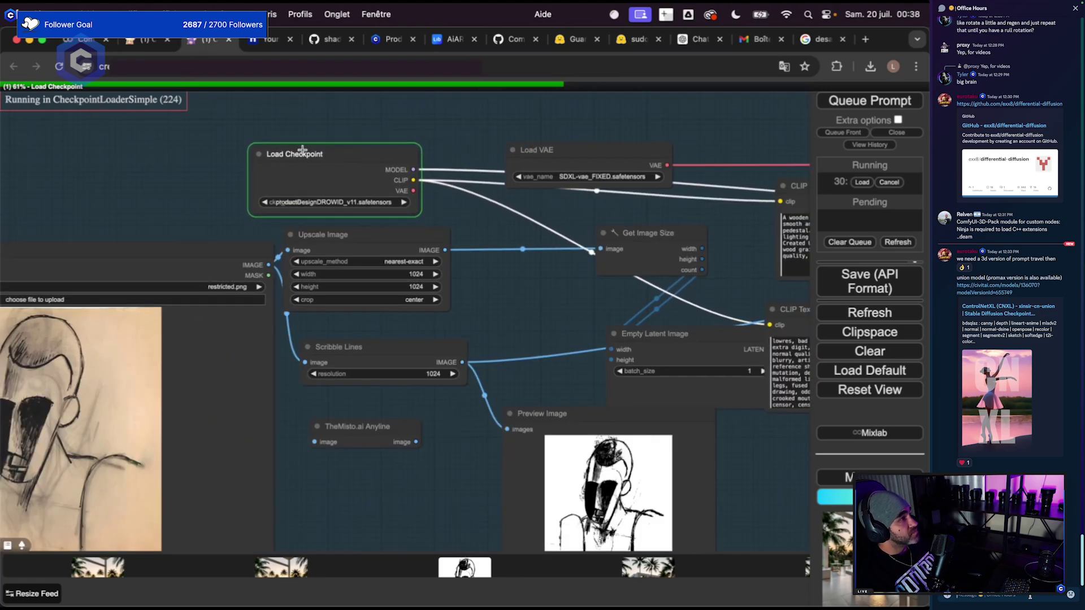
scroll(516, 418, "down", 3)
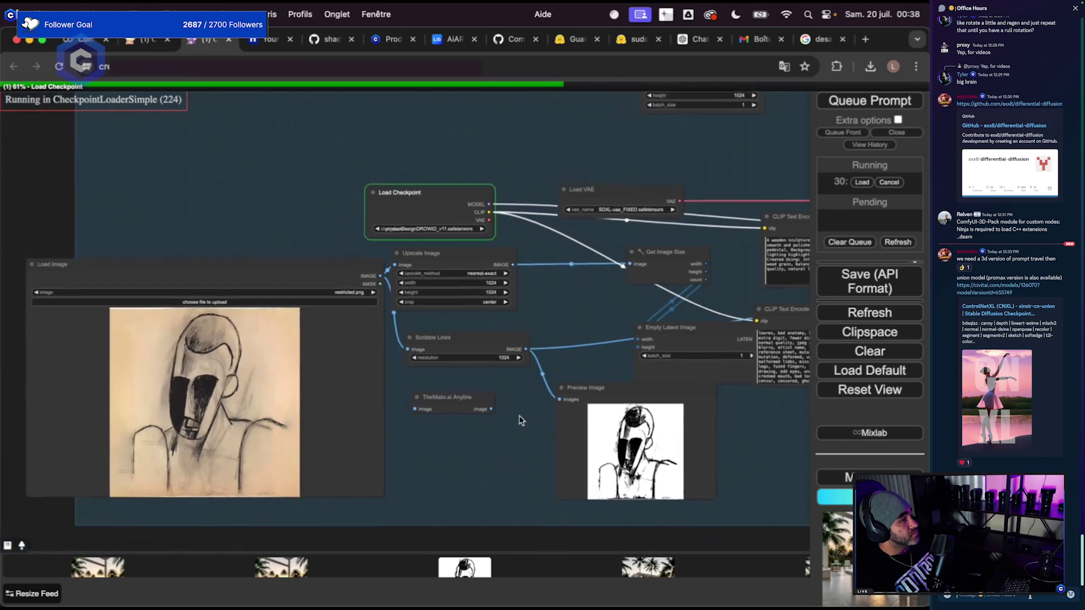
Move the sketch's Load Image node further left, away from the Upscale Image and Scribble Lines nodes.
left_click(252, 266)
left_click_drag(252, 265, 199, 265)
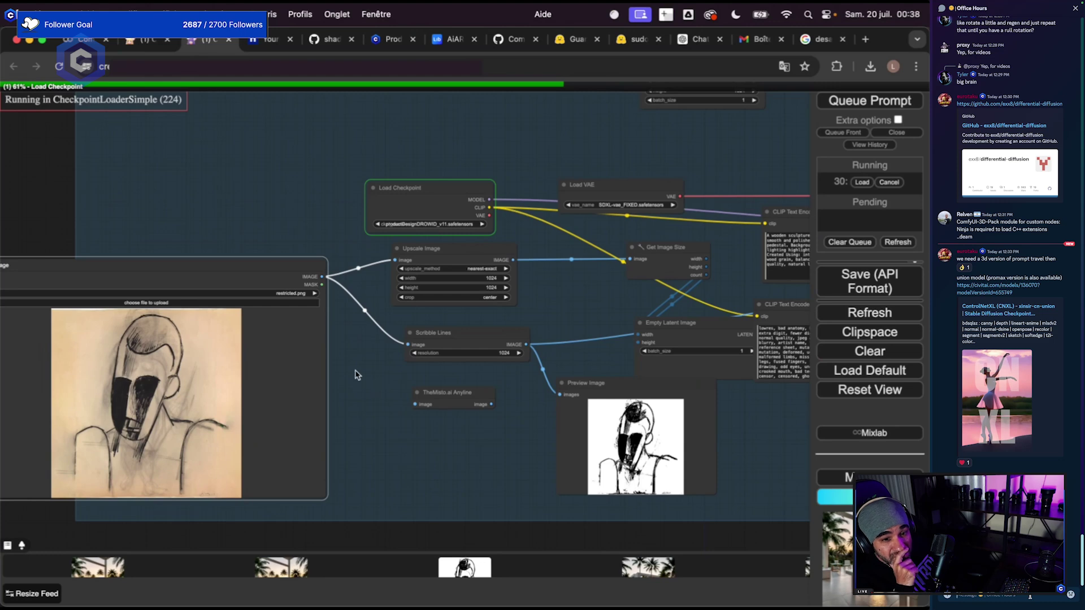
left_click_drag(575, 337, 496, 312)
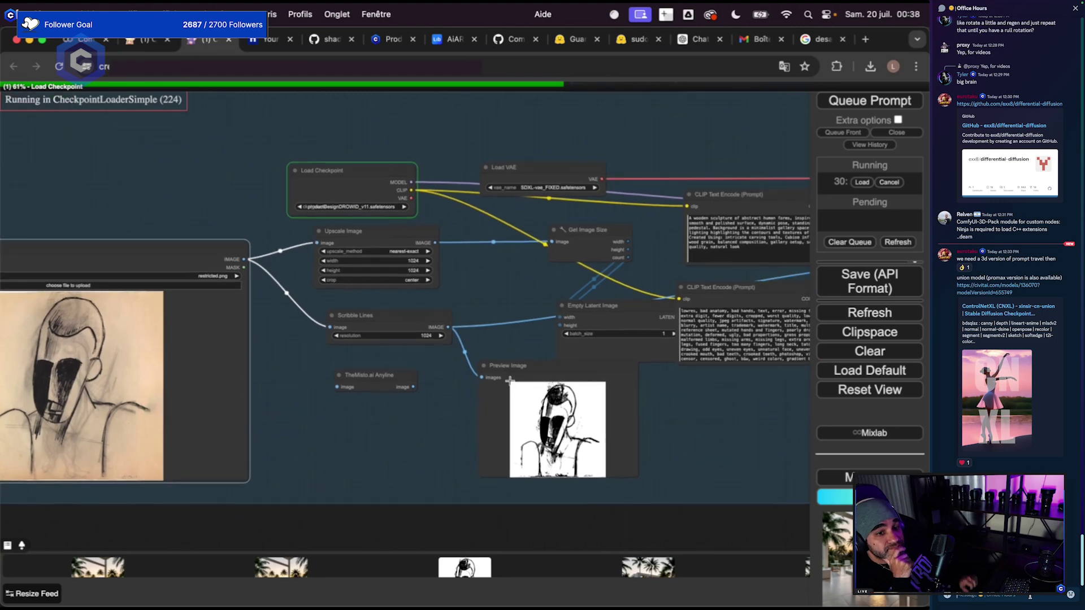
left_click_drag(579, 407, 468, 368)
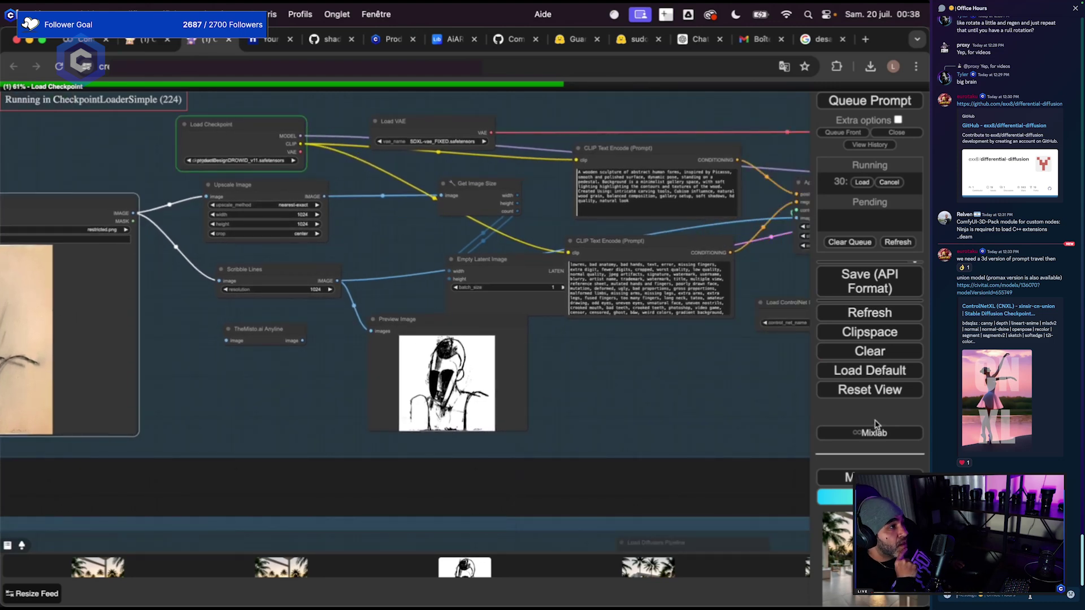
Look over the sculpture branch from Load Checkpoint to KSampler, then check the execution log in the Colab notebook.
scroll(647, 377, "down", 5)
left_click_drag(647, 378, 545, 242)
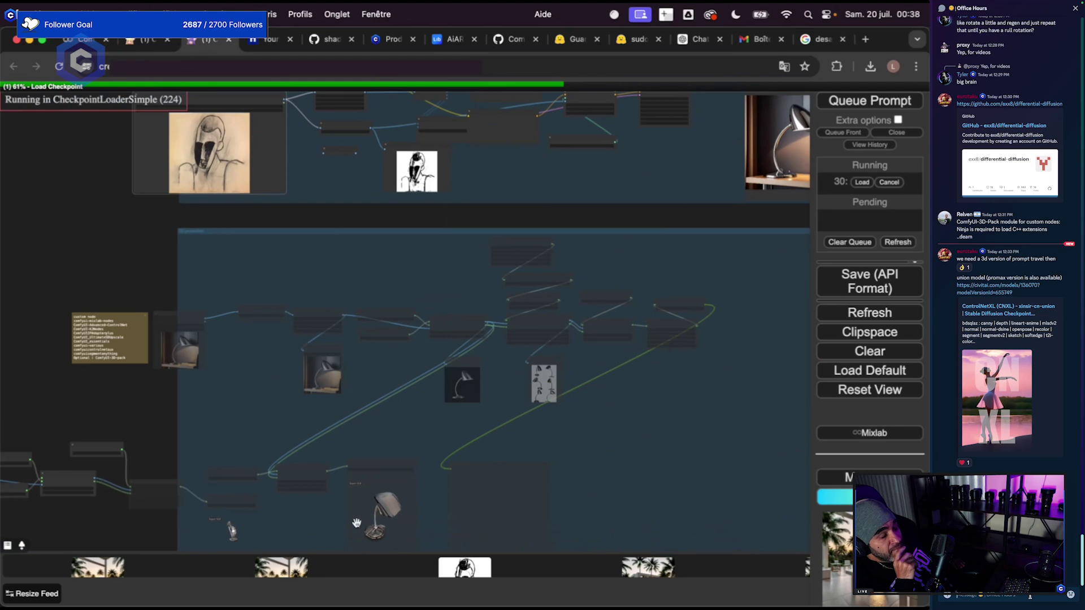
scroll(497, 380, "up", 3)
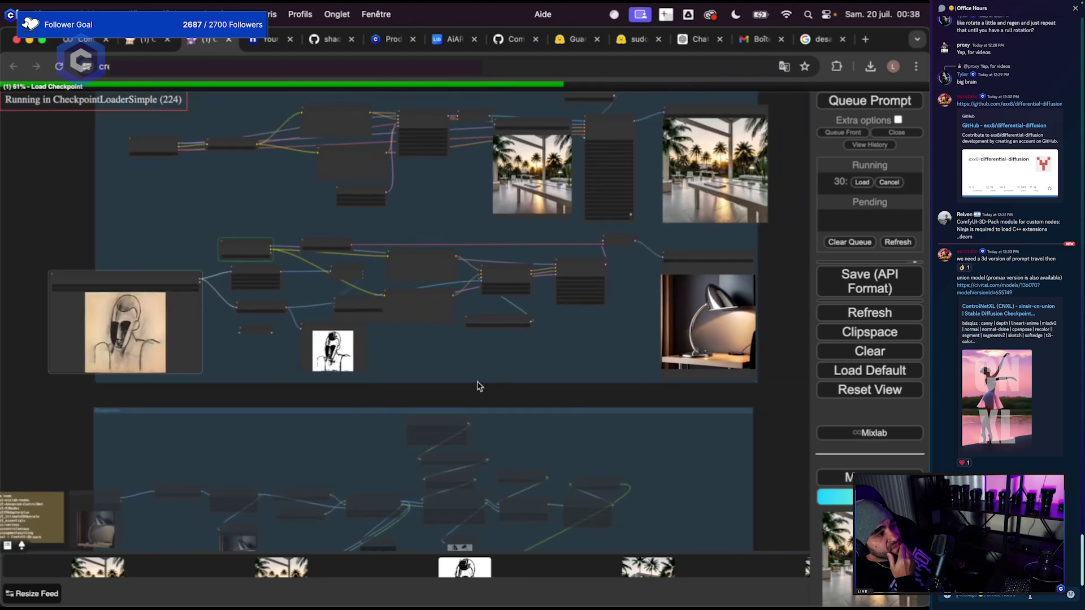
scroll(477, 385, "up", 3)
scroll(478, 390, "up", 3)
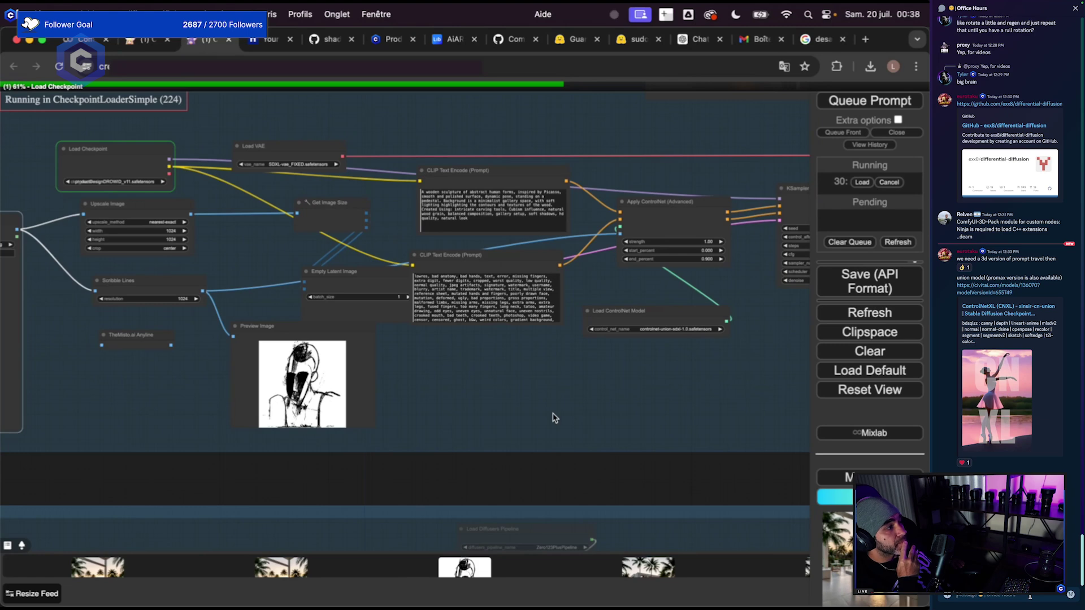
left_click(89, 44)
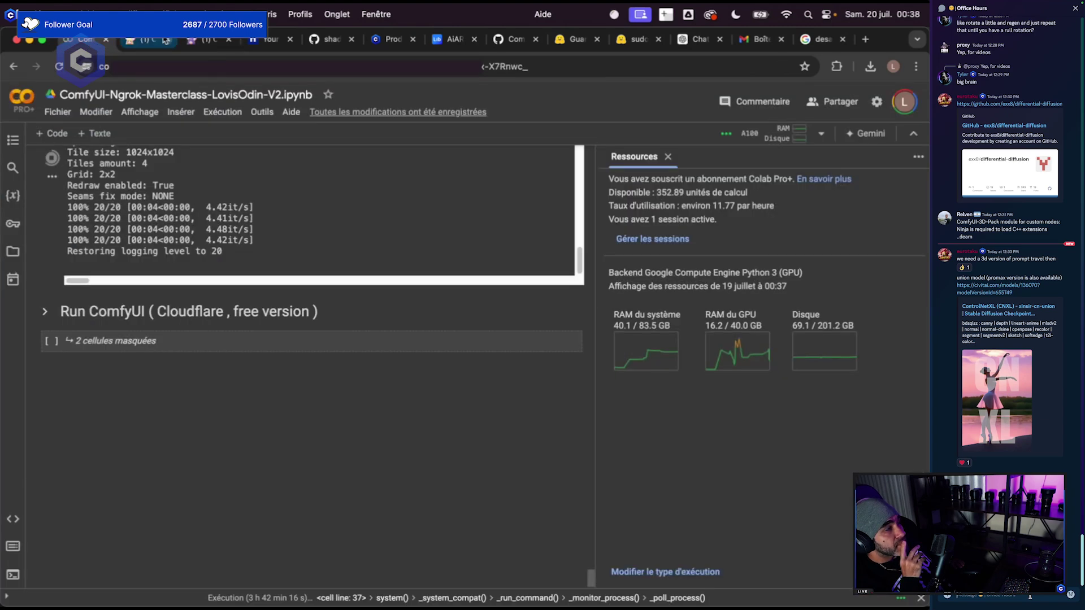
Return to ComfyUI and survey the workflow groups down to the integration group's Save Image node.
left_click(195, 43)
scroll(565, 444, "down", 2)
scroll(565, 444, "down", 2)
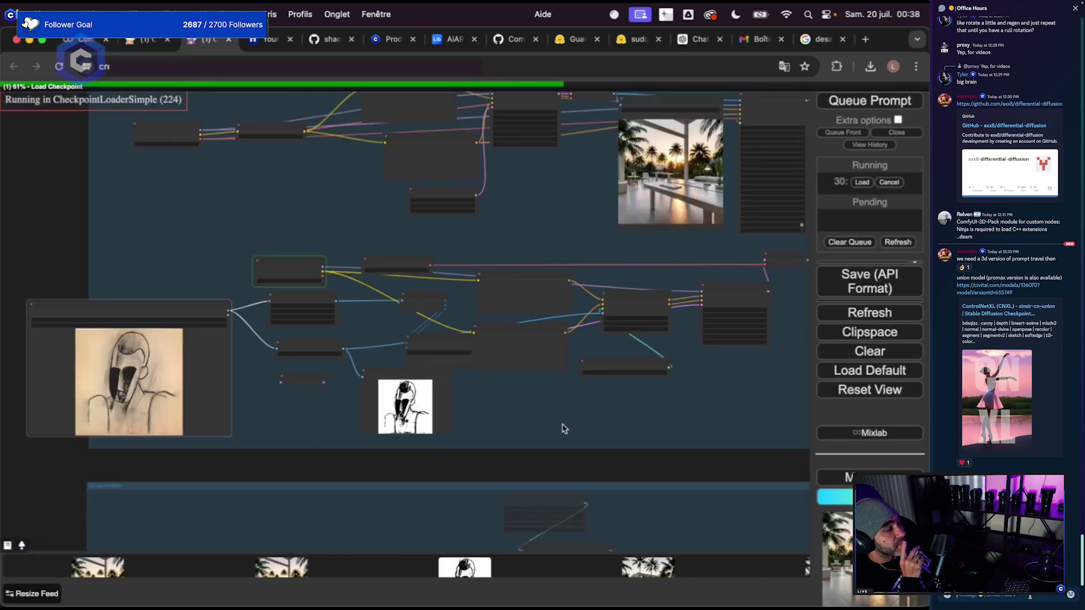
left_click_drag(561, 428, 435, 362)
scroll(435, 361, "down", 3)
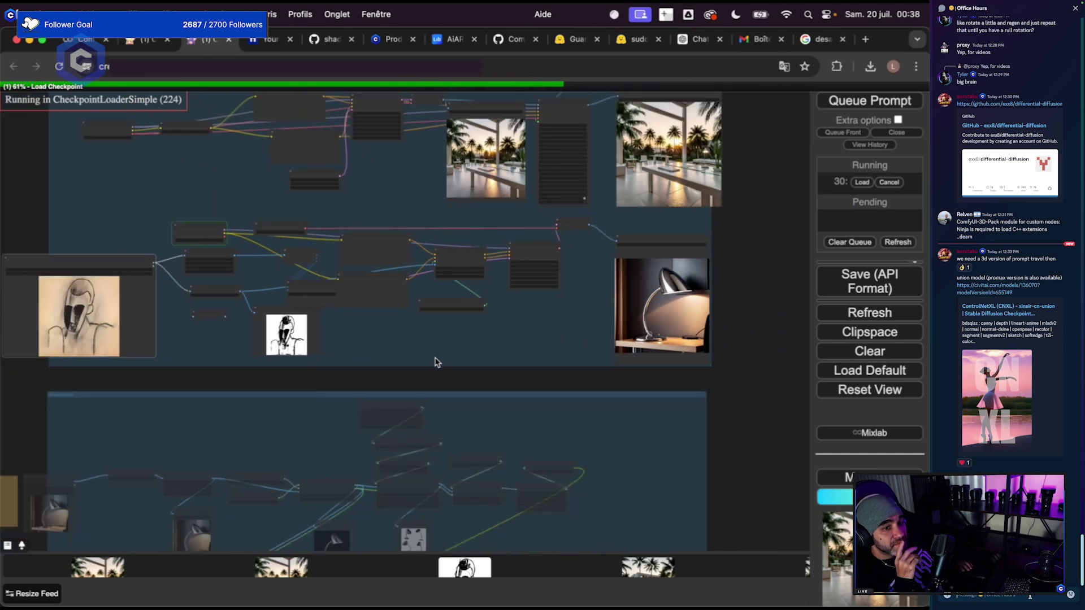
scroll(440, 368, "down", 2)
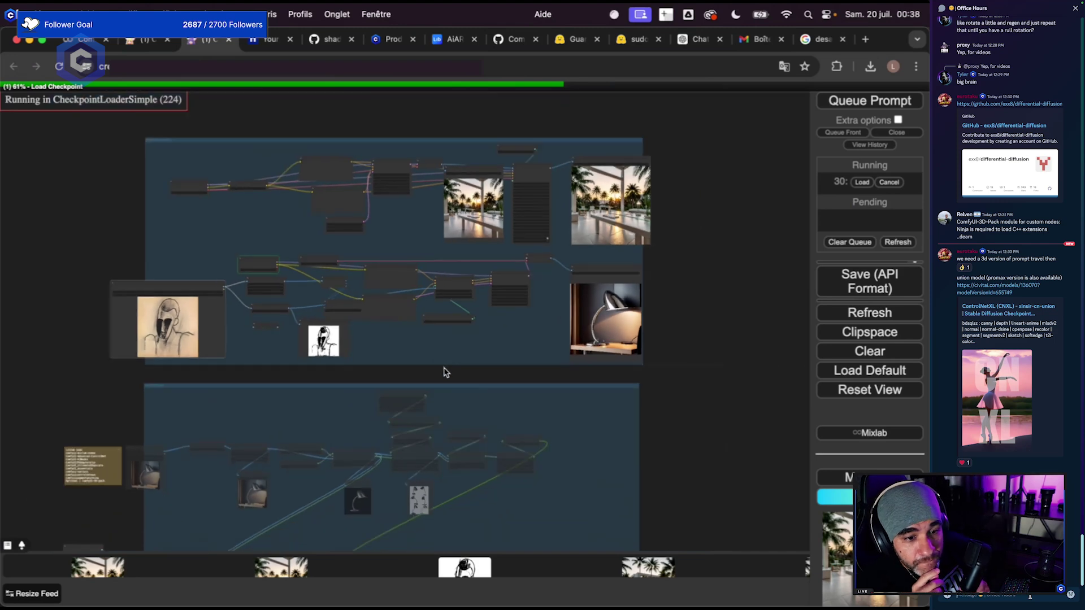
scroll(475, 222, "down", 3)
scroll(589, 330, "down", 3)
scroll(489, 224, "up", 2)
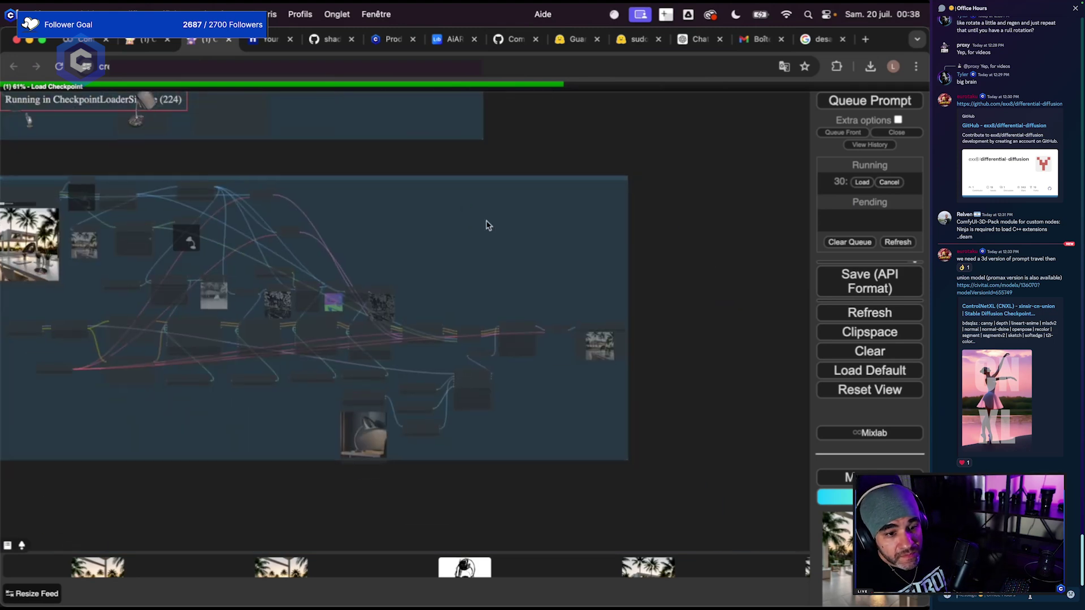
scroll(608, 388, "up", 5)
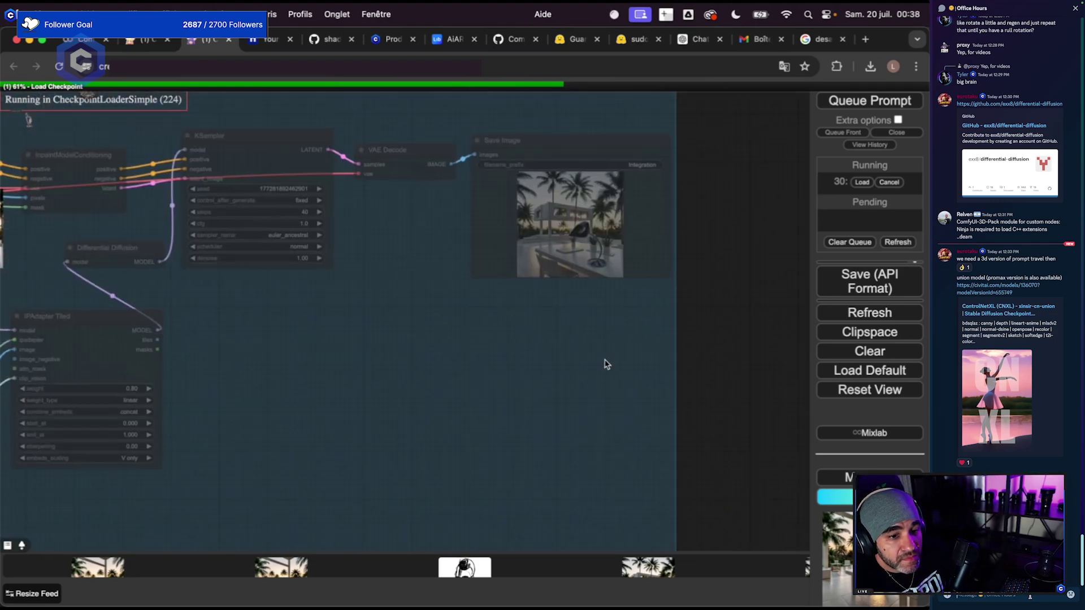
scroll(566, 376, "up", 4)
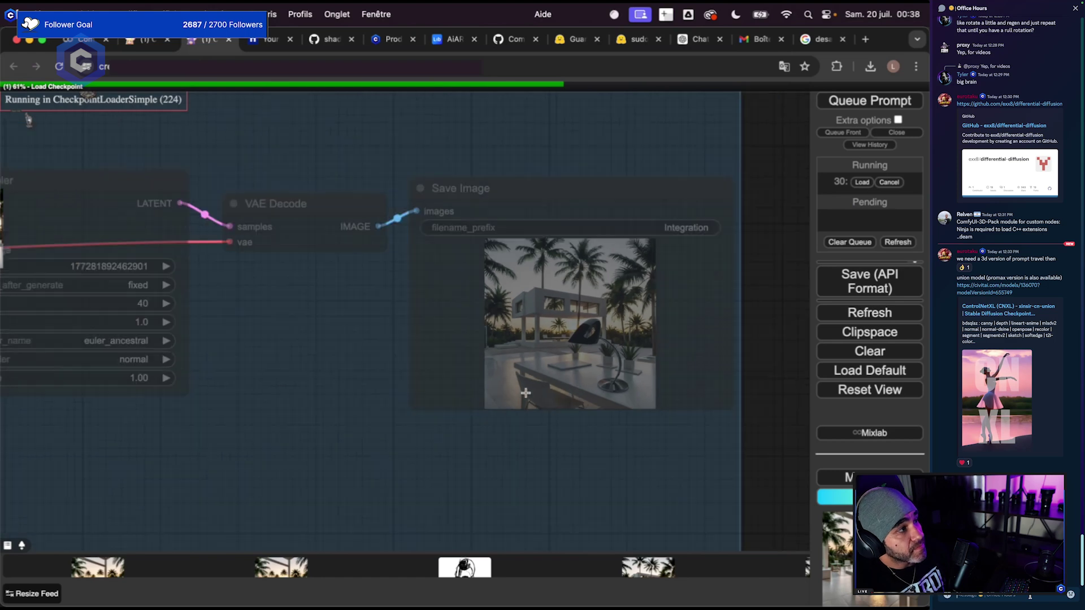
Examine the integration group's IPAdapter Tiled, lamp reference image, prompts and ControlNet preview nodes.
scroll(526, 393, "down", 3)
left_click_drag(452, 397, 601, 381)
scroll(574, 368, "down", 3)
scroll(407, 448, "up", 5)
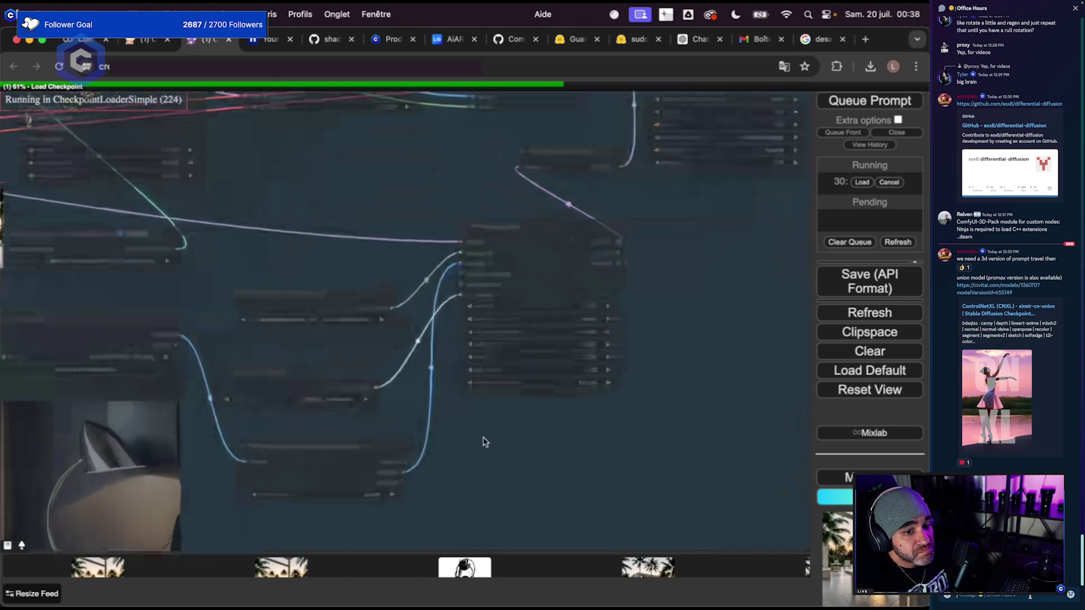
scroll(511, 266, "down", 3)
scroll(625, 337, "down", 5)
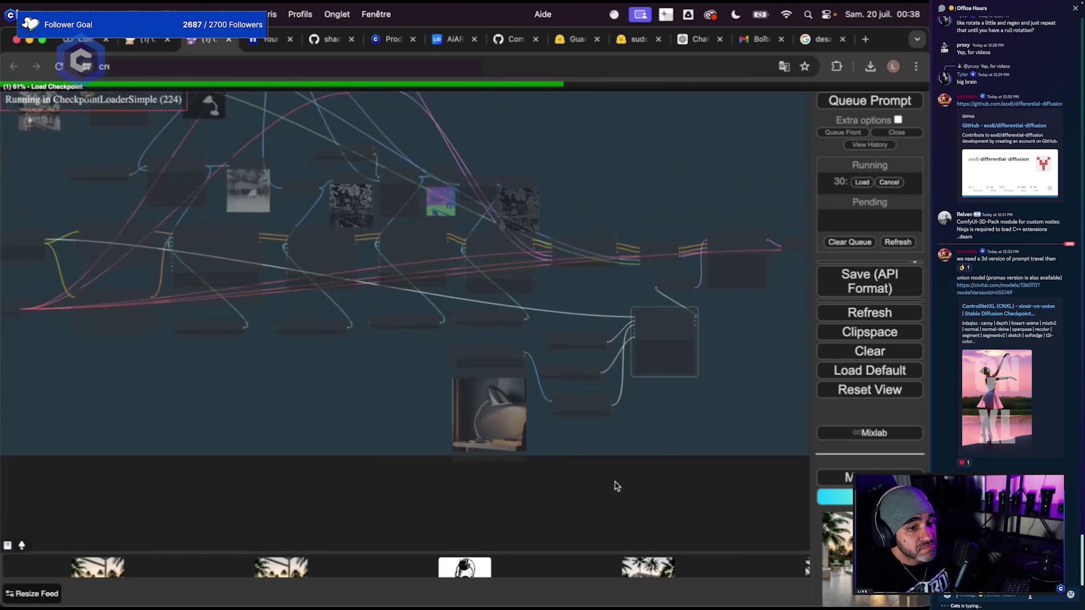
scroll(380, 450, "up", 5)
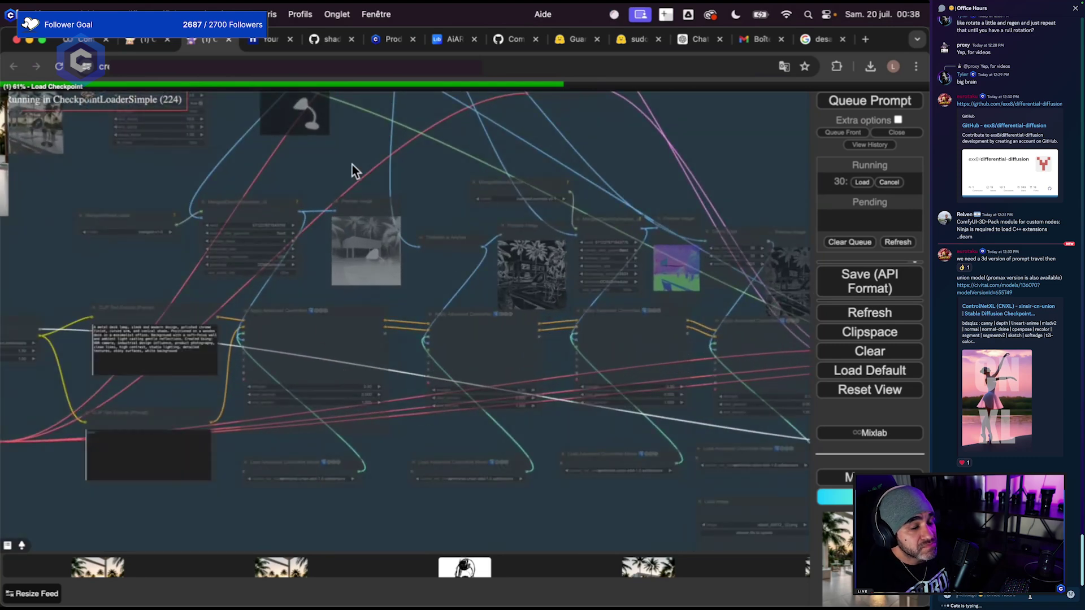
scroll(352, 170, "down", 6)
left_click_drag(431, 317, 489, 406)
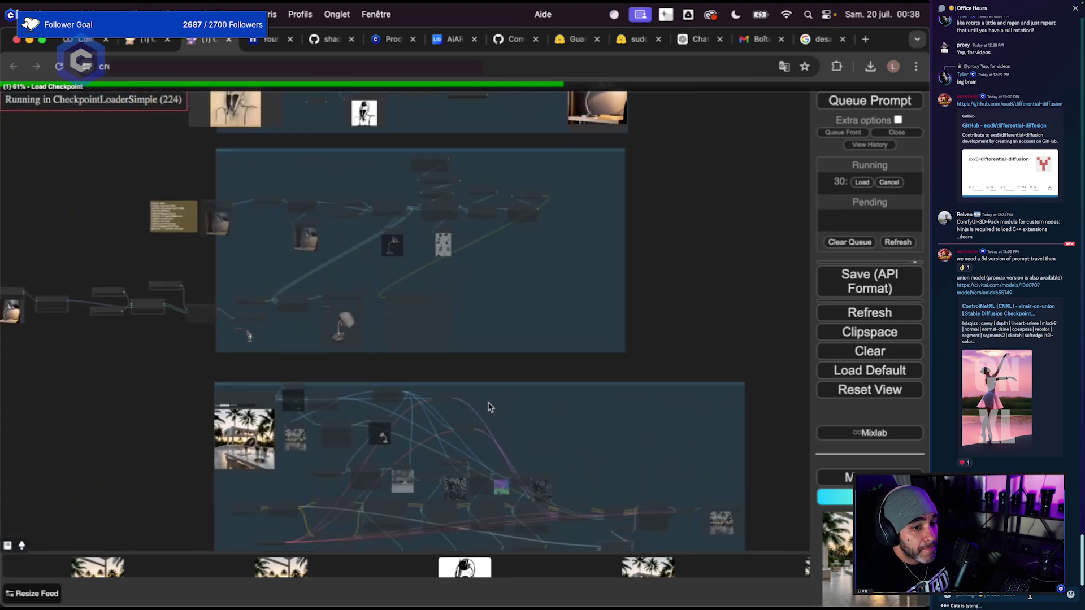
Inspect the 3D group's lamp previews and rotate the lamp model in the mesh preview.
scroll(500, 435, "up", 2)
scroll(380, 225, "up", 4)
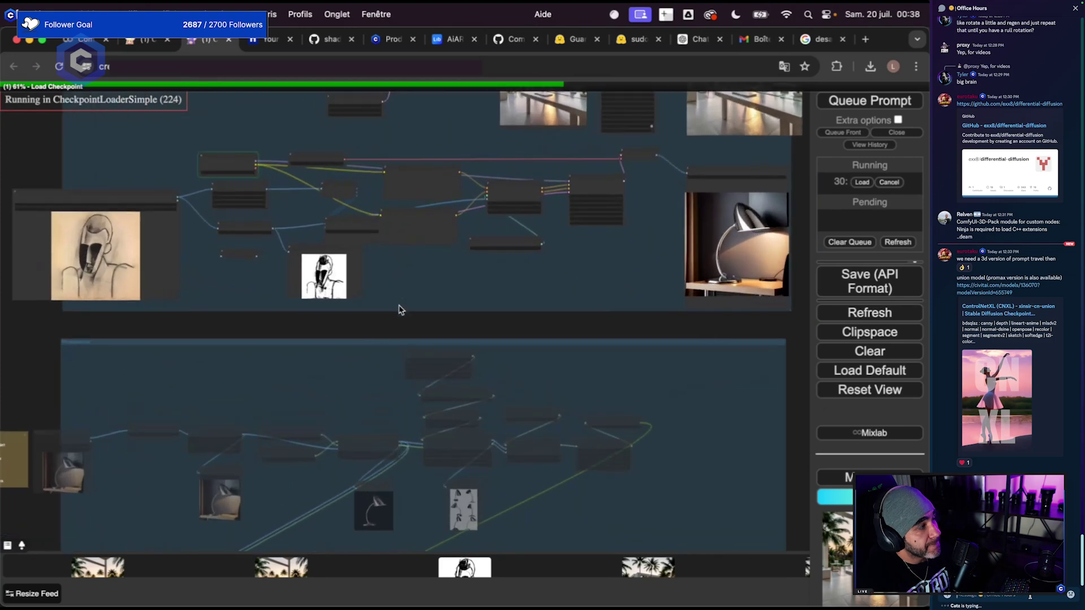
scroll(431, 404, "up", 6)
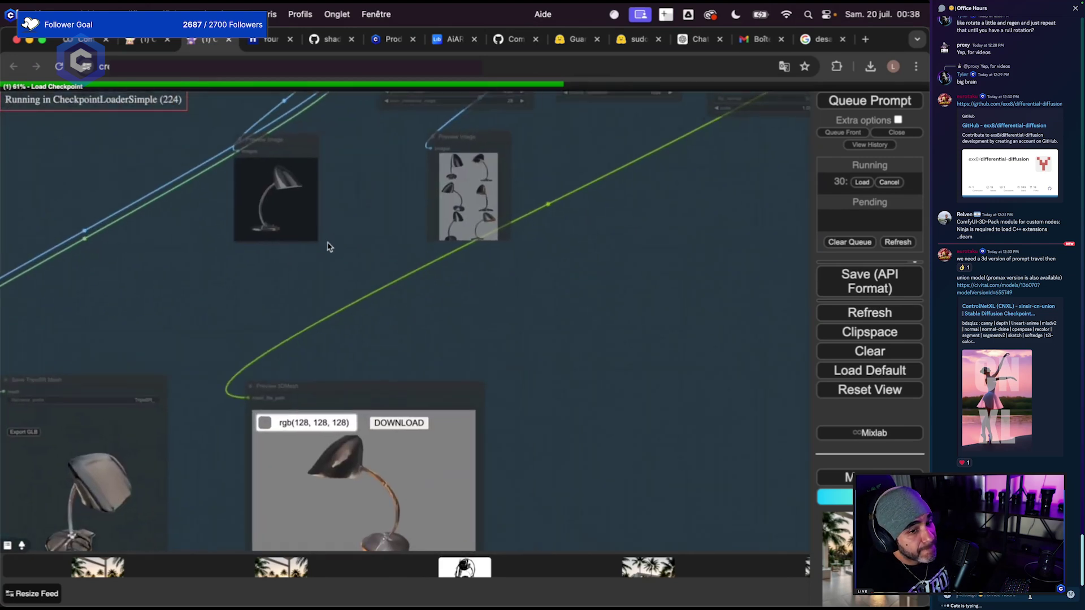
left_click_drag(329, 247, 349, 219)
mouse_move(389, 406)
left_mouse_down()
mouse_move(409, 414)
mouse_move(402, 423)
left_mouse_up()
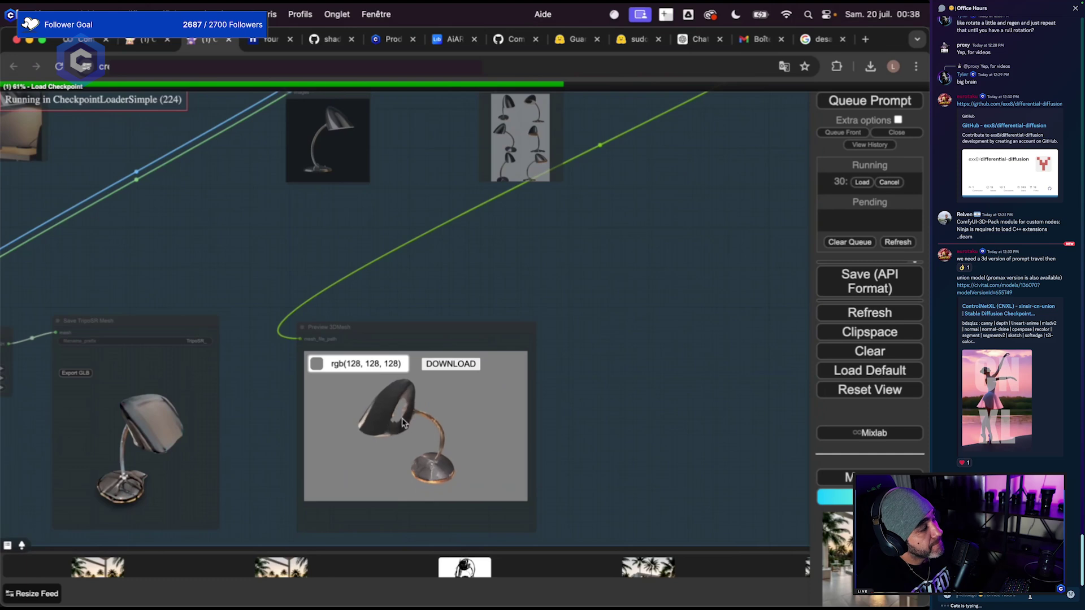
scroll(612, 414, "down", 5)
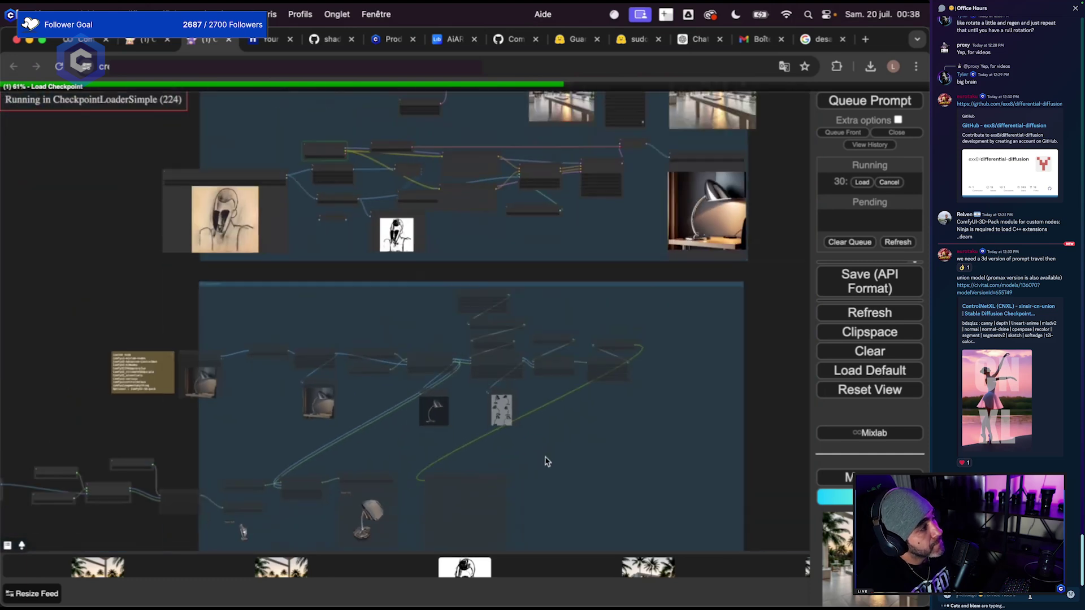
scroll(547, 462, "up", 5)
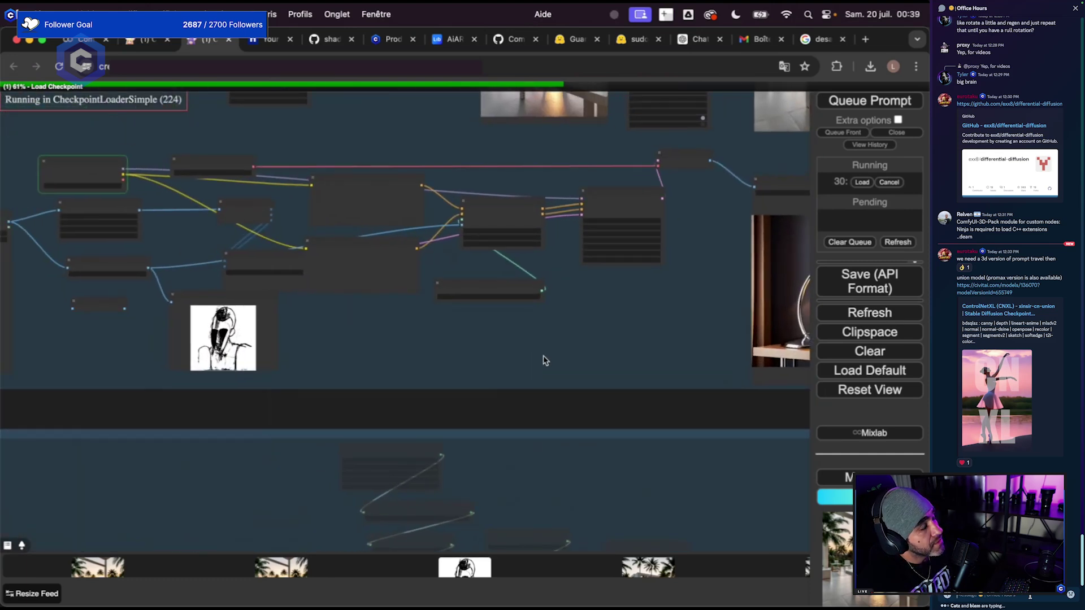
Check the Colab notebook again, then return to ComfyUI and look over the landscape, sculpture and 3D groups.
left_click(89, 40)
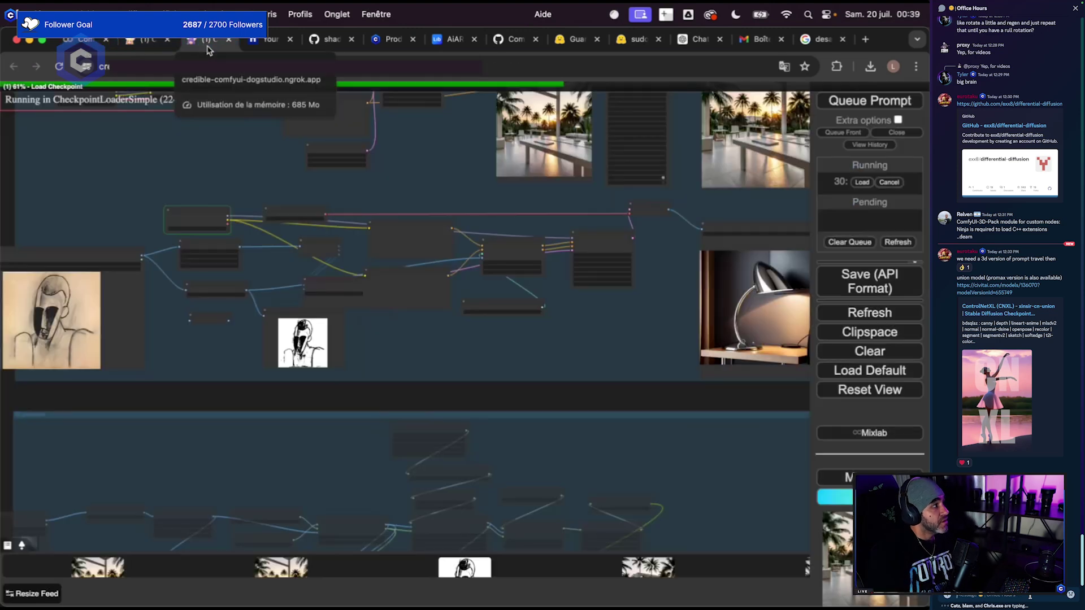
left_click(204, 40)
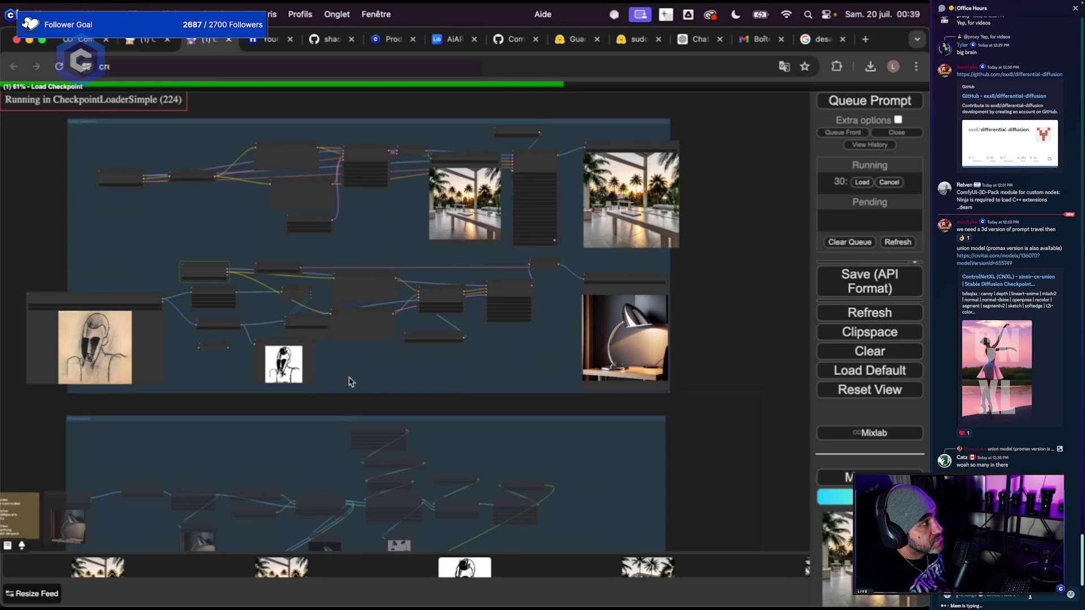
scroll(348, 382, "left", 3)
scroll(497, 396, "down", 8)
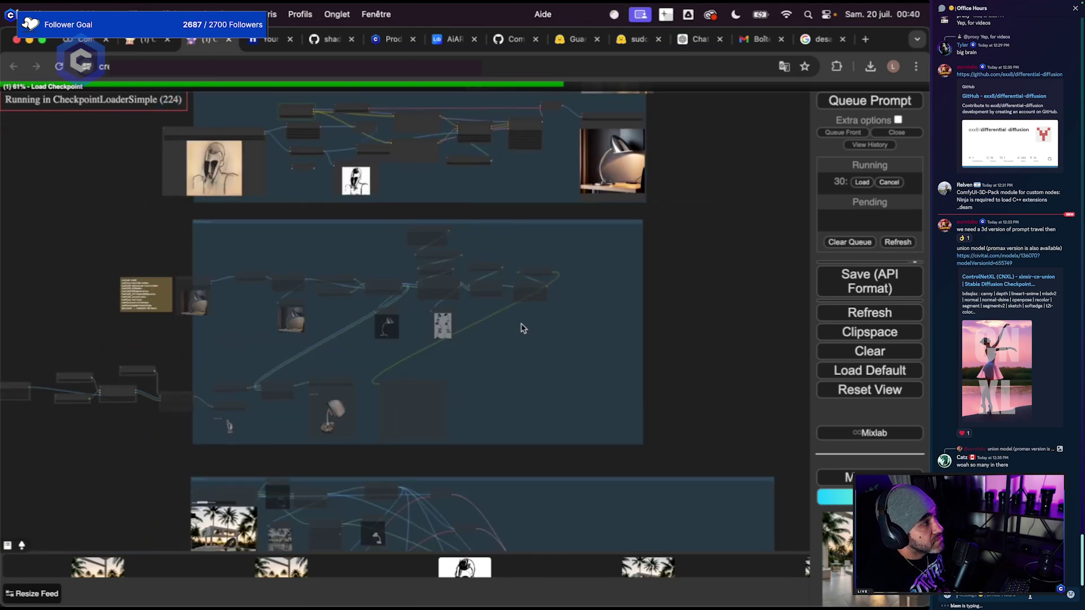
scroll(527, 321, "down", 5)
scroll(529, 402, "up", 5)
scroll(540, 477, "up", 4)
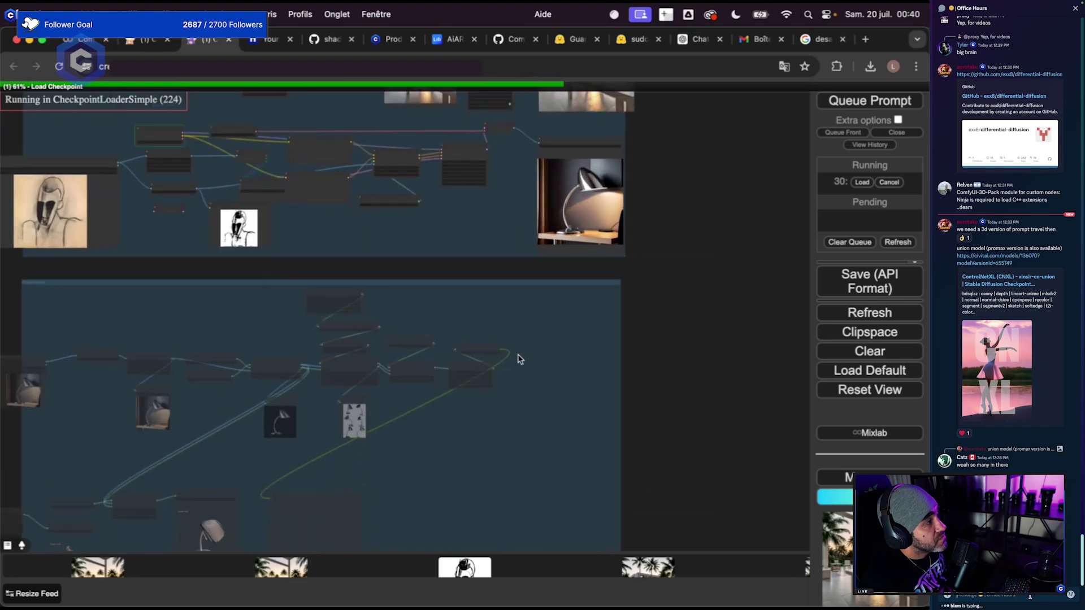
left_click_drag(520, 359, 626, 533)
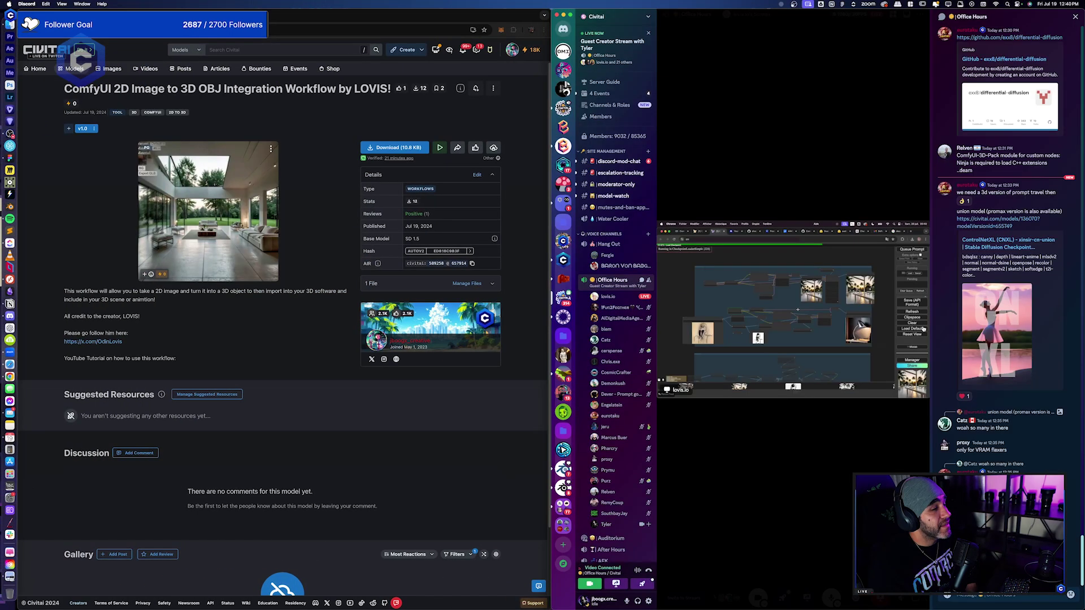
Return to the ComfyUI workflow and examine the 3D group's cut-out lamp and multi-view previews.
key("ctrl+Right")
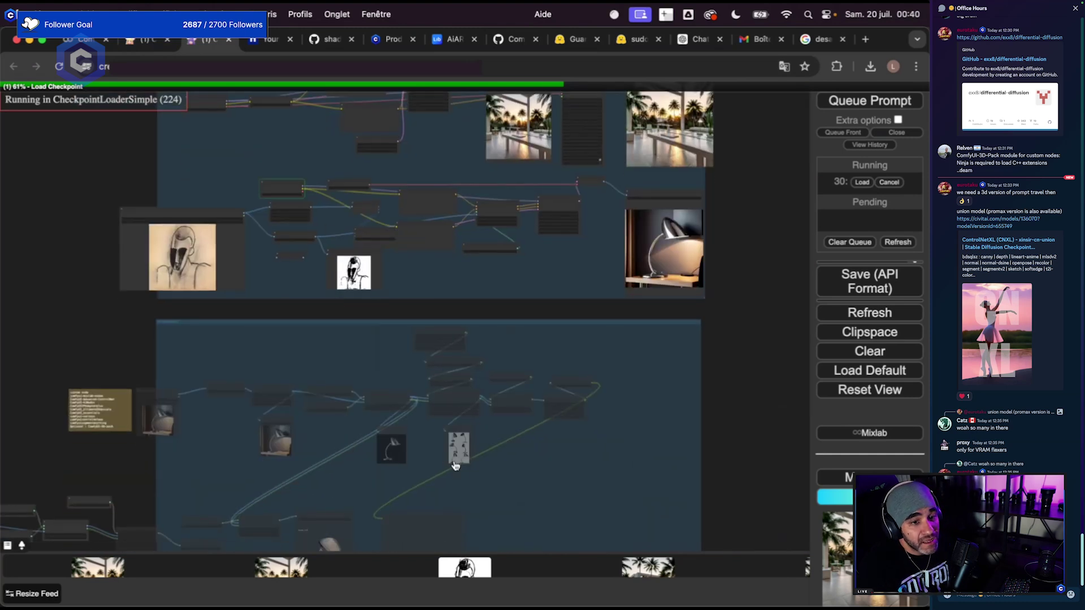
scroll(452, 480, "up", 10)
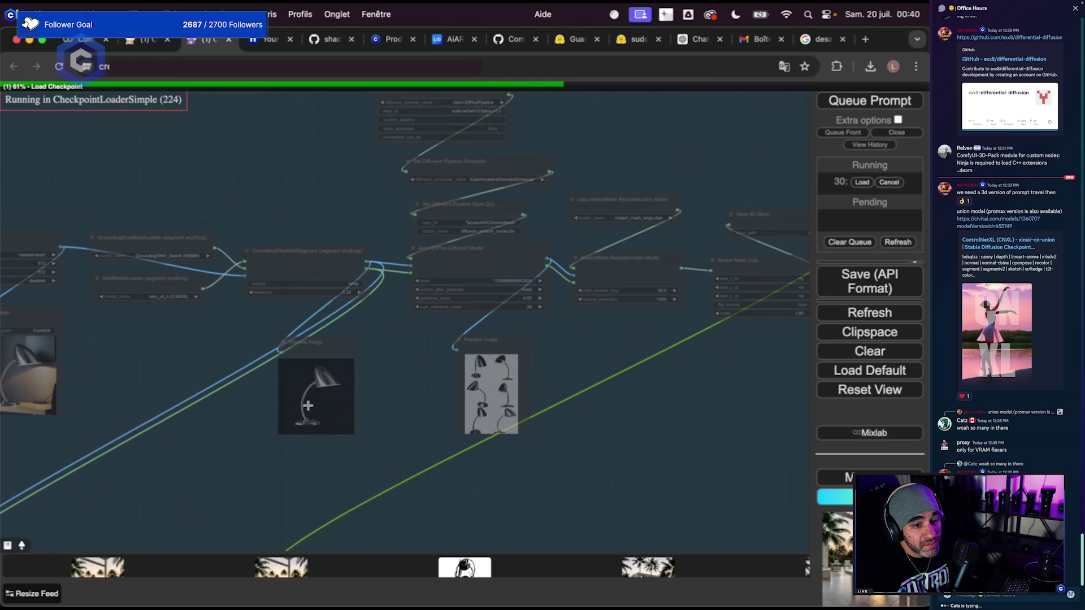
scroll(342, 441, "down", 5)
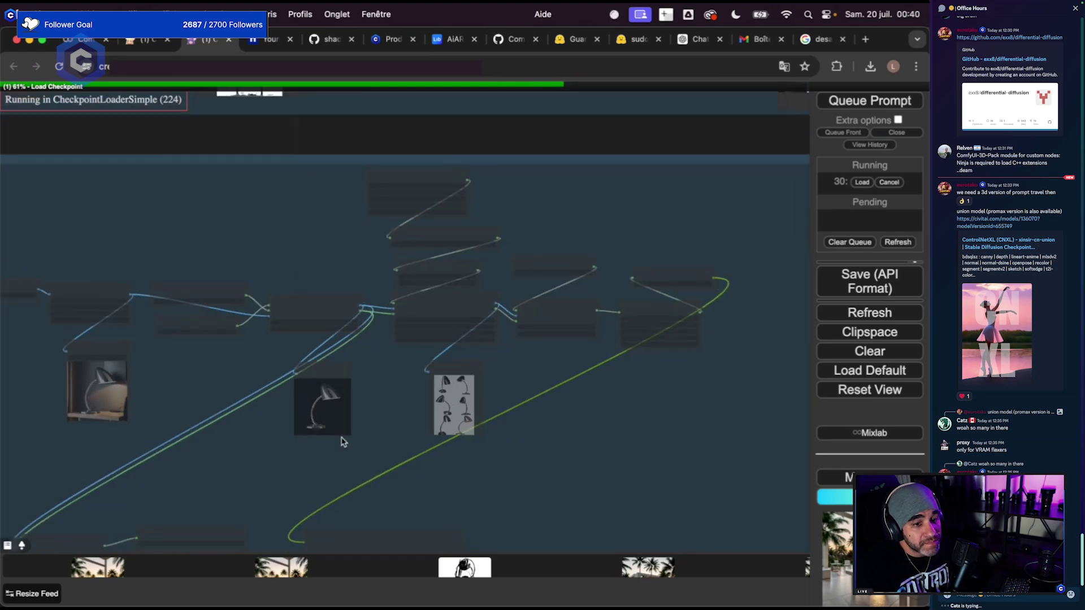
scroll(305, 444, "down", 6)
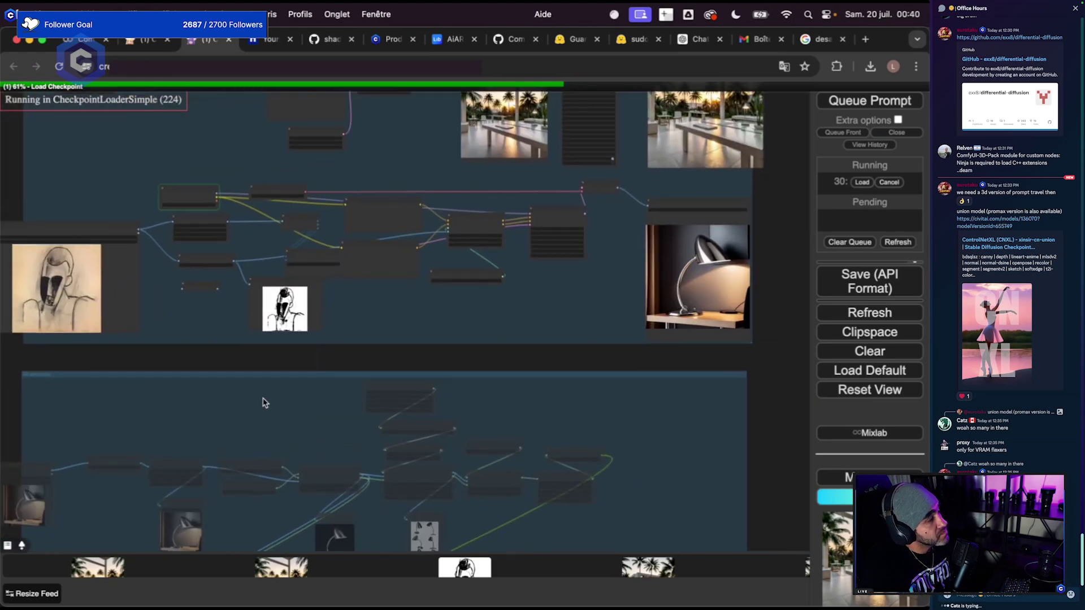
Examine the sculpture branch from its text prompts, ControlNet and KSampler to the Save Image node with the desk lamp.
scroll(534, 336, "up", 6)
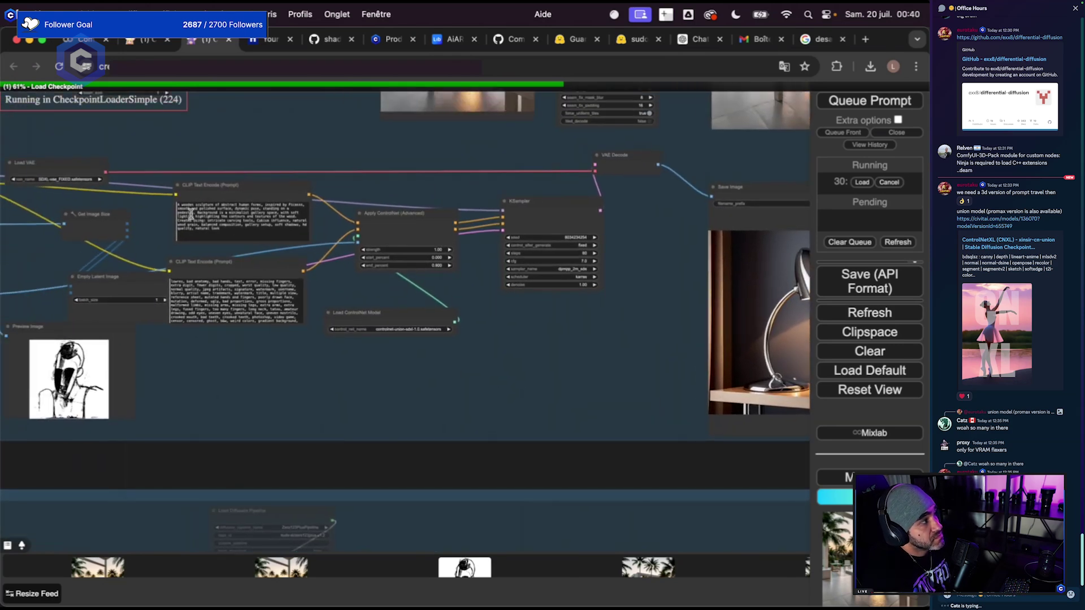
left_click_drag(565, 377, 357, 400)
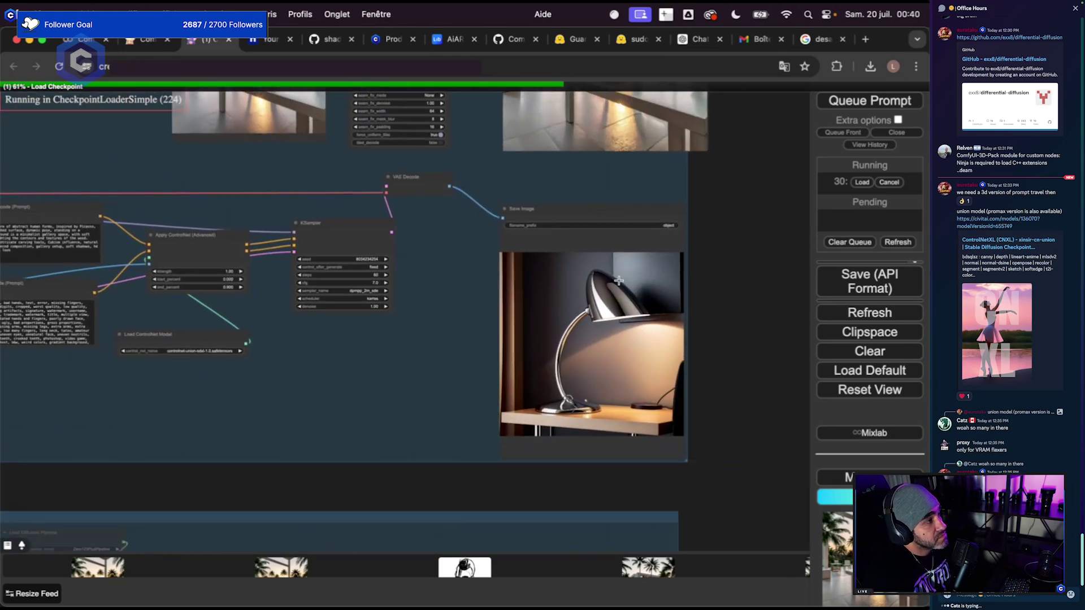
scroll(618, 418, "up", 2)
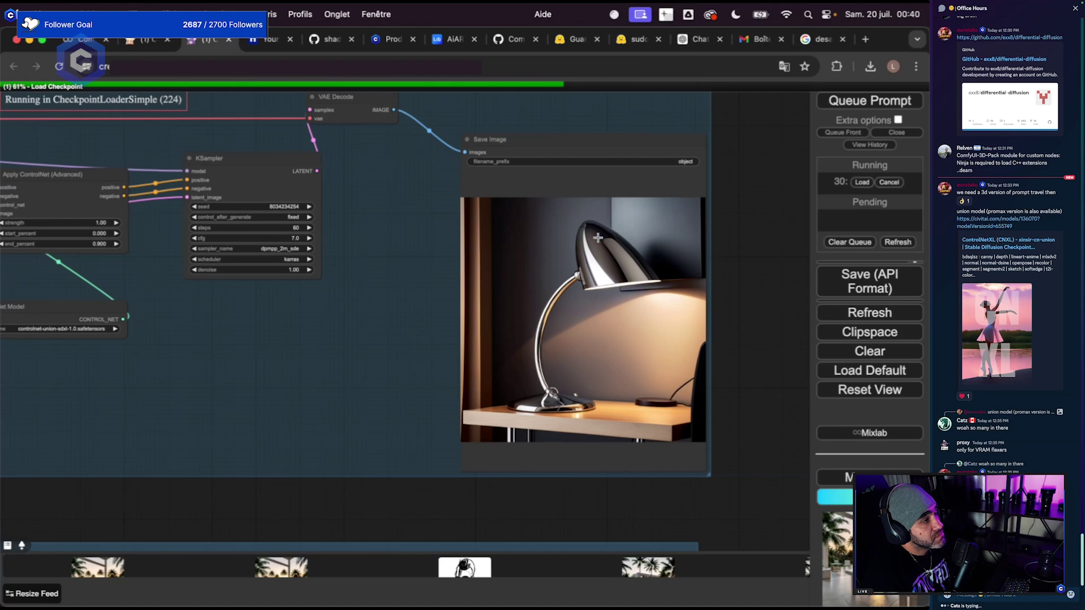
scroll(586, 290, "down", 5)
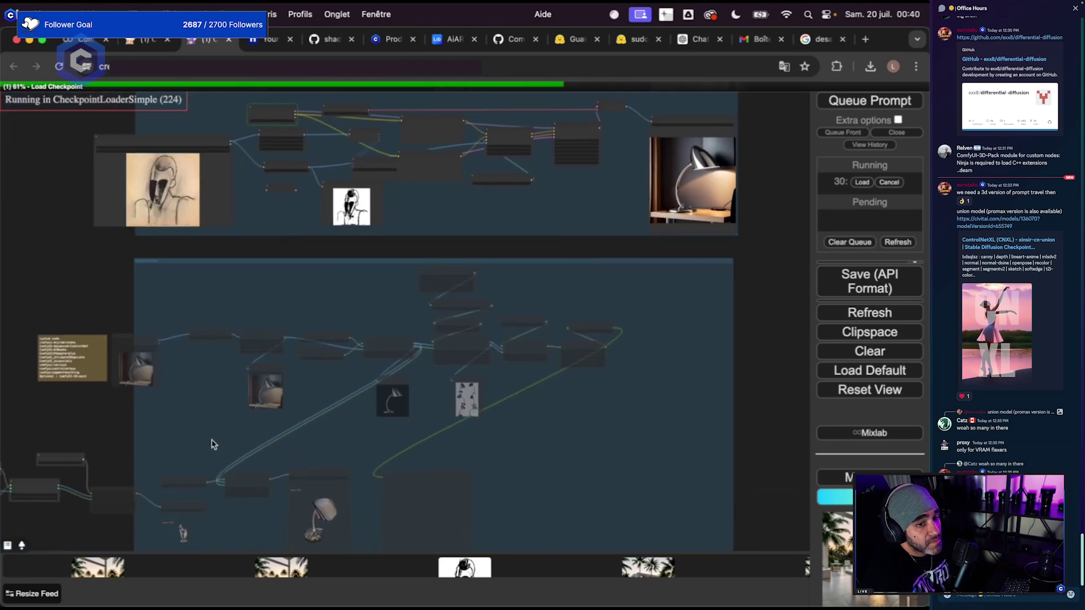
Examine the 3D group's TripoSR mesh and 3D mesh previews, rotating the TripoSR lamp model.
scroll(331, 455, "up", 4)
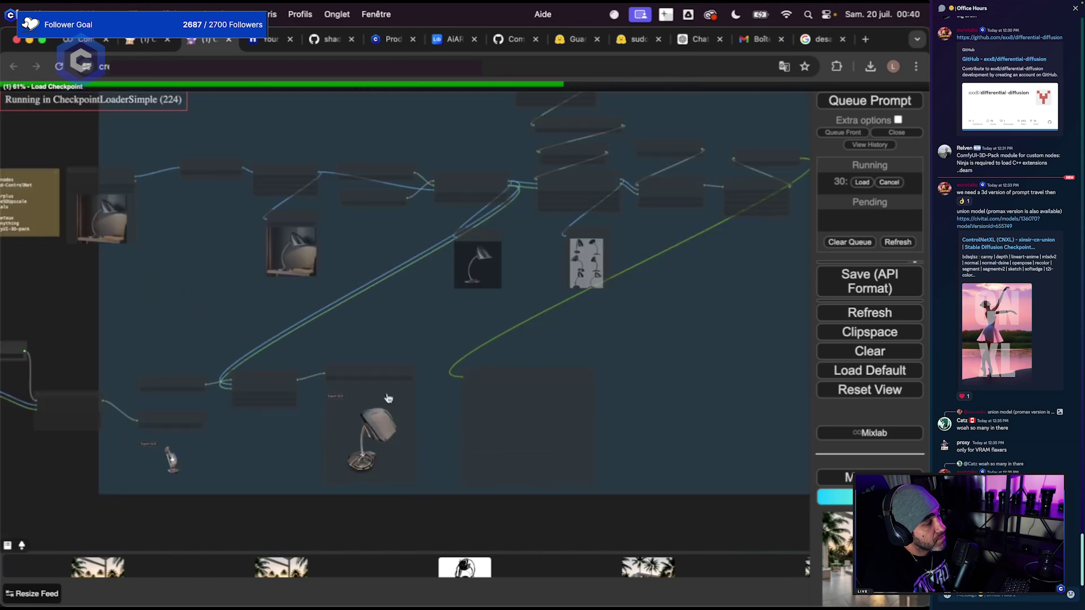
scroll(292, 461, "up", 2)
left_click_drag(361, 447, 489, 397)
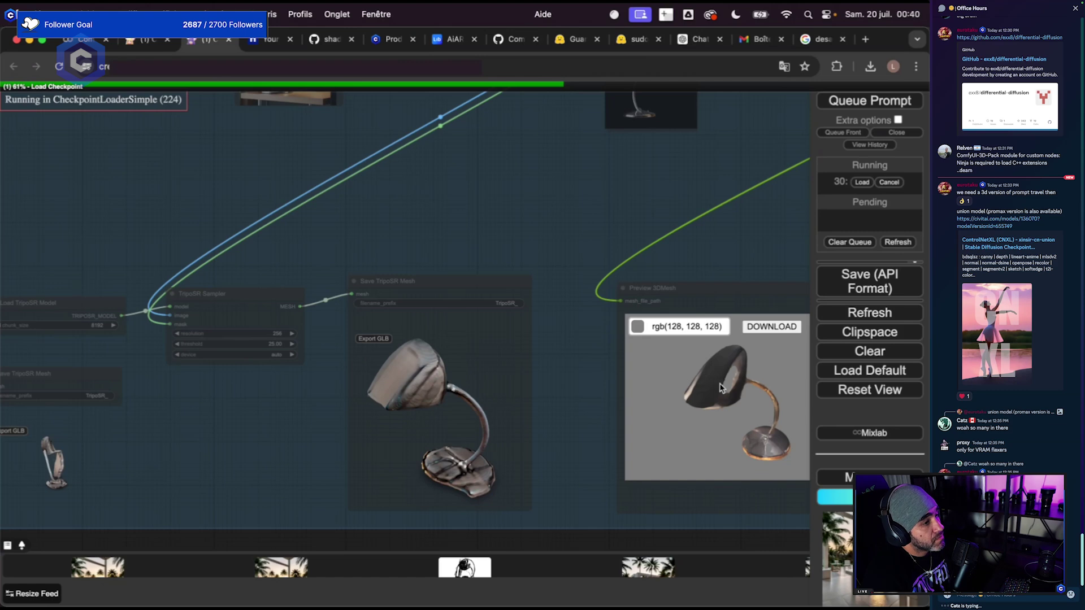
scroll(534, 452, "down", 3)
left_click_drag(533, 452, 486, 157)
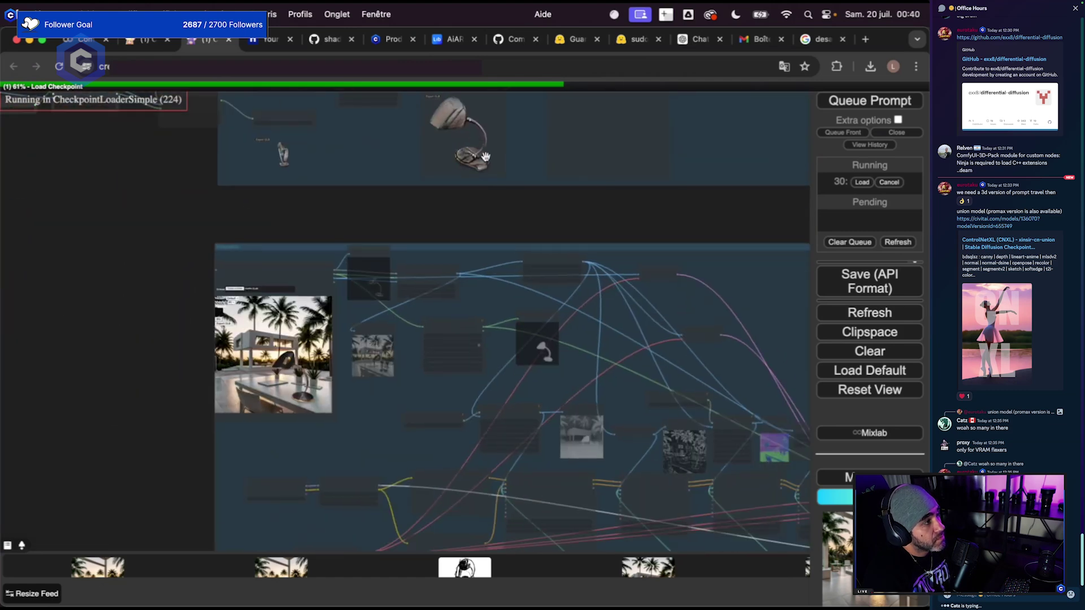
Examine the integration group's villa scene with the lamp, its mask and depth previews, ControlNet nodes and lamp reference image.
left_click_drag(354, 466, 305, 286)
scroll(192, 375, "up", 3)
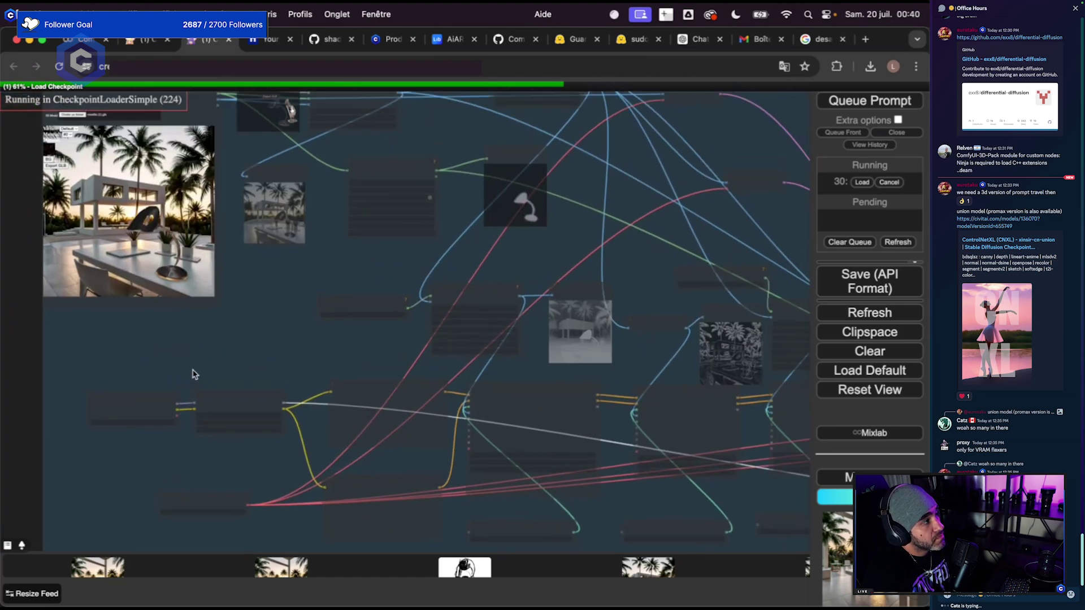
left_click_drag(192, 375, 219, 440)
scroll(32, 359, "up", 3)
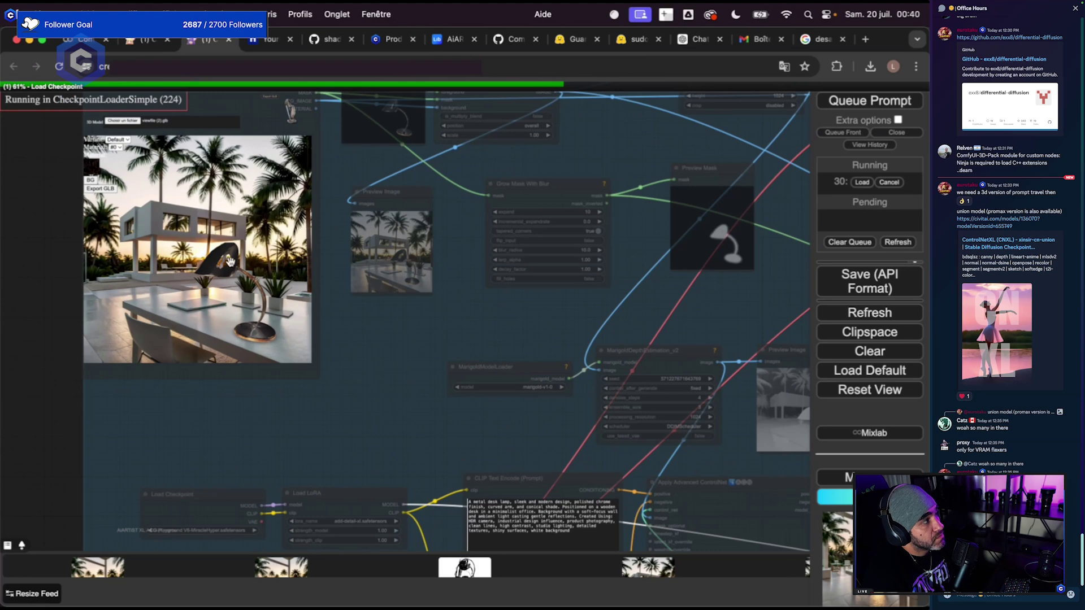
scroll(353, 361, "down", 3)
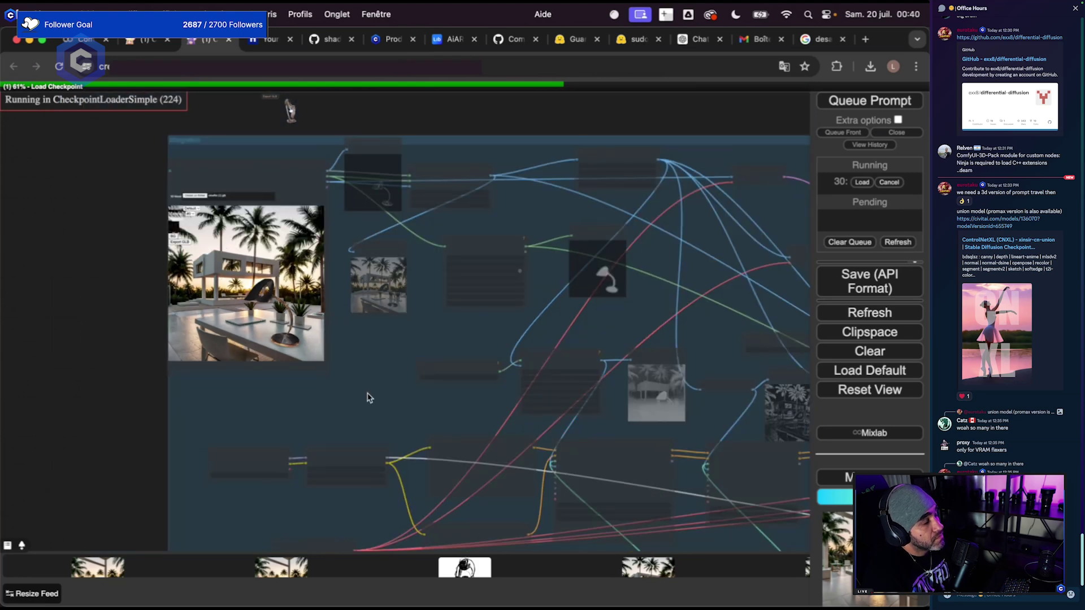
scroll(368, 398, "down", 5)
left_click_drag(439, 465, 354, 431)
scroll(362, 430, "up", 6)
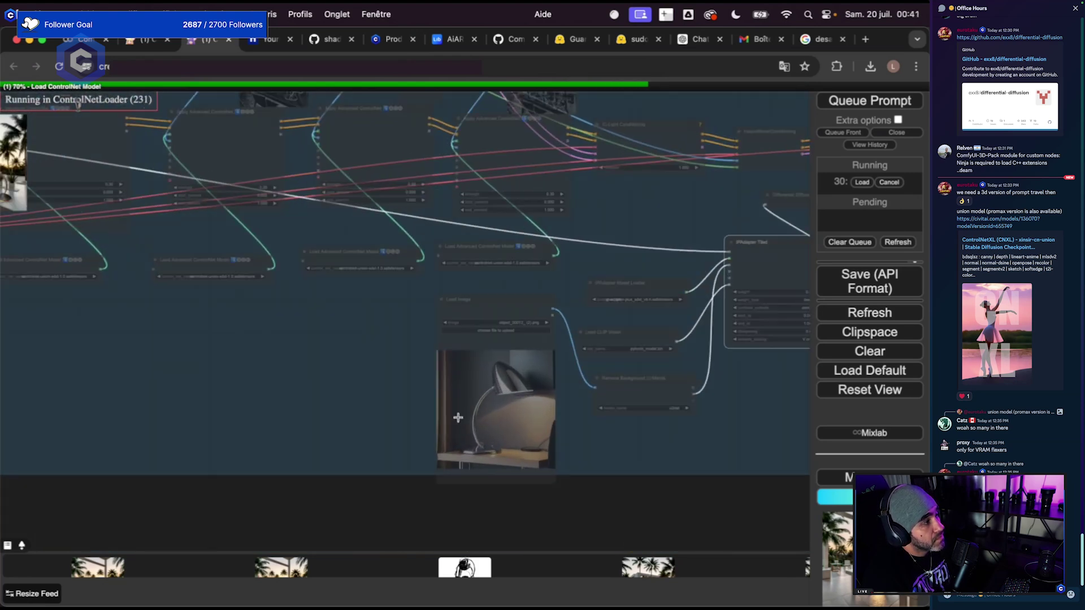
scroll(514, 472, "down", 2)
scroll(508, 465, "up", 2)
scroll(552, 520, "down", 3)
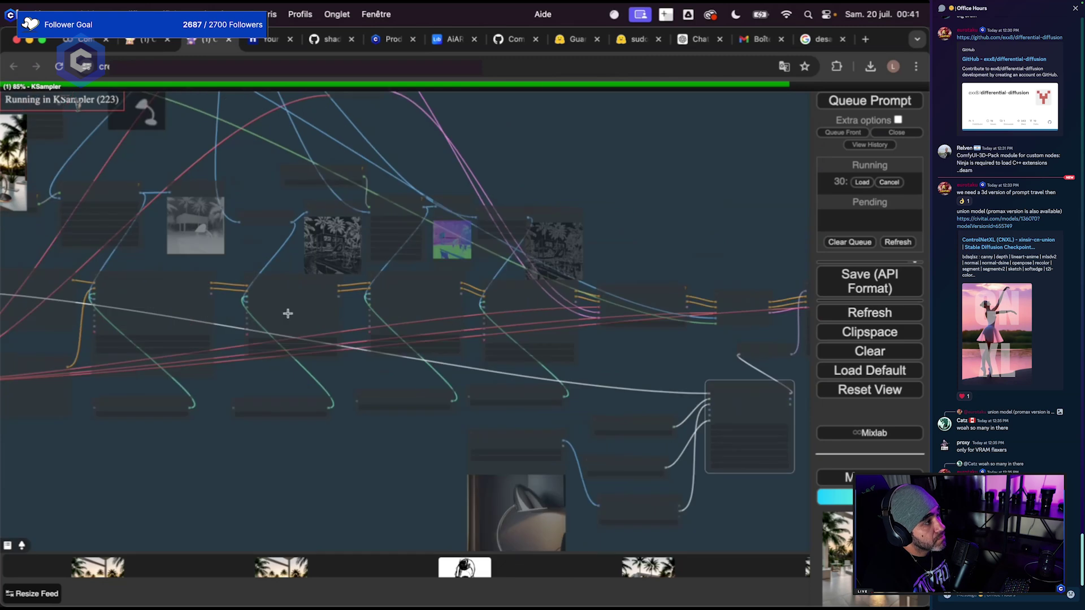
Trace the integration group from the composed scene through the IPAdapter and KSampler to the Save Image node.
scroll(294, 320, "up", 5)
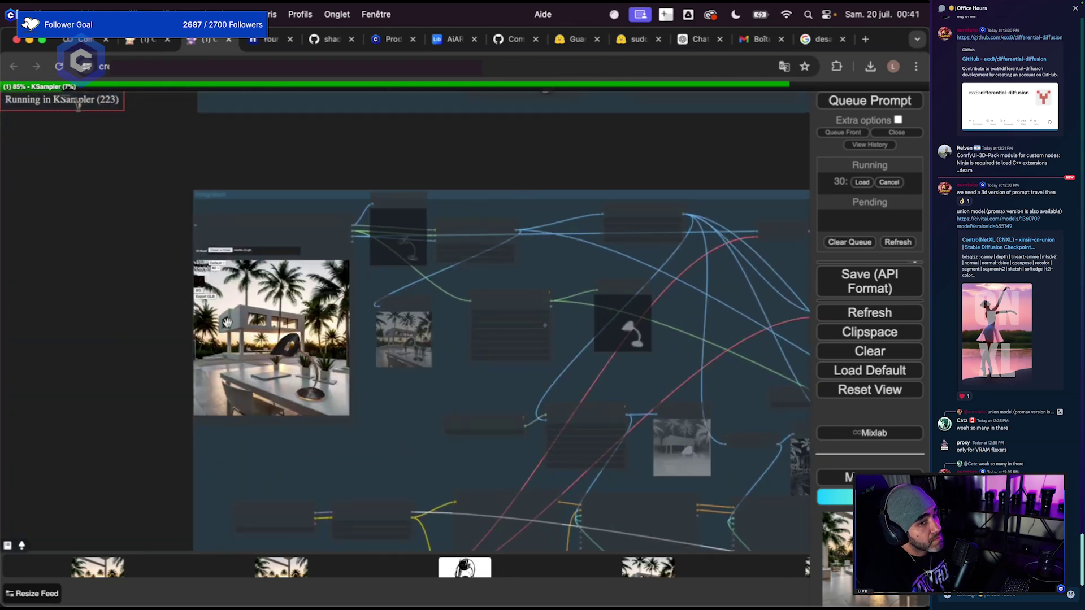
left_click_drag(354, 403, 283, 214)
left_click_drag(465, 401, 314, 391)
left_click_drag(598, 462, 373, 333)
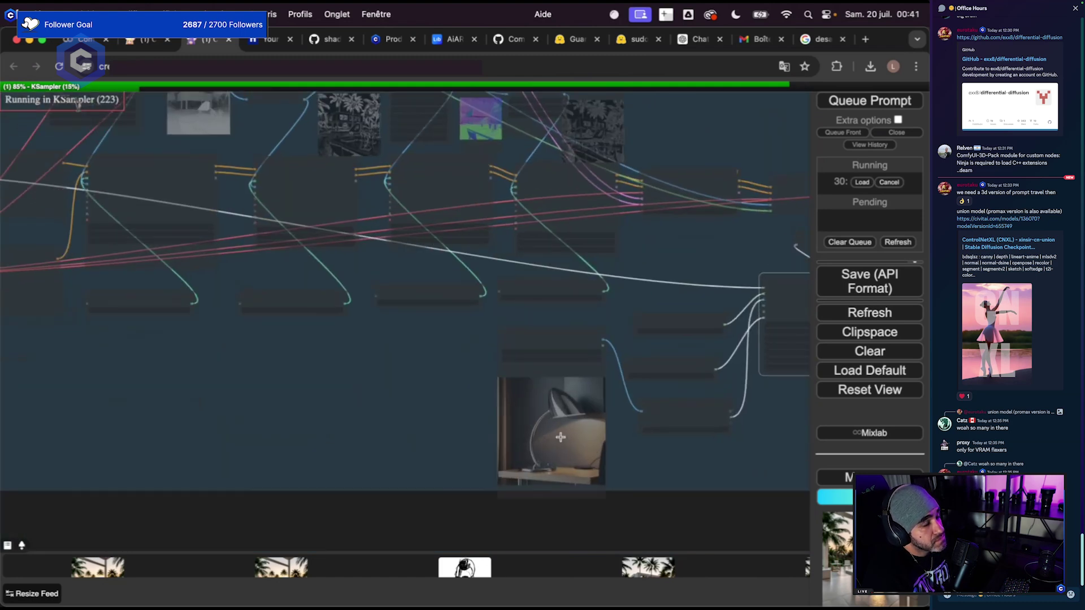
scroll(557, 430, "up", 6)
scroll(665, 386, "down", 6)
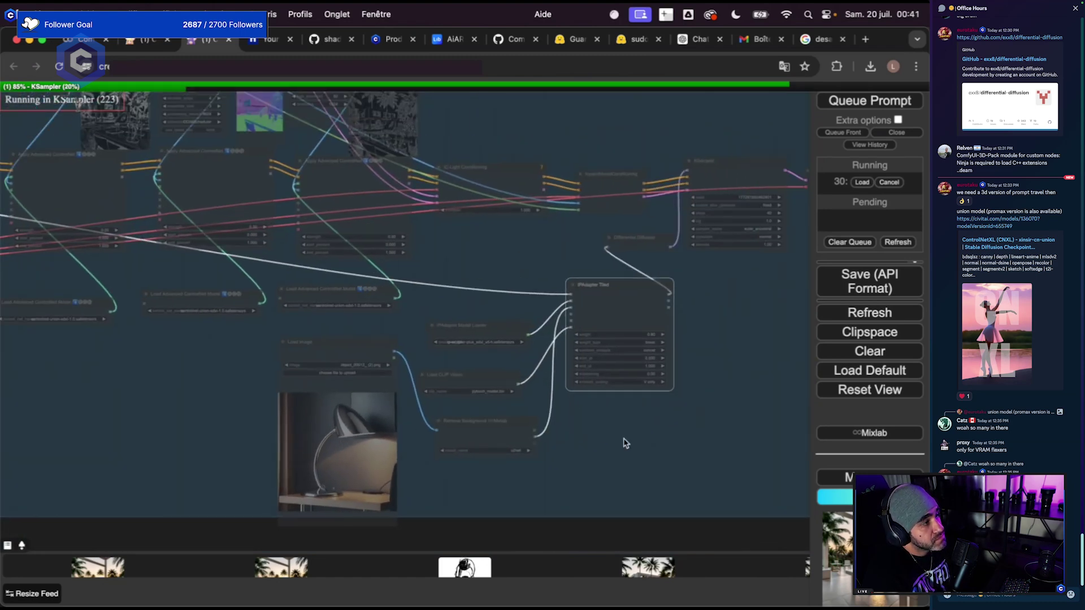
scroll(728, 356, "up", 4)
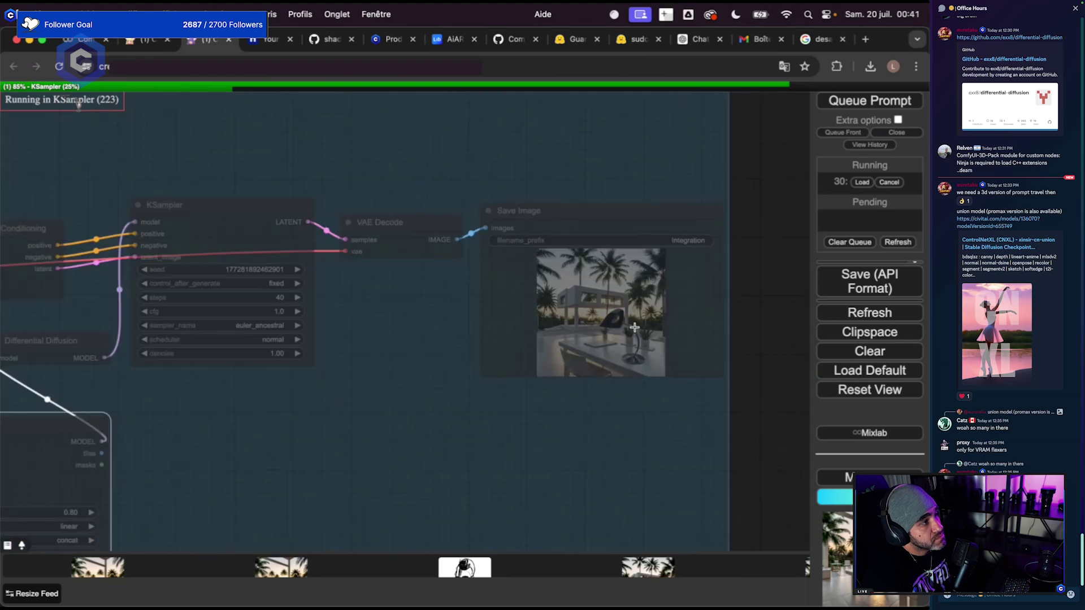
scroll(585, 395, "down", 1)
scroll(582, 421, "down", 5)
scroll(572, 412, "up", 4)
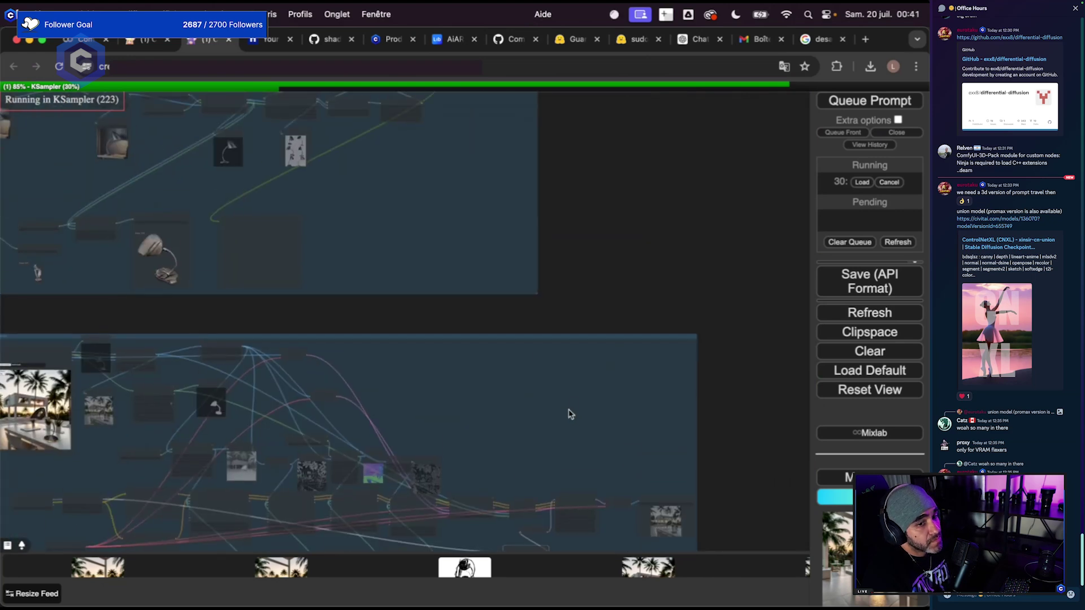
Check the running sculpture branch, then inspect the cut-out lamp preview in the 3D group.
scroll(620, 354, "up", 5)
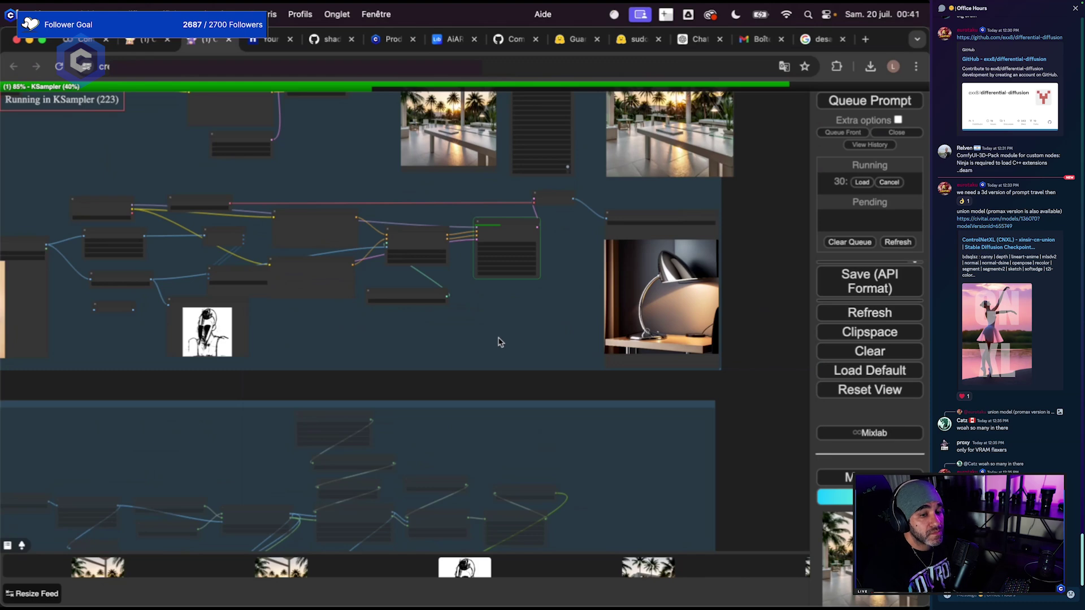
scroll(501, 341, "left", 5)
scroll(502, 341, "down", 3)
scroll(358, 291, "down", 5)
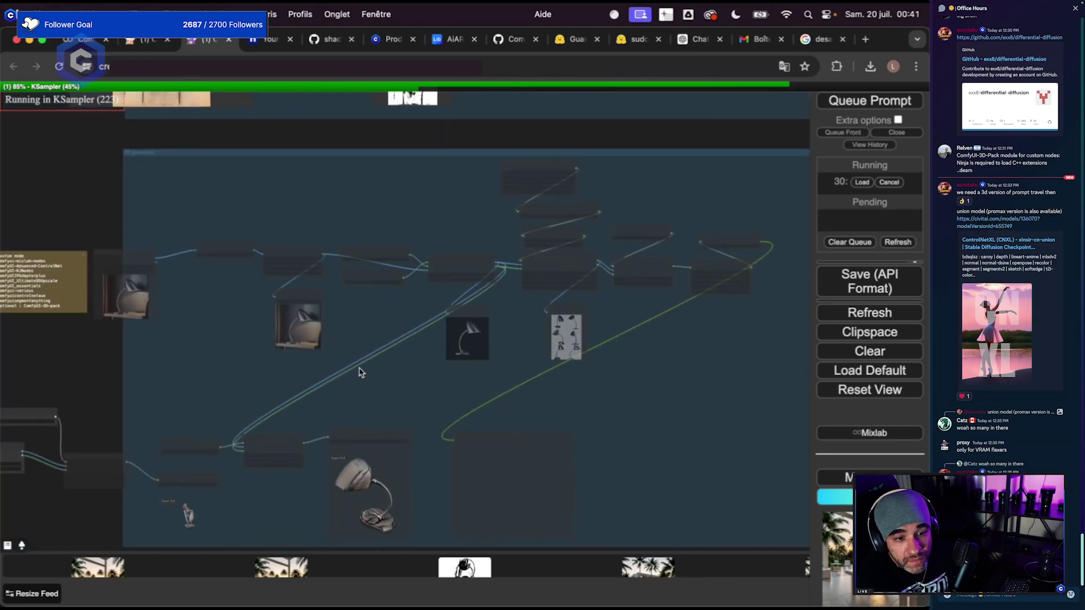
scroll(397, 378, "up", 5)
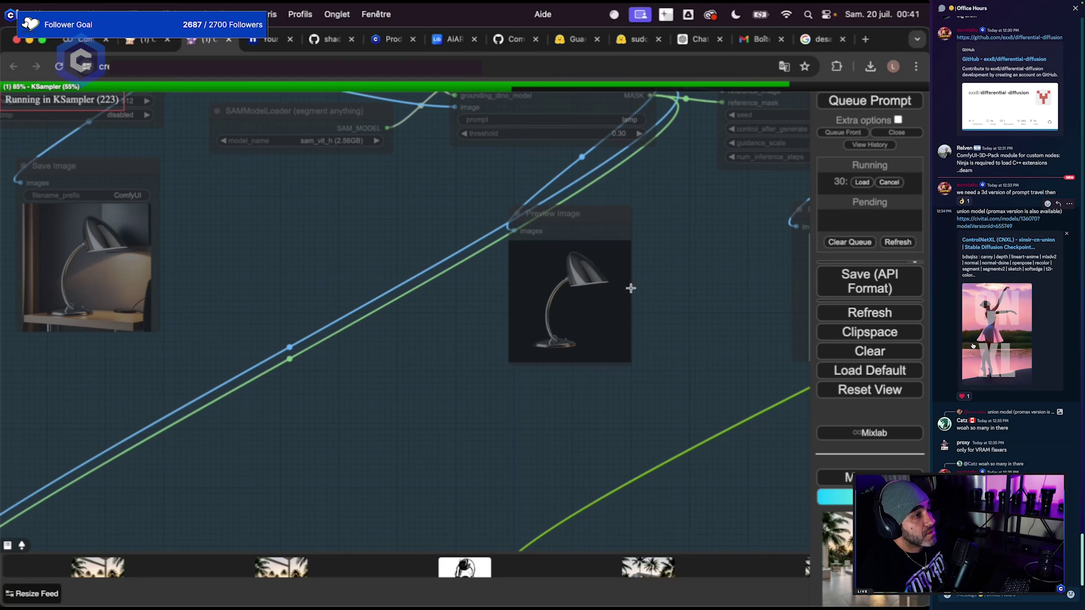
scroll(629, 286, "right", 5)
scroll(629, 286, "down", 1)
scroll(379, 238, "up", 3)
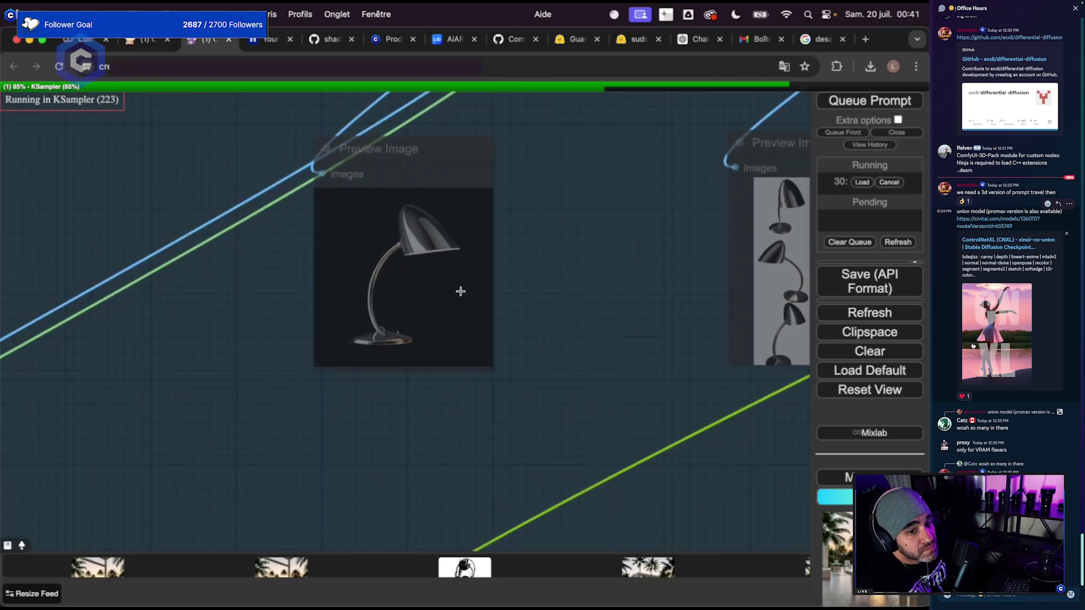
Move the cut-out lamp's Preview Image node slightly lower in the 3D group.
scroll(461, 293, "down", 4)
left_click(448, 218)
left_click_drag(448, 218, 464, 244)
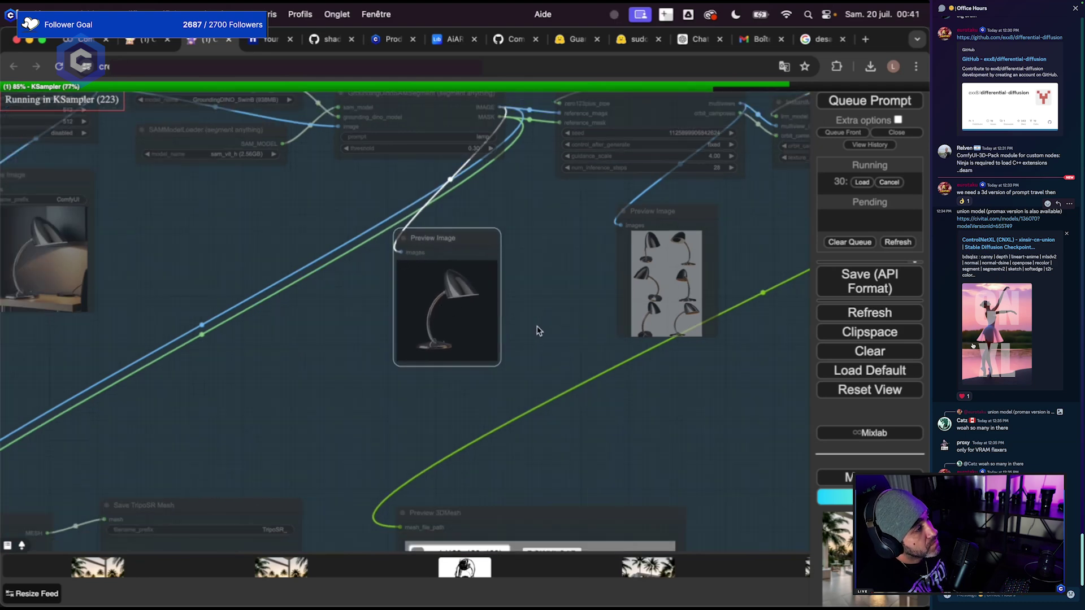
Compare the TripoSR lamp mesh with the 3D mesh preview beneath the multi-view images.
scroll(537, 330, "down", 3)
left_click_drag(533, 388, 516, 322)
scroll(516, 303, "down", 3)
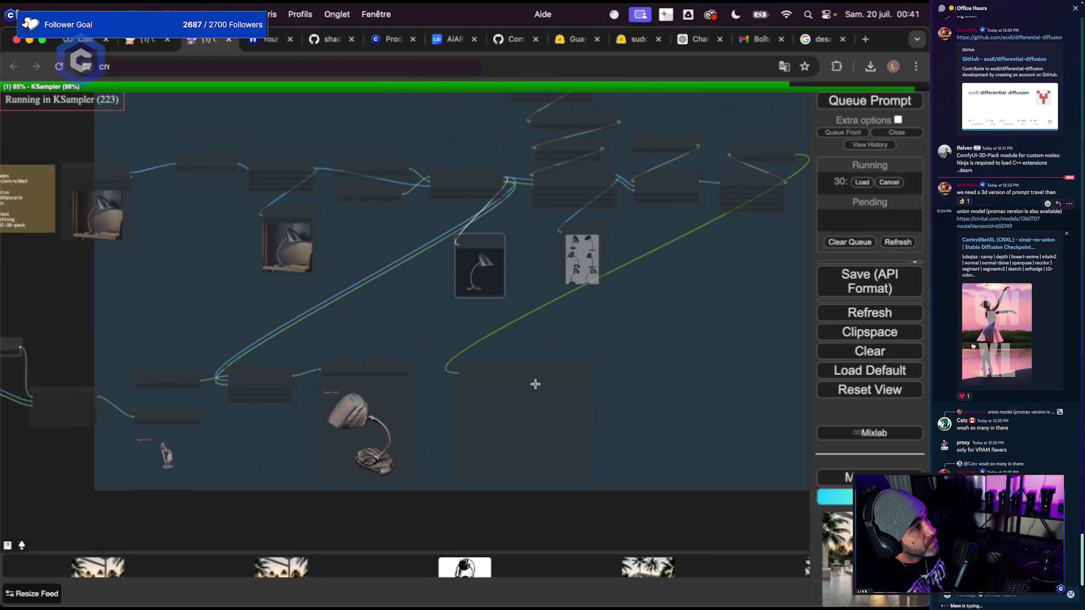
scroll(622, 406, "up", 5)
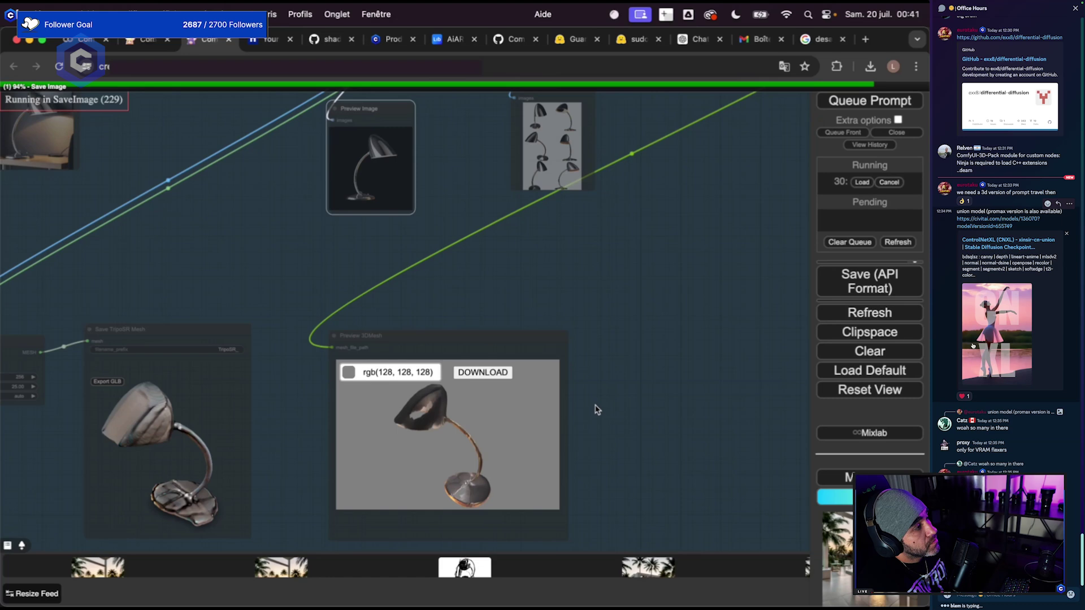
scroll(596, 410, "down", 10)
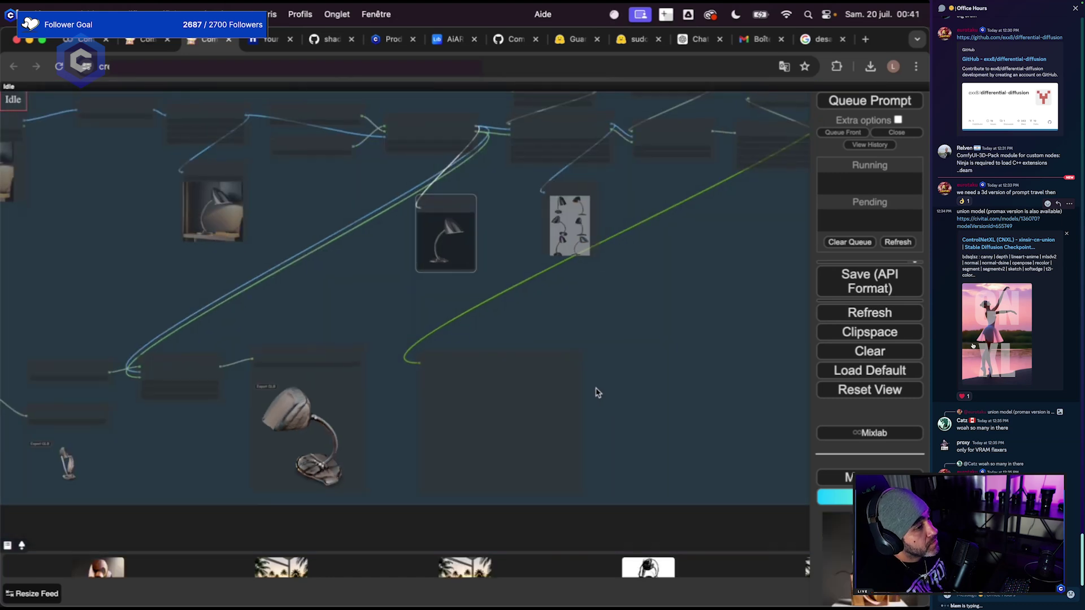
Inspect the generated wooden Picasso-style sculpture in the sculpture branch's Save Image node.
scroll(543, 415, "up", 6)
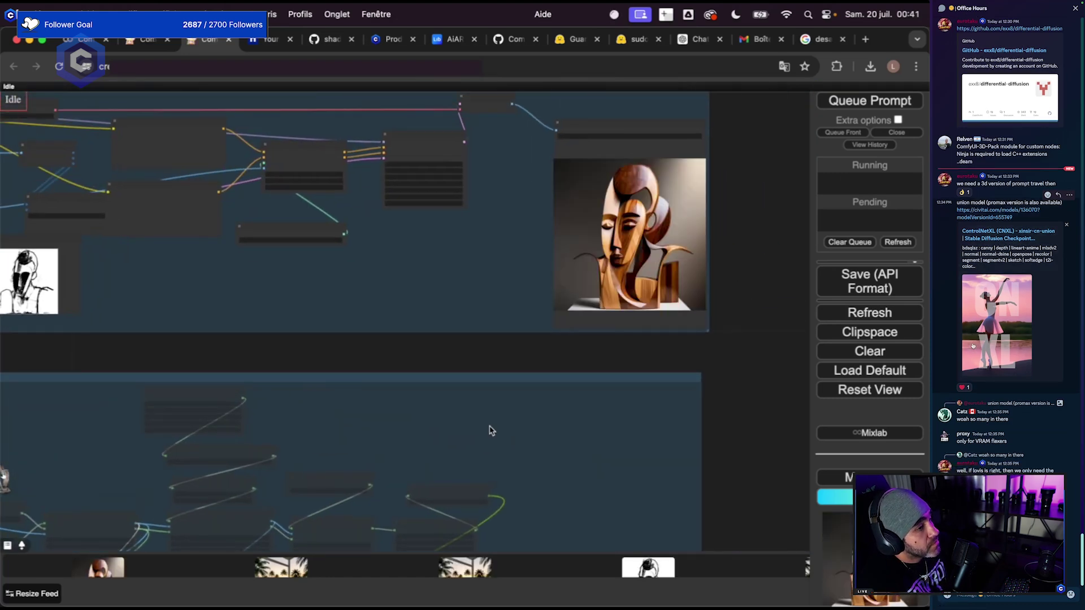
scroll(411, 349, "up", 3)
left_click_drag(653, 213, 591, 266)
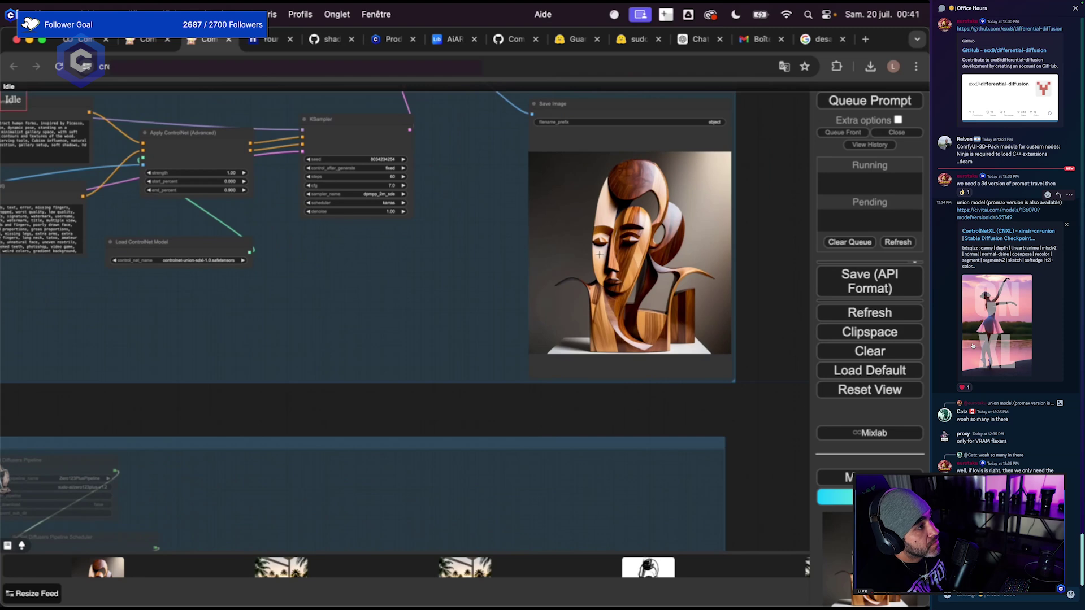
scroll(595, 242, "down", 2)
scroll(517, 265, "up", 3)
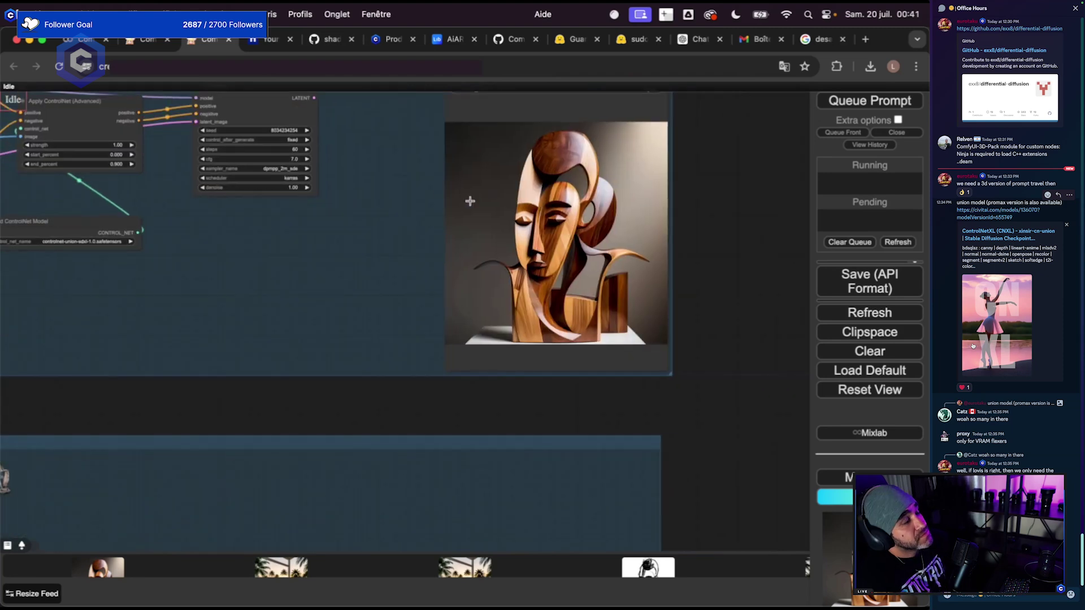
scroll(469, 201, "up", 5)
Save the generated wooden sculpture image from its Save Image node to the computer.
right_click(425, 244)
left_click(317, 307)
scroll(484, 334, "down", 5)
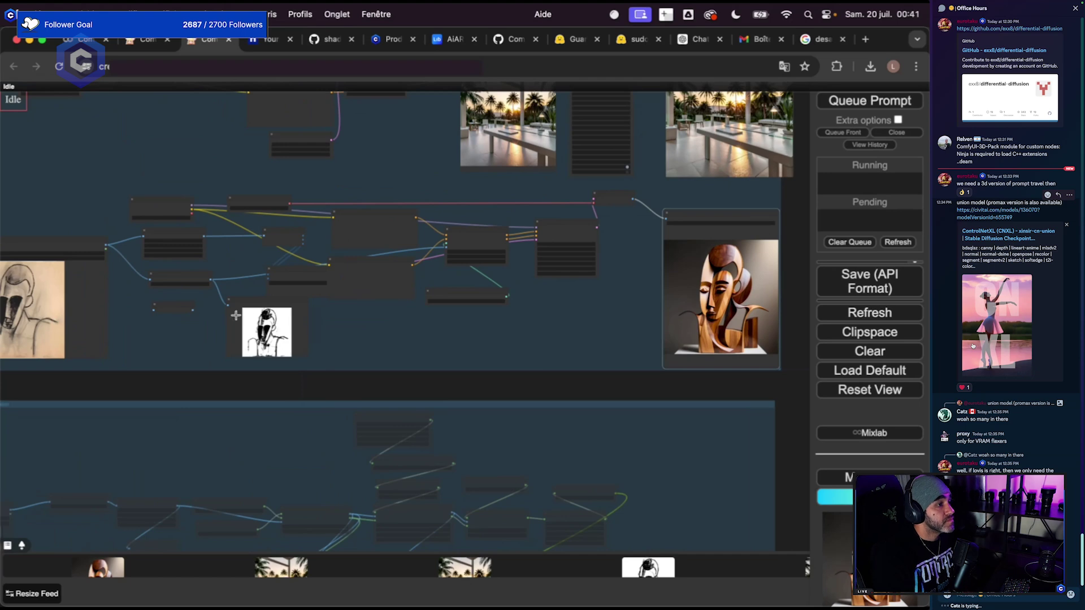
scroll(593, 344, "down", 1)
scroll(599, 317, "up", 5)
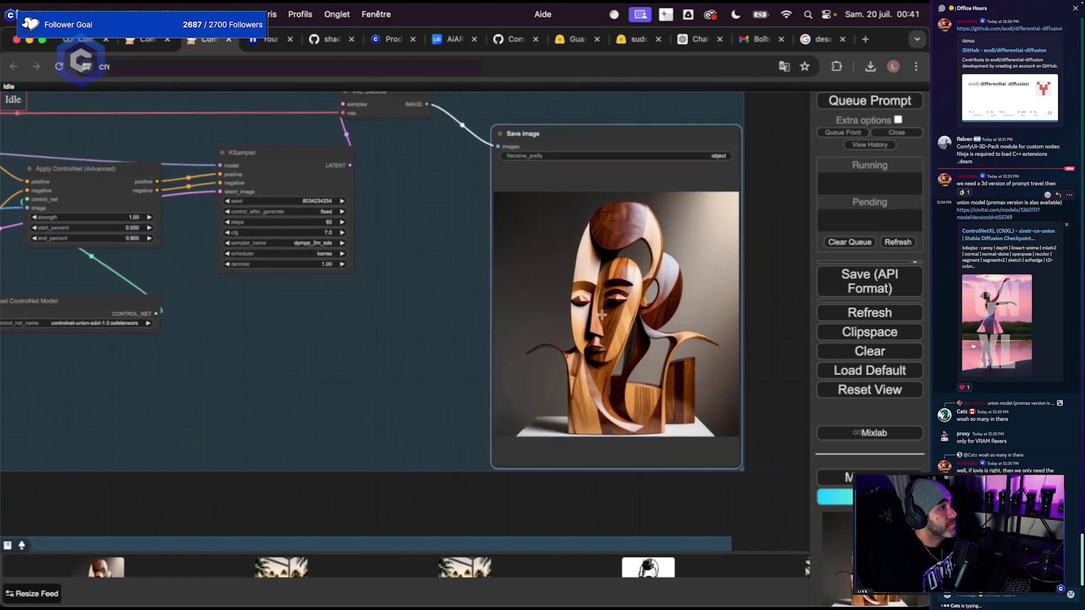
scroll(602, 315, "up", 4)
right_click(650, 244)
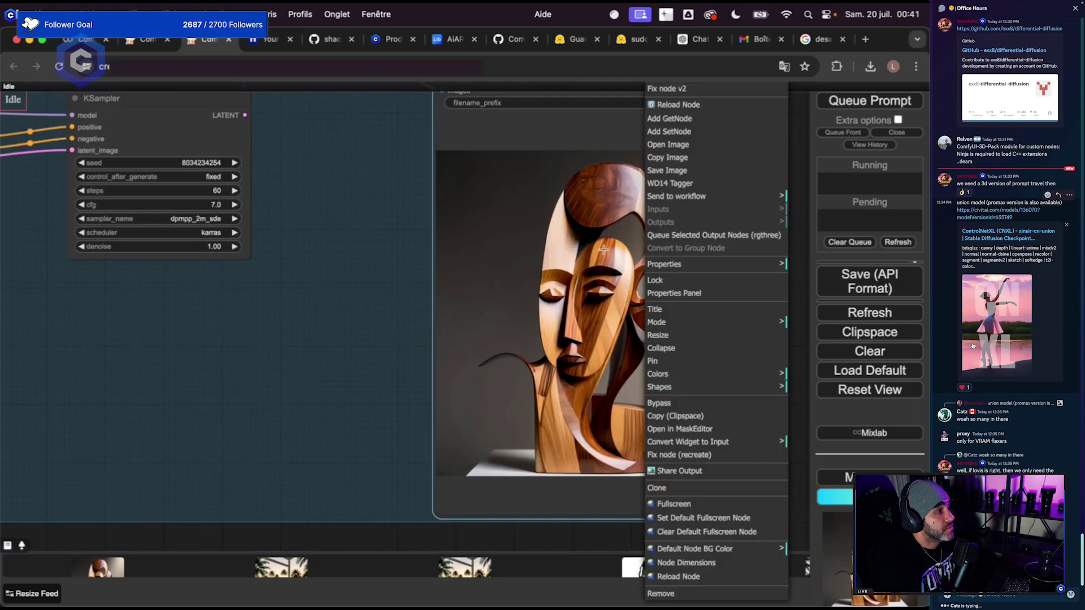
left_click(667, 170)
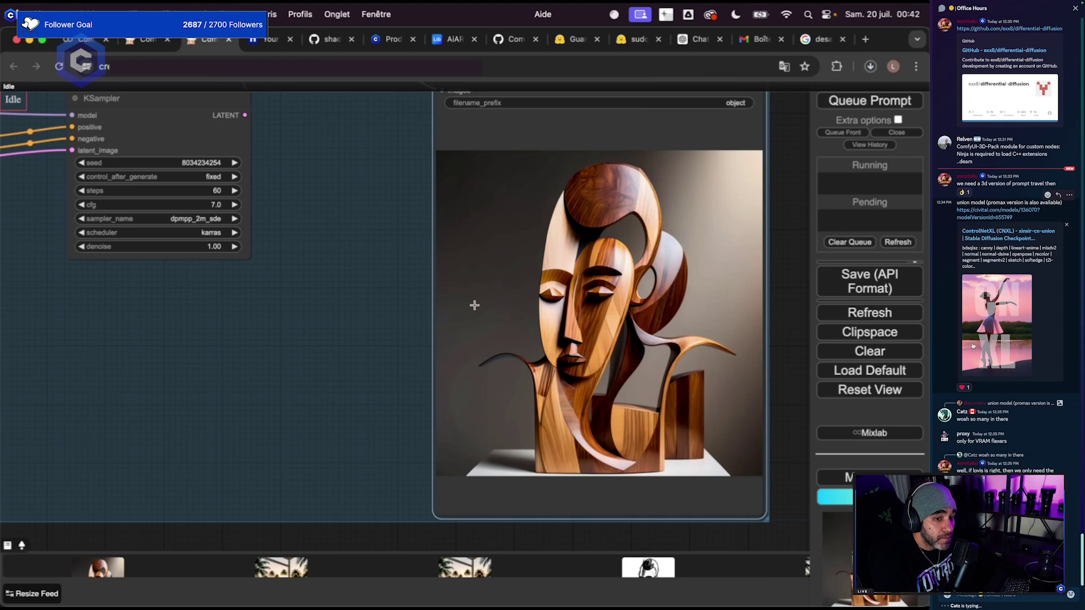
Mute all nodes in the group that contains the landscape and sculpture branches.
scroll(474, 305, "down", 8)
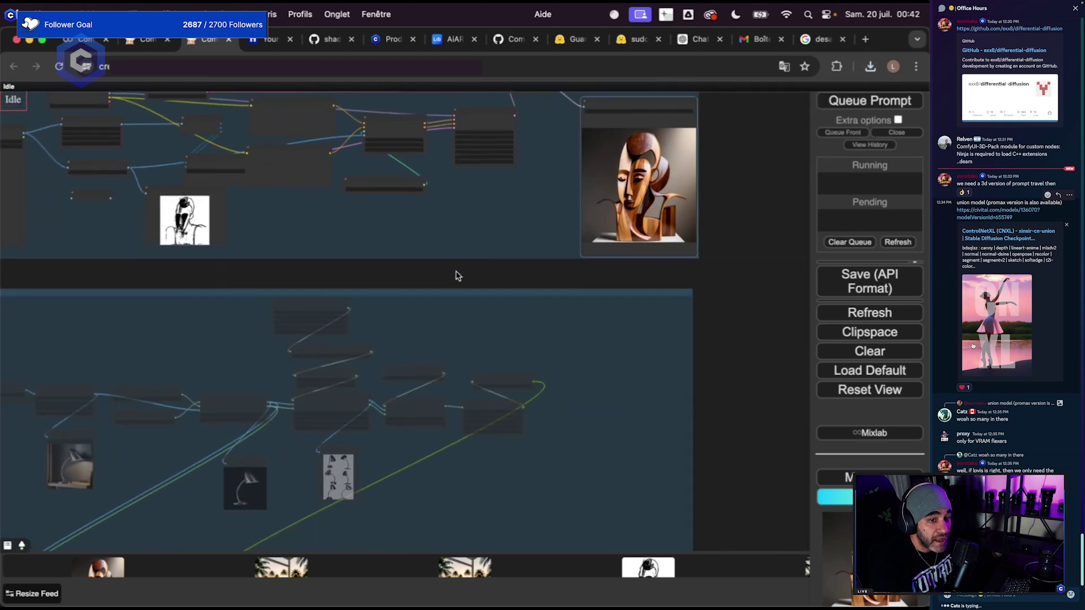
mouse_move(458, 276)
left_mouse_down()
mouse_move(538, 174)
mouse_move(506, 419)
left_mouse_up()
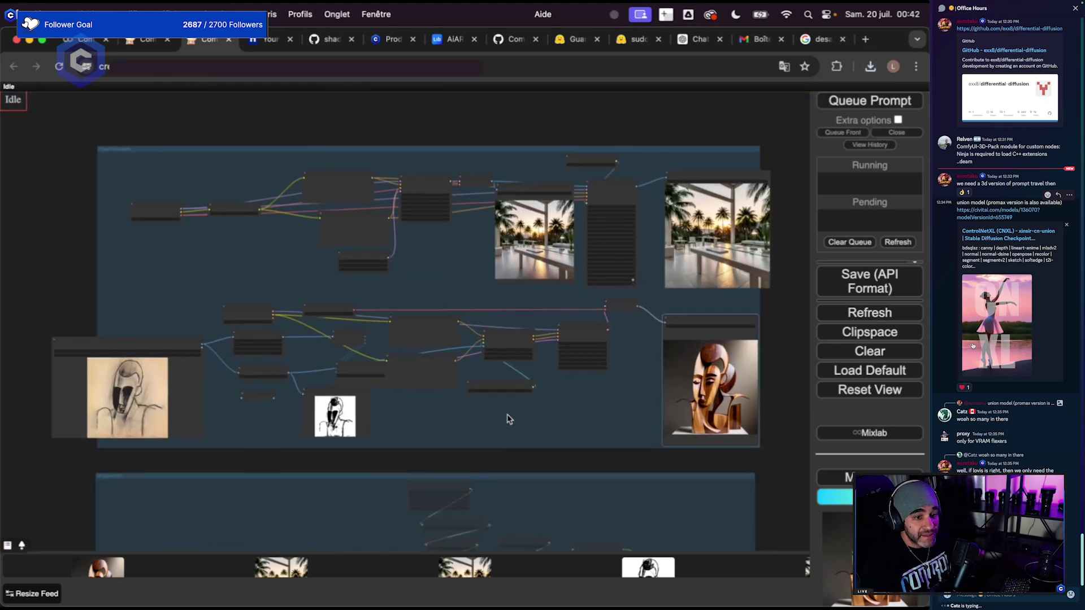
right_click(502, 142)
left_click(563, 332)
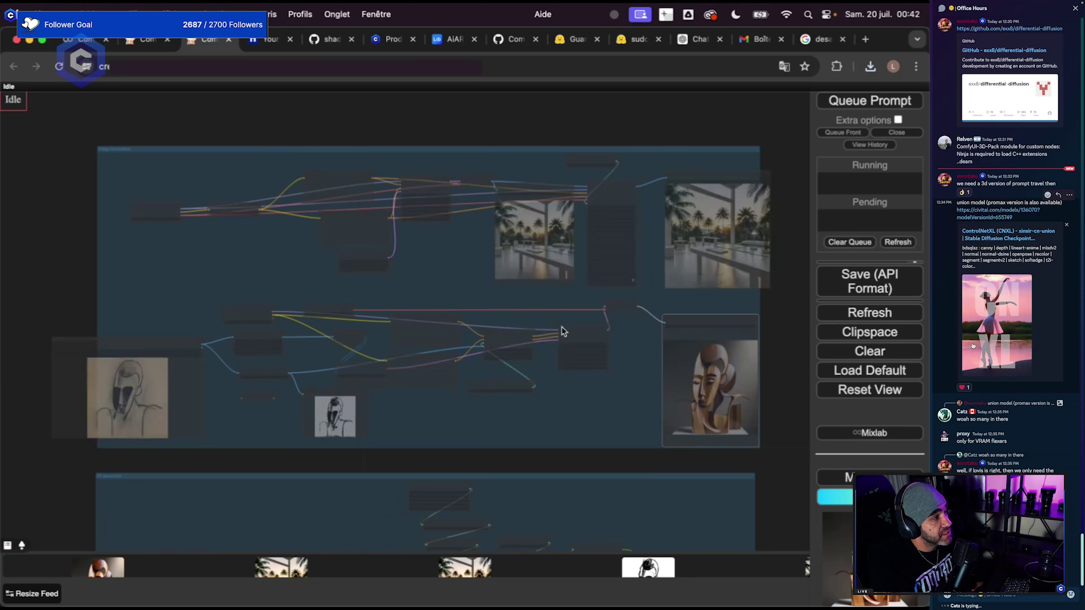
left_click_drag(561, 442, 671, 231)
scroll(624, 271, "up", 7)
right_click(577, 252)
right_click(499, 257)
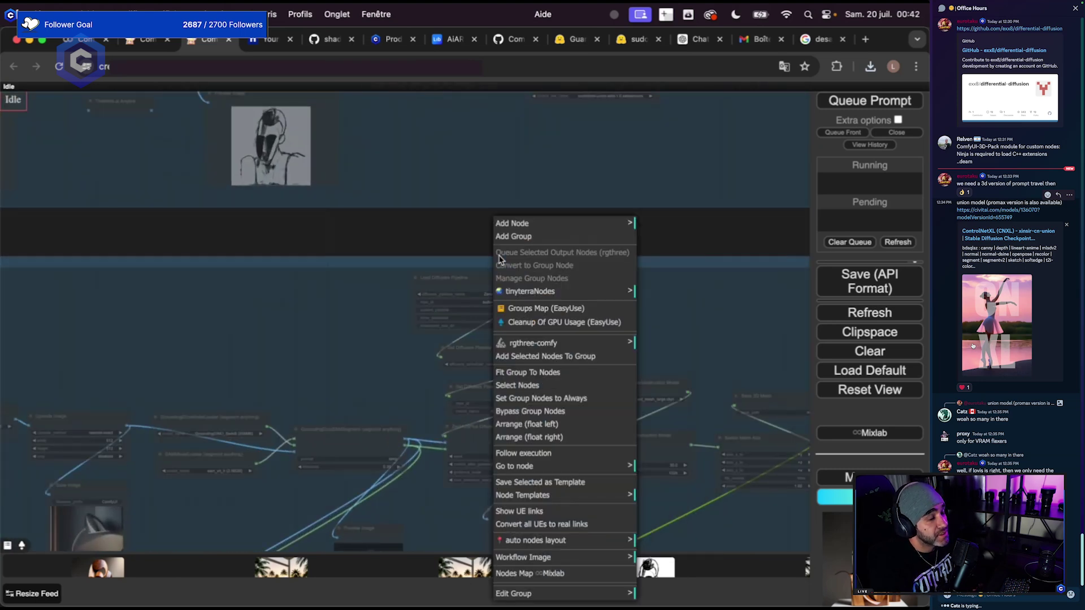
left_click(405, 269)
left_click_drag(480, 230, 446, 280)
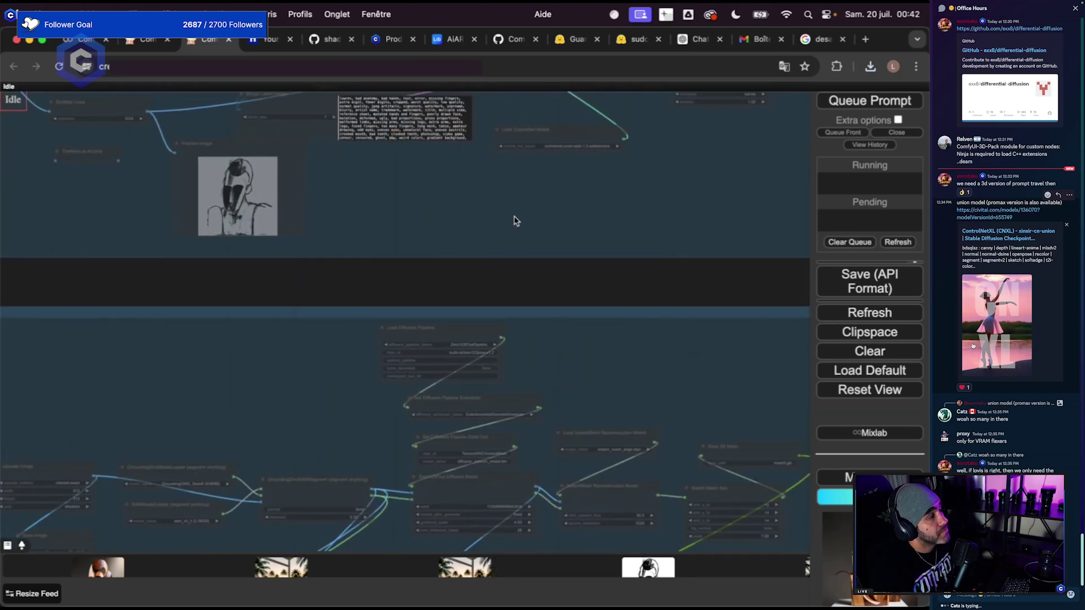
Check the wooden Picasso sculpture prompts in ChatGPT, then return to the ComfyUI workflow.
left_click(696, 39)
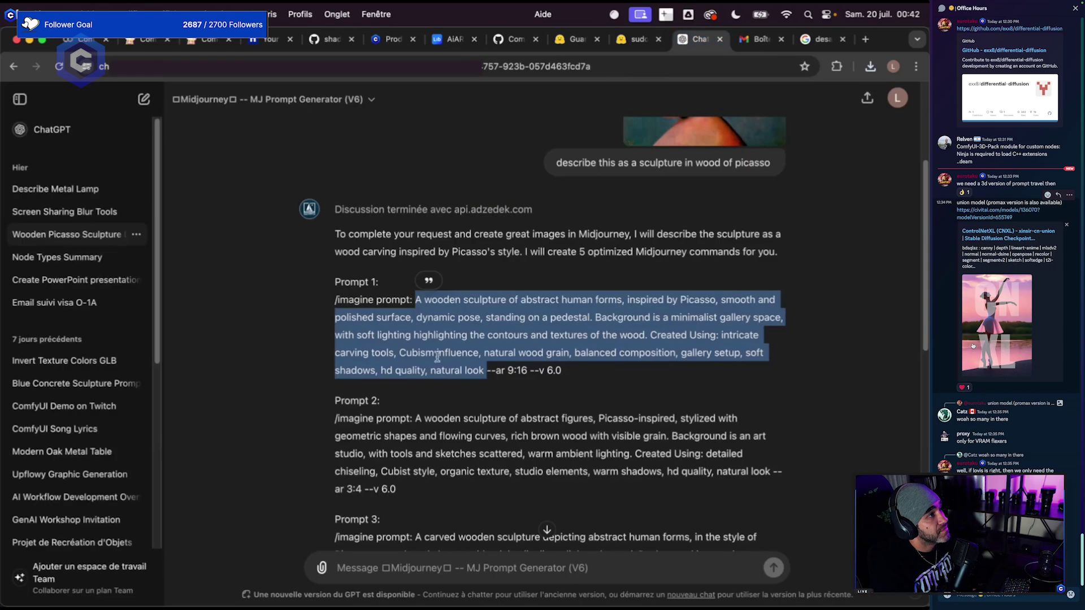
left_click(203, 39)
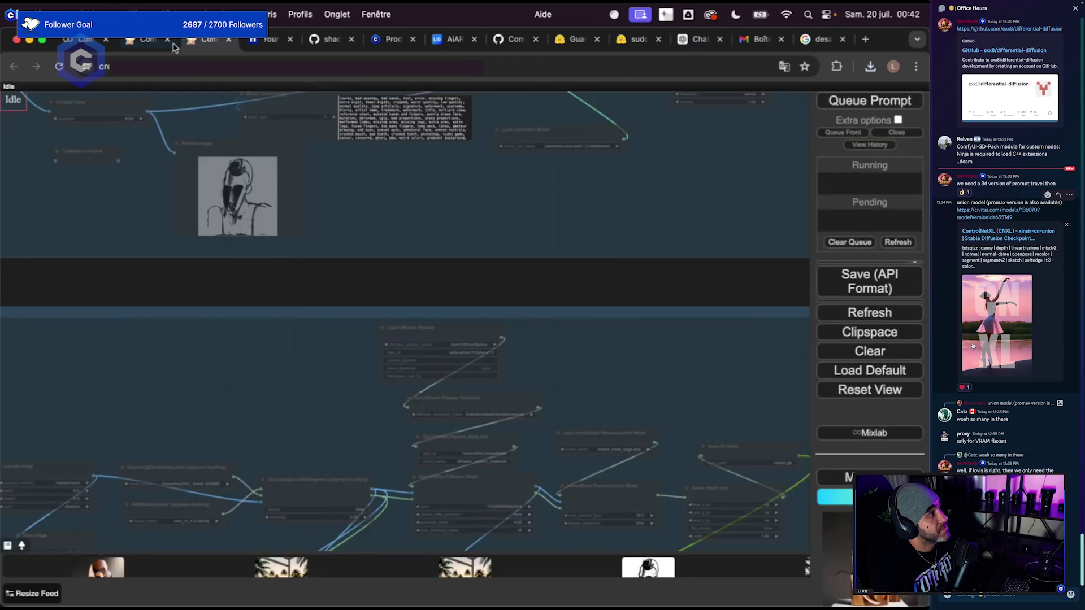
Return to the ComfyUI workflow and add a BLIP Caption node in the gap below the sculpture branch.
left_click(142, 45)
left_click(204, 44)
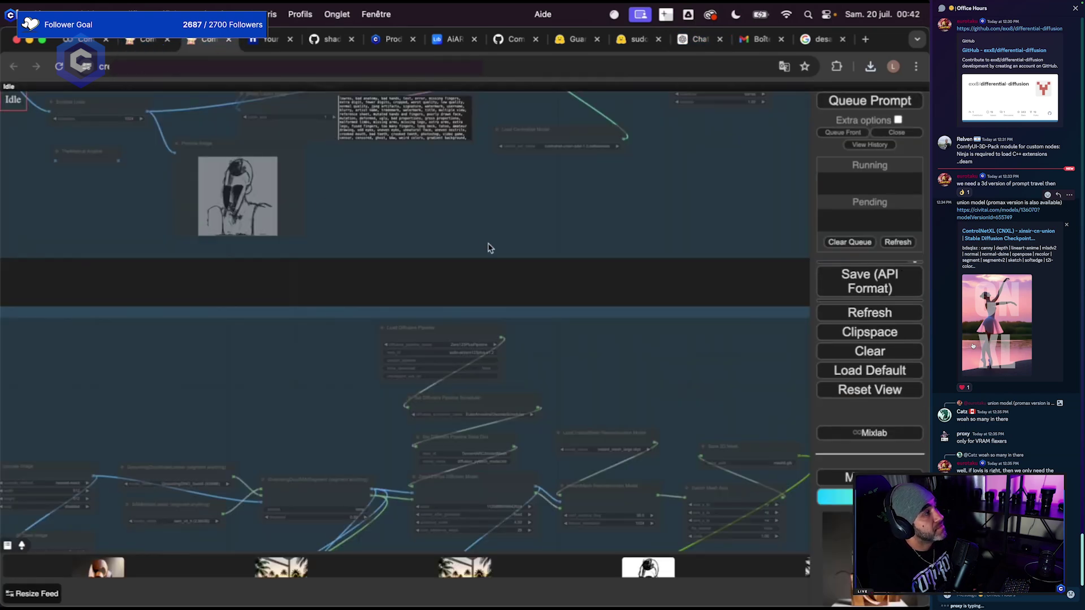
left_click_drag(487, 245, 614, 426)
left_click_drag(458, 445, 480, 400)
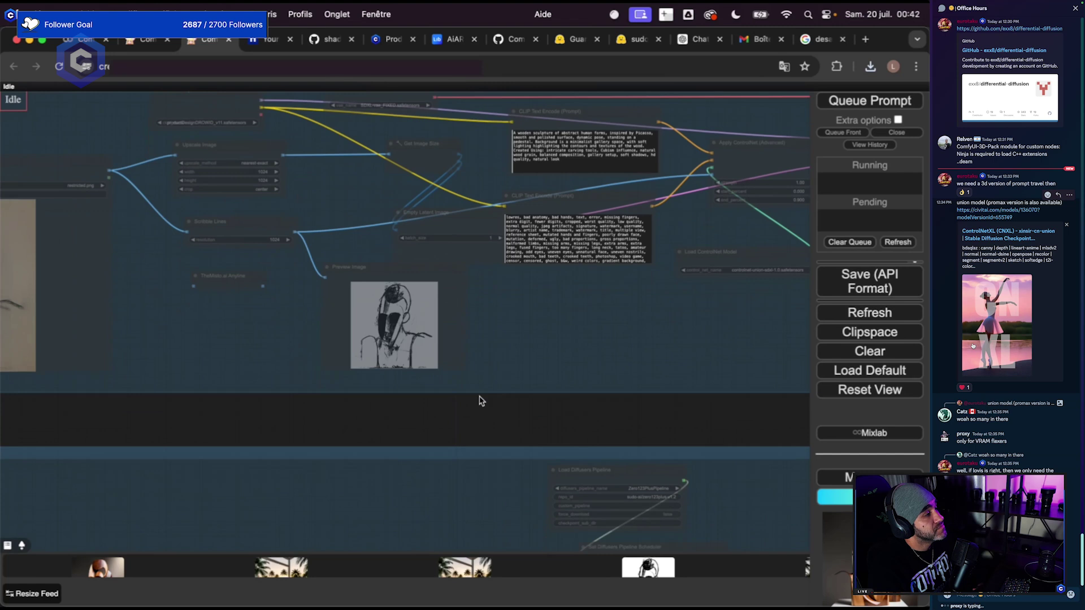
double_click(452, 429)
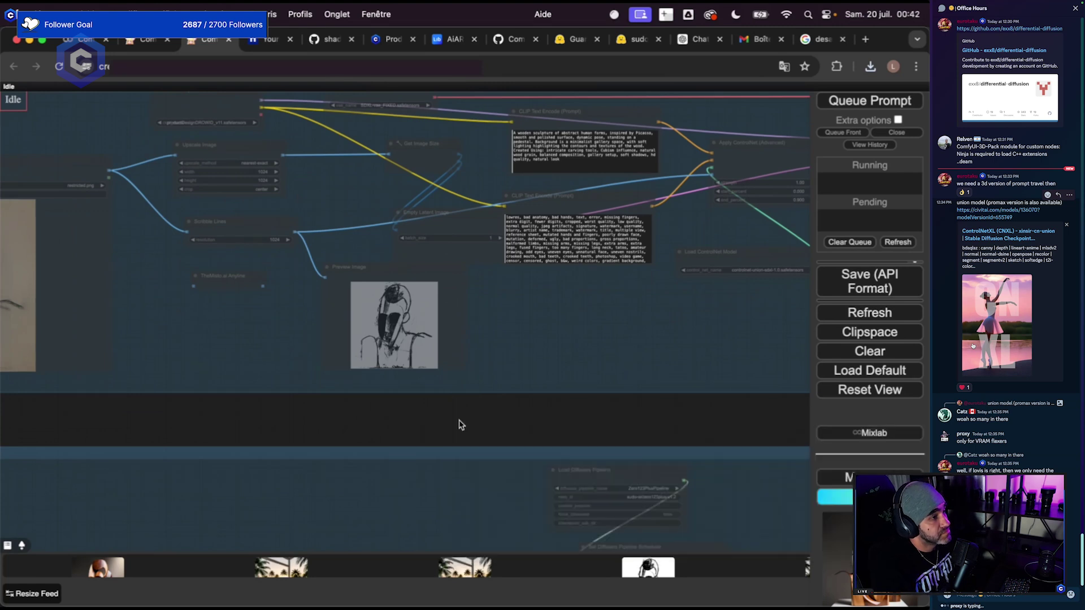
double_click(459, 425)
type("blip")
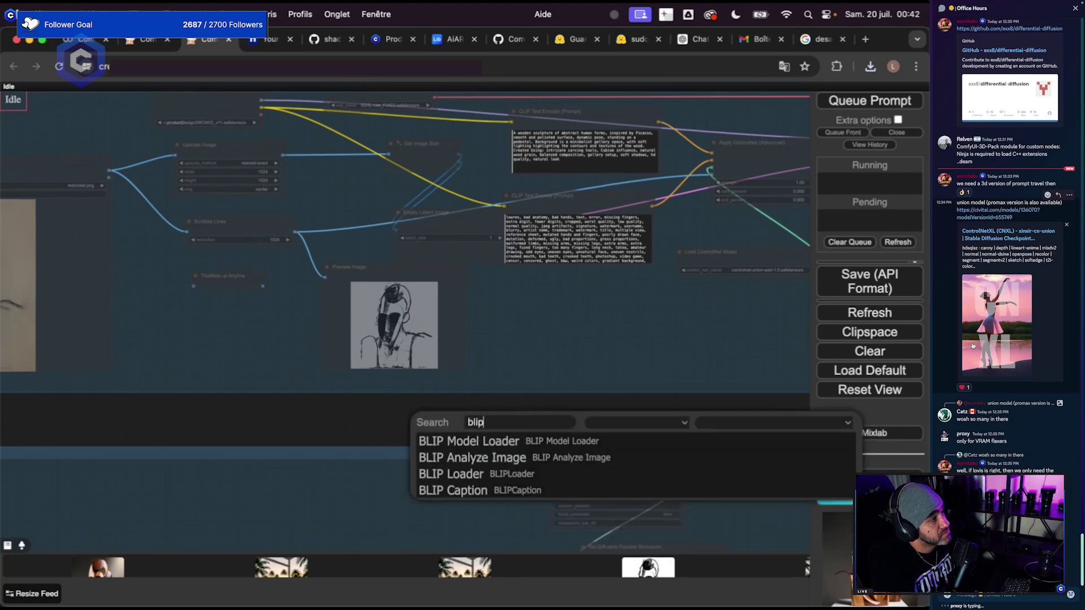
left_click(489, 489)
Add a BLIP Analyze Image node in the gap below the sculpture branch and delete the BLIP Caption node.
double_click(383, 411)
type("blip")
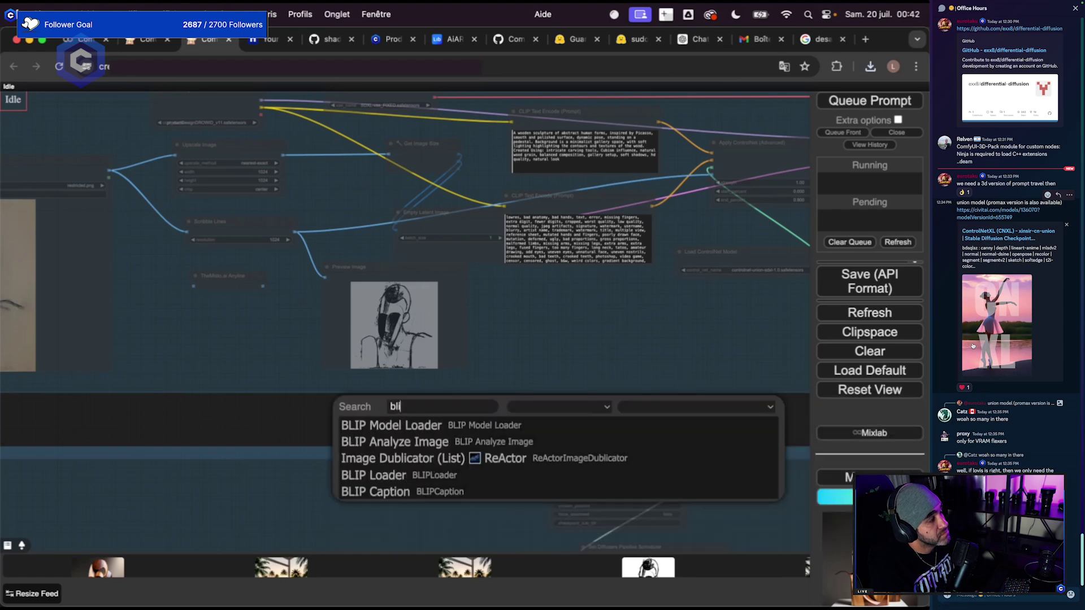
left_click(469, 439)
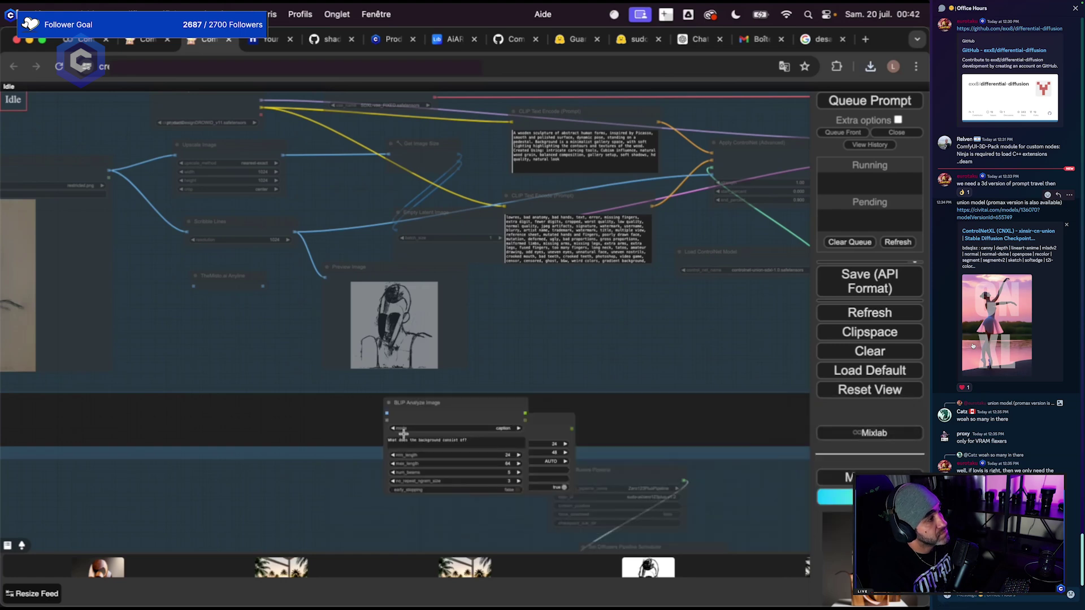
scroll(368, 431, "up", 5)
left_click_drag(448, 388, 345, 390)
left_click(620, 423)
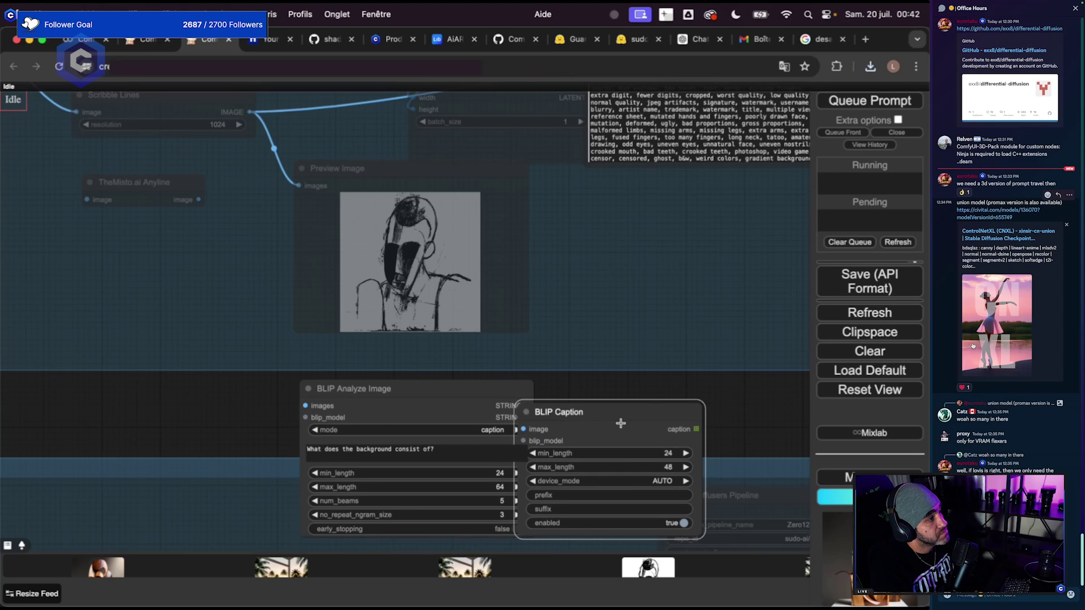
key("Delete")
Reposition the BLIP Analyze Image node and connect the Scribble Lines image output to its images input.
left_click_drag(432, 391, 685, 309)
left_click_drag(447, 351, 315, 391)
scroll(131, 176, "down", 2)
mouse_move(104, 162)
left_mouse_down()
mouse_move(216, 182)
mouse_move(496, 375)
left_mouse_up()
scroll(461, 456, "up", 3)
left_click_drag(530, 449, 367, 394)
Replace the question in the BLIP Analyze Image node with "can you describe me the image".
left_click(470, 325)
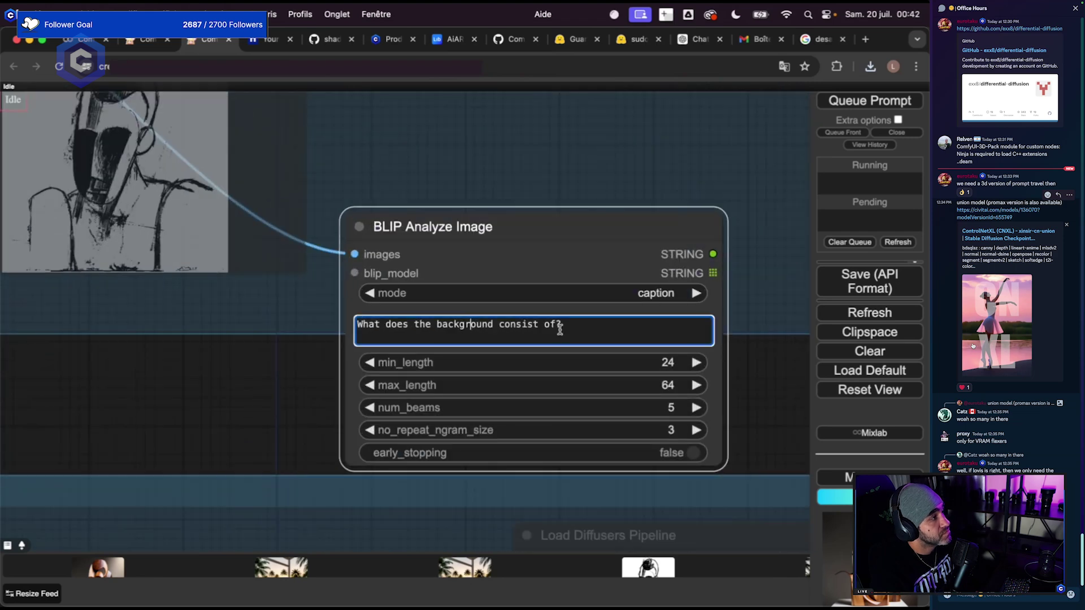
left_click_drag(562, 328, 344, 319)
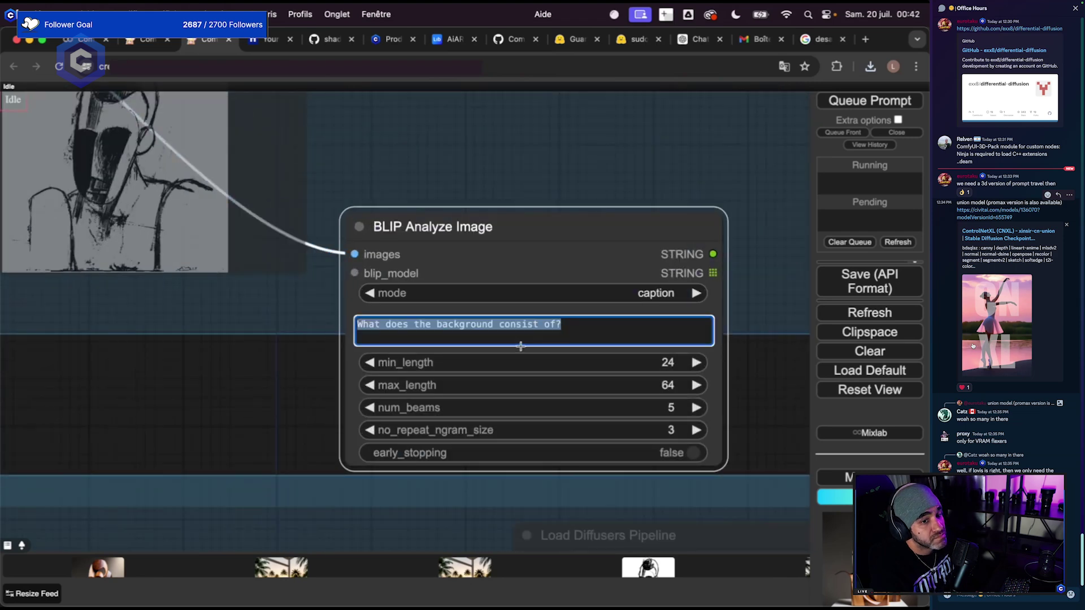
type("des")
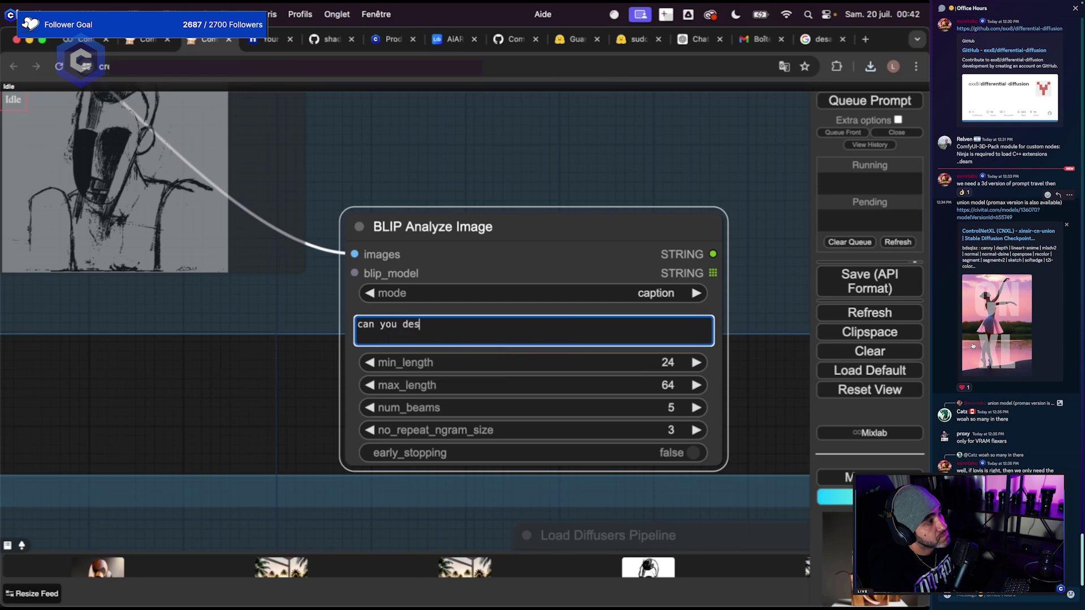
type("an you describe me the image")
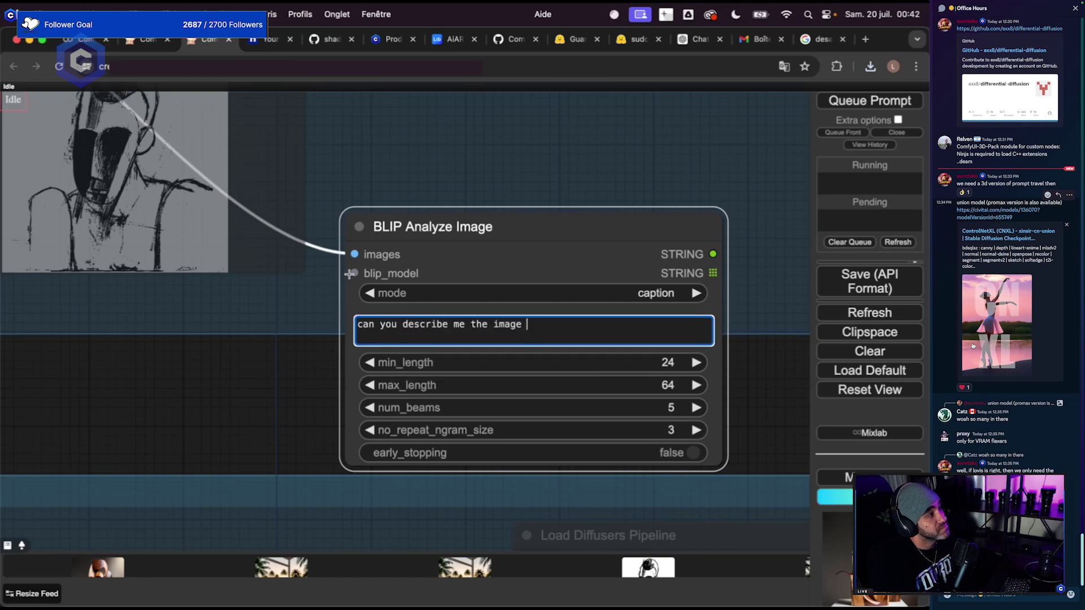
Add a BLIP Model Loader connected to BLIP Analyze Image's blip_model input and place it beside that node.
left_click_drag(350, 273, 93, 330)
left_click(259, 456)
left_click_drag(185, 468, 267, 447)
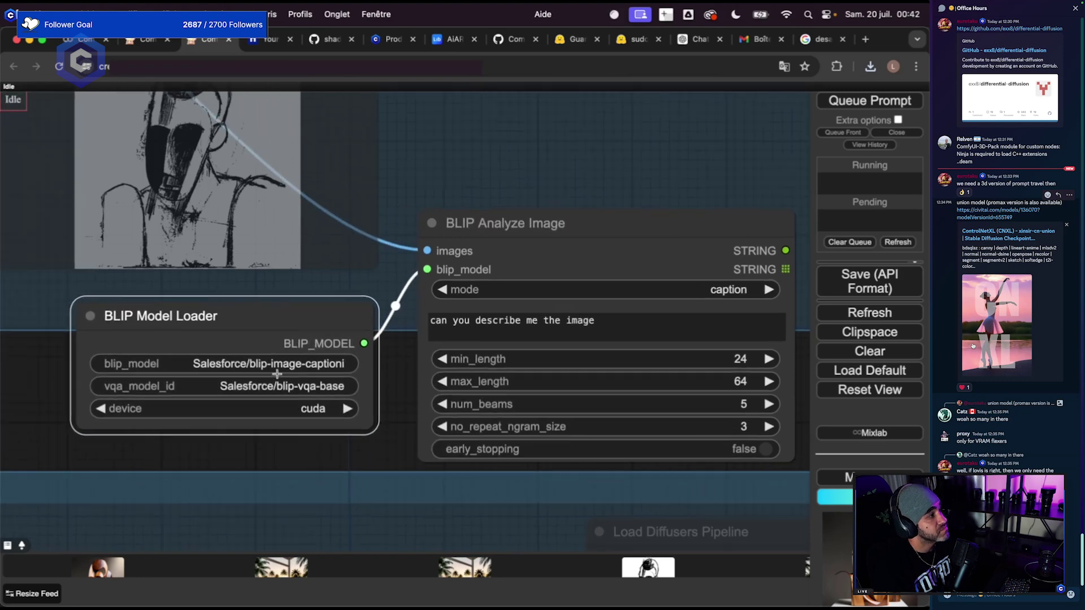
left_click_drag(375, 486, 188, 451)
Add a textDebug node fed by BLIP Analyze Image's first STRING output and place it beside that node.
scroll(189, 451, "down", 1)
scroll(496, 407, "down", 3)
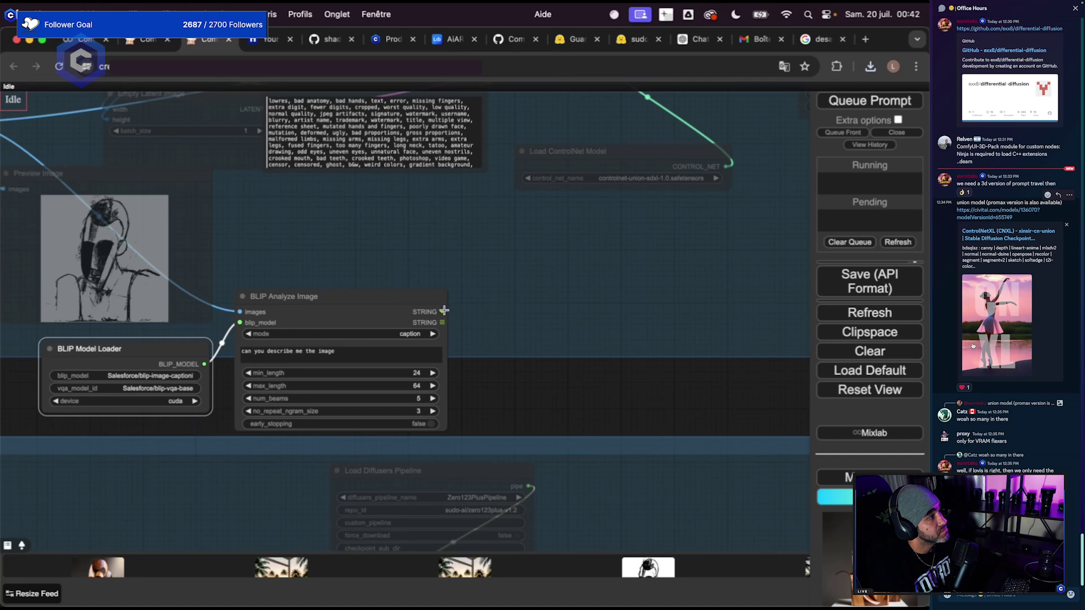
left_click_drag(444, 311, 512, 364)
left_click(546, 424)
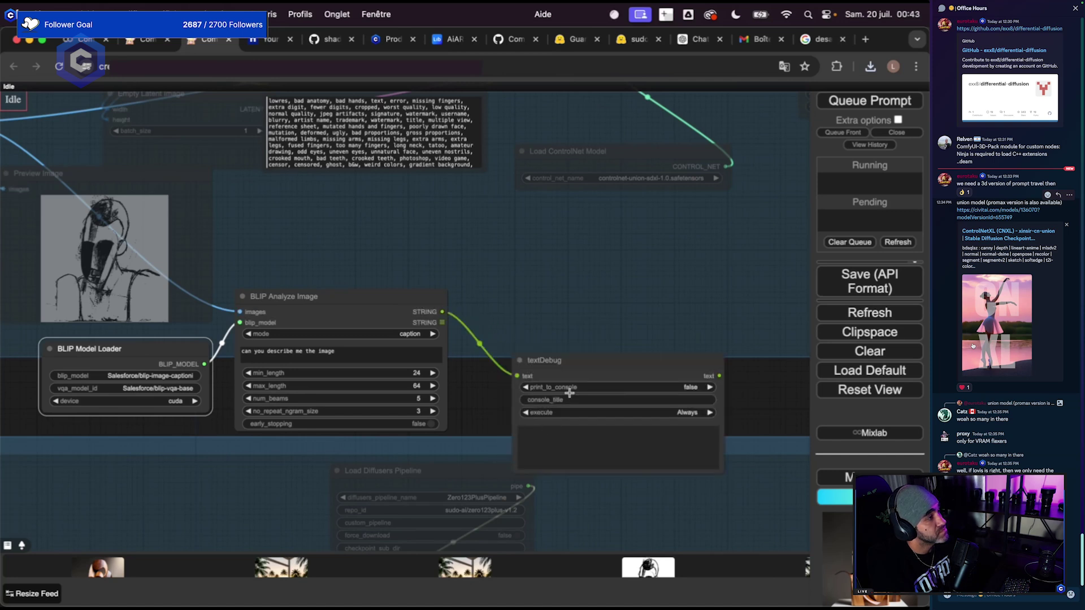
left_click_drag(653, 445, 643, 392)
scroll(502, 429, "down", 6)
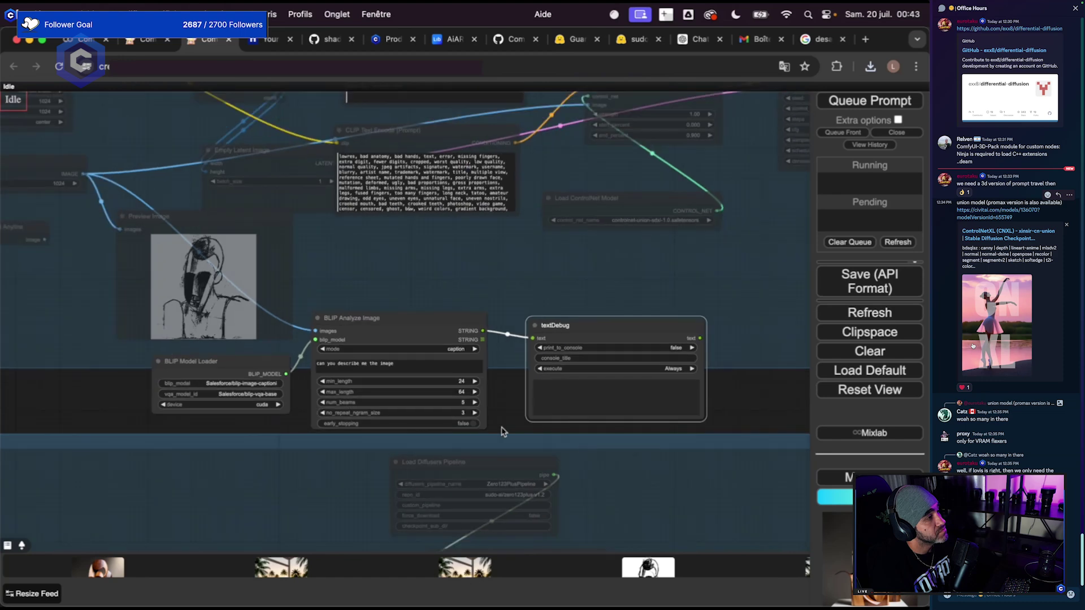
Convert the text widget of the sculpture branch's positive CLIP Text Encode node to an input.
scroll(445, 422, "up", 3)
scroll(519, 312, "up", 6)
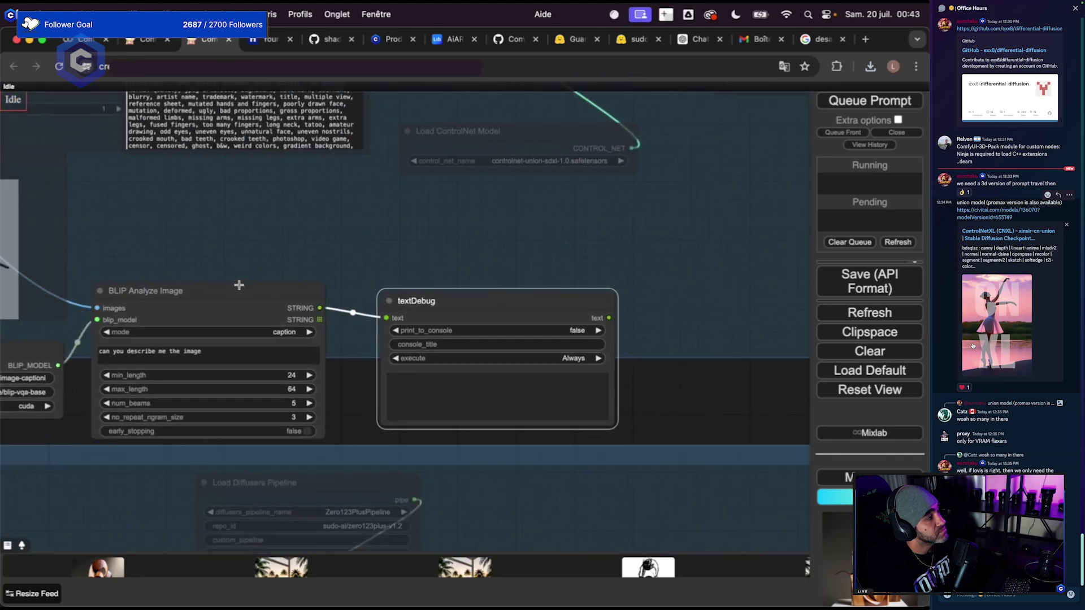
left_click_drag(237, 283, 475, 290)
left_click(205, 362)
scroll(294, 316, "down", 4)
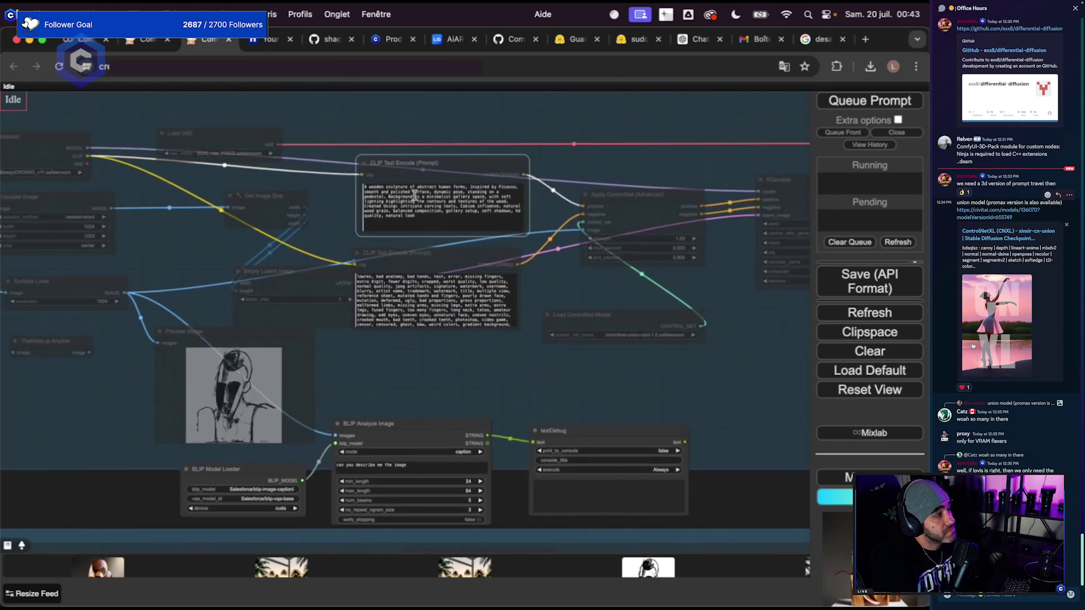
scroll(486, 345, "down", 3)
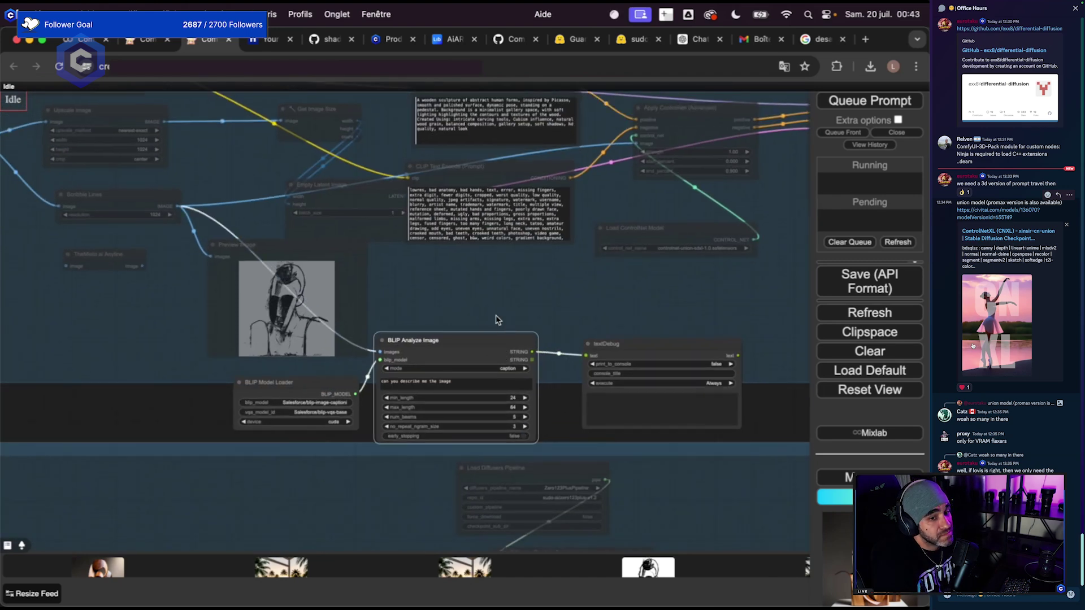
scroll(473, 388, "up", 3)
left_click(497, 461)
left_click_drag(484, 409, 483, 397)
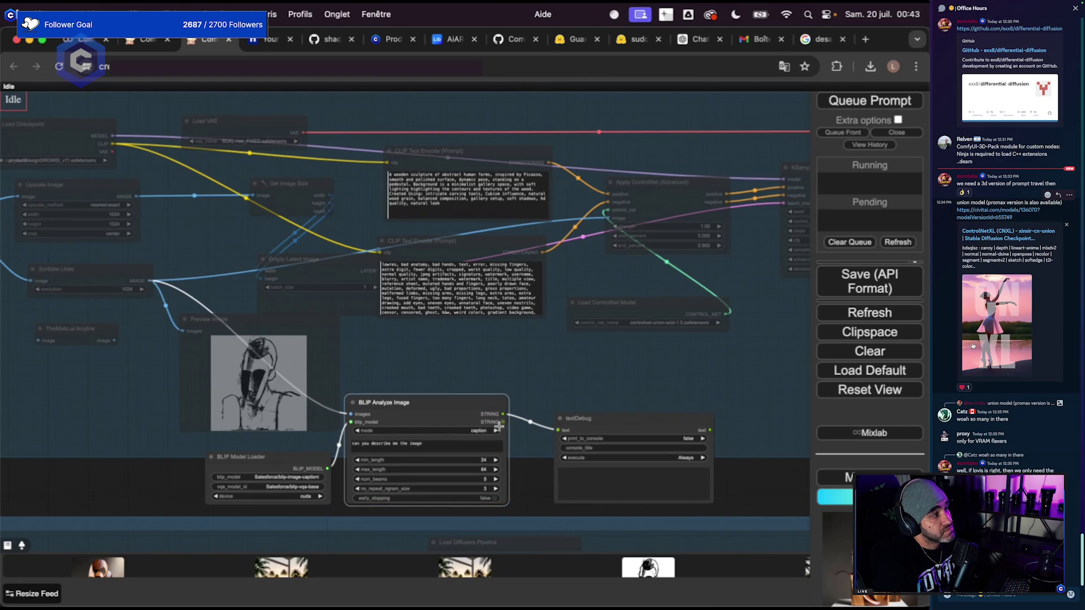
scroll(388, 319, "up", 1)
scroll(428, 153, "up", 6)
right_click(428, 144)
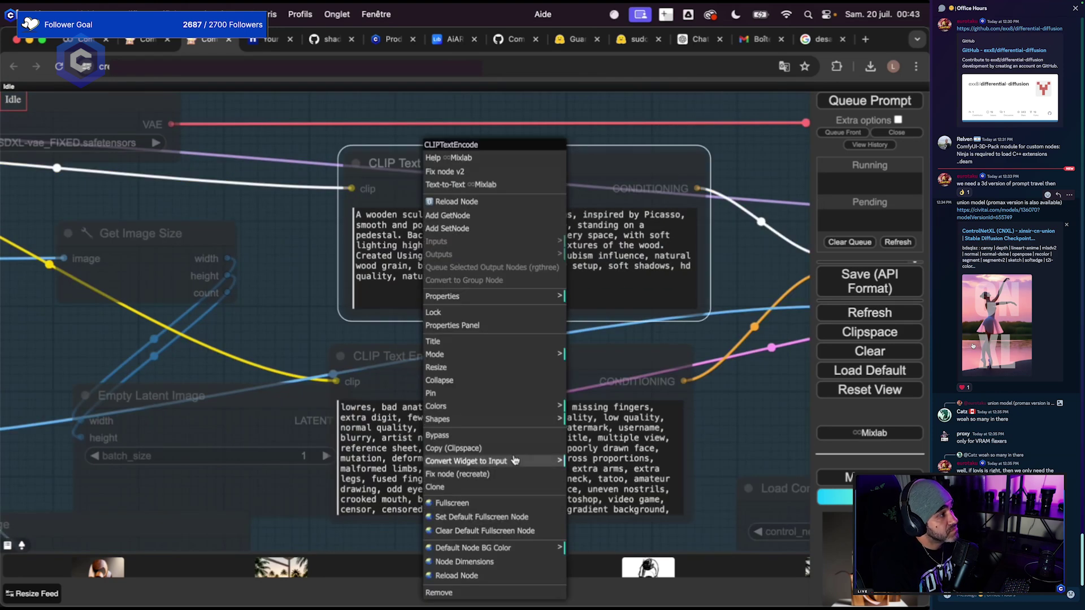
left_click(557, 461)
left_click(588, 457)
Connect BLIP Analyze Image's first STRING output to the text input of the positive CLIP Text Encode node.
scroll(653, 444, "down", 5)
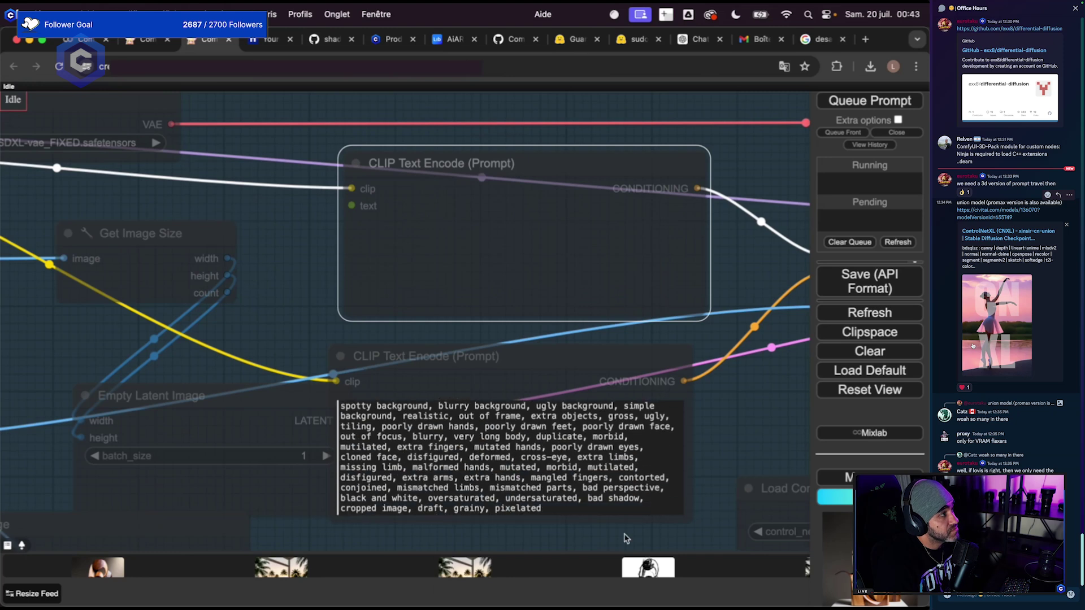
left_click_drag(624, 537, 588, 241)
scroll(588, 240, "down", 7)
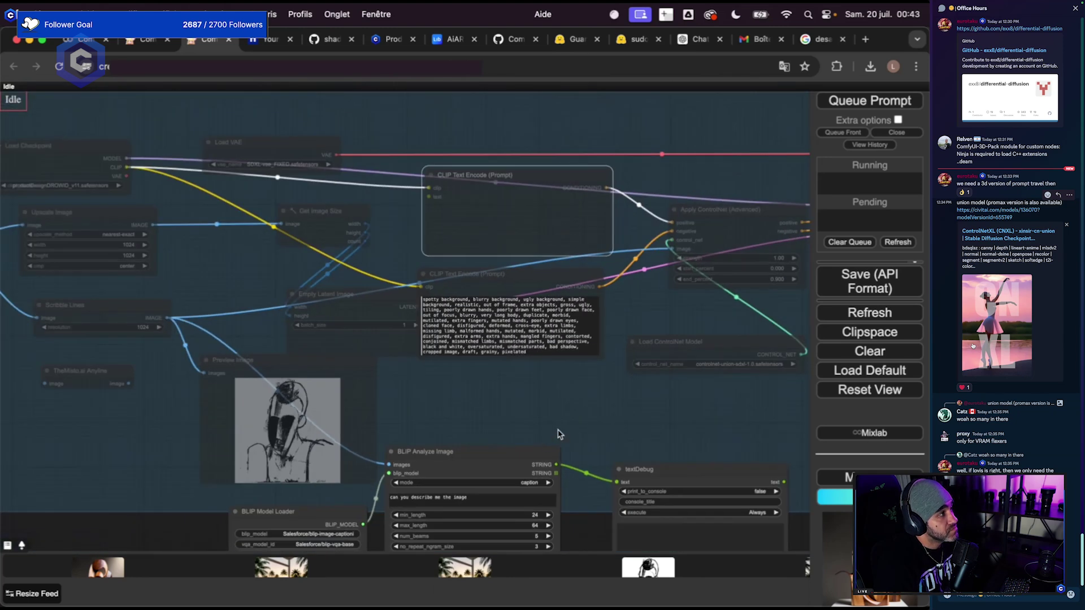
left_click_drag(556, 465, 428, 196)
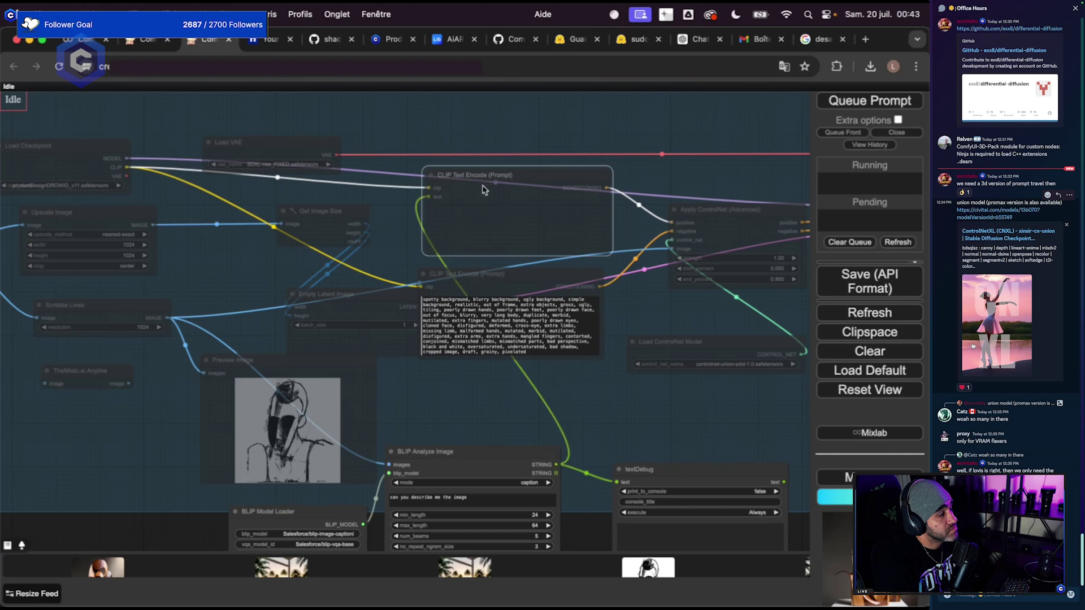
Revisit the Picasso sculpture prompts in the ChatGPT conversation, then go back to the ComfyUI workflow.
scroll(560, 210, "up", 5)
key("ctrl+Tab")
key("ctrl+Tab")
key("ctrl+Tab")
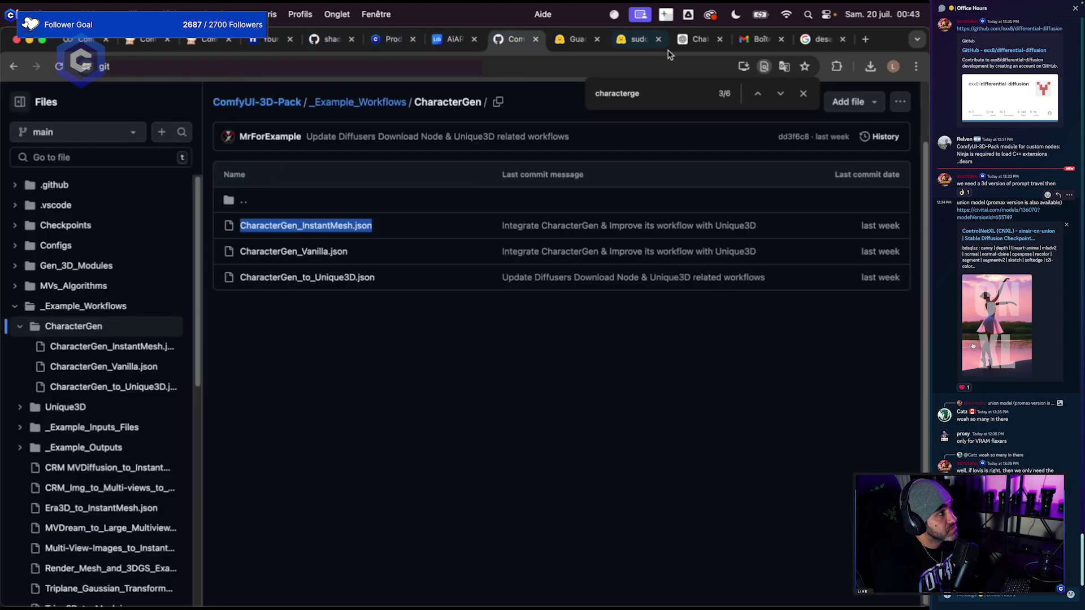
key("ctrl+Tab")
key("ctrl+Tab")
key("ctrl+Tab")
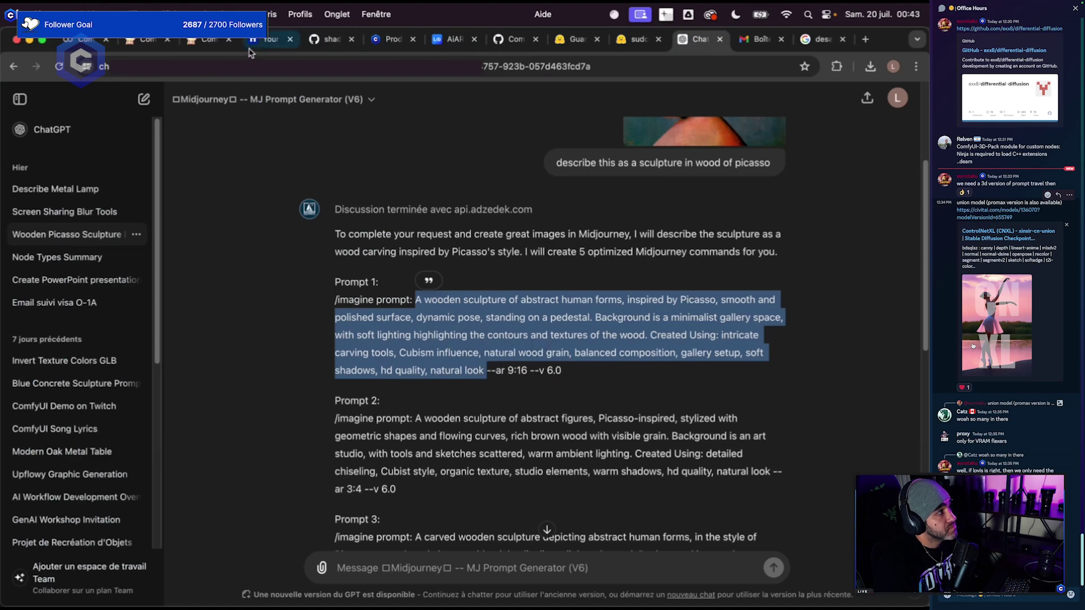
left_click(203, 40)
Reactivate the 3D group by setting all of its nodes to Always.
scroll(511, 473, "down", 10)
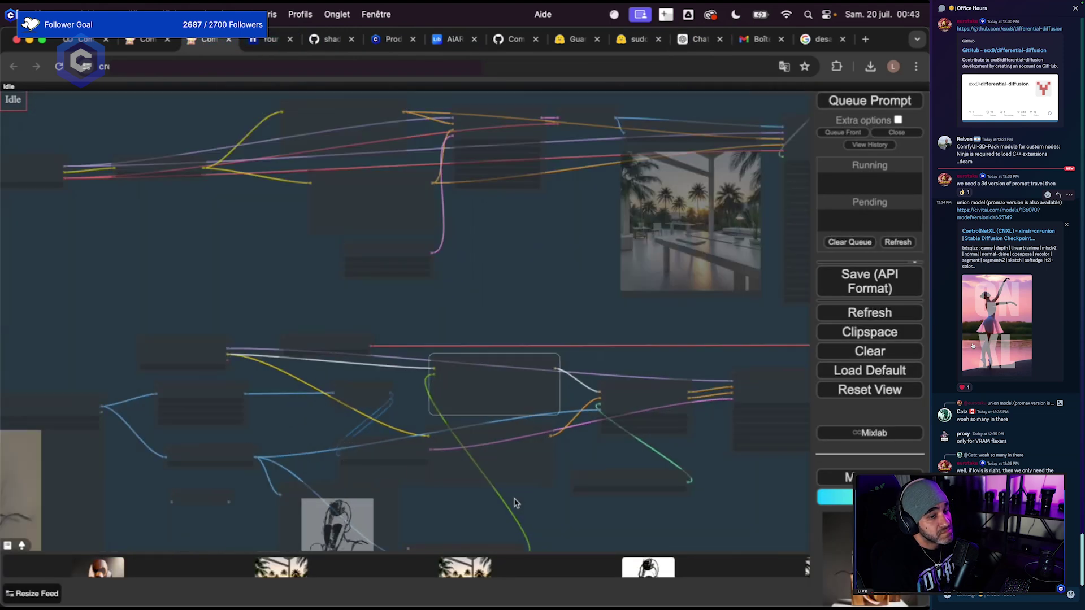
scroll(574, 234, "up", 4)
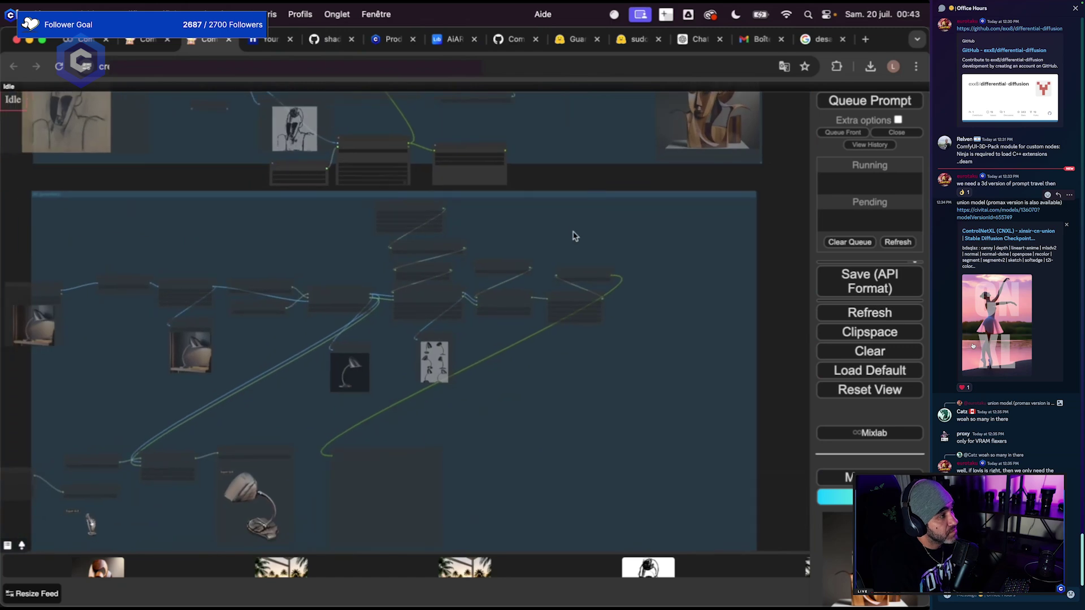
right_click(518, 226)
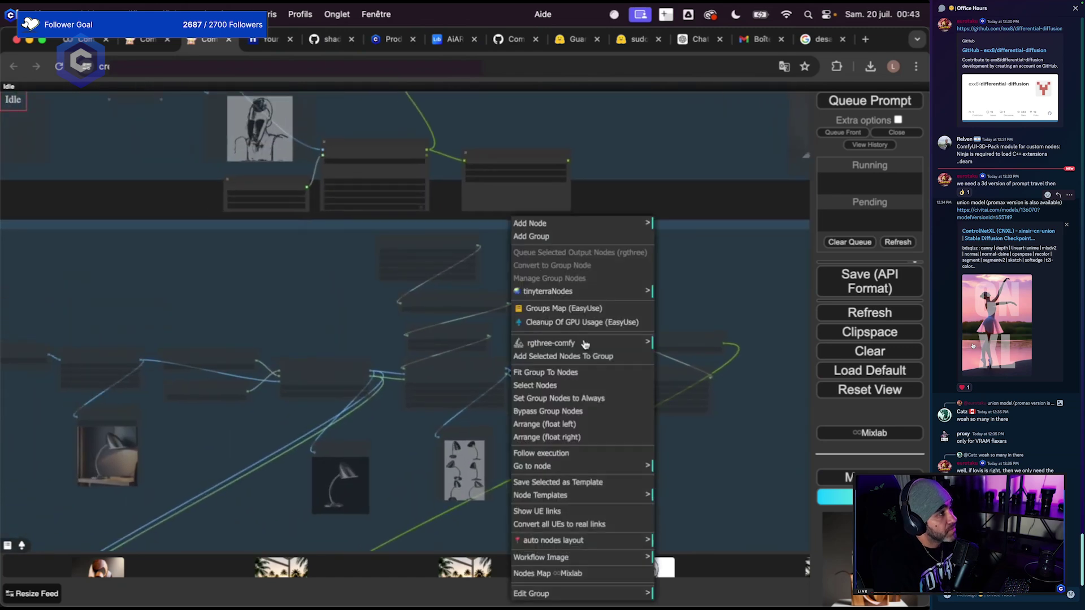
left_click(571, 399)
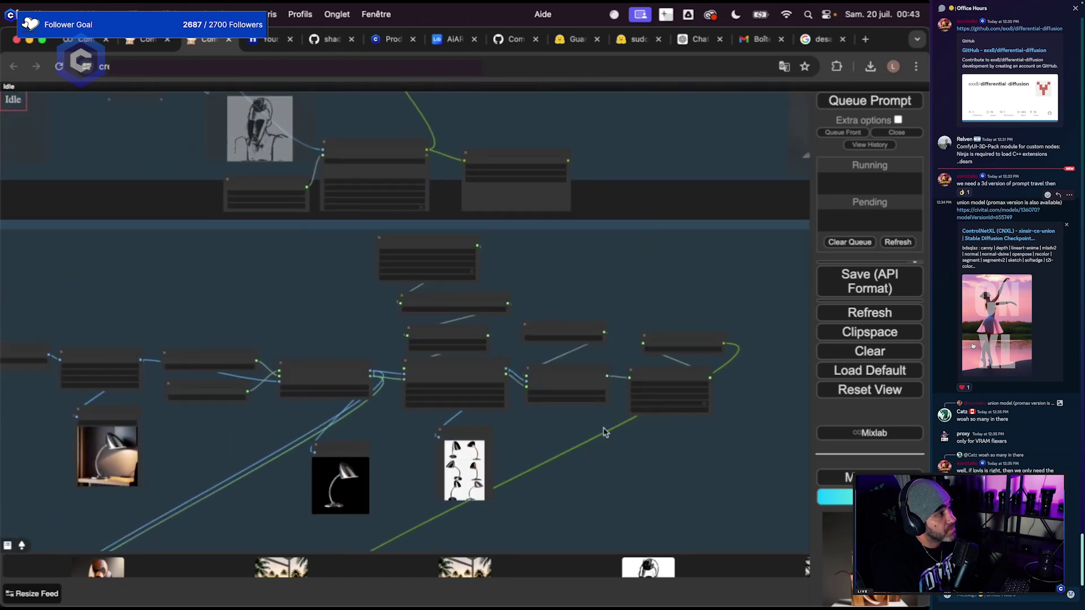
scroll(604, 432, "up", 8)
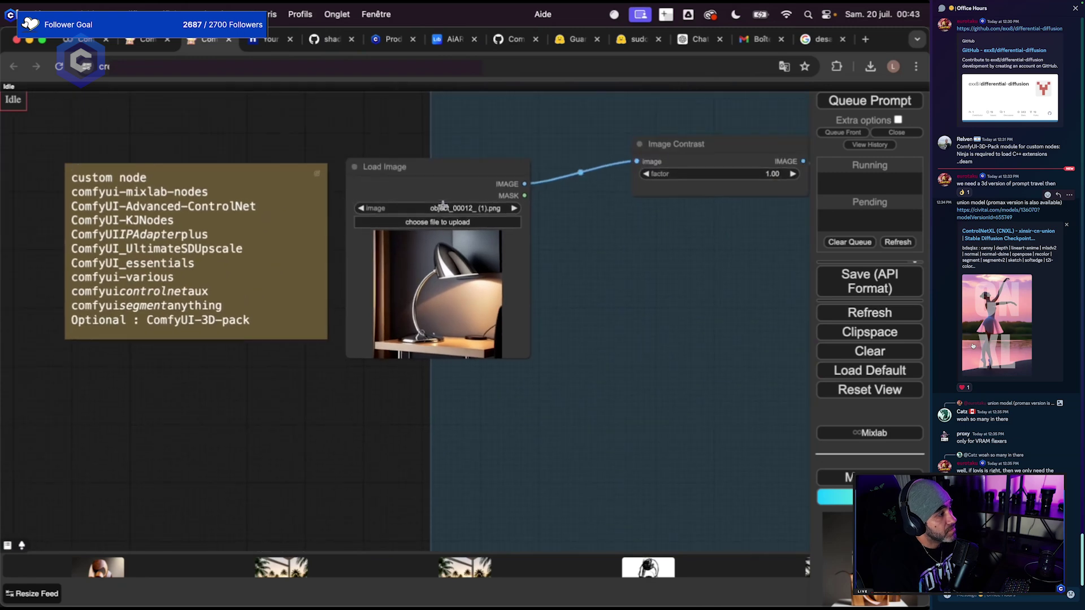
left_click(434, 227)
left_click(433, 222)
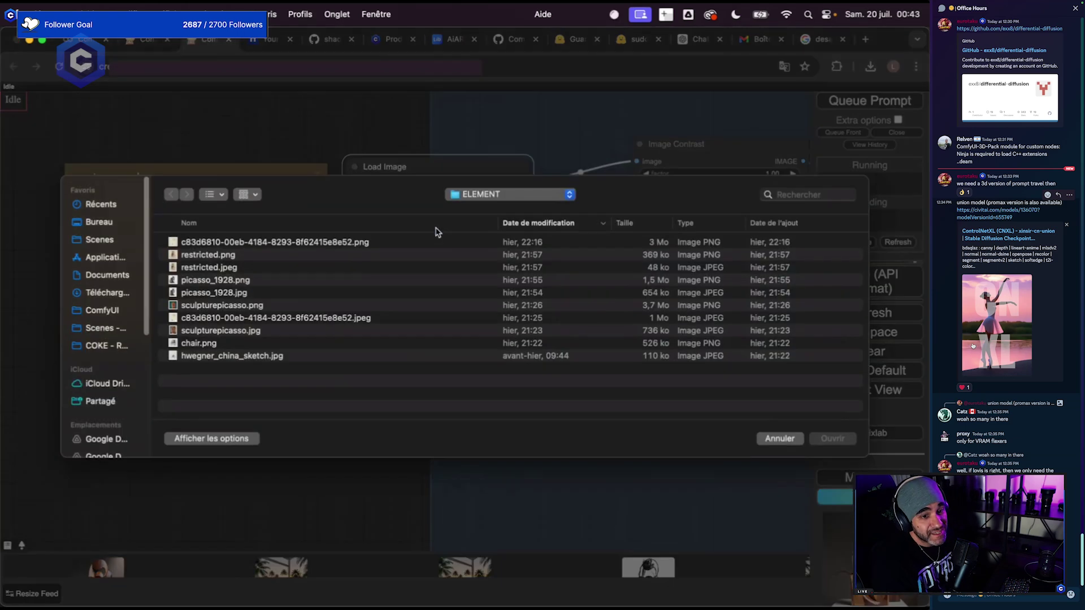
left_click(90, 222)
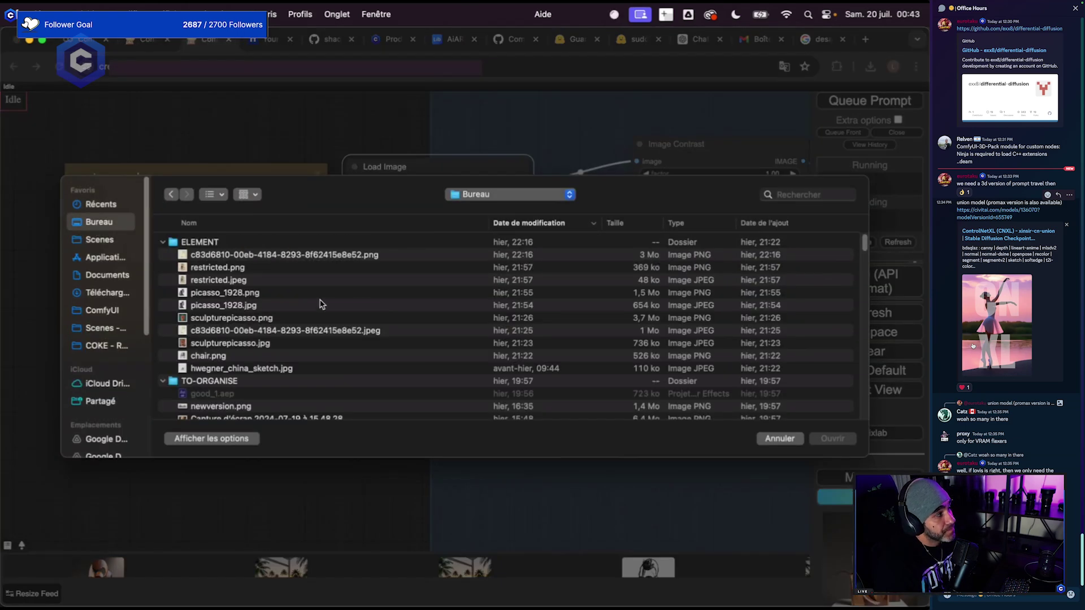
left_click(780, 439)
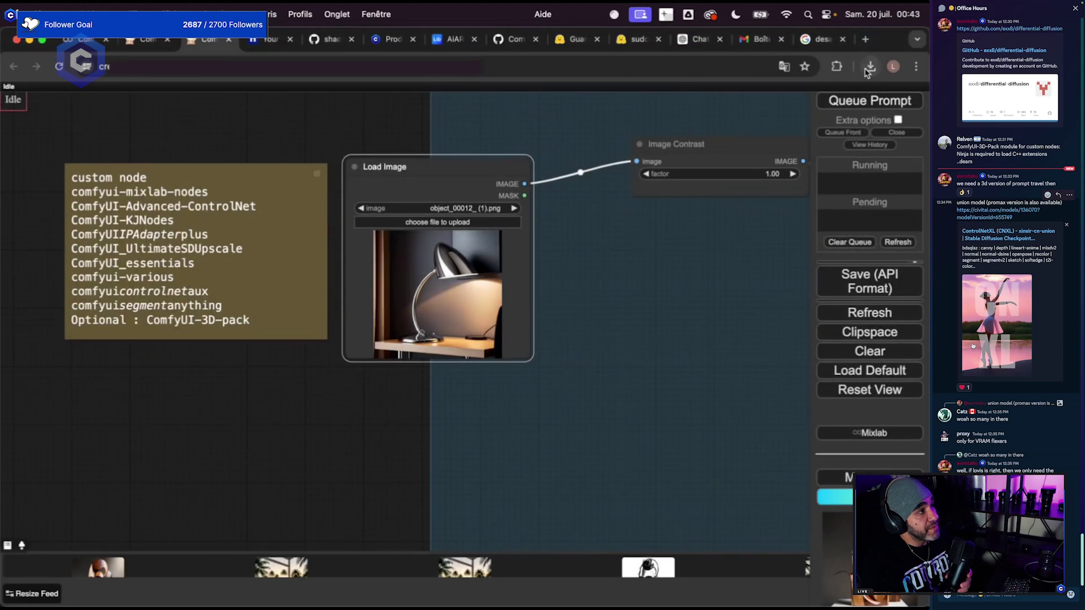
Load the downloaded wooden sculpture image object_00013_.png into the 3D group's Load Image node.
left_click(870, 66)
left_click_drag(734, 125, 401, 299)
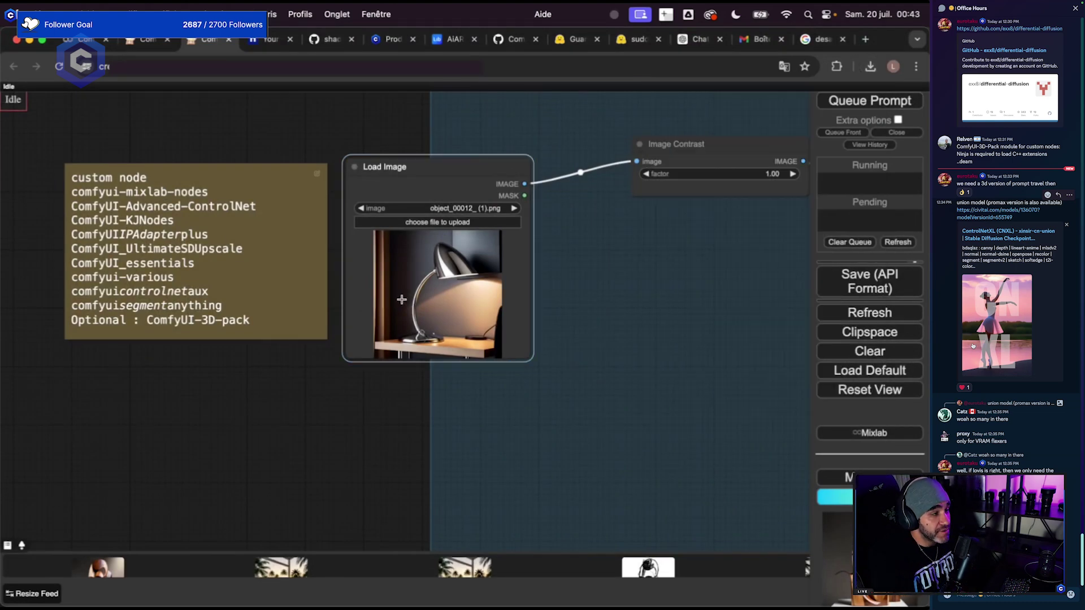
scroll(458, 398, "down", 3)
left_click_drag(367, 452, 240, 428)
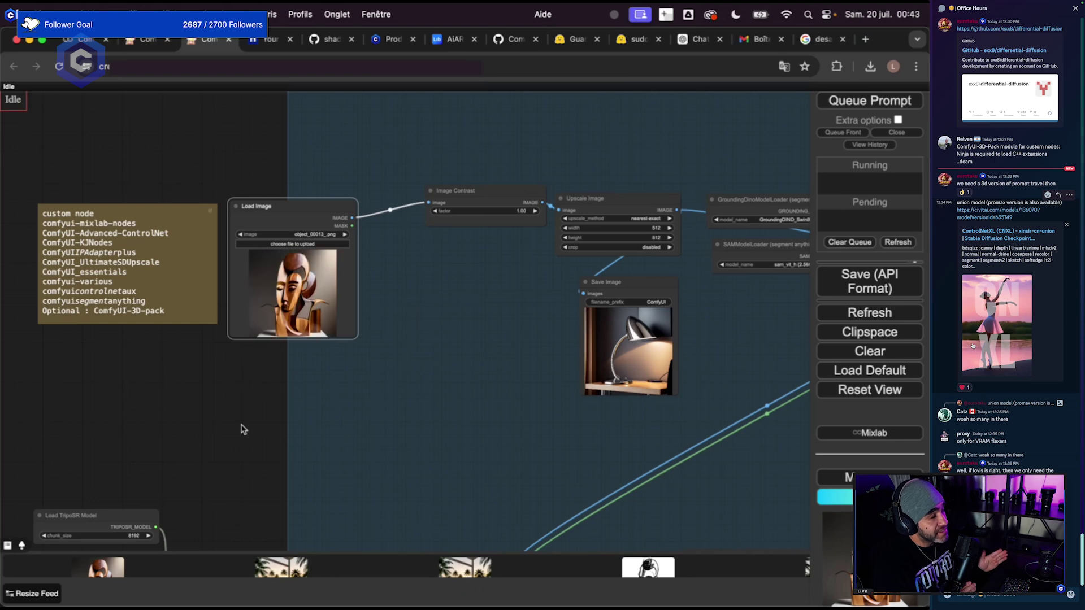
Go back from the ComfyUI-3D-Pack GitHub page to the ComfyUI workflow and look over the 3D group's segmentation nodes.
scroll(241, 429, "down", 4)
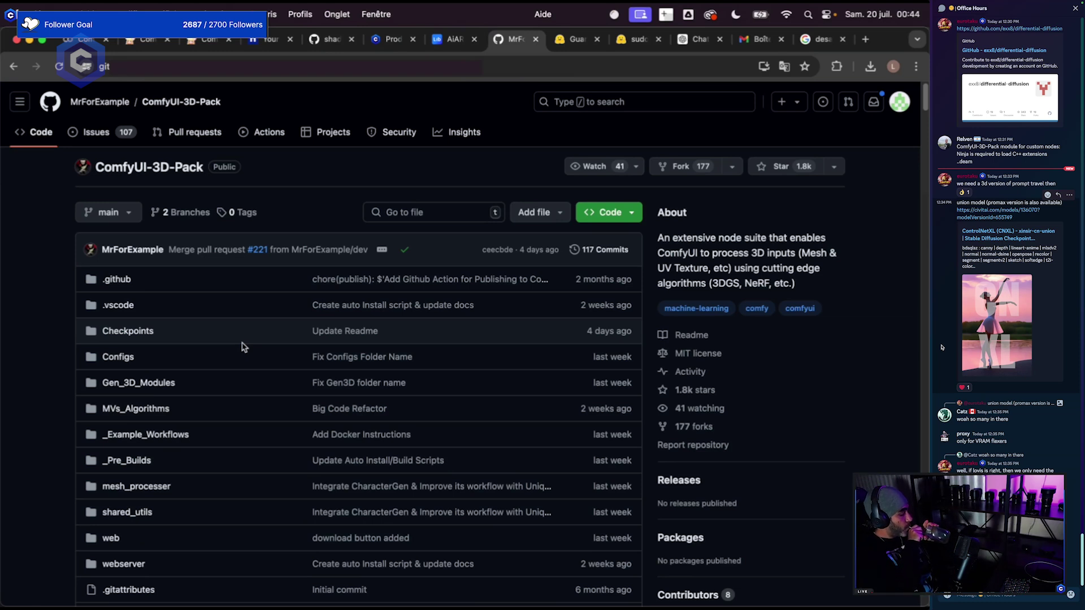
left_click(202, 46)
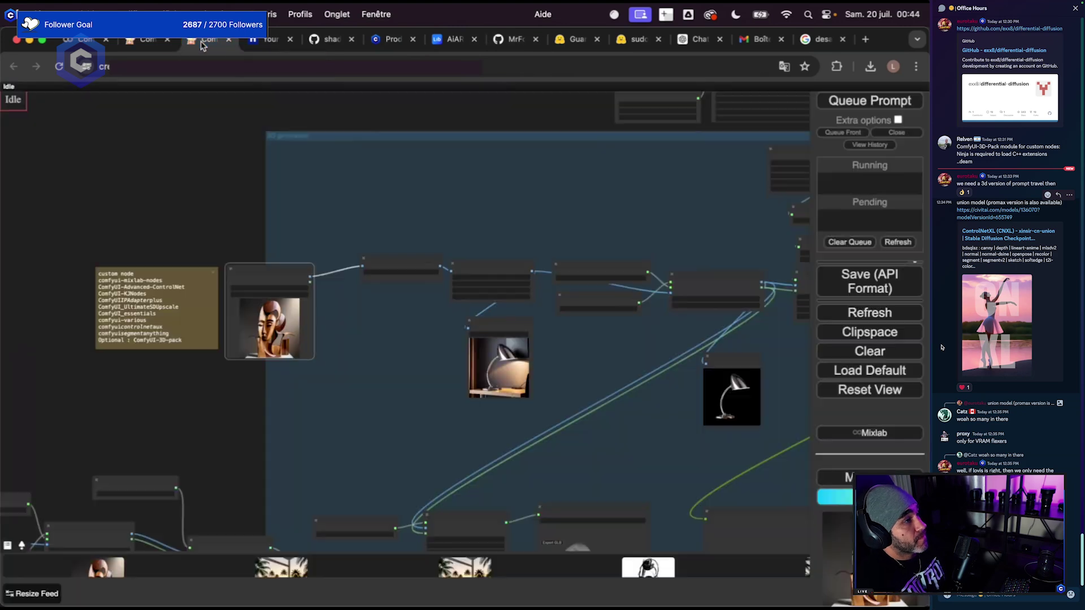
scroll(417, 213, "down", 3)
left_click_drag(417, 213, 319, 196)
scroll(232, 184, "up", 5)
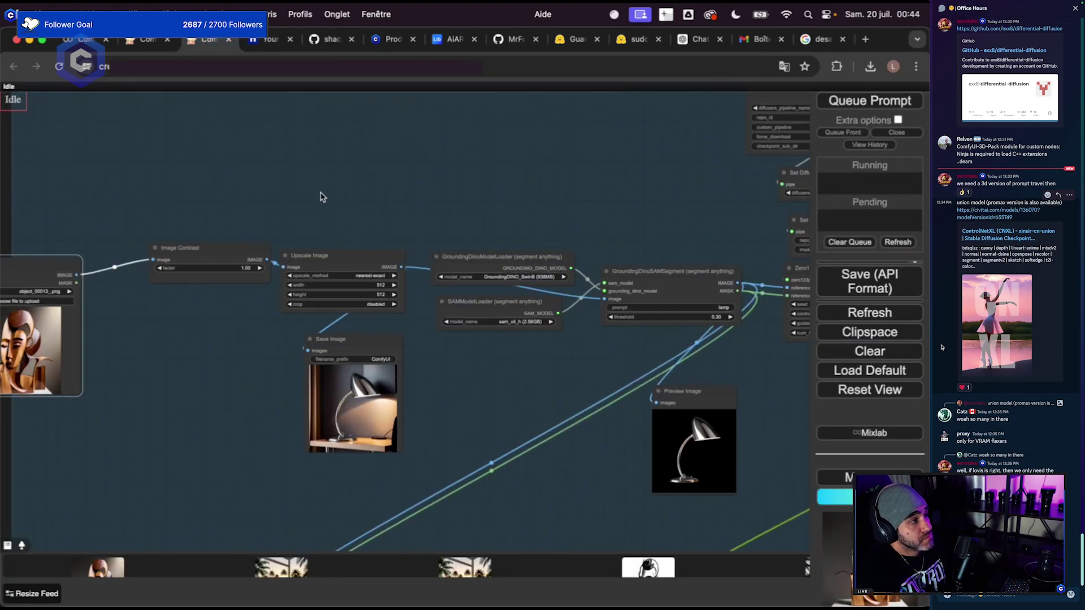
Check the Colab notebook's execution log, then return to ComfyUI and queue the prompt for the 3D group.
left_click(73, 39)
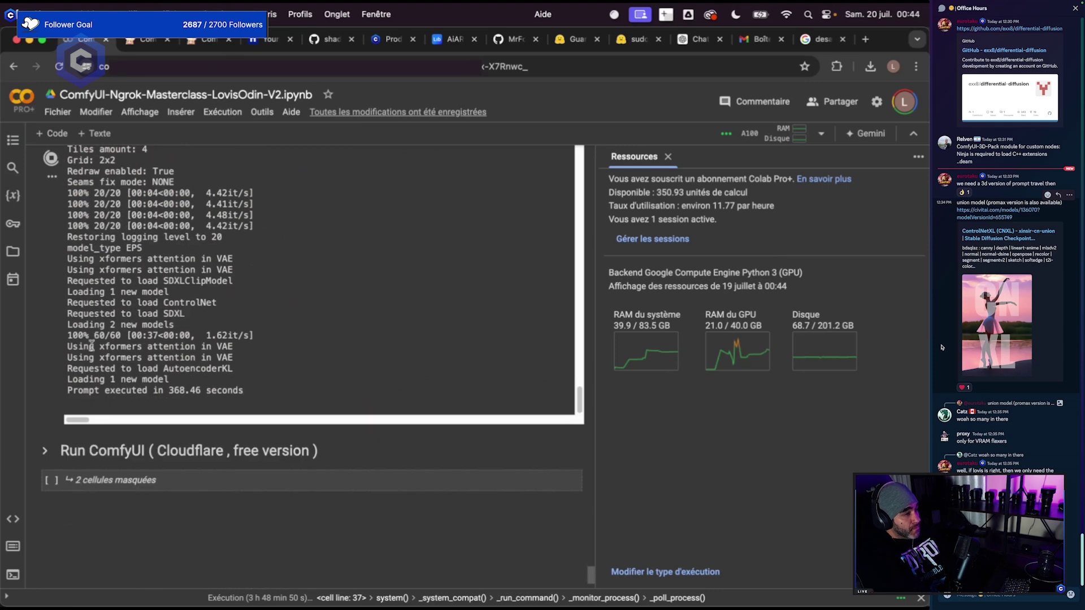
left_click(206, 41)
scroll(297, 439, "down", 5)
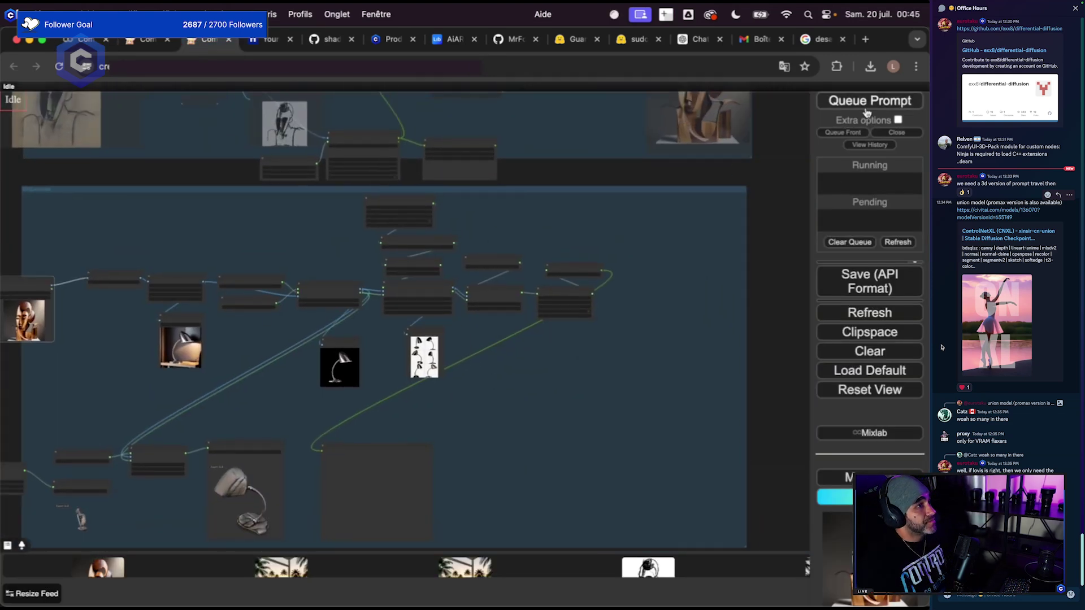
scroll(703, 380, "down", 3)
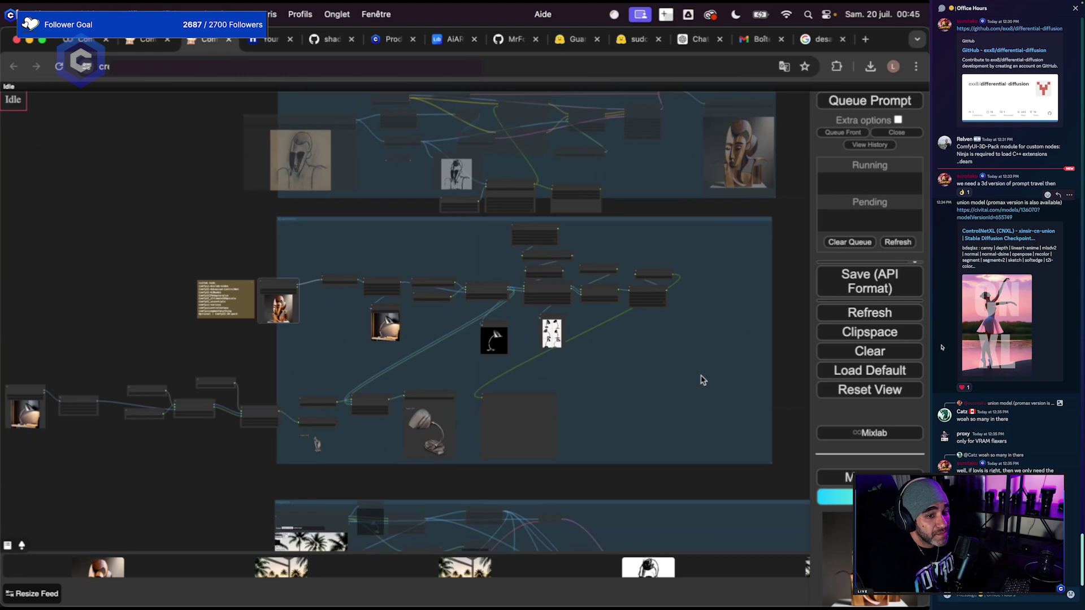
Follow the running prompt through the separate lamp TripoSR chain and the 3D group's image and segmentation nodes.
scroll(294, 383, "up", 5)
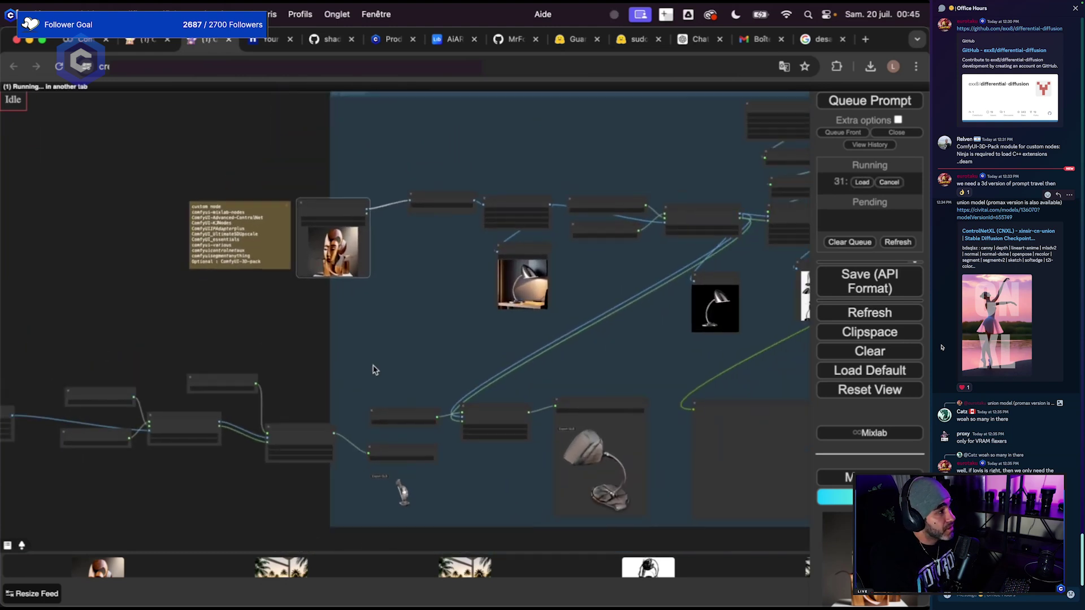
scroll(373, 370, "up", 1)
scroll(377, 364, "down", 2)
scroll(228, 428, "up", 5)
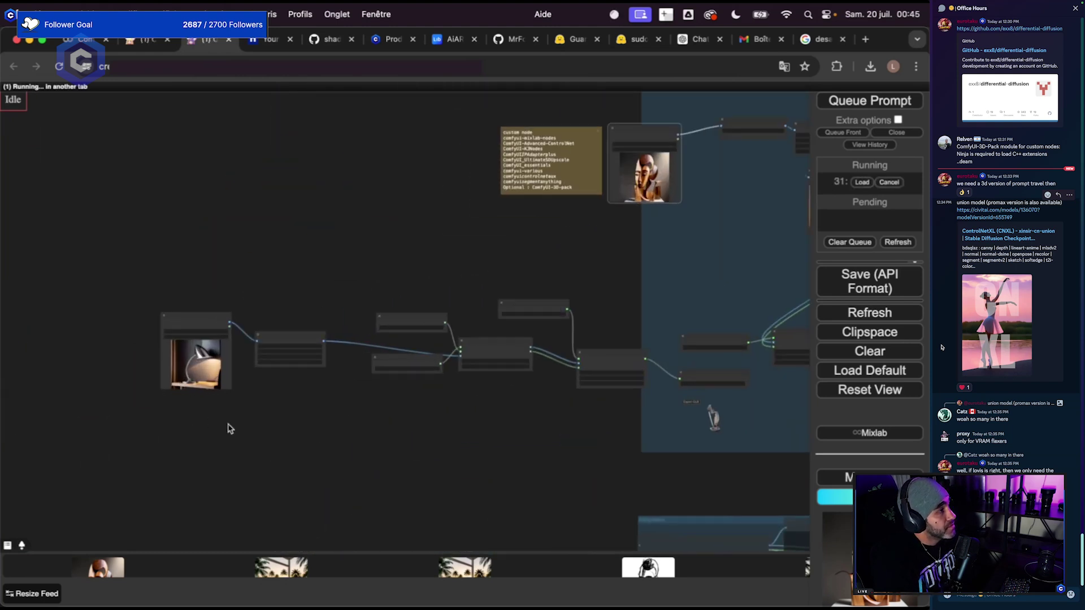
scroll(305, 411, "up", 2)
scroll(337, 424, "down", 2)
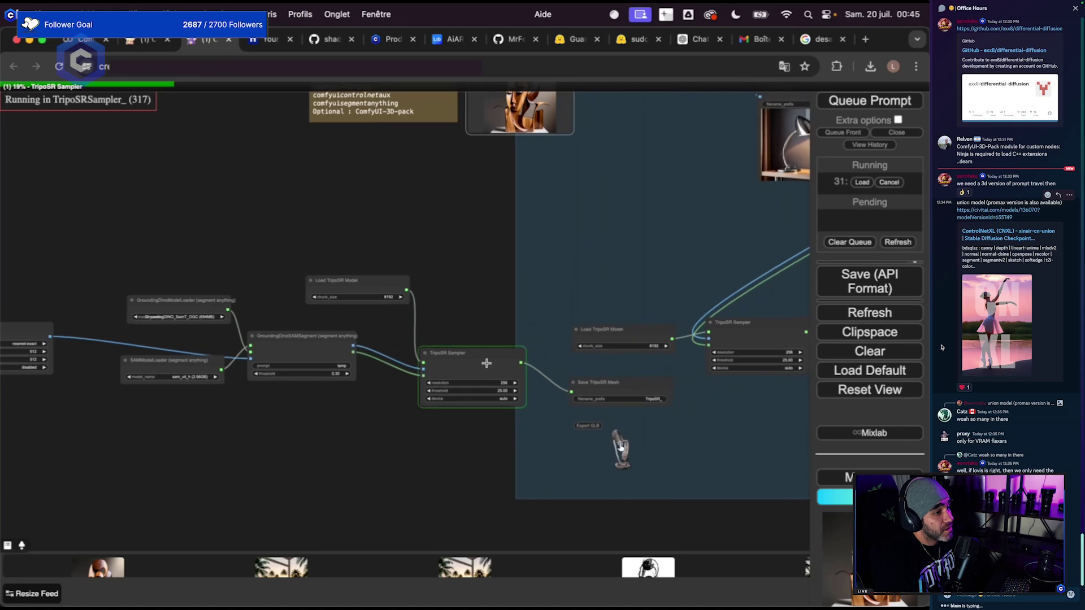
scroll(431, 443, "down", 1)
scroll(523, 426, "up", 5)
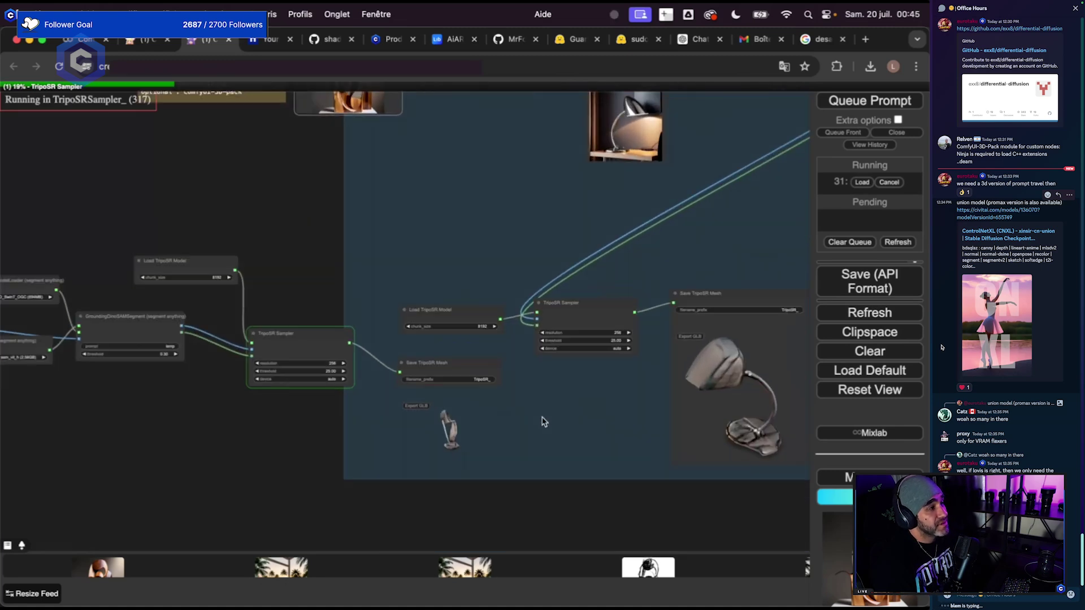
scroll(400, 322, "down", 5)
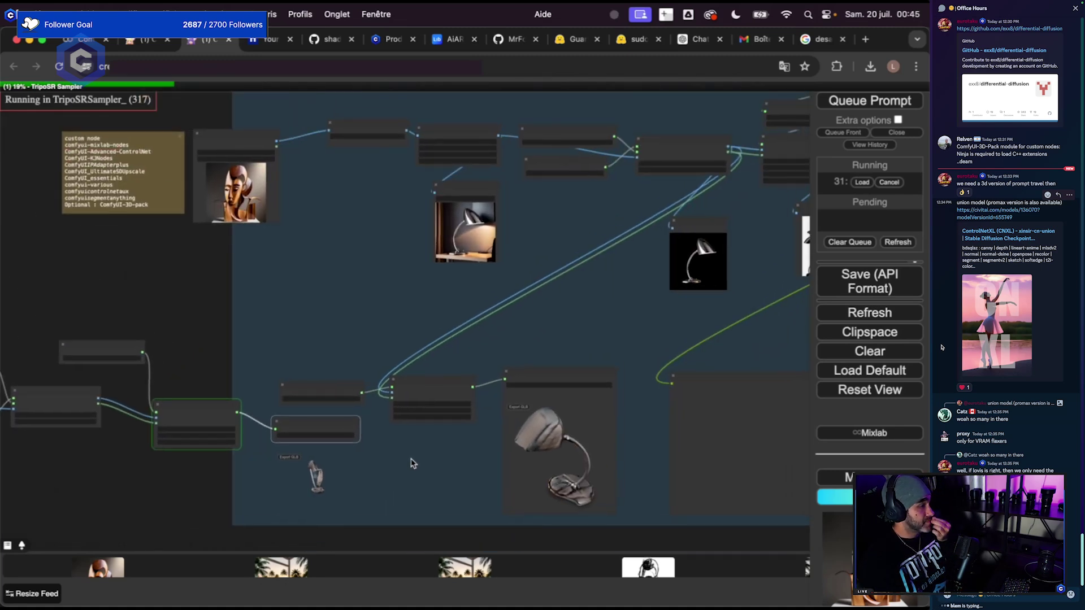
left_click_drag(337, 363, 373, 334)
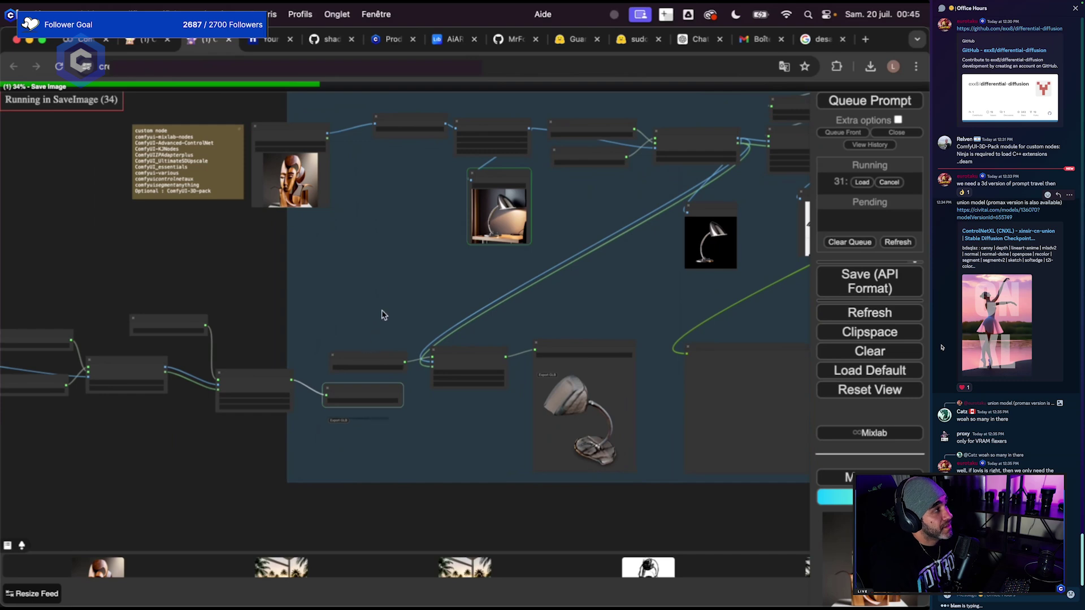
scroll(383, 315, "right", 5)
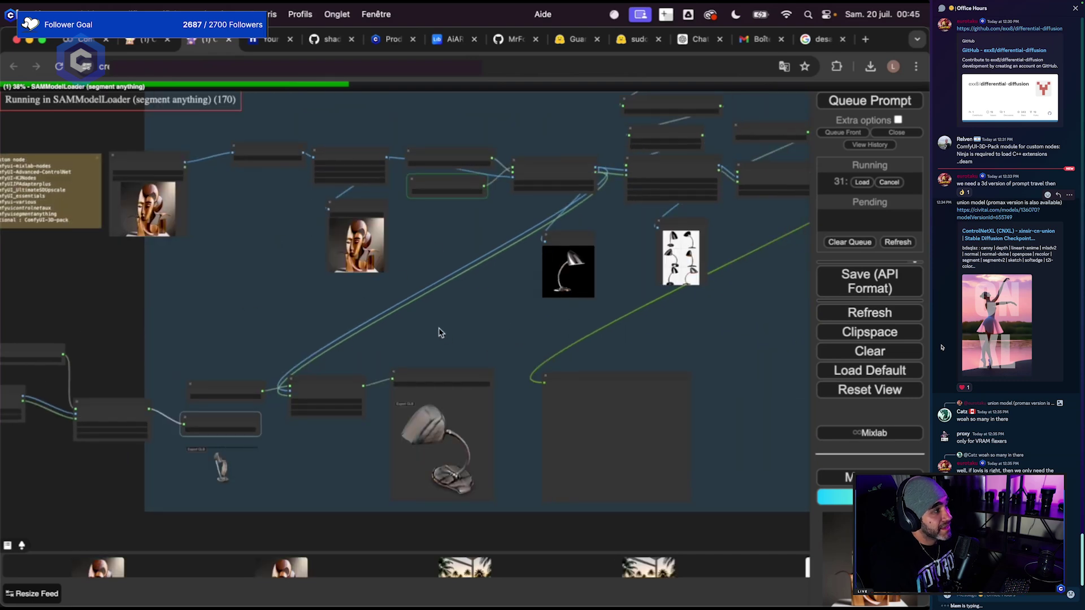
scroll(221, 306, "up", 5)
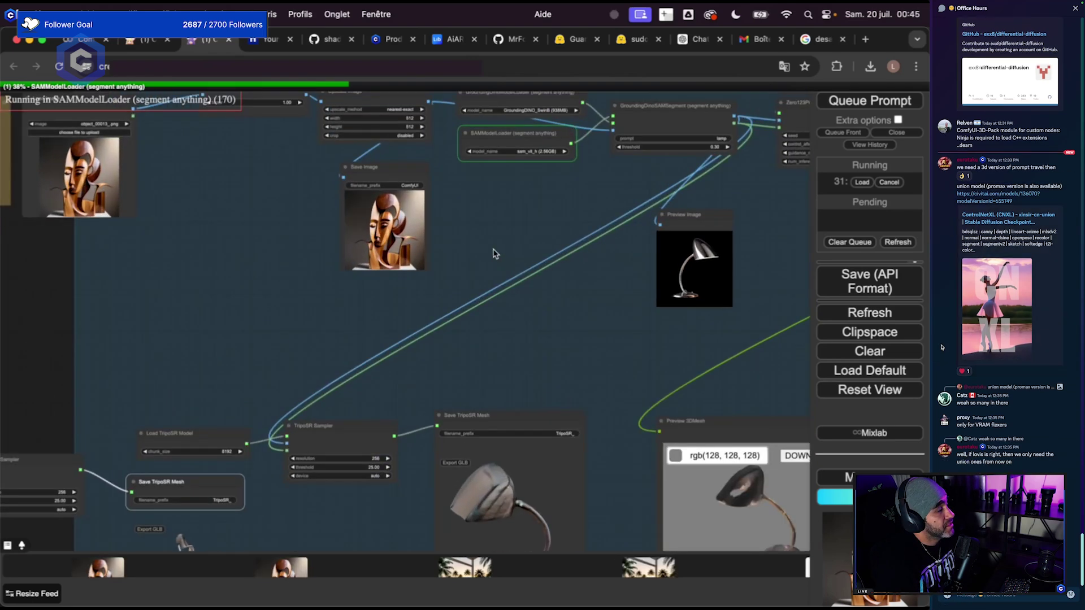
scroll(396, 362, "up", 5)
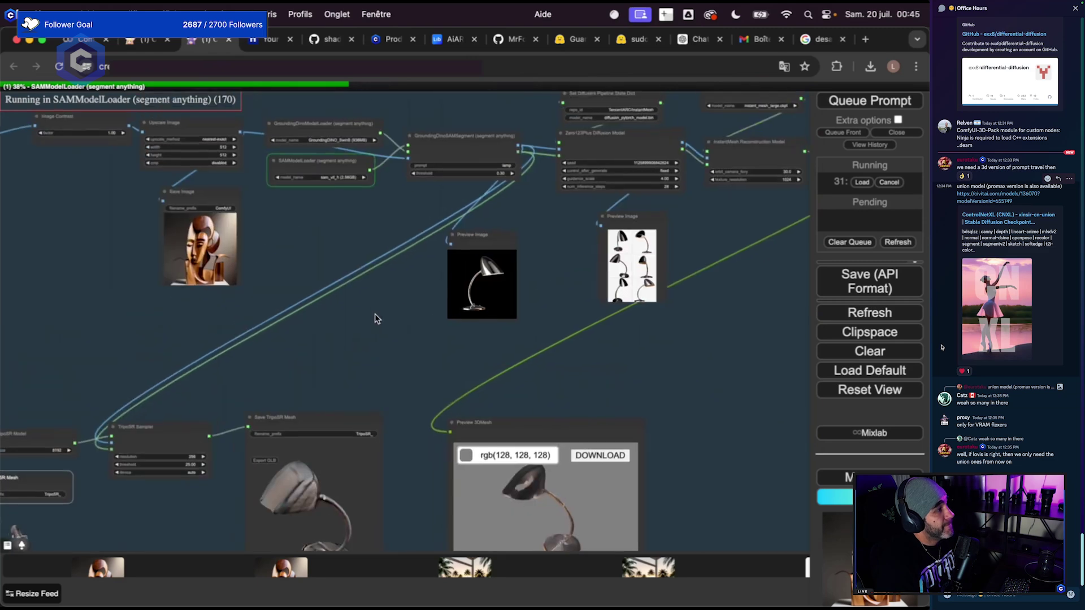
left_click_drag(493, 289, 512, 286)
Delete the Save TripoSR Mesh and TripoSR Sampler nodes of the duplicate lamp chain.
left_click(402, 411)
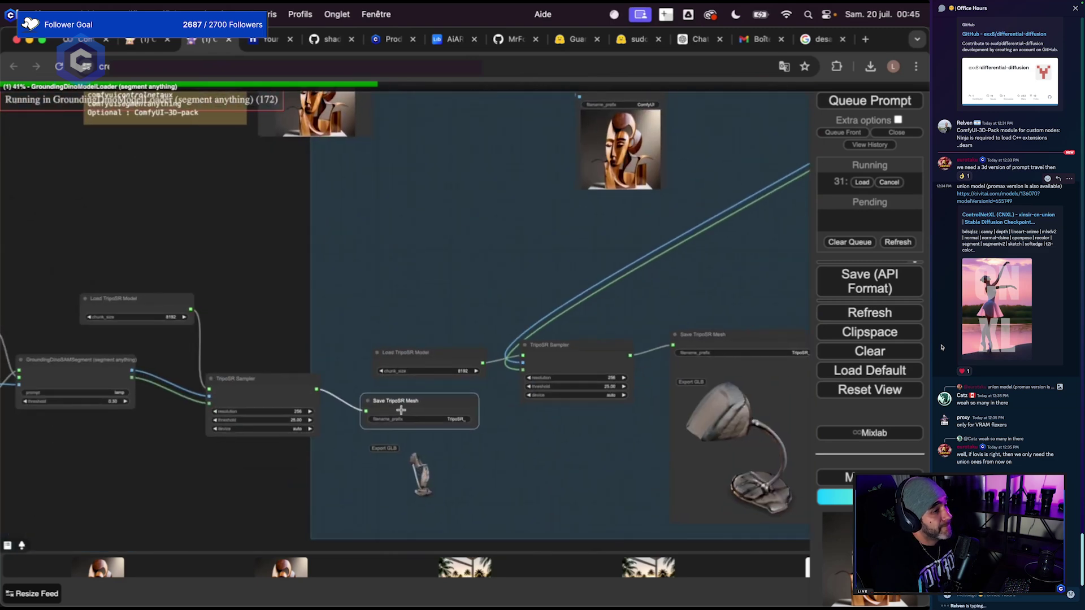
key("Delete")
left_click(270, 395)
key("Delete")
Delete the rest of the lamp chain: its TripoSR model loader, GroundingDino and SAM segmentation nodes, upscale node and image loader.
scroll(270, 395, "down", 3)
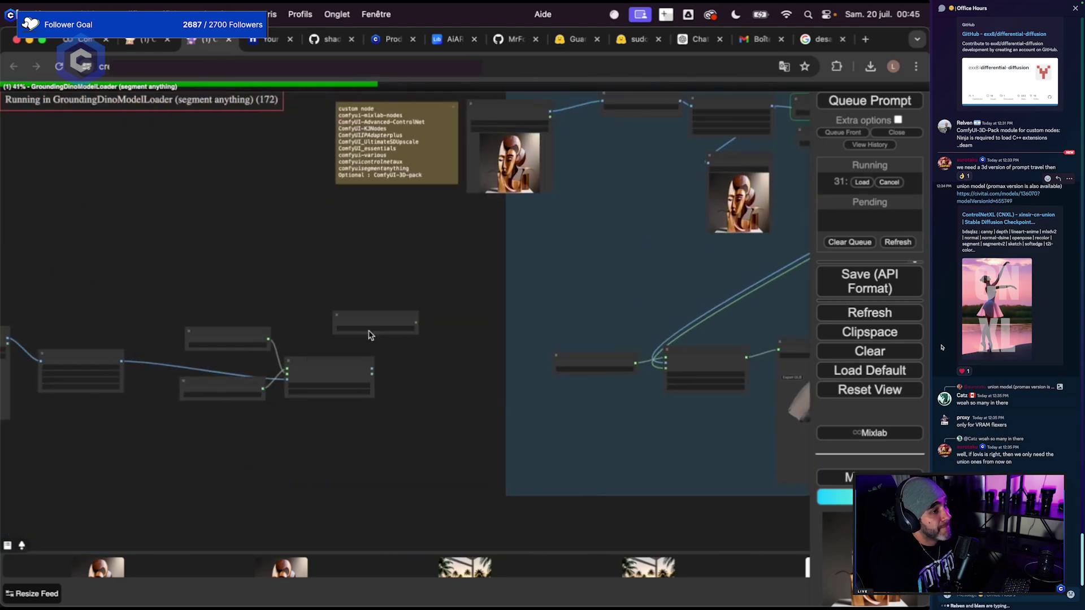
left_click_drag(368, 327, 266, 341)
key("Delete")
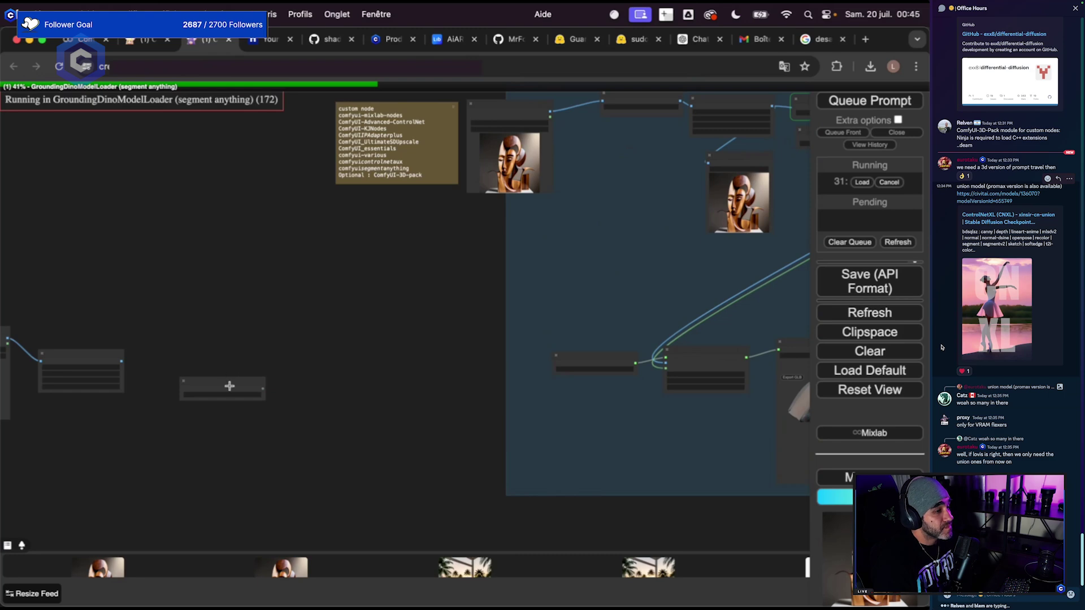
left_click(229, 386)
key("Delete")
left_click_drag(299, 384, 602, 388)
left_click(380, 368)
key("Delete")
left_click(275, 329)
key("Delete")
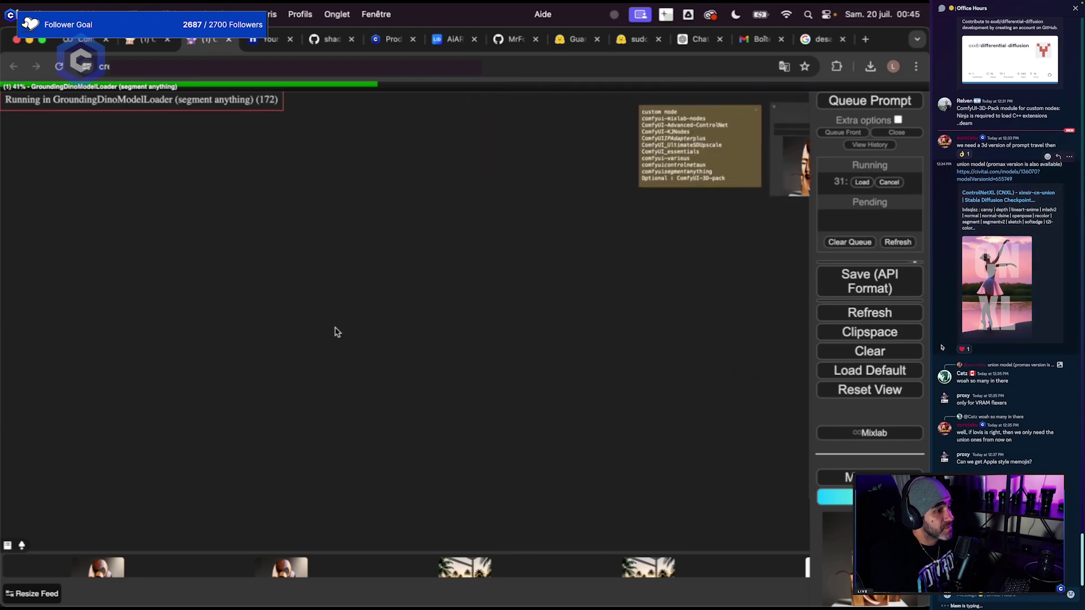
Inspect the wooden sculpture's 3D mesh from several angles in the Save TripoSR Mesh preview.
scroll(334, 331, "down", 3)
scroll(477, 342, "up", 5)
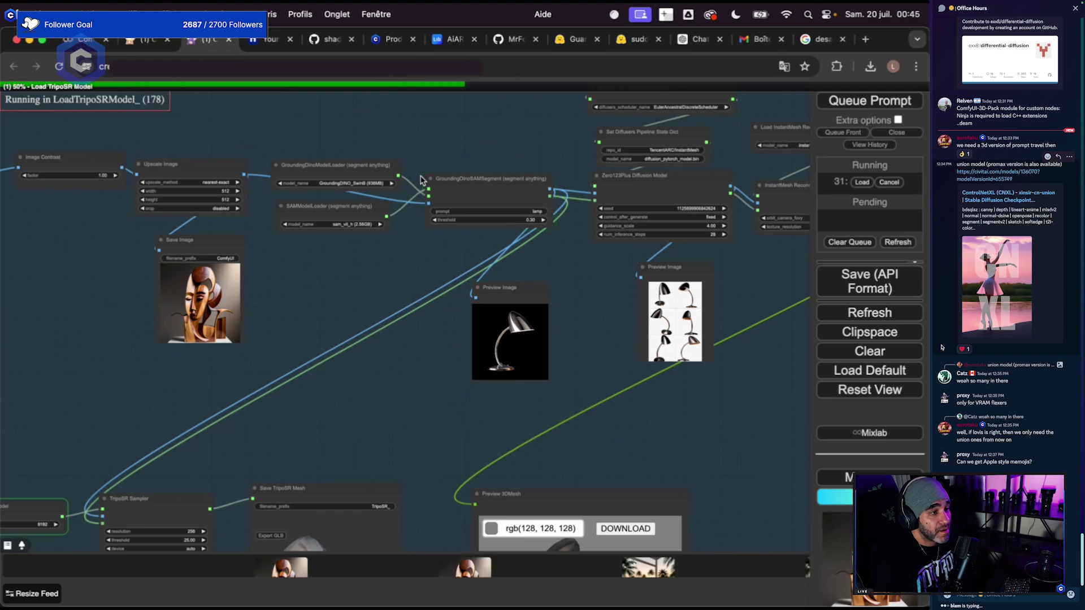
left_click_drag(555, 305, 609, 148)
scroll(364, 376, "down", 1)
scroll(310, 402, "up", 3)
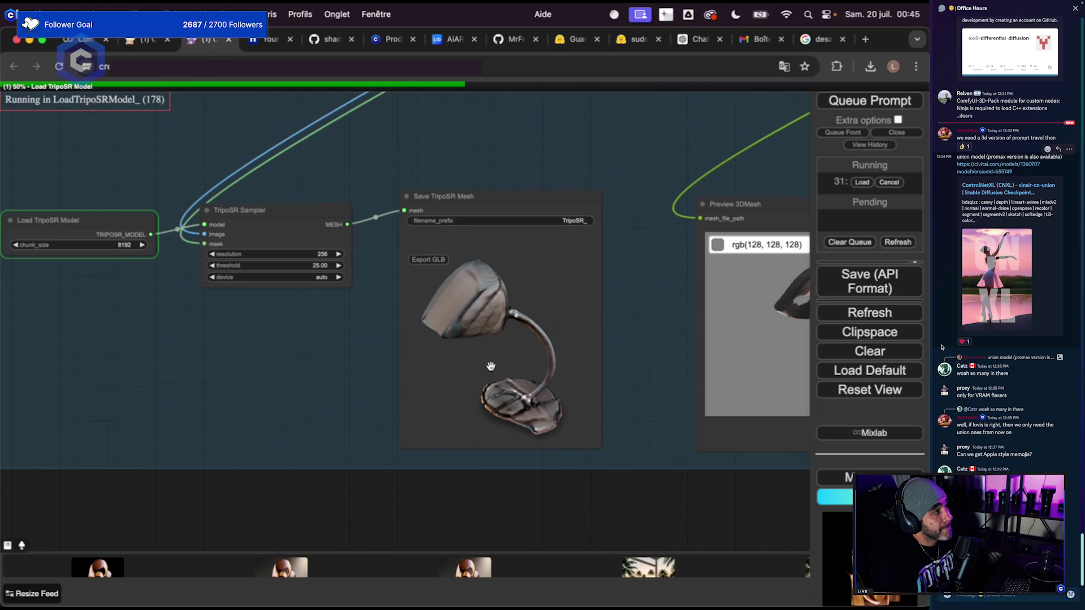
mouse_move(491, 366)
left_mouse_down()
mouse_move(560, 349)
mouse_move(499, 366)
left_mouse_up()
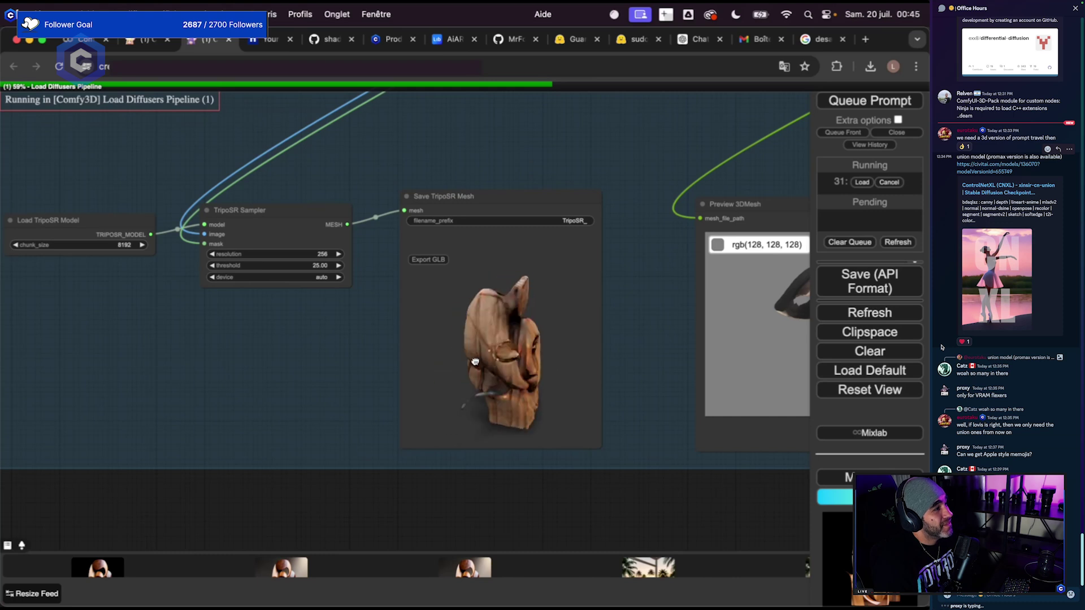
scroll(350, 383, "up", 2)
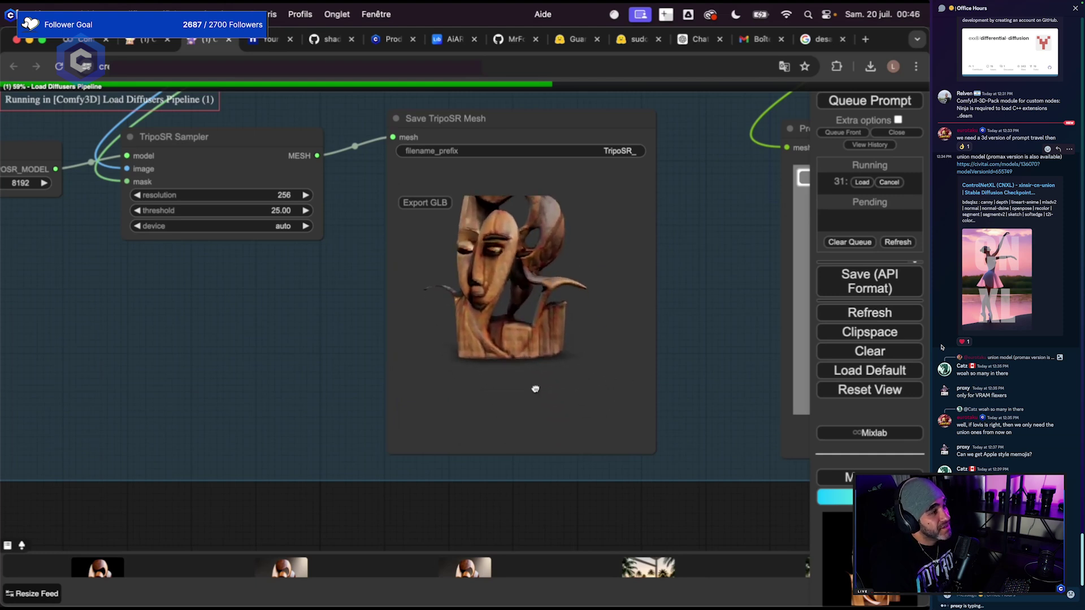
Check the progress of the Load Diffusers Pipeline node in the workflow and in the Colab execution log.
scroll(701, 398, "down", 5)
scroll(701, 399, "down", 3)
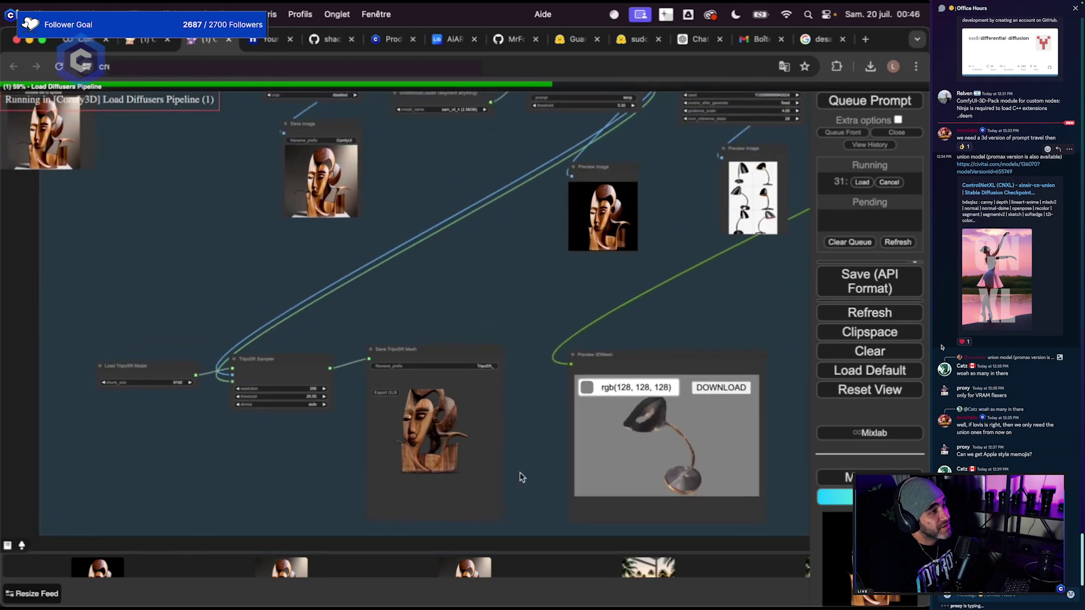
scroll(518, 476, "up", 3)
scroll(610, 393, "right", 3)
scroll(614, 391, "right", 3)
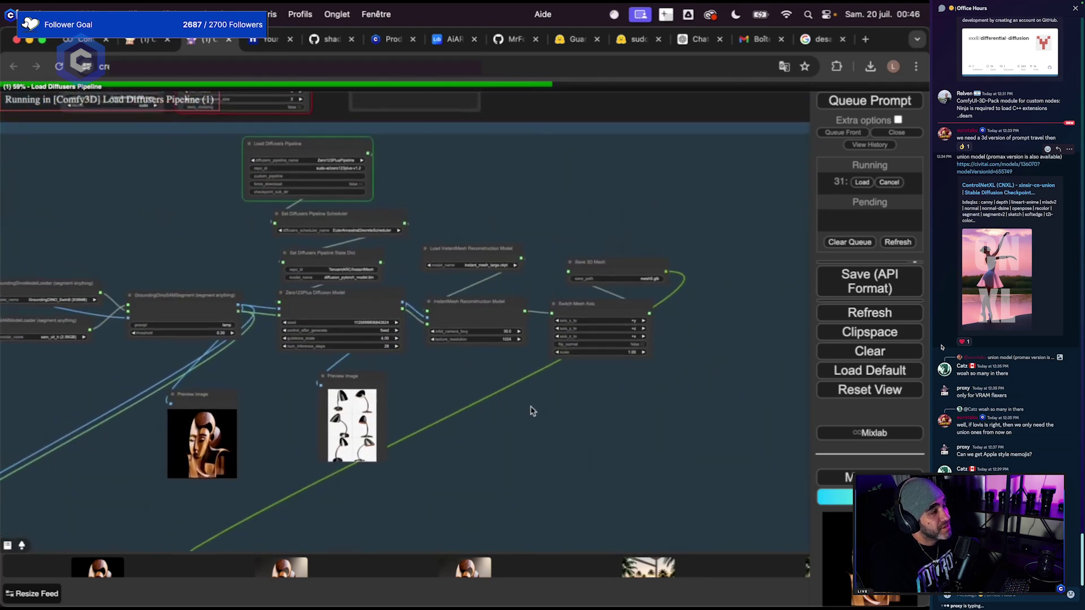
scroll(247, 219, "up", 3)
left_click(84, 39)
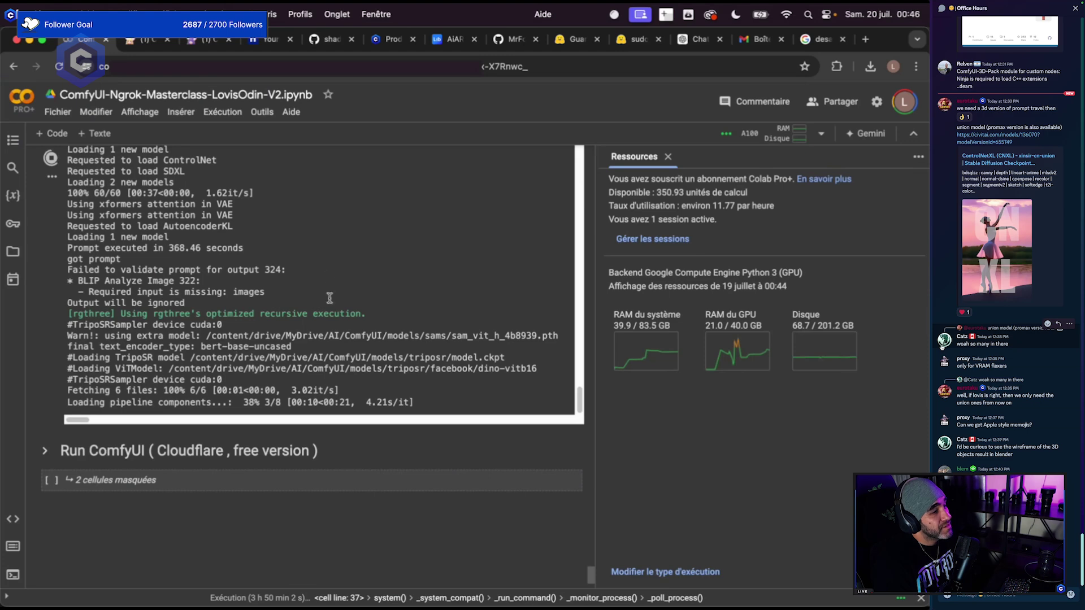
left_click(220, 45)
scroll(201, 331, "down", 3)
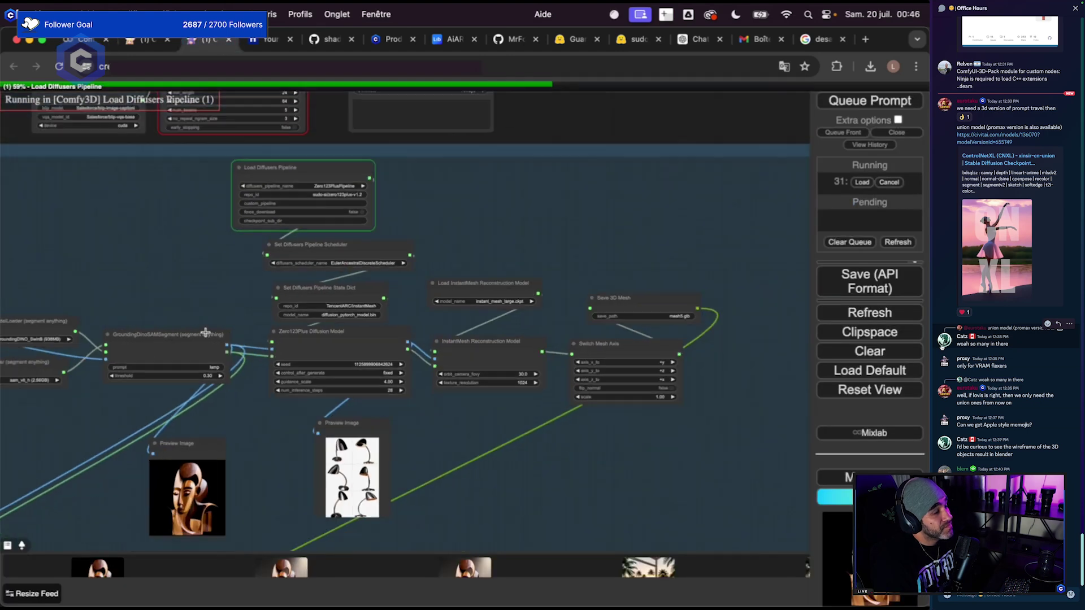
Examine the TripoSR mesh preview and the integration group through its final Save Image node, ending back at the 3D group.
scroll(314, 181, "down", 5)
scroll(572, 341, "down", 4)
scroll(572, 341, "left", 3)
scroll(573, 341, "down", 2)
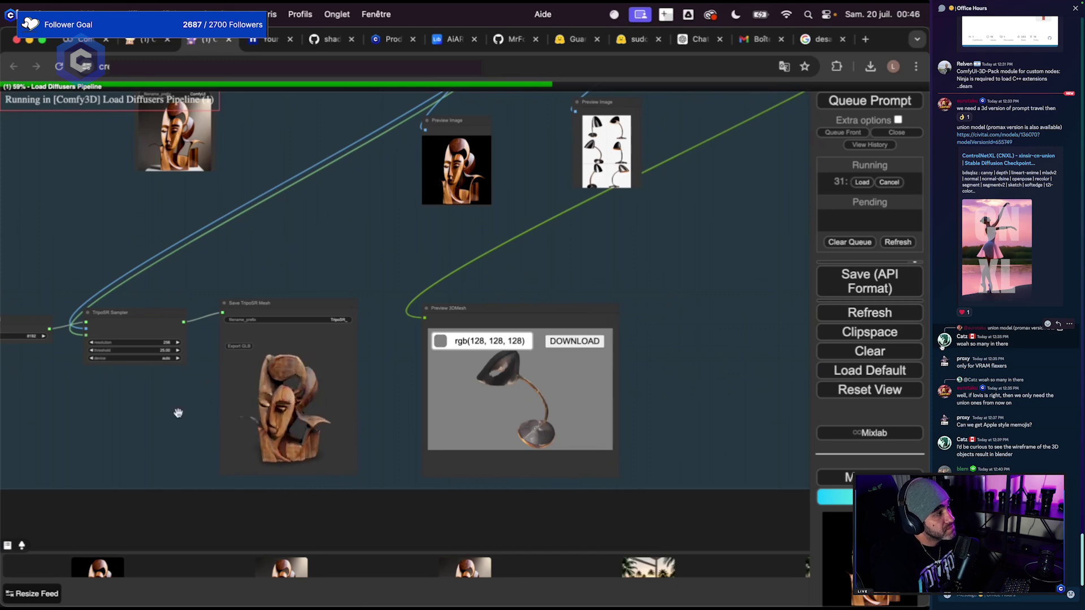
scroll(114, 442, "down", 6)
left_click_drag(119, 444, 241, 200)
left_click_drag(478, 266, 458, 176)
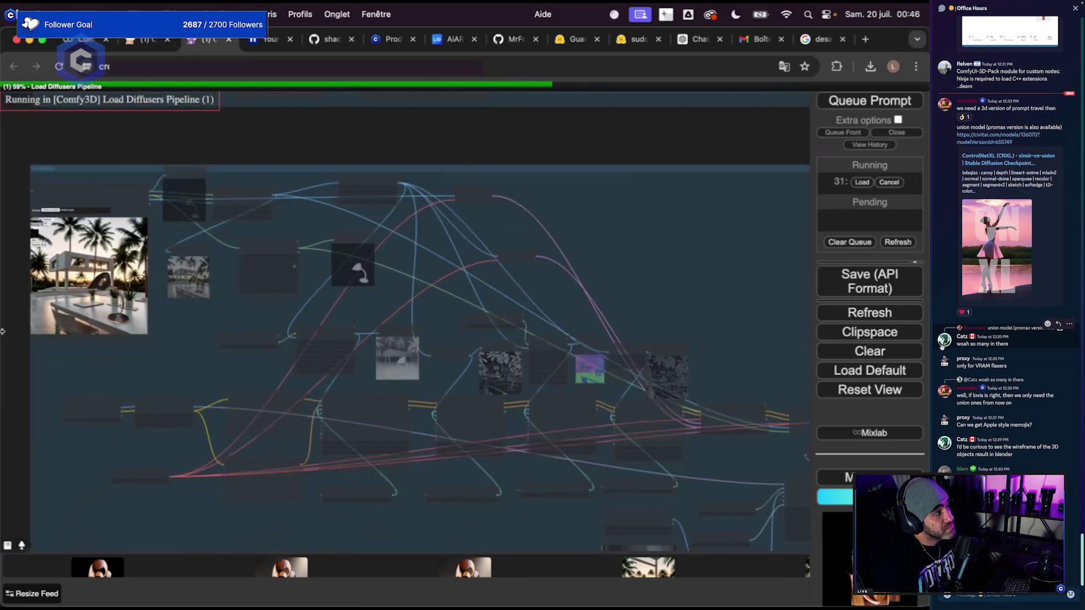
left_click_drag(722, 345, 361, 220)
scroll(533, 300, "up", 2)
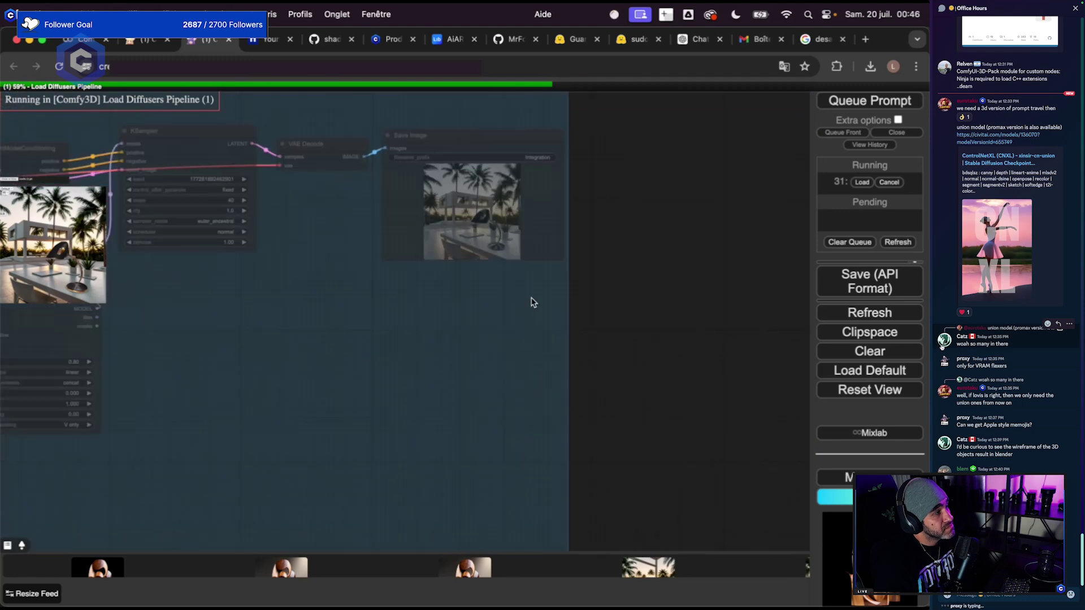
scroll(528, 344, "down", 5)
scroll(524, 320, "up", 5)
left_click_drag(523, 320, 603, 429)
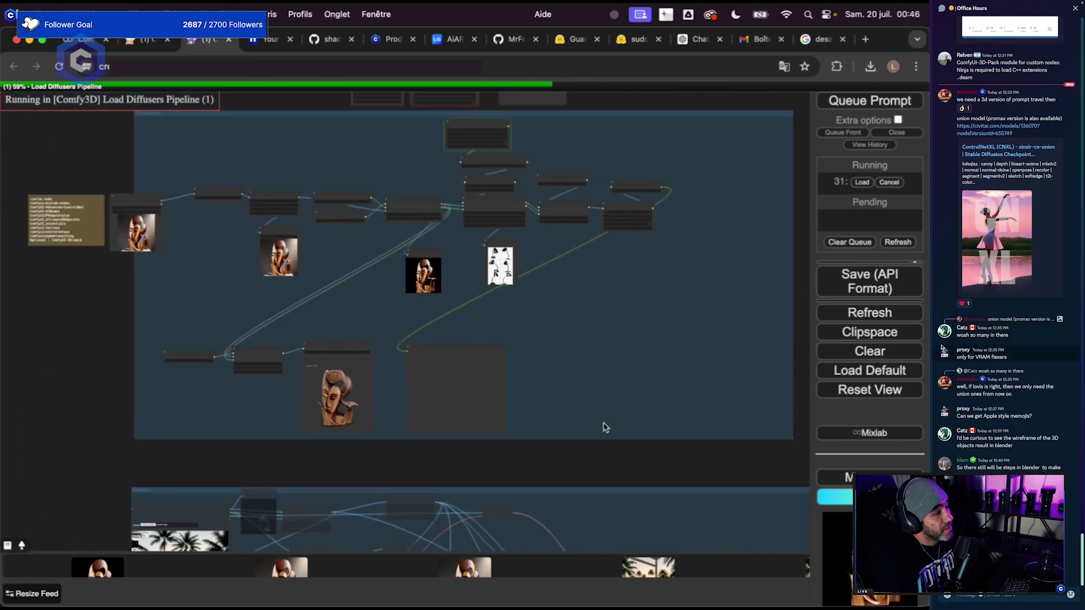
scroll(565, 296, "up", 3)
left_click_drag(565, 295, 553, 472)
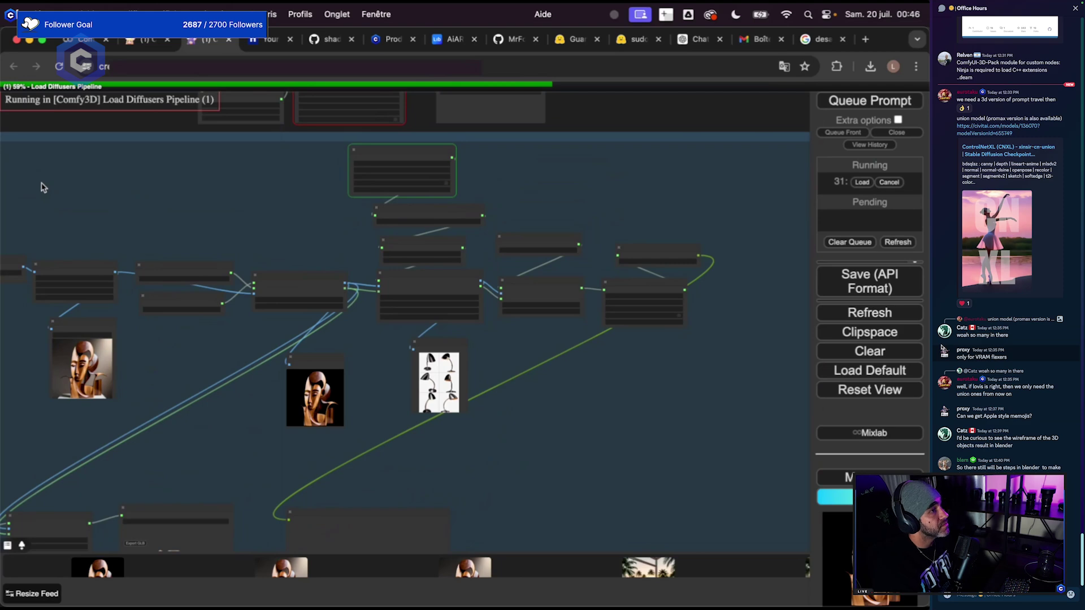
Search the Colab notebook page for "pytorch".
left_click(67, 44)
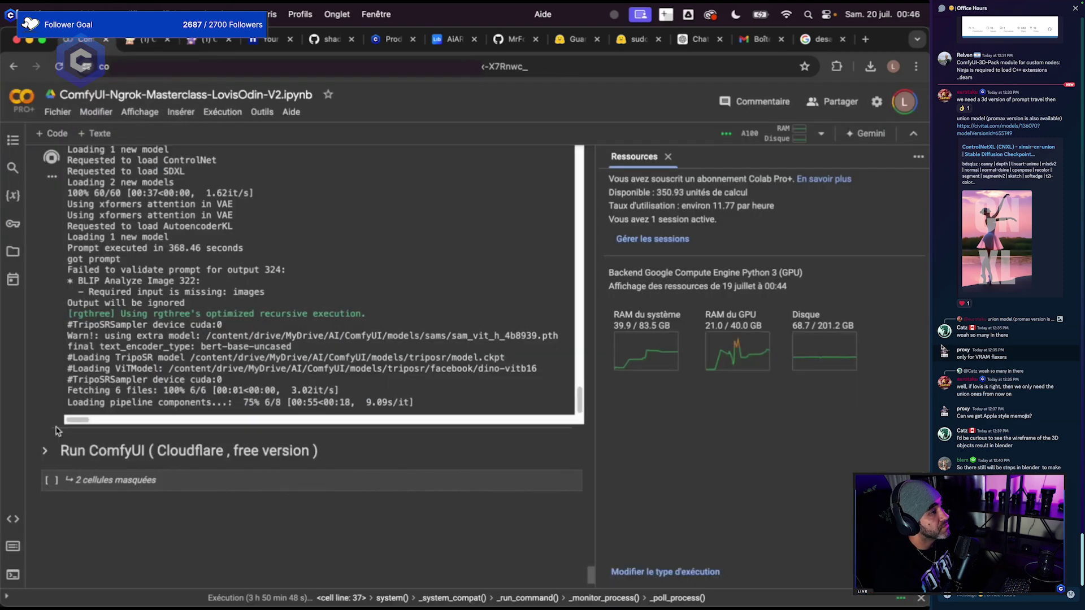
key("super+f")
type("pu")
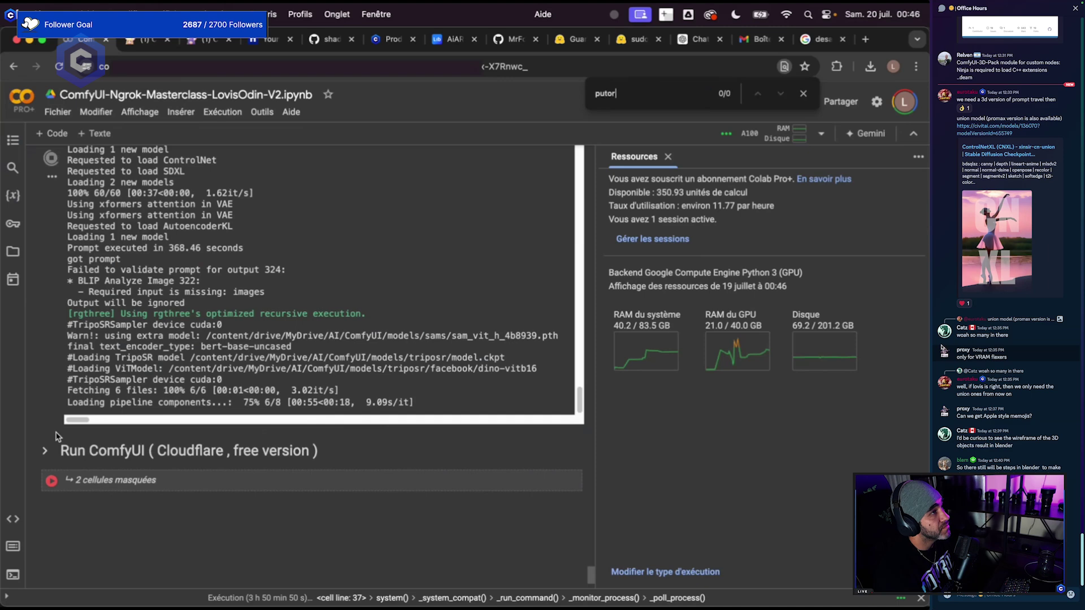
type("tor")
key("BackSpace")
type("rch")
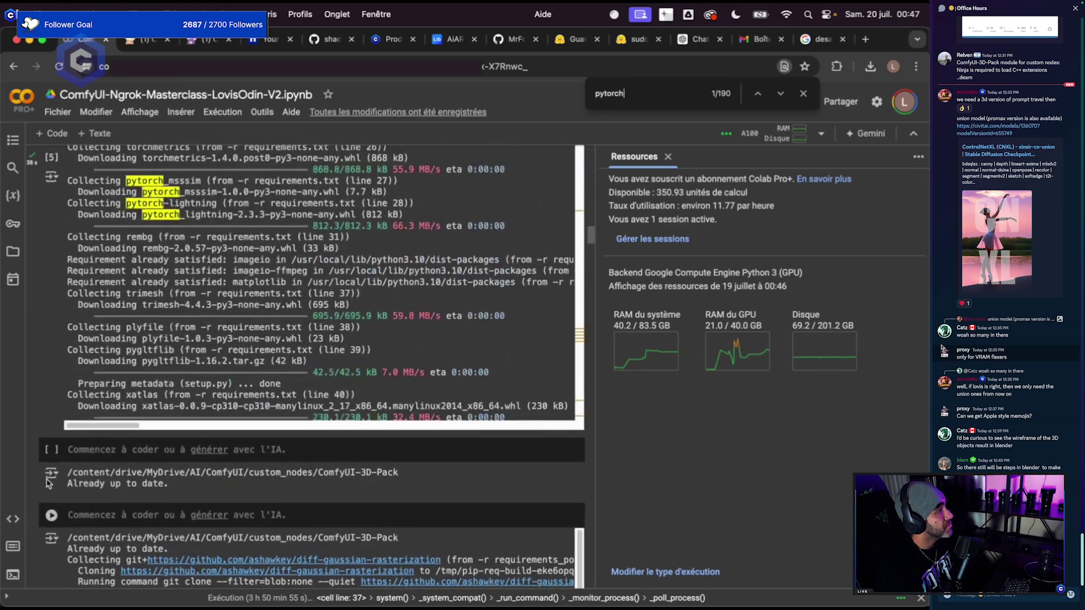
Go through the "pytorch" matches in the Colab notebook and examine the package installation output around them.
key("Return")
key("Return")
key("Return")
key("Return")
key("Return")
key("Return")
key("Return")
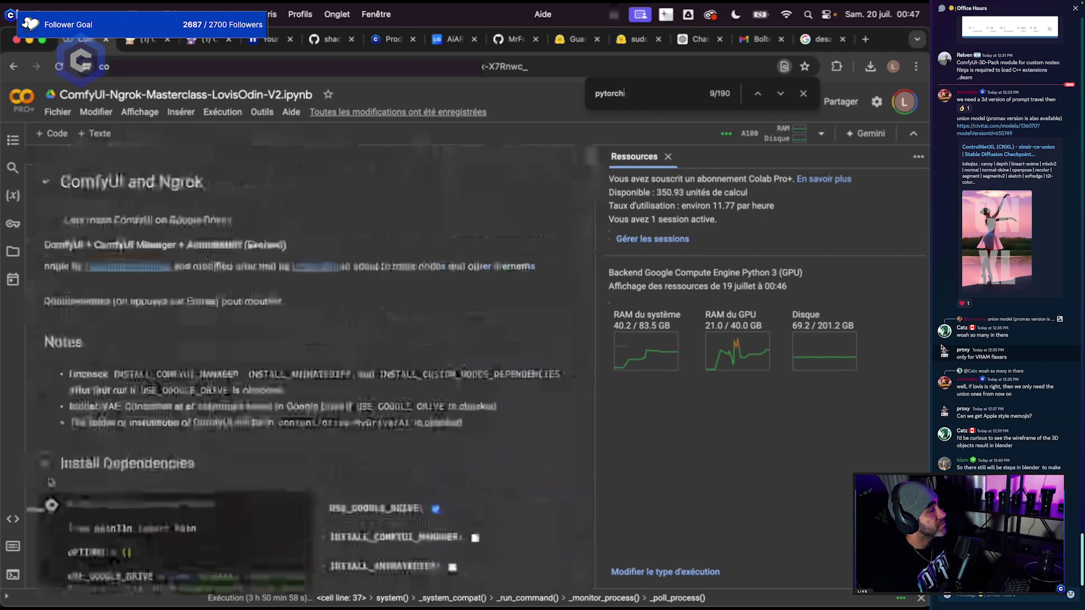
scroll(49, 483, "down", 15)
scroll(50, 481, "down", 15)
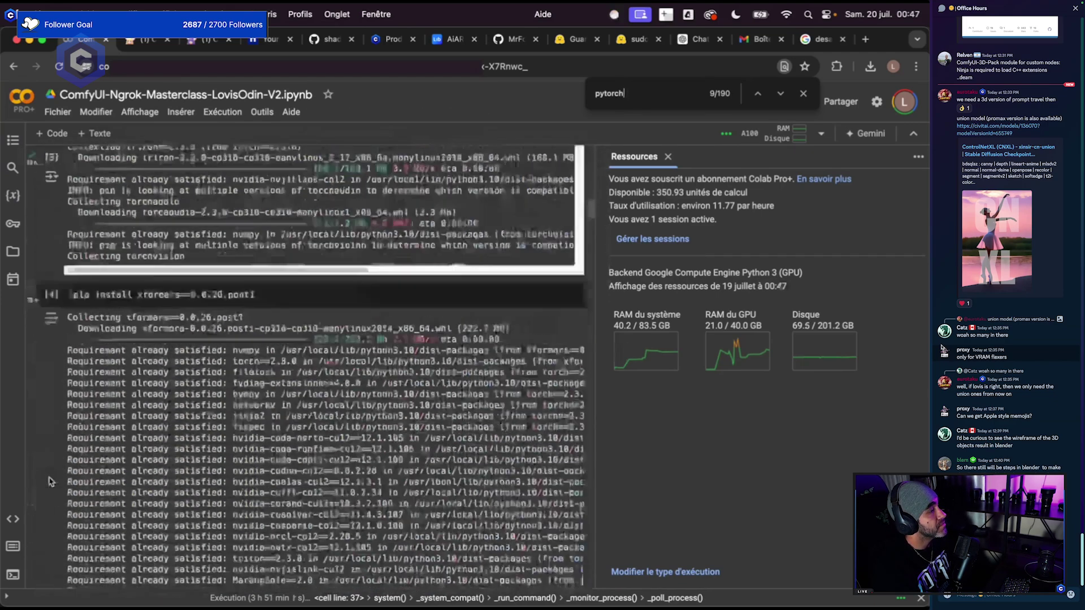
scroll(50, 482, "down", 15)
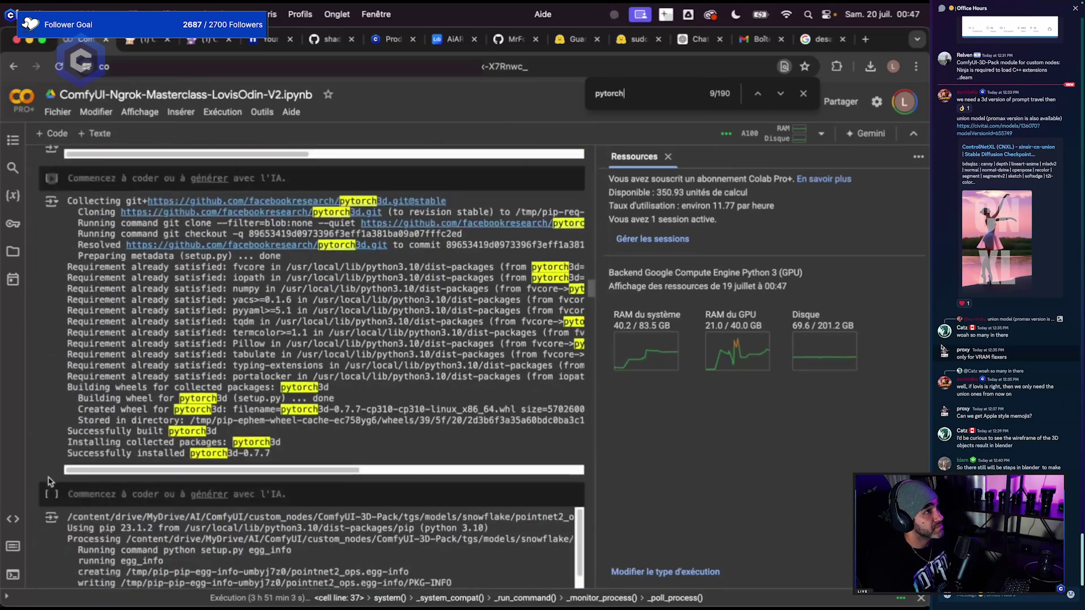
Look through the dependency installation code and its output to locate the cell that reinstalls torch.
scroll(50, 483, "up", 20)
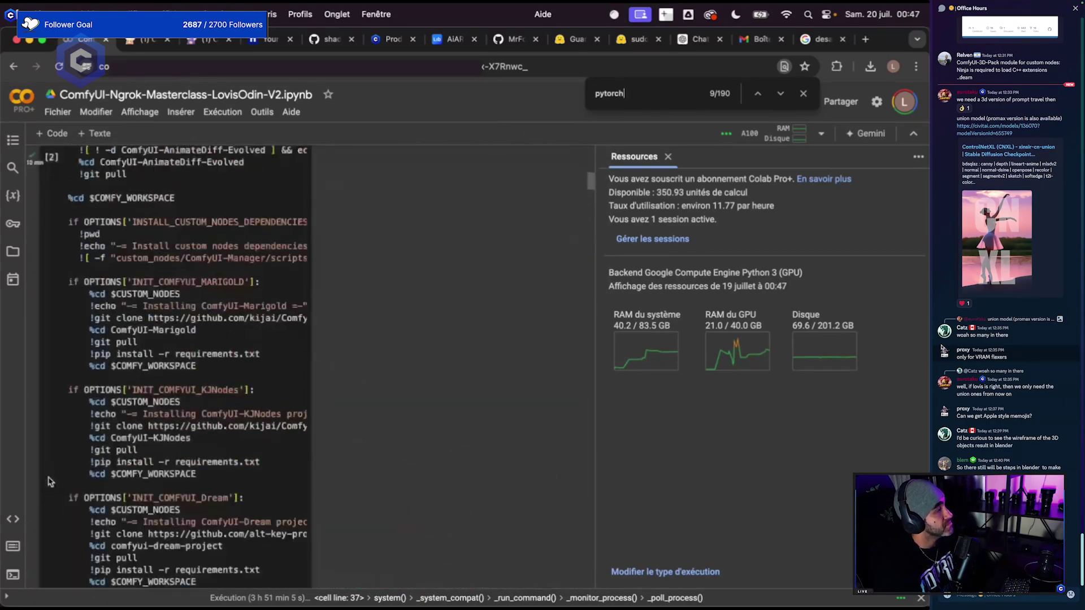
scroll(49, 481, "down", 10)
scroll(49, 482, "down", 3)
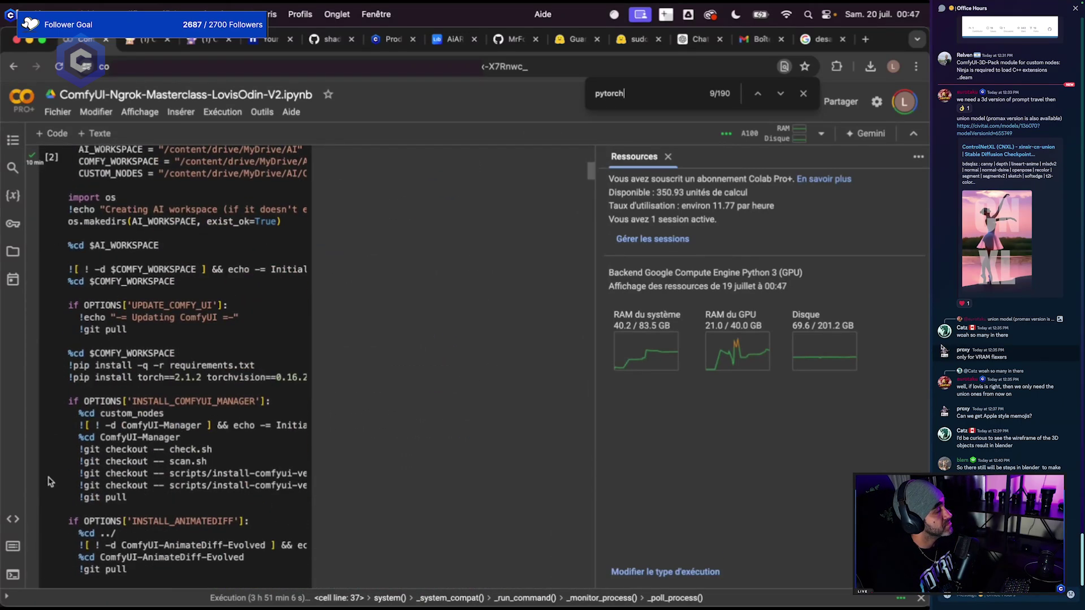
scroll(49, 481, "down", 3)
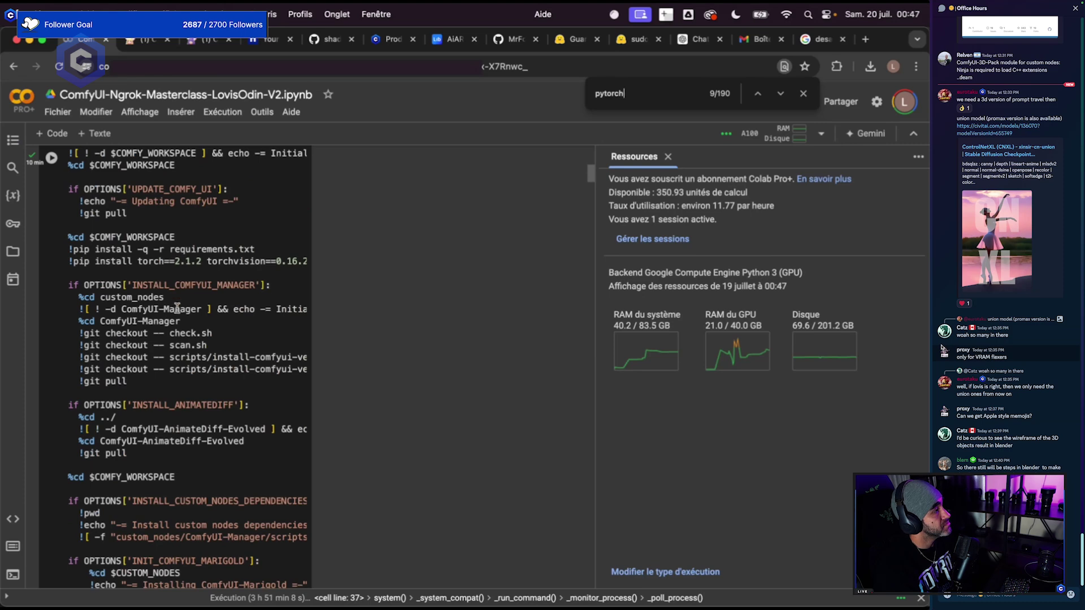
scroll(107, 351, "down", 8)
scroll(107, 350, "down", 15)
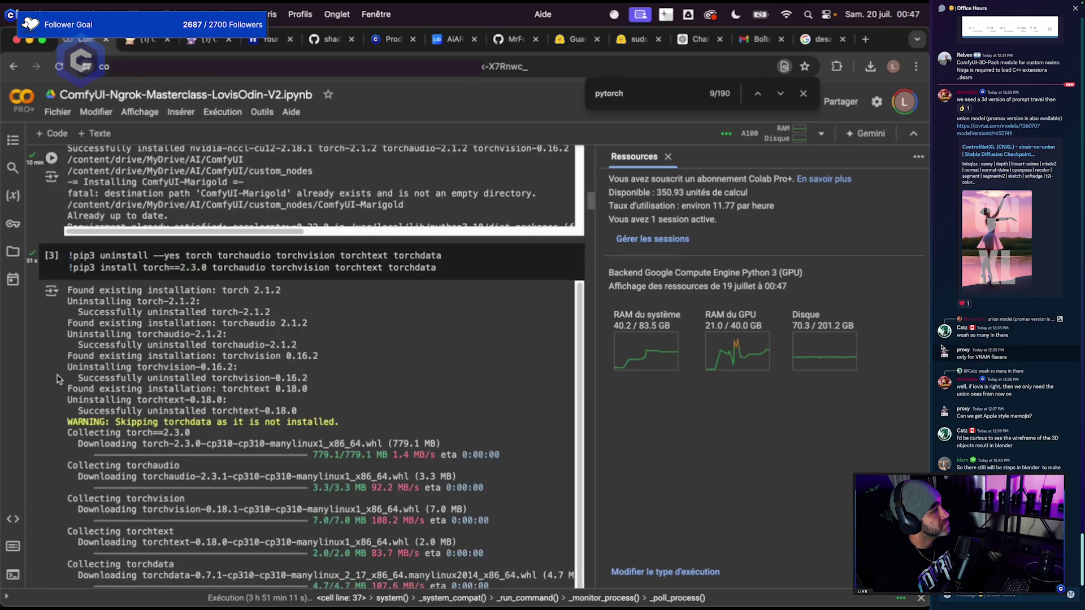
Examine the torch uninstall and install commands with their output, highlighting the pinned torch version.
left_click_drag(100, 255, 213, 260)
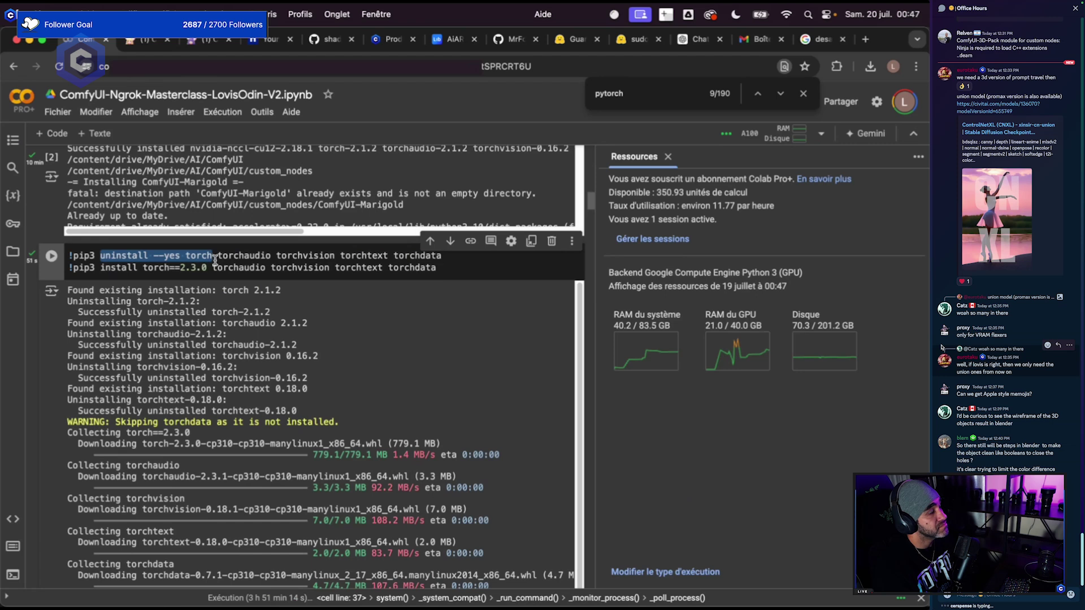
left_click_drag(74, 256, 440, 265)
left_click_drag(179, 271, 202, 271)
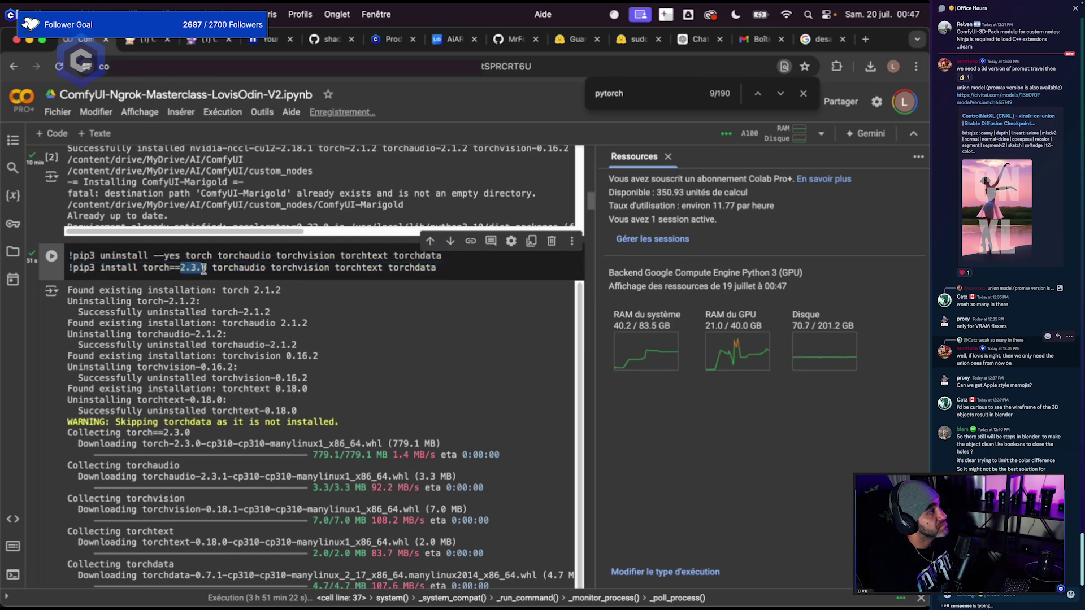
left_click(468, 272)
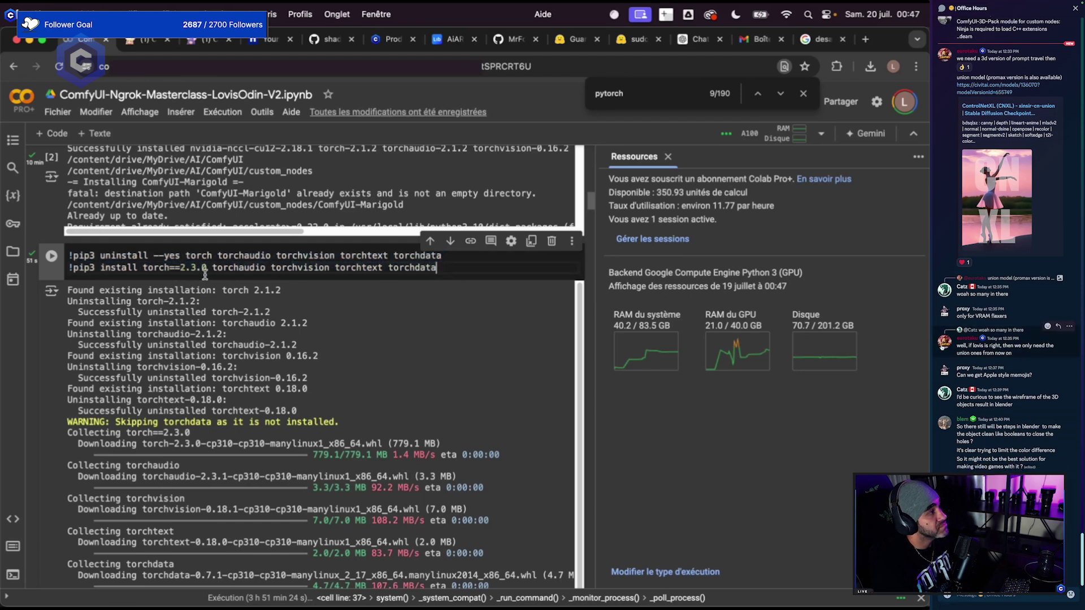
key("shift+alt+Left")
key("shift+Home")
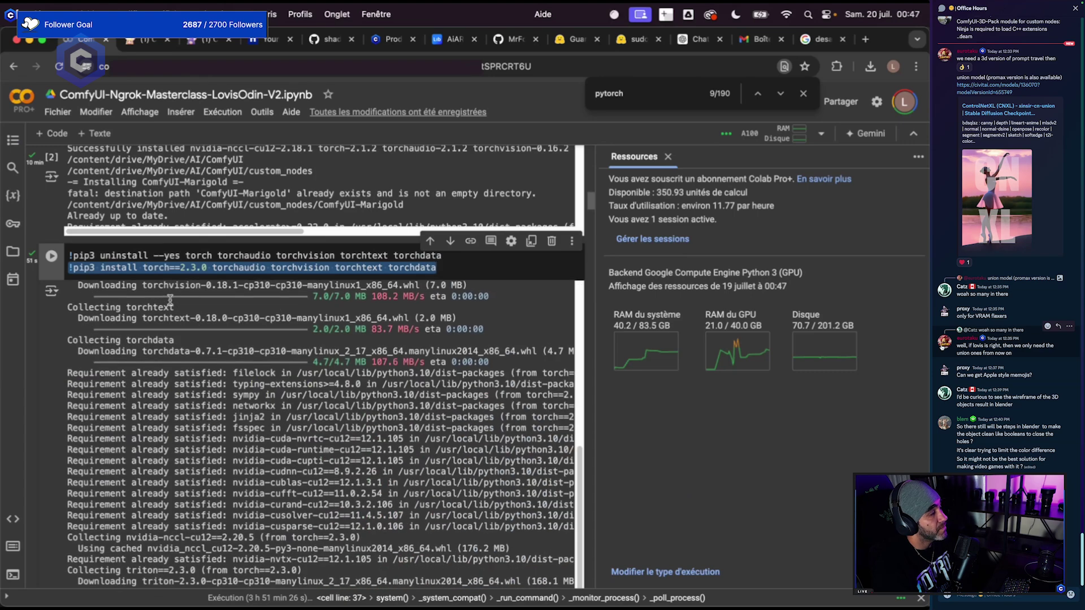
scroll(28, 394, "down", 7)
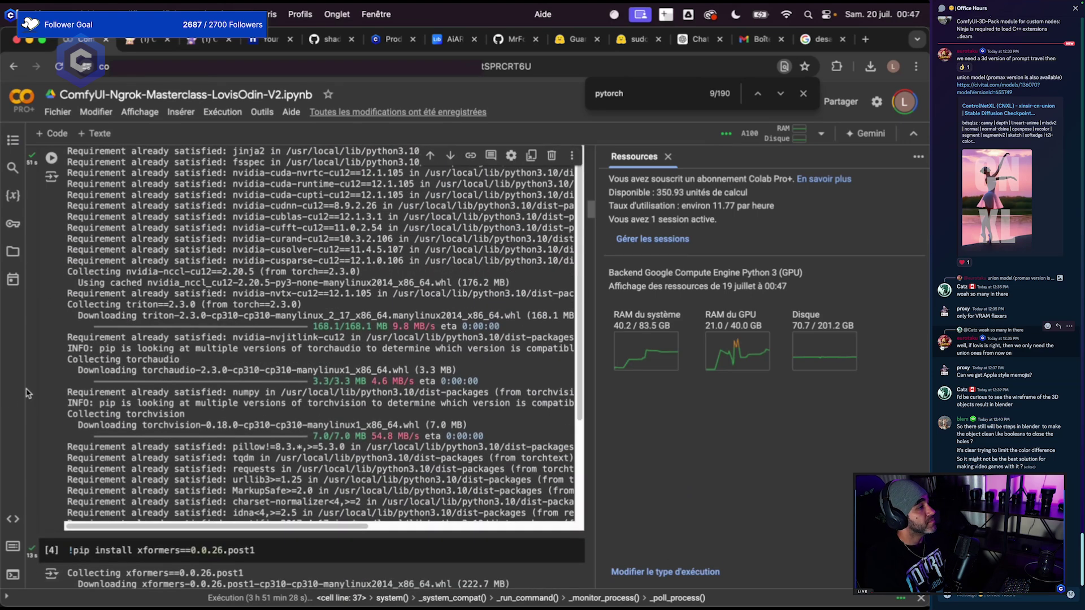
scroll(28, 394, "up", 9)
left_click(156, 360)
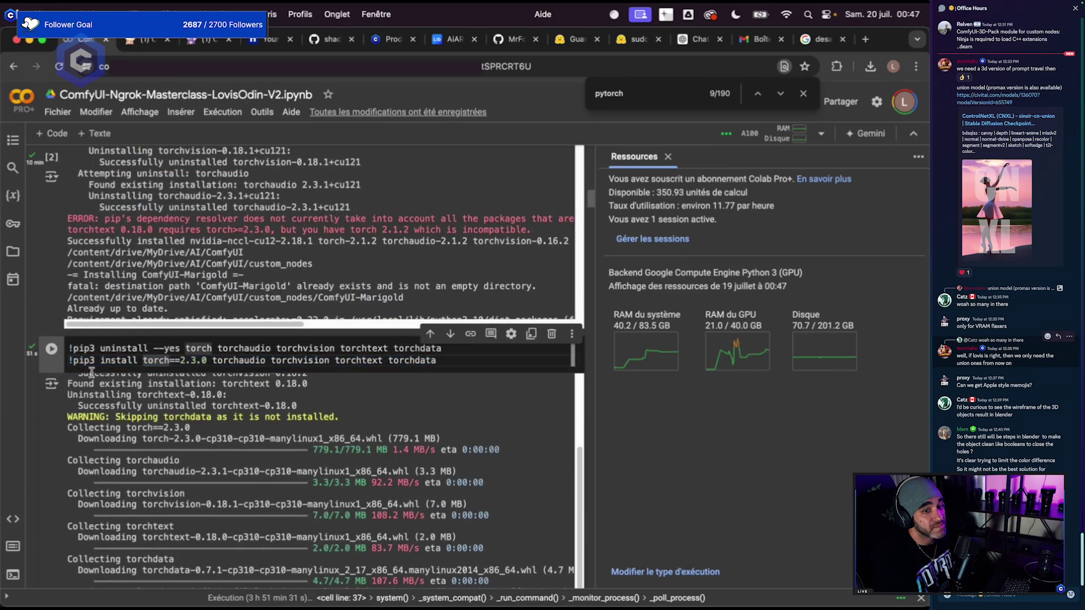
Highlight the pinned version in the xformers install cell and compare it with the torch version in the cell above.
scroll(40, 421, "down", 10)
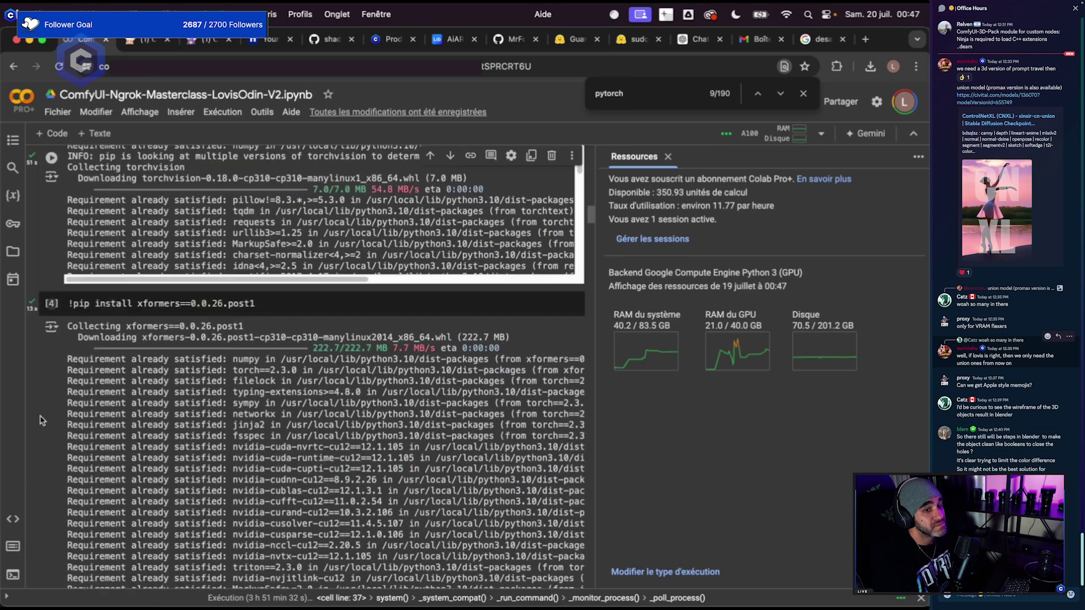
left_click_drag(148, 304, 227, 303)
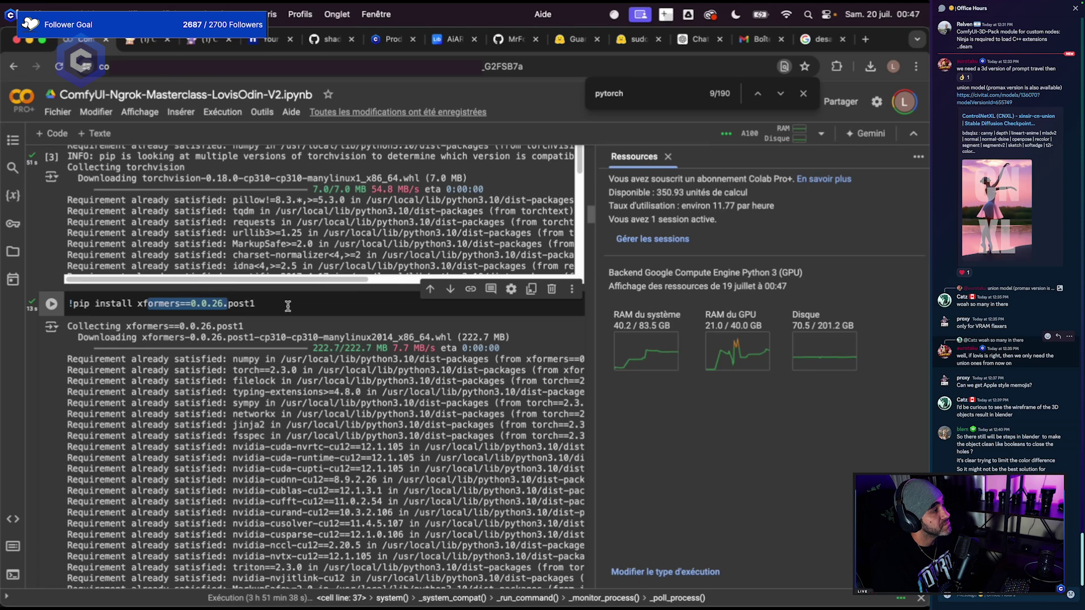
left_click(224, 305)
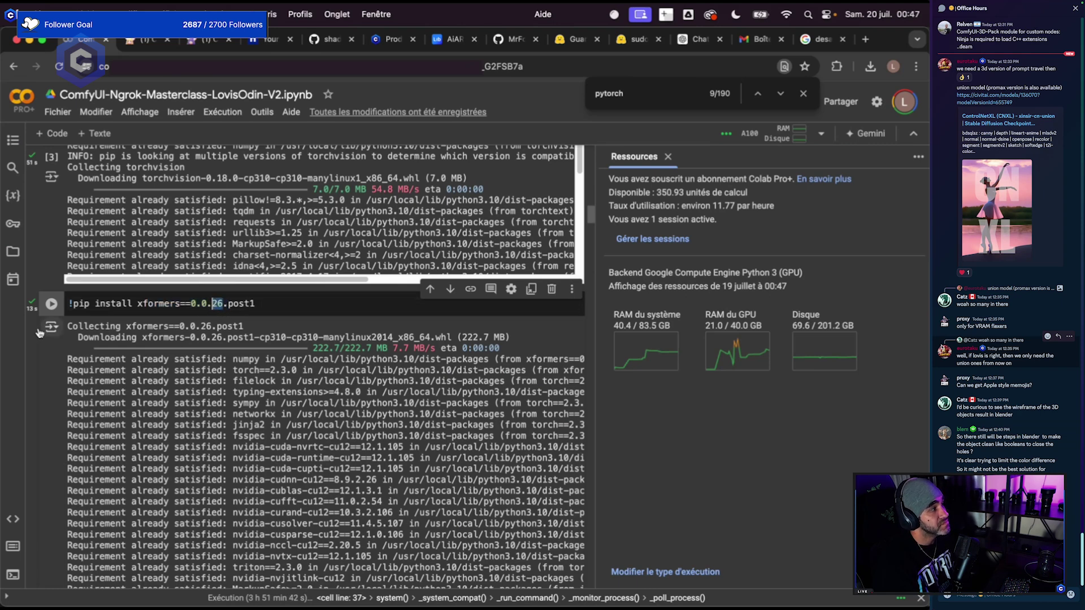
scroll(180, 461, "up", 10)
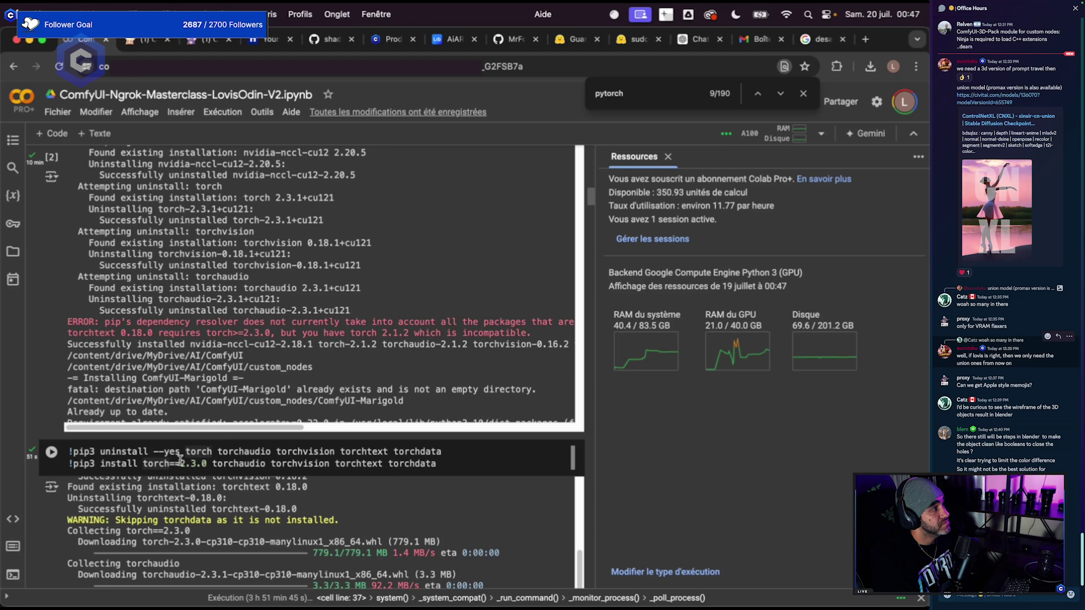
left_click_drag(184, 467, 218, 466)
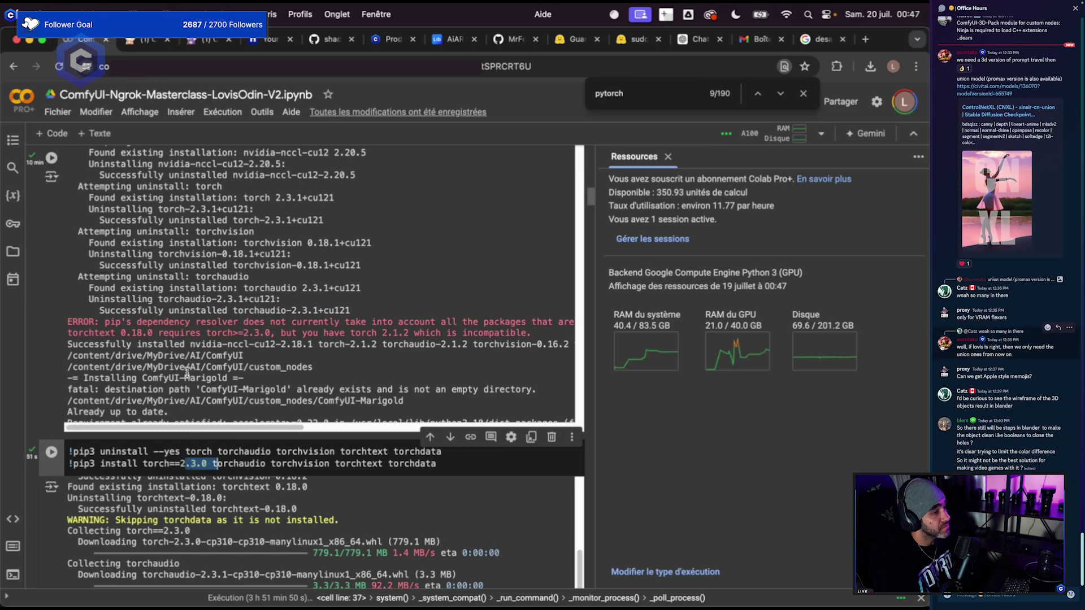
Switch to the ComfyUI workflow and examine the Zero123Plus multi-view preview, enlarging the third sculpture view and closing it again.
left_click(190, 47)
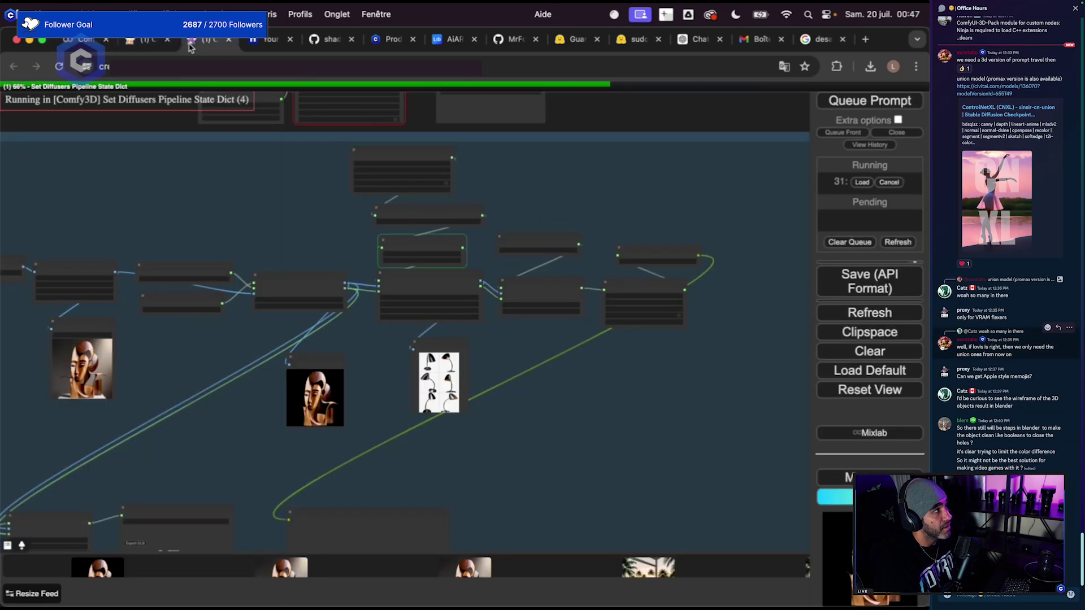
scroll(569, 376, "up", 5)
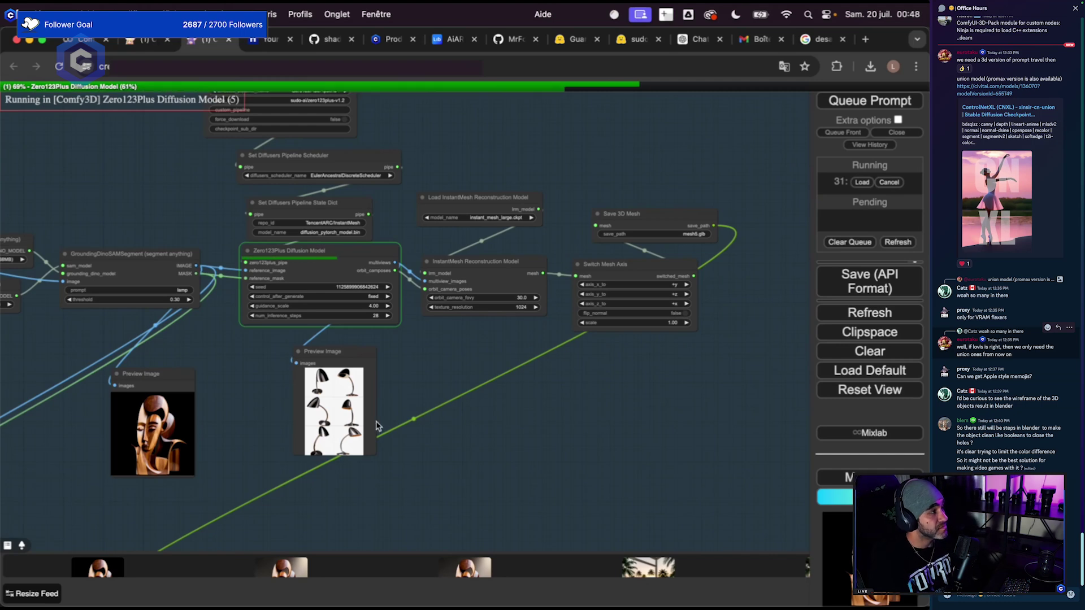
scroll(285, 431, "up", 4)
scroll(286, 431, "up", 5)
scroll(296, 371, "down", 4)
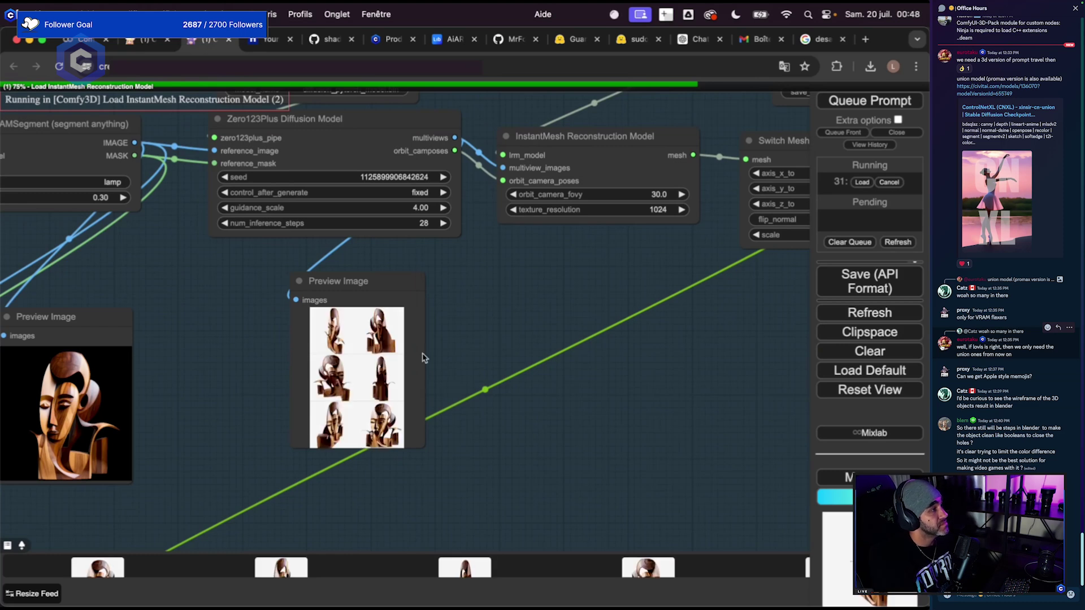
scroll(424, 373, "up", 5)
left_click_drag(496, 336, 502, 328)
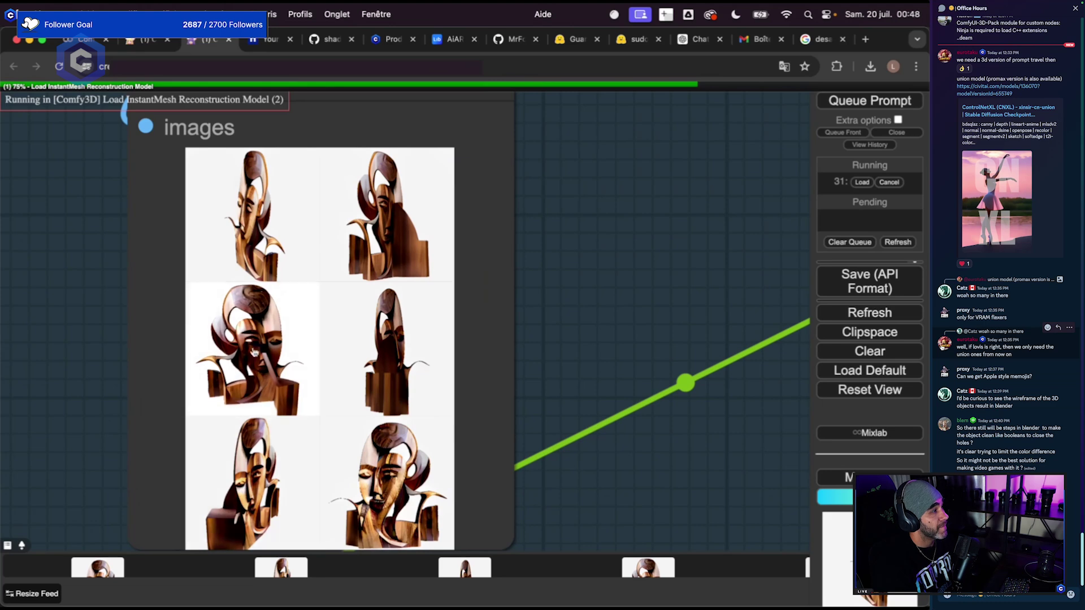
left_click(276, 373)
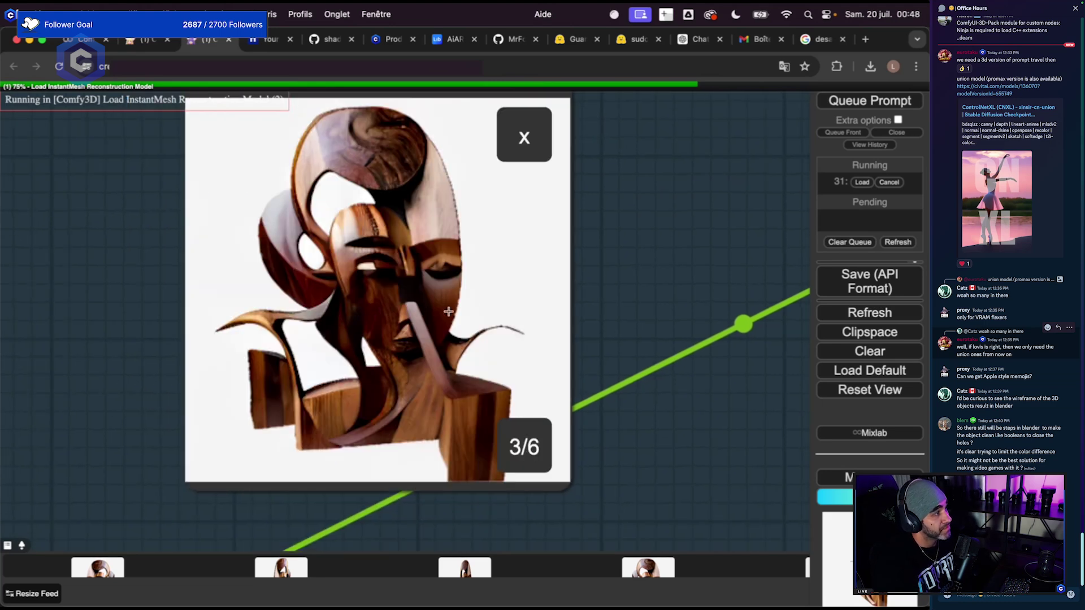
left_click(531, 154)
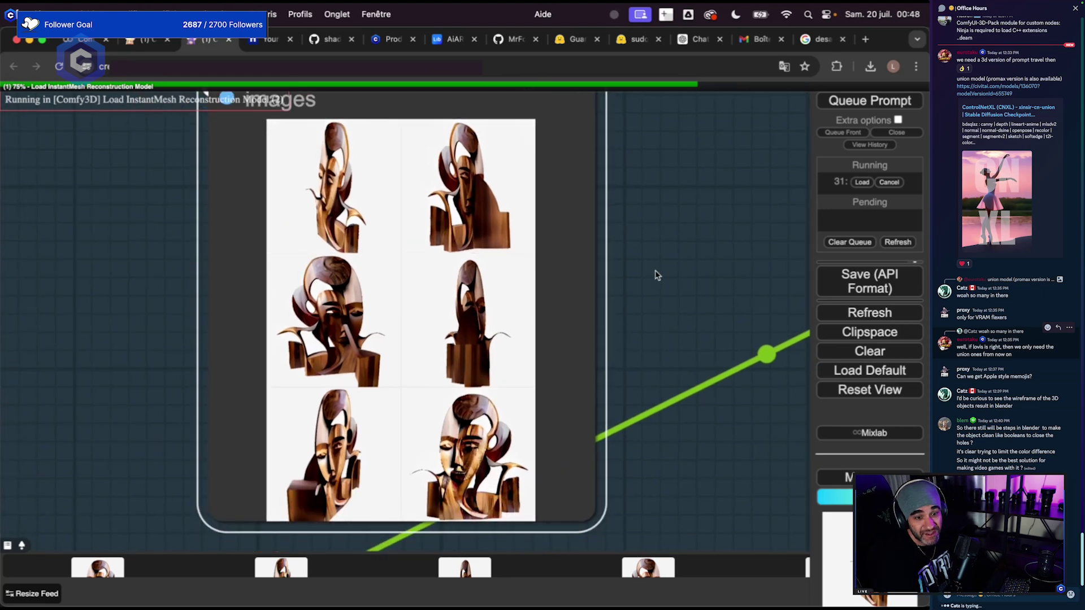
Move the black-background sculpture's Preview Image node closer to the multi-view Preview Image node.
scroll(655, 275, "down", 5)
scroll(241, 352, "up", 4)
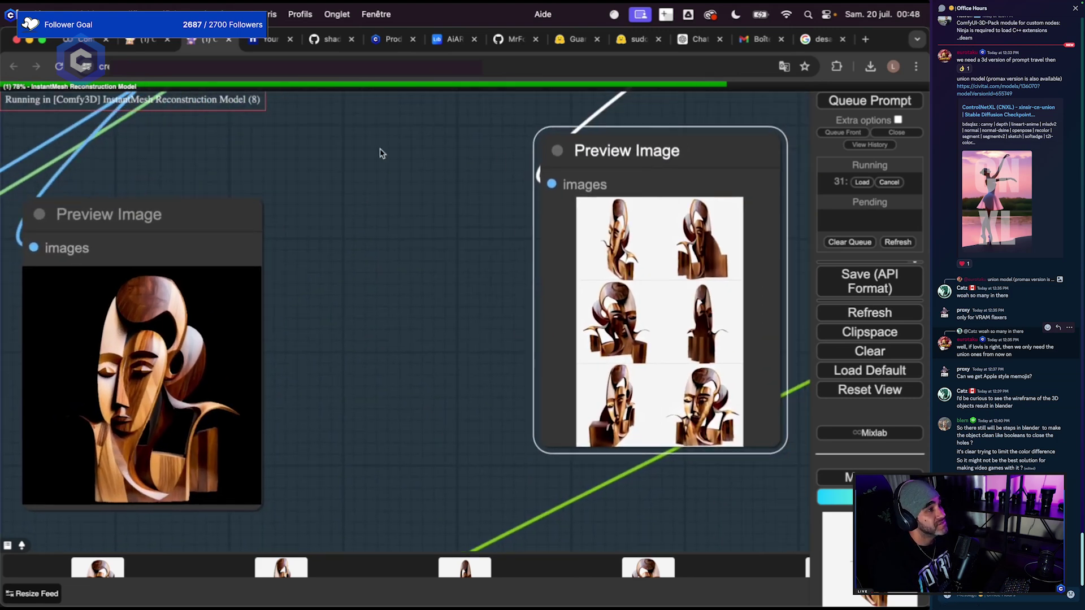
left_click_drag(161, 213, 373, 170)
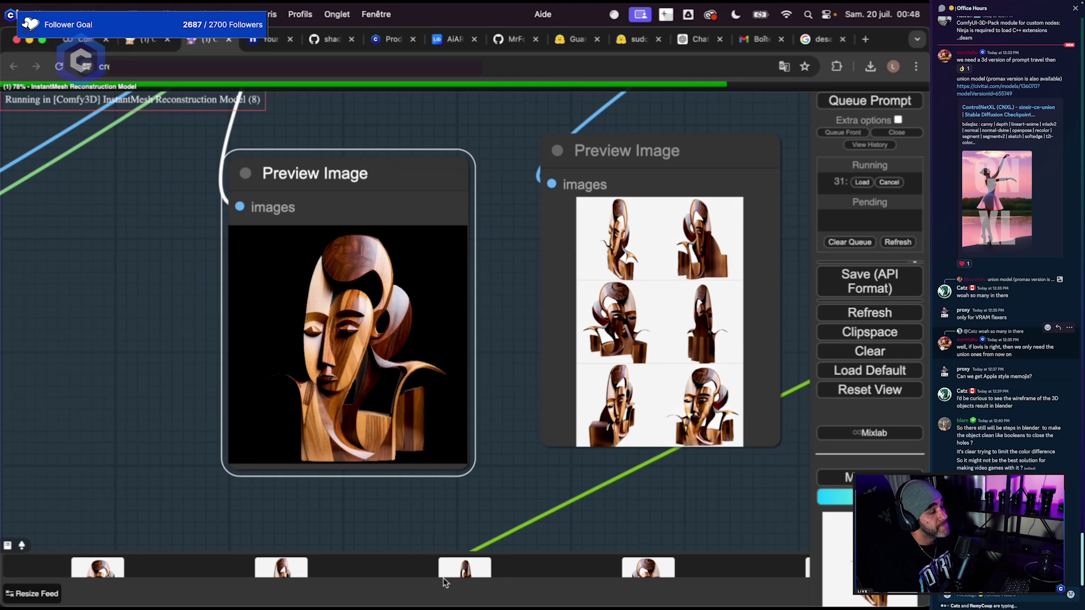
Check the progress of the InstantMesh Reconstruction Model node, glancing at the Colab torch install cell in between.
scroll(489, 441, "down", 8)
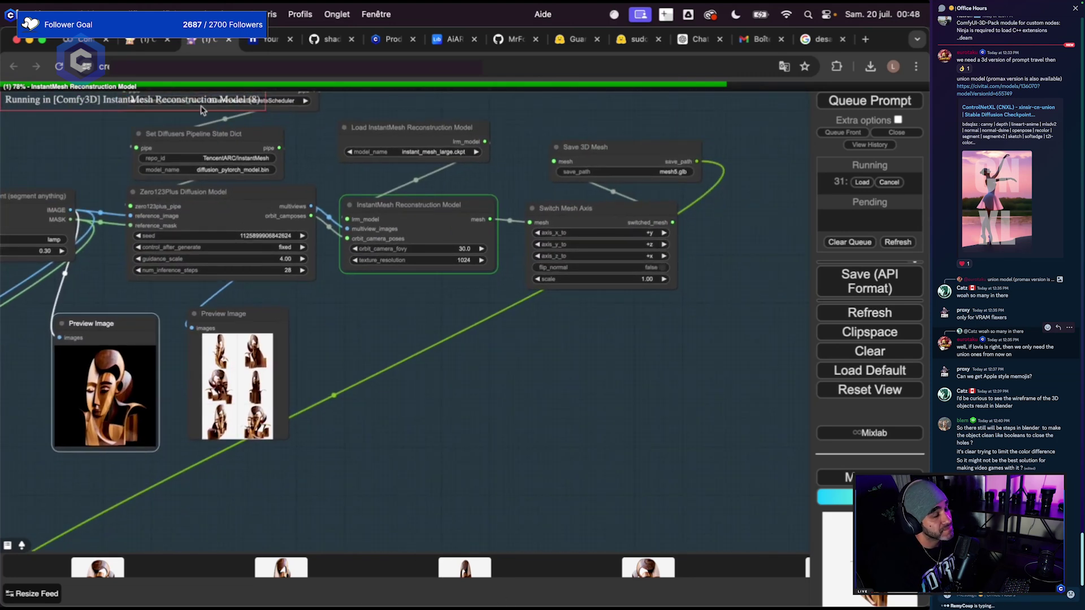
left_click_drag(509, 262, 554, 295)
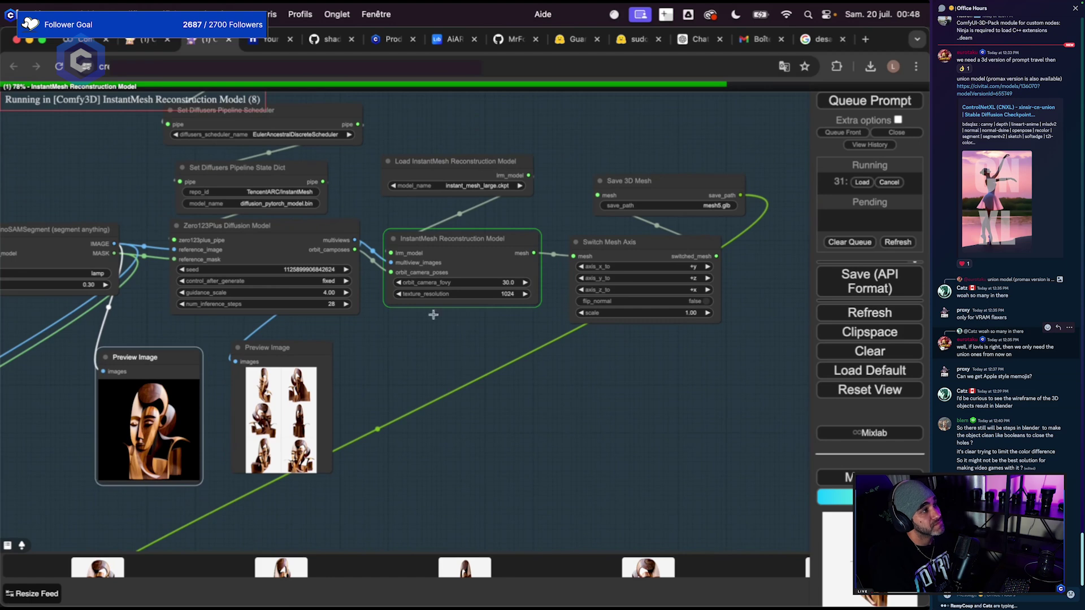
left_click(85, 39)
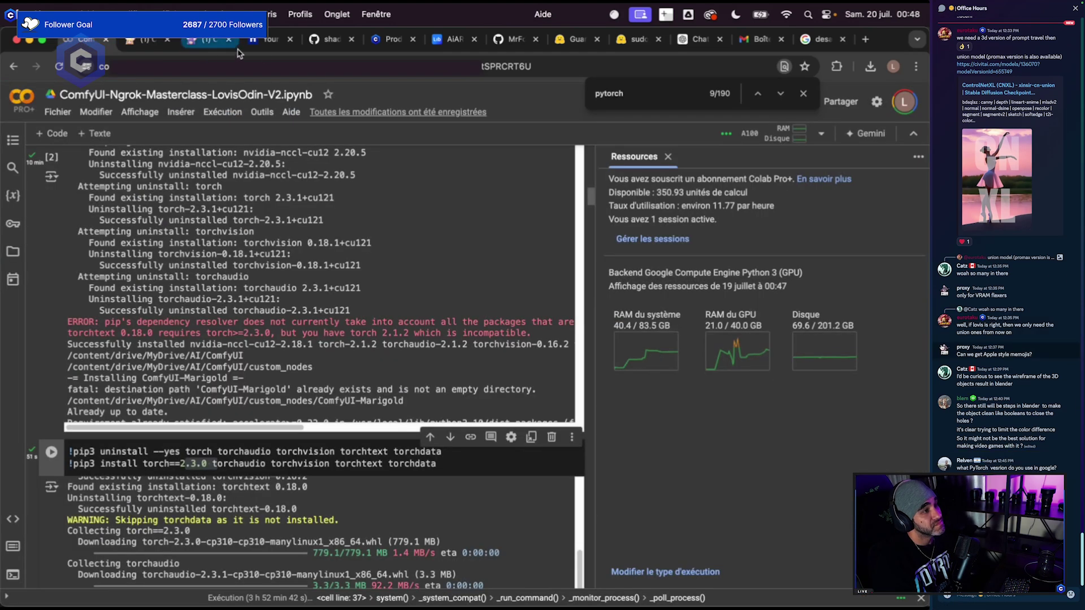
left_click(202, 45)
scroll(547, 394, "up", 4)
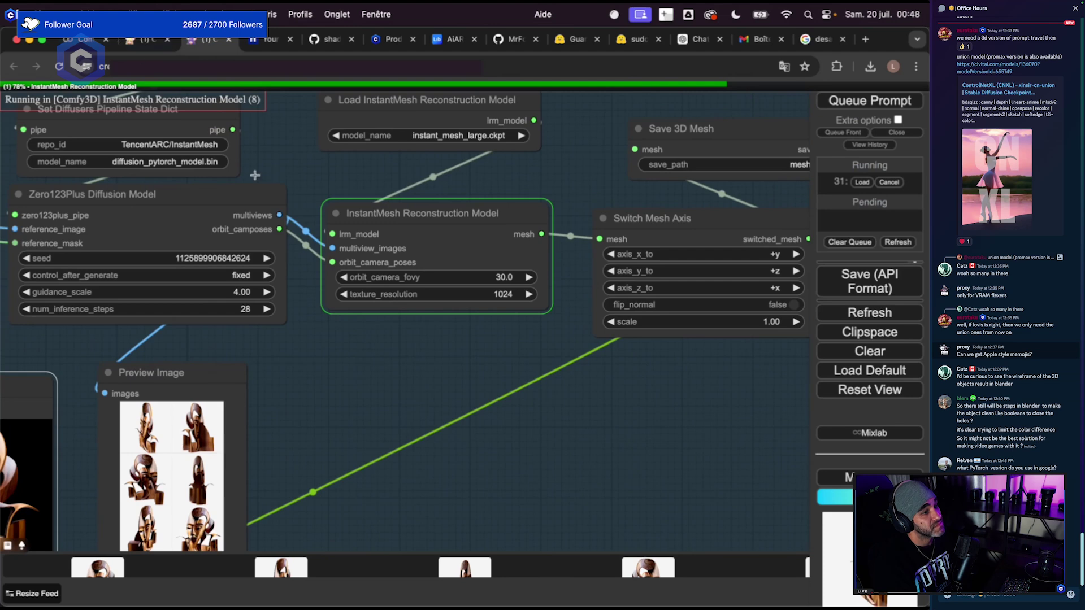
scroll(418, 356, "down", 4)
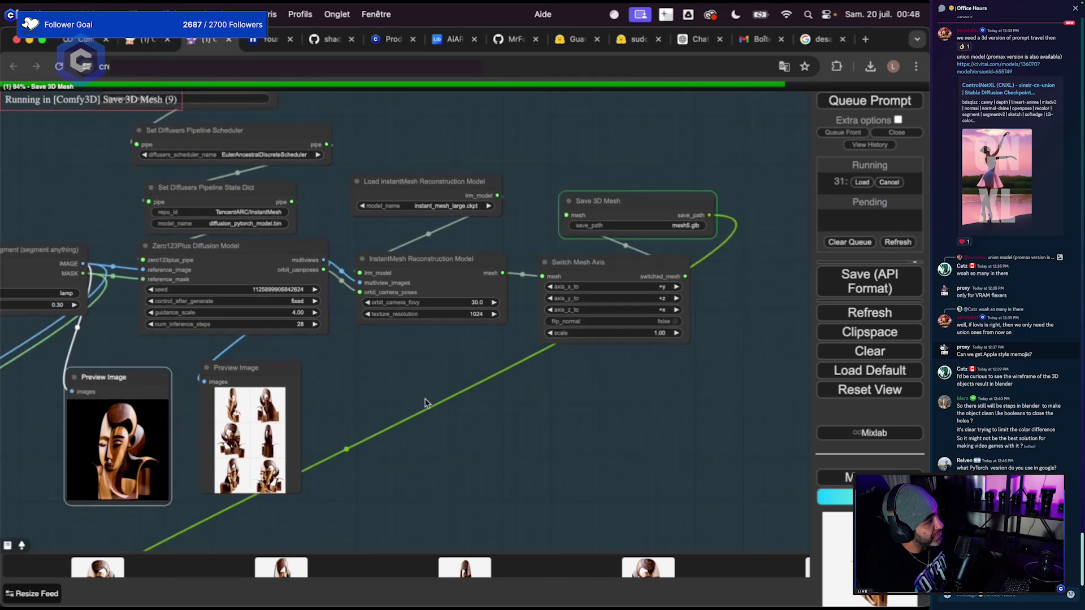
Inspect the reconstructed sculpture from several angles in the Preview 3DMesh node and compare it with the TripoSR mesh.
scroll(509, 443, "down", 2)
left_click_drag(508, 443, 588, 277)
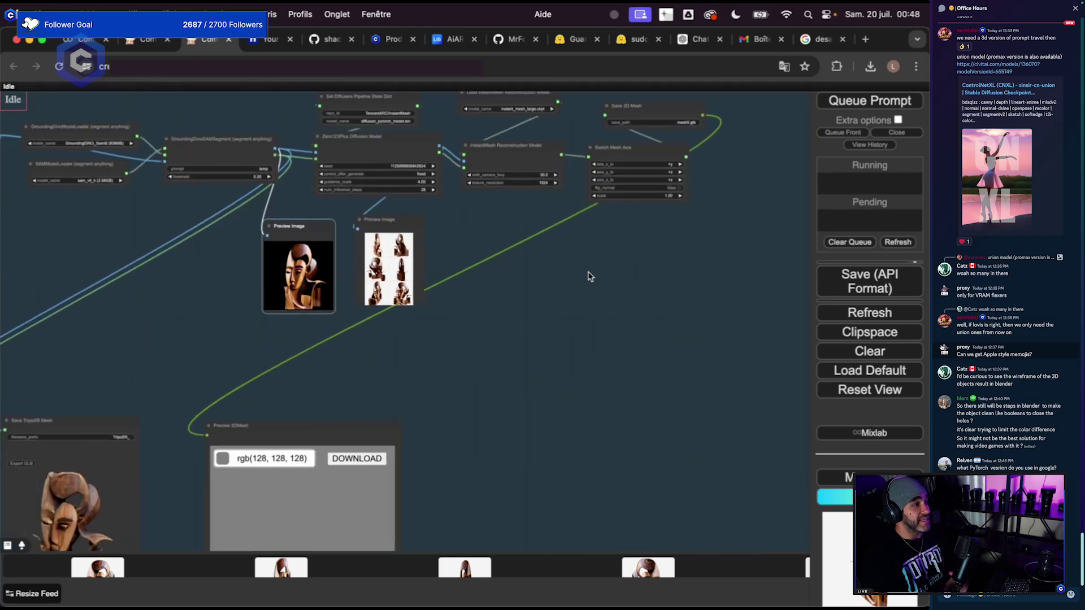
scroll(590, 361, "up", 5)
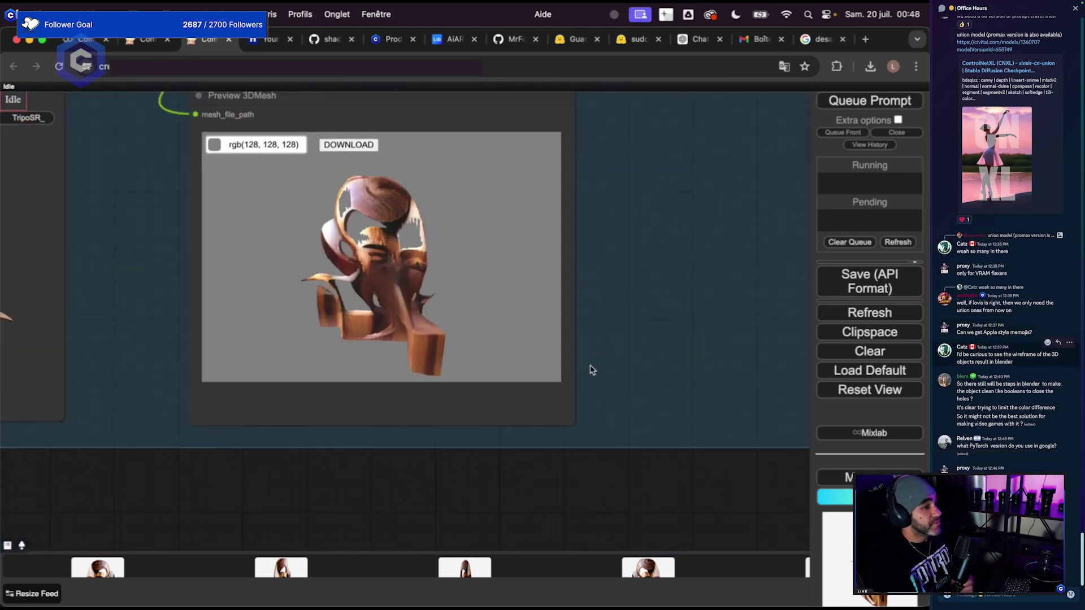
left_click_drag(590, 370, 601, 390)
left_click_drag(414, 329, 453, 399)
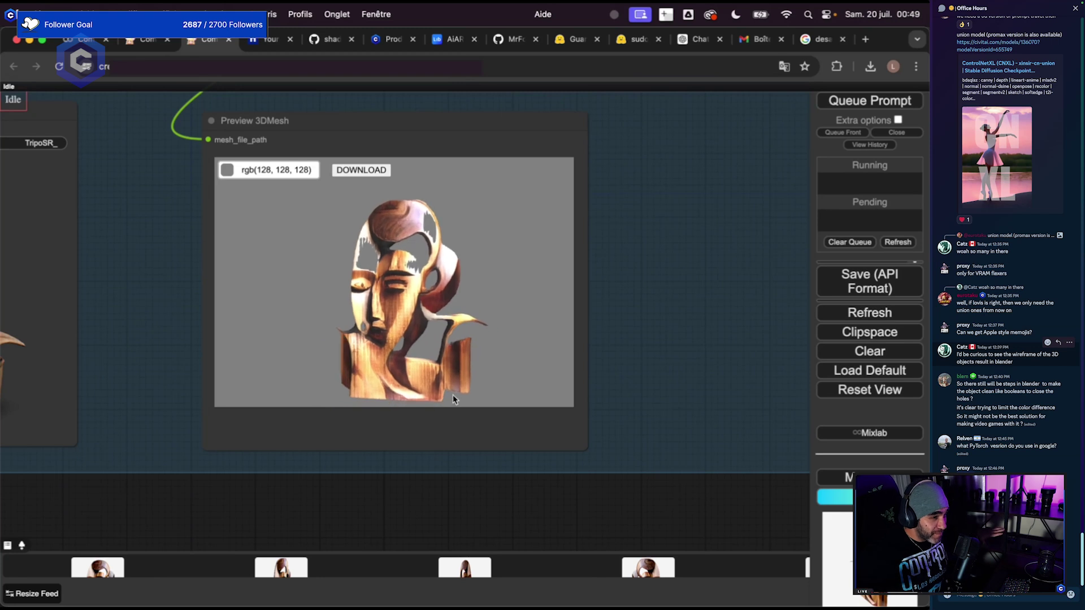
left_click_drag(701, 356, 738, 317)
left_click_drag(414, 334, 700, 366)
scroll(743, 338, "down", 2)
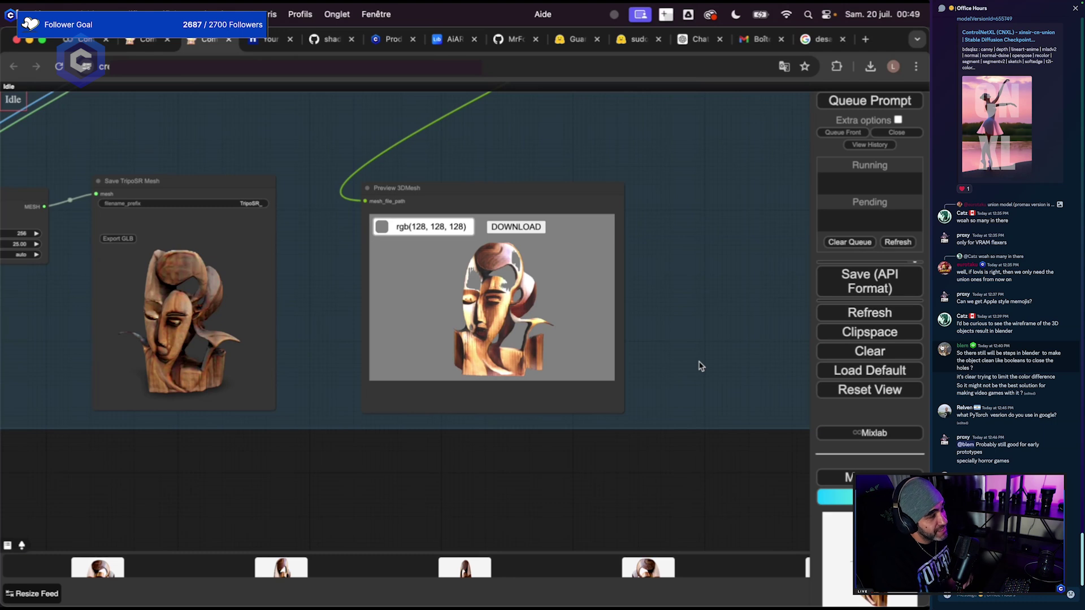
Compare the TripoSR and InstantMesh sculpture previews and examine the nodes of the Integration group below them through to its final image.
scroll(581, 458, "down", 5)
scroll(326, 378, "up", 5)
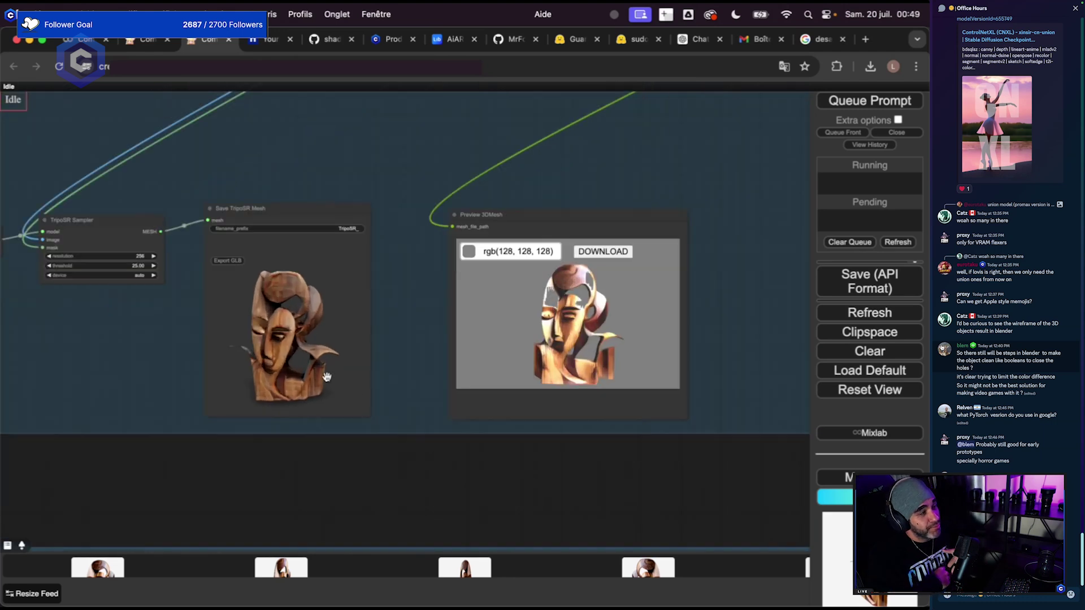
left_click_drag(465, 450, 553, 411)
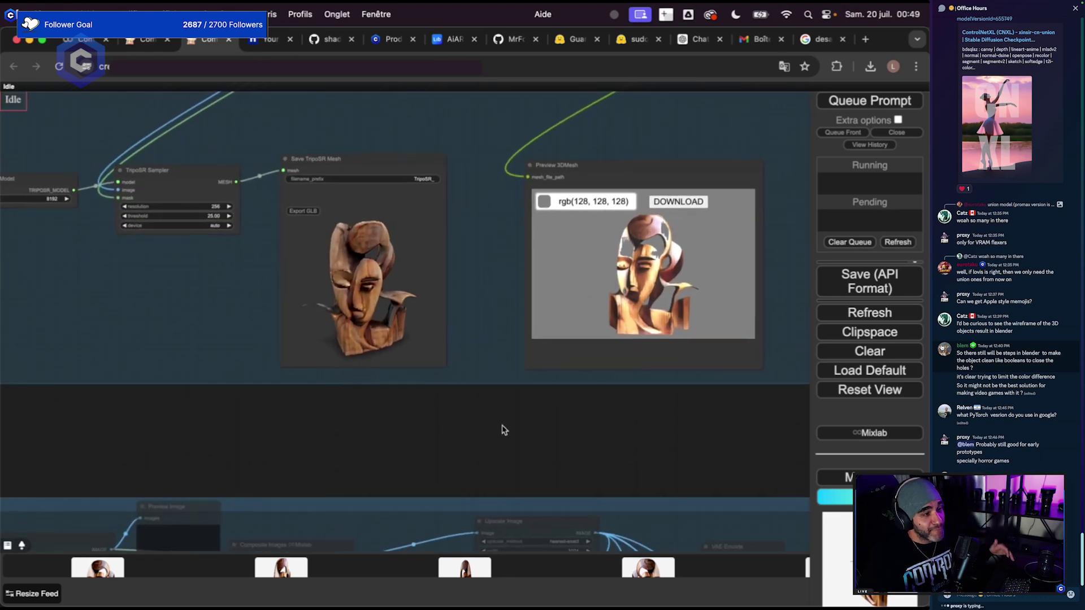
scroll(615, 464, "down", 4)
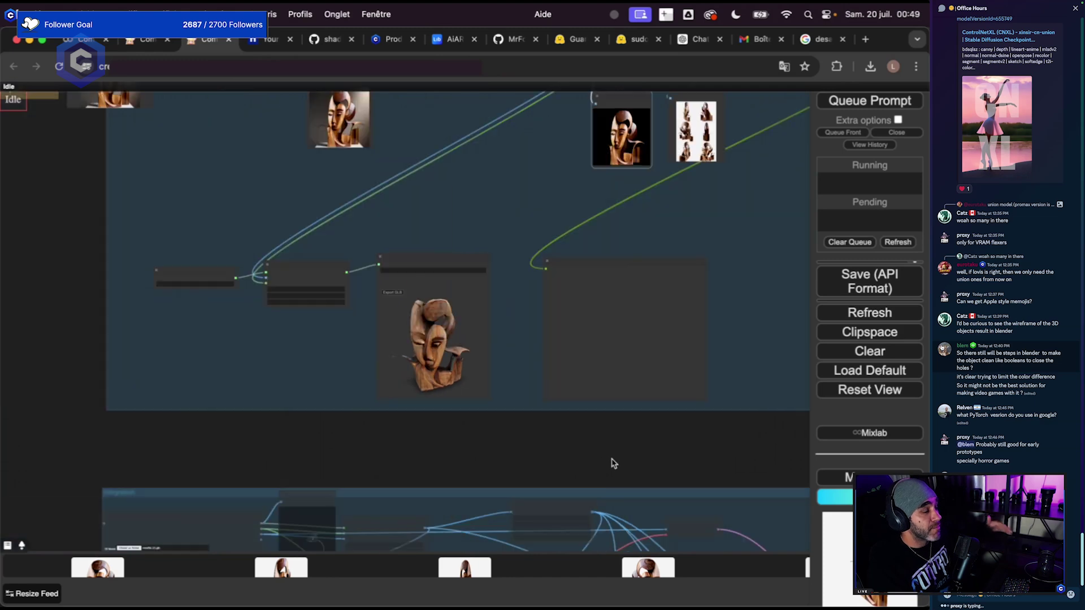
left_click_drag(614, 463, 560, 250)
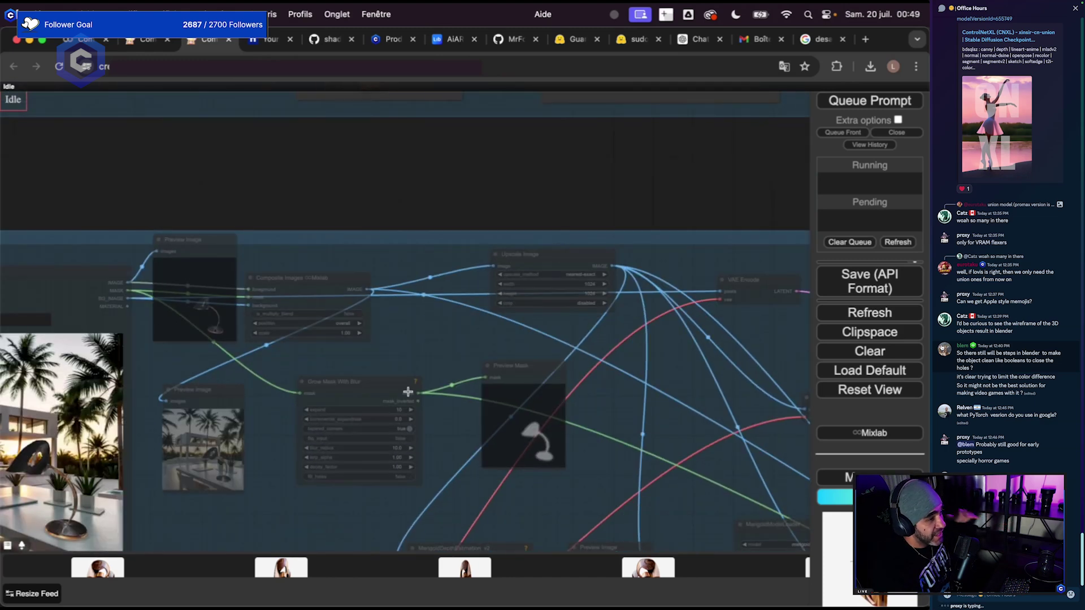
scroll(408, 391, "down", 3)
left_click_drag(424, 400, 375, 322)
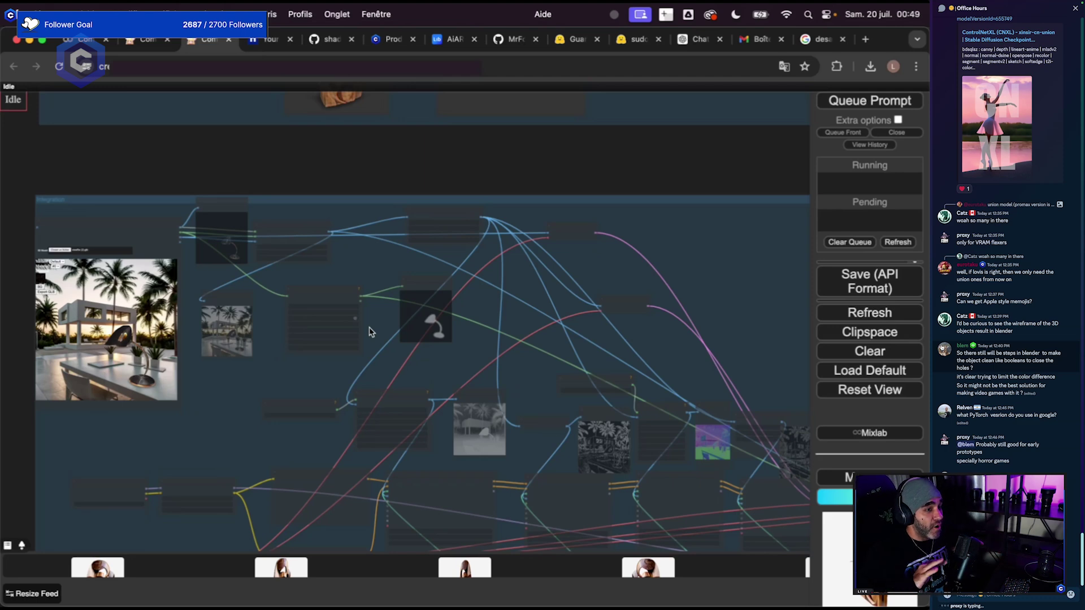
scroll(369, 330, "up", 5)
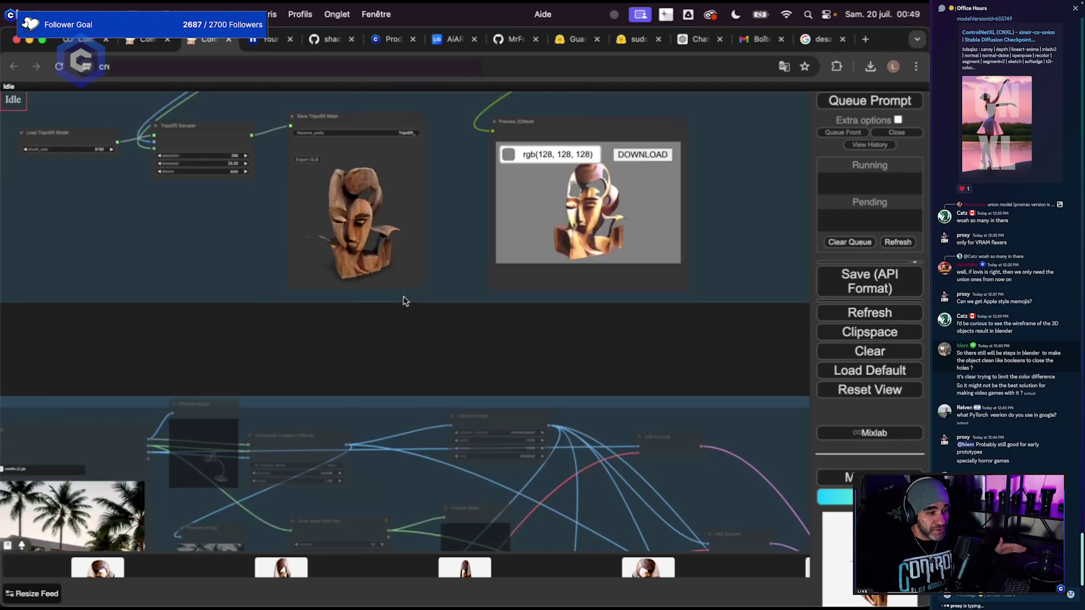
scroll(405, 300, "up", 2)
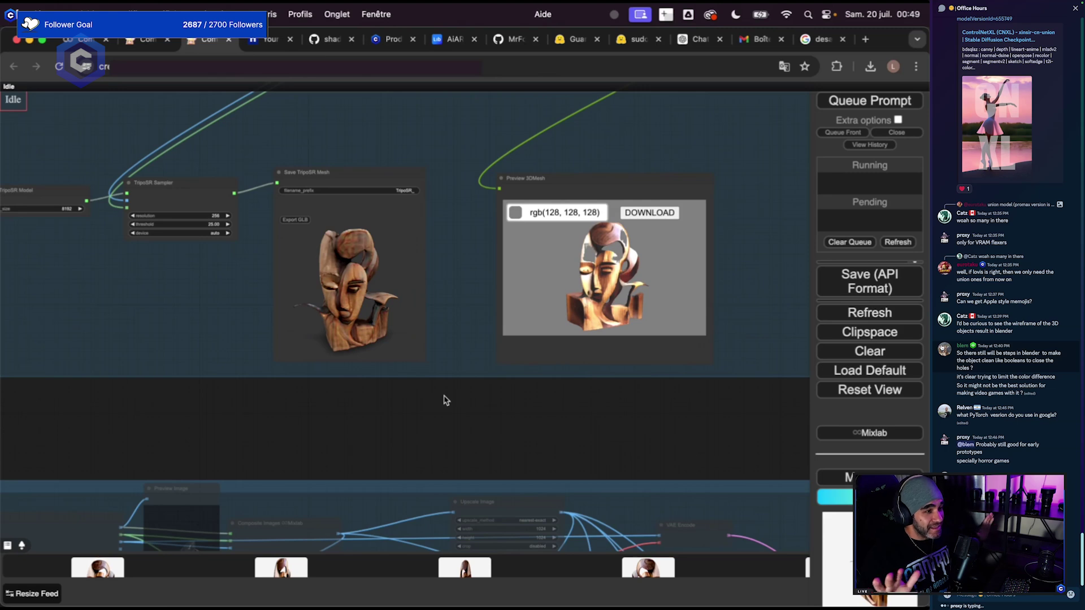
scroll(446, 400, "down", 15)
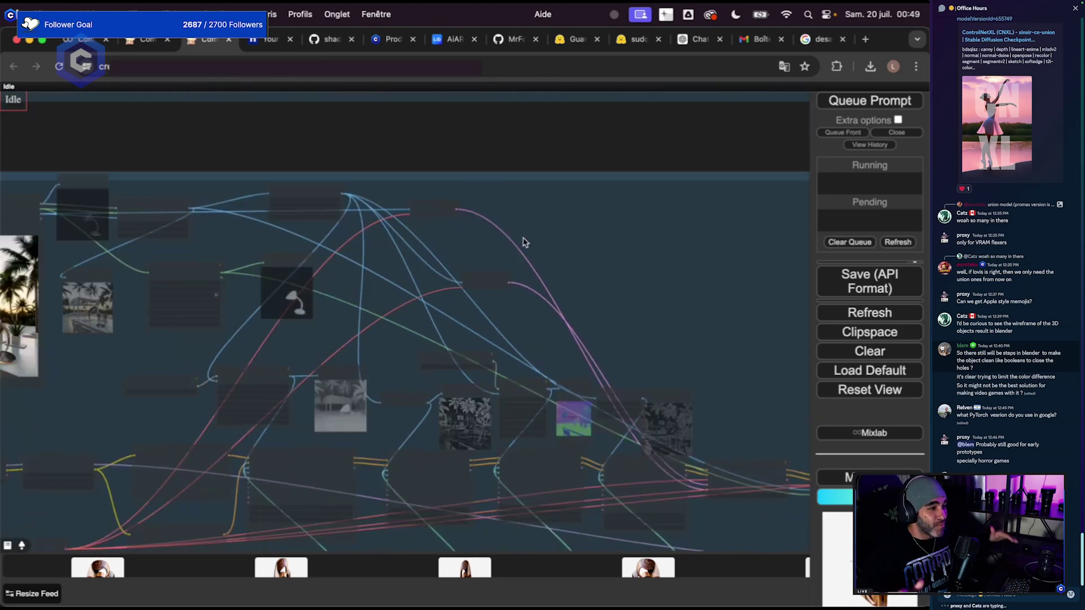
left_click_drag(533, 257, 305, 162)
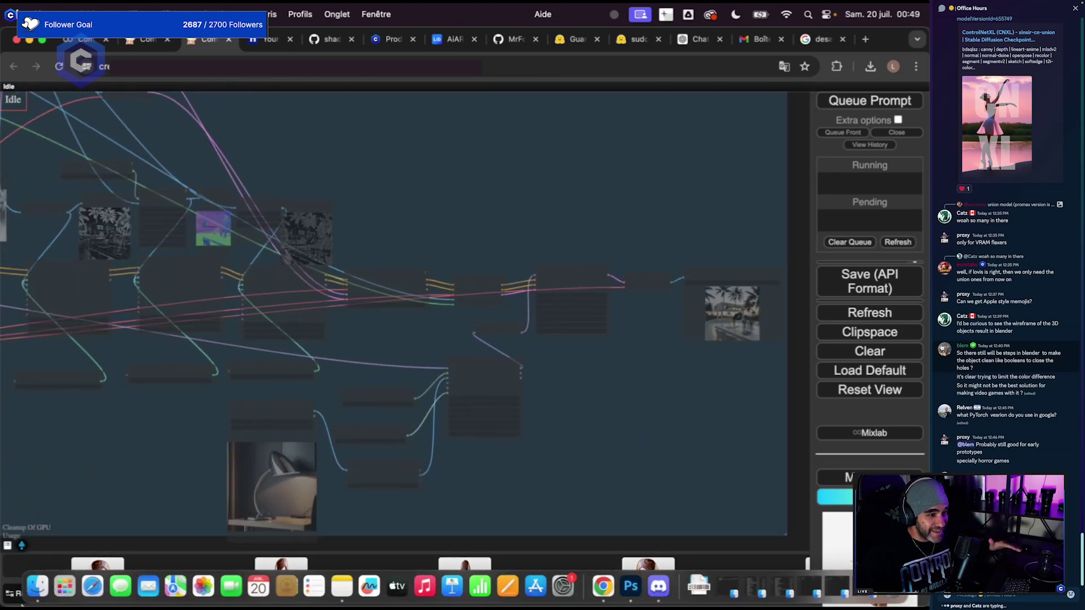
Switch to Finder and preview the rendered palm-tree house and lamp images among the saved PNG files, closing the preview at the end.
left_click(32, 597)
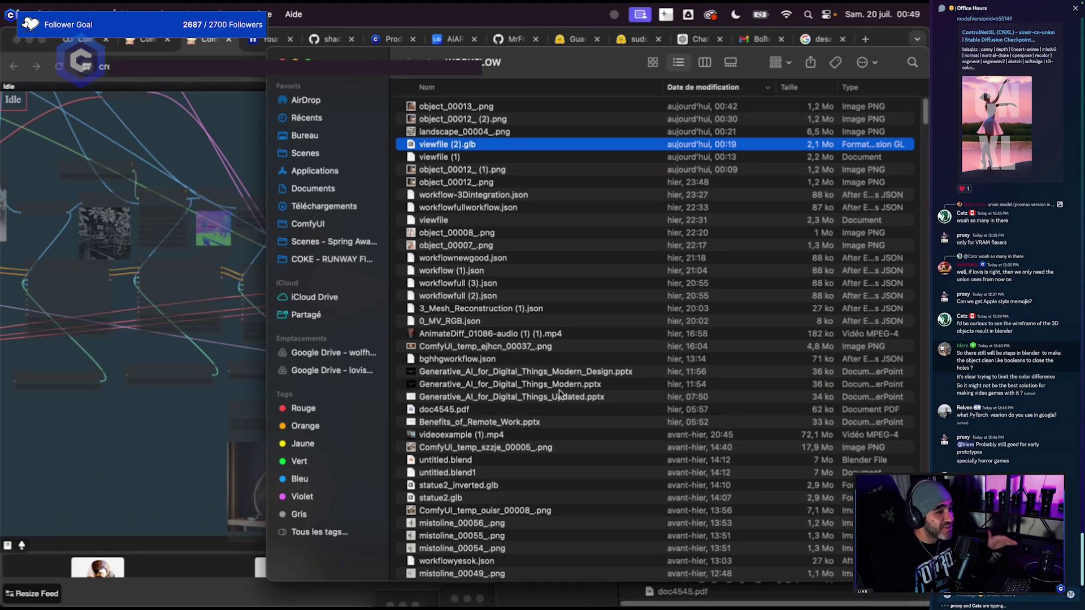
scroll(508, 339, "down", 1)
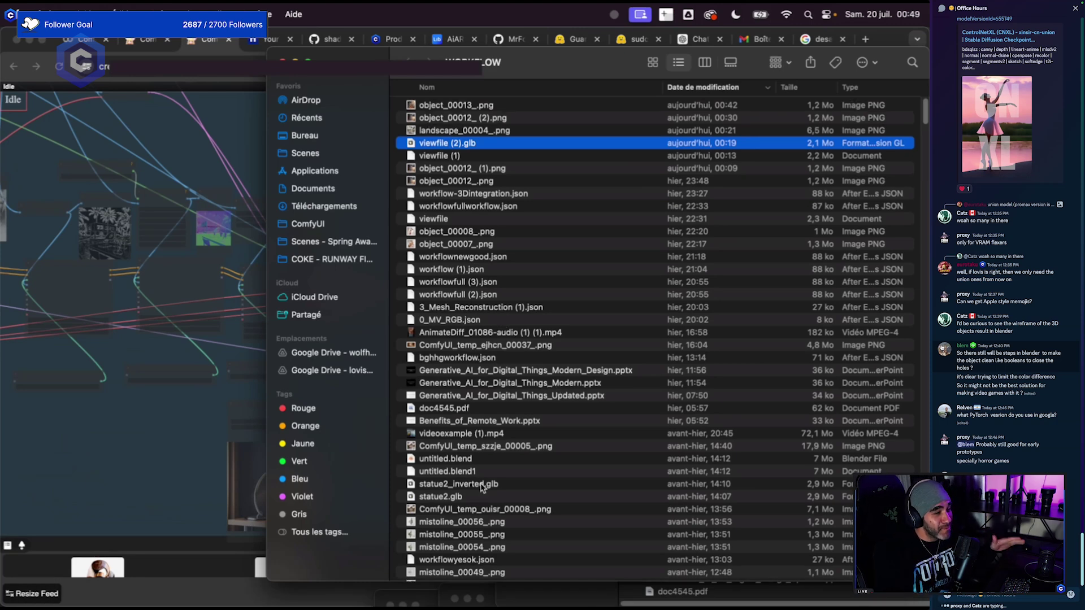
left_click(485, 446)
key("space")
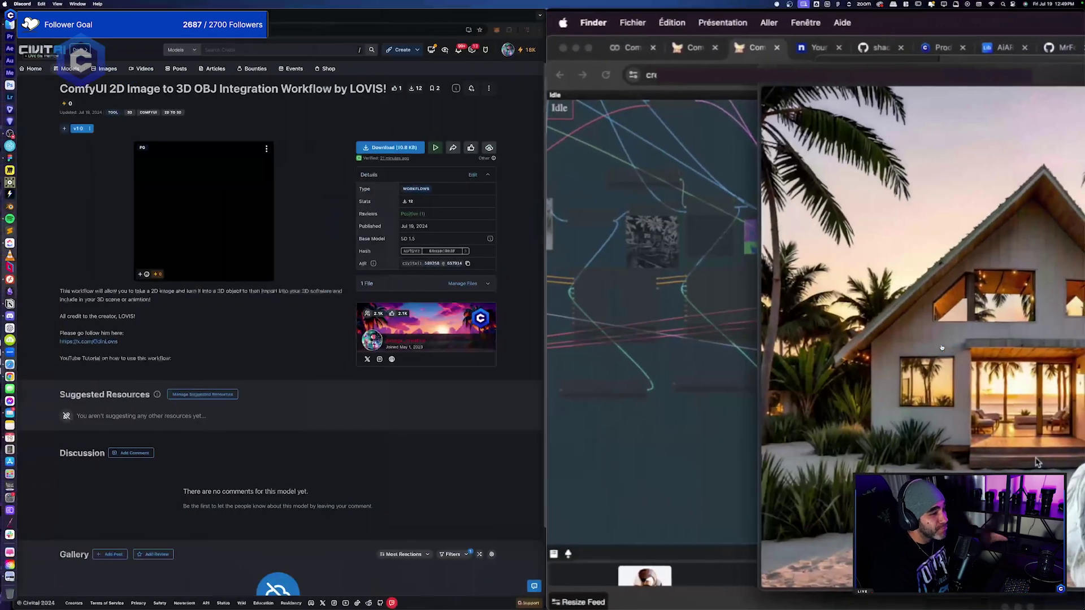
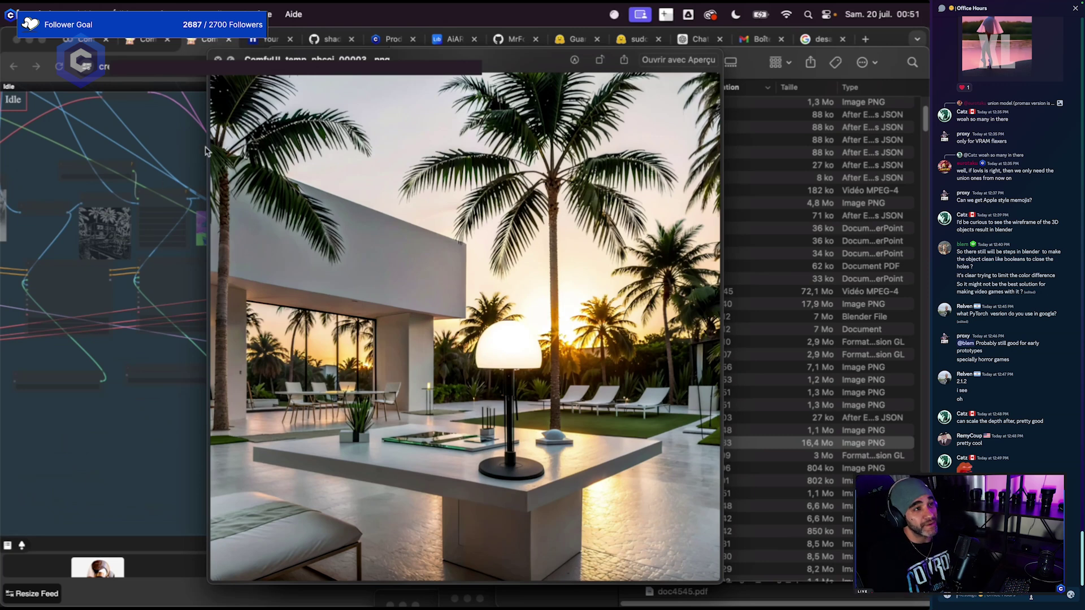
left_click(219, 59)
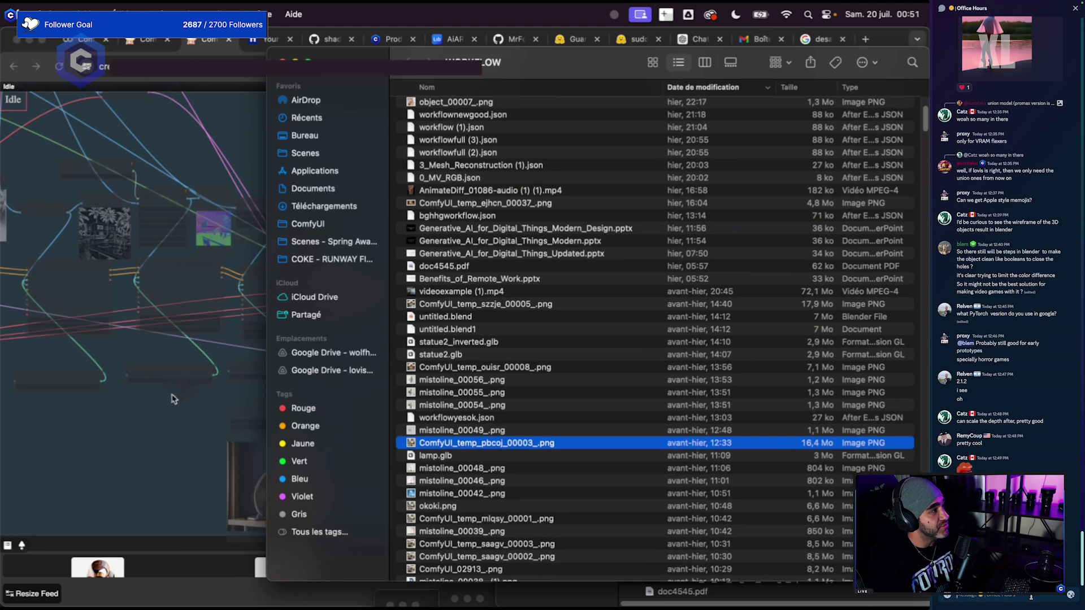
Return to the ComfyUI workflow and examine the InstantMesh sculpture in Preview 3DMesh and the generated multi-view images.
left_click(245, 401)
scroll(557, 436, "up", 5)
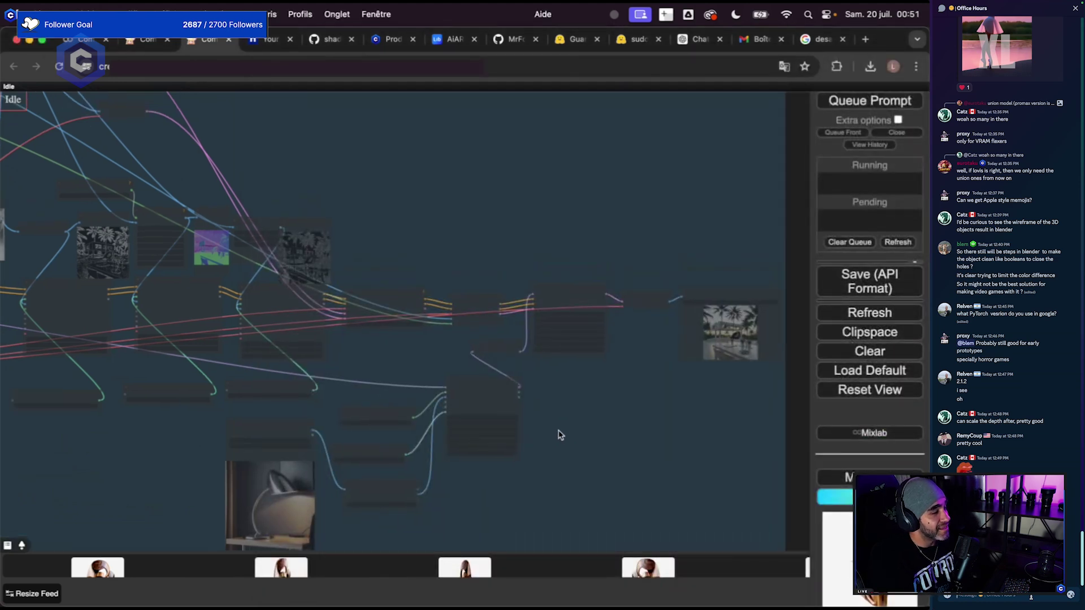
scroll(405, 309, "up", 10)
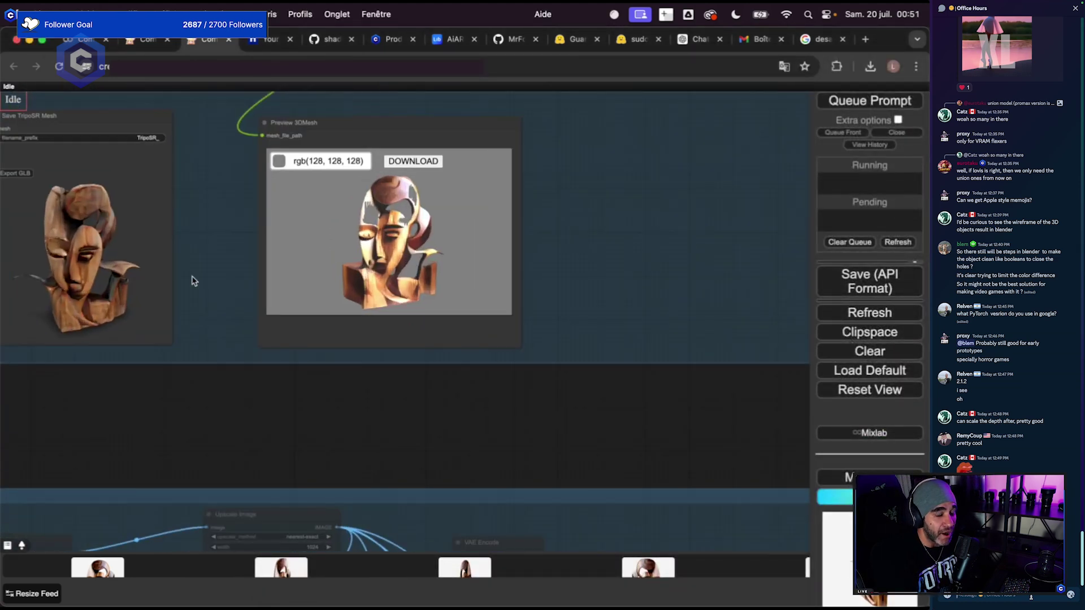
scroll(591, 339, "up", 4)
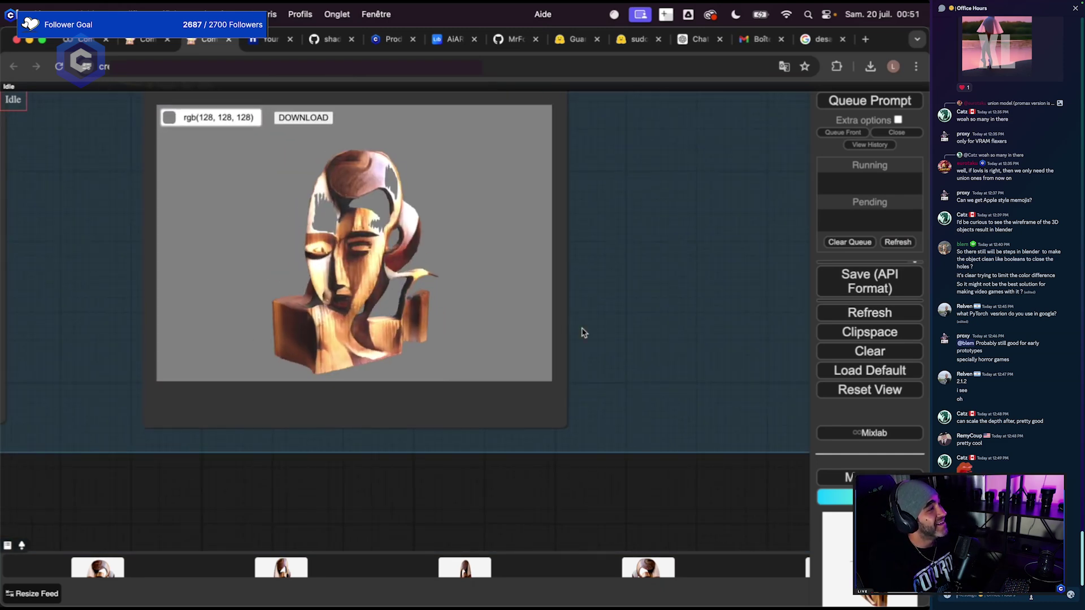
scroll(474, 408, "down", 5)
scroll(473, 408, "down", 5)
scroll(491, 392, "up", 6)
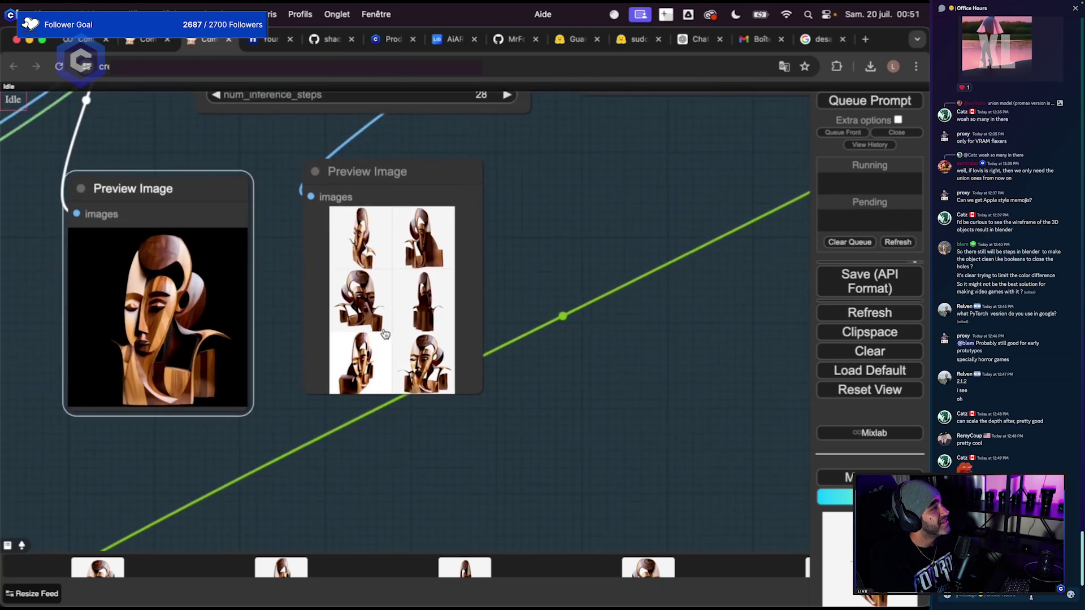
left_click_drag(597, 323, 548, 498)
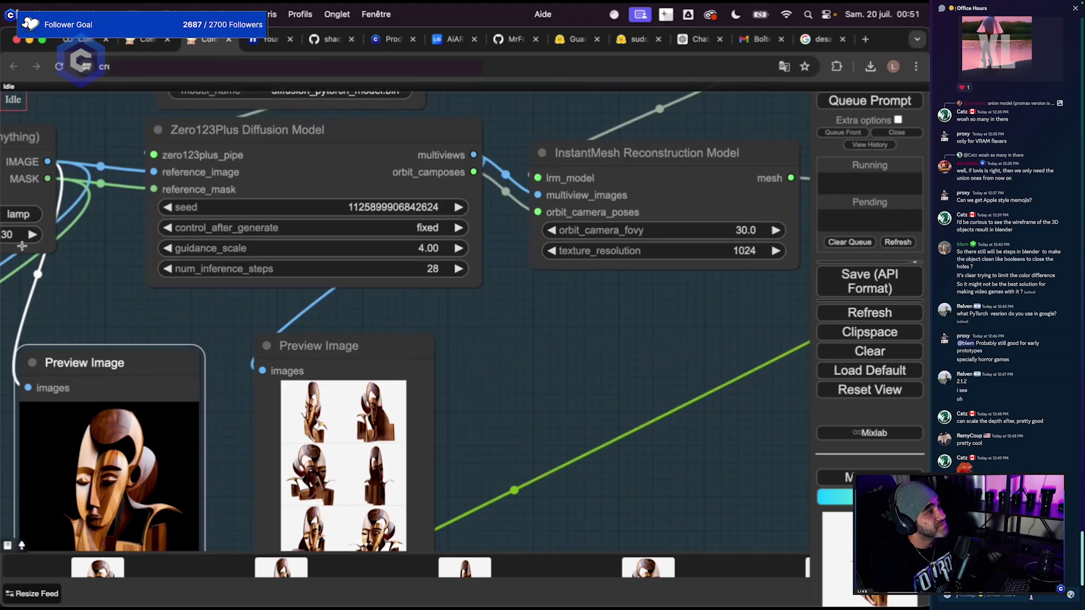
left_click(459, 207)
left_click(459, 208)
left_click(459, 208)
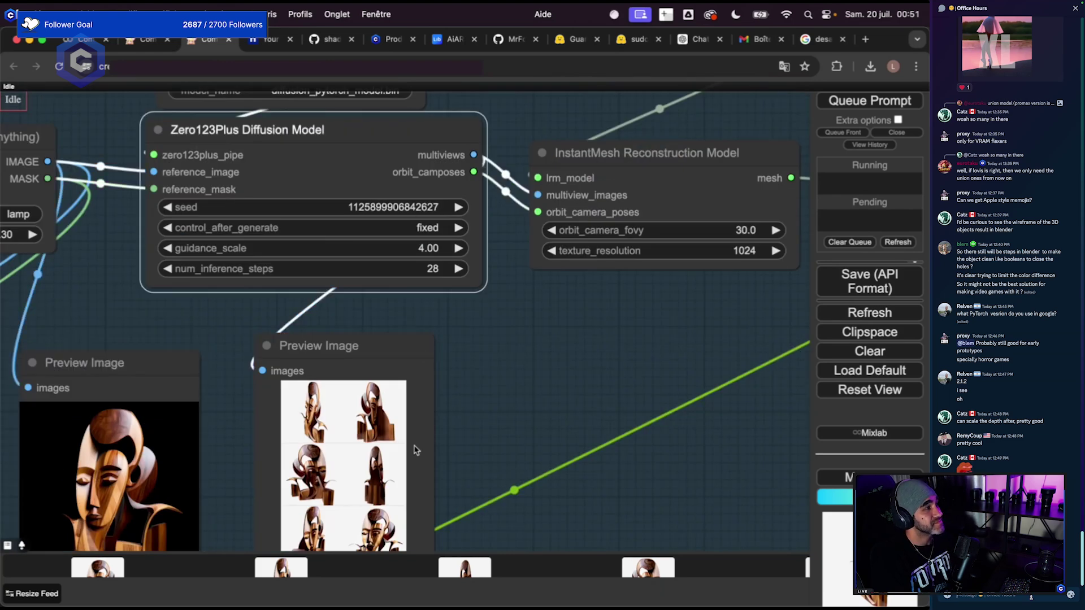
Rotate the sculpture in the Save TripoSR Mesh node and compare it with the Preview 3DMesh result and the source previews.
left_click_drag(455, 488, 614, 397)
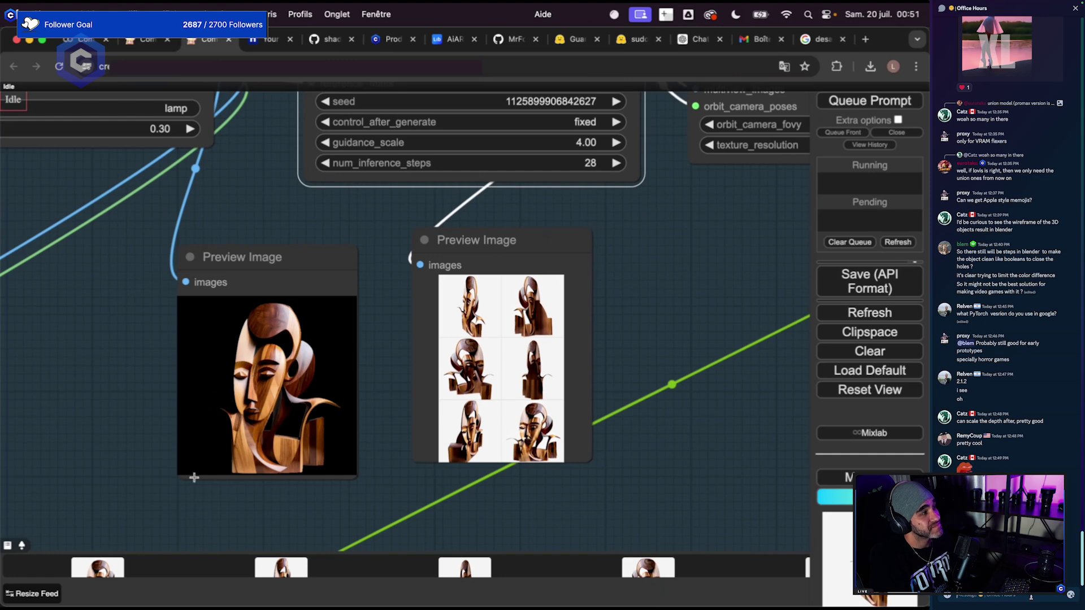
scroll(403, 452, "down", 4)
scroll(257, 443, "down", 5)
left_click_drag(214, 488, 358, 235)
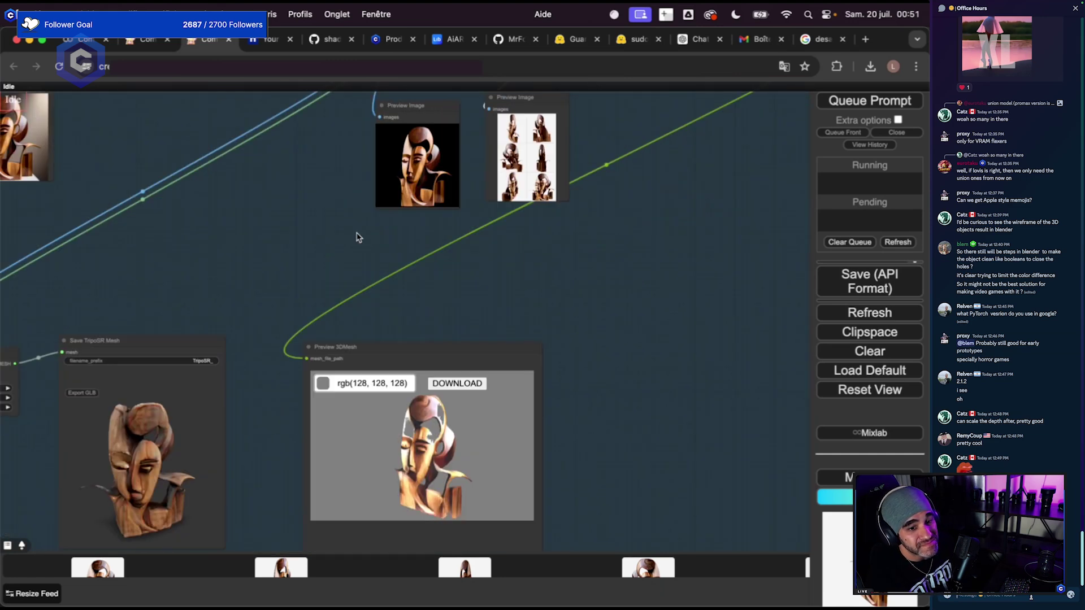
left_click_drag(287, 300, 428, 214)
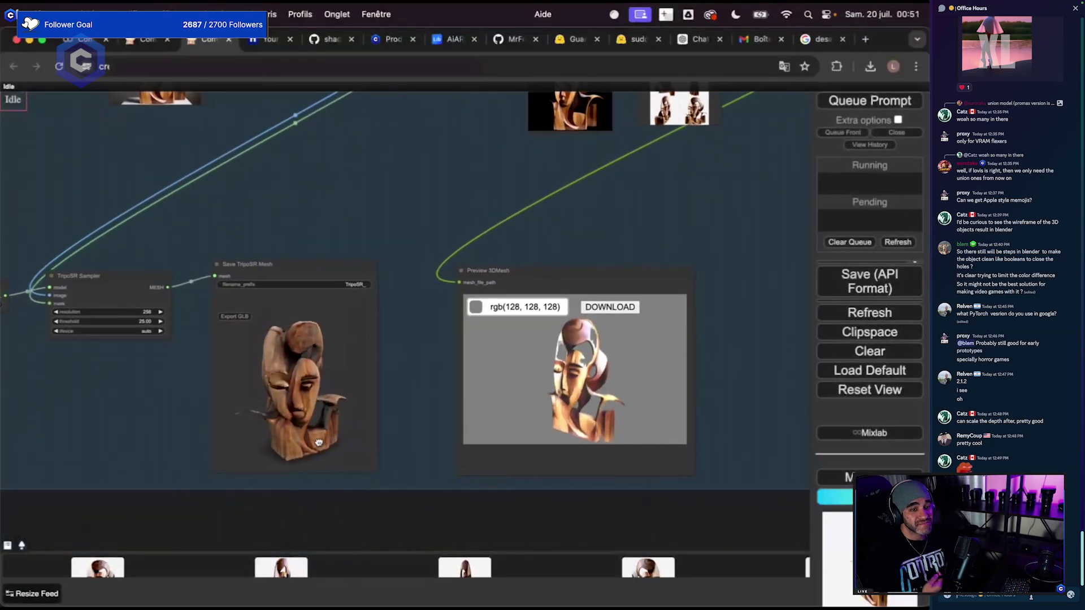
left_click_drag(291, 438, 330, 444)
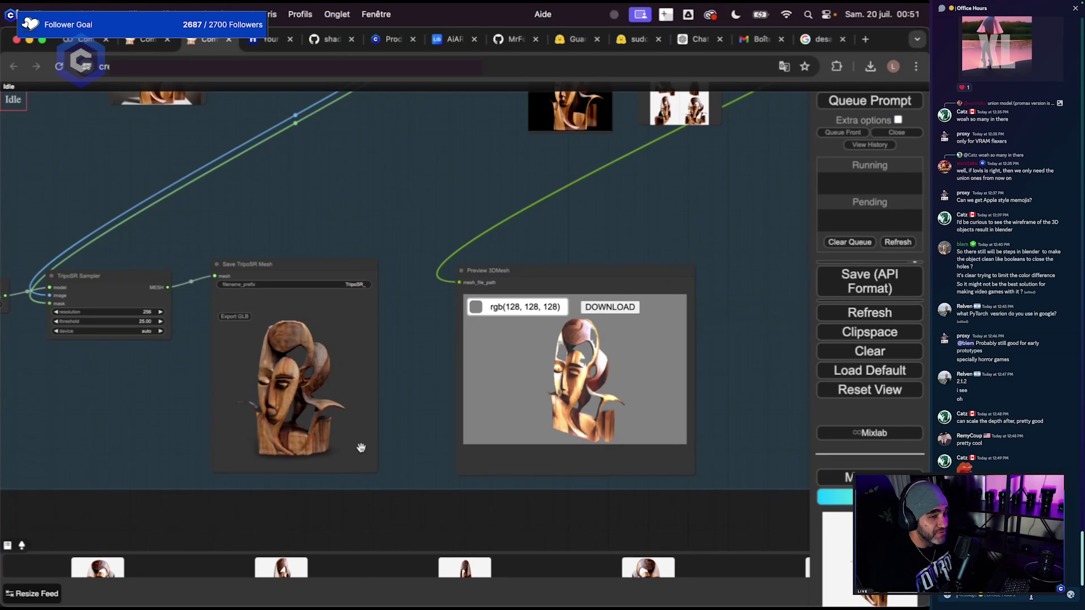
Review the mesh generation group and the Integration group as a whole, and leave the full-screen stream view.
scroll(240, 235, "down", 5)
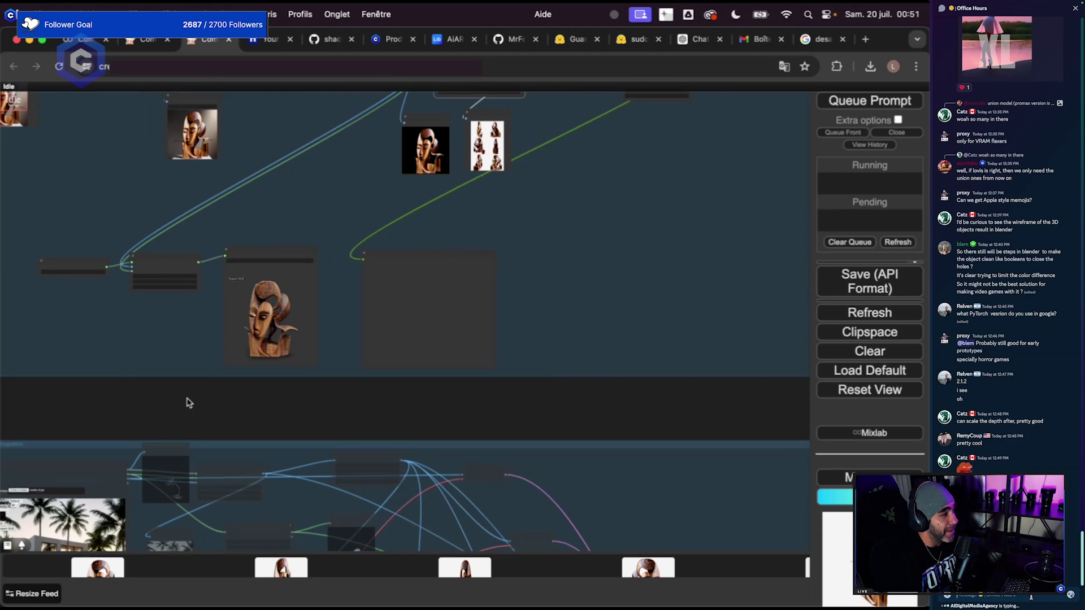
left_click_drag(186, 400, 310, 196)
left_click_drag(595, 346, 202, 188)
scroll(202, 188, "down", 8)
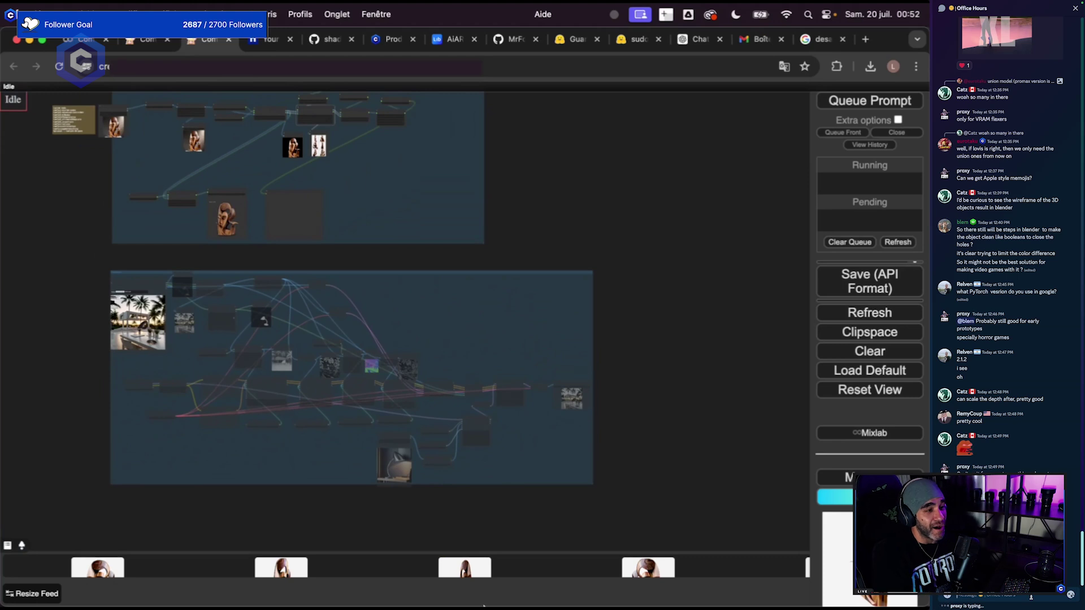
mouse_move(480, 604)
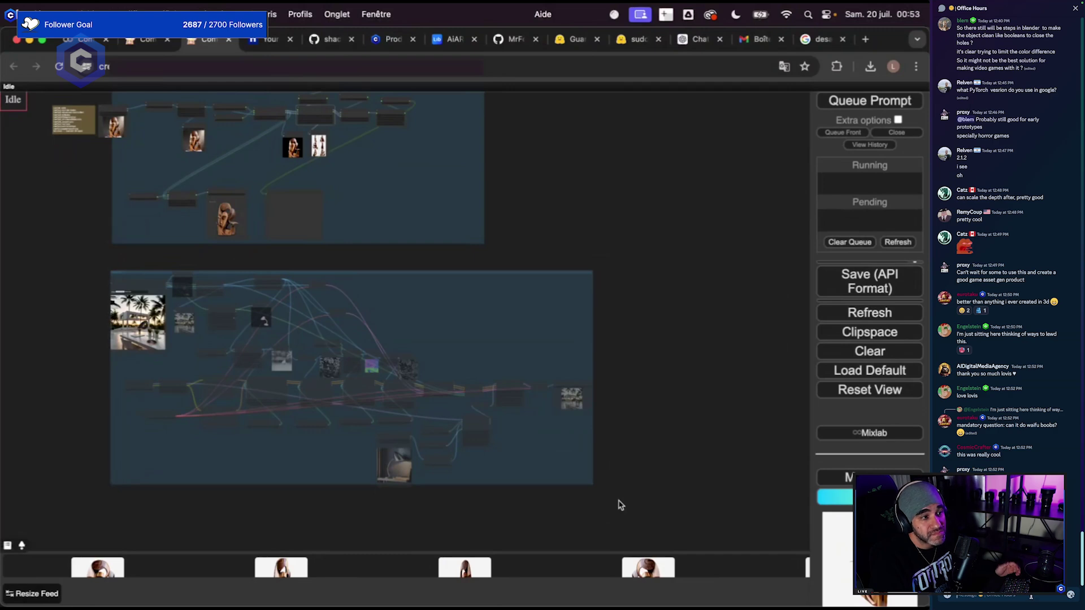
key("Escape")
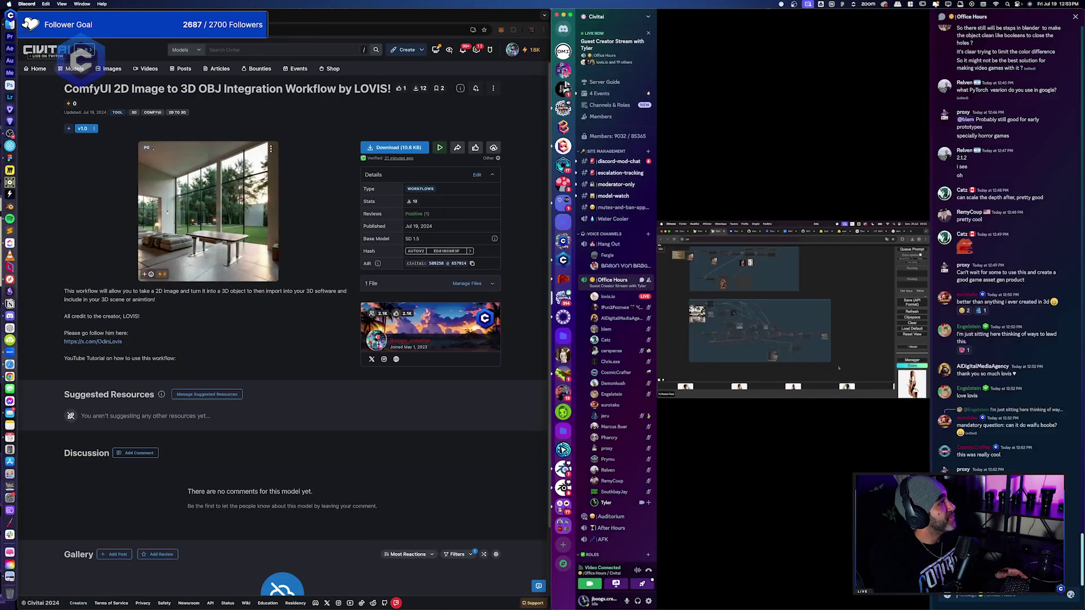
Widen the browser with the workflow creator's X profile across the screen and view the pinned image-to-animation video enlarged.
left_click(544, 168)
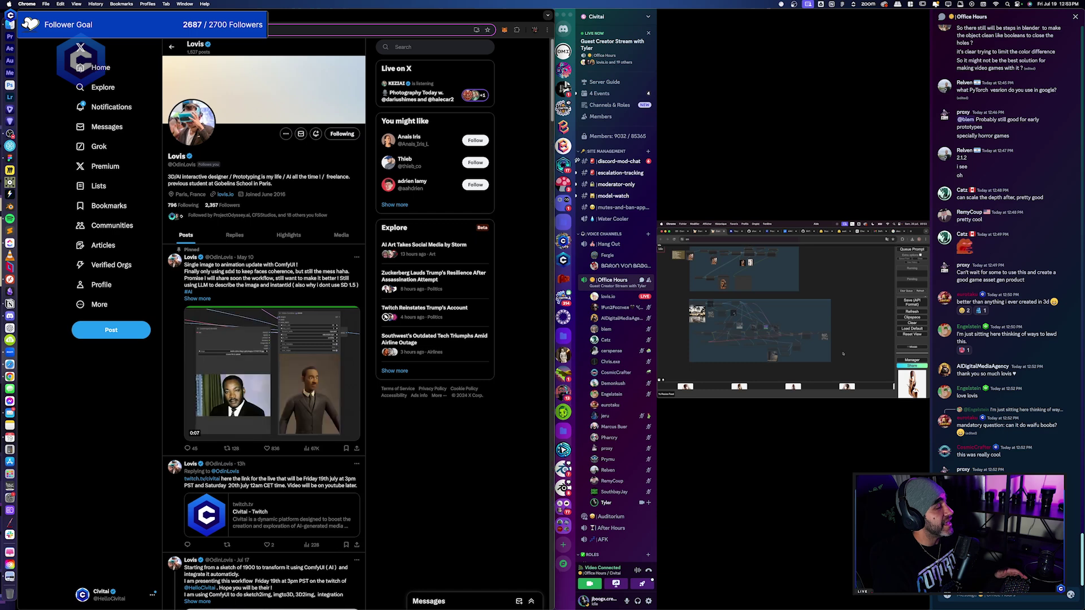
left_click_drag(552, 137, 1081, 136)
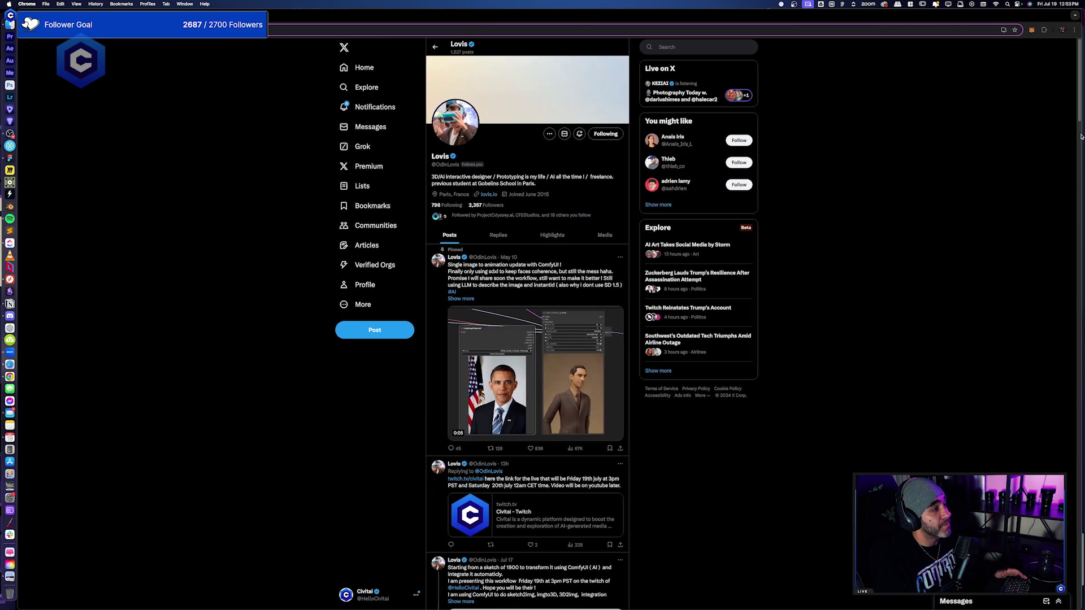
left_click(619, 433)
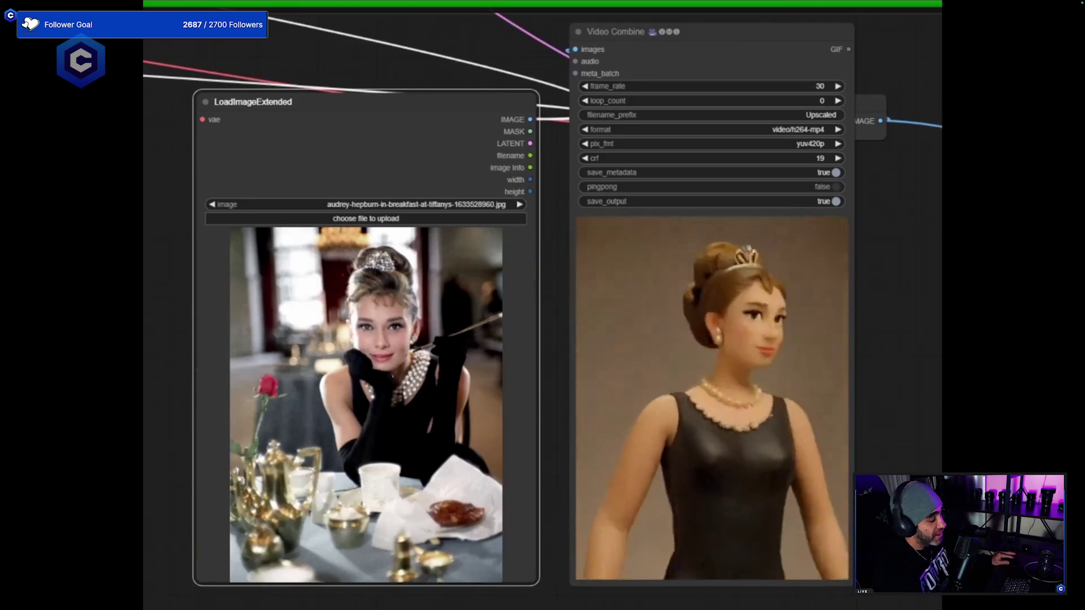
key("Escape")
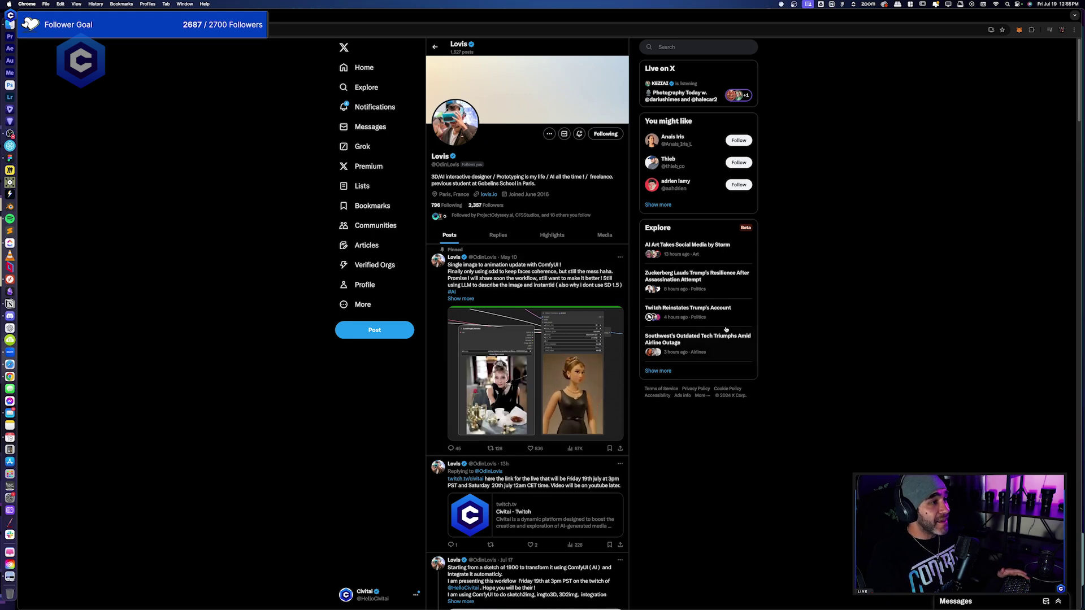
Narrow the browser window to the half of the screen beside Discord and close the ended stream in the Office Hours channel.
key("ctrl+alt+Left")
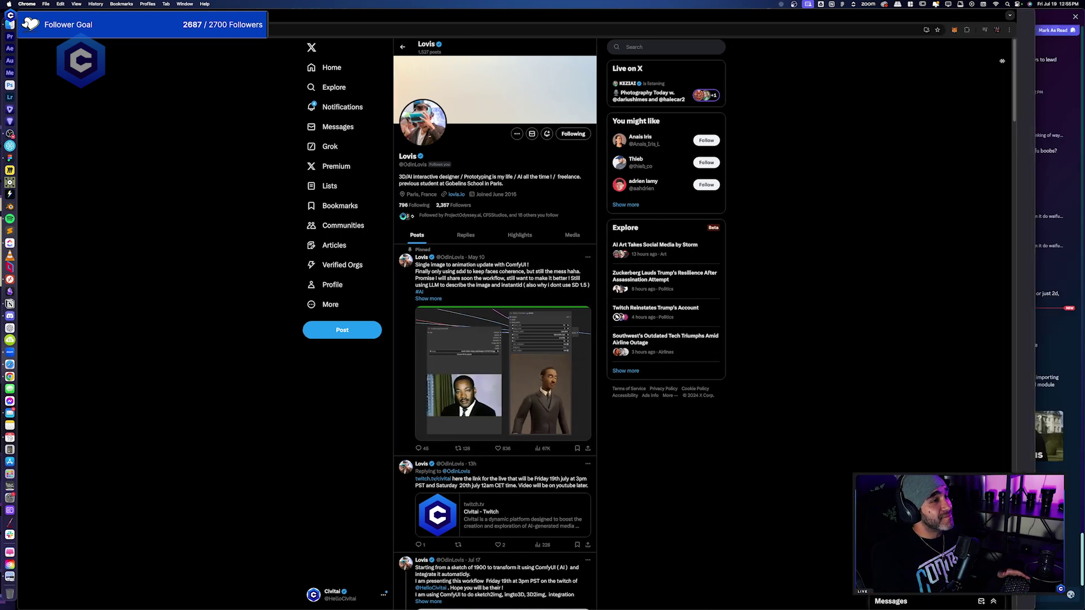
left_click_drag(277, 139, 547, 139)
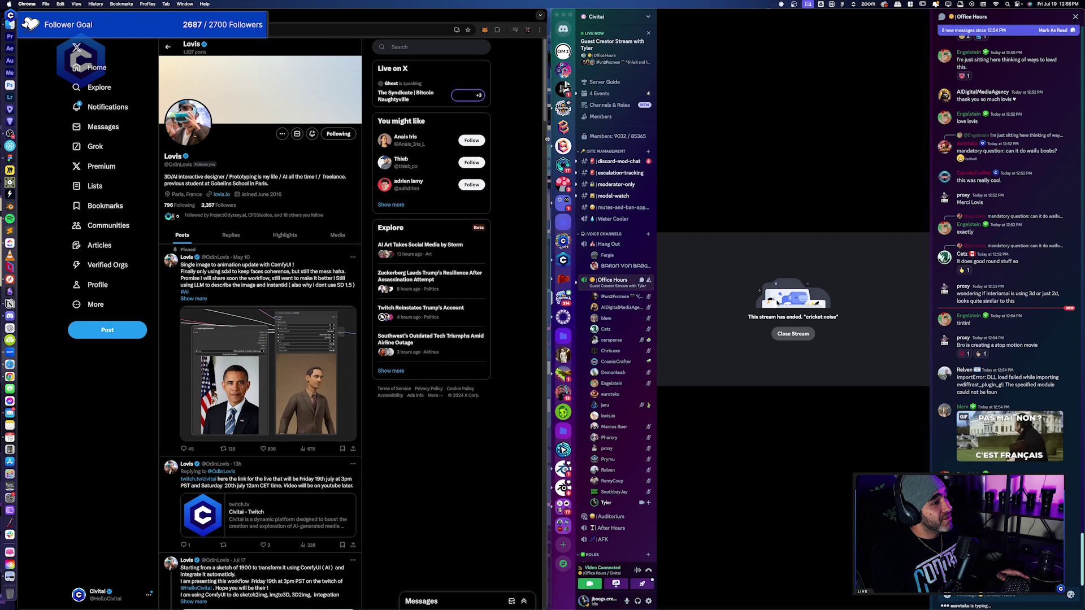
left_click(793, 333)
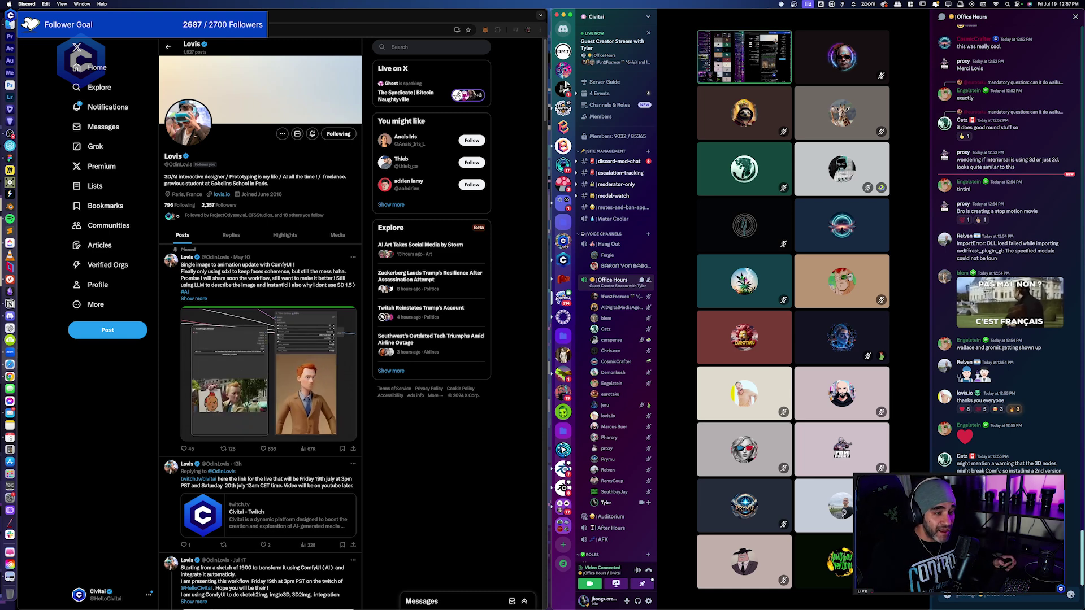
left_click(18, 438)
key("super+w")
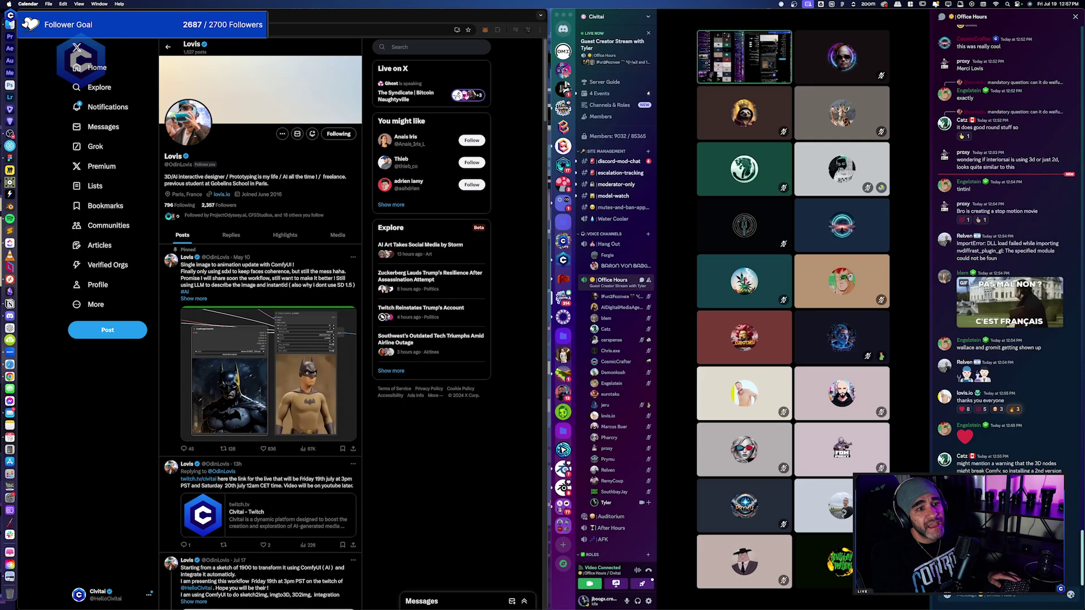